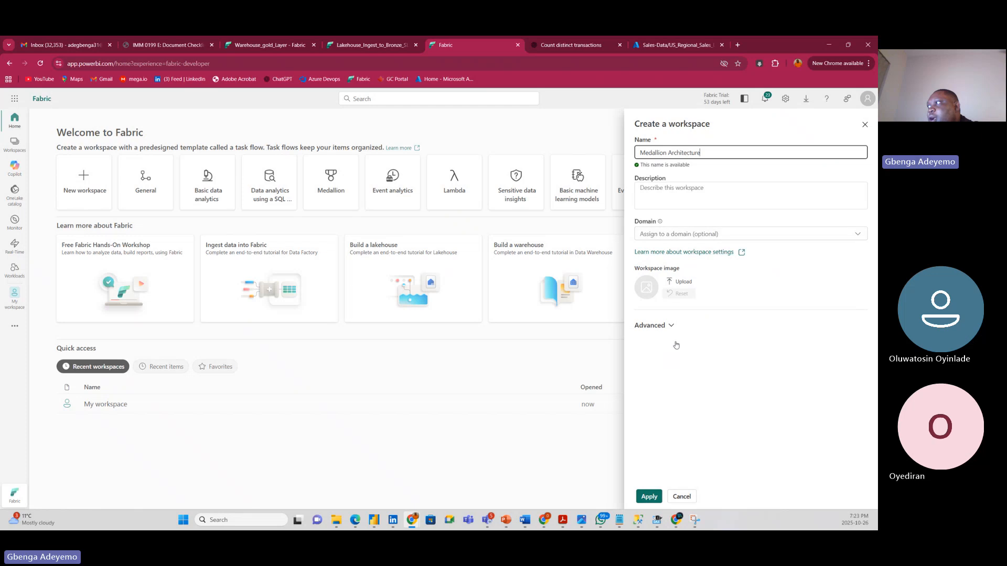
Create the Medallion Architecture workspace, keeping the Trial licence mode under Advanced settings.
{"action": "left_click", "coordinate": [665, 328]}
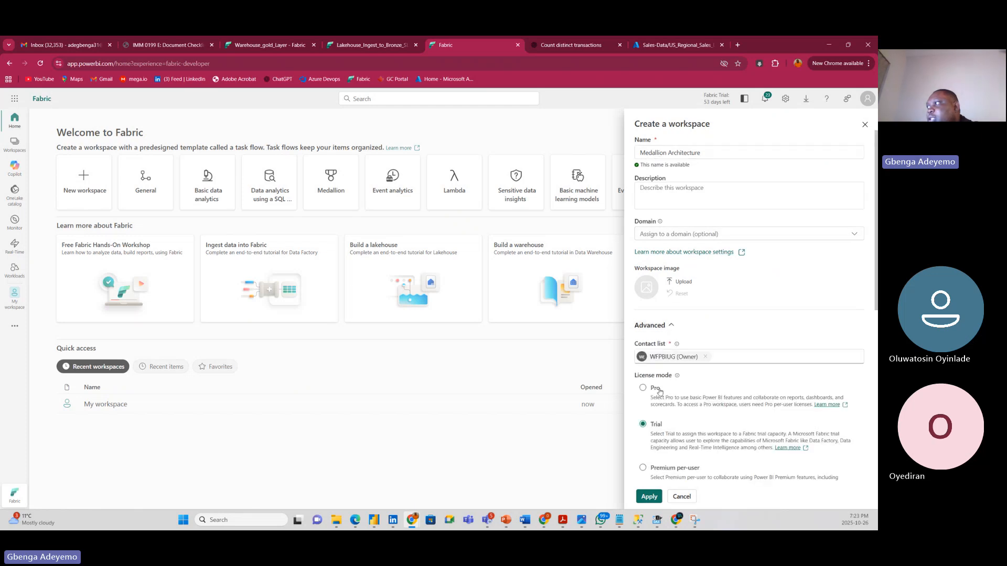
{"action": "scroll", "coordinate": [660, 354], "scroll_direction": "down", "scroll_amount": 3}
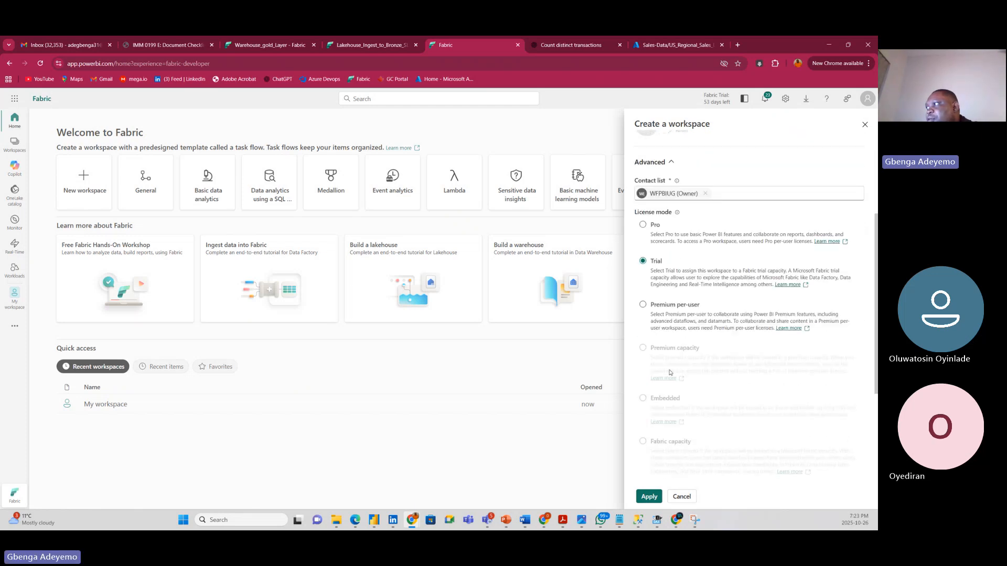
{"action": "scroll", "coordinate": [655, 361], "scroll_direction": "down", "scroll_amount": 3}
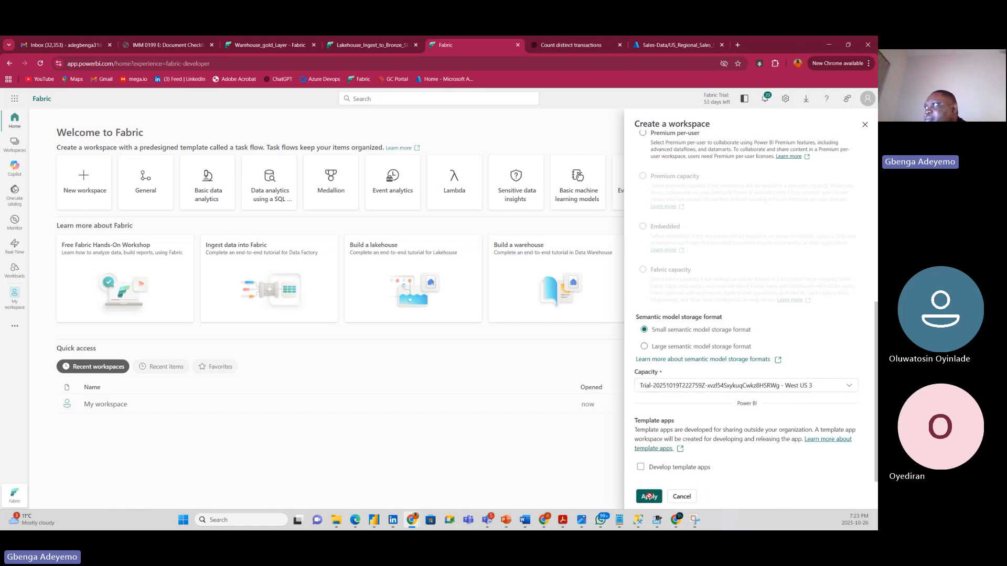
{"action": "left_click", "coordinate": [649, 496]}
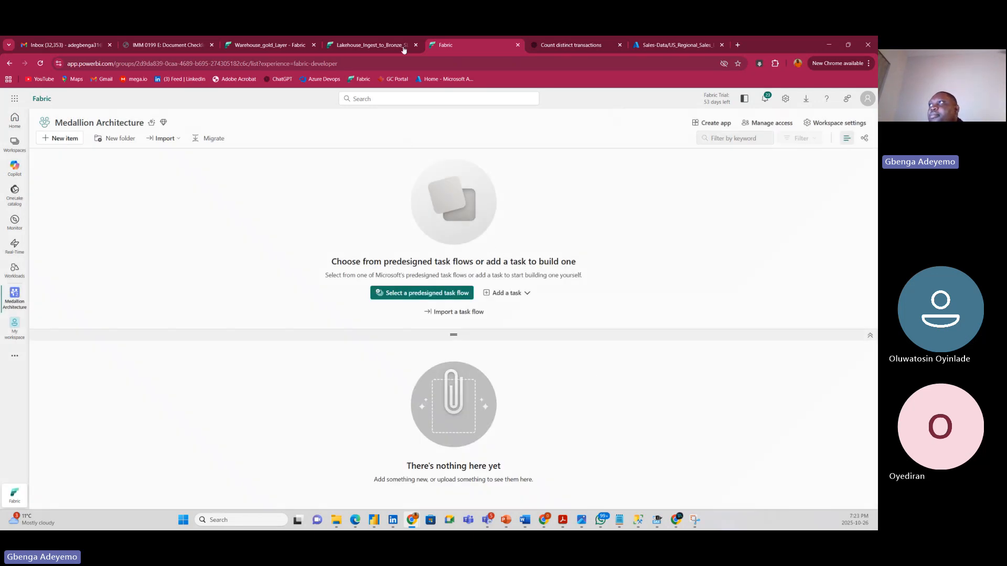
Close the old Lakehouse_Ingest_to_Bronze and Warehouse_gold_Layer browser tabs.
{"action": "left_click", "coordinate": [322, 81]}
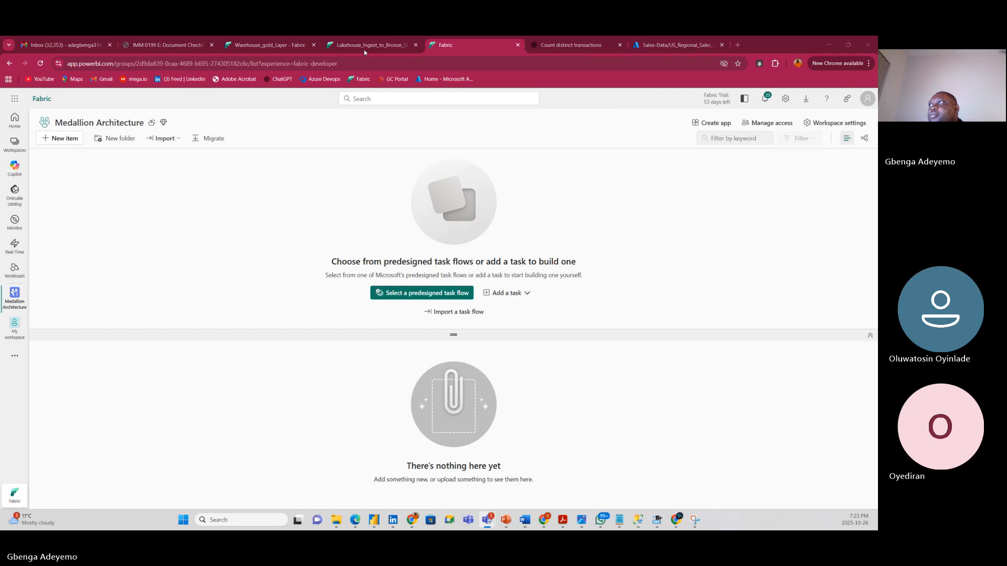
{"action": "left_click", "coordinate": [416, 44]}
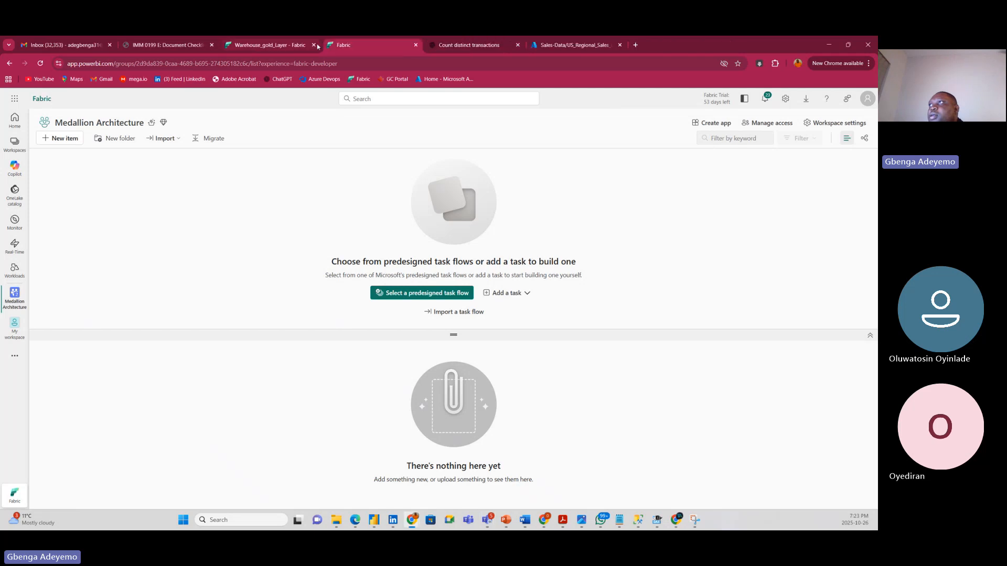
{"action": "left_click", "coordinate": [314, 45]}
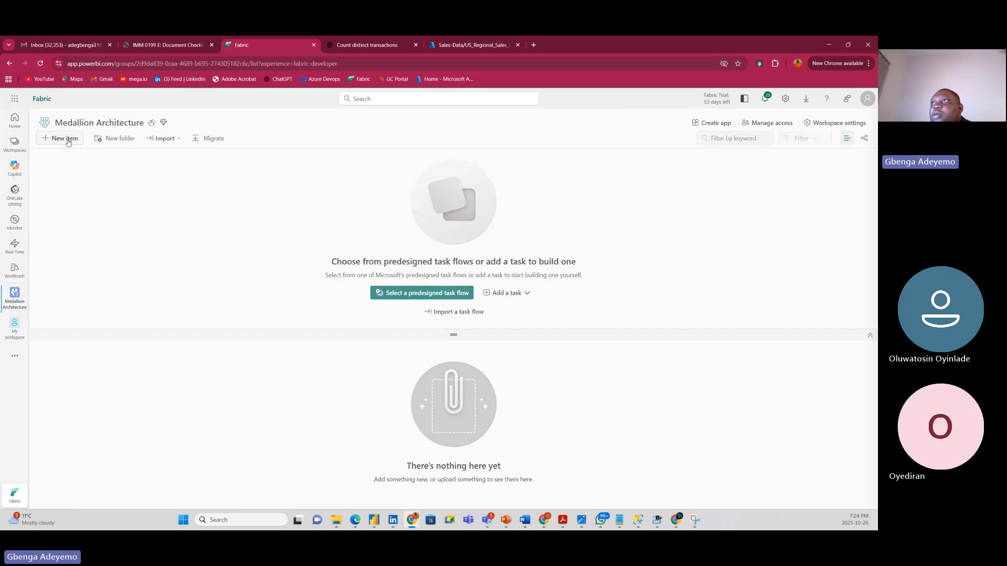
Add a new Lakehouse item named Lakehouse_Bronze_Sliver to the workspace.
{"action": "left_click", "coordinate": [66, 139]}
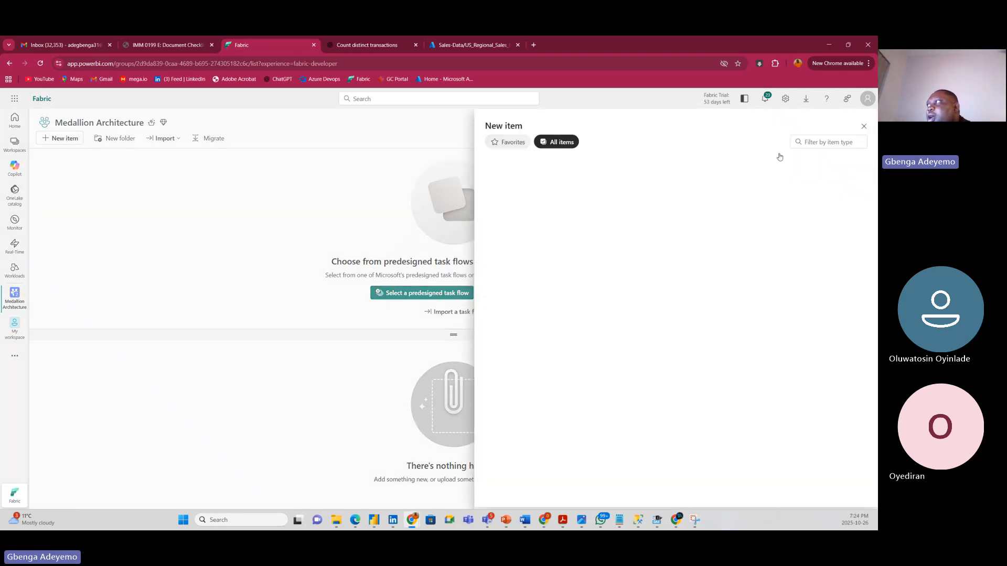
{"action": "left_click", "coordinate": [820, 141]}
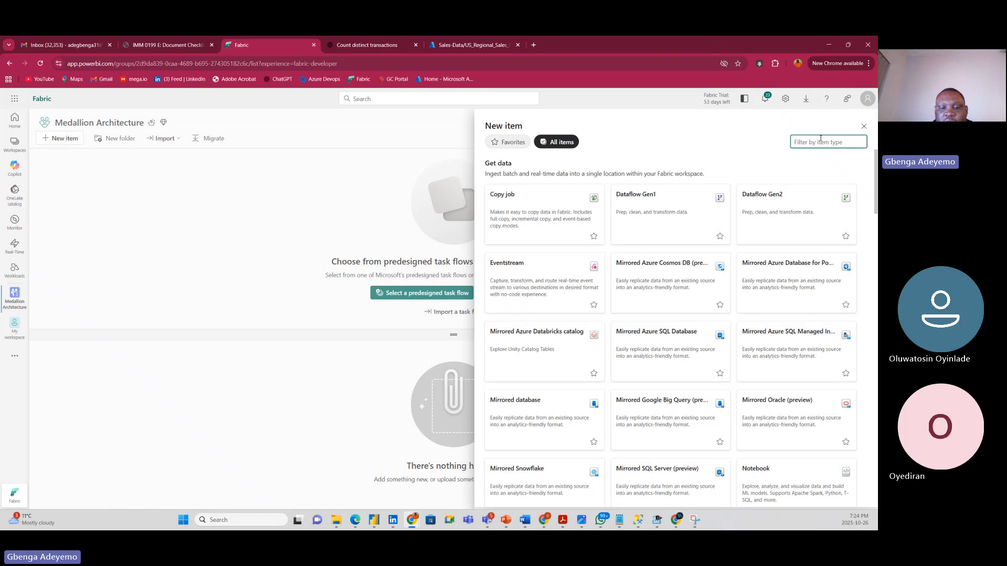
{"action": "type", "text": "lakeh"}
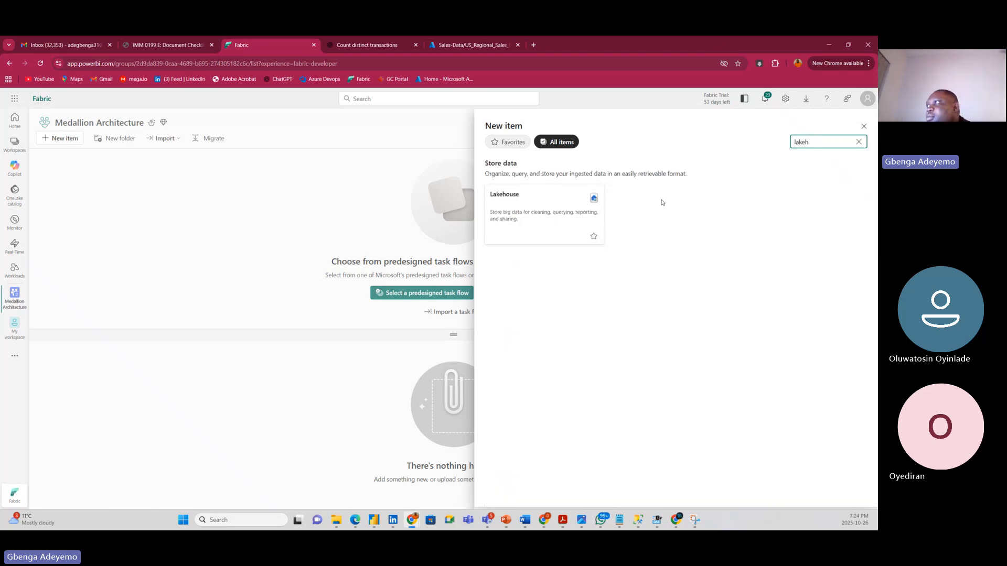
{"action": "left_click", "coordinate": [556, 212]}
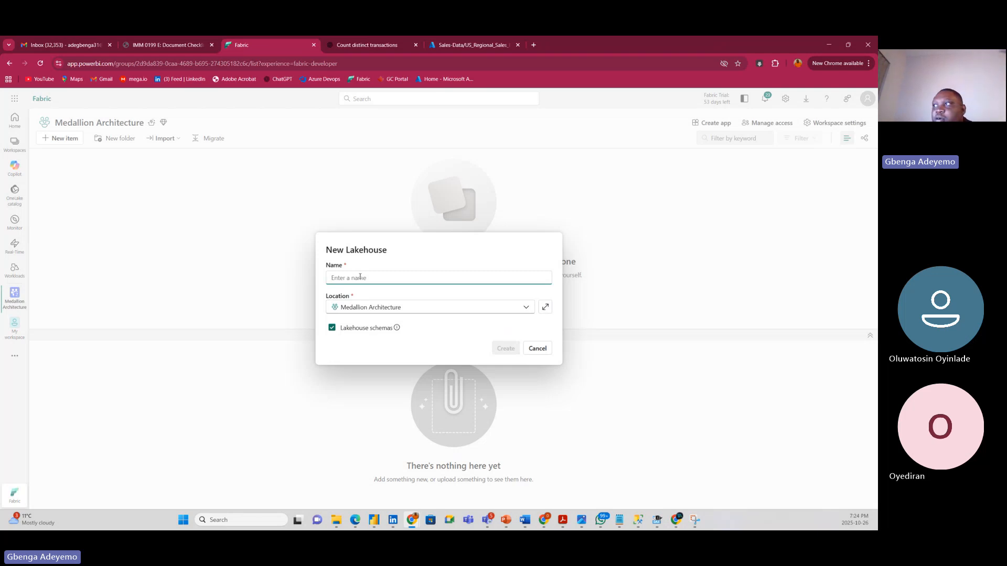
{"action": "type", "text": "Lakehouse"}
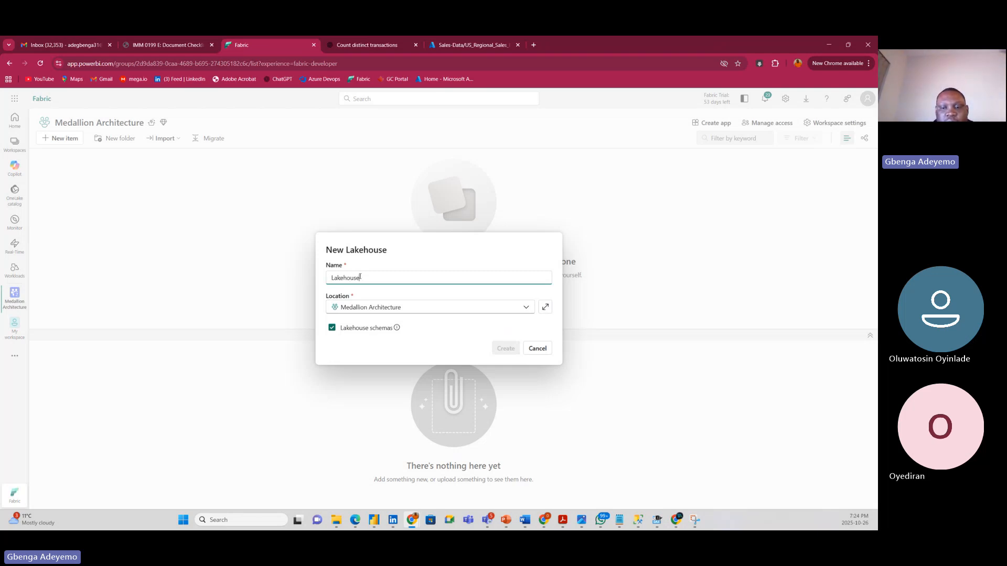
{"action": "type", "text": "_Bron"}
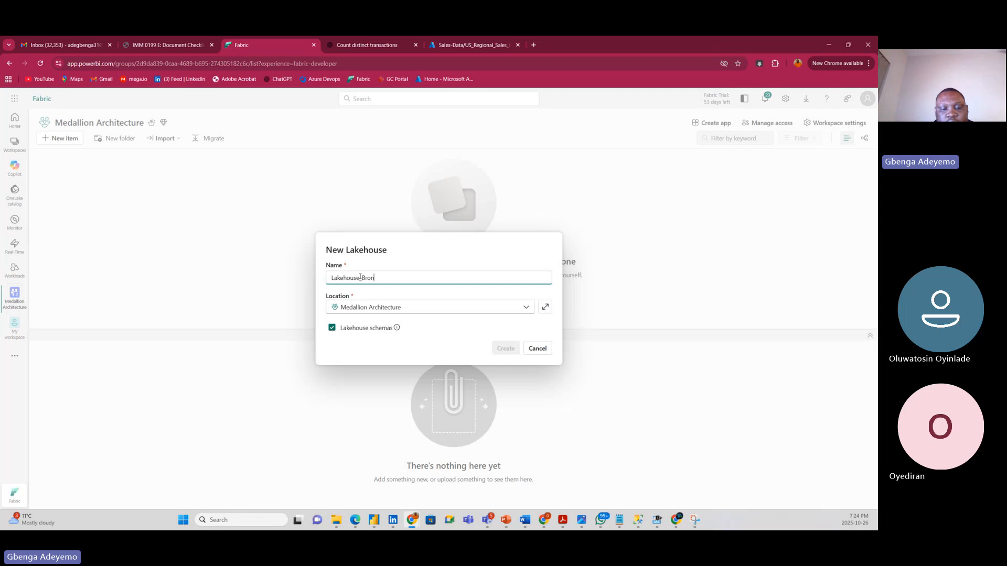
{"action": "type", "text": "ze_Sliver"}
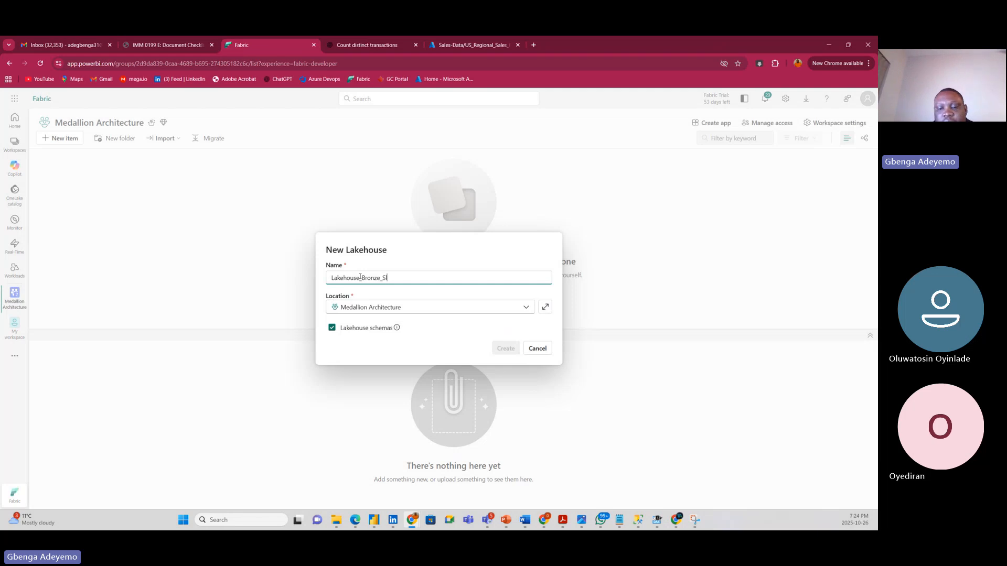
{"action": "left_click", "coordinate": [429, 247]}
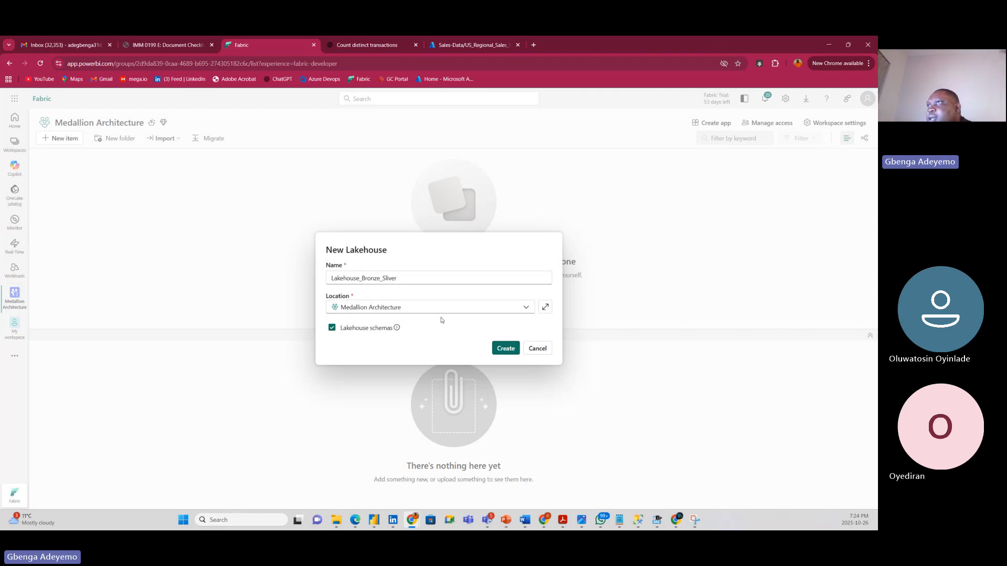
{"action": "left_click", "coordinate": [505, 349]}
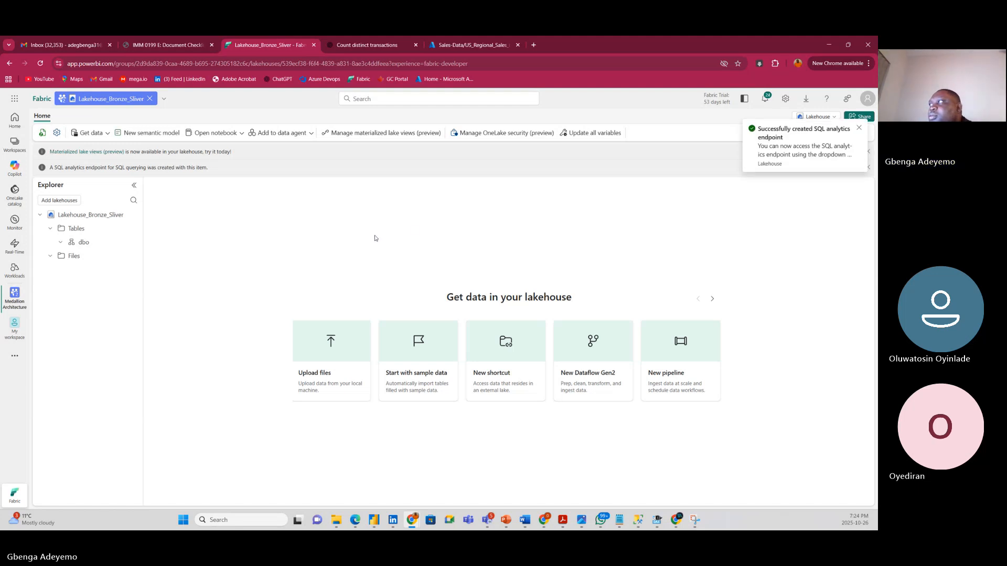
Dismiss the endpoint notice, reopen Lakehouse_Bronze_Sliver from the workspace and show its Files area.
{"action": "left_click", "coordinate": [858, 130]}
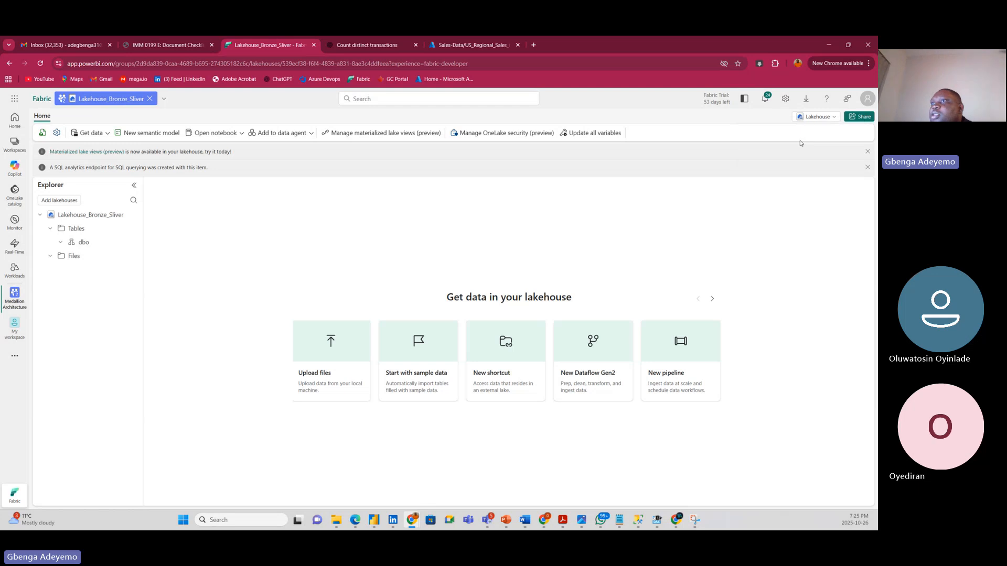
{"action": "left_click", "coordinate": [9, 299]}
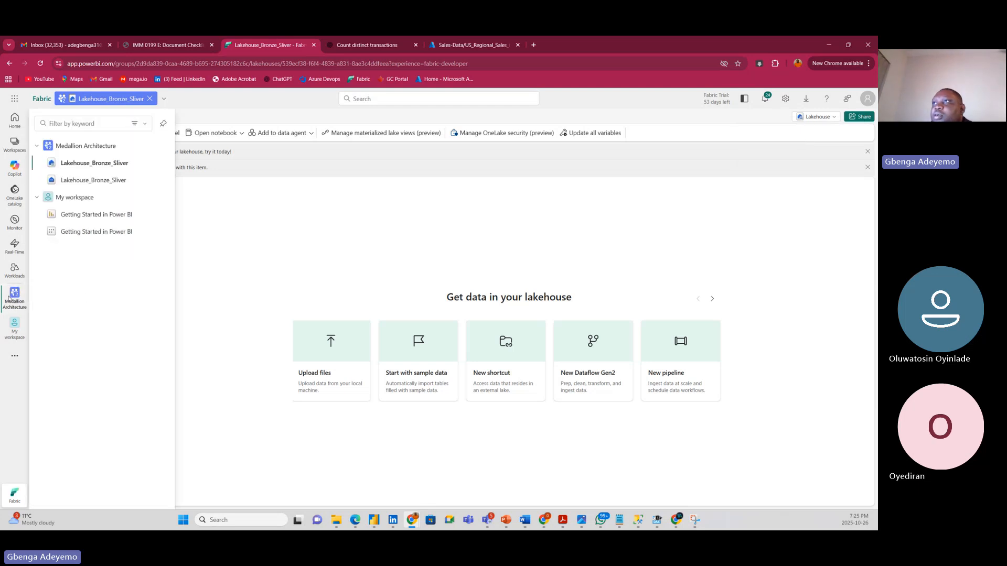
{"action": "left_click", "coordinate": [90, 147]}
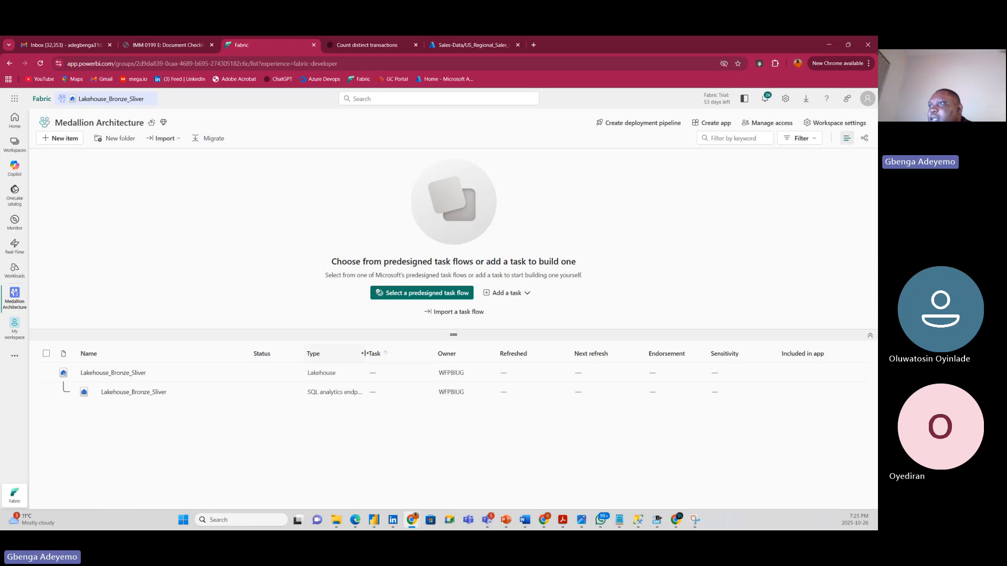
{"action": "left_click_drag", "start_coordinate": [366, 355], "coordinate": [394, 359]}
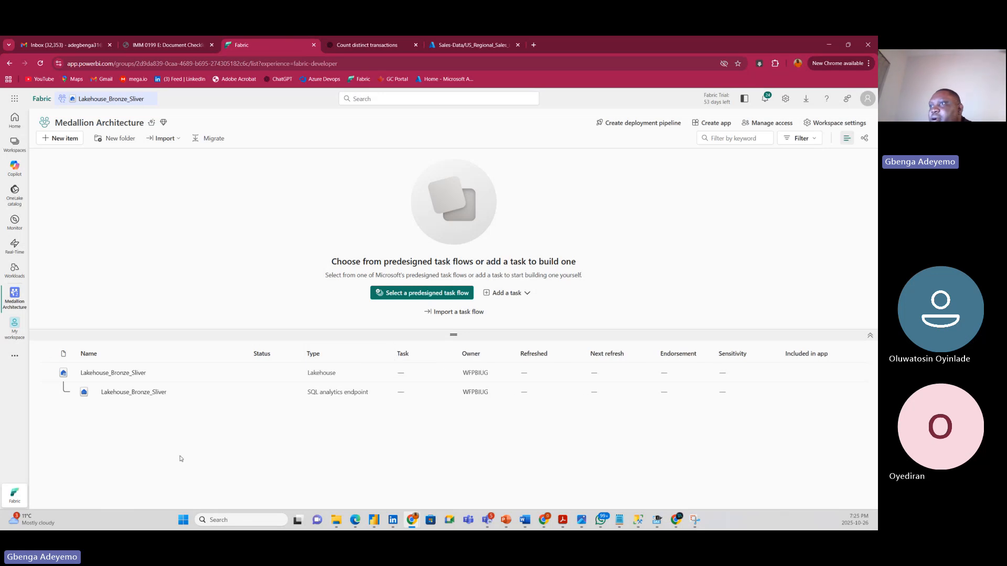
{"action": "left_click", "coordinate": [112, 373]}
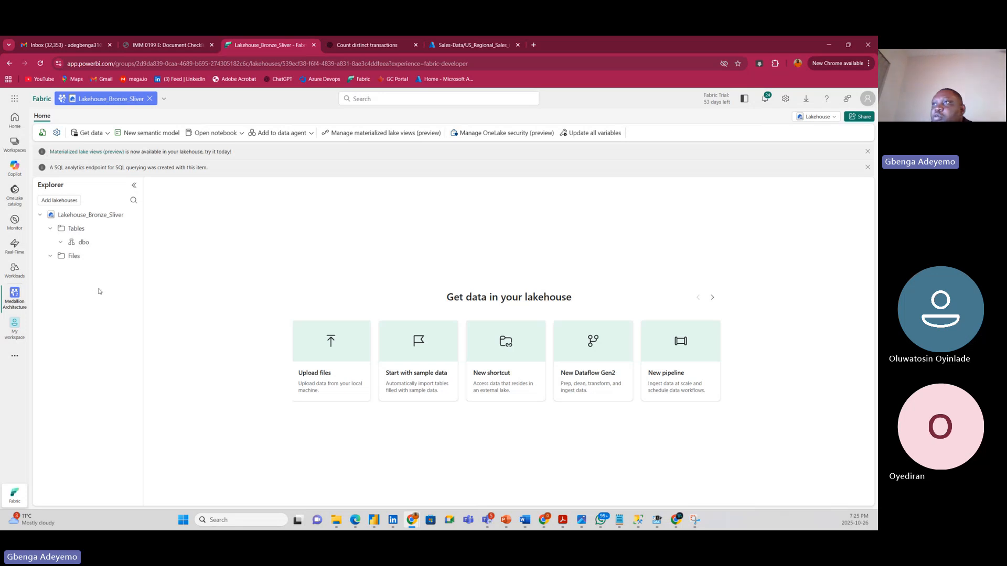
{"action": "left_click", "coordinate": [55, 261]}
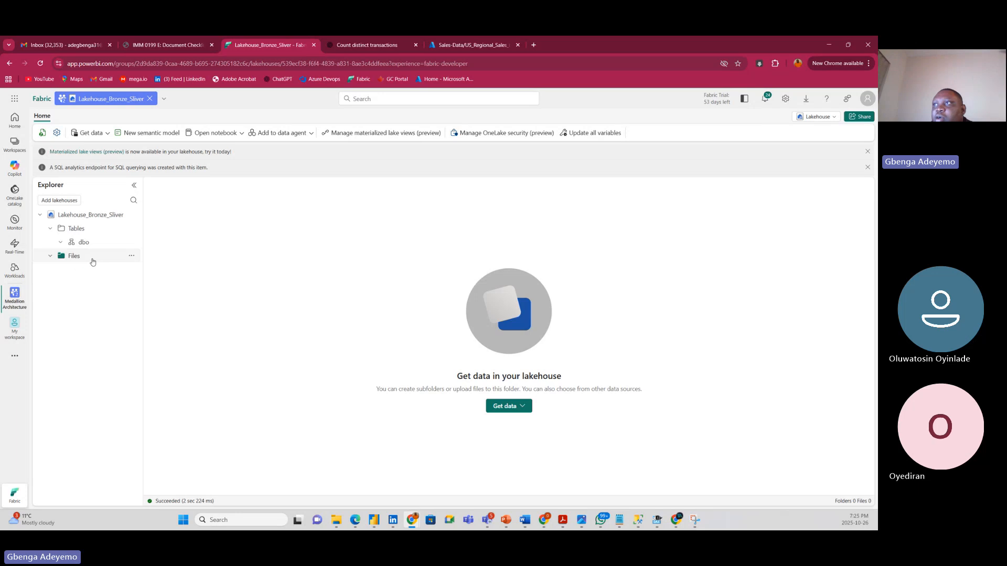
Create a Bronze subfolder under the lakehouse Files.
{"action": "left_click", "coordinate": [131, 257]}
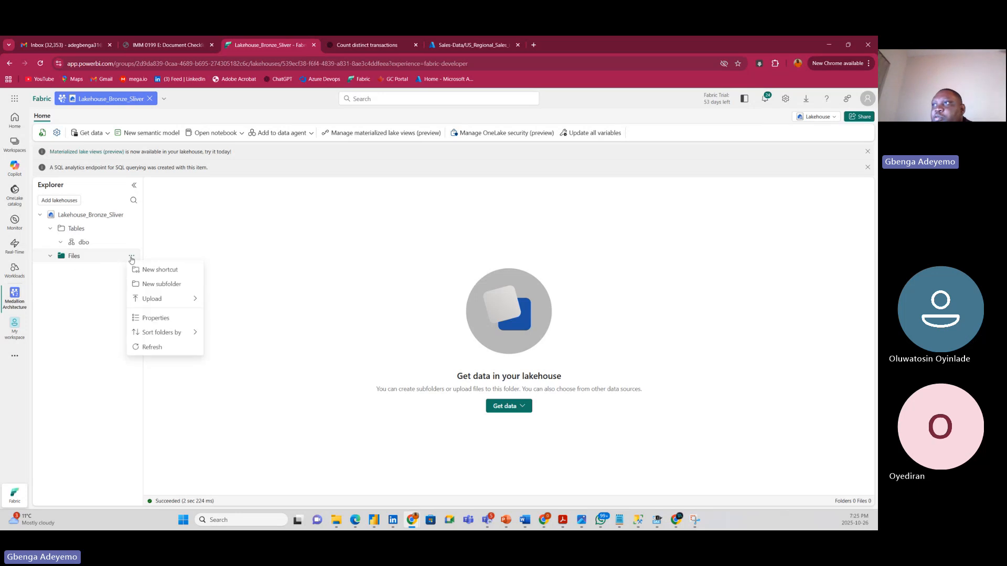
{"action": "left_click", "coordinate": [157, 284]}
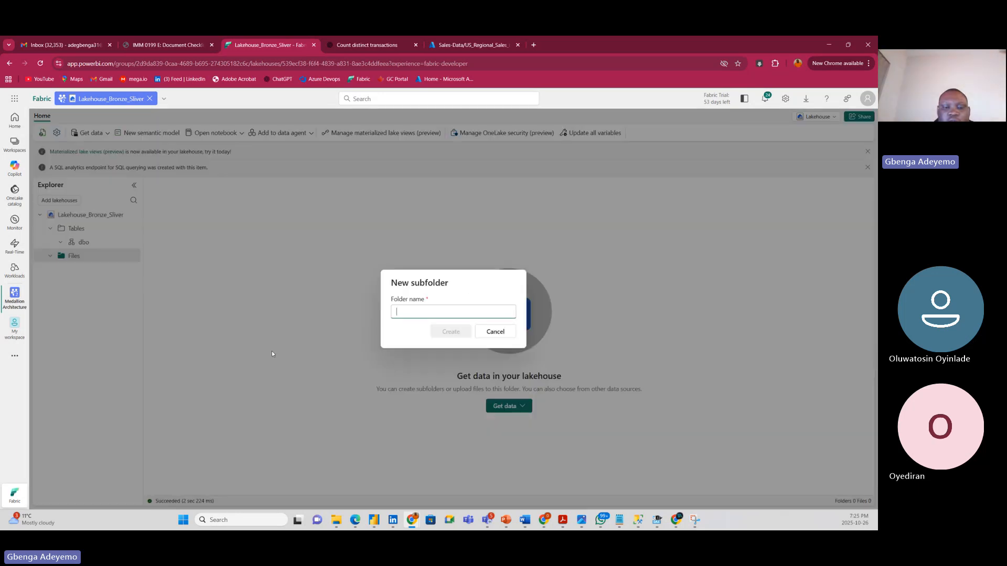
{"action": "type", "text": "Bronze"}
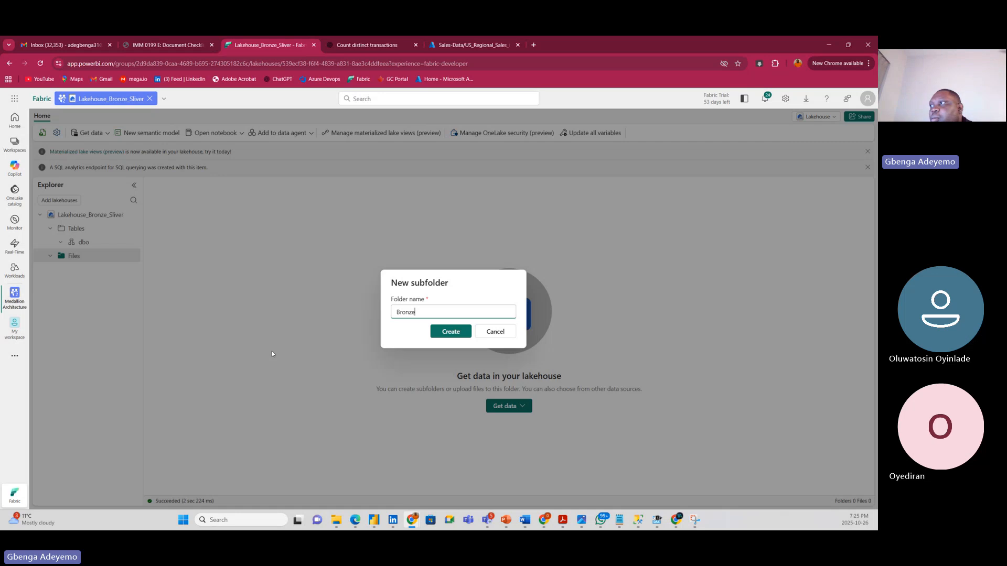
{"action": "left_click", "coordinate": [451, 332]}
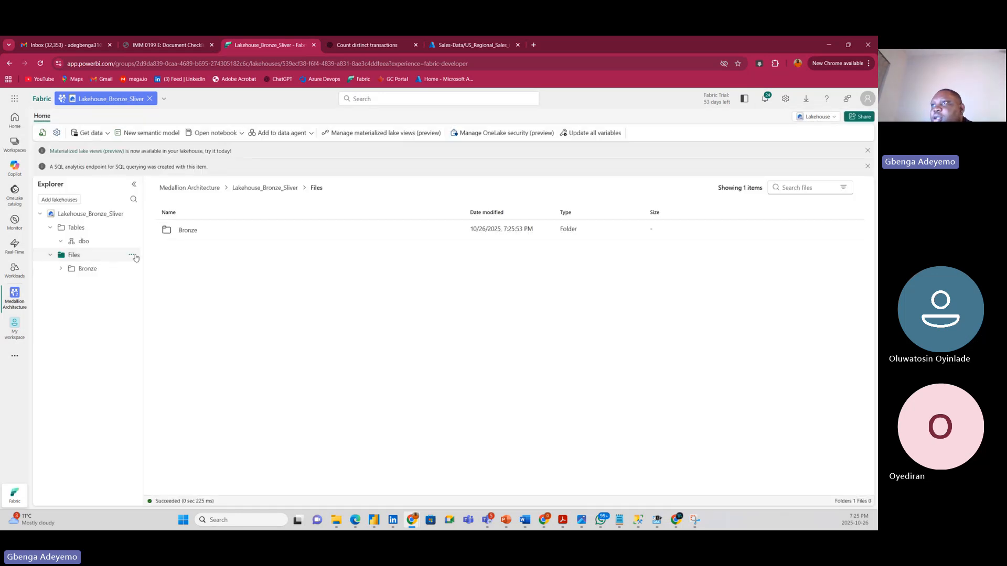
Create a Sliver subfolder under Files, then check the Bronze and Sliver folders.
{"action": "left_click", "coordinate": [132, 254]}
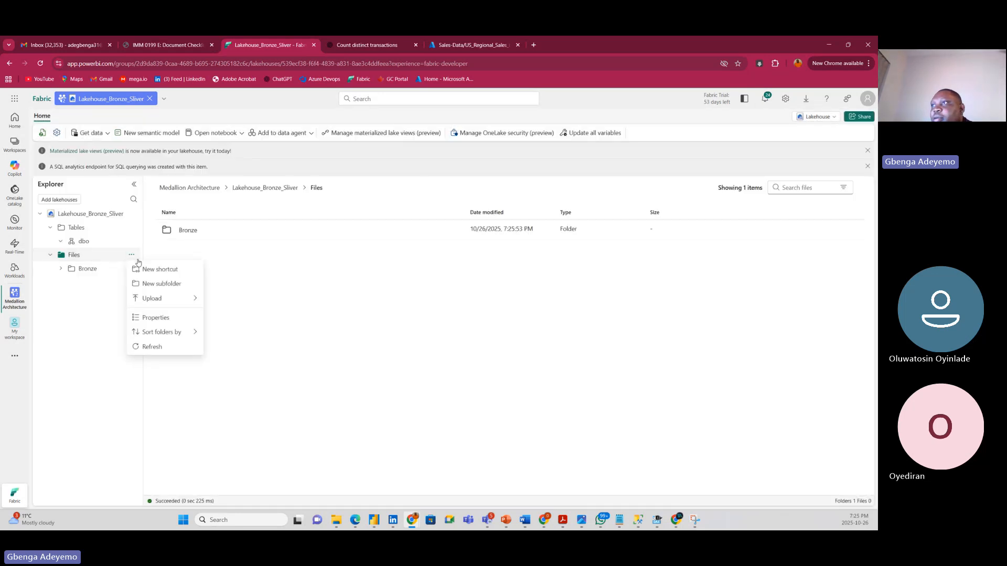
{"action": "left_click", "coordinate": [160, 283]}
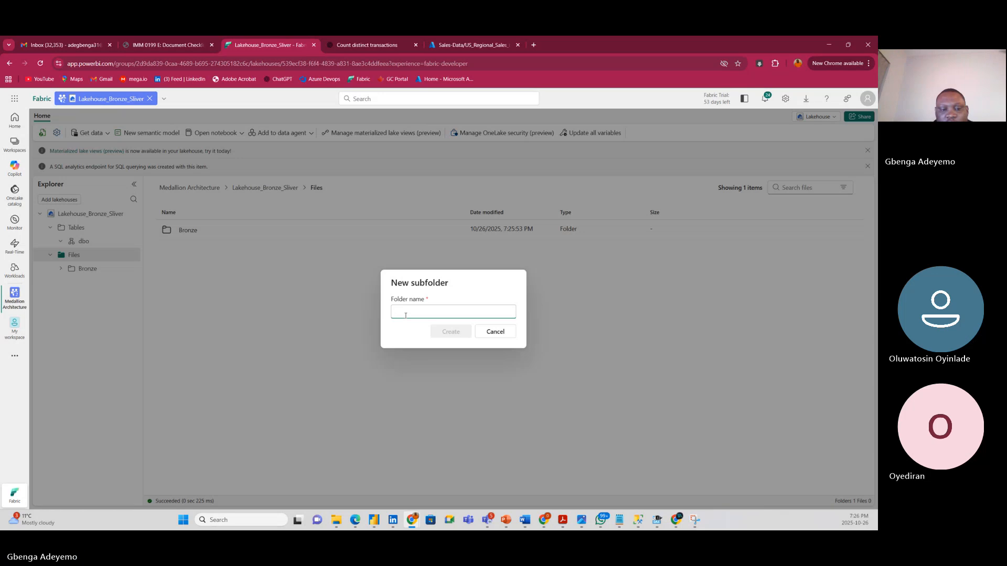
{"action": "type", "text": "Sliver"}
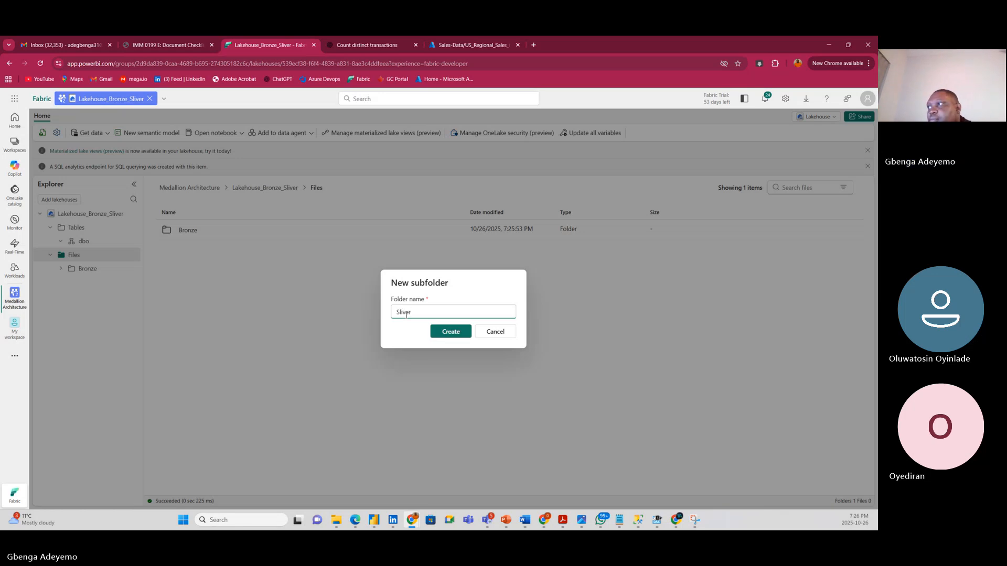
{"action": "left_click", "coordinate": [445, 330]}
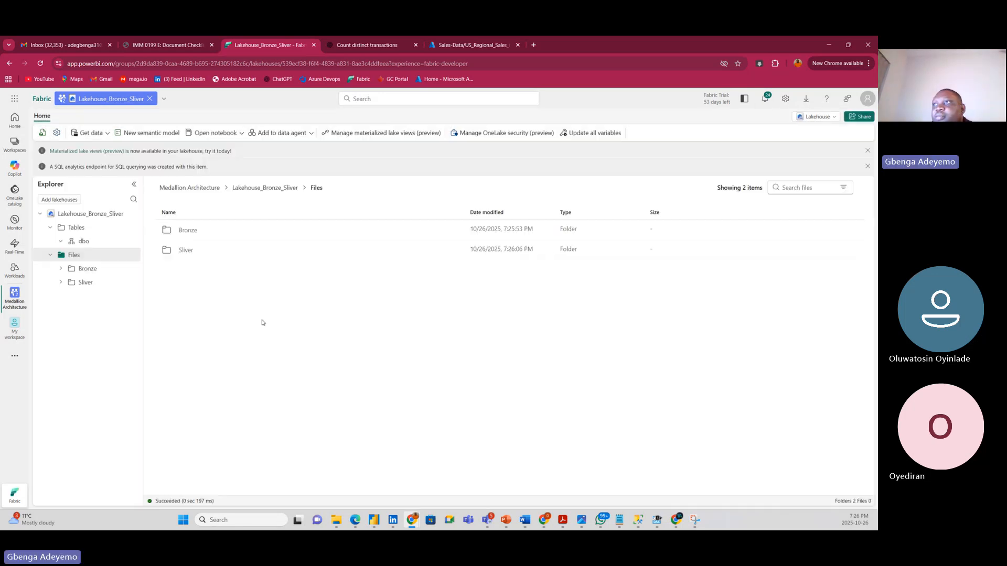
{"action": "left_click", "coordinate": [93, 270]}
{"action": "left_click", "coordinate": [86, 284]}
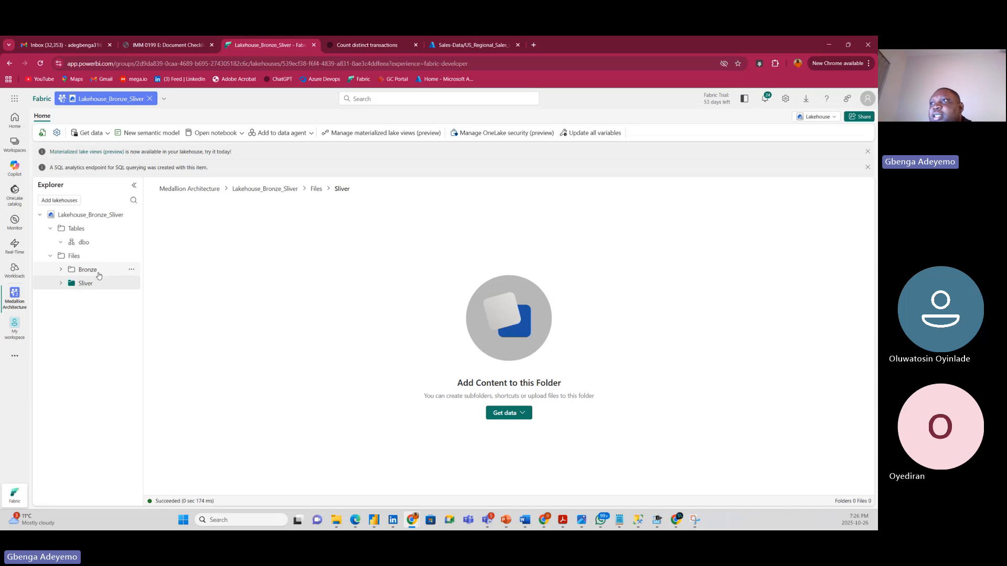
From the Bronze folder, start a new pipeline and name it pipeline_Ingest_to_Bronze.
{"action": "left_click", "coordinate": [127, 269]}
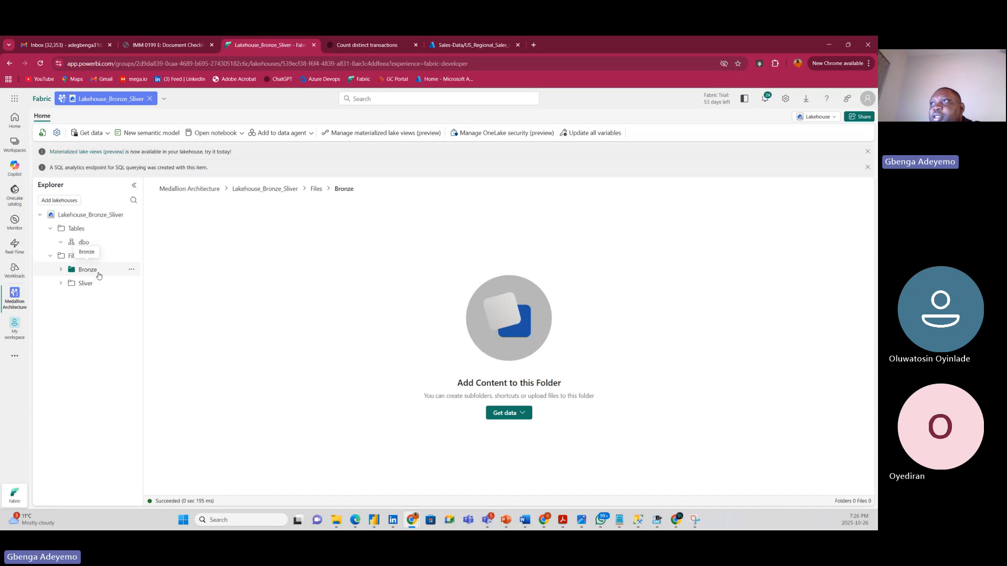
{"action": "left_click", "coordinate": [96, 133]}
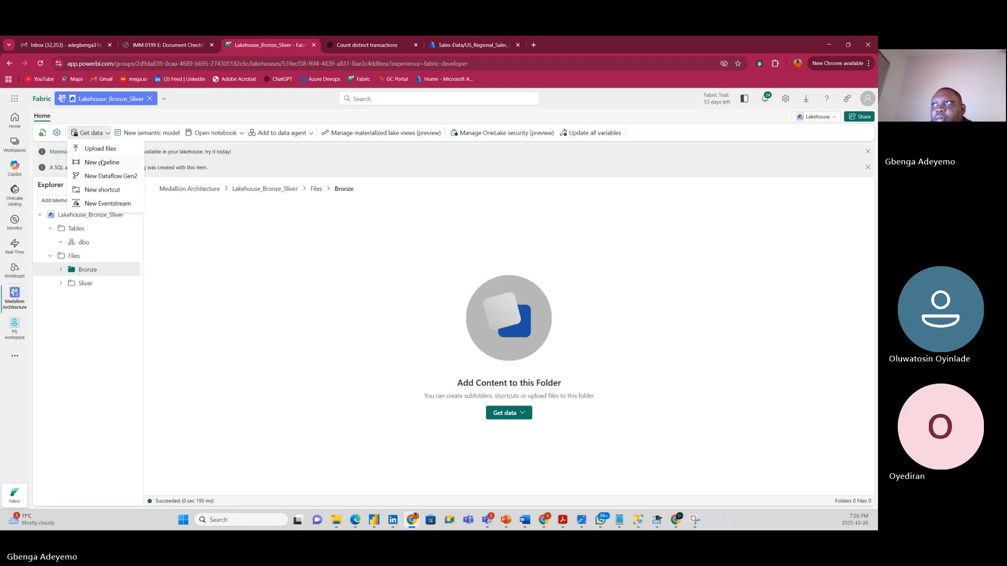
{"action": "left_click", "coordinate": [103, 162]}
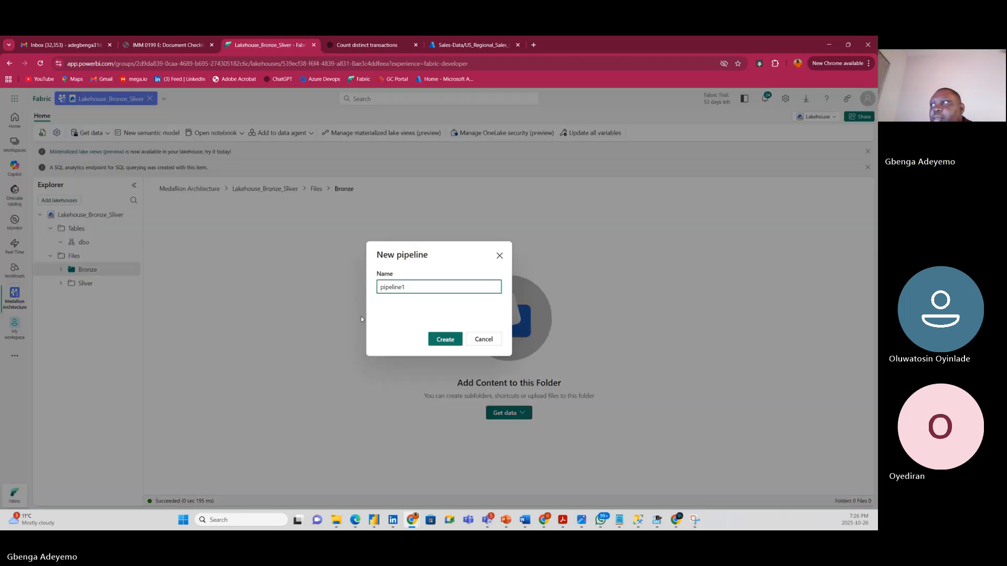
{"action": "left_click_drag", "start_coordinate": [427, 287], "coordinate": [376, 288]}
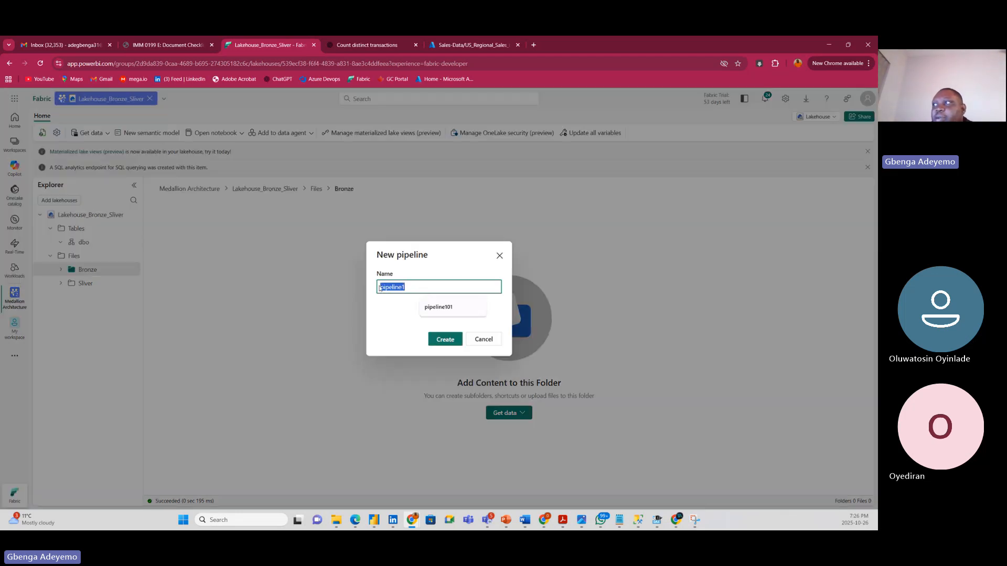
{"action": "type", "text": "pipeline"}
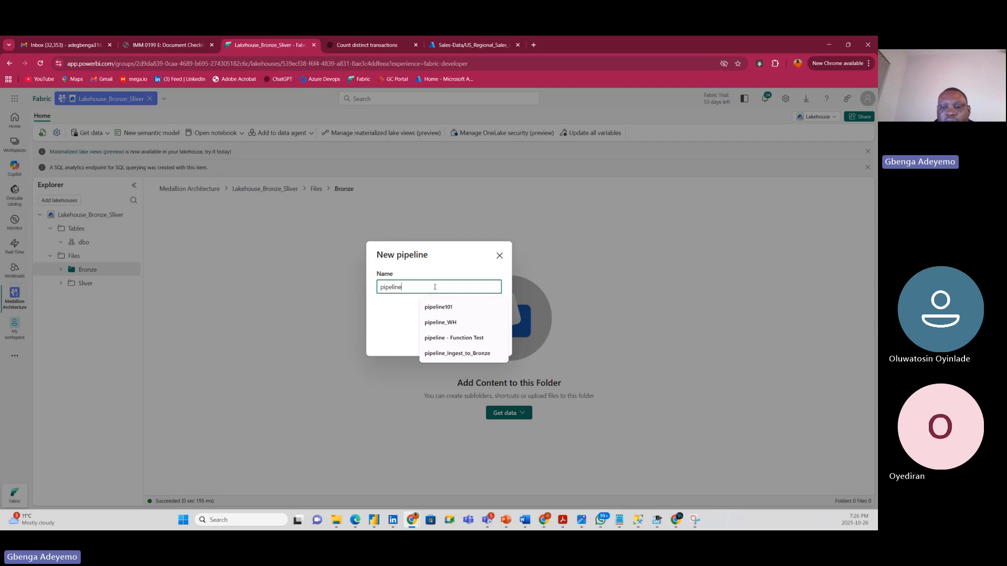
{"action": "type", "text": "_Ingest"}
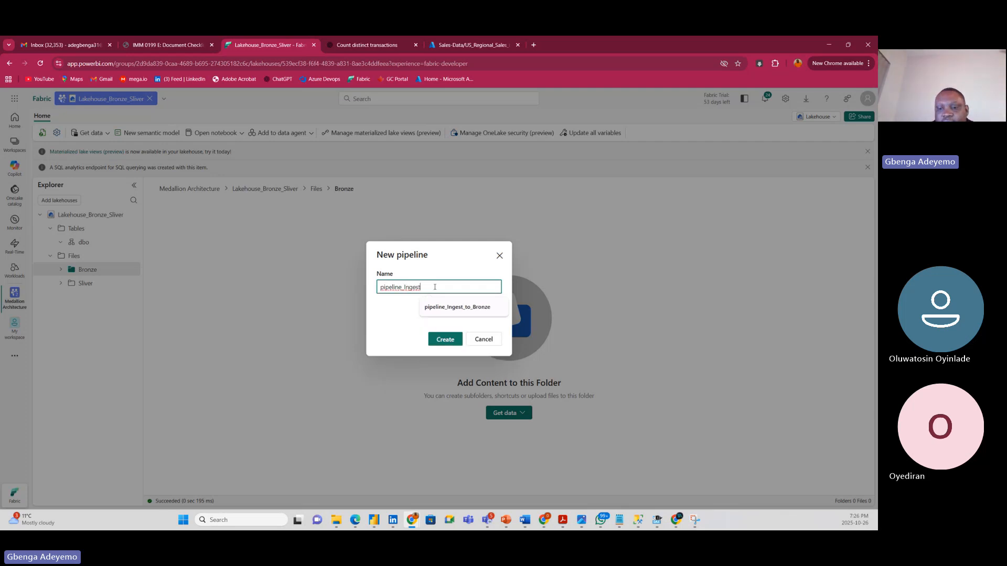
{"action": "type", "text": "_to"}
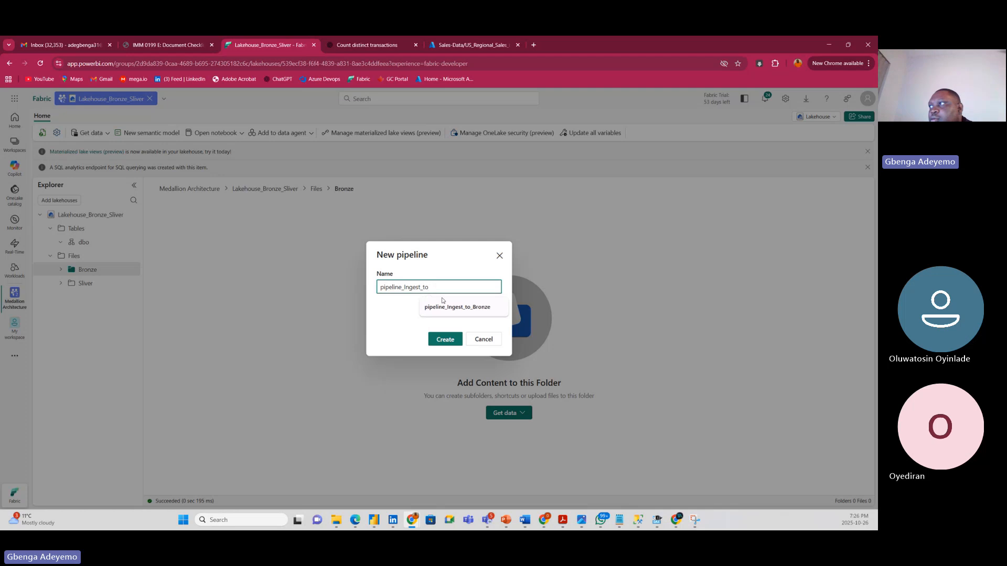
{"action": "key", "text": "Down"}
{"action": "key", "text": "Return"}
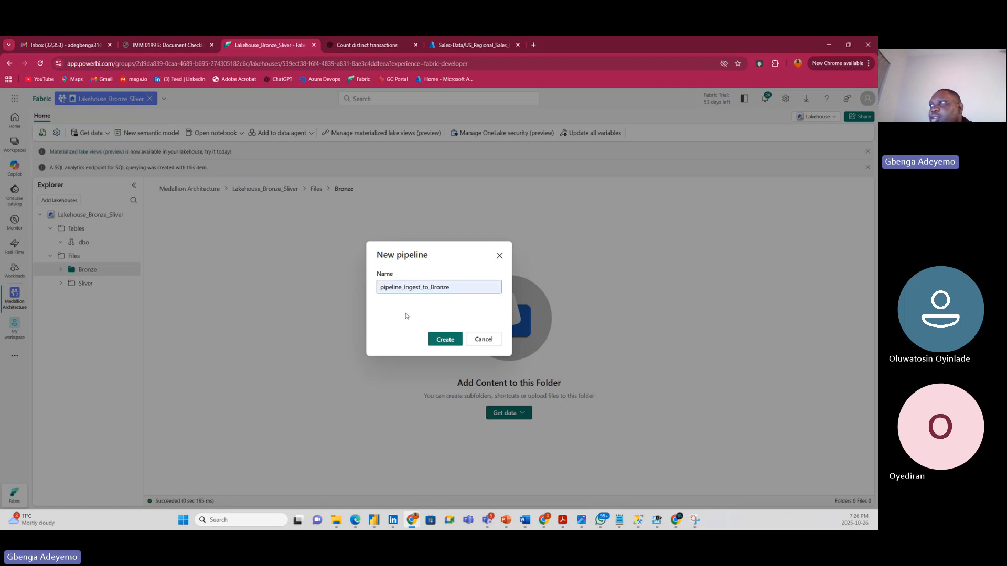
Create pipeline_Ingest_to_Bronze, launching the Copy data into Lakehouse wizard.
{"action": "left_click", "coordinate": [449, 343]}
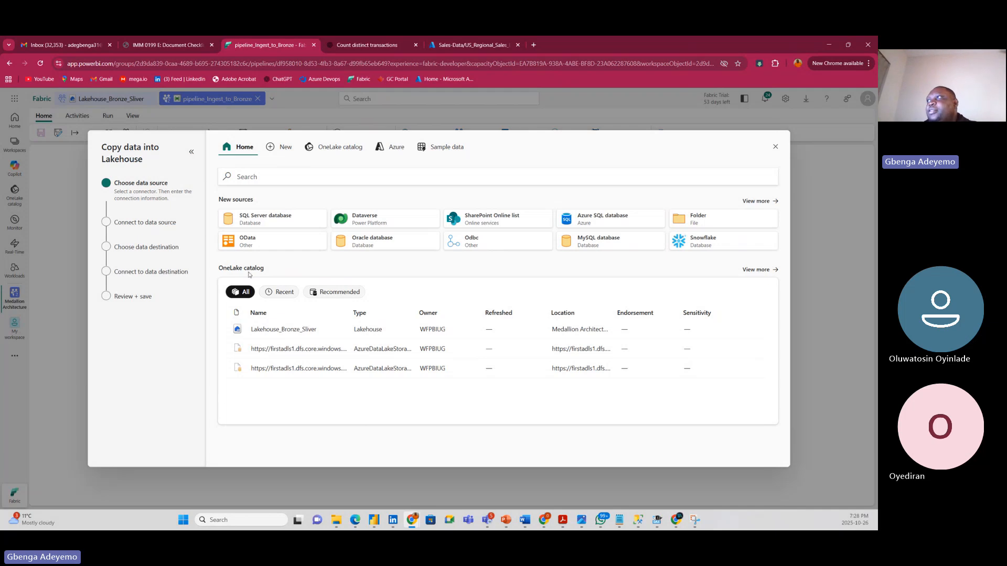
Choose Azure Data Lake Storage Gen2 as the copy source and review its URL and connection fields.
{"action": "left_click", "coordinate": [246, 177]}
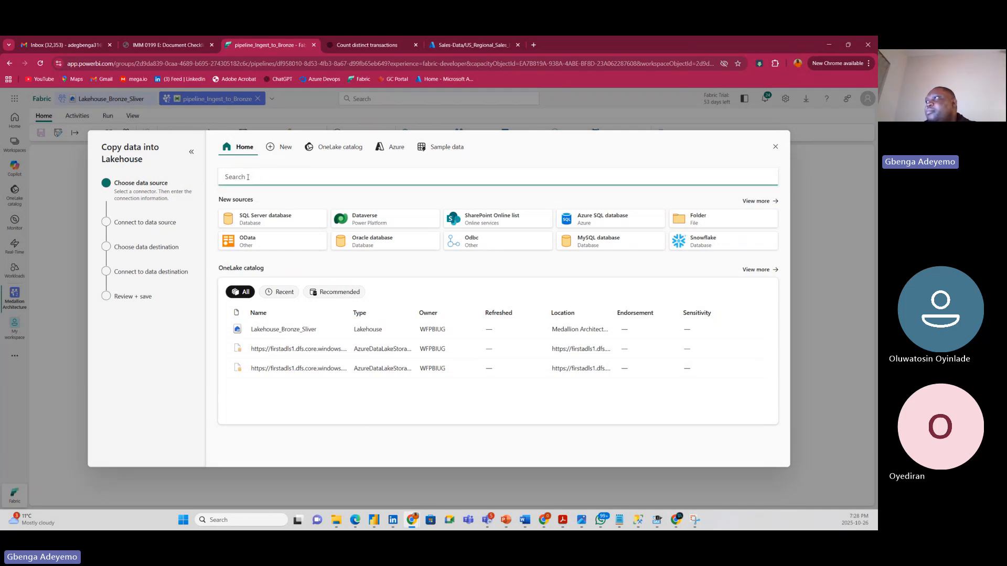
{"action": "type", "text": "gen"}
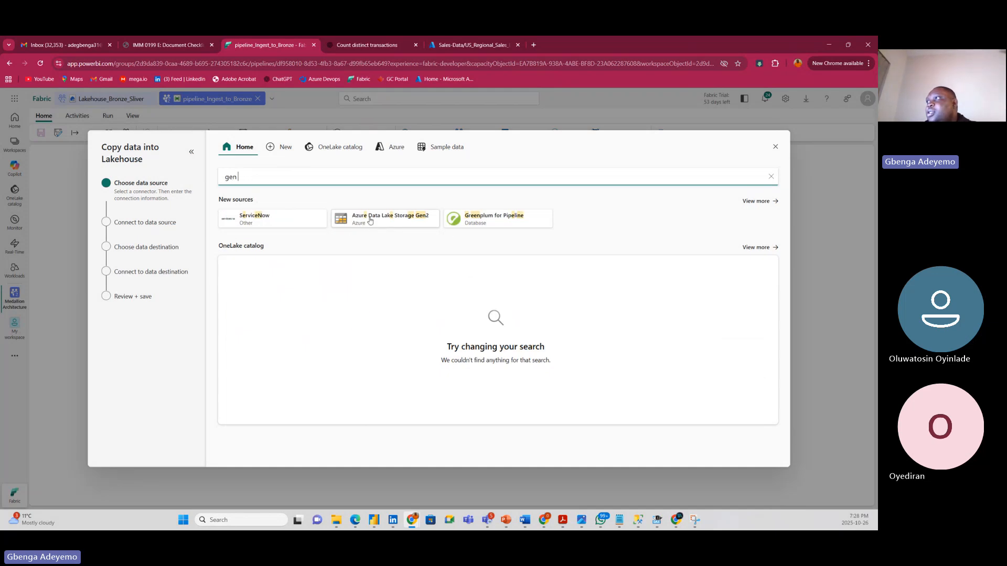
{"action": "left_click", "coordinate": [387, 220]}
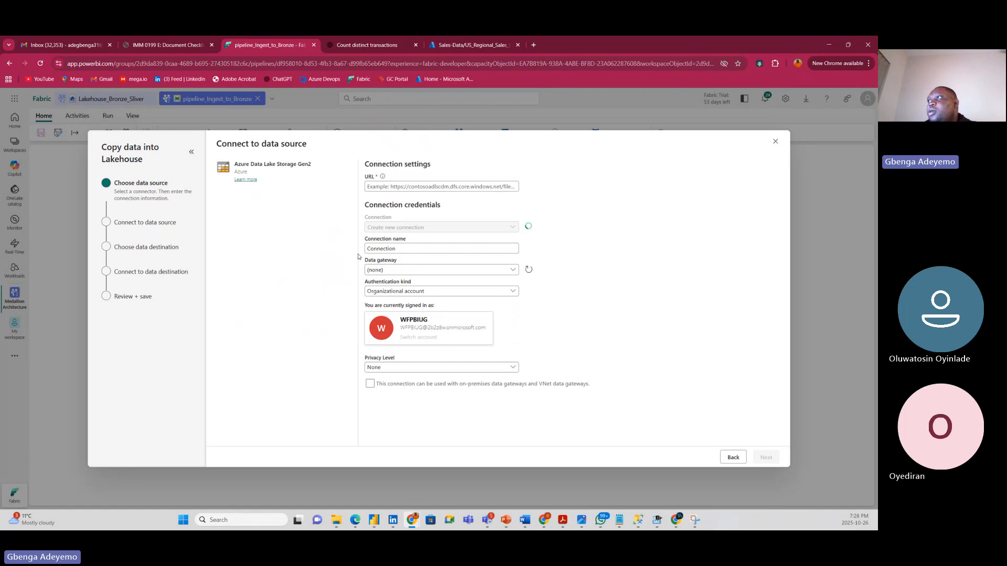
{"action": "left_click", "coordinate": [412, 187]}
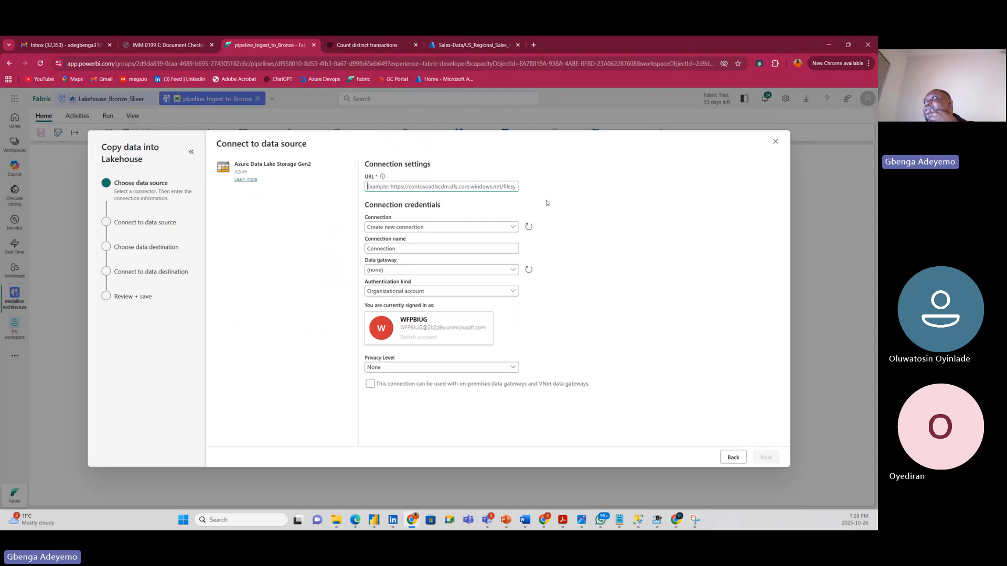
{"action": "left_click", "coordinate": [512, 227]}
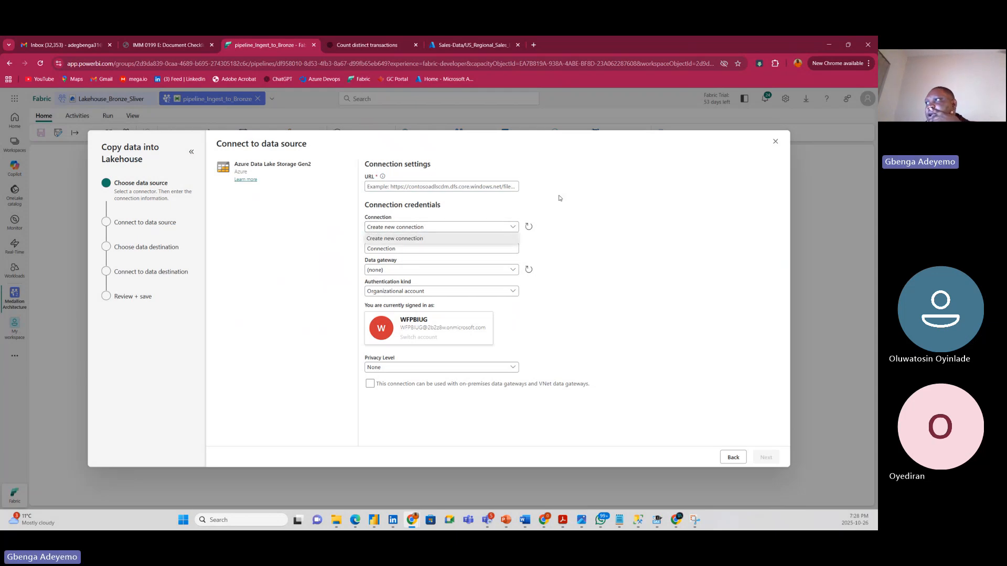
{"action": "left_click", "coordinate": [581, 189]}
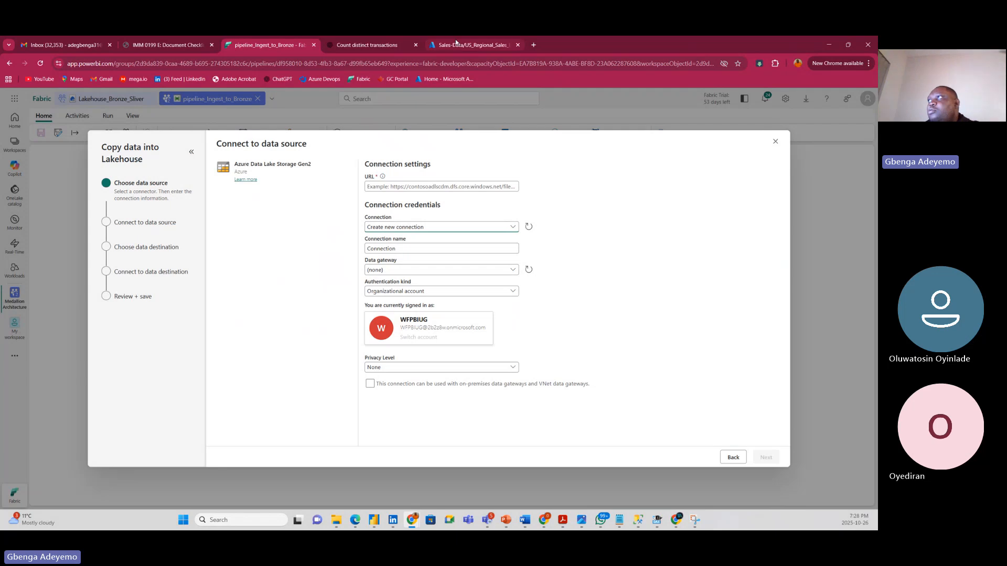
In the Azure storage account, browse the raw container's Landing folder.
{"action": "left_click", "coordinate": [456, 46]}
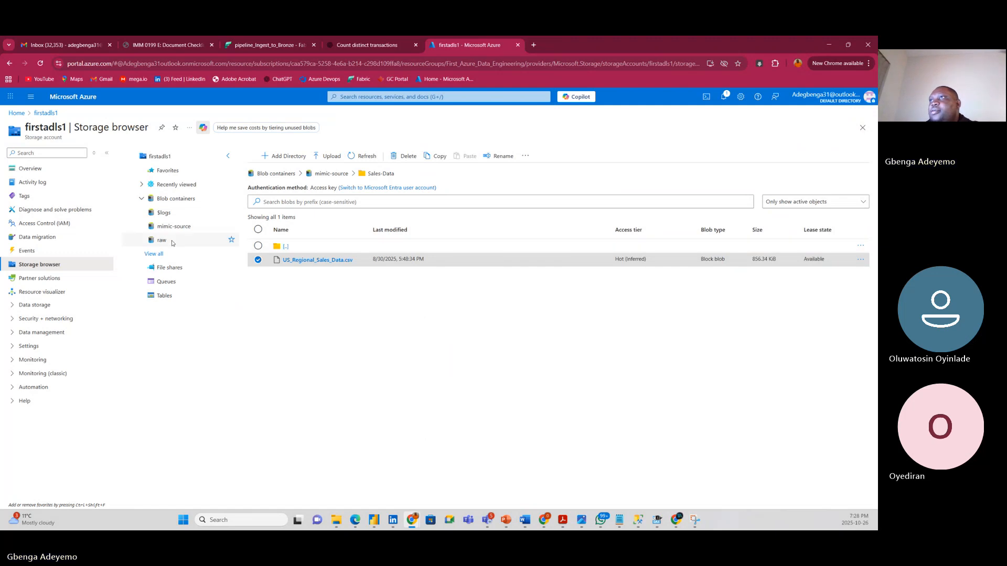
{"action": "left_click", "coordinate": [173, 242]}
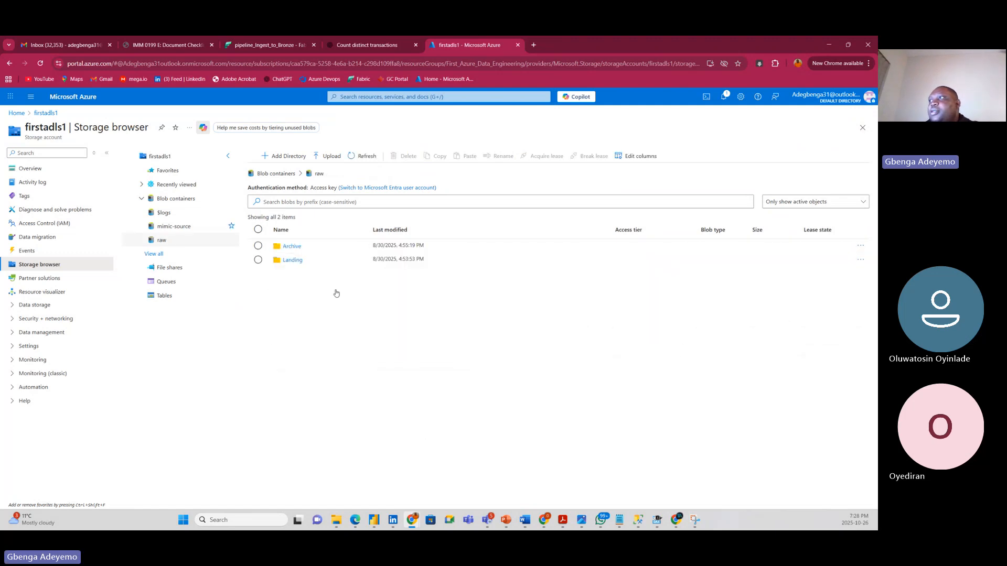
{"action": "left_click", "coordinate": [293, 262]}
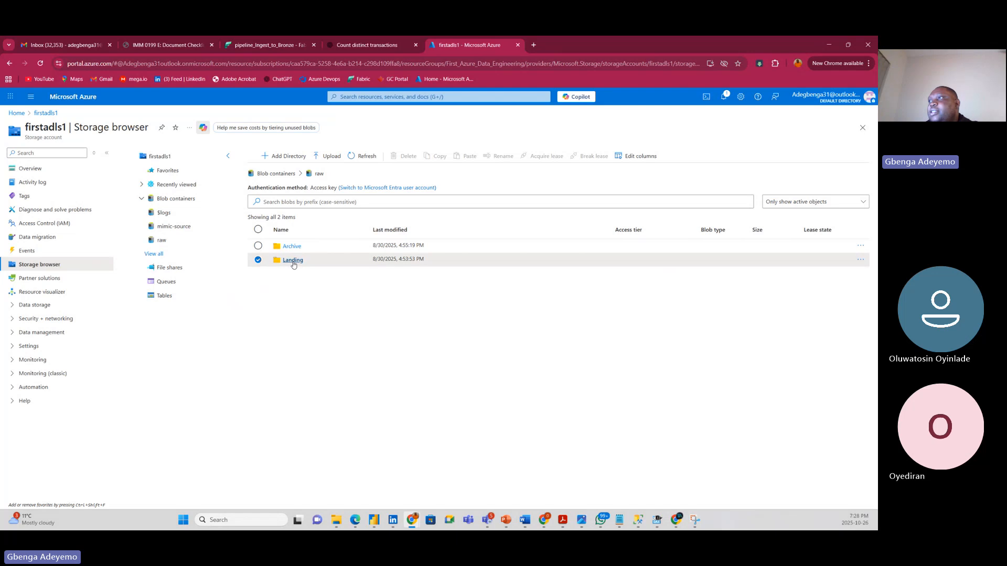
{"action": "left_click", "coordinate": [293, 261]}
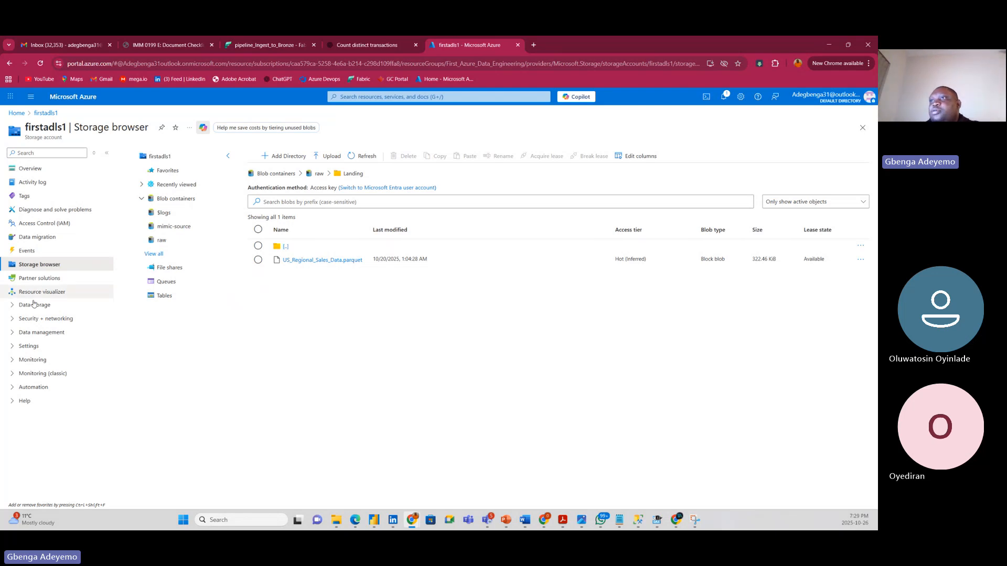
Copy the Data Lake Storage endpoint URL from Settings > Endpoints and return to Fabric.
{"action": "left_click", "coordinate": [13, 346]}
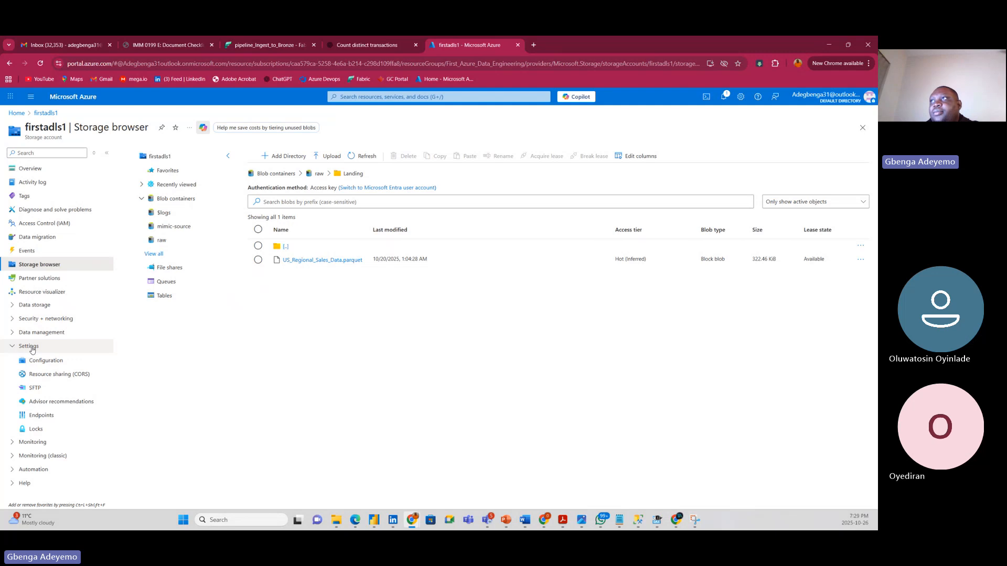
{"action": "left_click", "coordinate": [36, 415]}
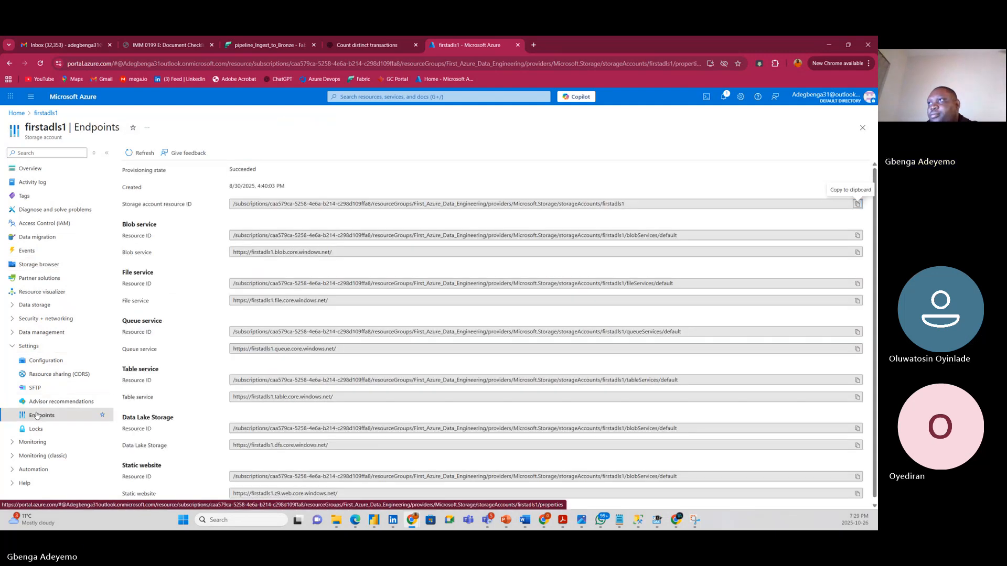
{"action": "scroll", "coordinate": [212, 411], "scroll_direction": "down", "scroll_amount": 1}
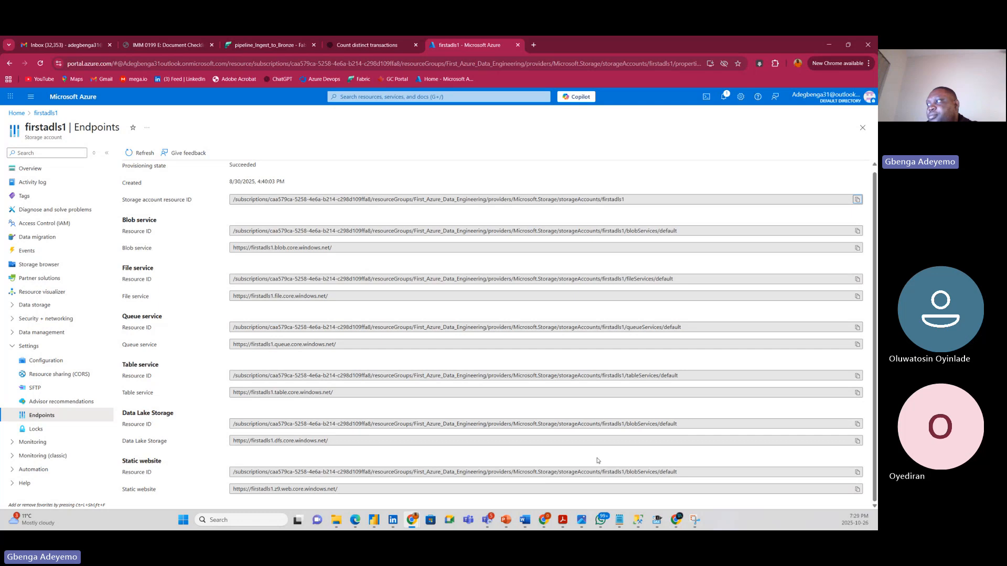
{"action": "left_click", "coordinate": [858, 442]}
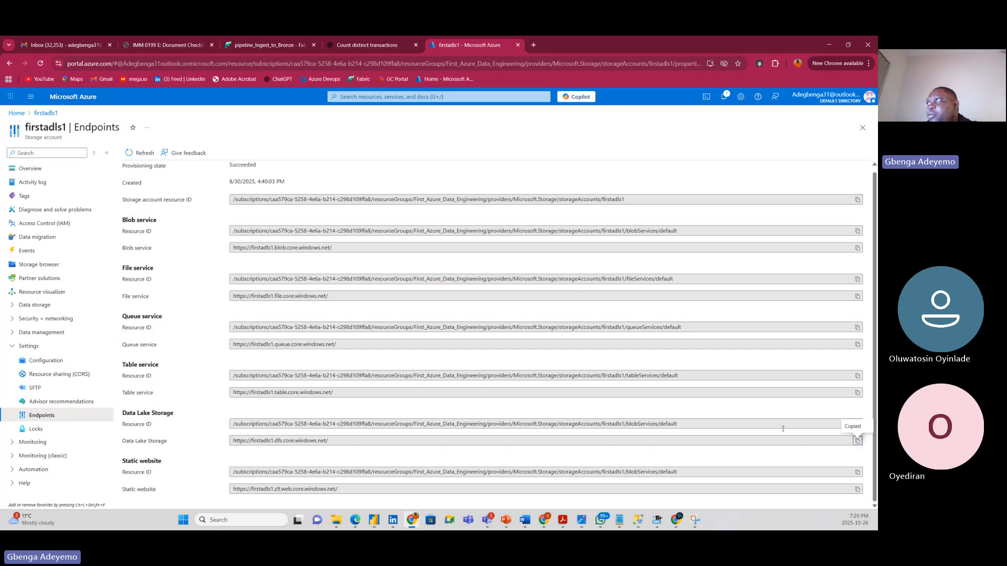
{"action": "left_click", "coordinate": [264, 45]}
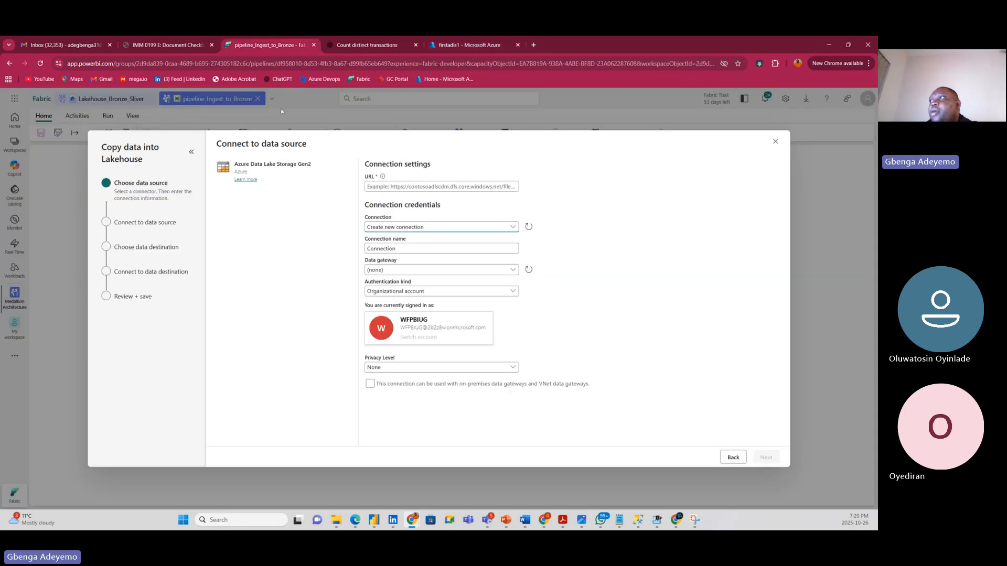
Paste the endpoint URL into Fabric's source URL, then select the raw blob container in Azure.
{"action": "left_click", "coordinate": [390, 187]}
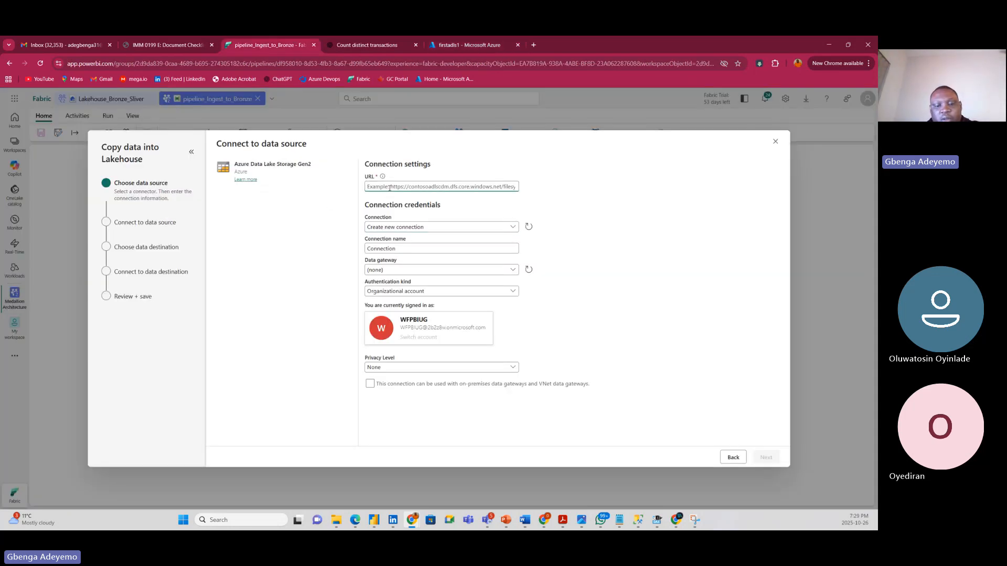
{"action": "key", "text": "ctrl+v"}
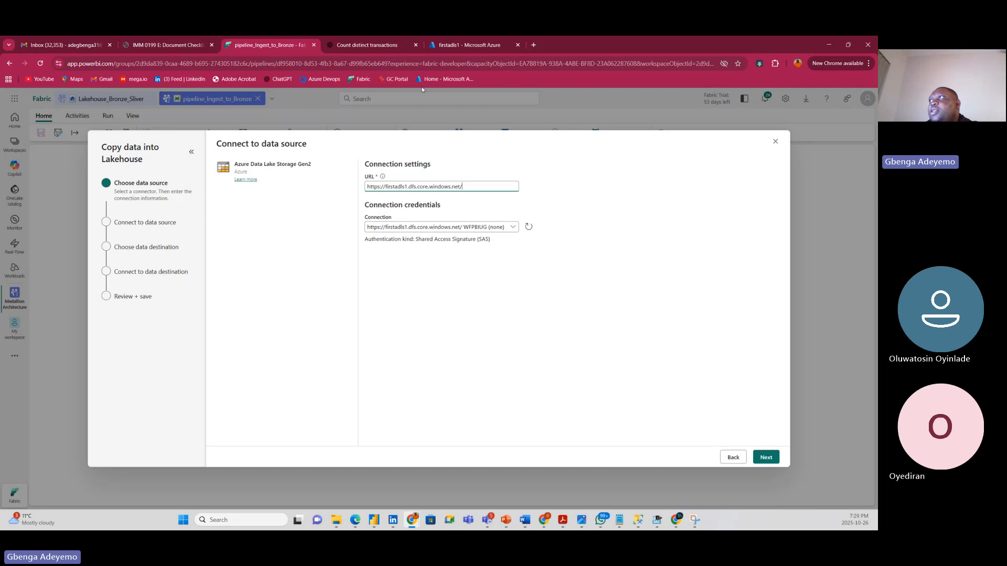
{"action": "left_click", "coordinate": [459, 47]}
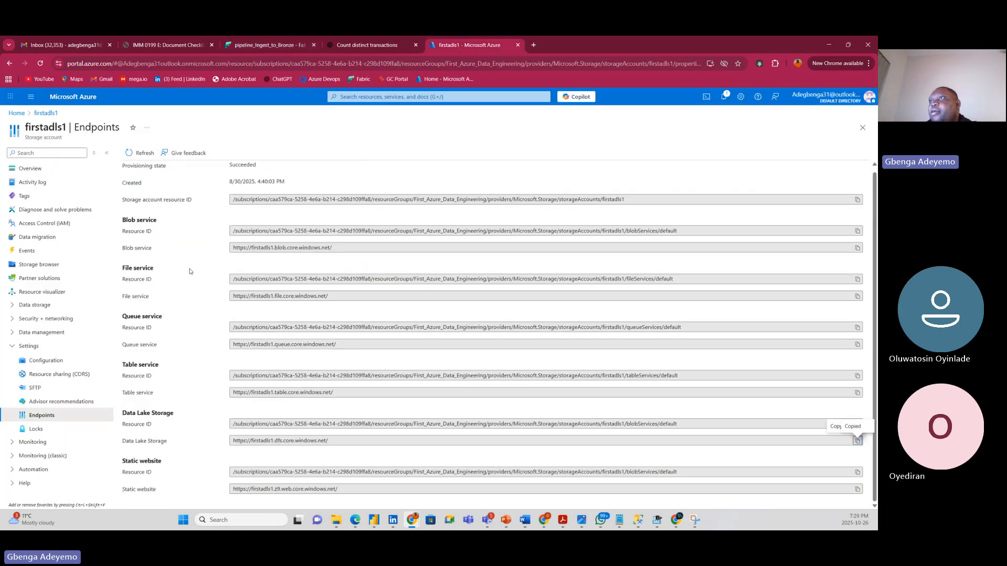
{"action": "left_click", "coordinate": [45, 266]}
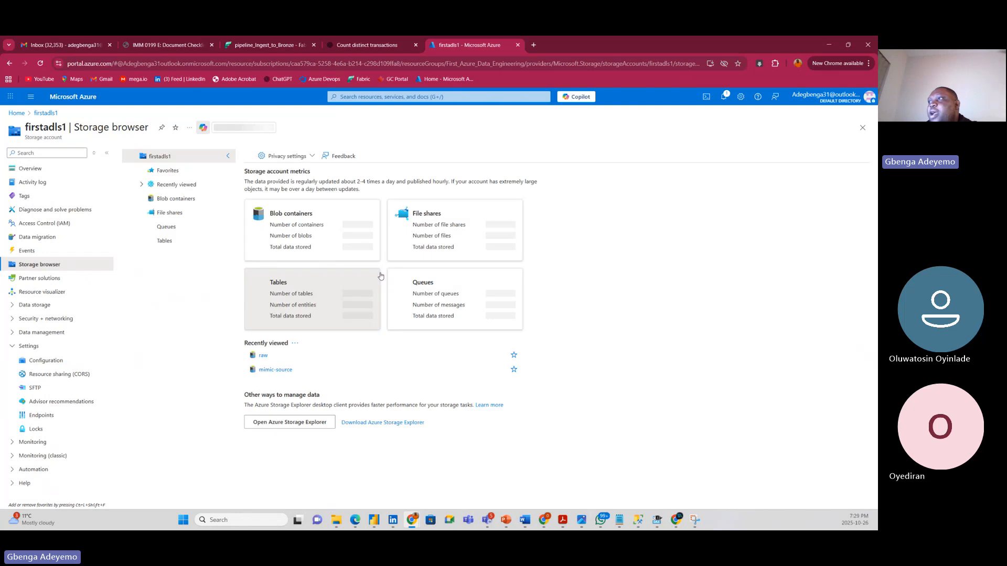
{"action": "left_click", "coordinate": [361, 246]}
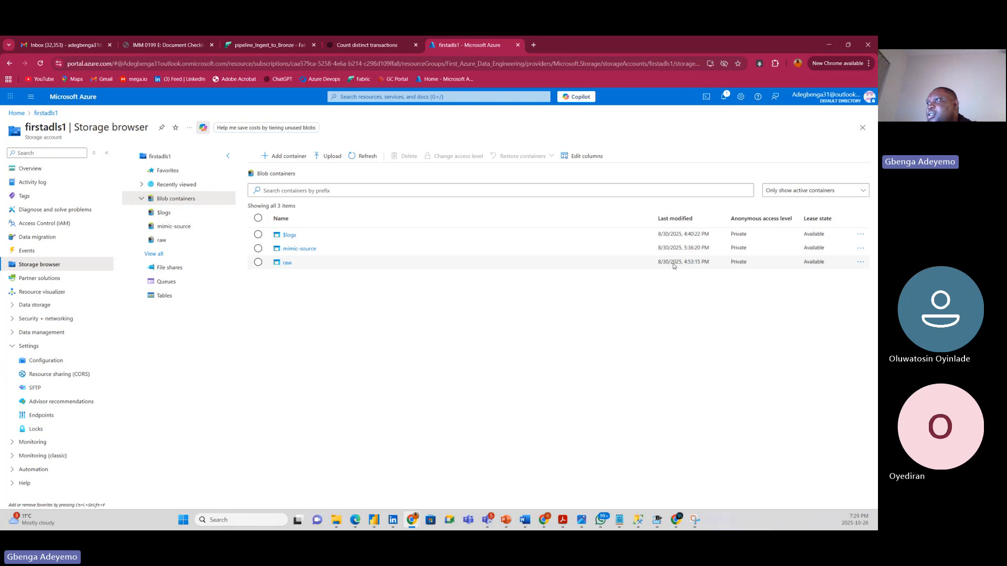
{"action": "left_click", "coordinate": [497, 266]}
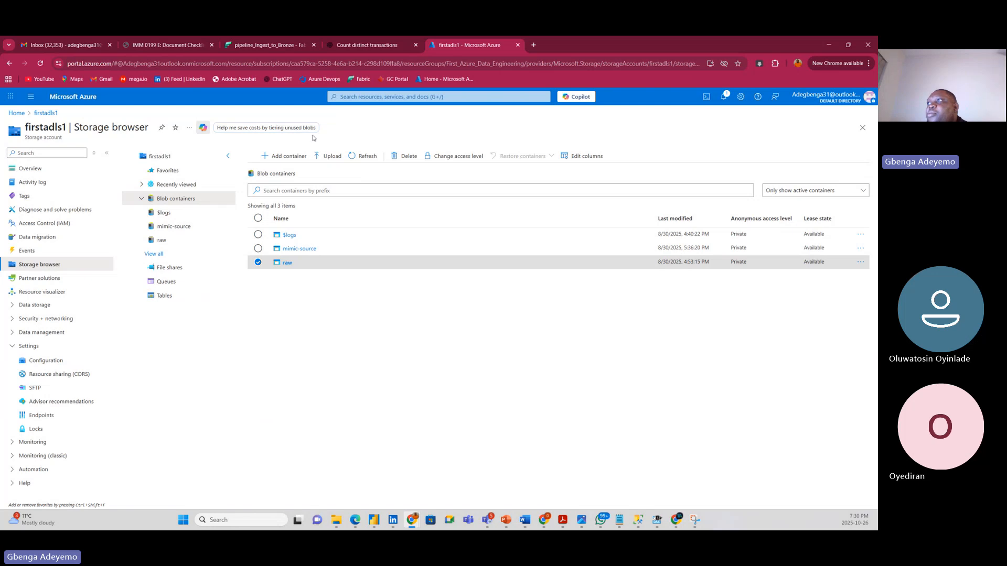
Append 'raw' to the Fabric source URL and check the available connections for it.
{"action": "left_click", "coordinate": [252, 50]}
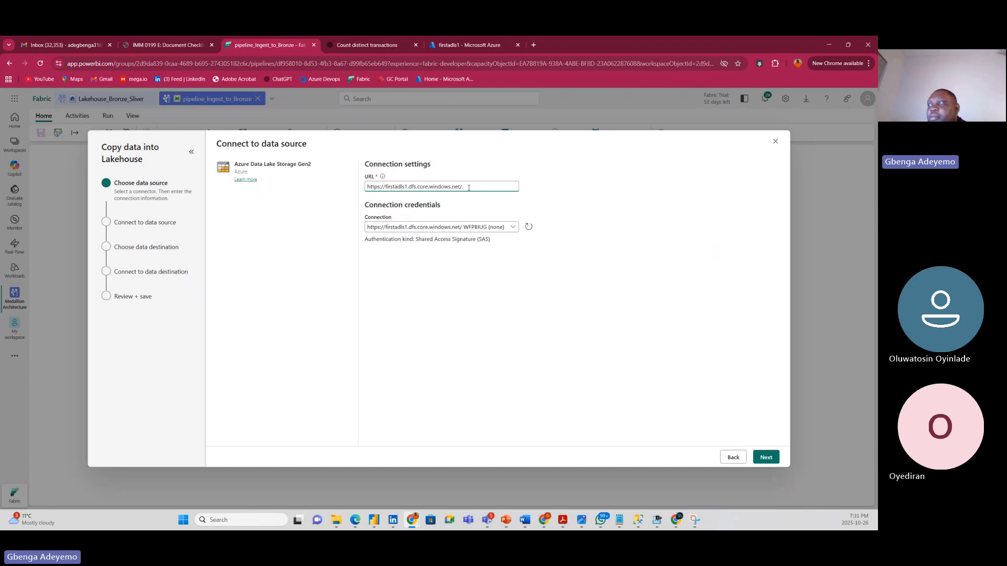
{"action": "type", "text": "raw"}
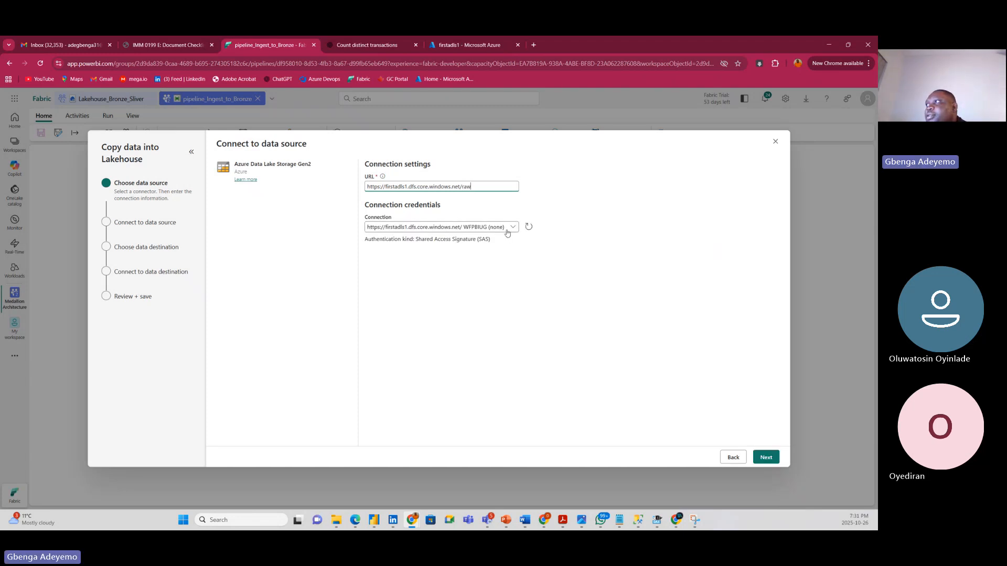
{"action": "left_click", "coordinate": [513, 228]}
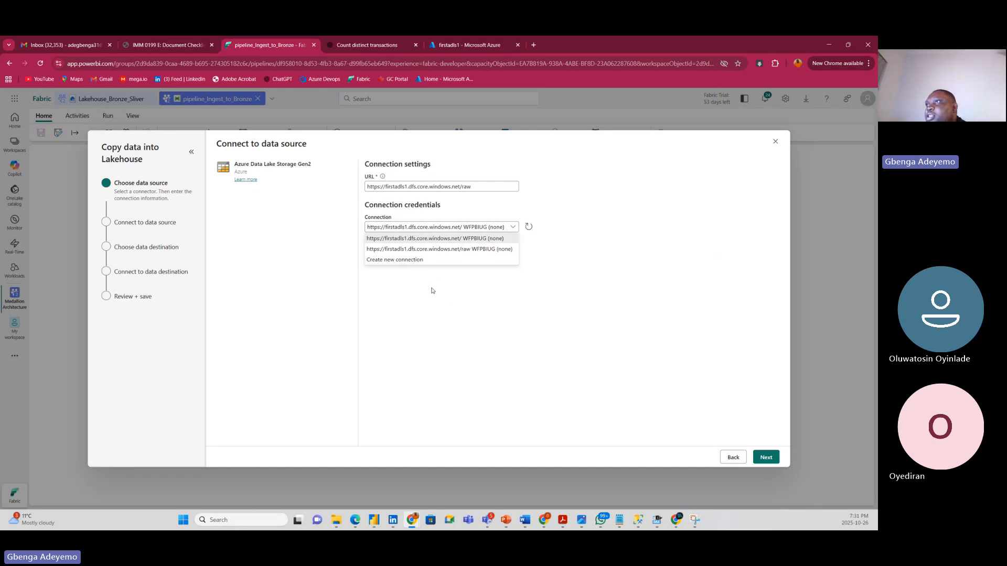
{"action": "left_click", "coordinate": [465, 293]}
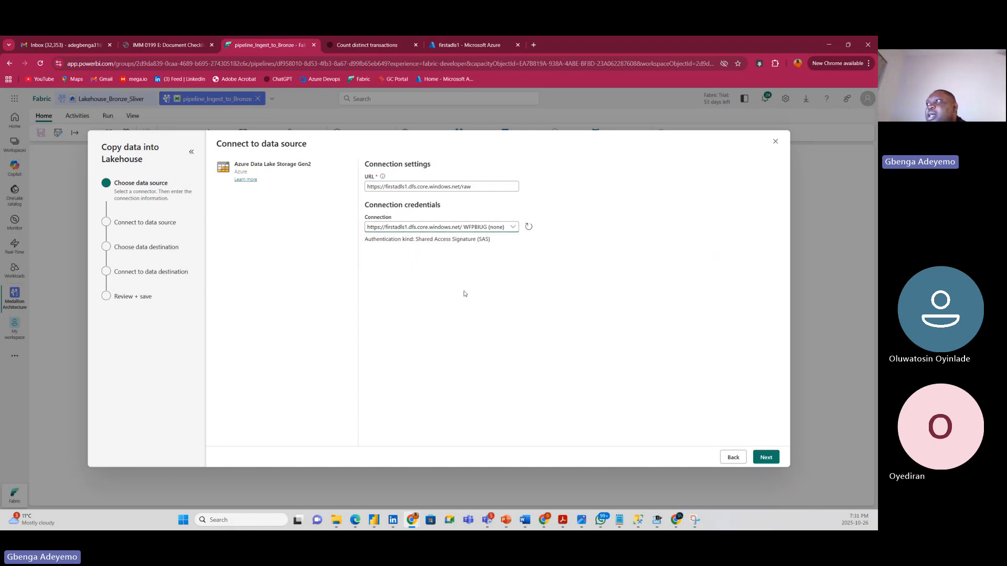
{"action": "left_click", "coordinate": [529, 228]}
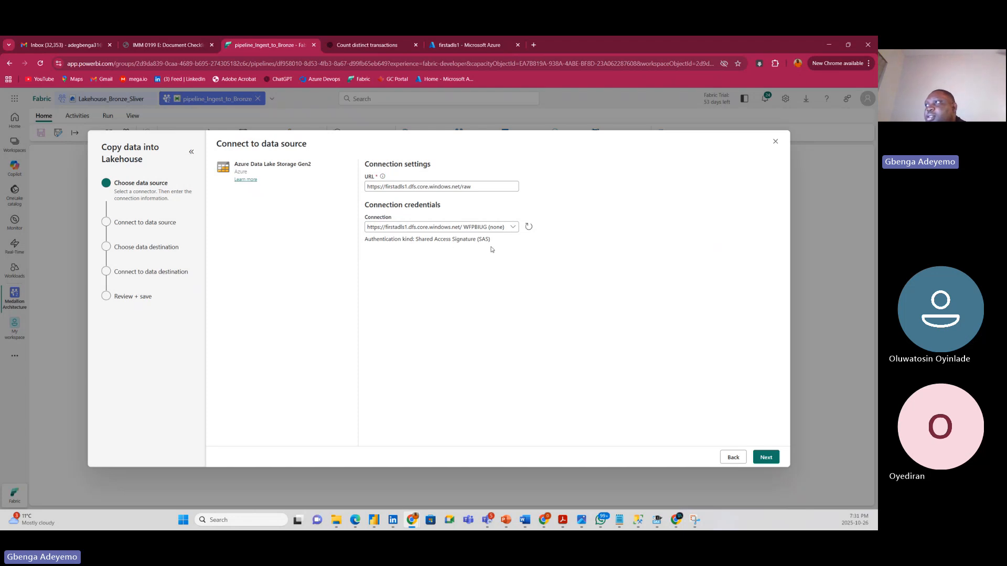
{"action": "left_click", "coordinate": [514, 229]}
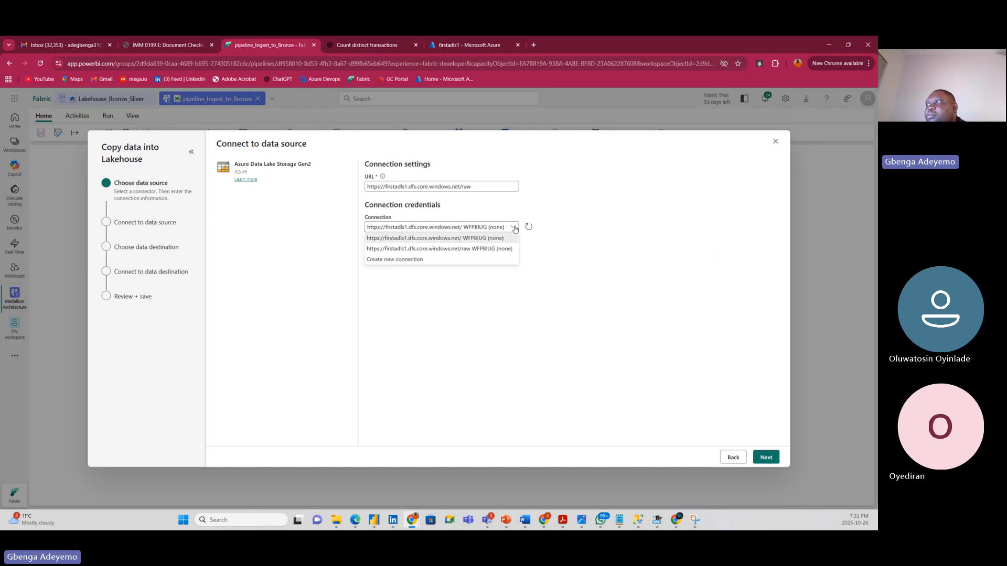
Start a new connection for the raw URL with Shared Access Signature (SAS) authentication.
{"action": "left_click", "coordinate": [428, 262]}
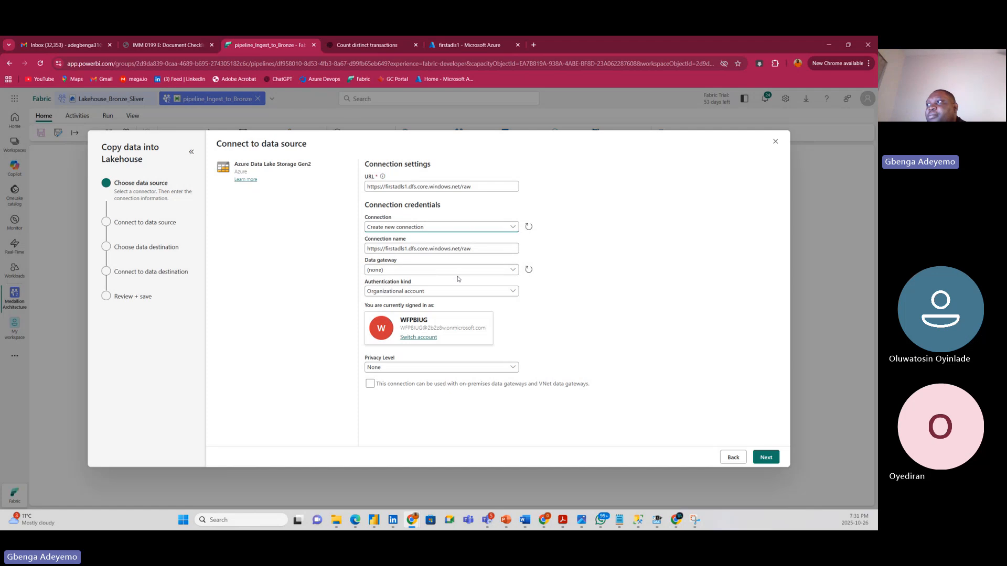
{"action": "left_click", "coordinate": [412, 292]}
{"action": "left_click", "coordinate": [580, 288]}
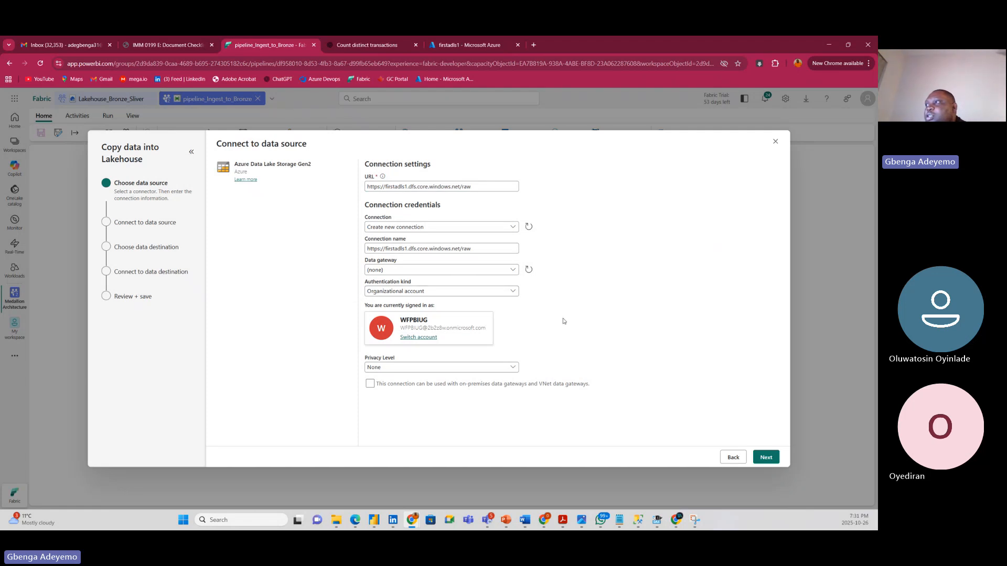
{"action": "left_click", "coordinate": [440, 292]}
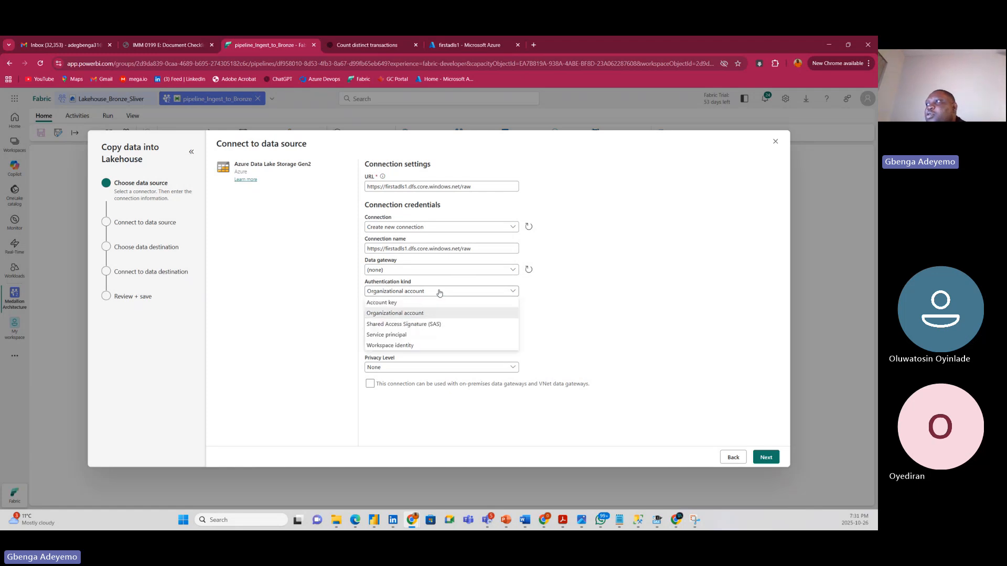
{"action": "left_click", "coordinate": [401, 324]}
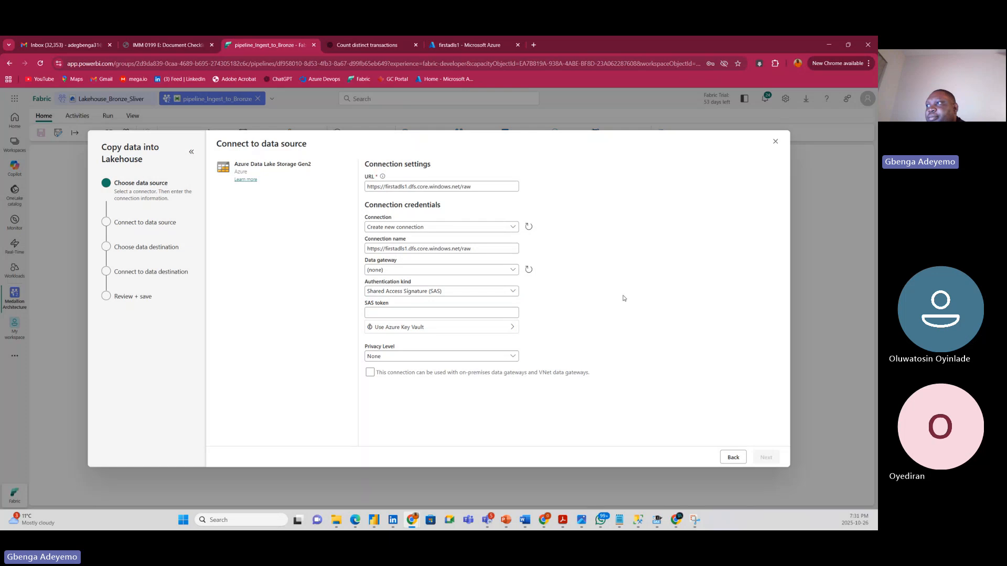
{"action": "left_click", "coordinate": [420, 314]}
{"action": "left_click", "coordinate": [653, 321]}
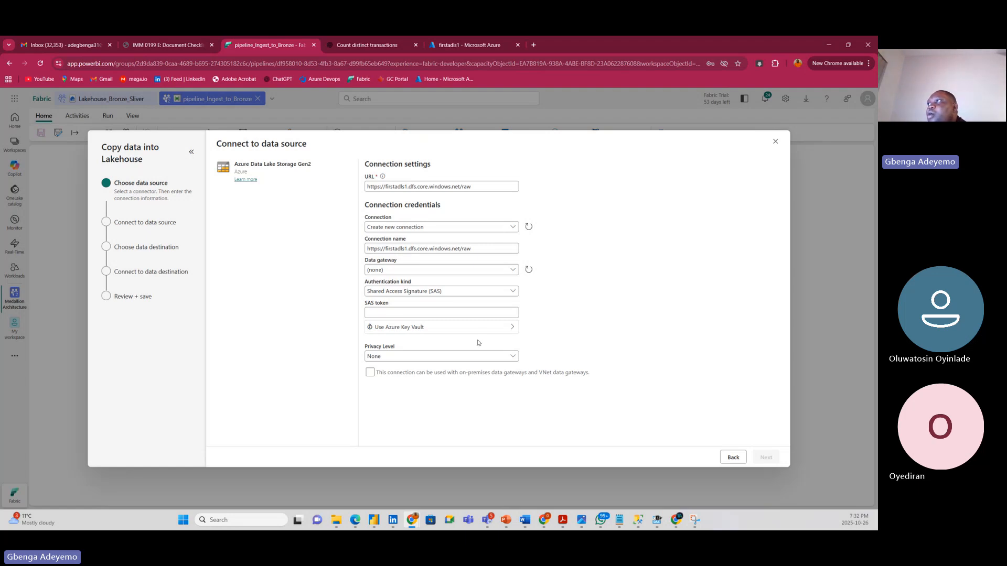
{"action": "left_click", "coordinate": [487, 48]}
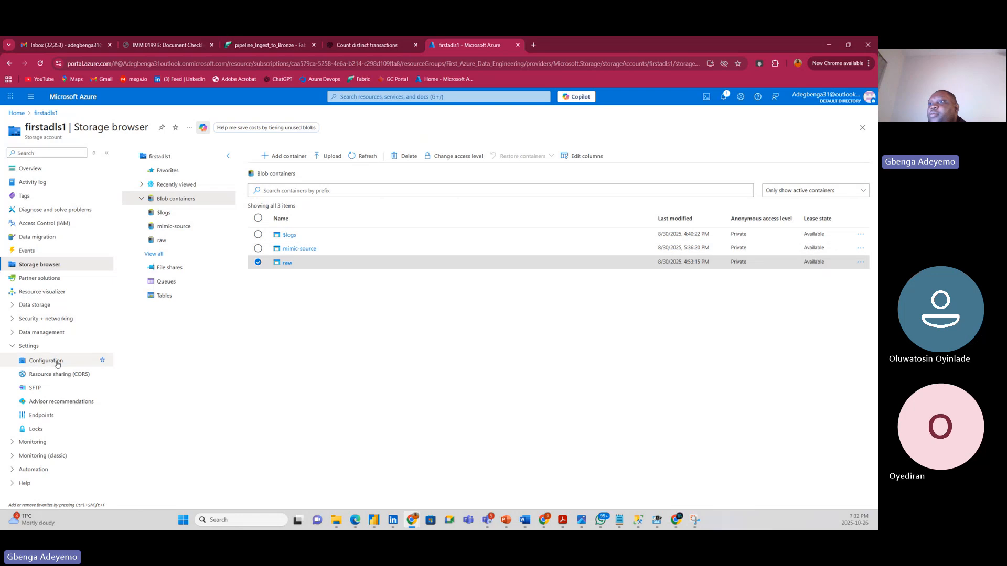
On firstadls1's Shared access signature page, allow Service, Container and Object, and clear Permanent delete and version deletion.
{"action": "left_click", "coordinate": [12, 346]}
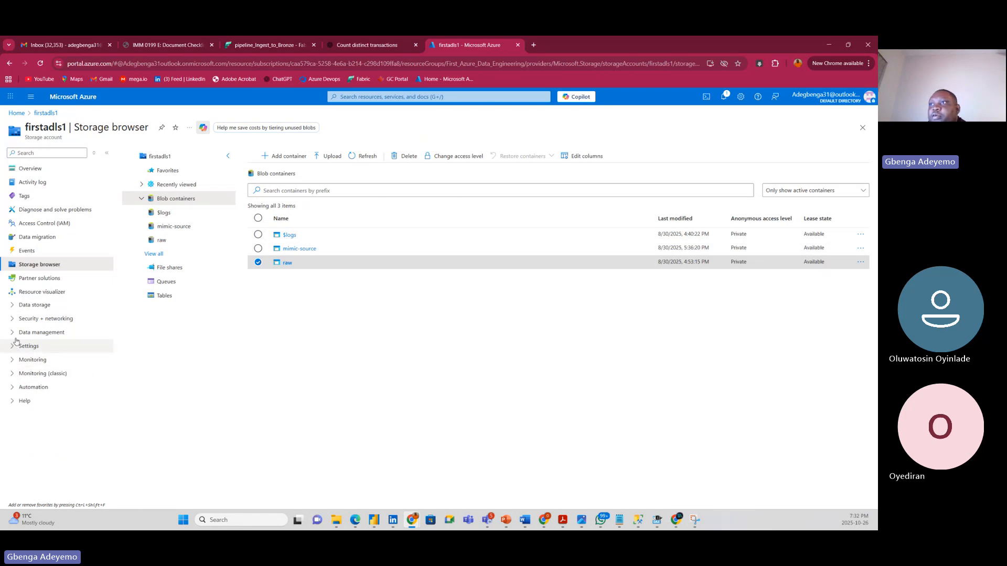
{"action": "left_click", "coordinate": [12, 319]}
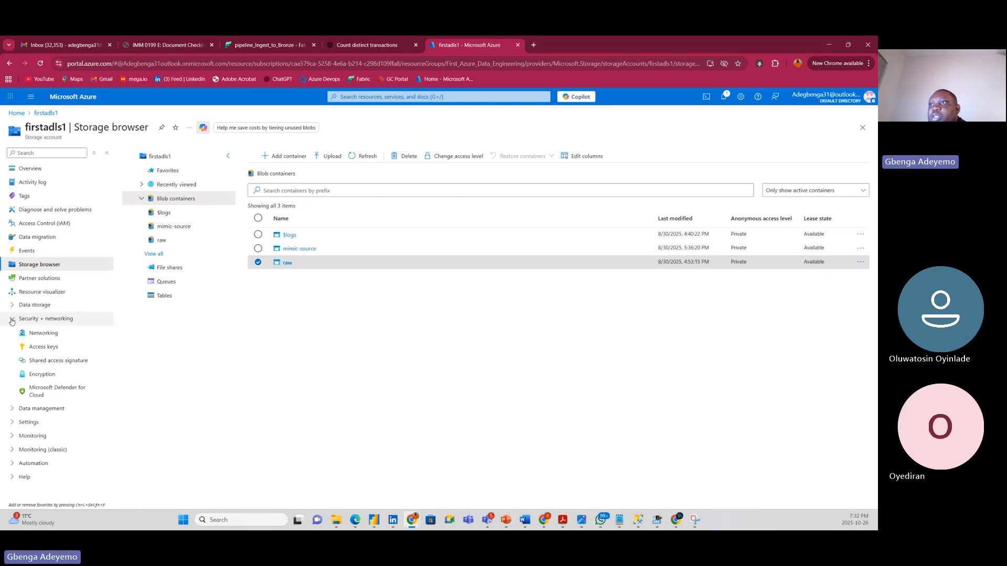
{"action": "left_click", "coordinate": [47, 362]}
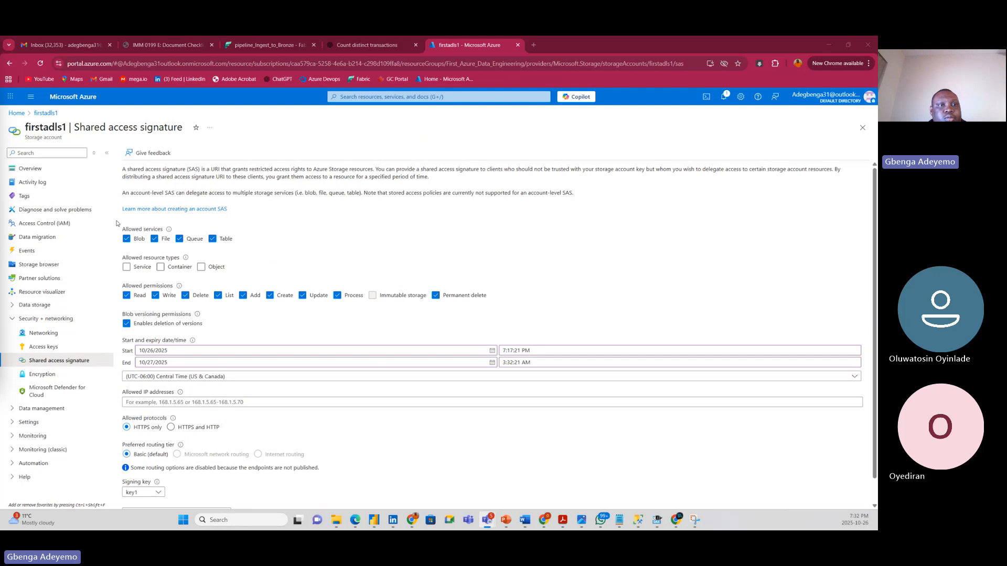
{"action": "left_click", "coordinate": [302, 252]}
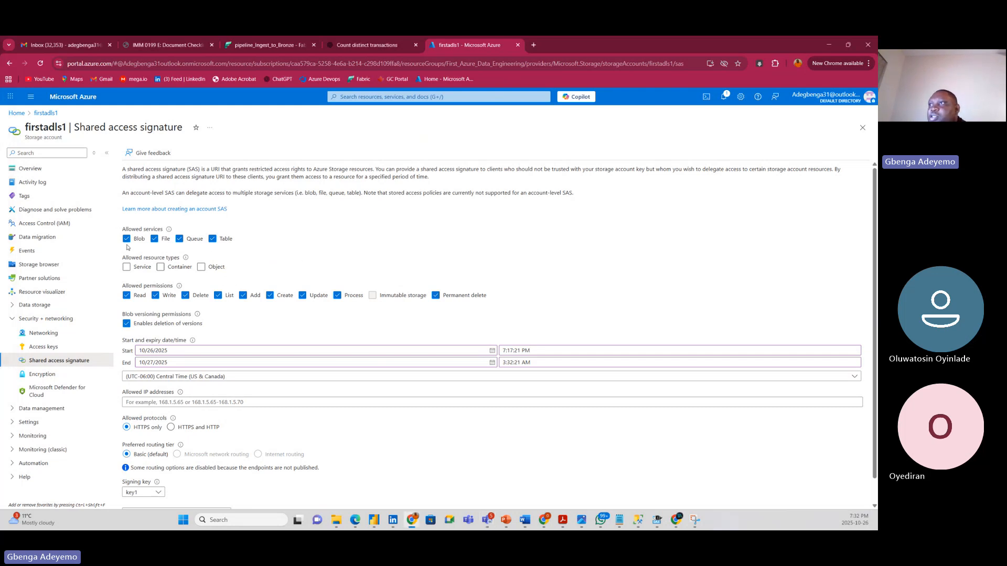
{"action": "left_click", "coordinate": [127, 266]}
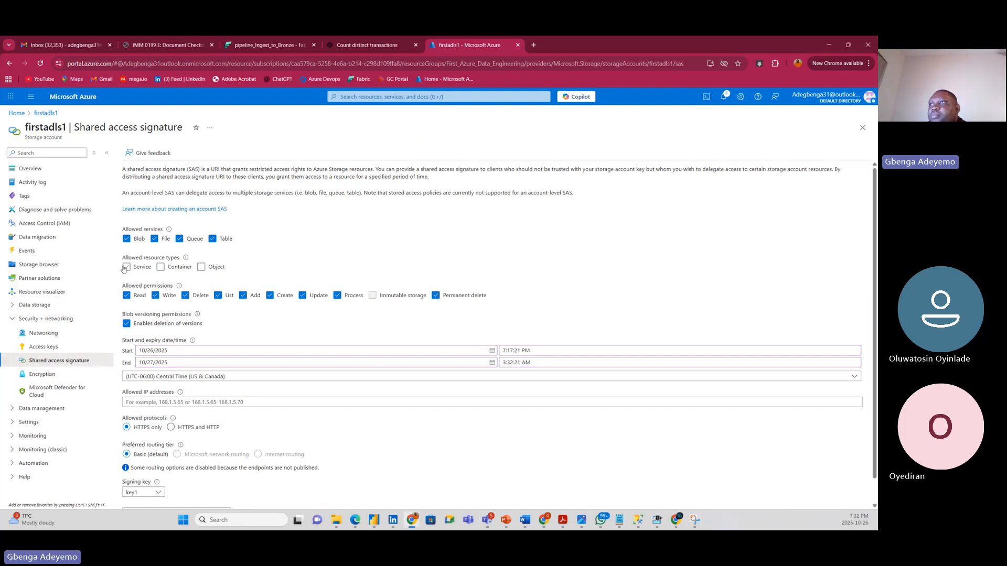
{"action": "left_click", "coordinate": [161, 267]}
{"action": "left_click", "coordinate": [201, 267]}
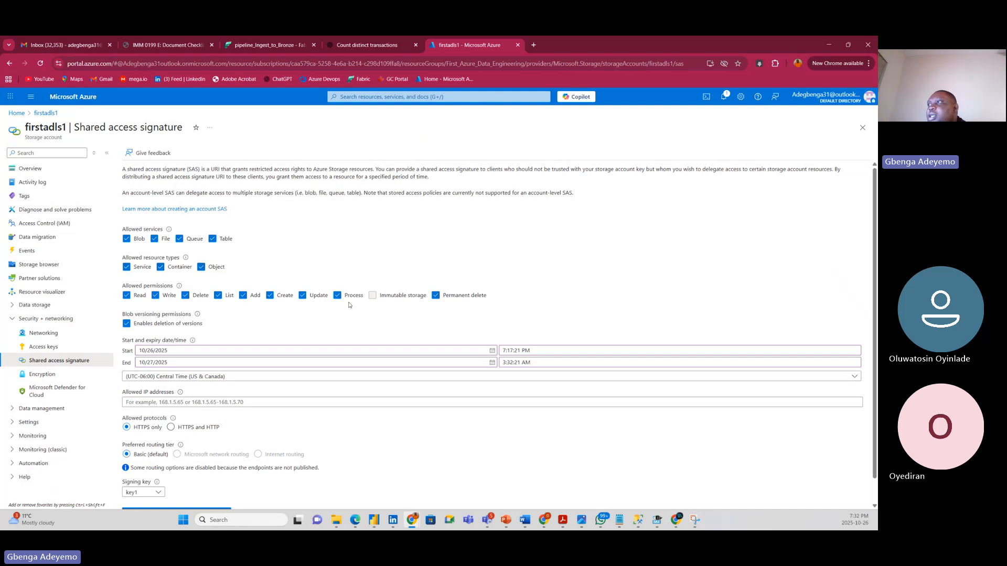
{"action": "left_click", "coordinate": [435, 296]}
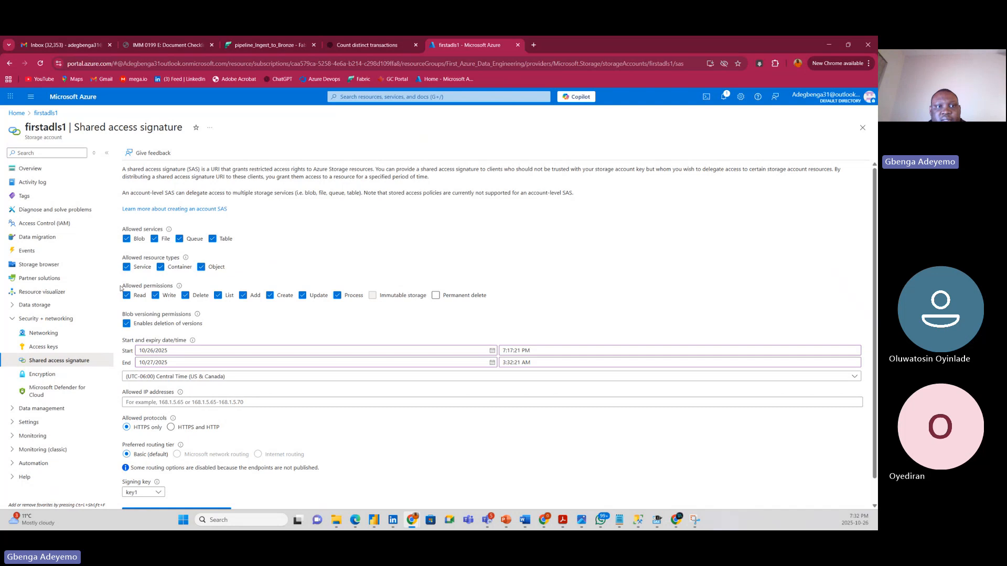
{"action": "left_click", "coordinate": [126, 324]}
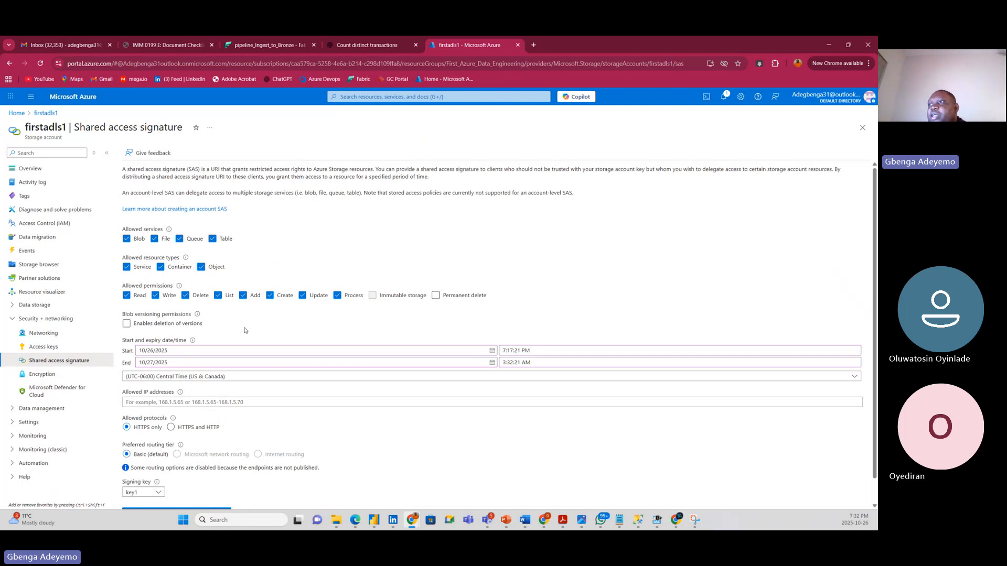
{"action": "scroll", "coordinate": [244, 330], "scroll_direction": "down", "scroll_amount": 1}
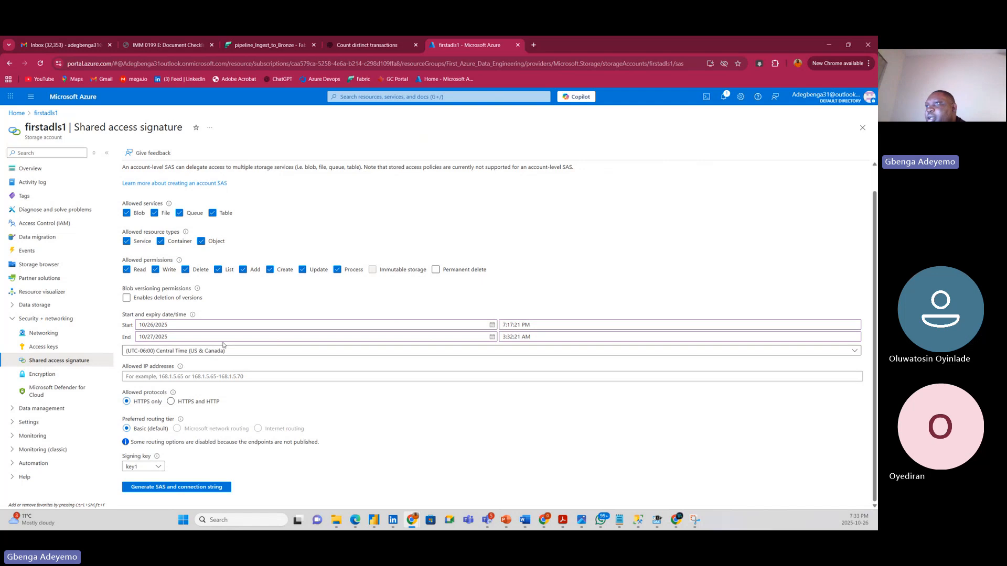
{"action": "left_click", "coordinate": [493, 338]}
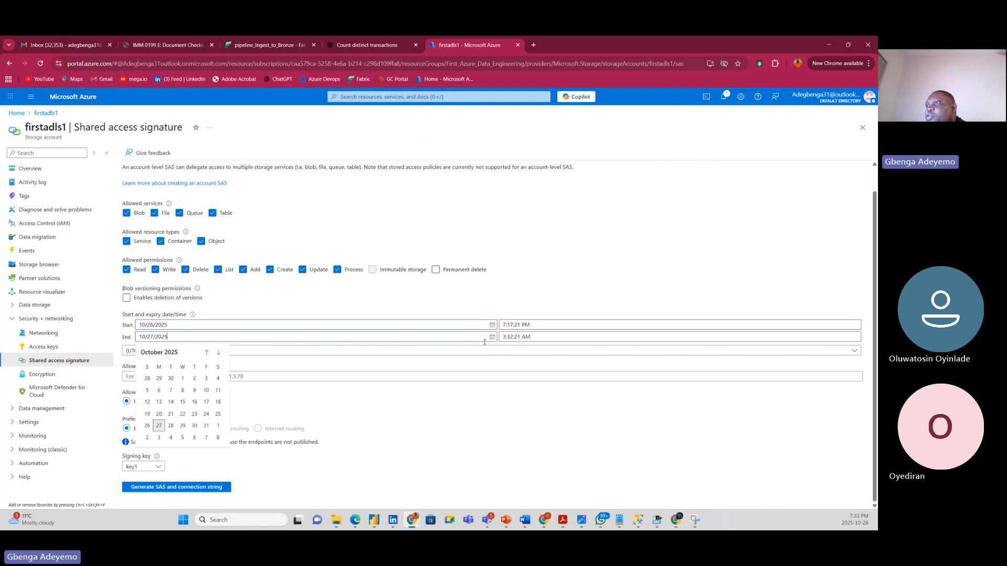
{"action": "left_click", "coordinate": [219, 354]}
{"action": "left_click", "coordinate": [219, 354]}
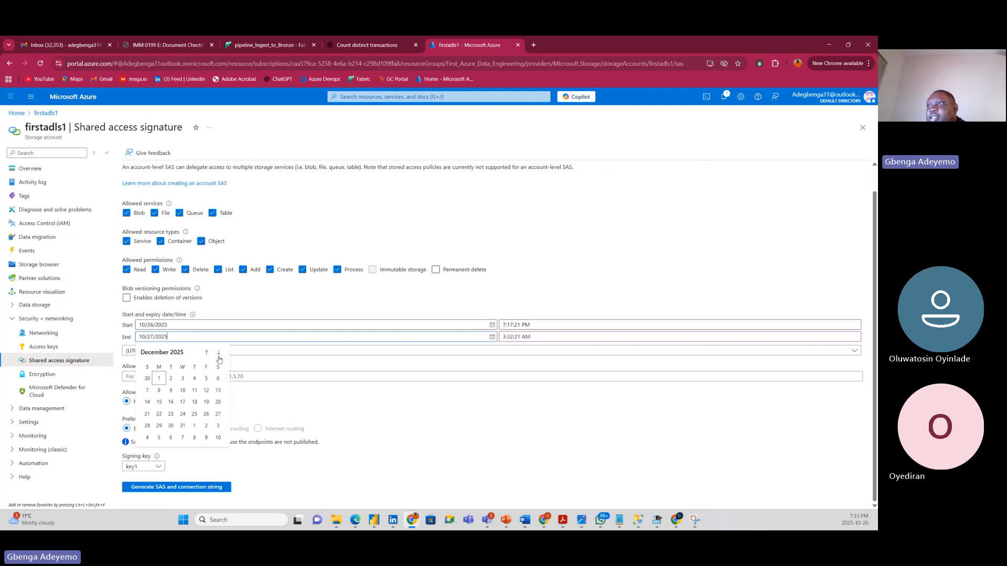
{"action": "left_click", "coordinate": [181, 426]}
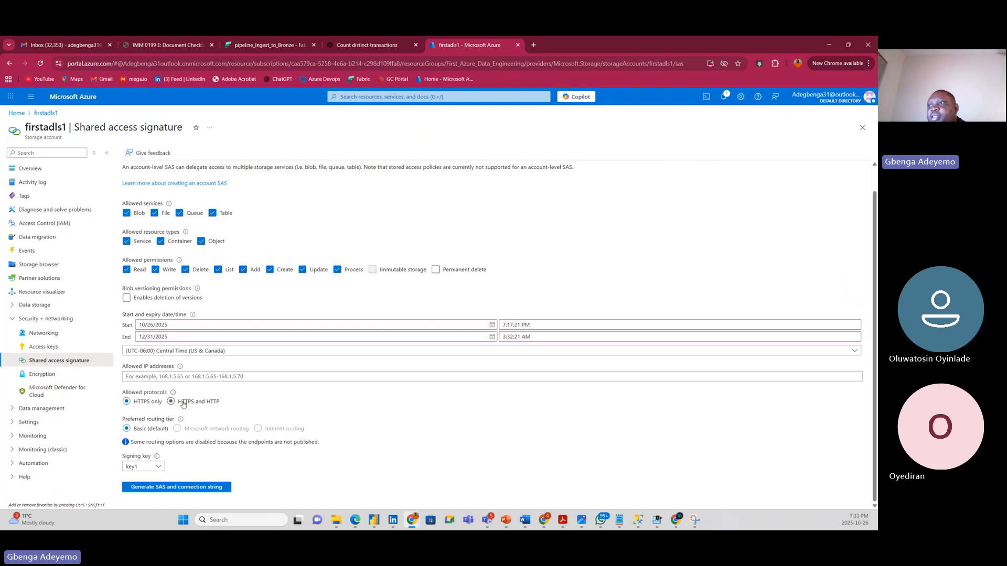
{"action": "left_click", "coordinate": [155, 488]}
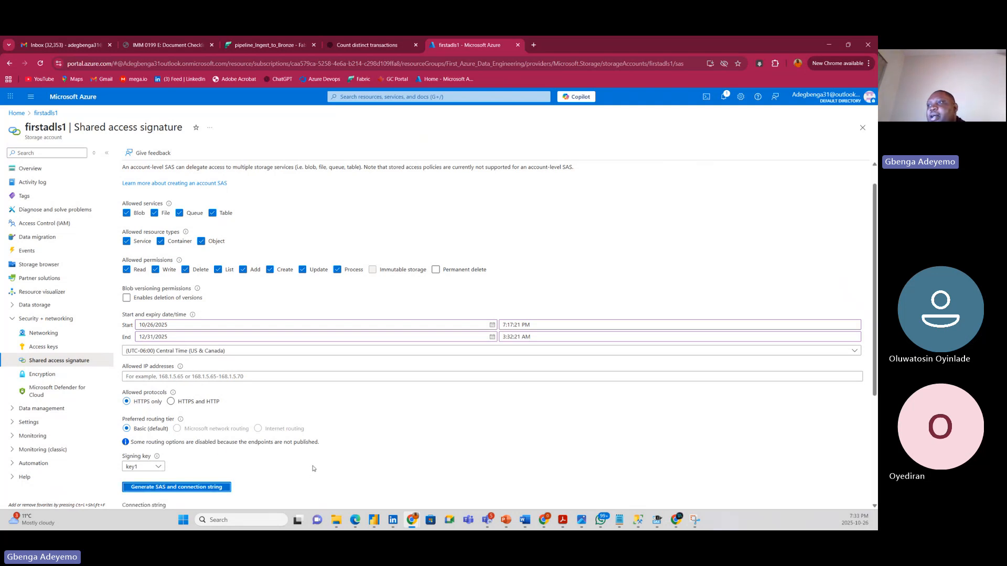
{"action": "scroll", "coordinate": [311, 467], "scroll_direction": "down", "scroll_amount": 3}
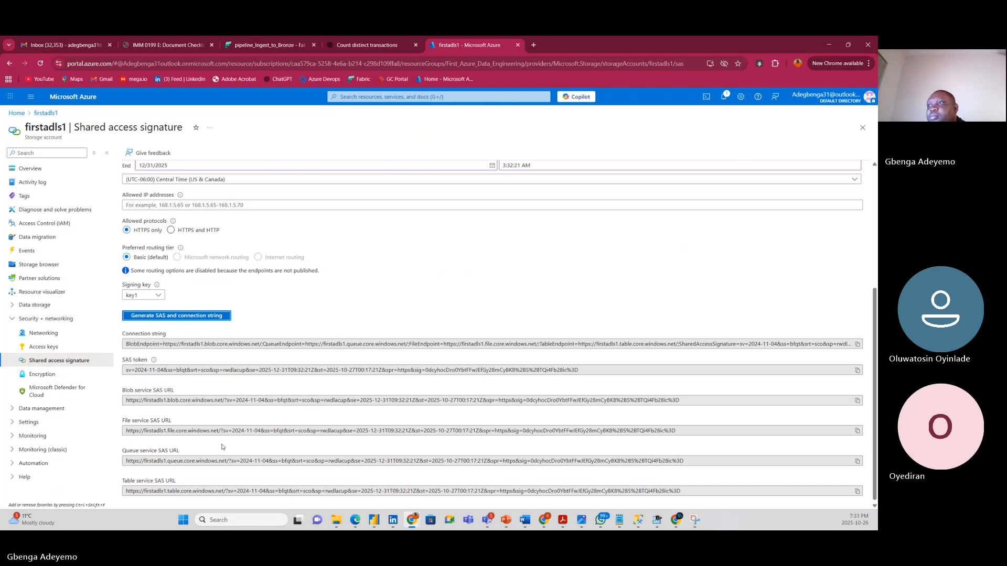
{"action": "scroll", "coordinate": [222, 454], "scroll_direction": "down", "scroll_amount": 1}
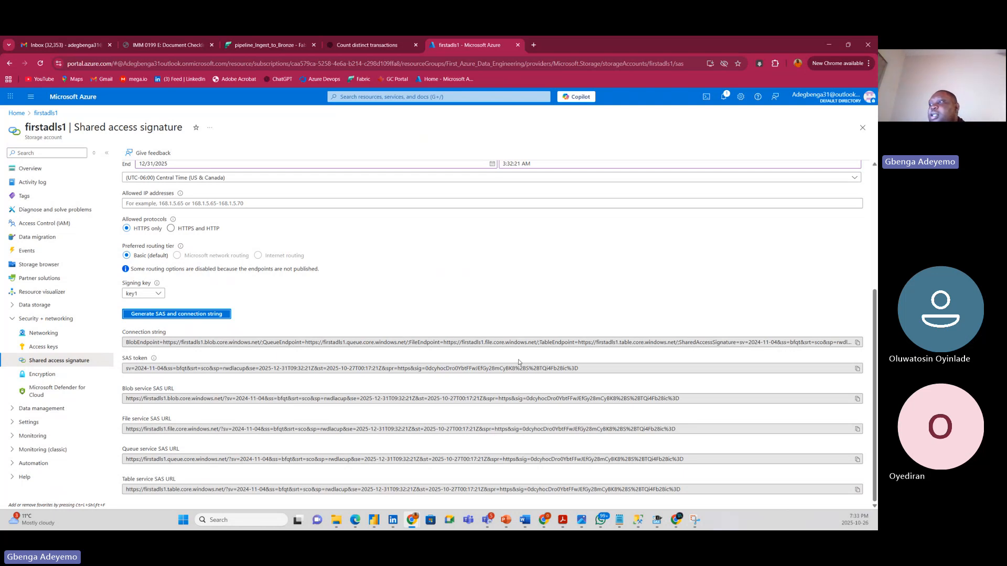
{"action": "left_click", "coordinate": [308, 322]}
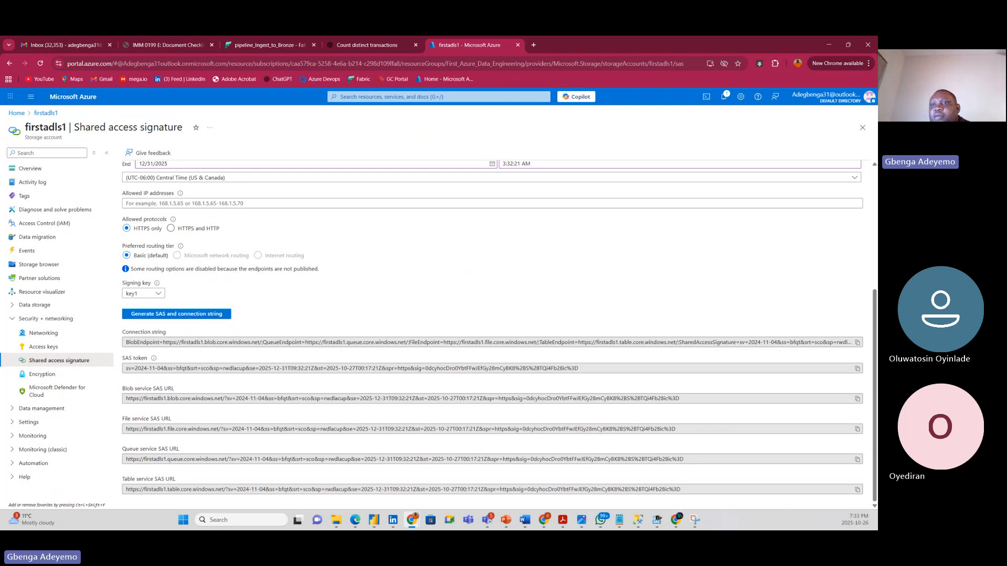
{"action": "left_click", "coordinate": [0, 218]}
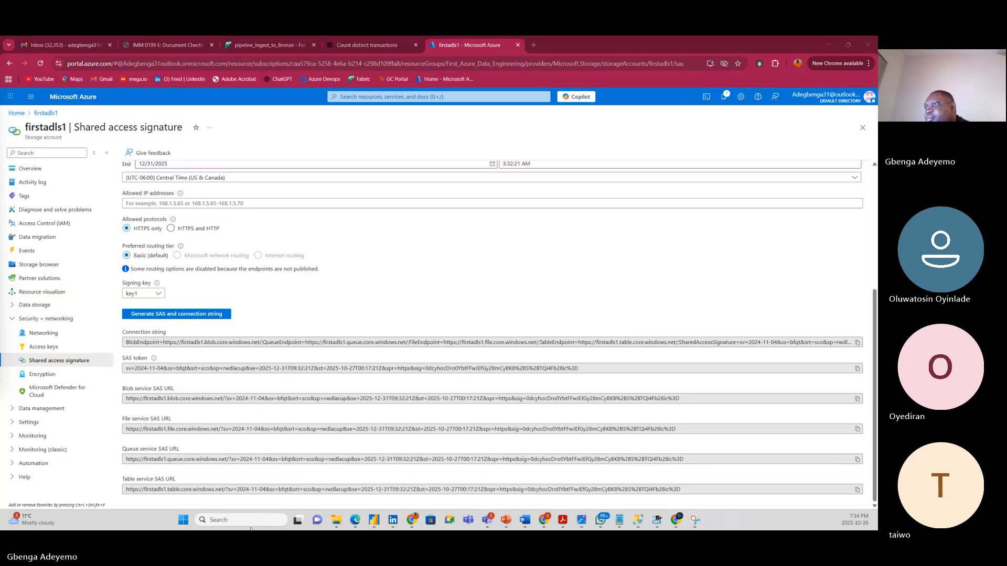
Open the Notepad note holding the raw-container SAS URL and add blank lines below it.
{"action": "left_click", "coordinate": [265, 525]}
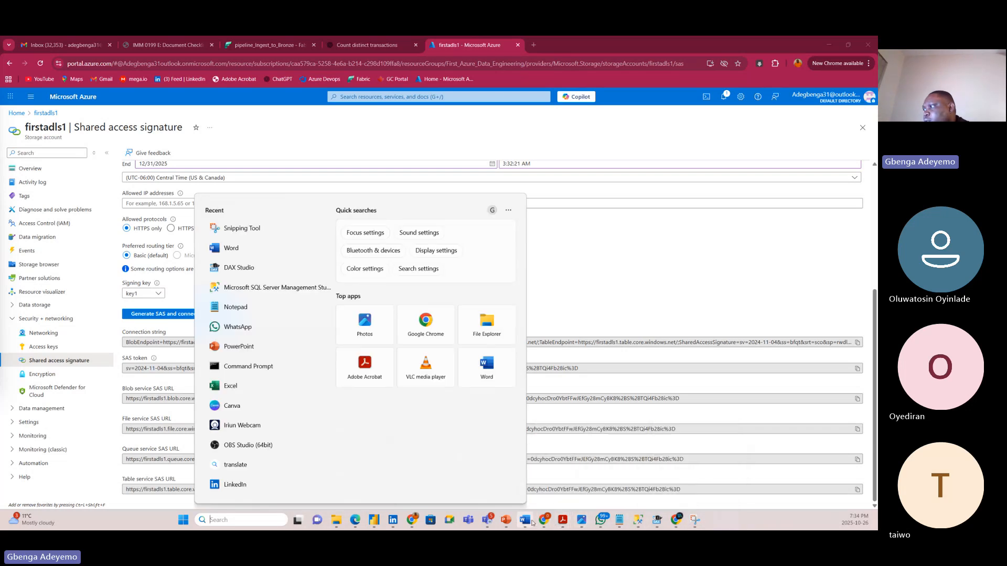
{"action": "left_click", "coordinate": [619, 520]}
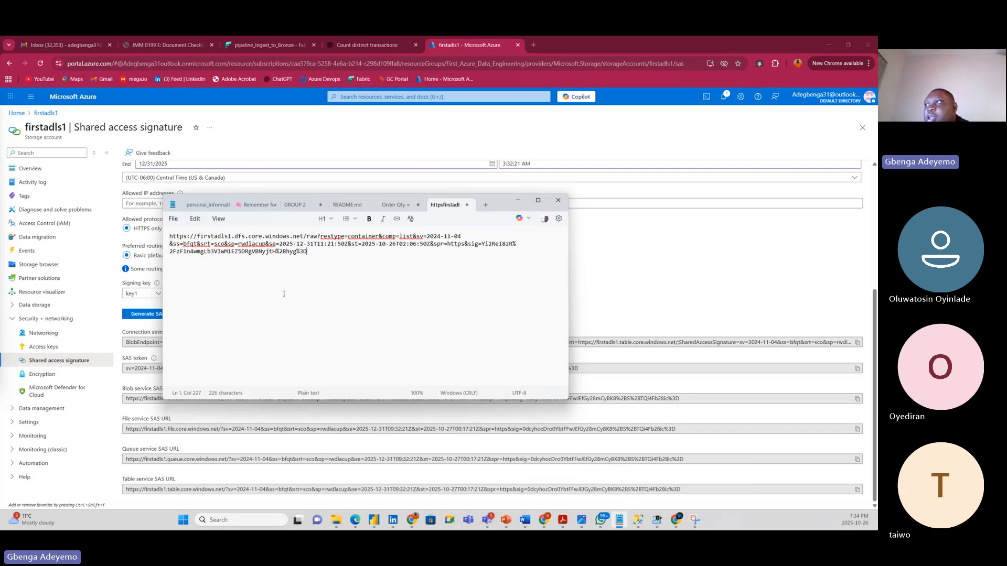
{"action": "double_click", "coordinate": [312, 237]}
{"action": "left_click", "coordinate": [314, 322]}
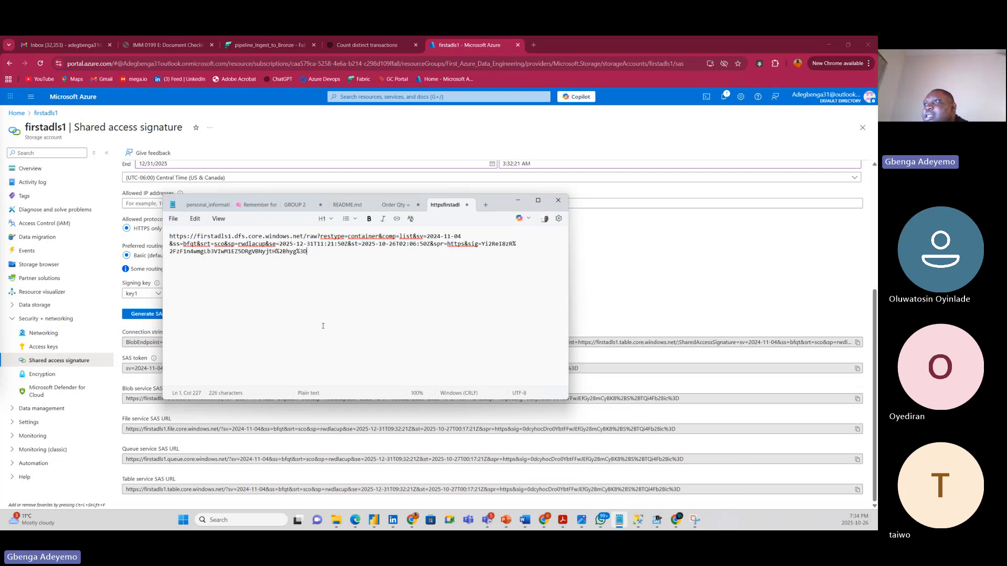
{"action": "left_click_drag", "start_coordinate": [508, 200], "coordinate": [744, 83]}
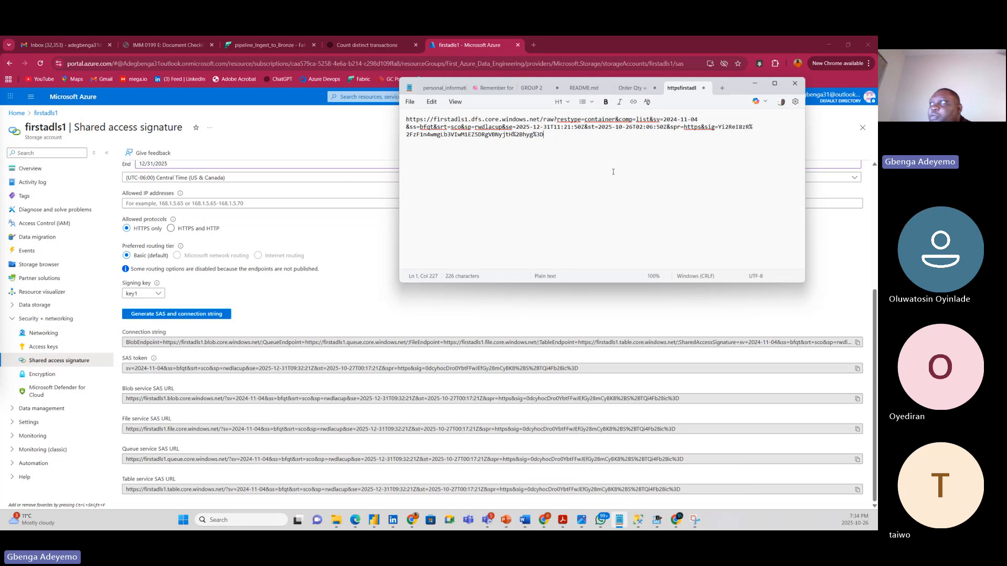
{"action": "key", "text": "Return"}
{"action": "key", "text": "Return"}
{"action": "key", "text": "Return"}
{"action": "key", "text": "Return"}
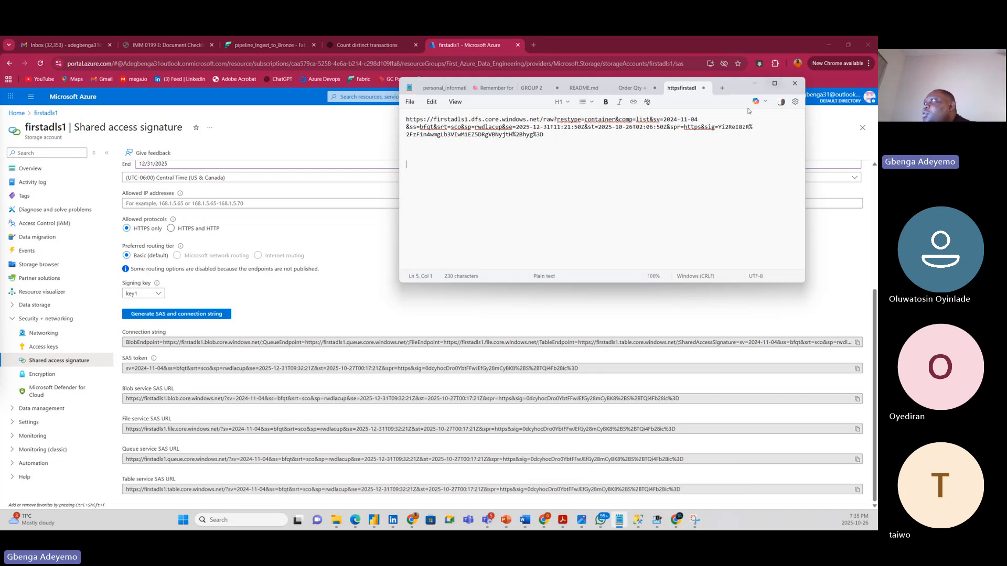
{"action": "left_click", "coordinate": [298, 145]}
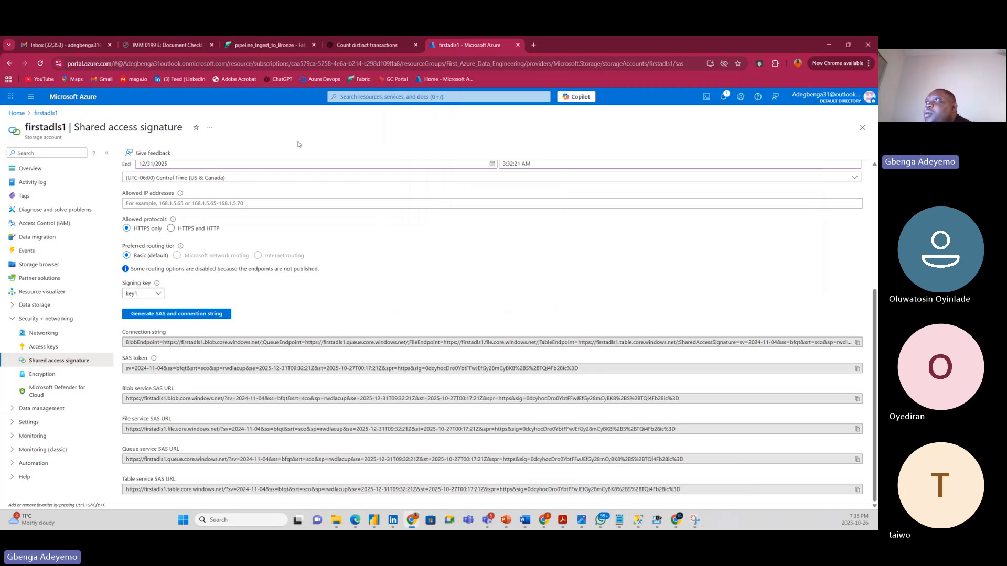
{"action": "left_click", "coordinate": [258, 46]}
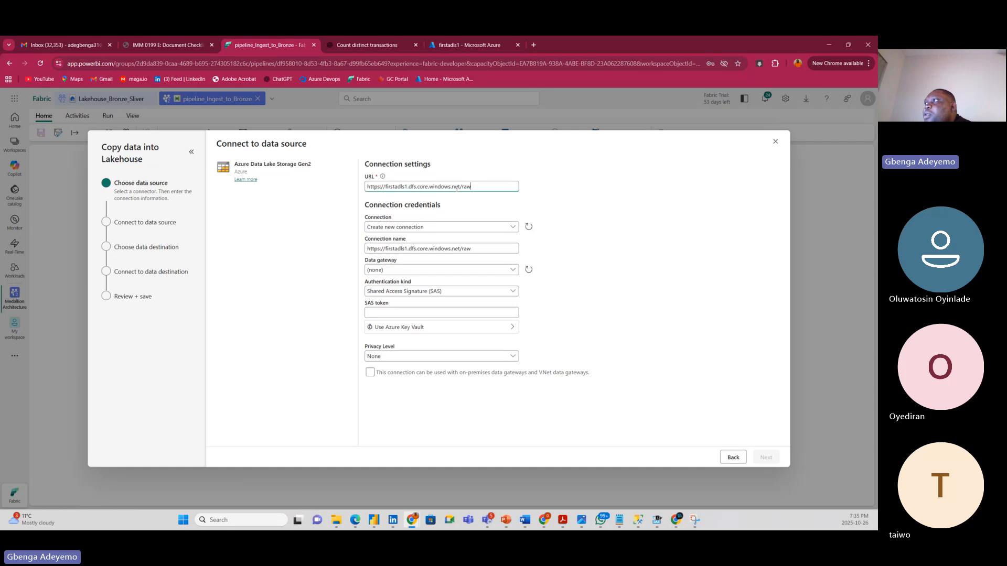
{"action": "left_click_drag", "start_coordinate": [470, 186], "coordinate": [368, 186]}
{"action": "key", "text": "ctrl+c"}
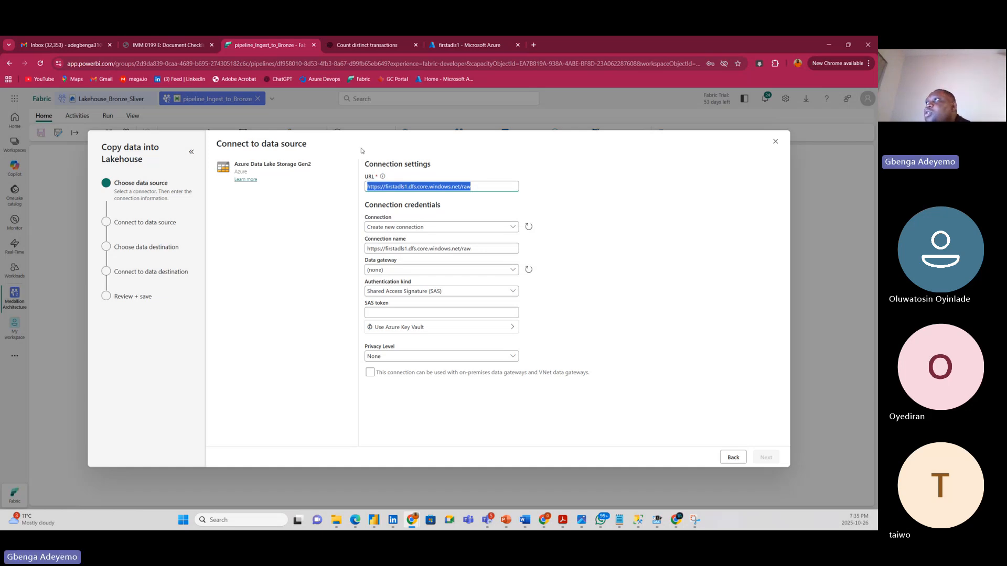
{"action": "left_click", "coordinate": [620, 519]}
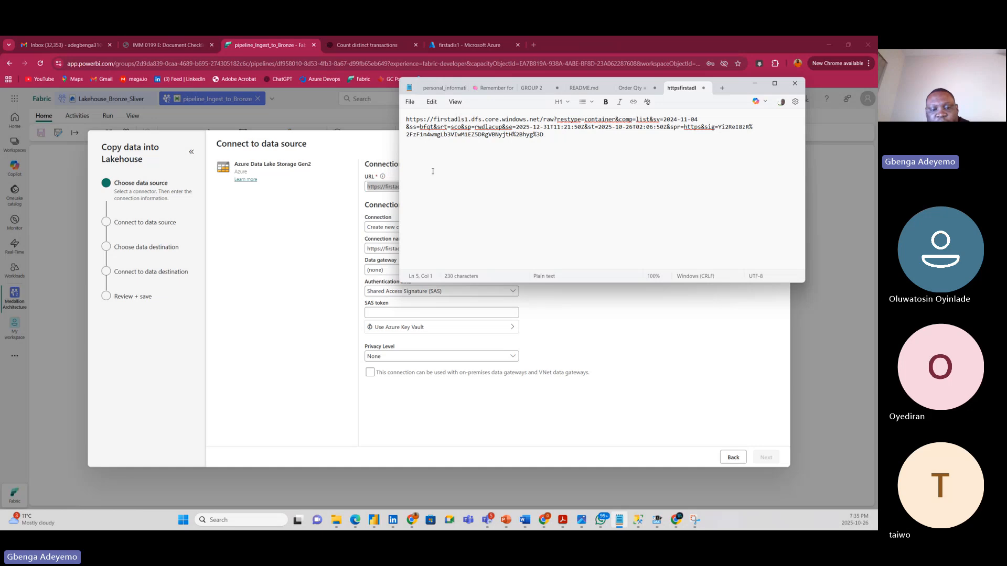
{"action": "key", "text": "ctrl+v"}
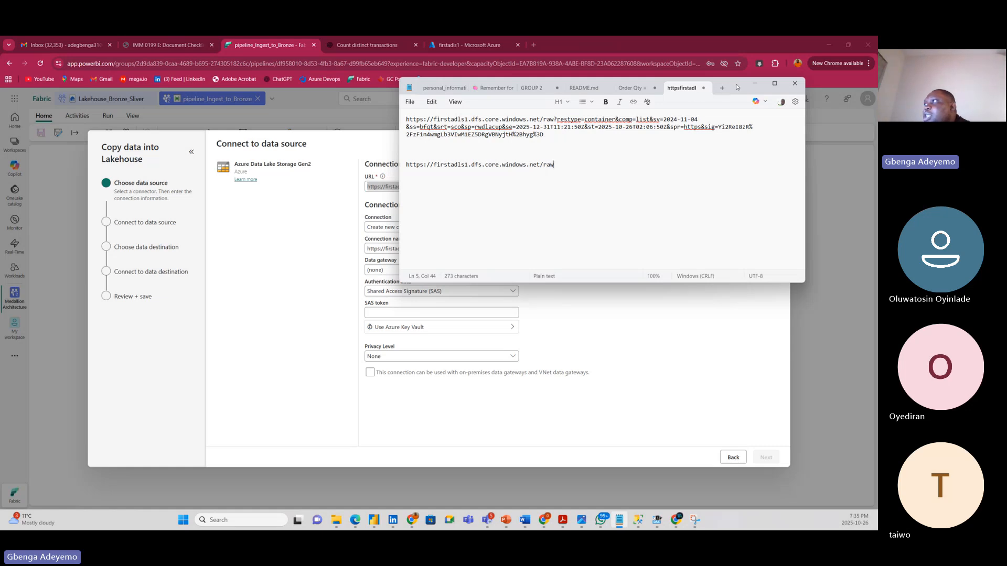
{"action": "left_click_drag", "start_coordinate": [736, 87], "coordinate": [636, 191]}
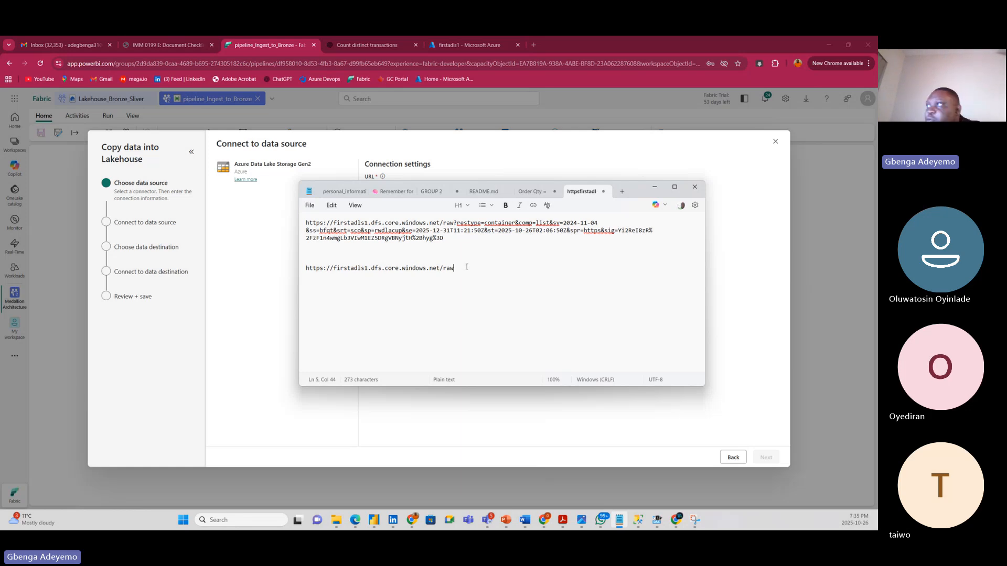
Append '?restype=container&comp=list&' to the raw endpoint URL in Notepad.
{"action": "type", "text": "?"}
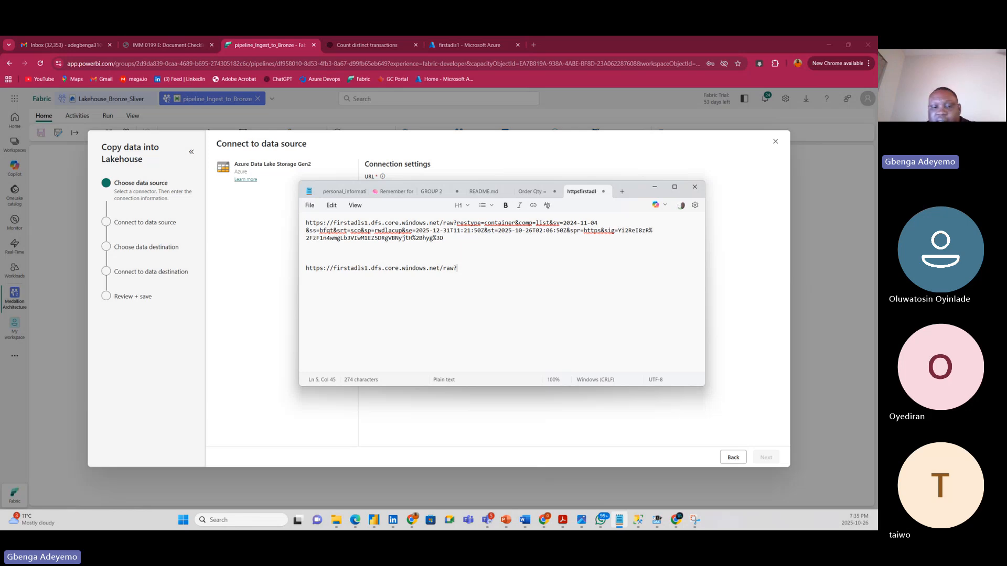
{"action": "type", "text": "rest"}
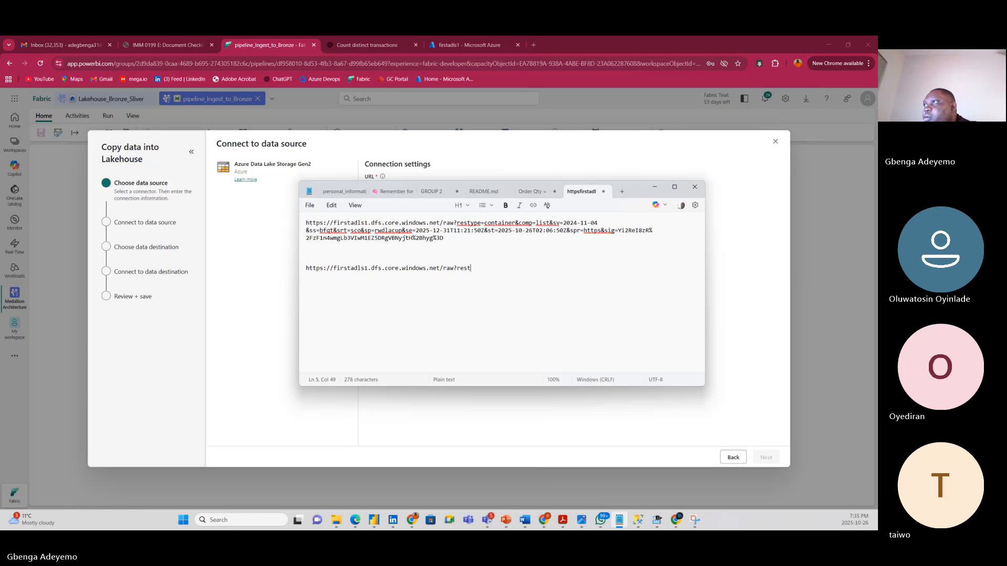
{"action": "type", "text": "ype"}
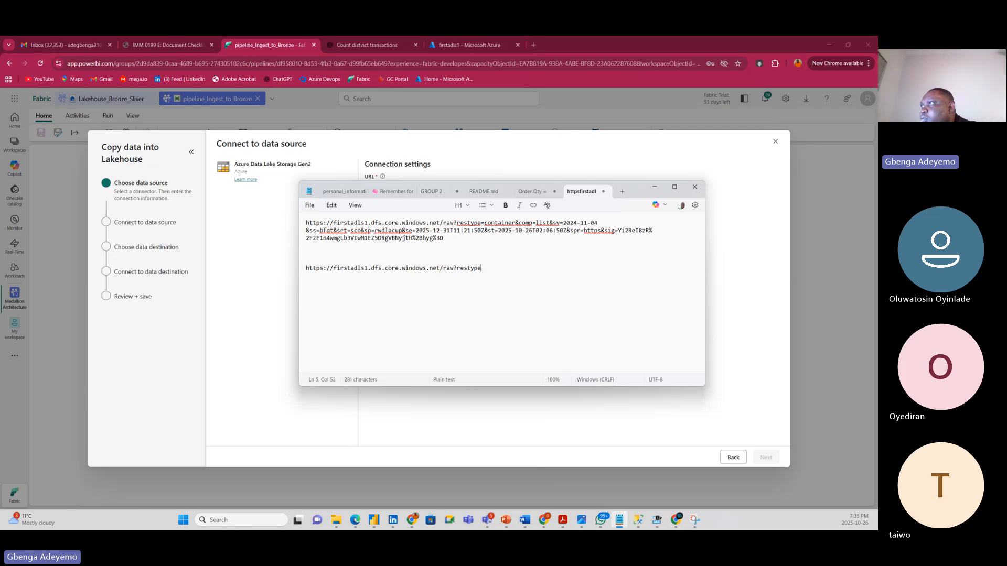
{"action": "key", "text": "BackSpace"}
{"action": "key", "text": "BackSpace"}
{"action": "key", "text": "BackSpace"}
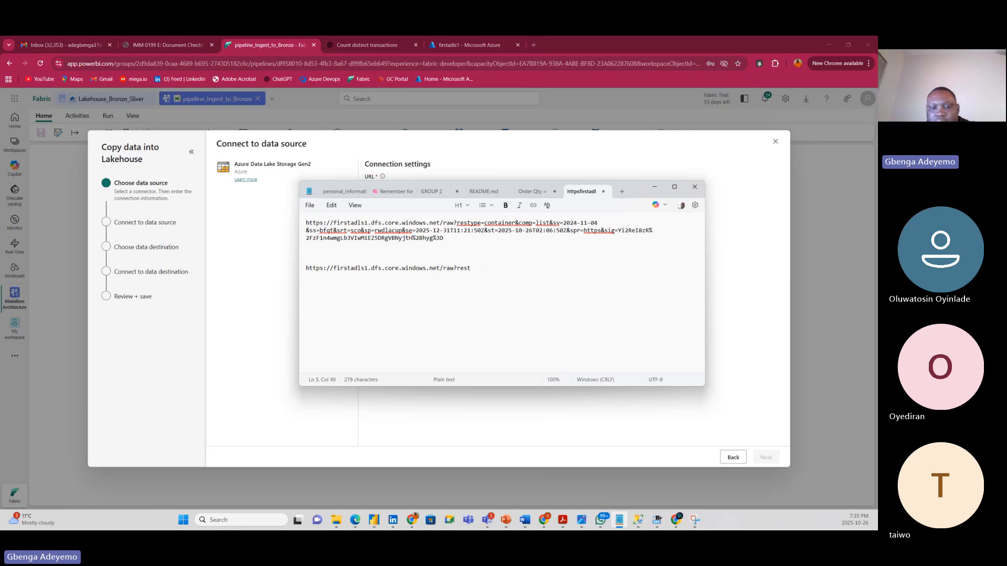
{"action": "type", "text": "type"}
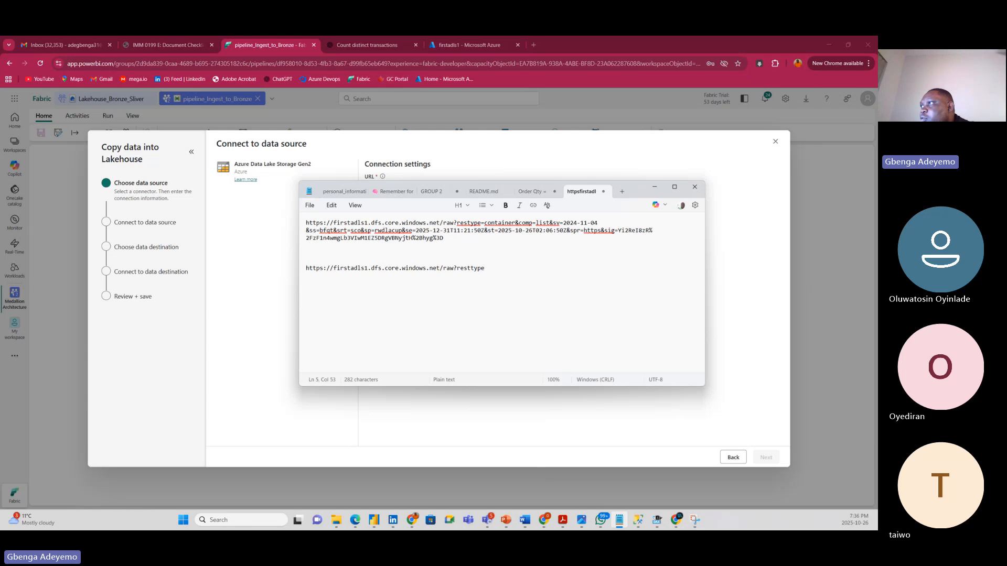
{"action": "key", "text": "BackSpace"}
{"action": "key", "text": "BackSpace"}
{"action": "key", "text": "BackSpace"}
{"action": "key", "text": "BackSpace"}
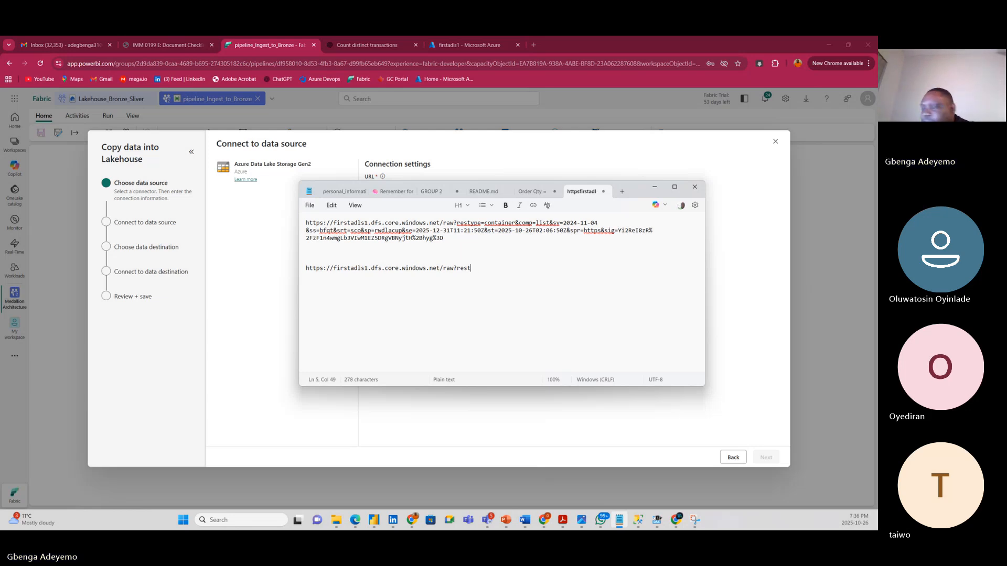
{"action": "type", "text": "type="}
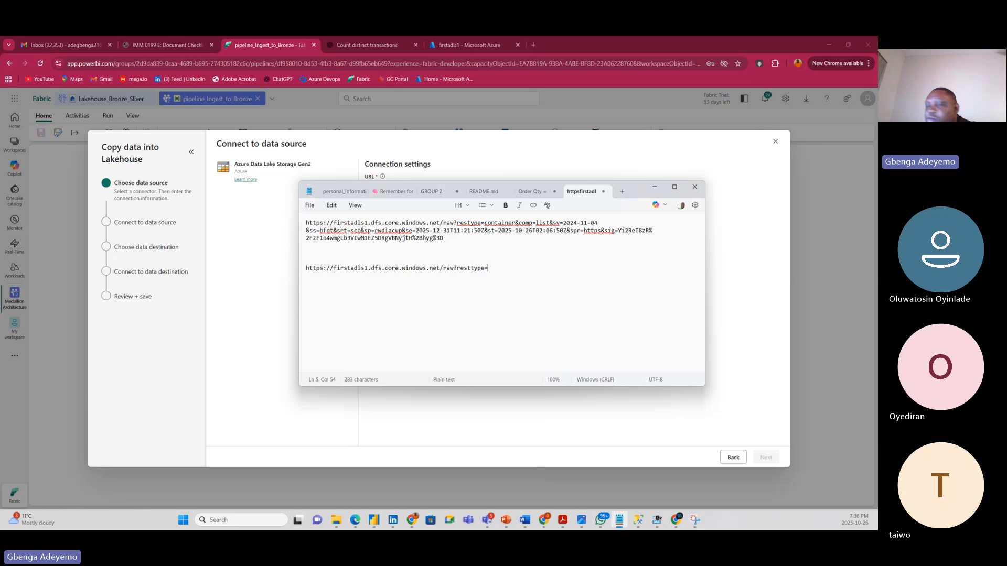
{"action": "type", "text": "contai"}
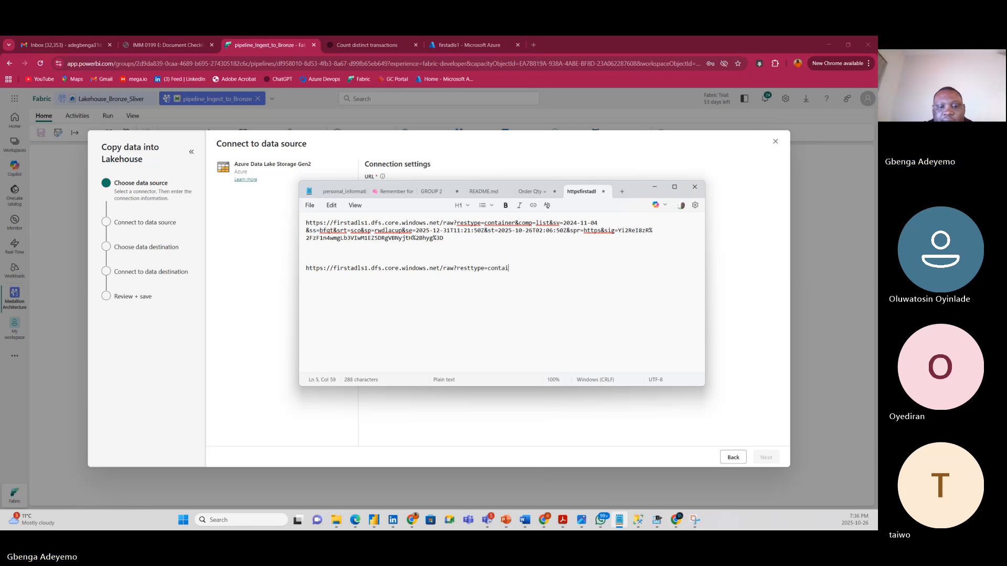
{"action": "type", "text": "ner"}
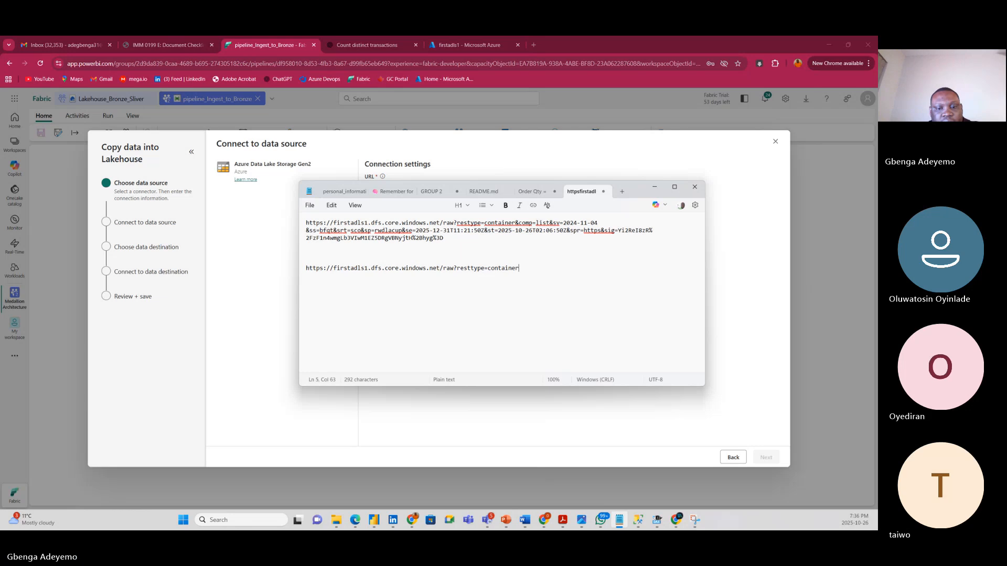
{"action": "type", "text": "&comp"}
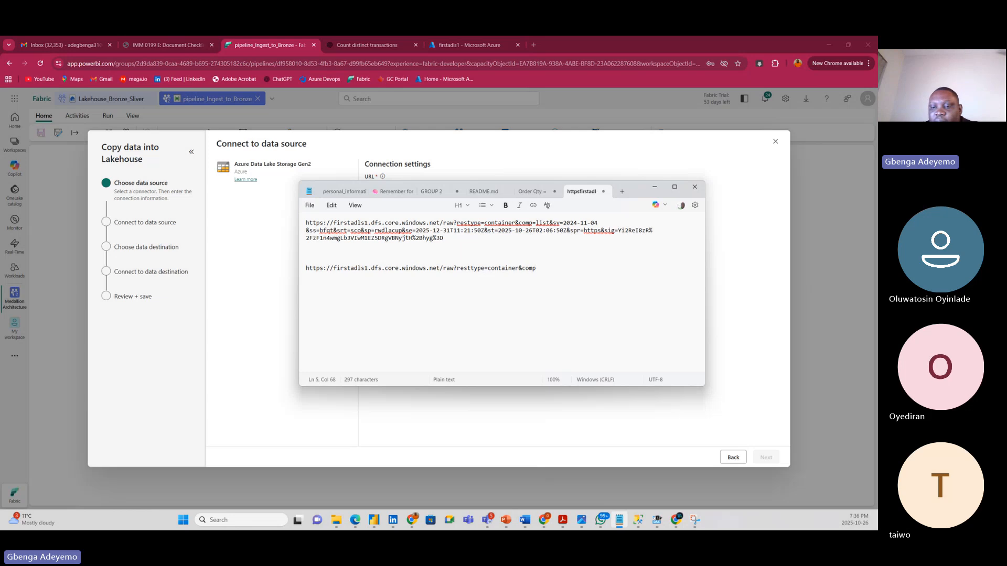
{"action": "type", "text": "=list"}
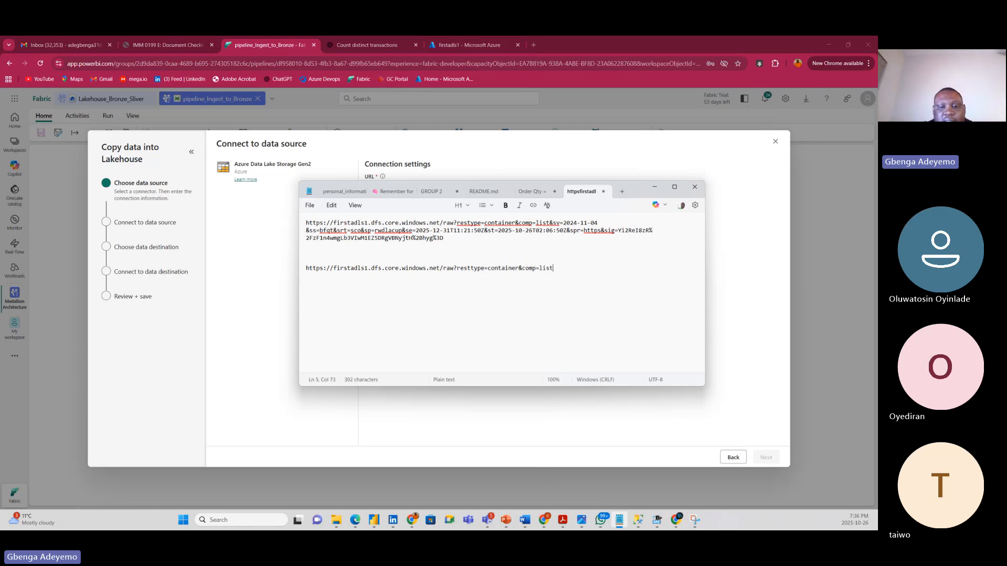
{"action": "type", "text": "&"}
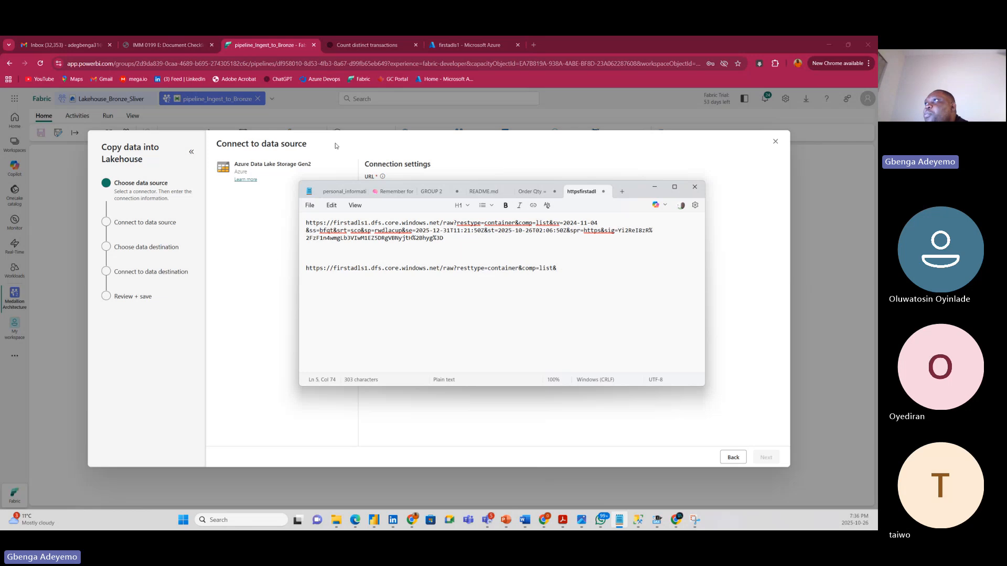
Append the SAS token copied from Azure to that URL and select the complete URL.
{"action": "left_click", "coordinate": [457, 46]}
{"action": "left_click", "coordinate": [458, 46]}
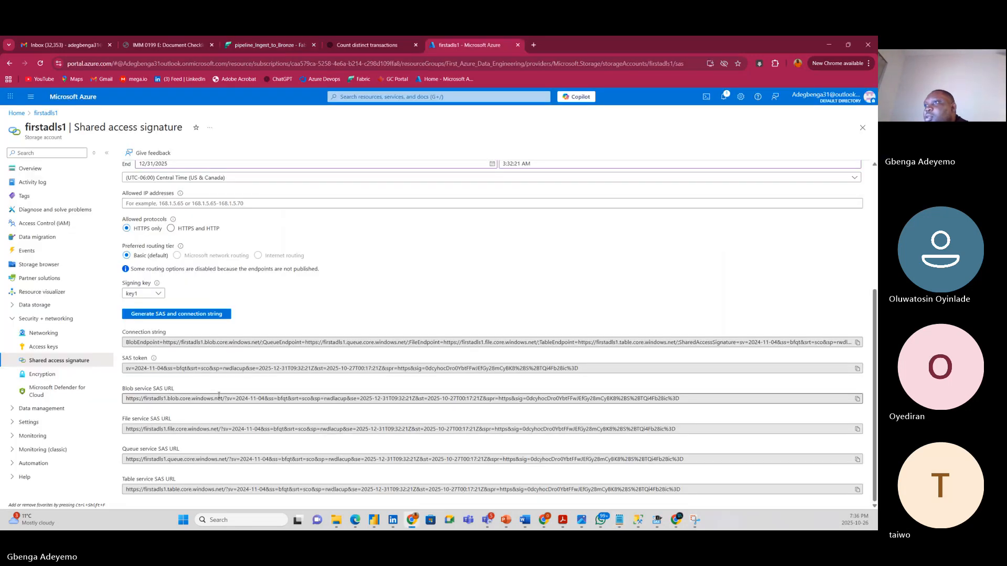
{"action": "left_click", "coordinate": [857, 368]}
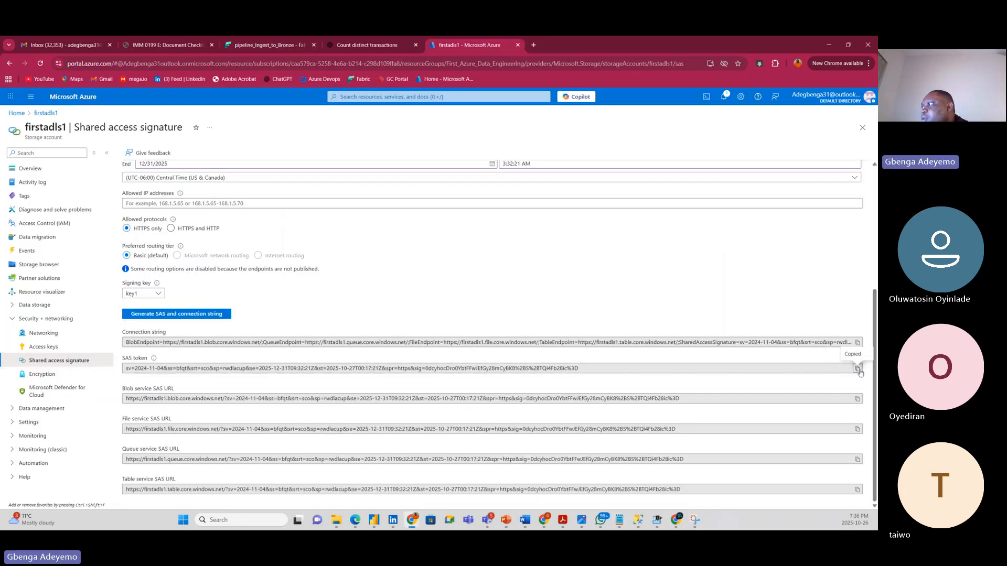
{"action": "left_click", "coordinate": [620, 520]}
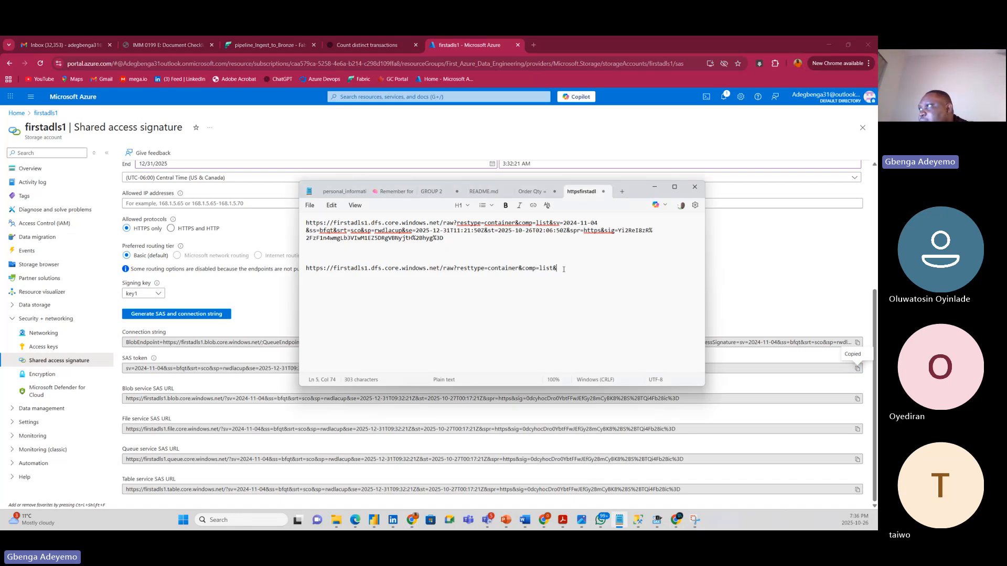
{"action": "key", "text": "ctrl+v"}
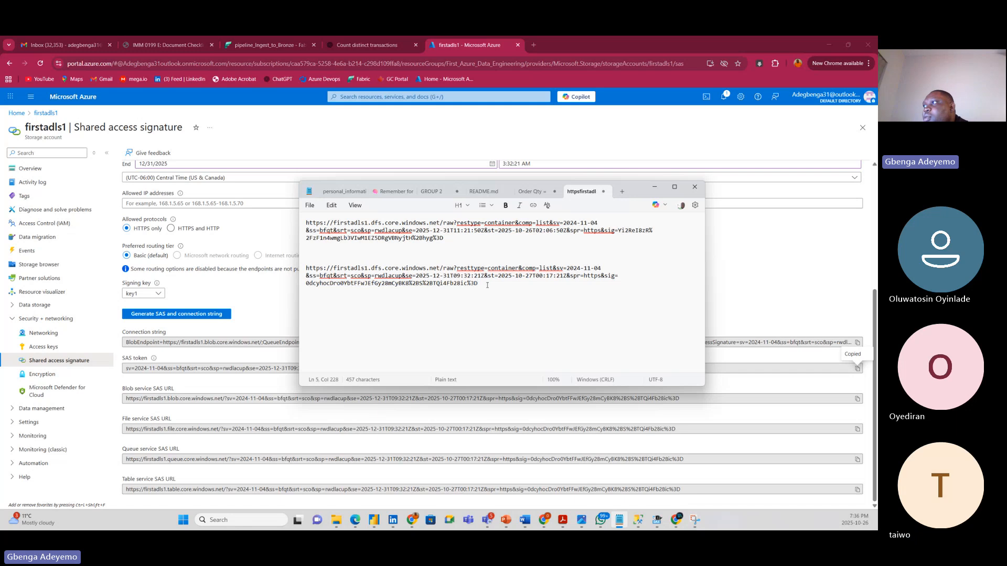
{"action": "left_click_drag", "start_coordinate": [489, 284], "coordinate": [309, 268]}
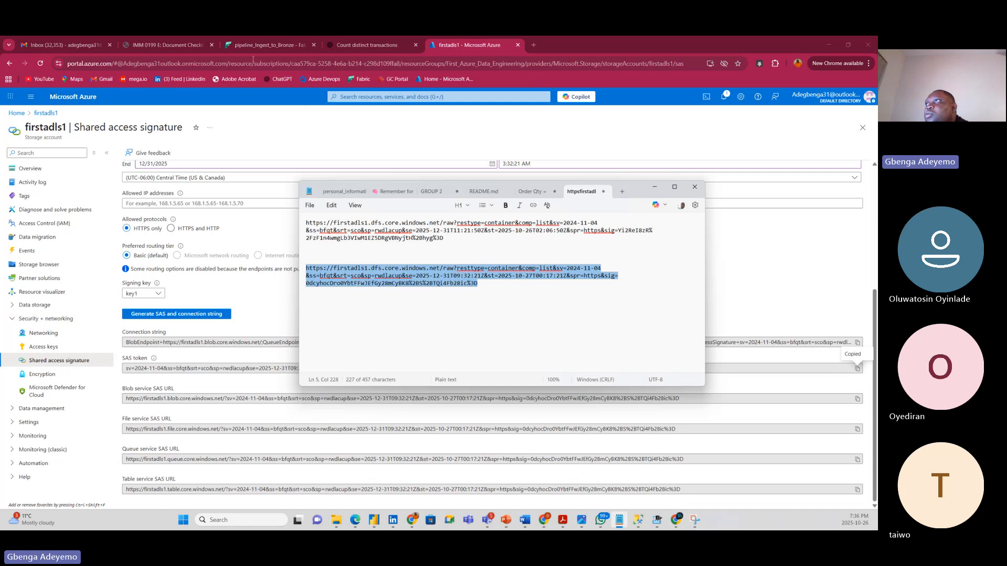
Paste the SAS token into the Fabric connection's SAS token field, keeping it a new connection.
{"action": "left_click", "coordinate": [267, 45]}
{"action": "left_click", "coordinate": [389, 313]}
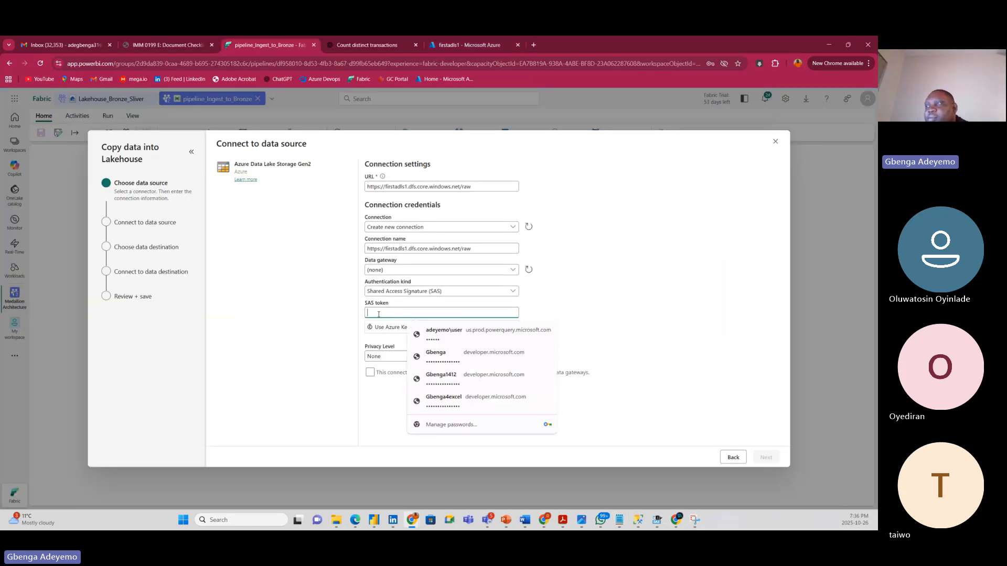
{"action": "key", "text": "ctrl+v"}
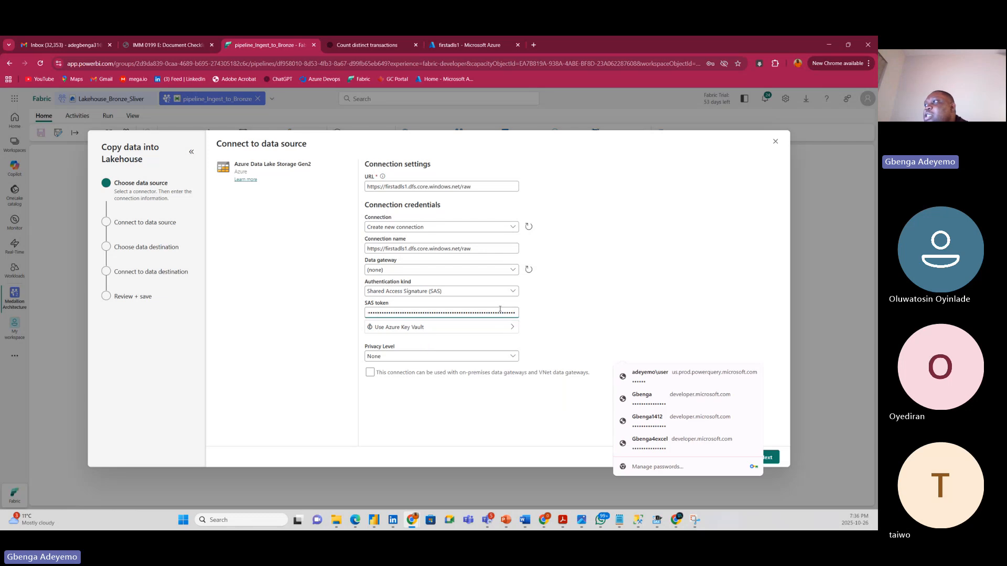
{"action": "left_click", "coordinate": [571, 311]}
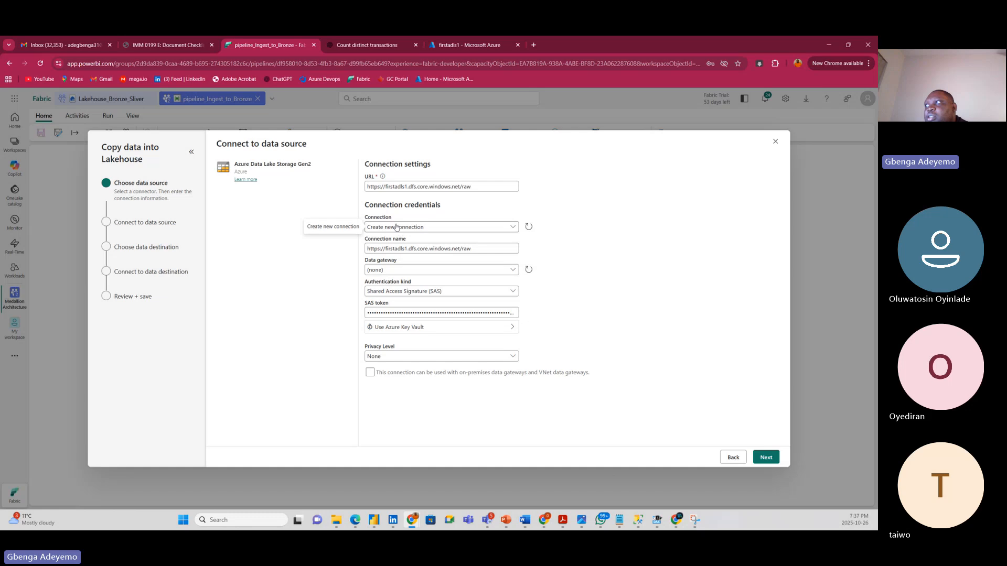
{"action": "left_click", "coordinate": [480, 231]}
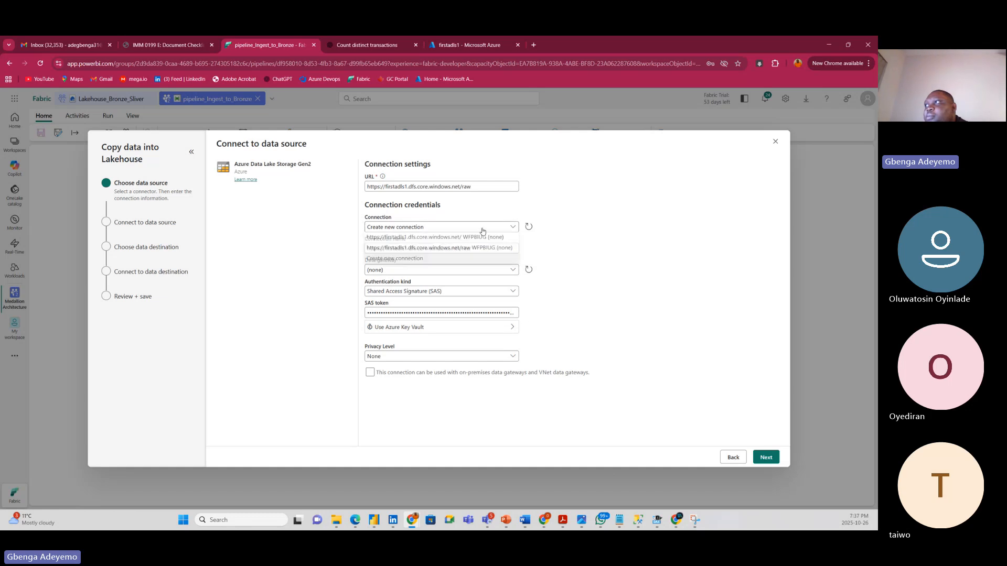
{"action": "left_click", "coordinate": [621, 246]}
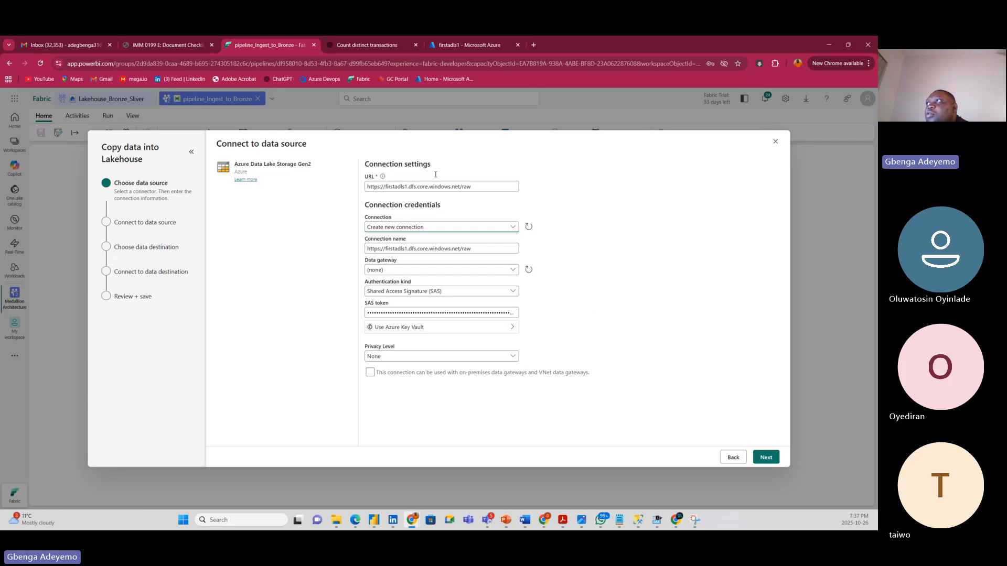
{"action": "left_click", "coordinate": [465, 46]}
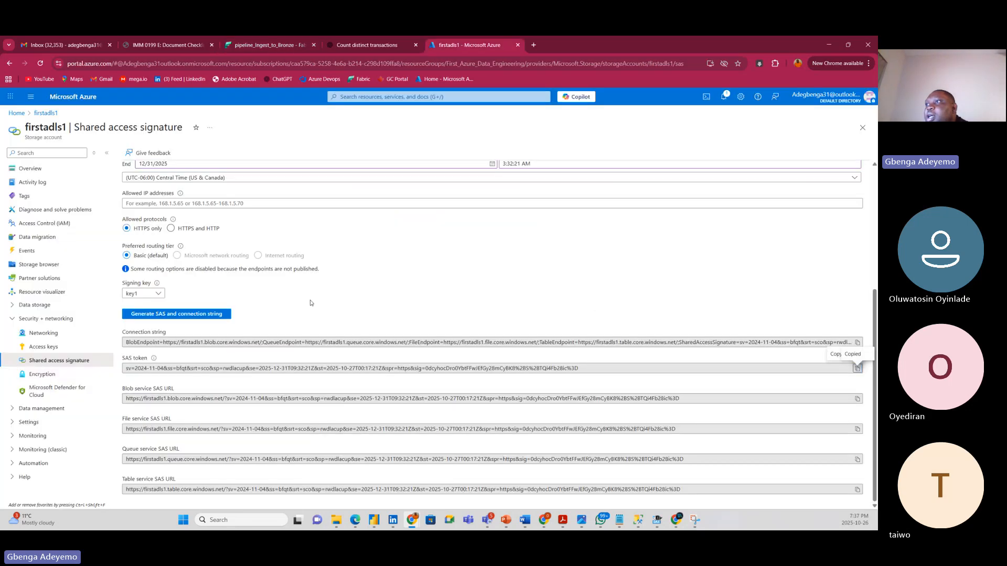
Open Access Control (IAM) for the raw container via Storage browser's Blob containers list.
{"action": "scroll", "coordinate": [367, 320], "scroll_direction": "up", "scroll_amount": 5}
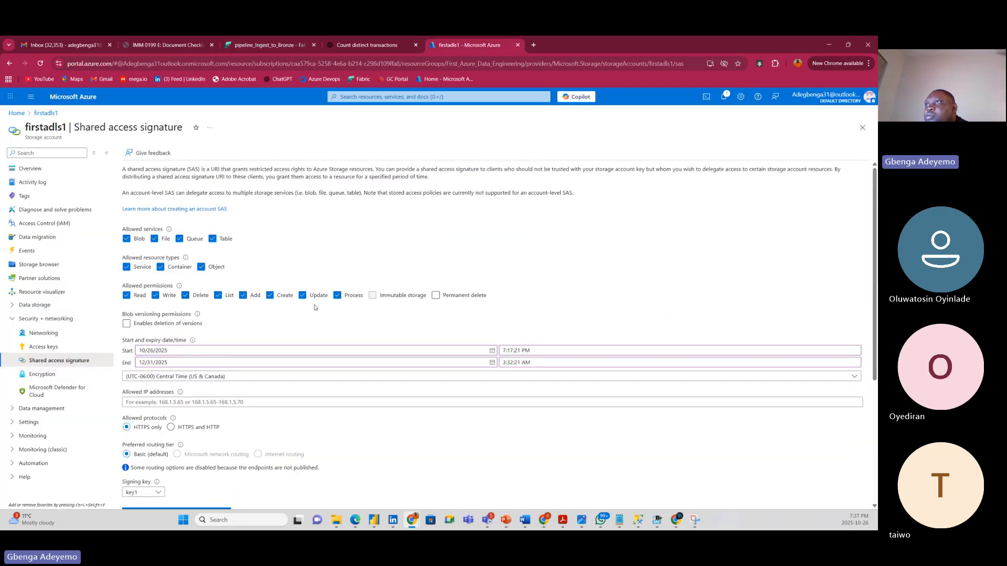
{"action": "scroll", "coordinate": [338, 393], "scroll_direction": "down", "scroll_amount": 4}
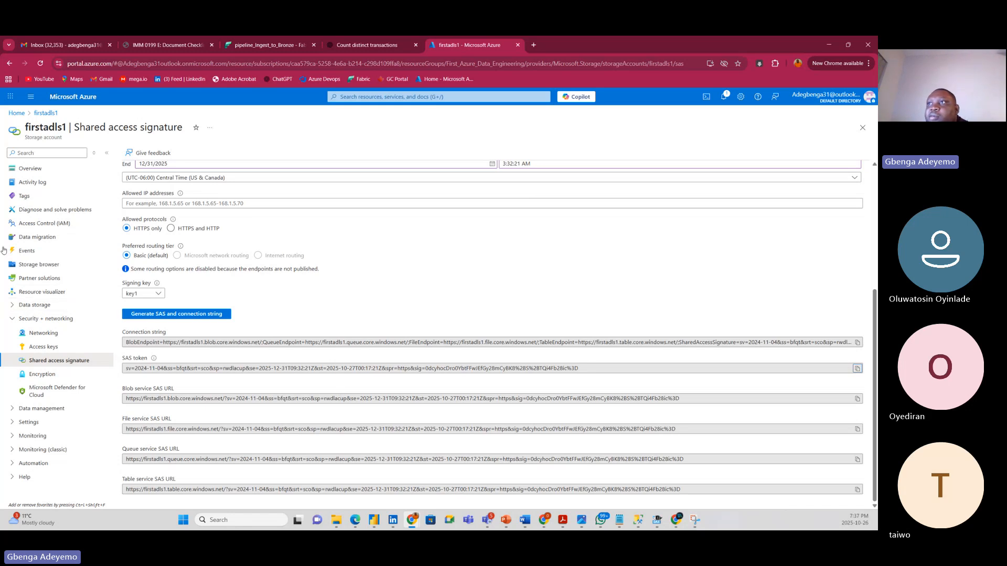
{"action": "left_click", "coordinate": [48, 267]}
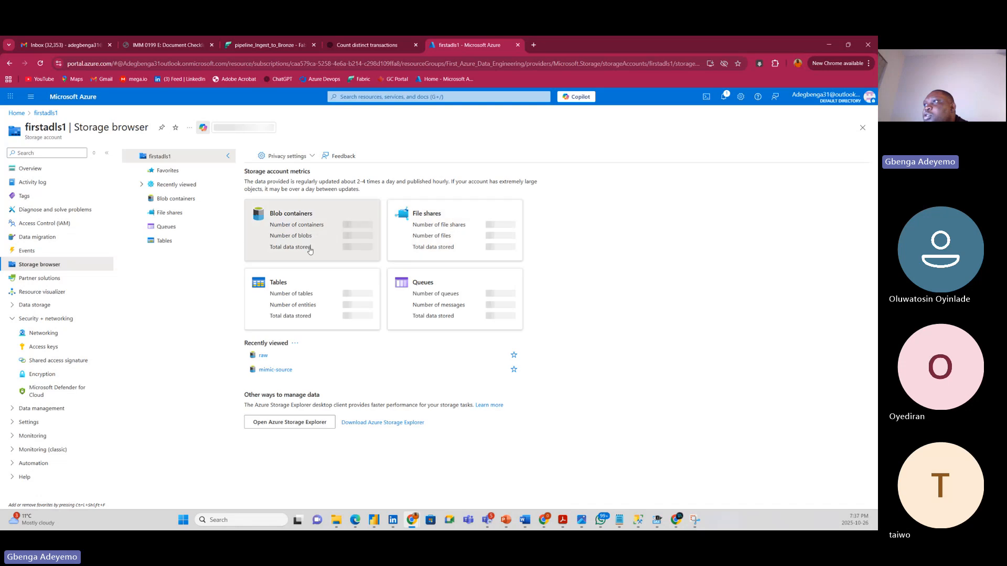
{"action": "left_click", "coordinate": [309, 250]}
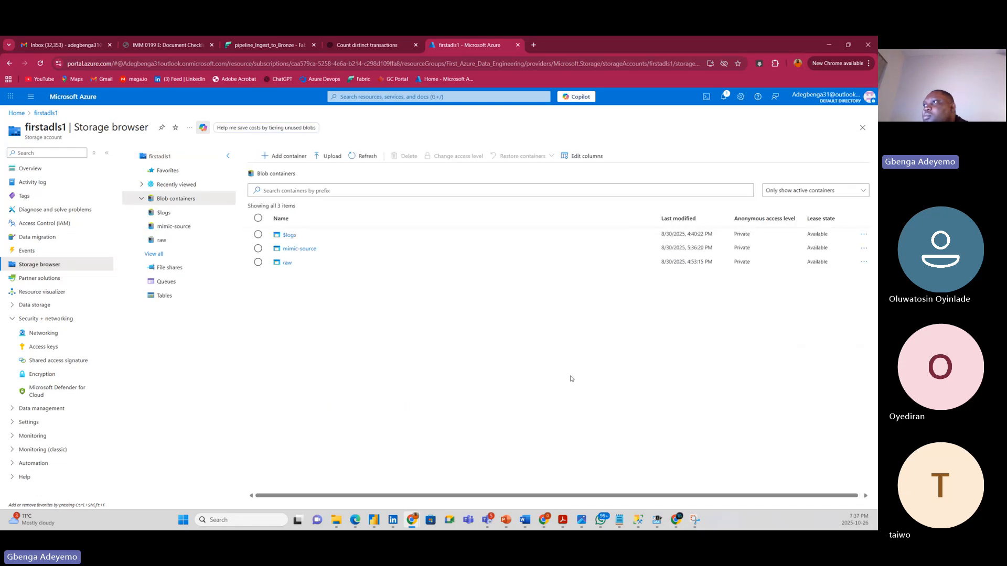
{"action": "left_click", "coordinate": [326, 268]}
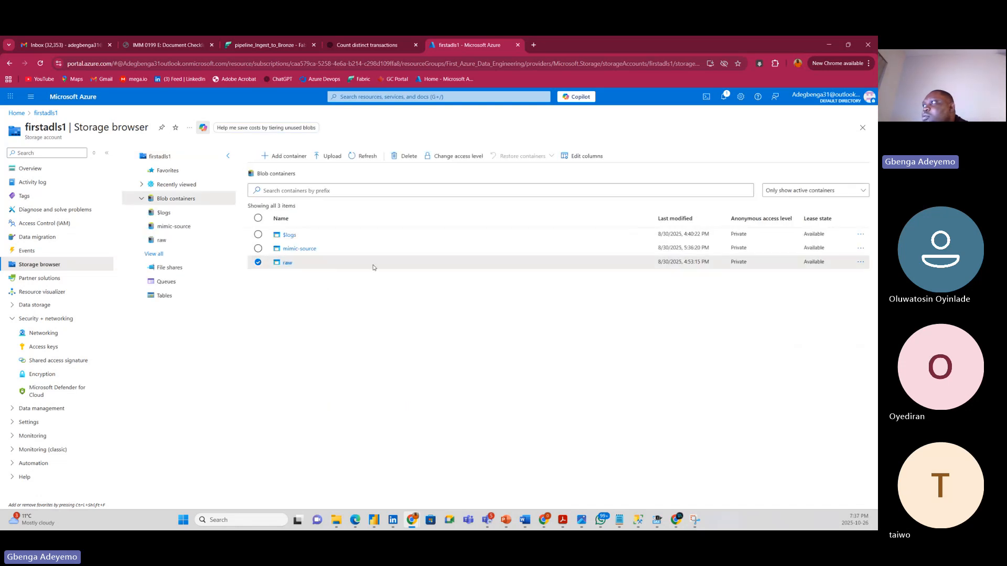
{"action": "left_click", "coordinate": [860, 263]}
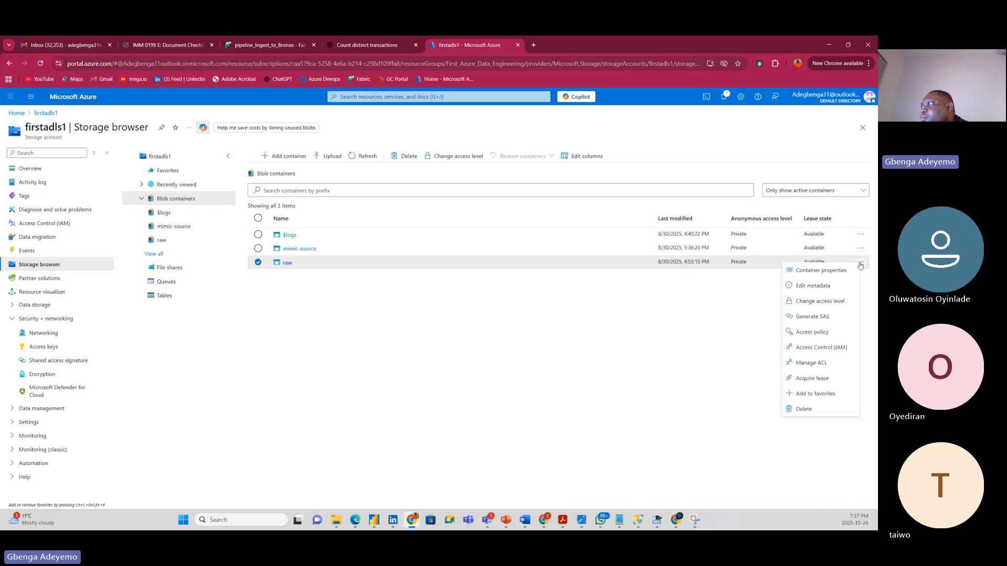
{"action": "left_click", "coordinate": [823, 349]}
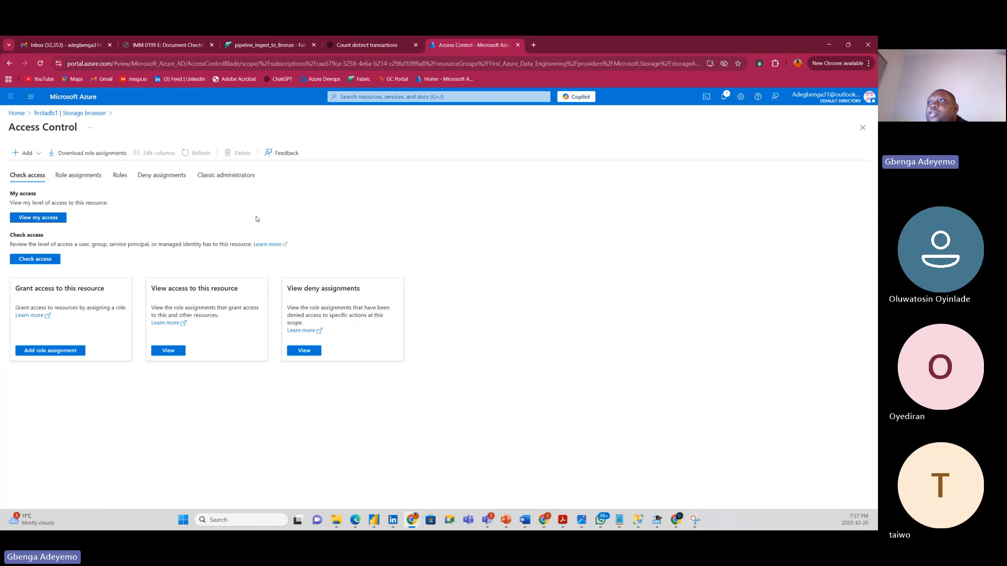
Review the raw container's Owner and Storage Blob Data Reader assignments and built-in roles, then start Add role assignment.
{"action": "left_click", "coordinate": [80, 178]}
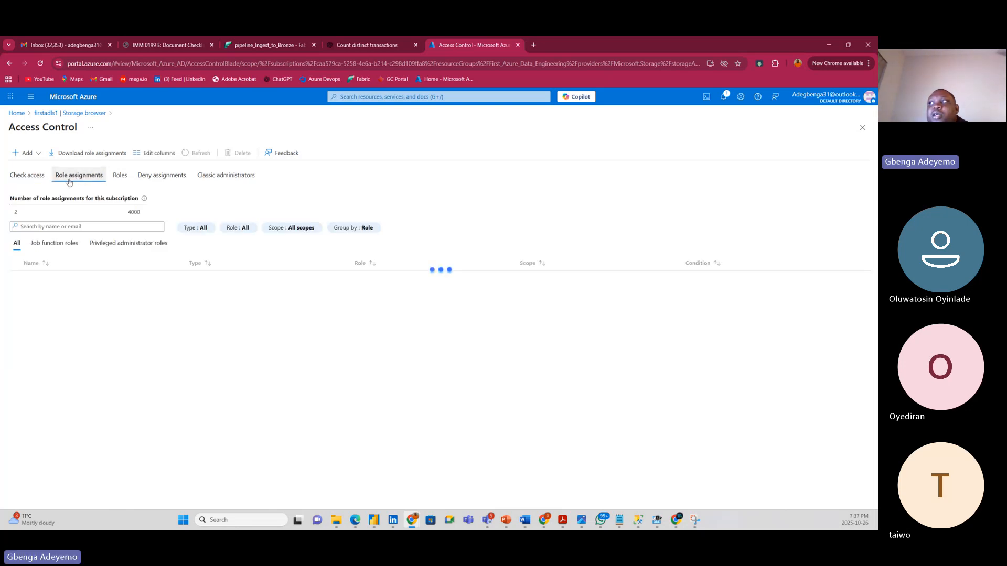
{"action": "left_click", "coordinate": [117, 181]}
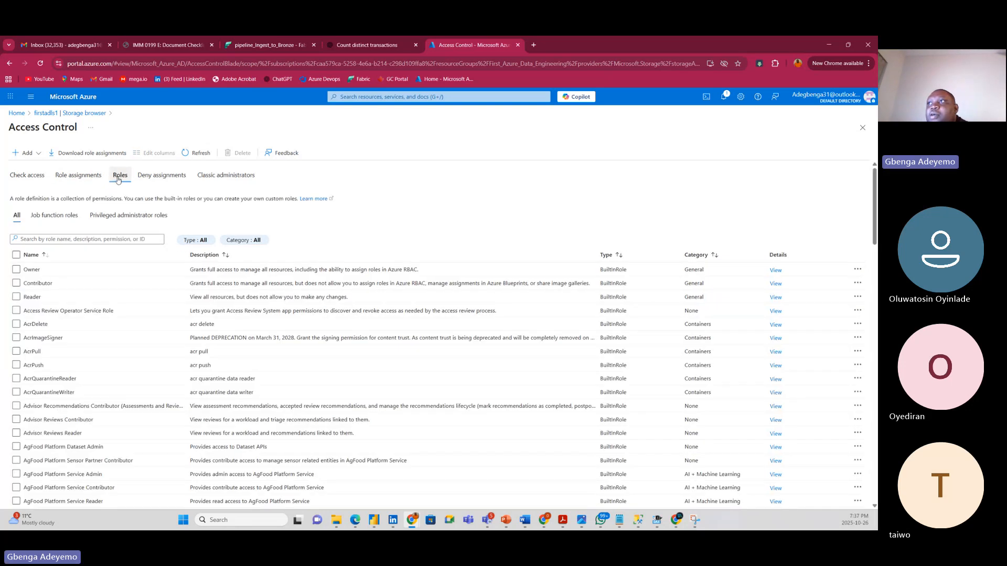
{"action": "scroll", "coordinate": [137, 337], "scroll_direction": "down", "scroll_amount": 4}
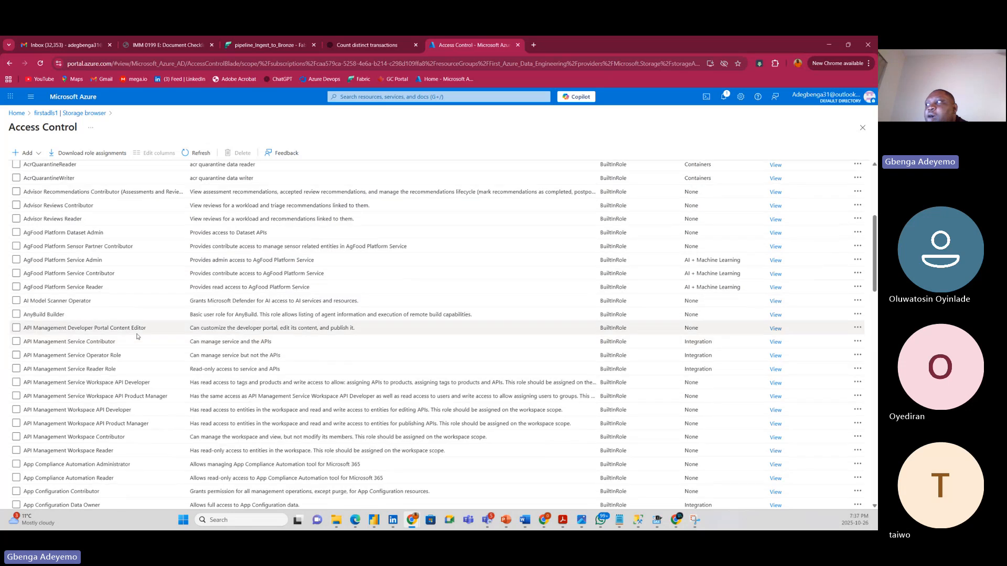
{"action": "scroll", "coordinate": [137, 337], "scroll_direction": "up", "scroll_amount": 4}
{"action": "scroll", "coordinate": [139, 335], "scroll_direction": "down", "scroll_amount": 1}
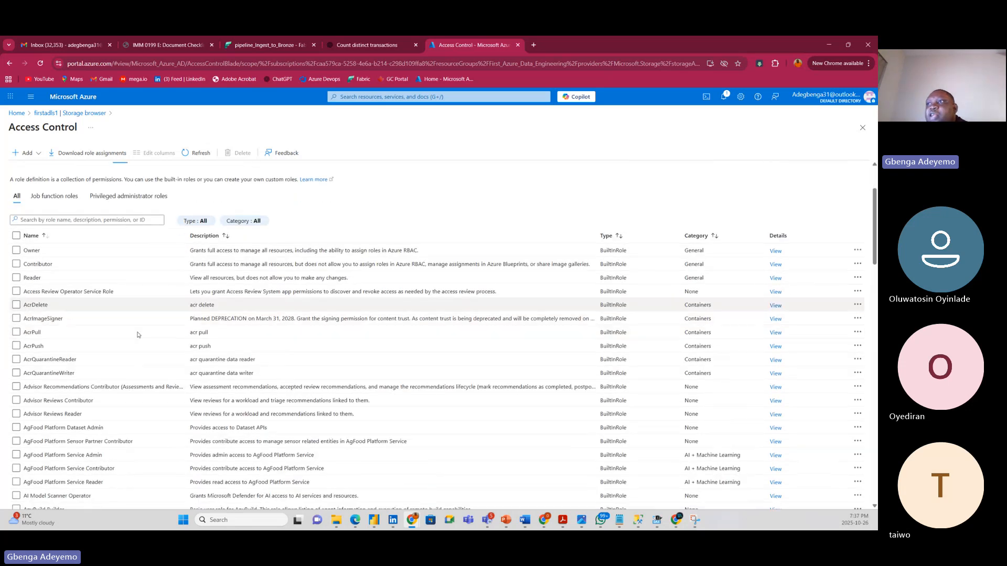
{"action": "scroll", "coordinate": [138, 335], "scroll_direction": "down", "scroll_amount": 20}
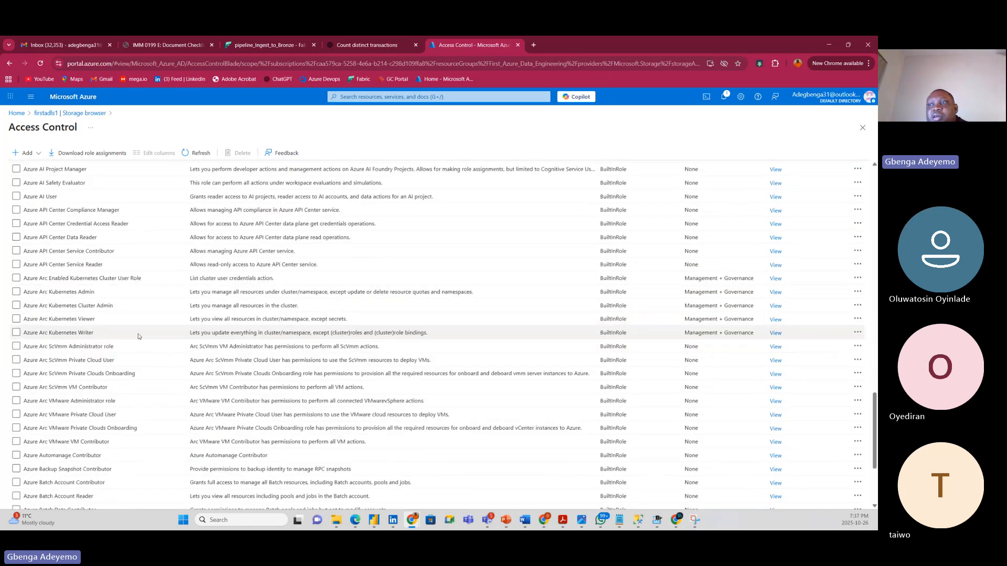
{"action": "scroll", "coordinate": [138, 336], "scroll_direction": "down", "scroll_amount": 4}
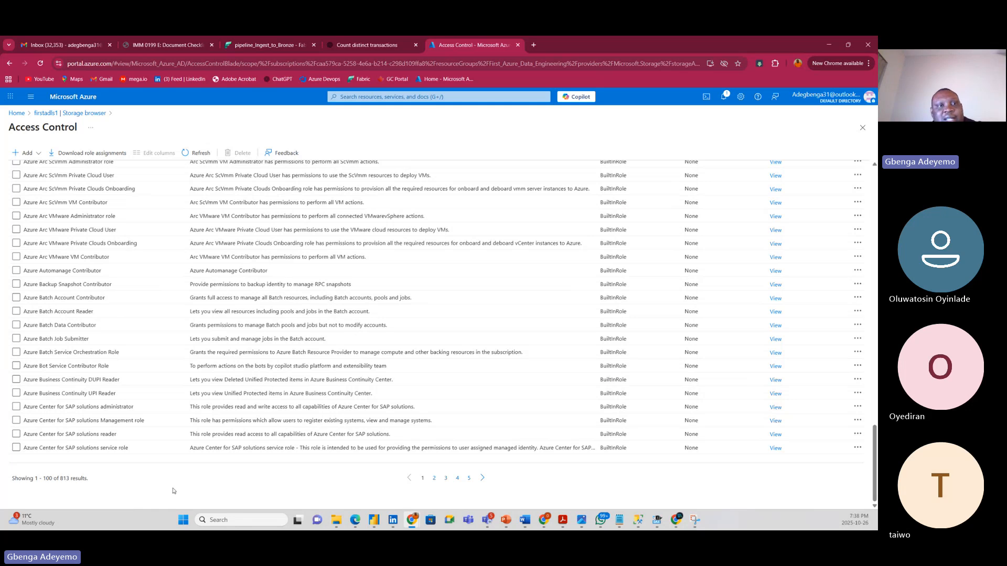
{"action": "scroll", "coordinate": [183, 420], "scroll_direction": "up", "scroll_amount": 12}
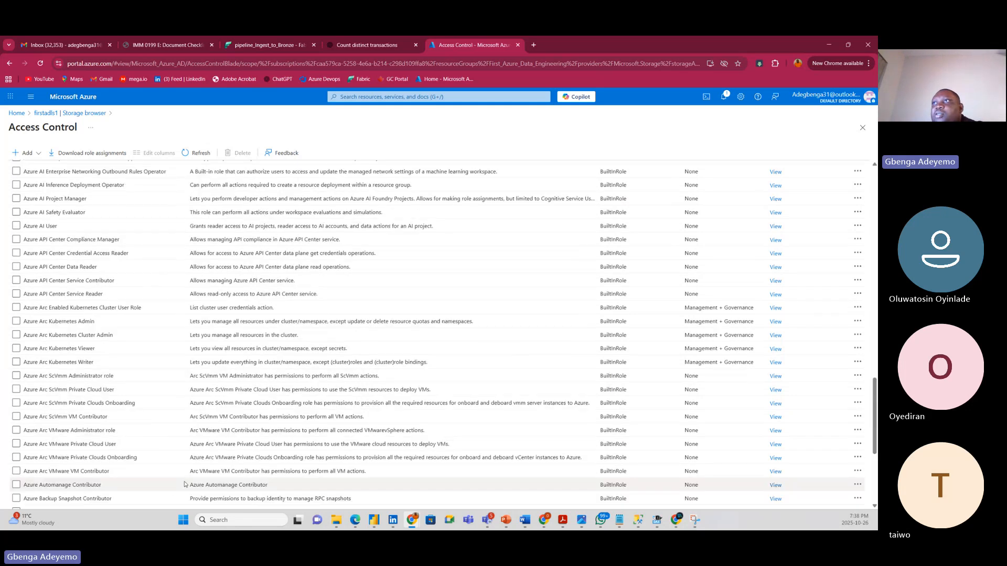
{"action": "scroll", "coordinate": [193, 358], "scroll_direction": "up", "scroll_amount": 10}
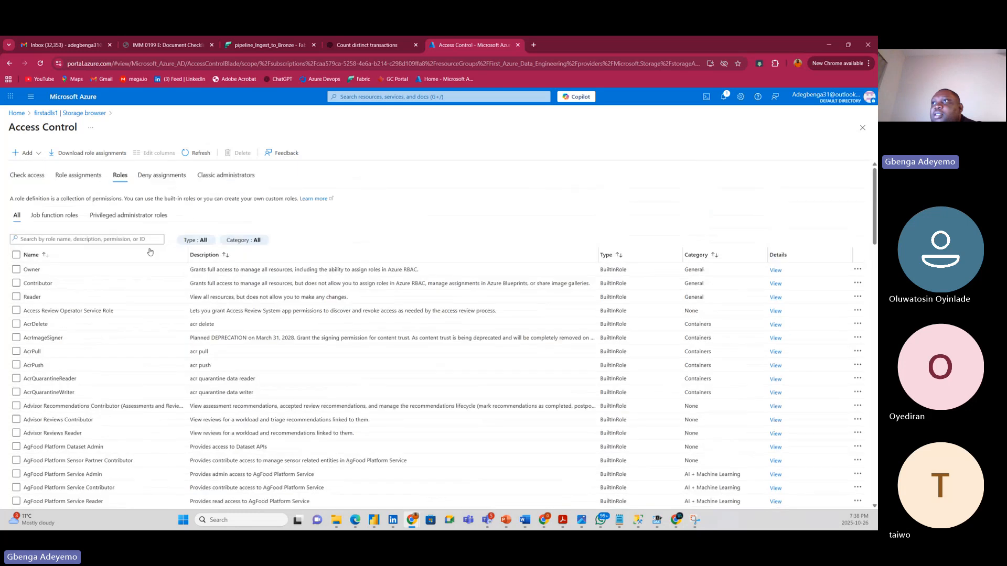
{"action": "left_click", "coordinate": [79, 178]}
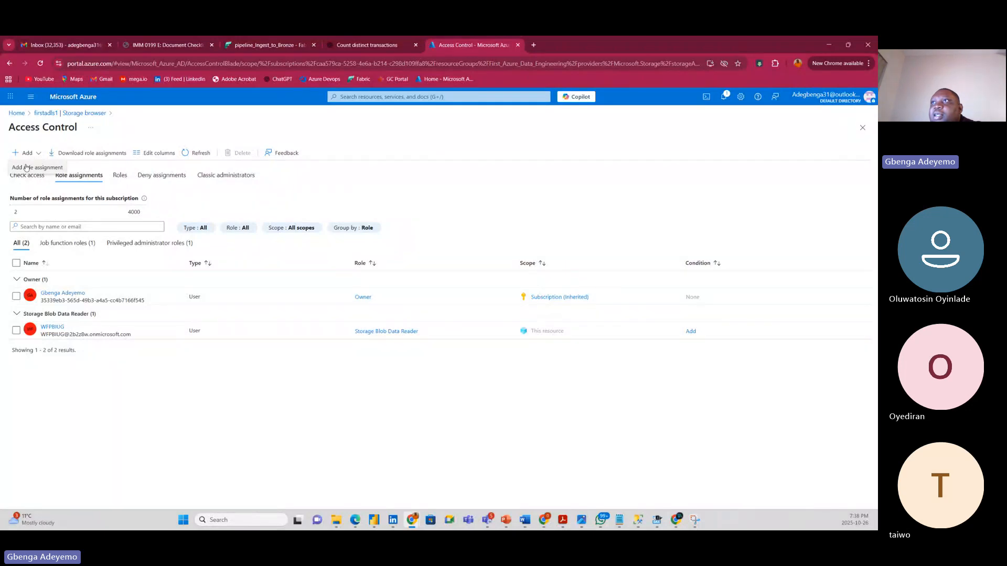
{"action": "left_click", "coordinate": [25, 167]}
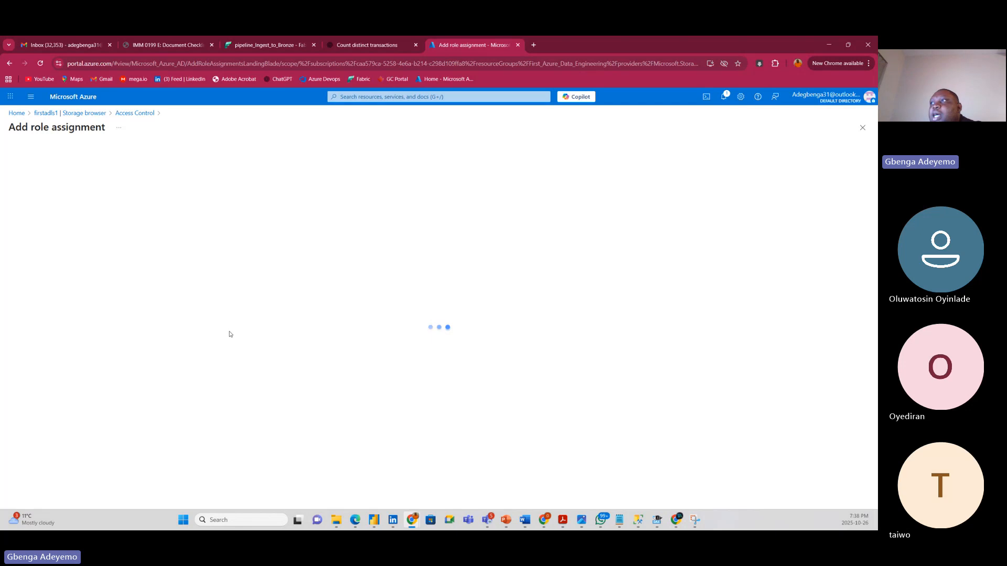
Search 'storage blob reader', pick Storage Blob Data Reader, and move on to Members.
{"action": "left_click", "coordinate": [85, 244]}
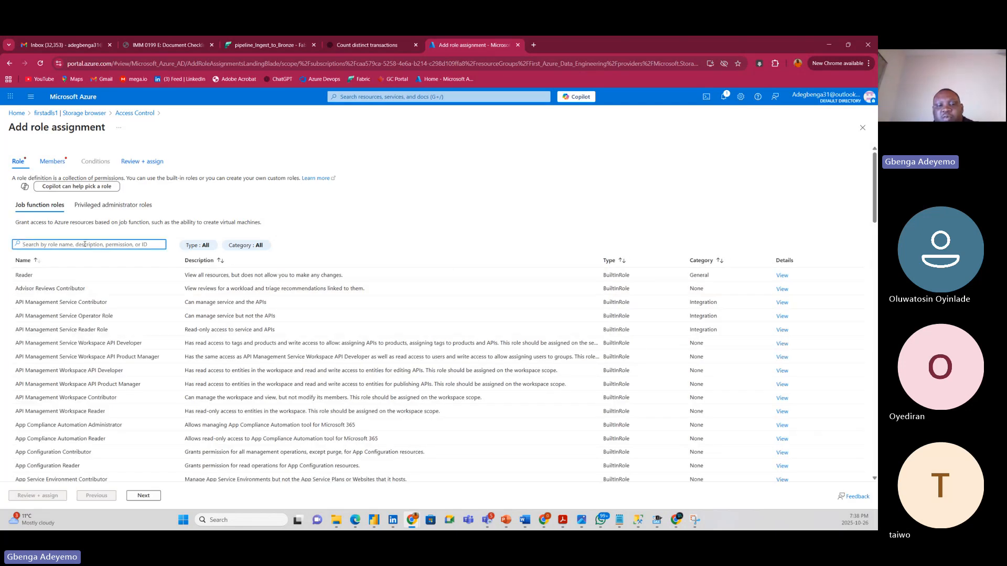
{"action": "type", "text": "storage"}
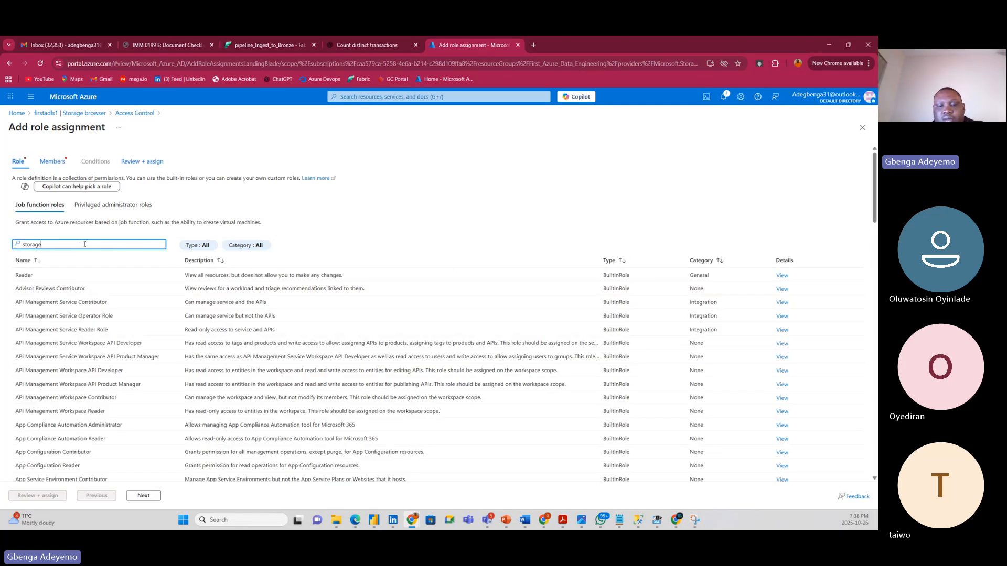
{"action": "type", "text": " blob "}
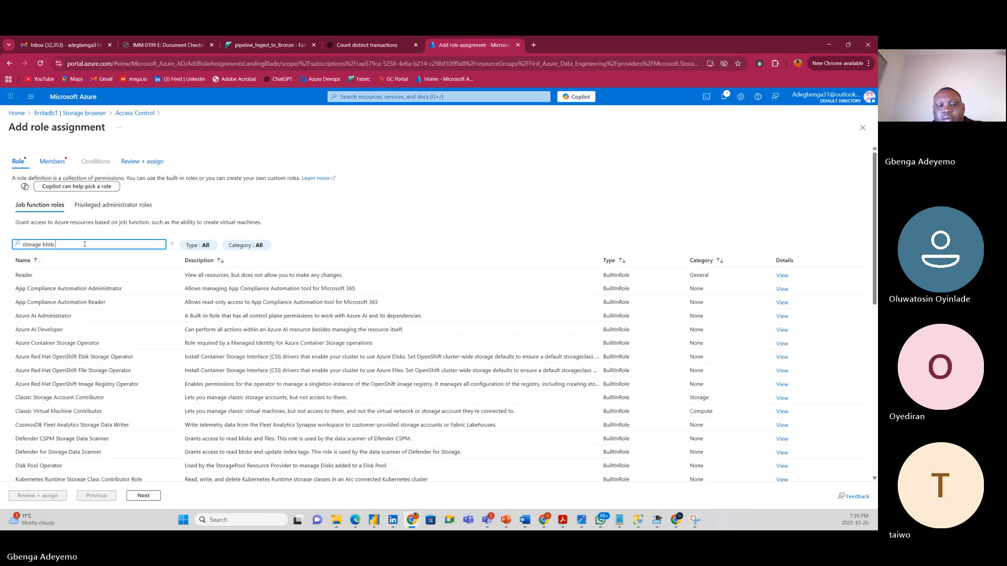
{"action": "type", "text": "reader"}
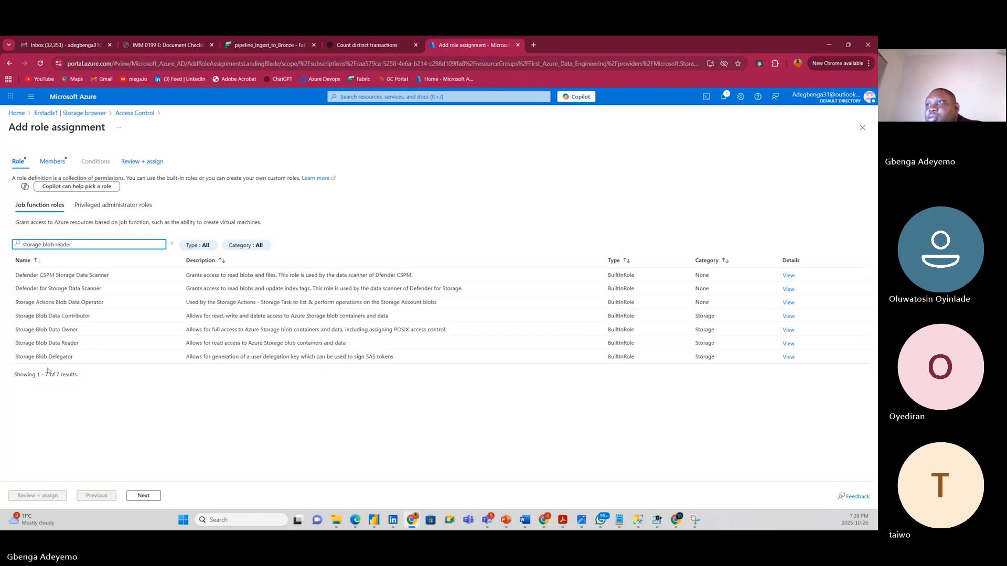
{"action": "left_click", "coordinate": [76, 343]}
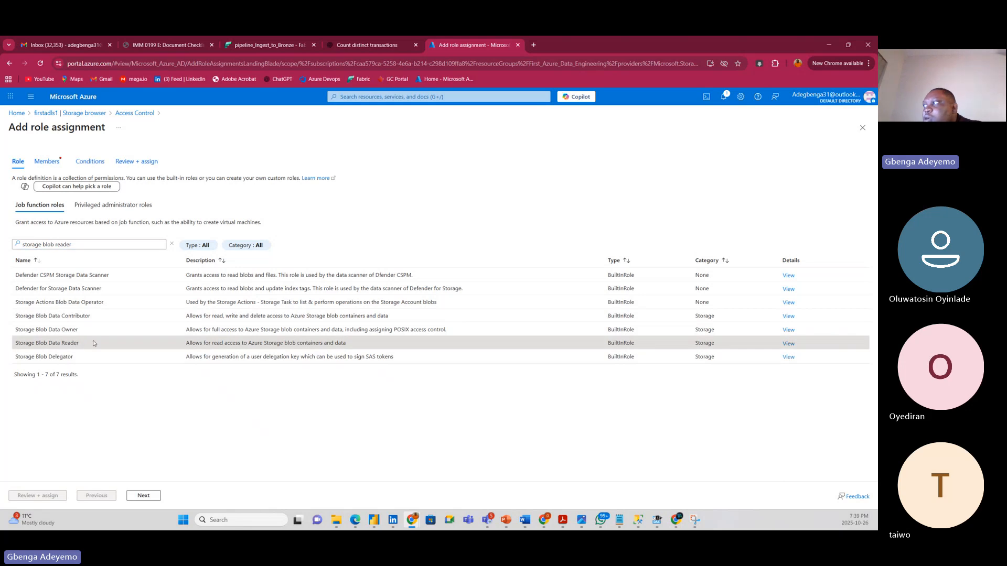
{"action": "left_click", "coordinate": [137, 495]}
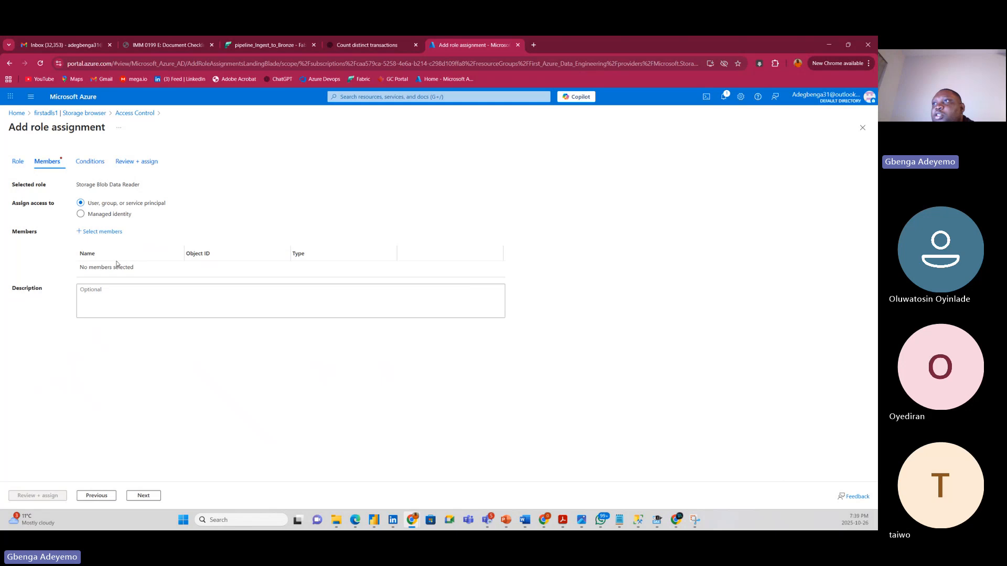
Open the member picker, close it without choosing anyone, and bring up the SAS URL notes.
{"action": "left_click", "coordinate": [97, 231]}
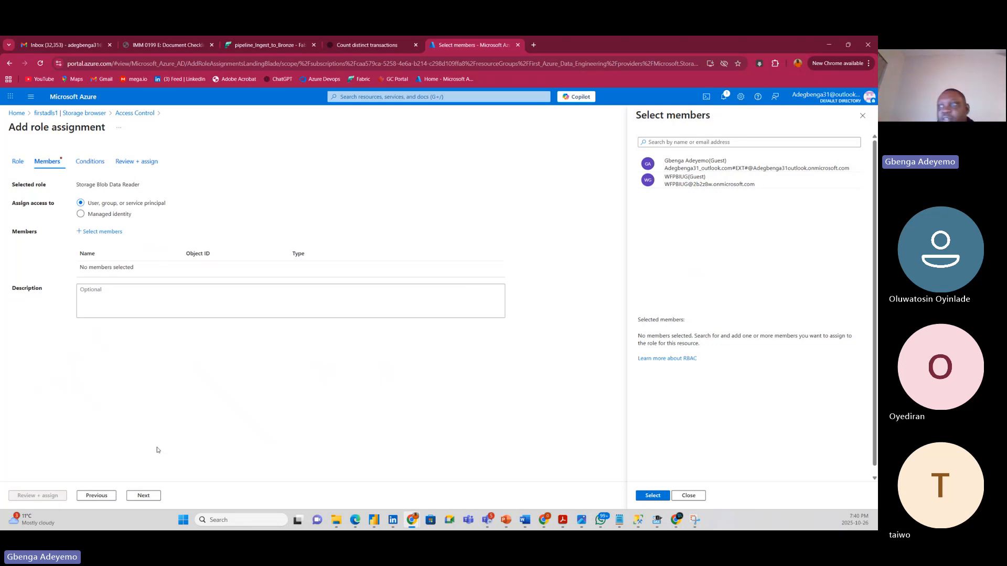
{"action": "left_click", "coordinate": [694, 495]}
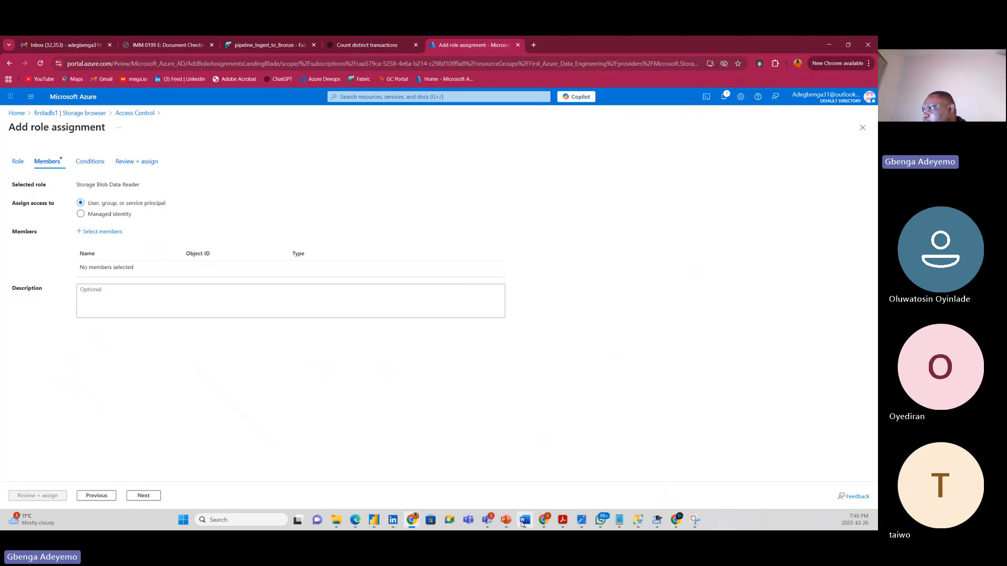
{"action": "mouse_move", "coordinate": [527, 520]}
{"action": "left_click", "coordinate": [620, 520]}
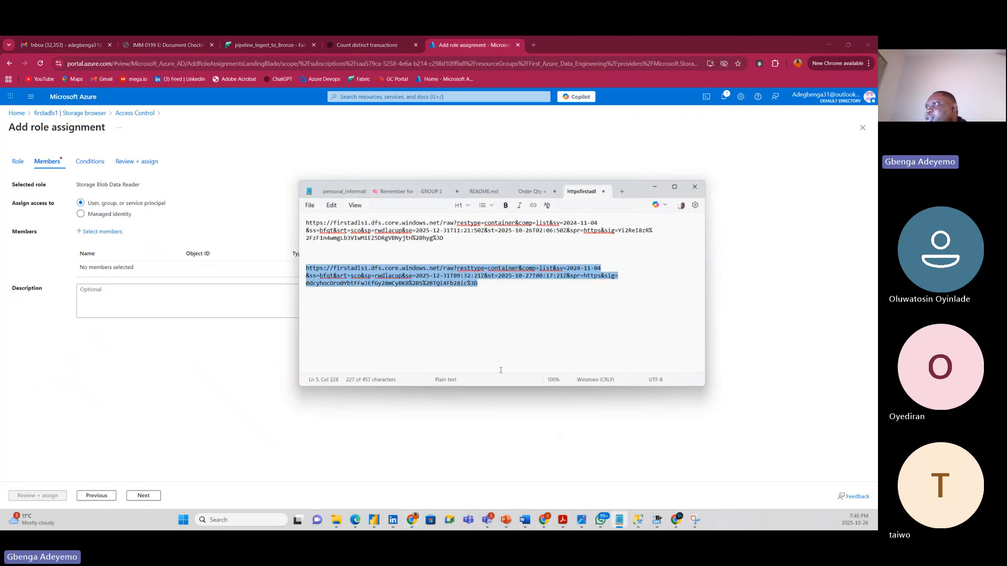
Copy the second SAS URL from the Notepad note.
{"action": "left_click_drag", "start_coordinate": [488, 287], "coordinate": [305, 266]}
{"action": "right_click", "coordinate": [327, 270]}
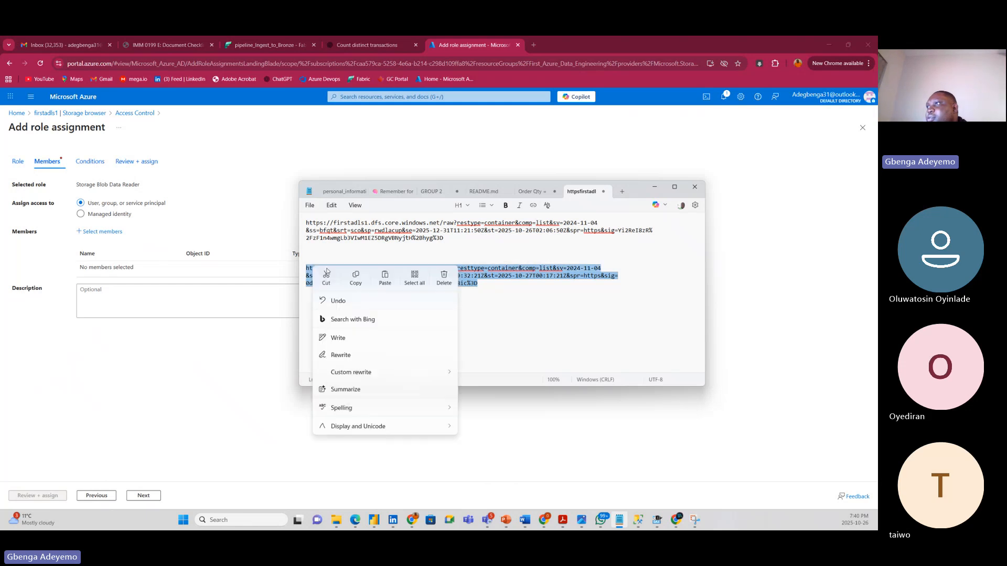
{"action": "left_click", "coordinate": [355, 282]}
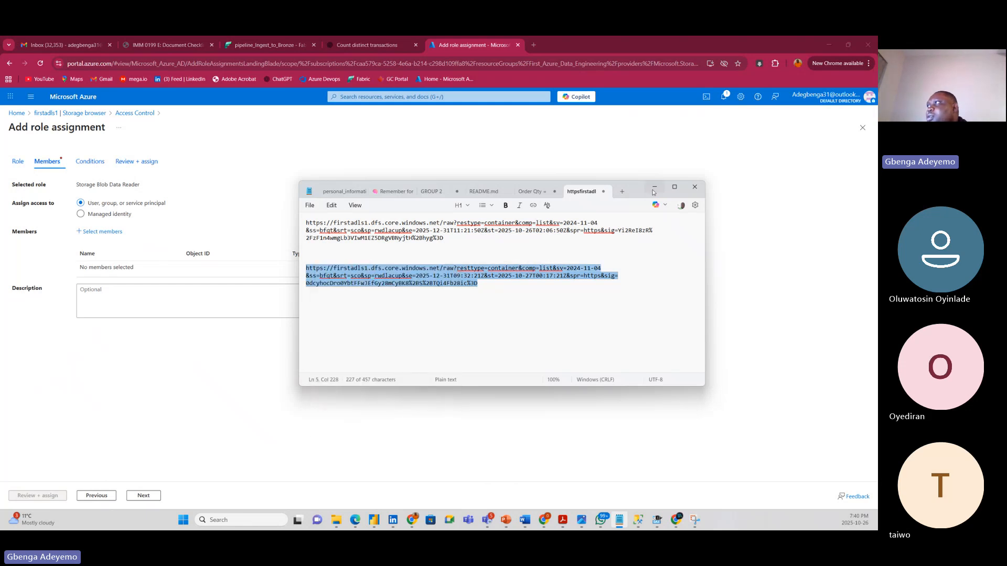
{"action": "left_click", "coordinate": [653, 188]}
Connect the Fabric copy wizard to the firstadls1 data lake, listing mimic-source and raw.
{"action": "left_click", "coordinate": [257, 45]}
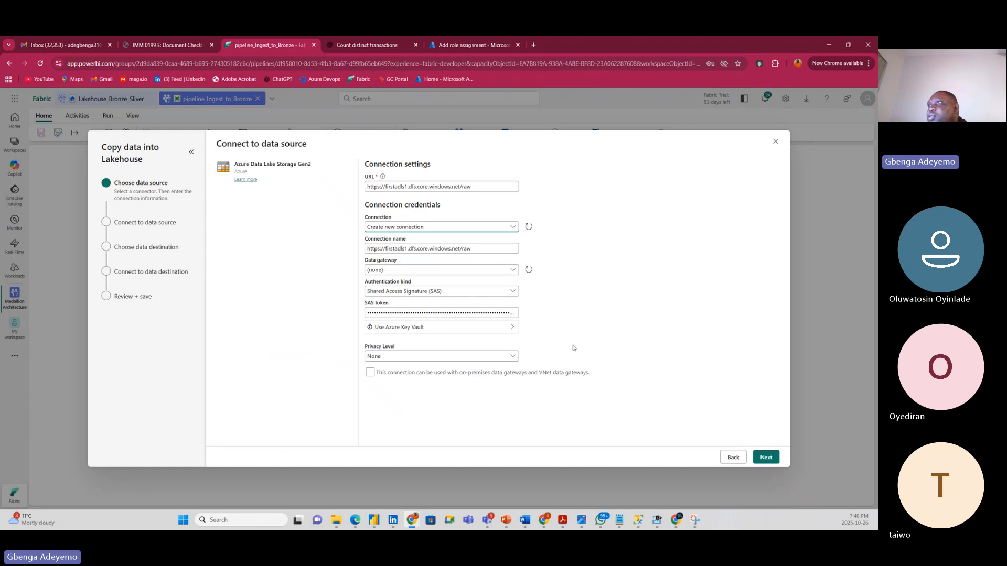
{"action": "left_click", "coordinate": [758, 458]}
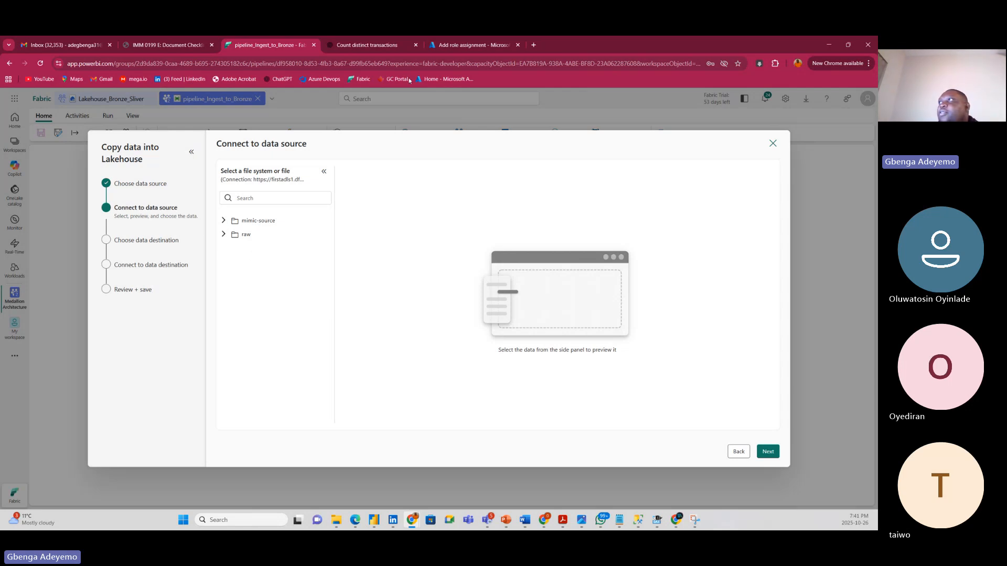
{"action": "left_click", "coordinate": [463, 47]}
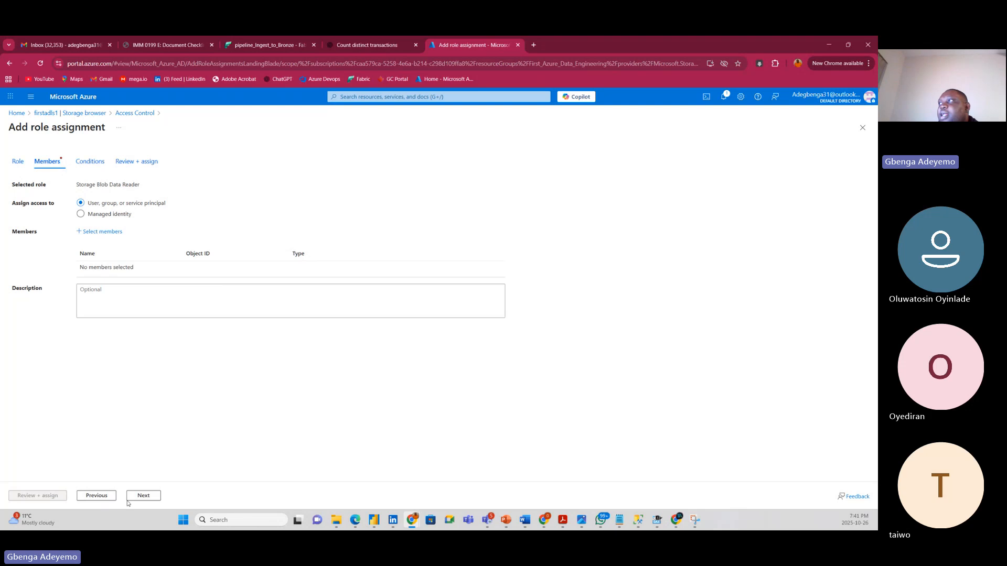
Discard the role assignment, revisit the firstadls1 blob containers, then return to the Fabric copy wizard.
{"action": "left_click", "coordinate": [862, 127]}
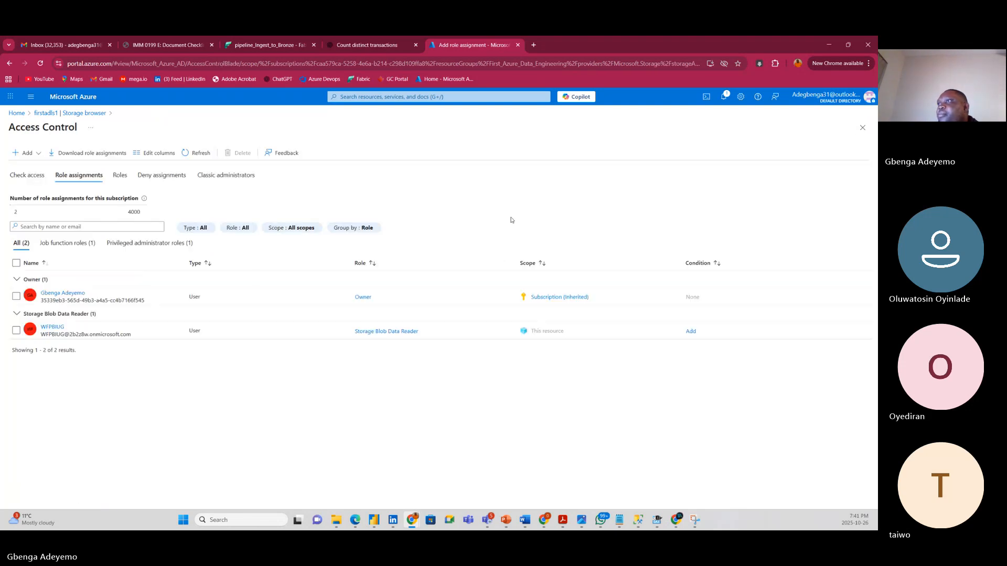
{"action": "left_click", "coordinate": [42, 113]}
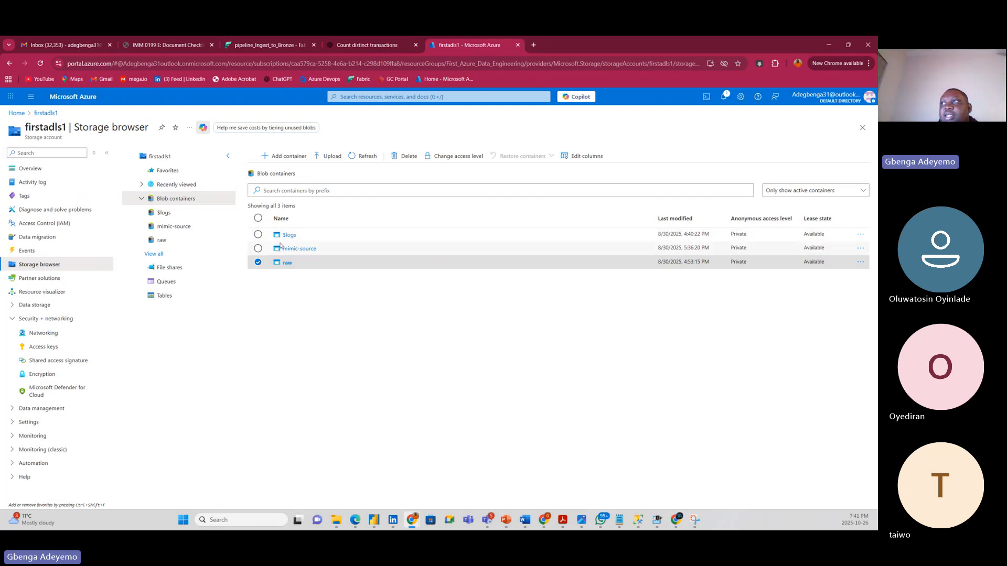
{"action": "left_click", "coordinate": [272, 48]}
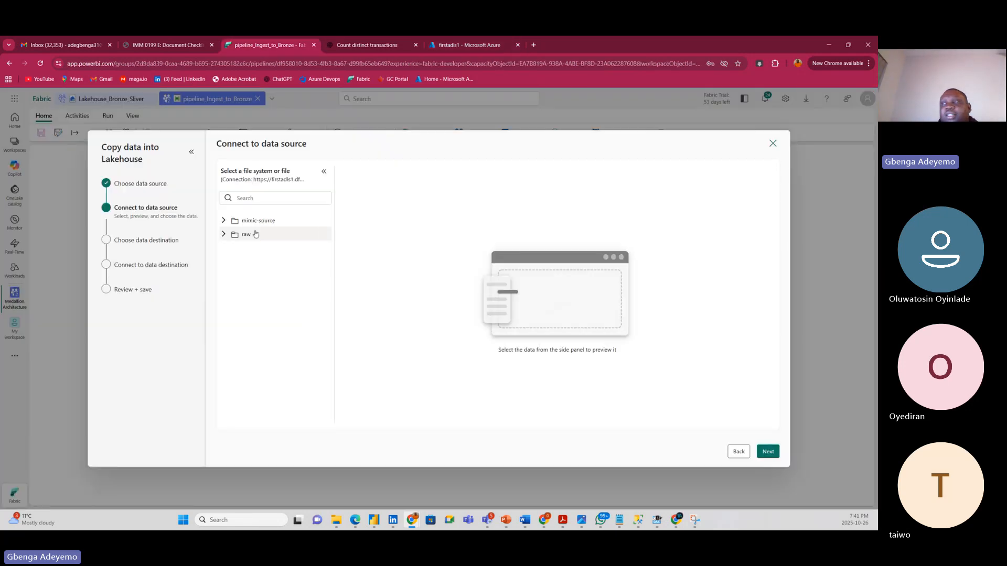
Preview US_Regional_Sales_Data.parquet in raw/Landing and the CSV version in mimic-source/Sales-Data.
{"action": "left_click", "coordinate": [224, 235]}
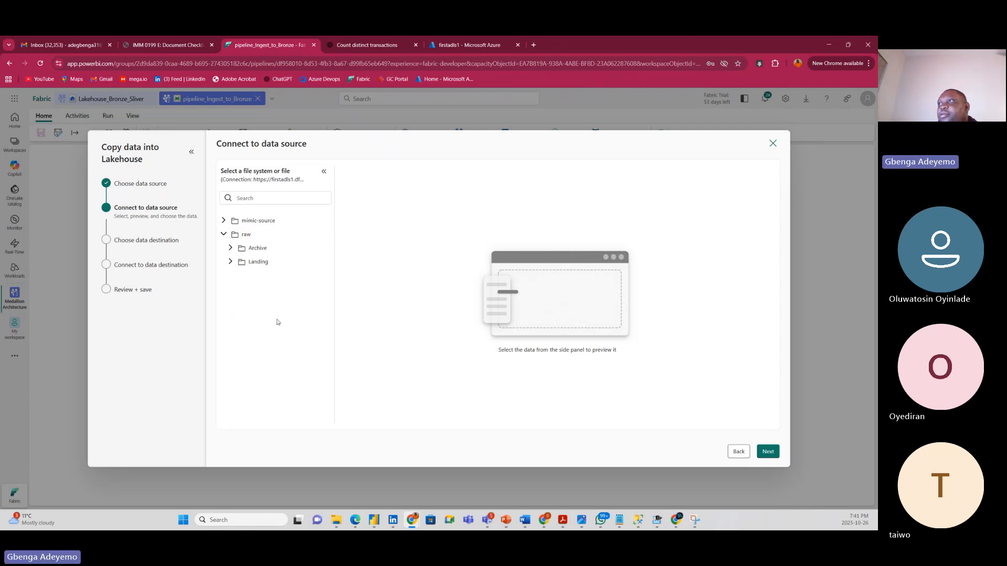
{"action": "left_click", "coordinate": [231, 261]}
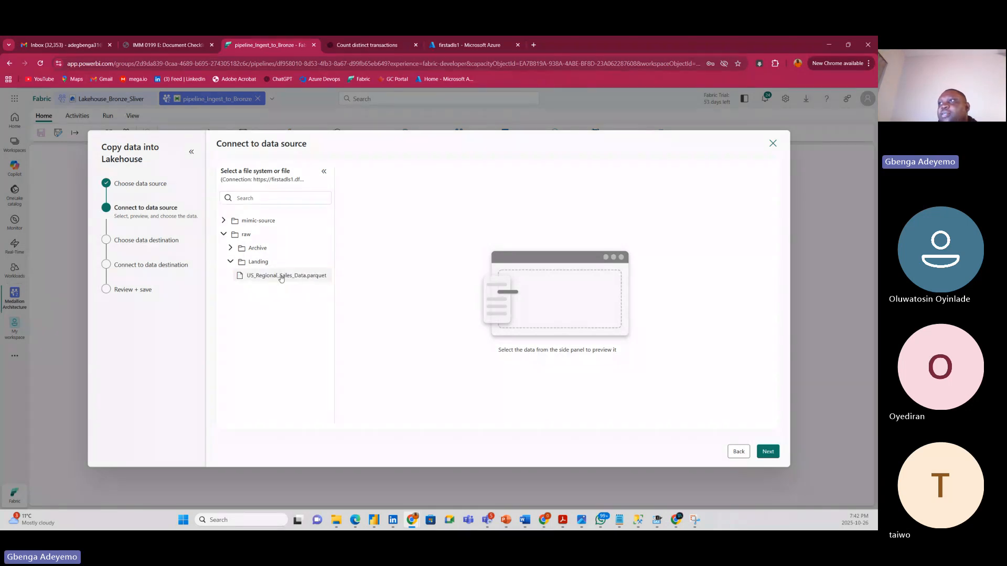
{"action": "left_click", "coordinate": [281, 276]}
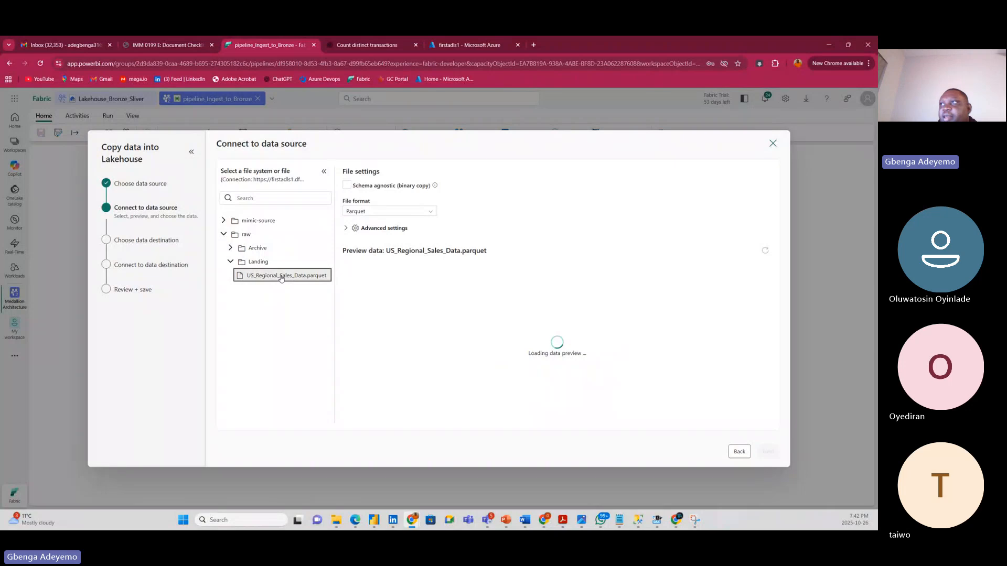
{"action": "left_click", "coordinate": [230, 248]}
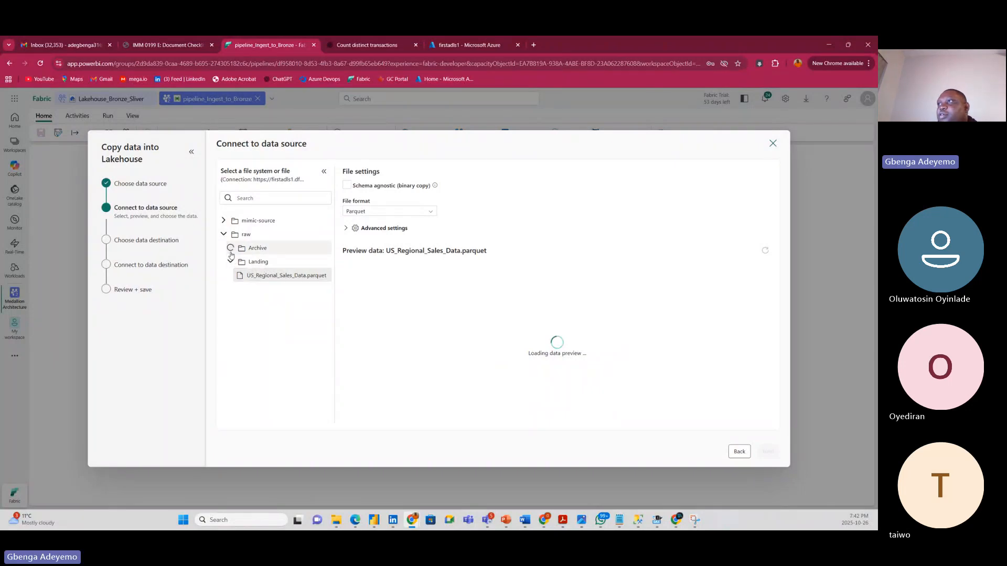
{"action": "left_click", "coordinate": [224, 221]}
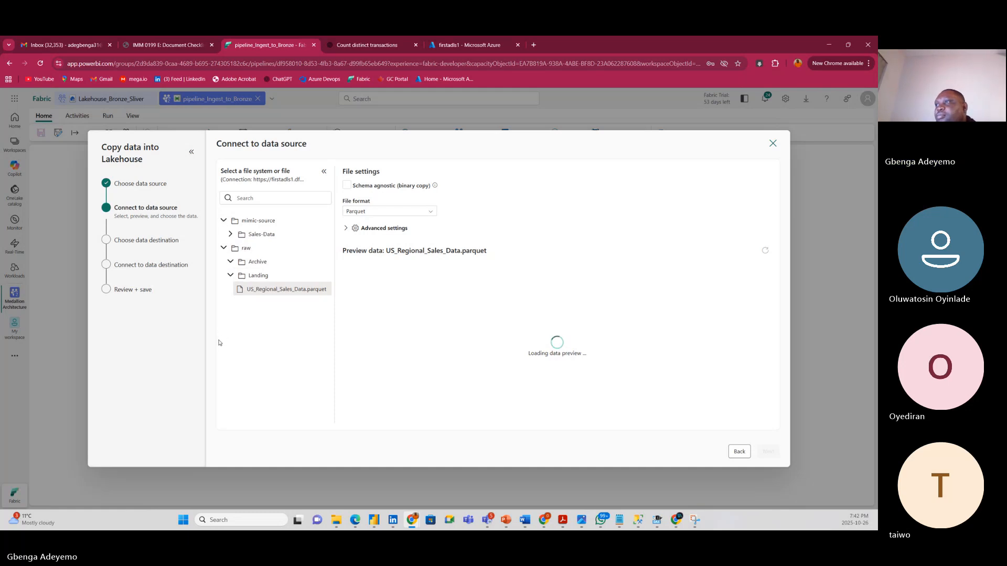
{"action": "left_click", "coordinate": [230, 235]}
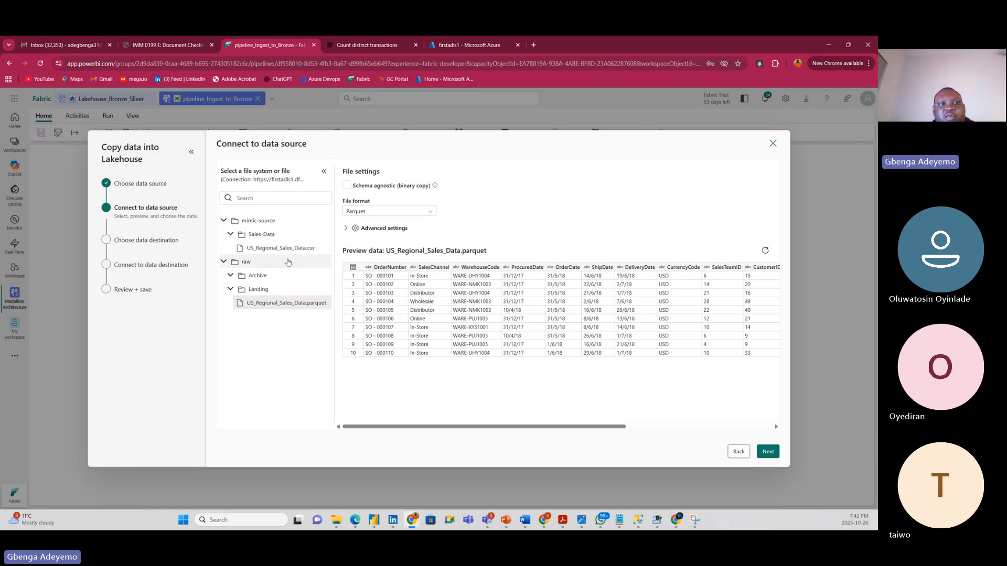
{"action": "left_click", "coordinate": [274, 303]}
{"action": "left_click", "coordinate": [292, 249]}
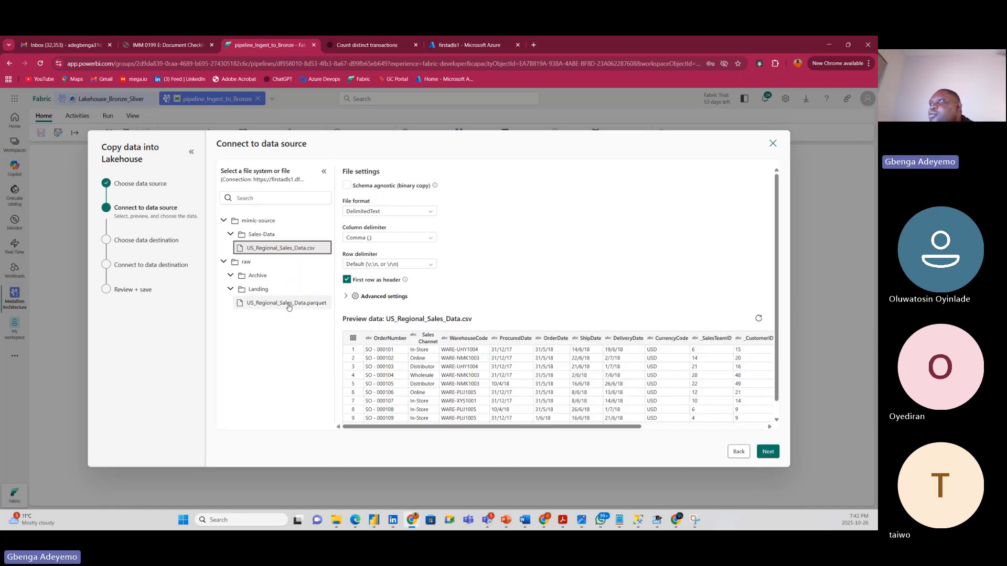
Reselect US_Regional_Sales_Data.parquet as the copy source and continue to the destination.
{"action": "left_click", "coordinate": [289, 306]}
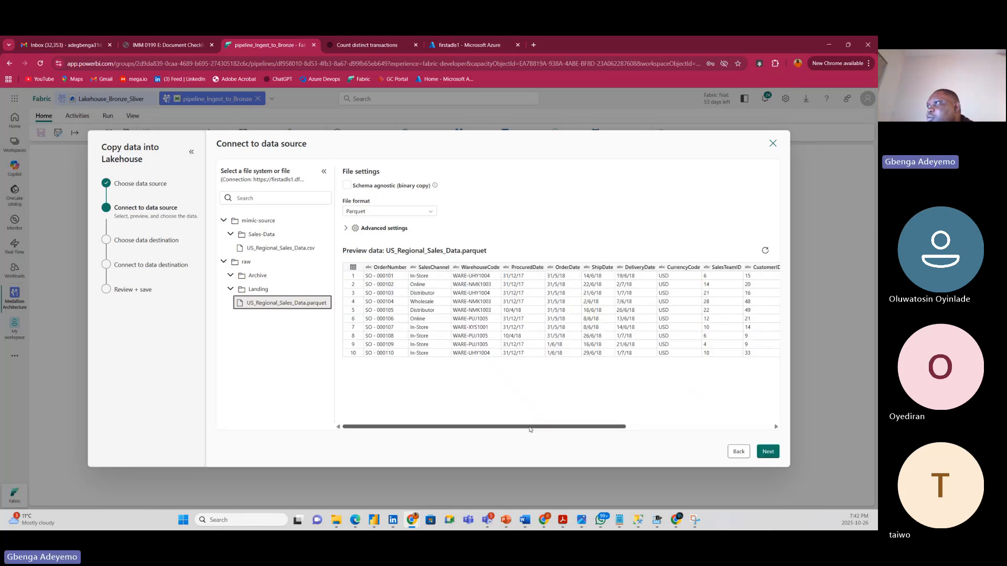
{"action": "left_click_drag", "start_coordinate": [531, 427], "coordinate": [676, 435]}
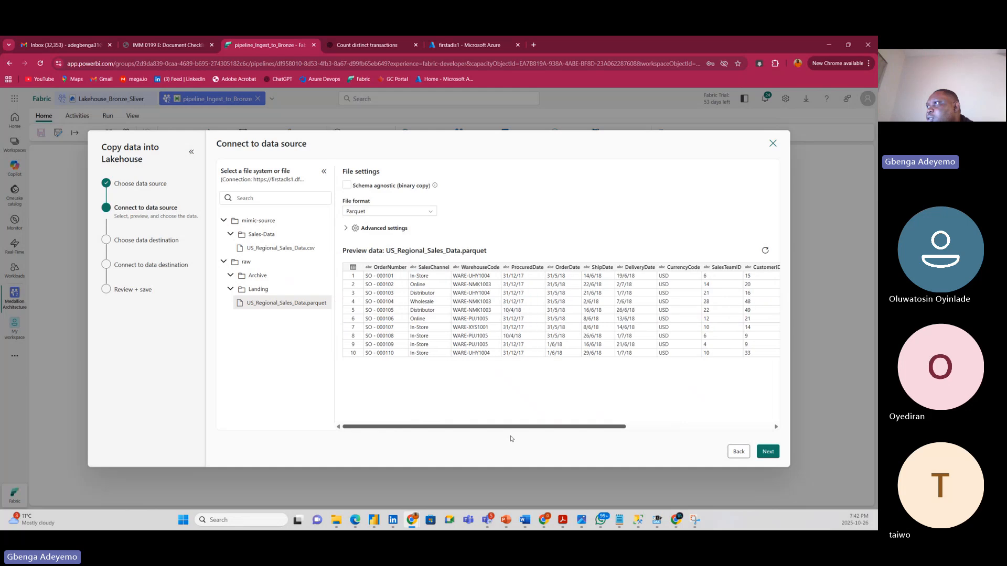
{"action": "left_click", "coordinate": [768, 452]}
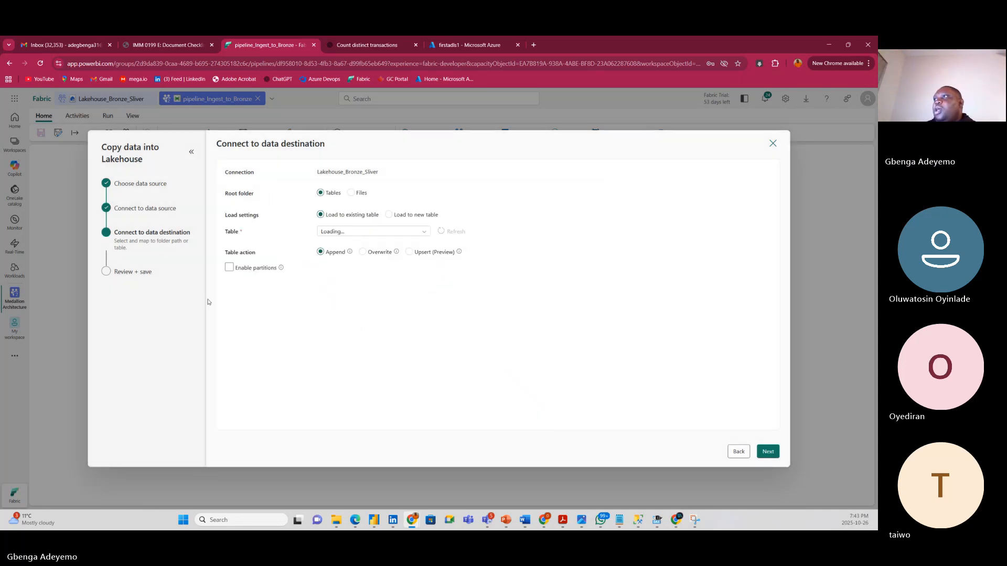
Target lakehouse Files with folder path Bronze/ and file name Sales_Data_bronze.
{"action": "left_click", "coordinate": [350, 193]}
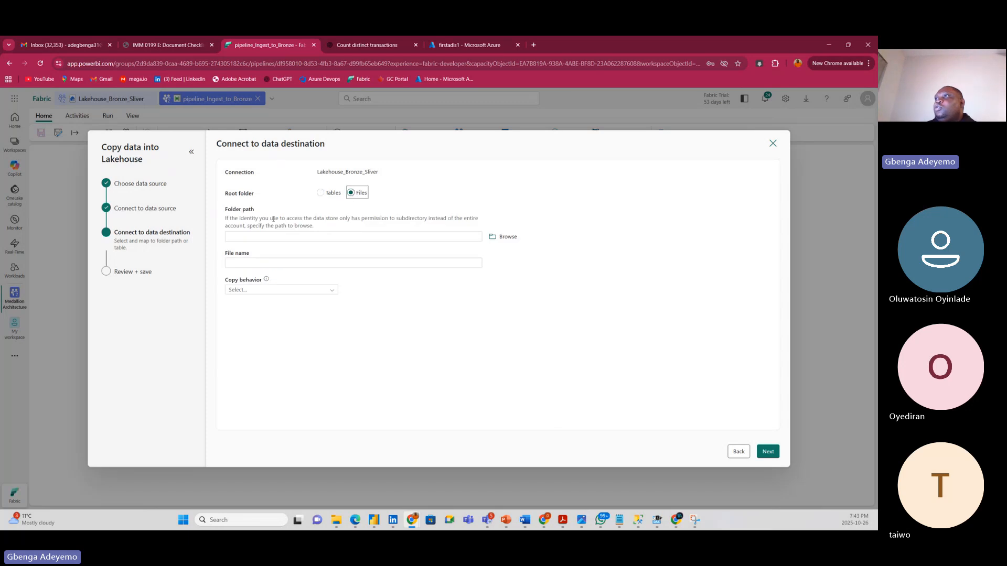
{"action": "left_click", "coordinate": [322, 192]}
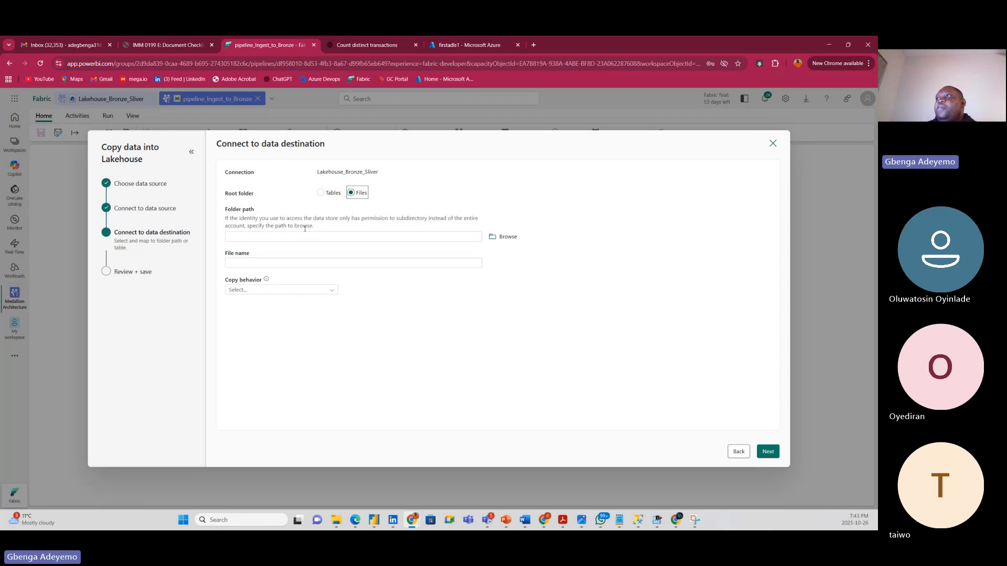
{"action": "left_click", "coordinate": [500, 238]}
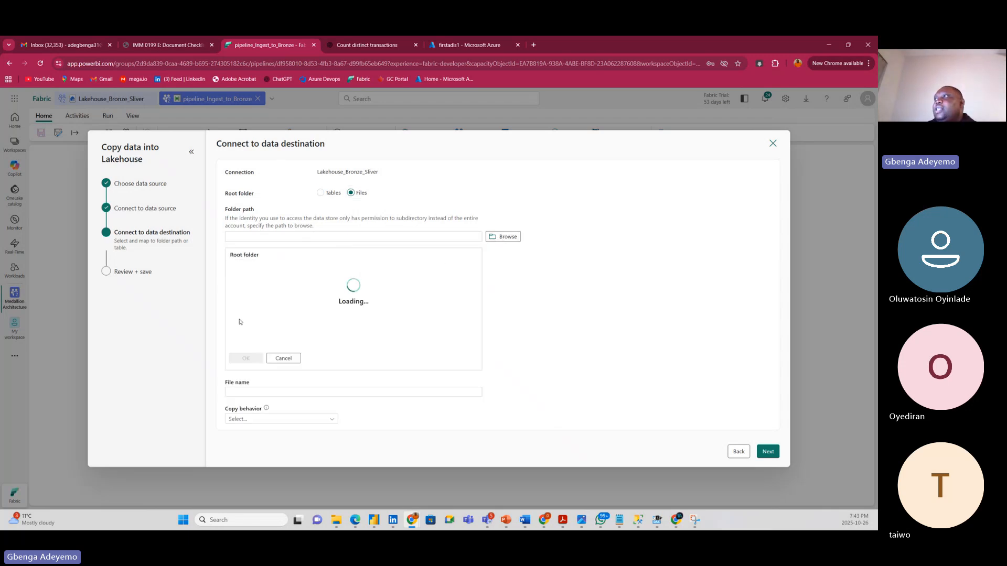
{"action": "left_click", "coordinate": [247, 268]}
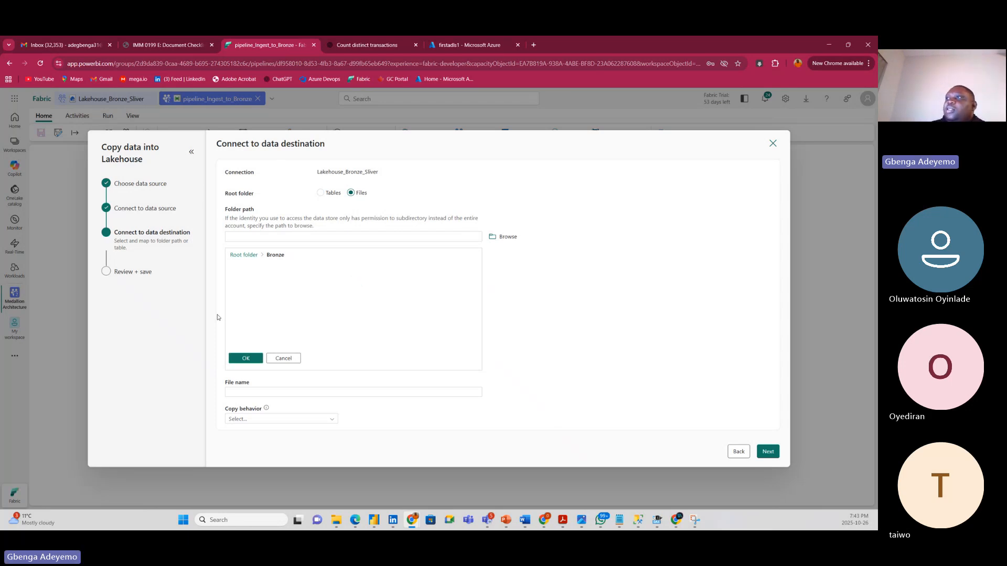
{"action": "left_click", "coordinate": [245, 360]}
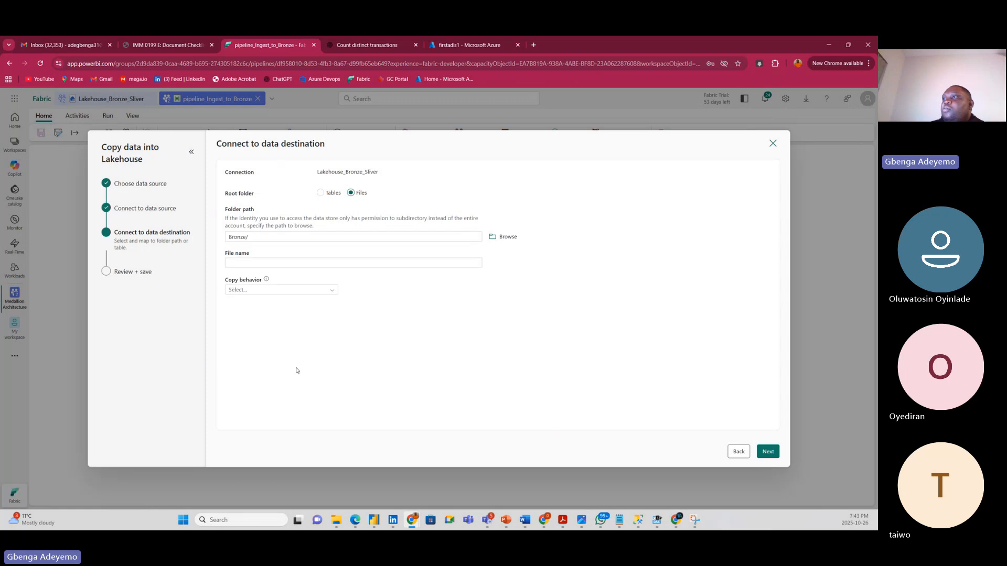
{"action": "left_click", "coordinate": [303, 267]}
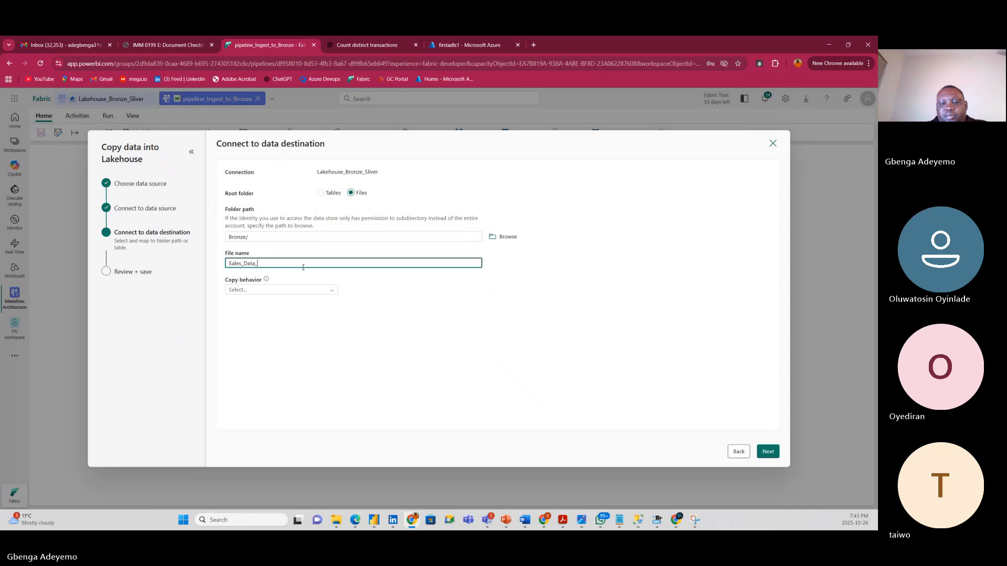
{"action": "type", "text": "_bronze"}
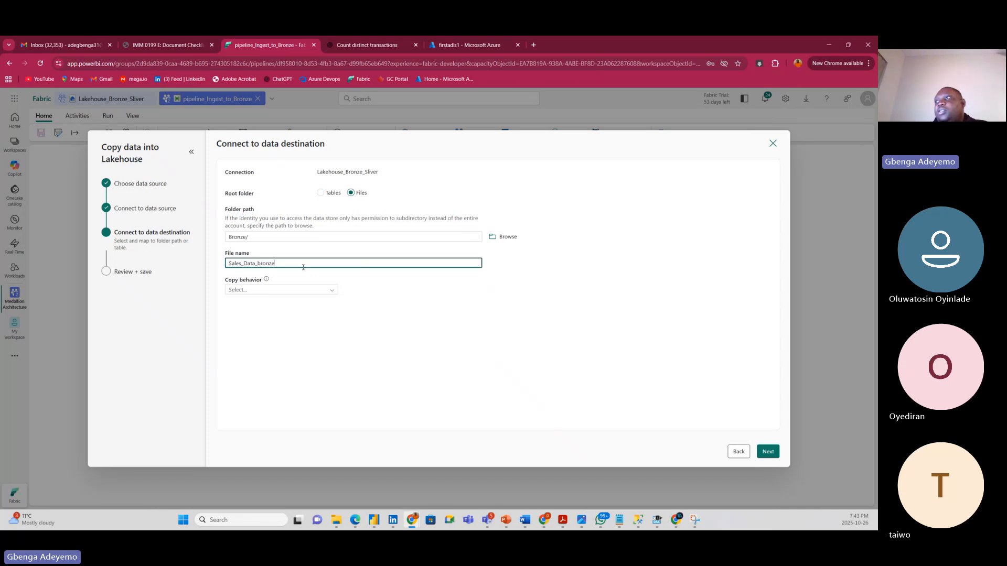
Review the Copy behavior options repeatedly, leaving the setting unselected.
{"action": "left_click", "coordinate": [318, 289]}
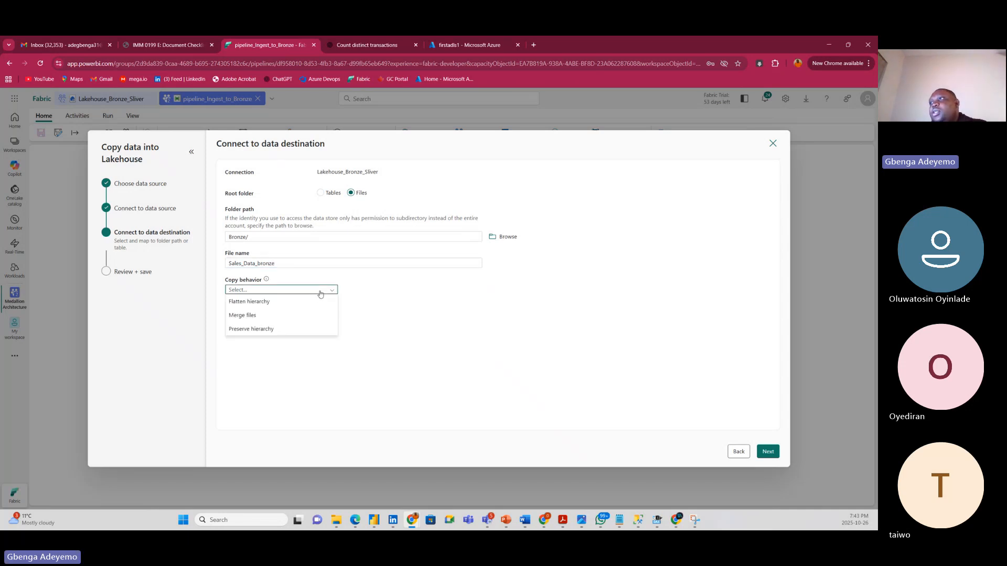
{"action": "left_click", "coordinate": [420, 345]}
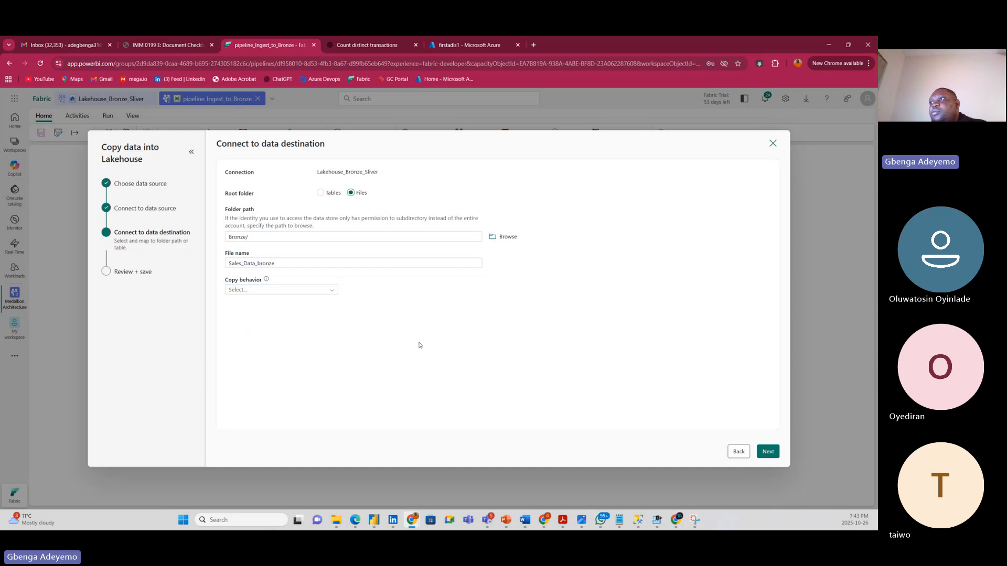
{"action": "left_click", "coordinate": [275, 291]}
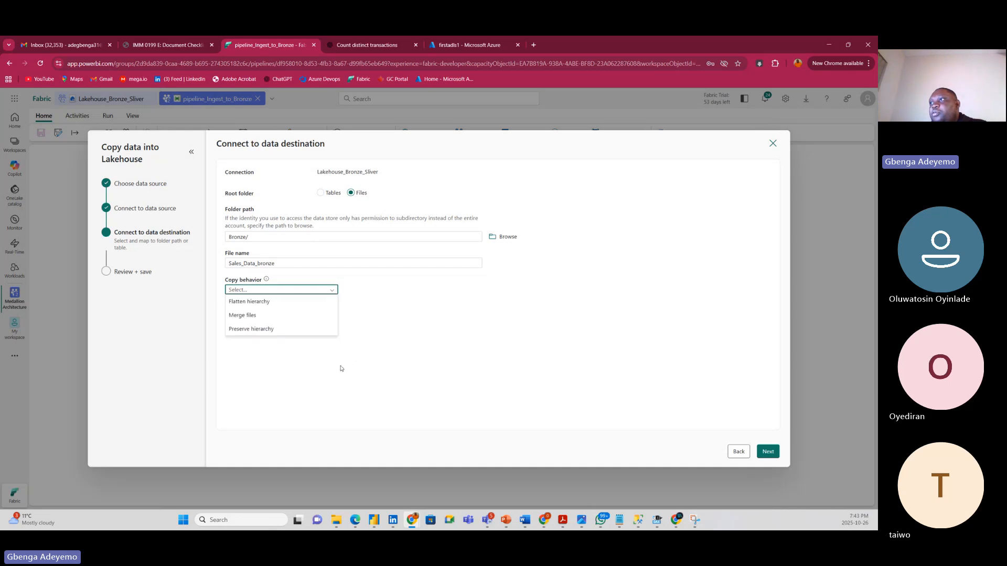
{"action": "left_click", "coordinate": [275, 292]}
{"action": "mouse_move", "coordinate": [268, 281]}
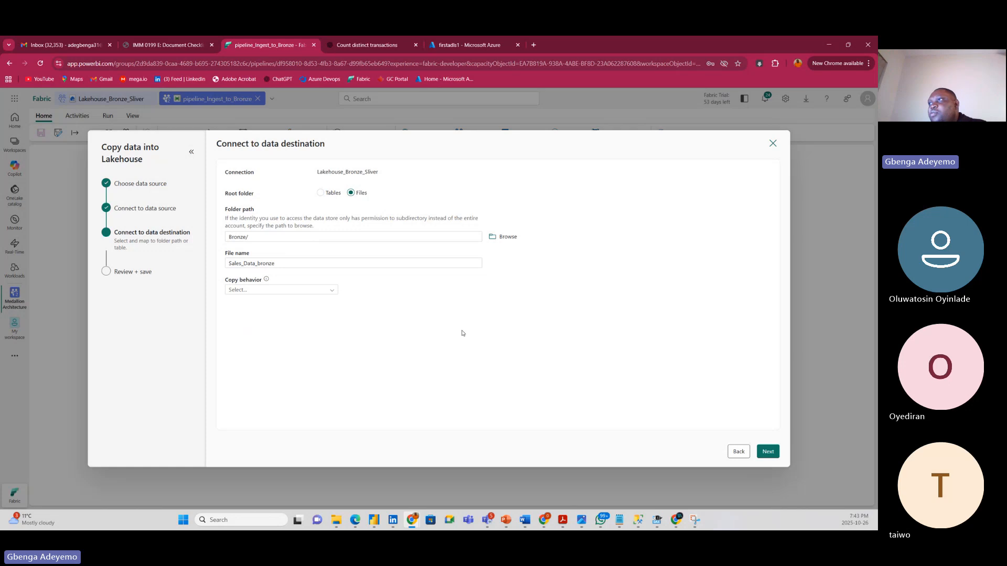
{"action": "left_click", "coordinate": [330, 291]}
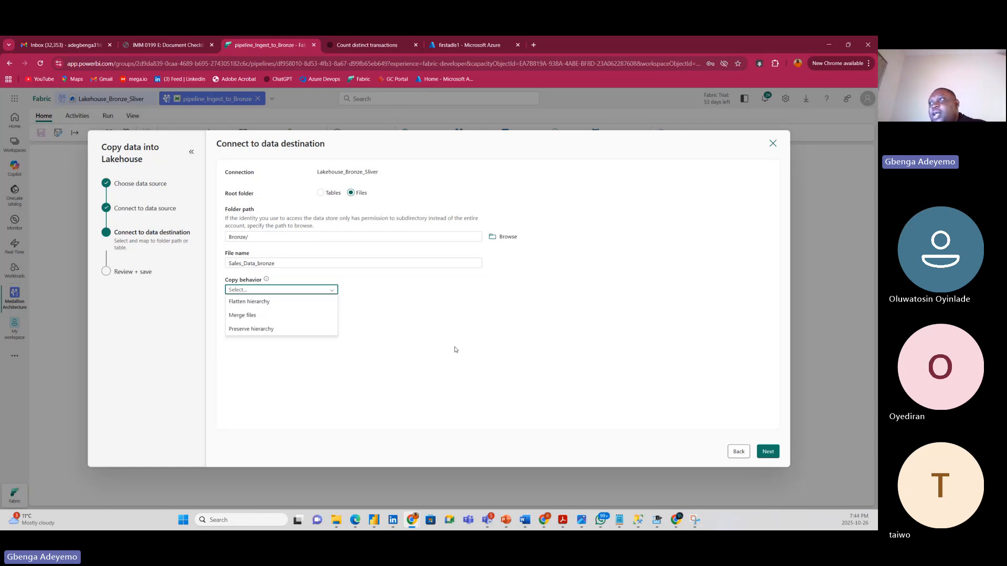
{"action": "left_click", "coordinate": [456, 350]}
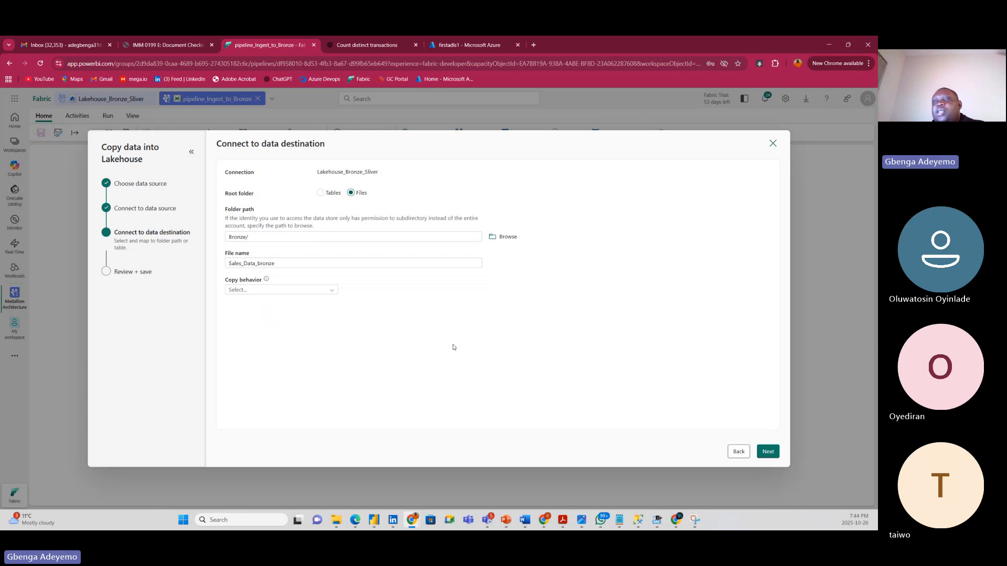
Keep DelimitedText, comma delimiter, header row and no compression, then advance to Review + save.
{"action": "left_click", "coordinate": [761, 454]}
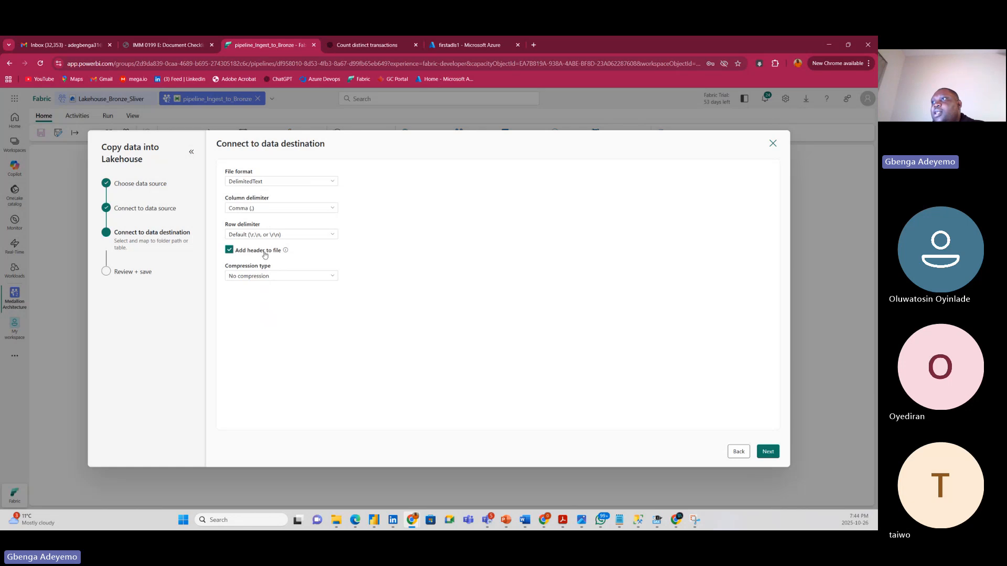
{"action": "left_click", "coordinate": [279, 276]}
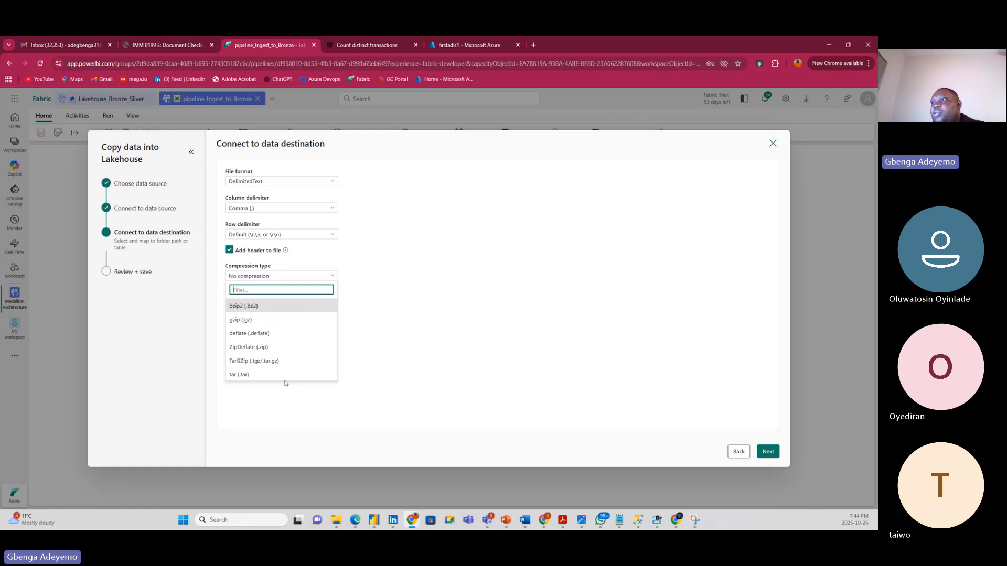
{"action": "left_click", "coordinate": [417, 353]}
{"action": "left_click", "coordinate": [767, 452]}
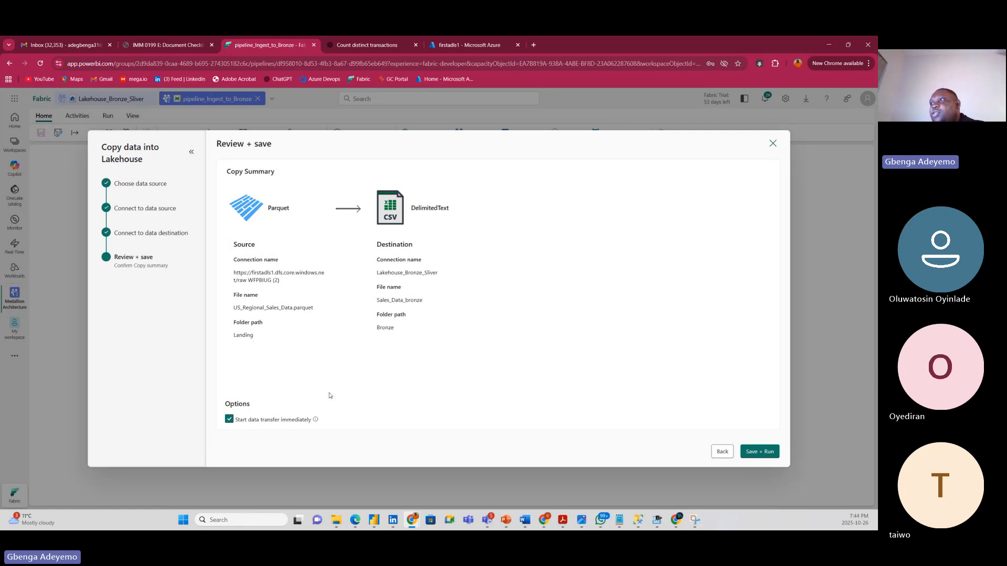
Save and run pipeline_Ingest_to_Bronze until it succeeds, then open the Lakehouse_Bronze_Sliver tab.
{"action": "left_click", "coordinate": [765, 454]}
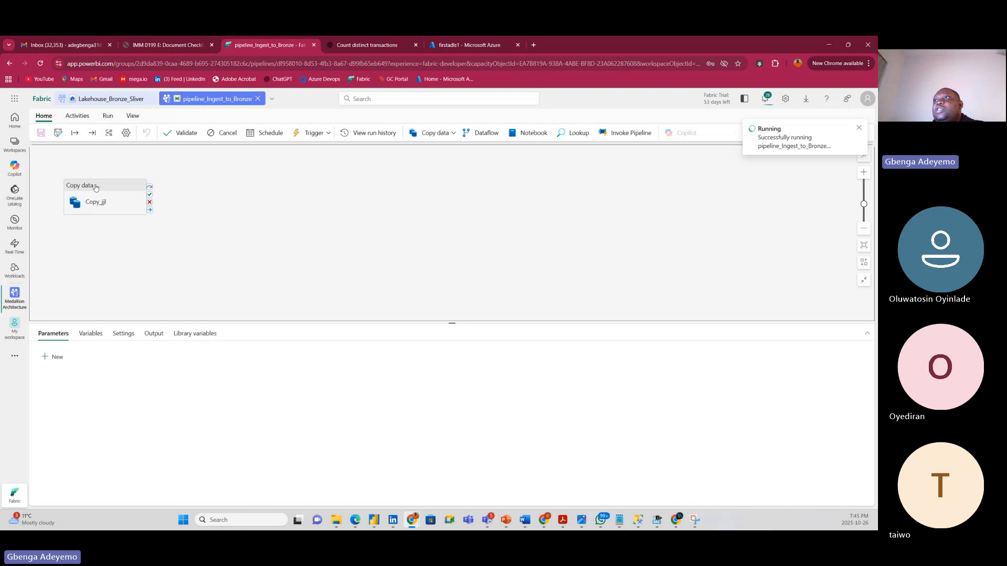
{"action": "left_click", "coordinate": [125, 191]}
{"action": "left_click_drag", "start_coordinate": [125, 192], "coordinate": [175, 199]}
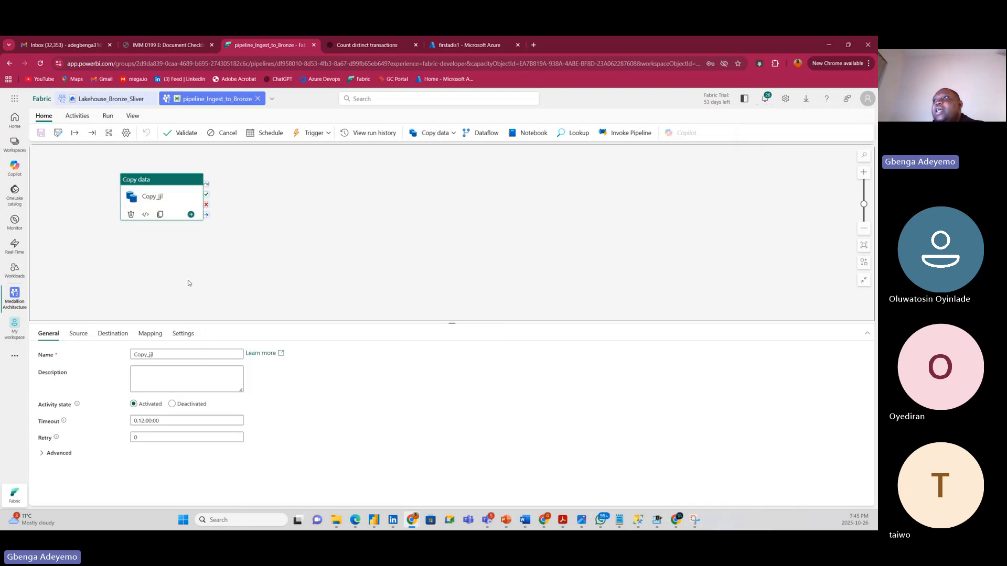
{"action": "left_click", "coordinate": [326, 239]}
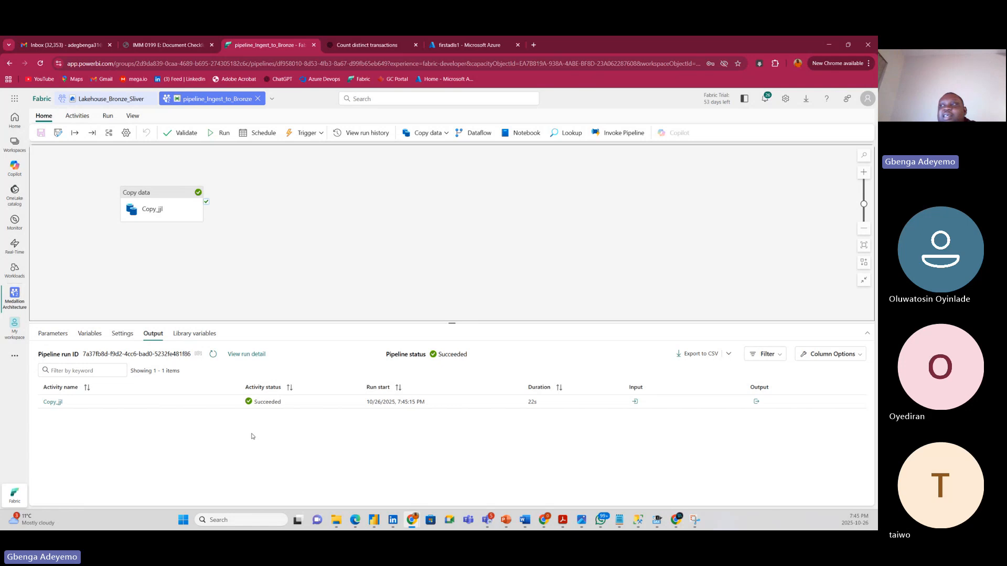
{"action": "left_click", "coordinate": [111, 99]}
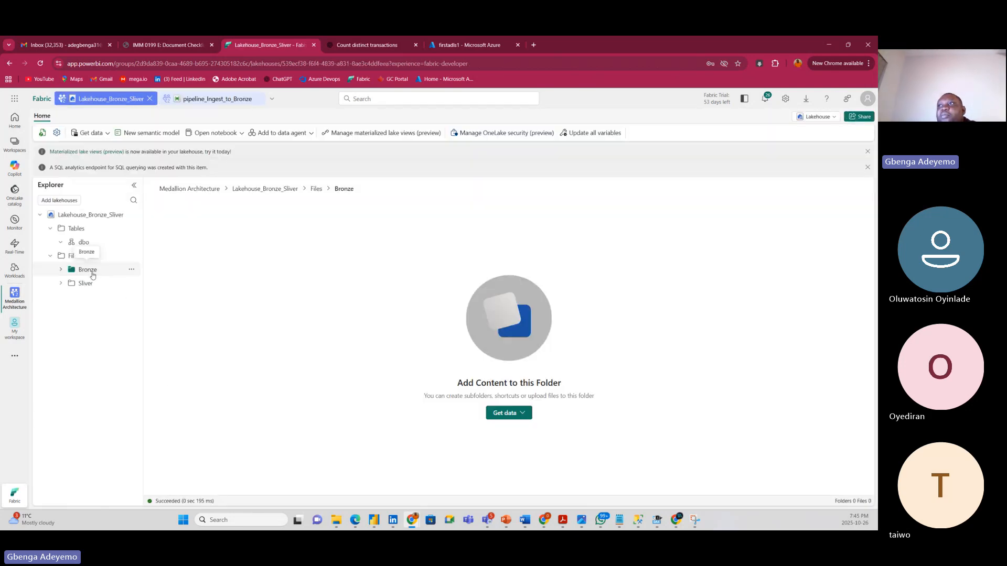
Refresh the Bronze folder and the whole lakehouse.
{"action": "left_click", "coordinate": [131, 271]}
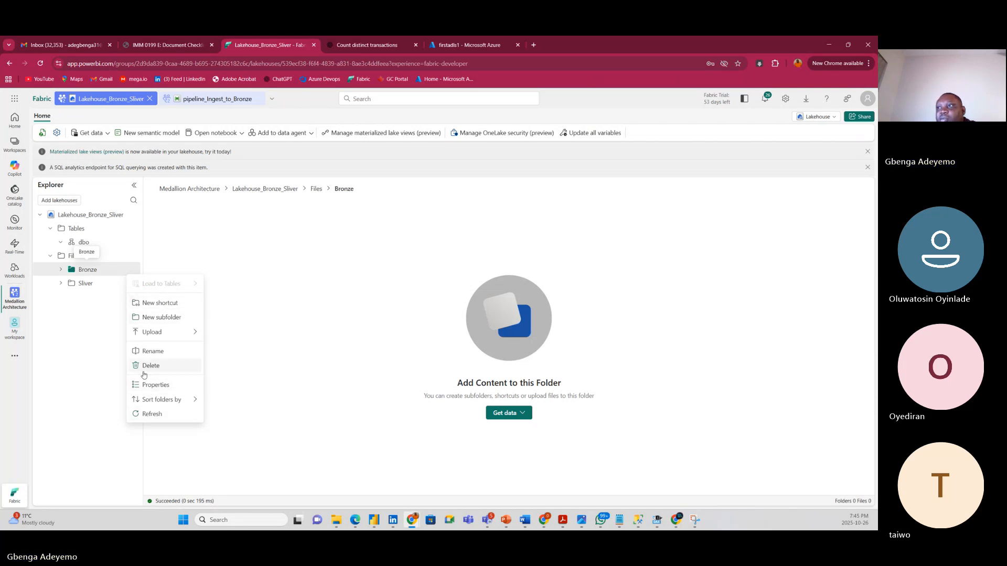
{"action": "left_click", "coordinate": [150, 414]}
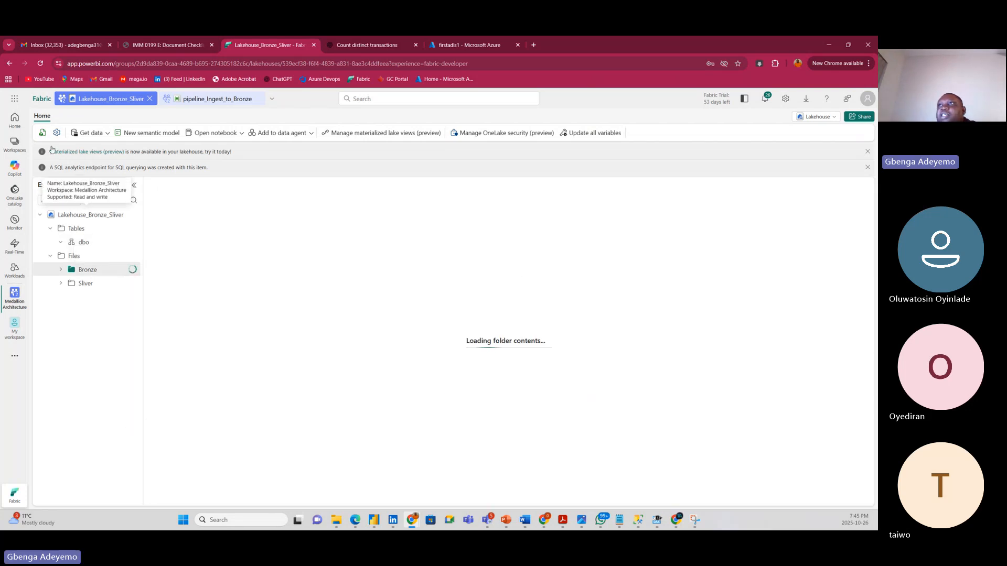
{"action": "left_click", "coordinate": [42, 132]}
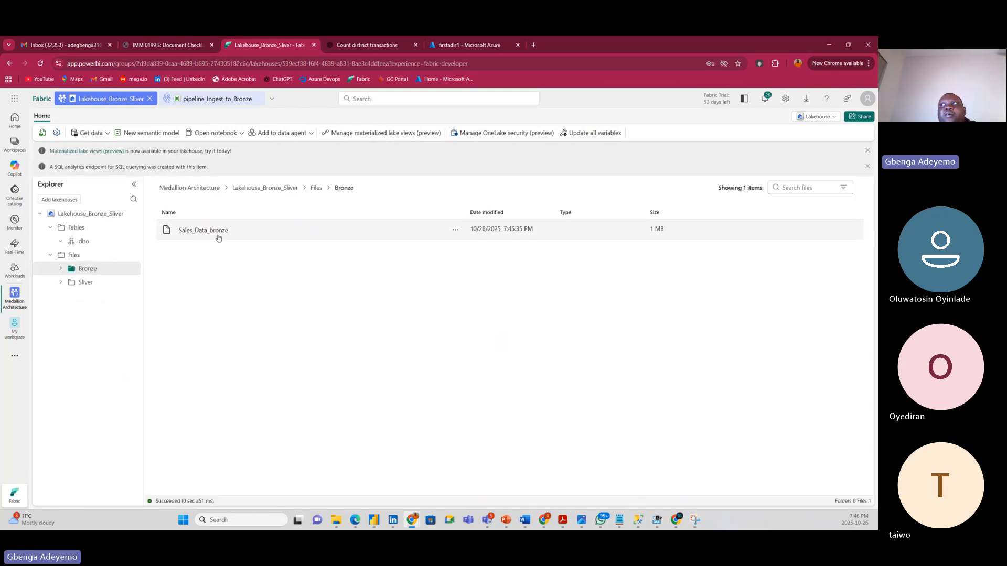
{"action": "left_click", "coordinate": [458, 47]}
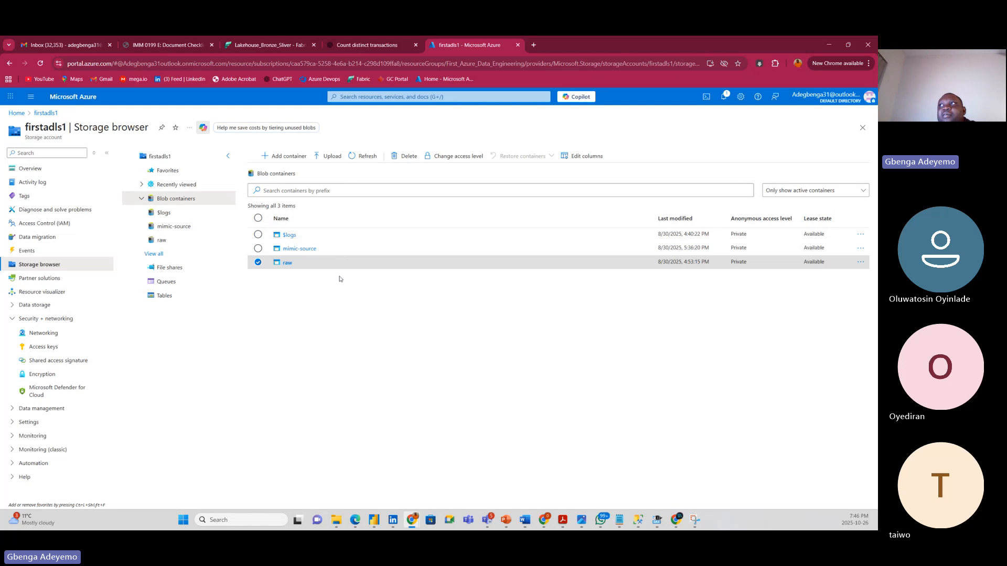
{"action": "left_click", "coordinate": [259, 46]}
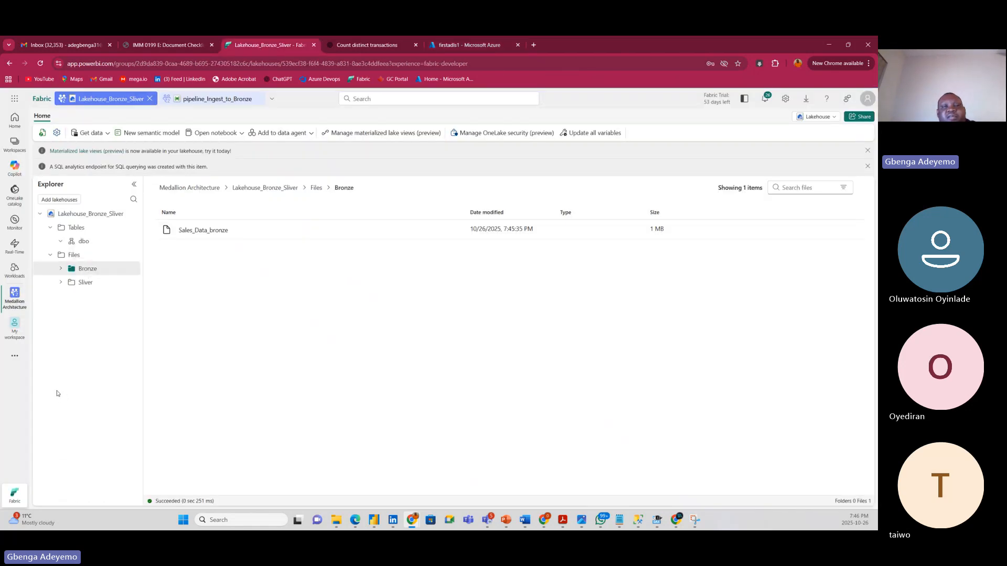
Open the Sales_Data_bronze file, check its previewable file-type details, and return to Bronze.
{"action": "left_click", "coordinate": [208, 236]}
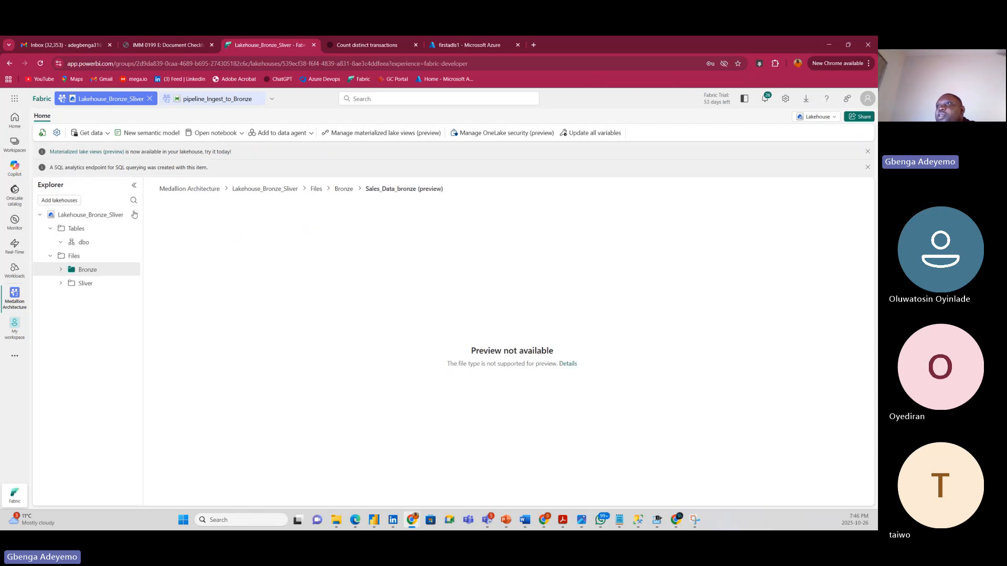
{"action": "left_click", "coordinate": [42, 132]}
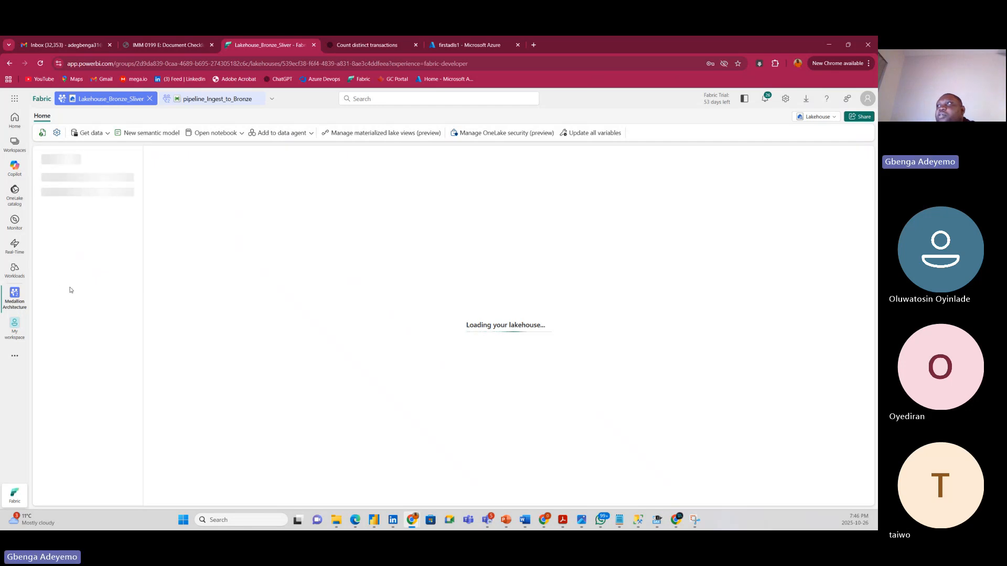
{"action": "left_click", "coordinate": [111, 269]}
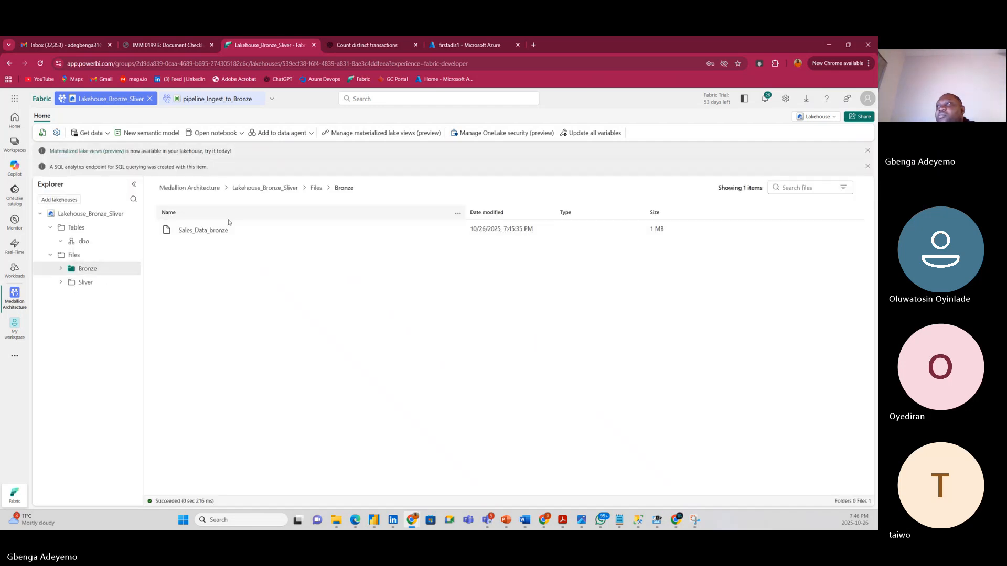
{"action": "left_click", "coordinate": [216, 233]}
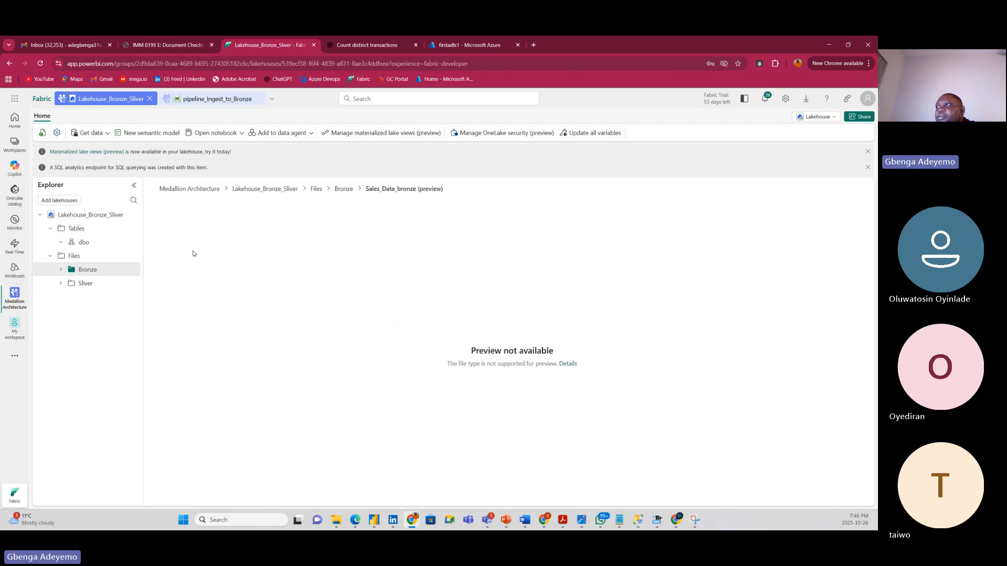
{"action": "left_click", "coordinate": [567, 364]}
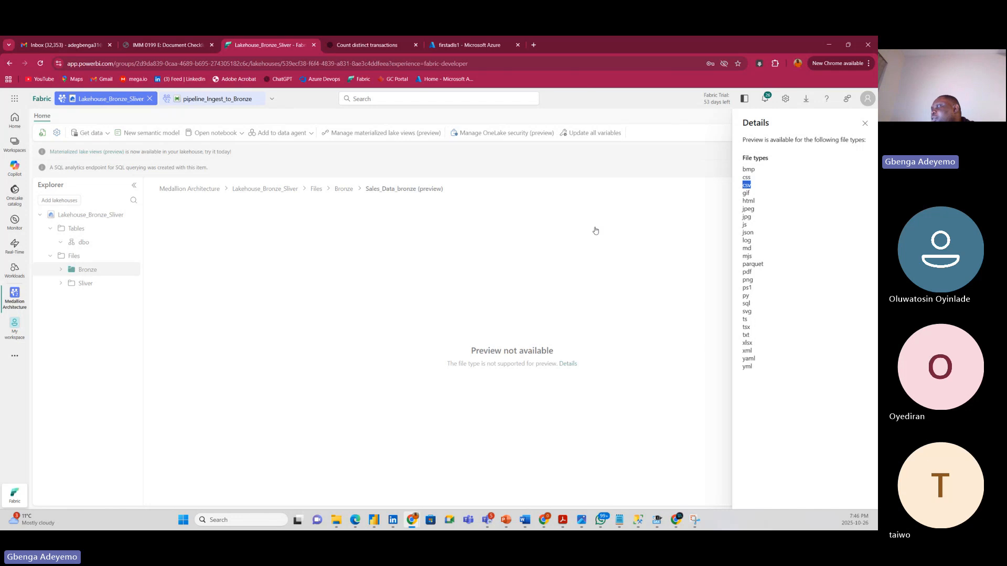
{"action": "left_click", "coordinate": [422, 287]}
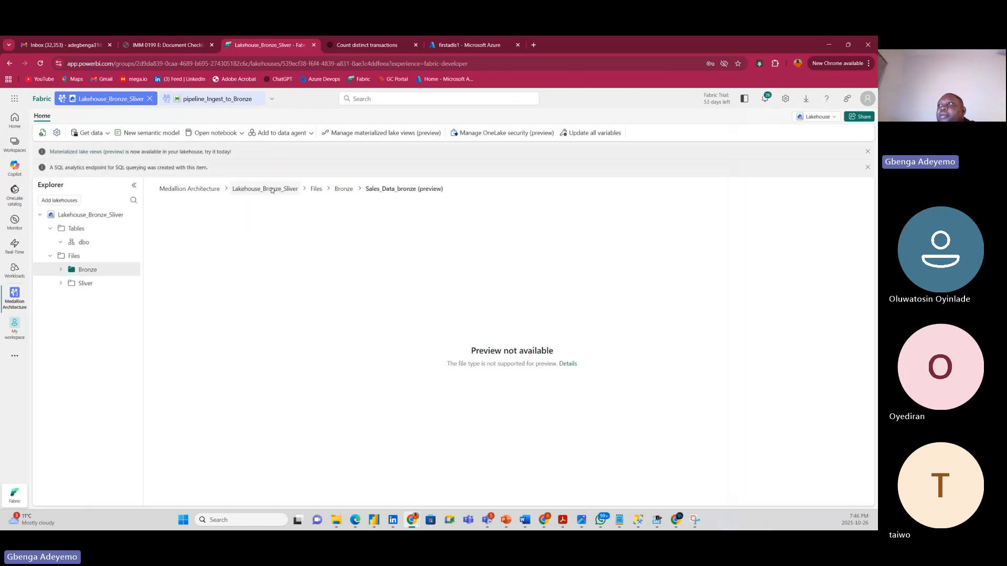
{"action": "left_click", "coordinate": [343, 189]}
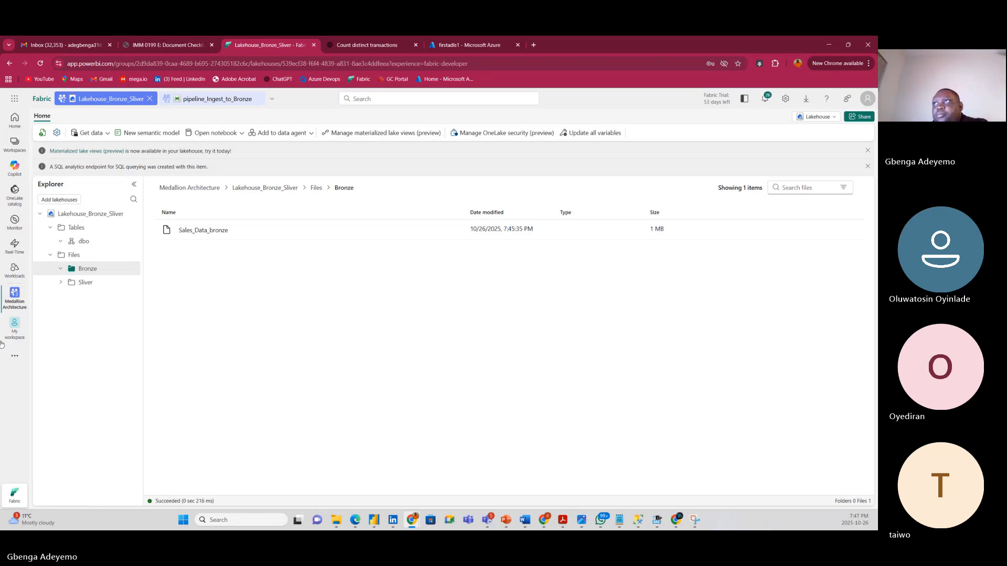
In the Medallion Architecture workspace, filter new items by 'gen2' and start a Dataflow Gen2.
{"action": "left_click", "coordinate": [16, 304]}
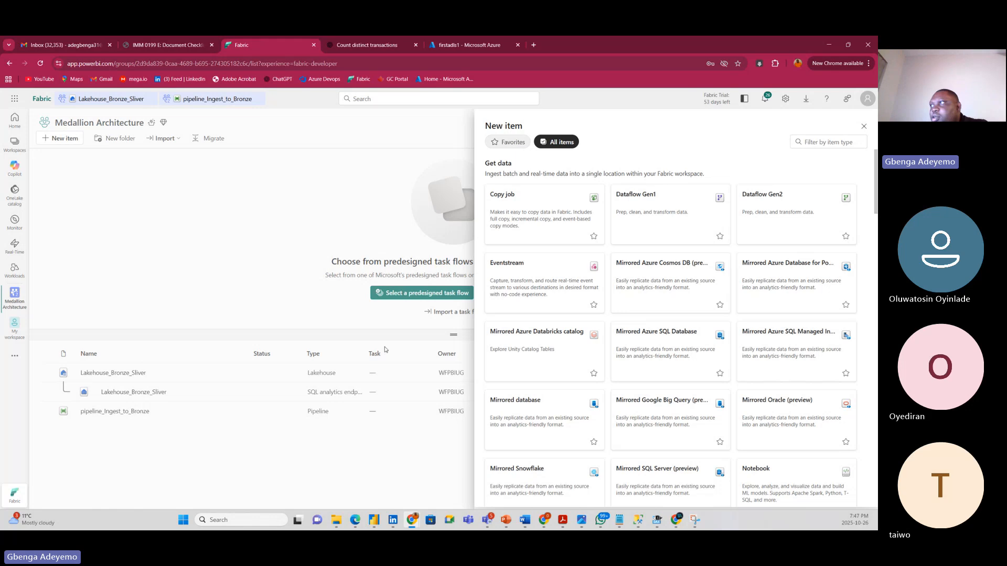
{"action": "left_click", "coordinate": [816, 141]}
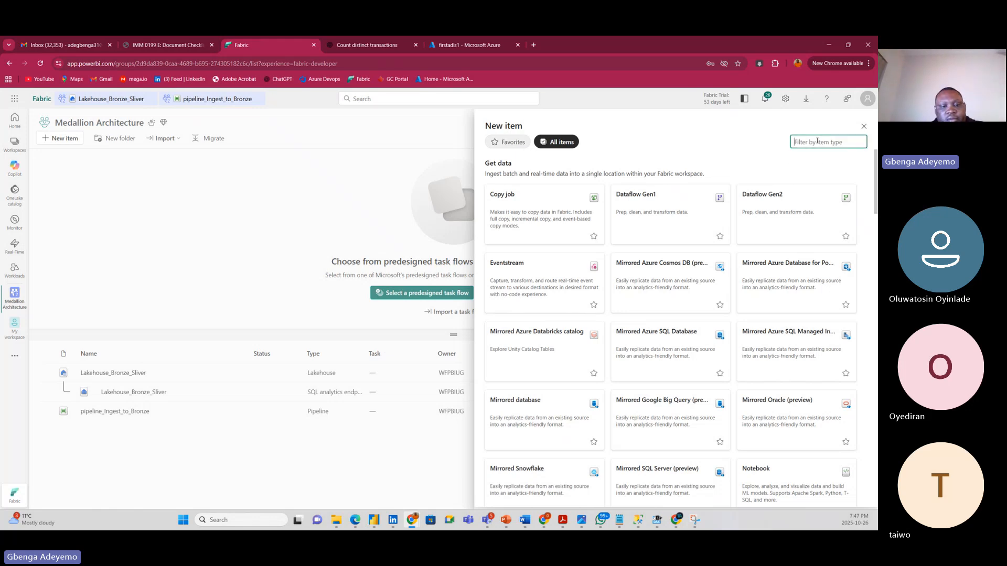
{"action": "type", "text": "gen2"}
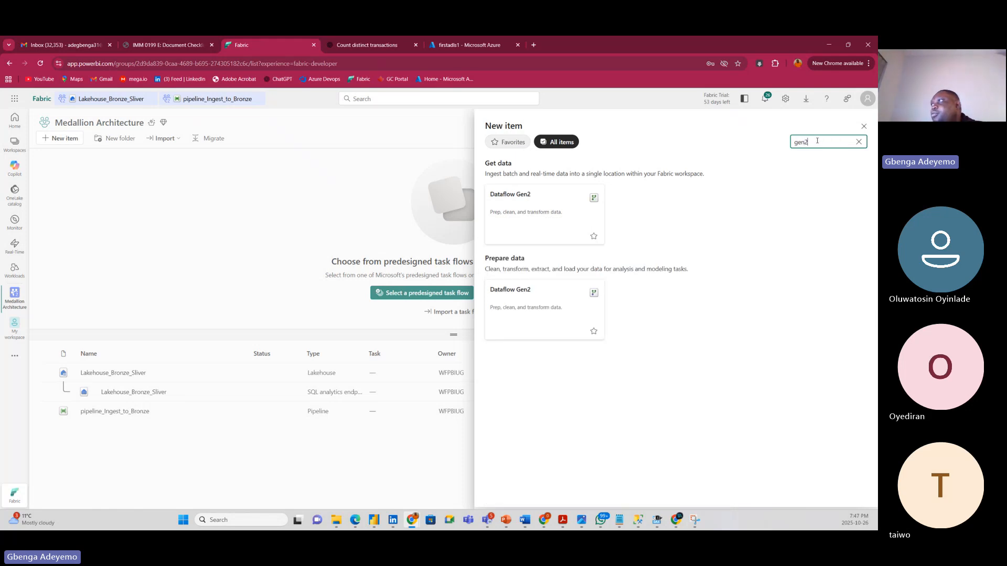
{"action": "left_click", "coordinate": [538, 194]}
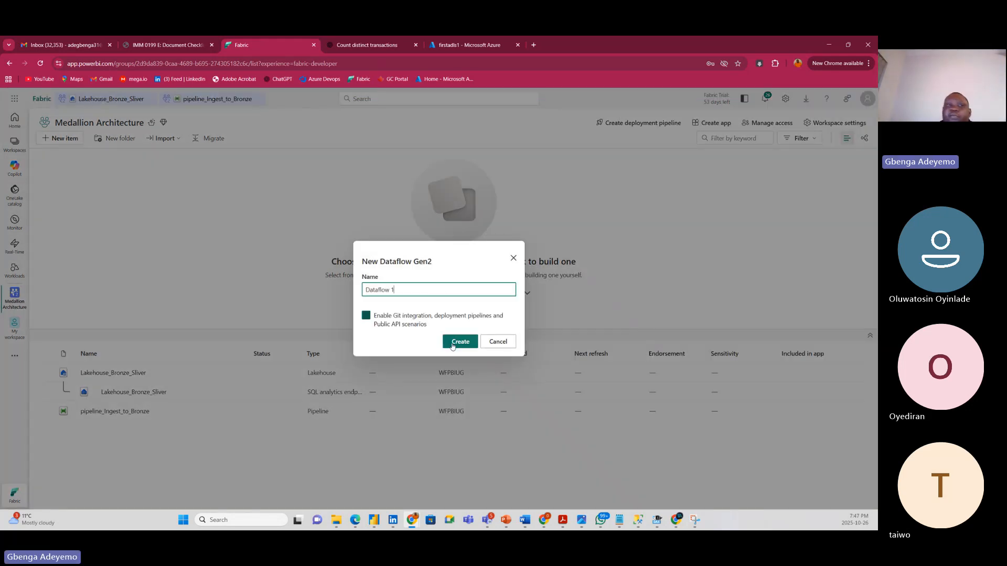
Name the dataflow Dataflow_bronze_to_Sliver and switch off Git integration.
{"action": "left_click", "coordinate": [402, 286]}
{"action": "key", "text": "BackSpace"}
{"action": "key", "text": "BackSpace"}
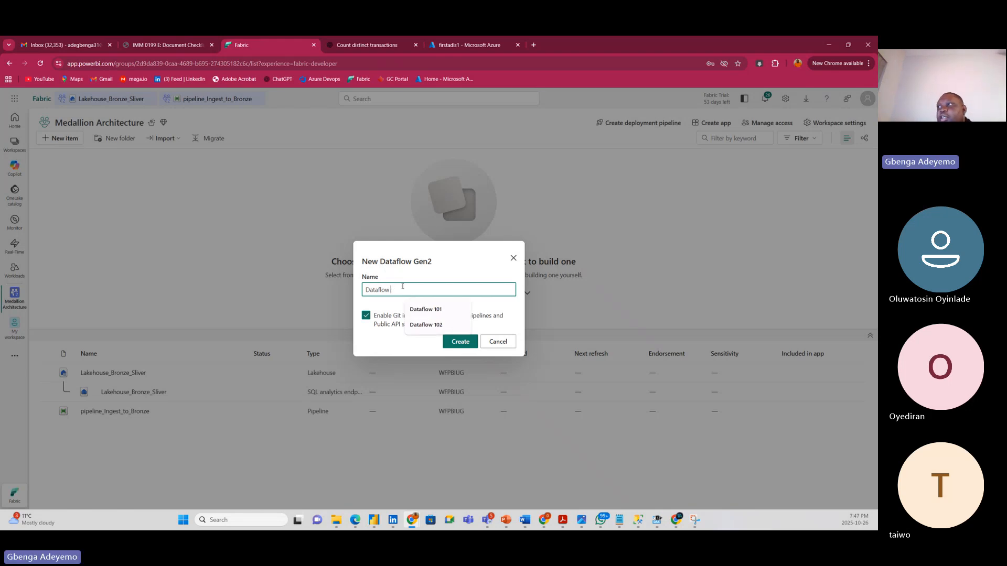
{"action": "type", "text": "_bronze_to_Sliver"}
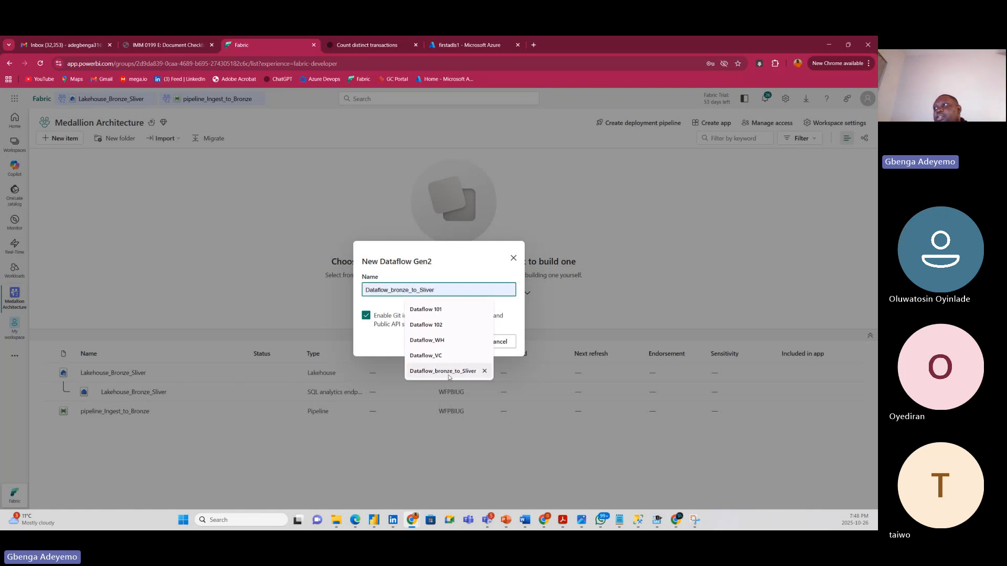
{"action": "left_click", "coordinate": [442, 371]}
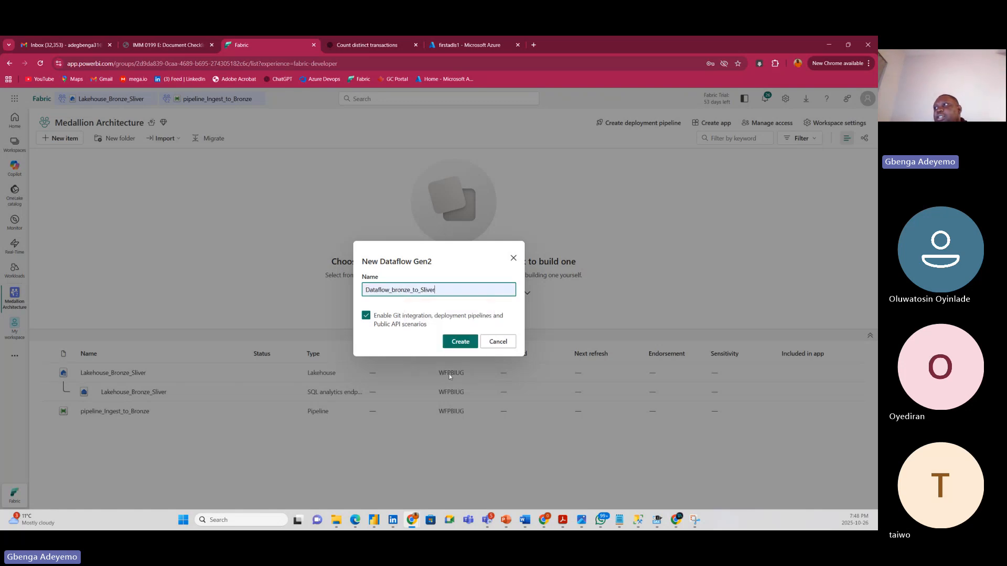
{"action": "left_click", "coordinate": [366, 316]}
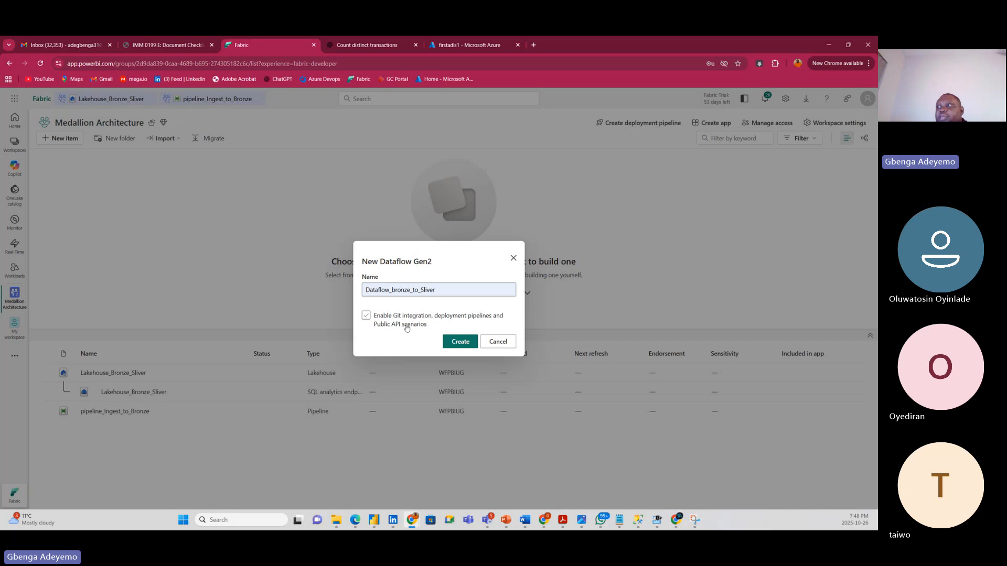
{"action": "left_click", "coordinate": [383, 321]}
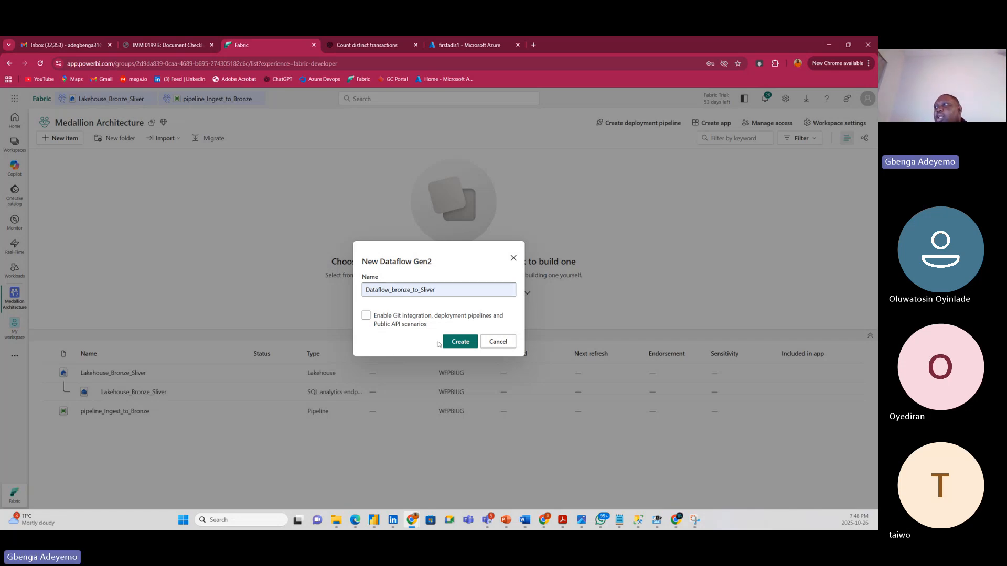
Create Dataflow_bronze_to_Sliver and open Get data's More... list of data sources.
{"action": "left_click", "coordinate": [458, 343]}
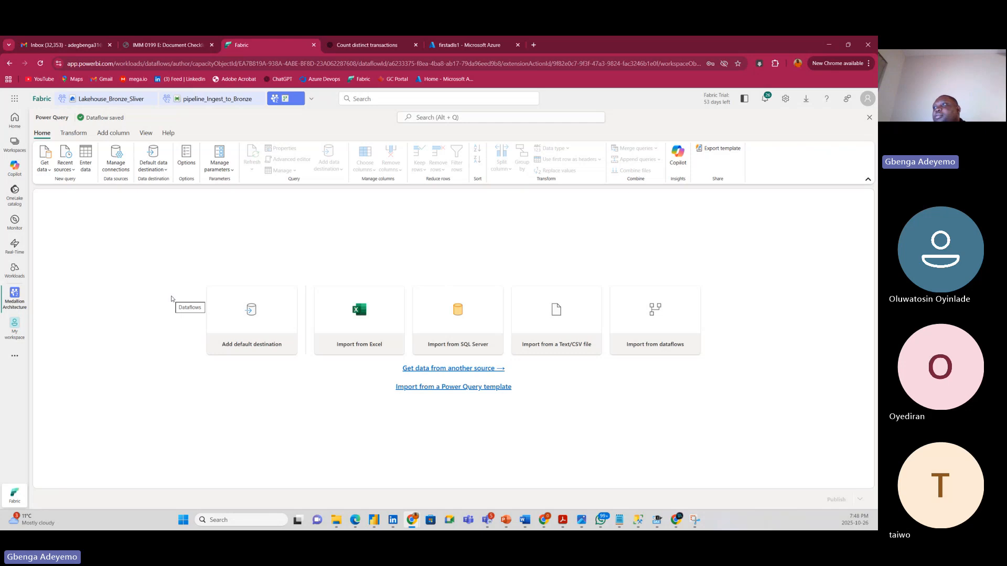
{"action": "left_click", "coordinate": [46, 171]}
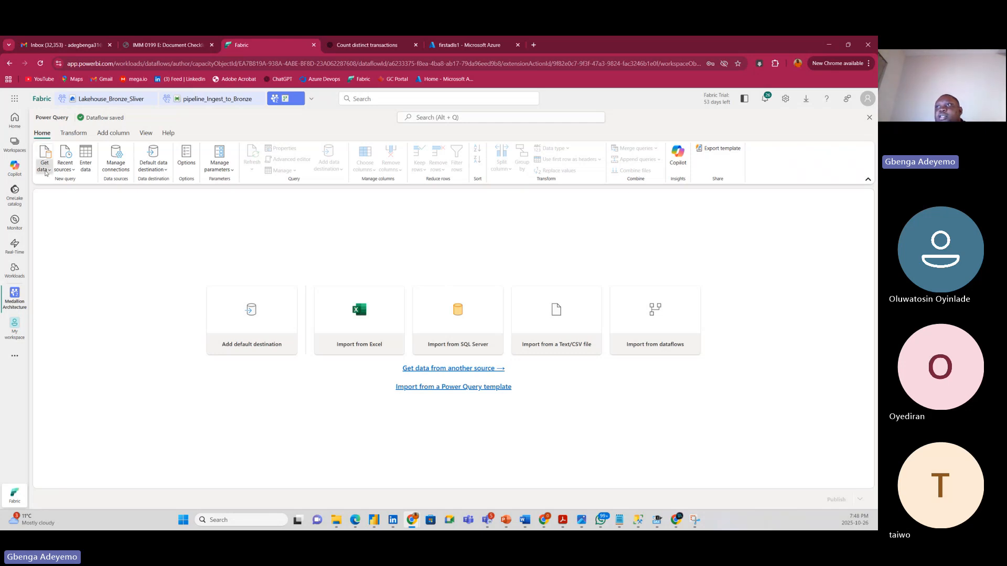
{"action": "left_click", "coordinate": [163, 215]}
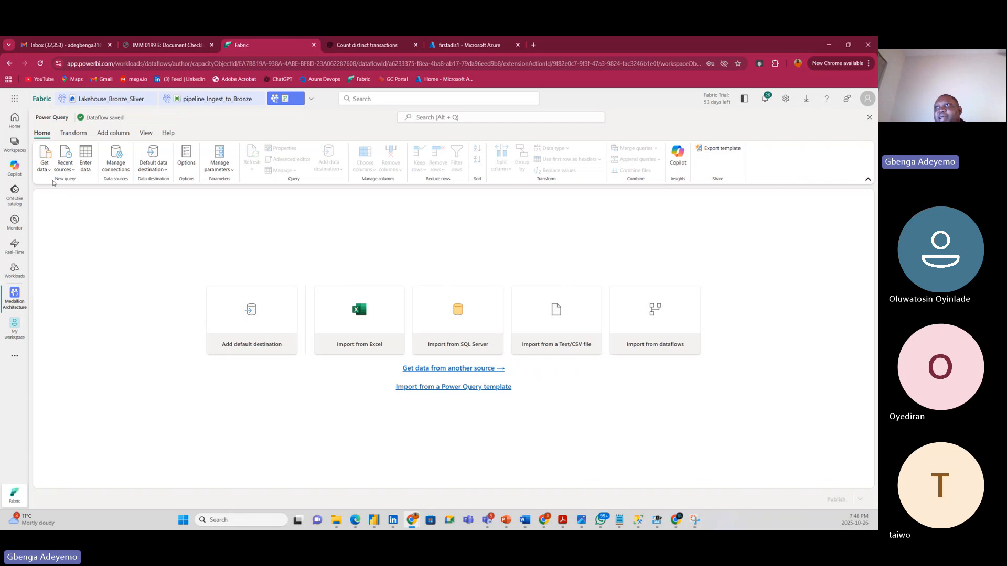
{"action": "left_click", "coordinate": [45, 167]}
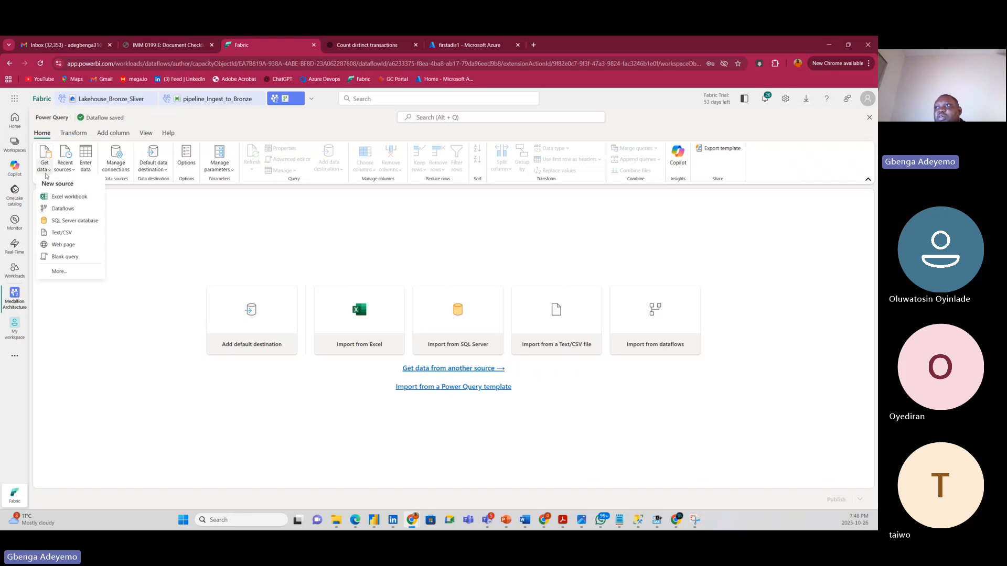
{"action": "left_click", "coordinate": [74, 272]}
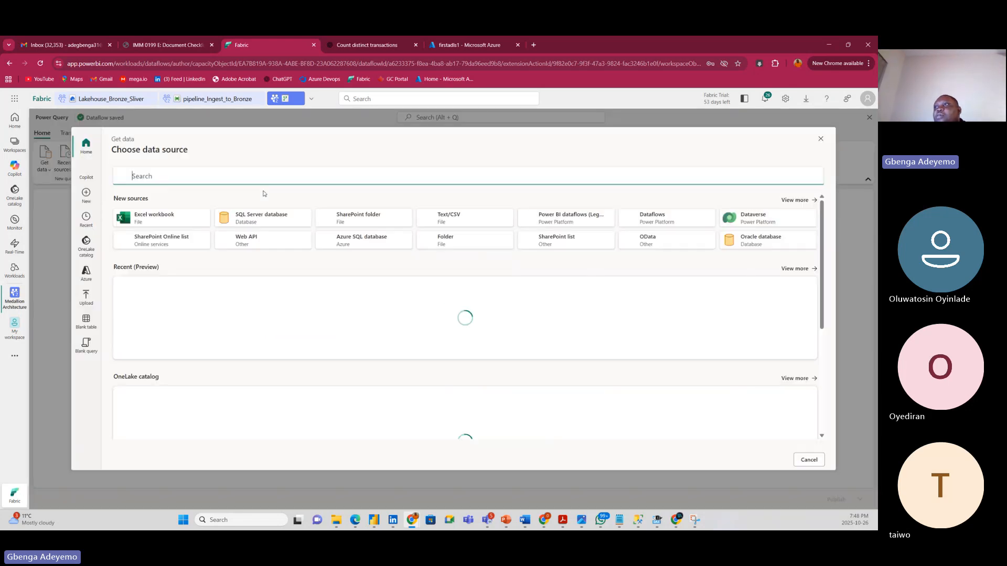
From the OneLake catalog, open Lakehouse_Bronze_Sliver and tick Sales_Data_bronze under Files > Bronze.
{"action": "left_click", "coordinate": [91, 254]}
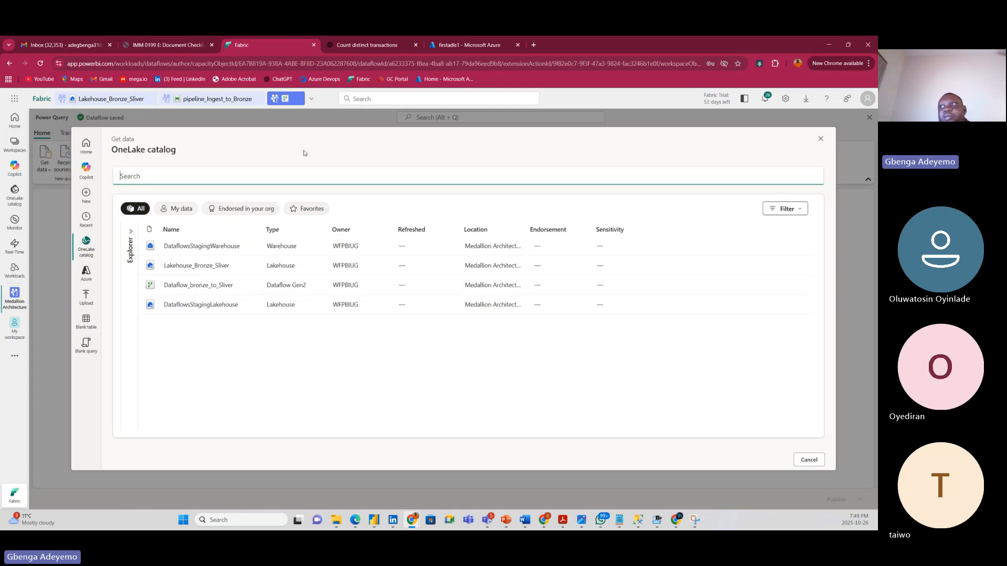
{"action": "left_click", "coordinate": [191, 267]}
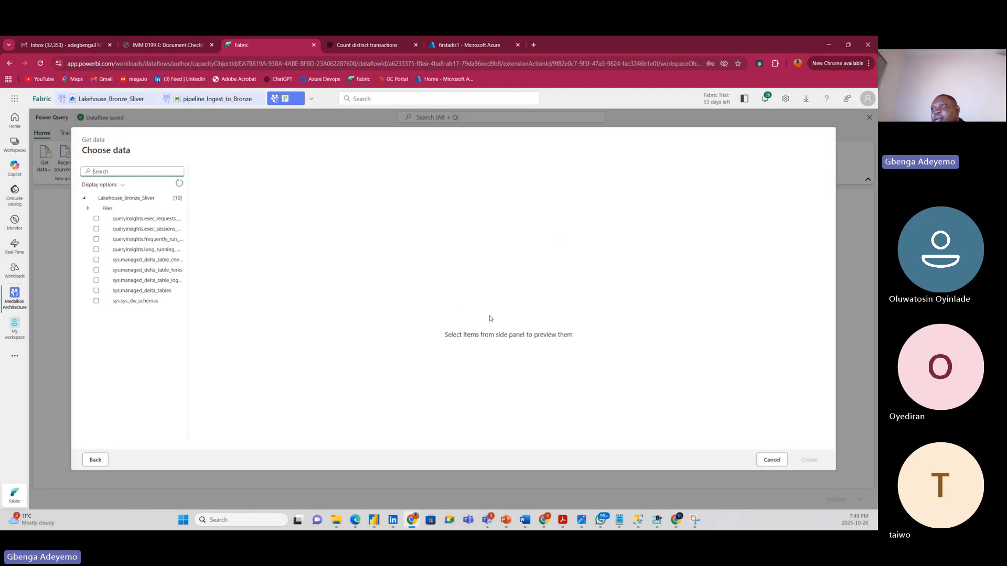
{"action": "left_click", "coordinate": [86, 209]}
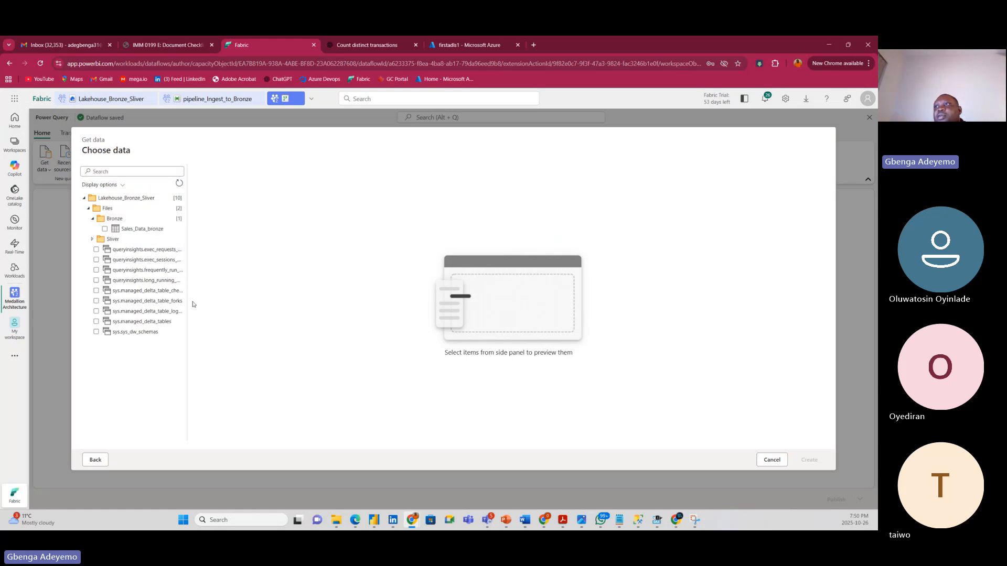
{"action": "left_click", "coordinate": [137, 229]}
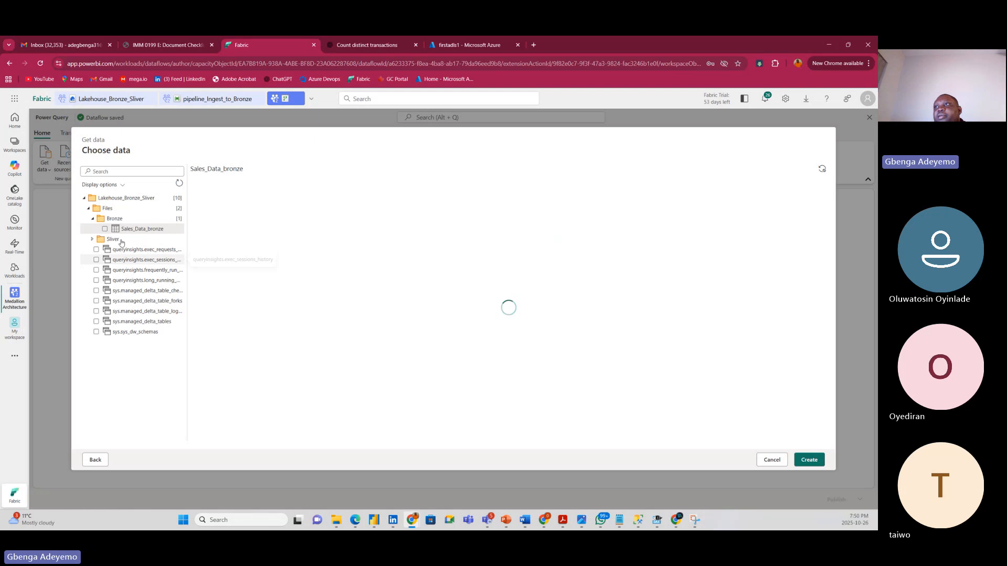
{"action": "left_click", "coordinate": [104, 229]}
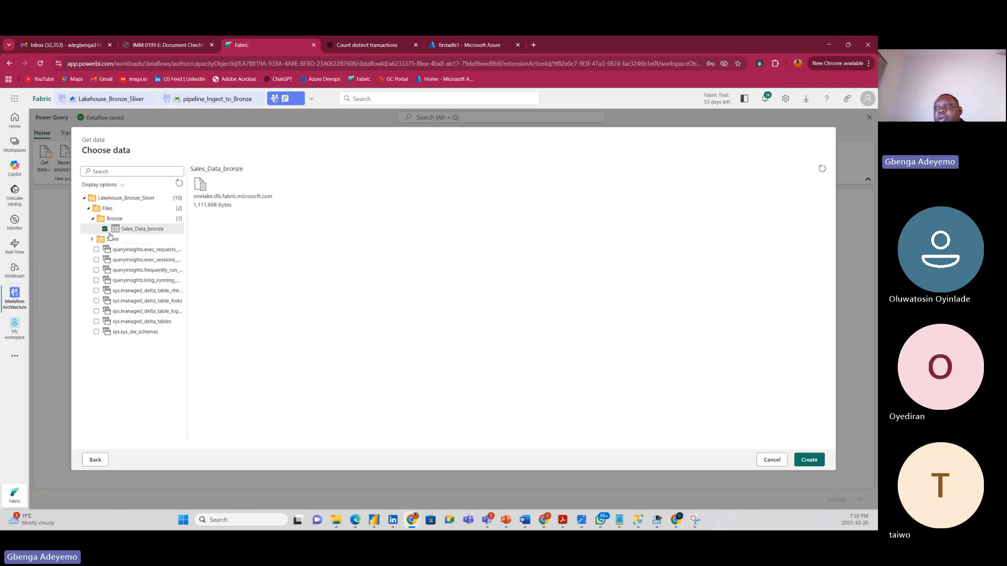
Create the Sales_Data_bronze query and inspect its 16 columns and quality profiles.
{"action": "left_click", "coordinate": [813, 461]}
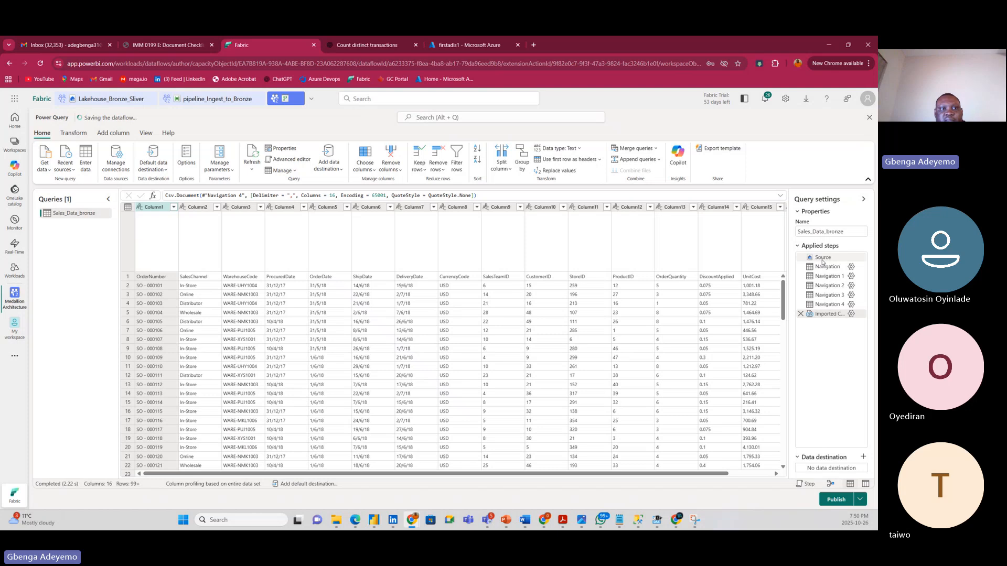
{"action": "mouse_move", "coordinate": [823, 260]}
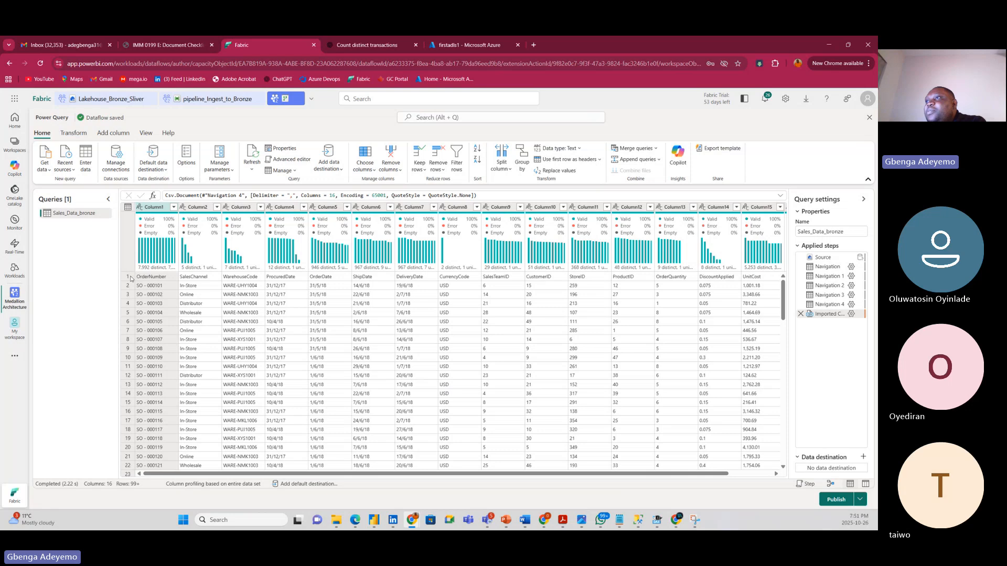
Promote Sales_Data_bronze's first row to headers like OrderNumber and SalesChannel, with column types applied.
{"action": "left_click", "coordinate": [130, 278]}
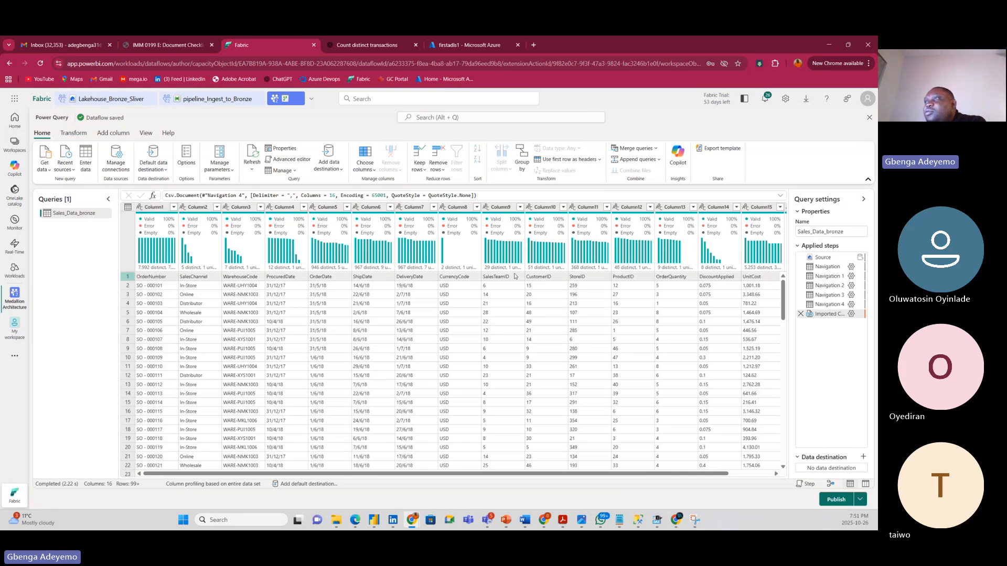
{"action": "mouse_move", "coordinate": [281, 234]}
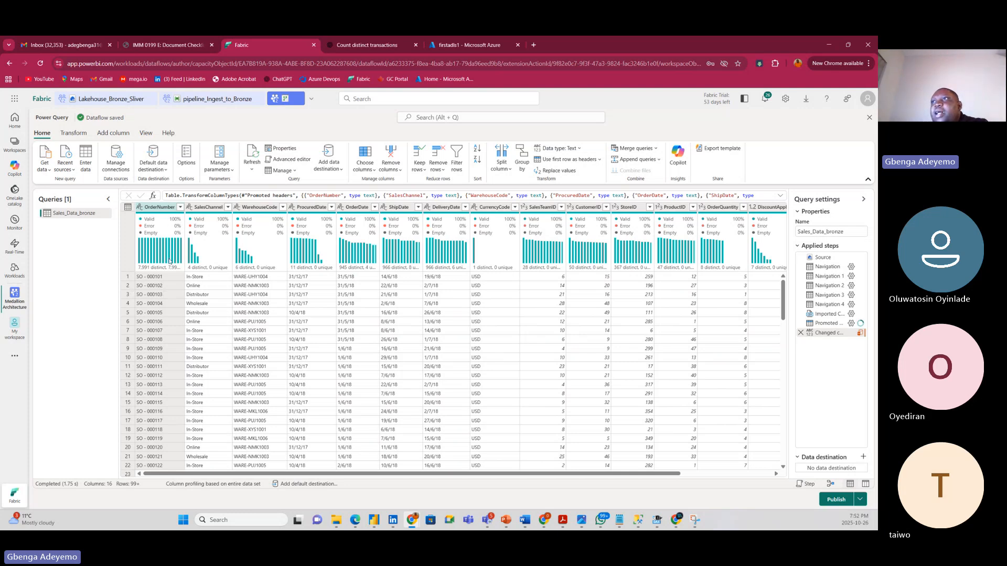
{"action": "mouse_move", "coordinate": [169, 260]}
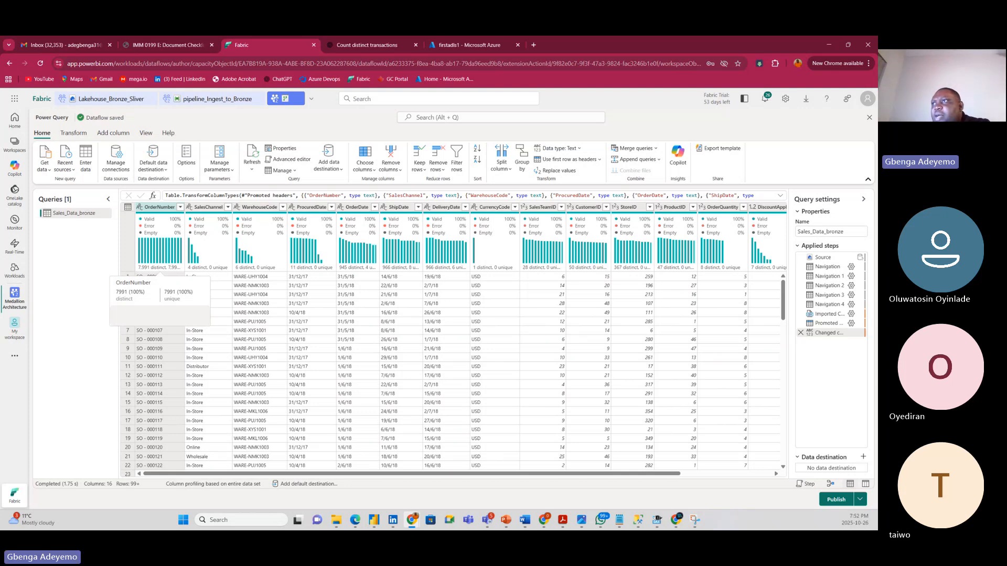
Profile the entire dataset, toggle the details-pane column profile, and widen OrderNumber to show 7,991 distinct, 7,991 unique.
{"action": "left_click", "coordinate": [200, 484]}
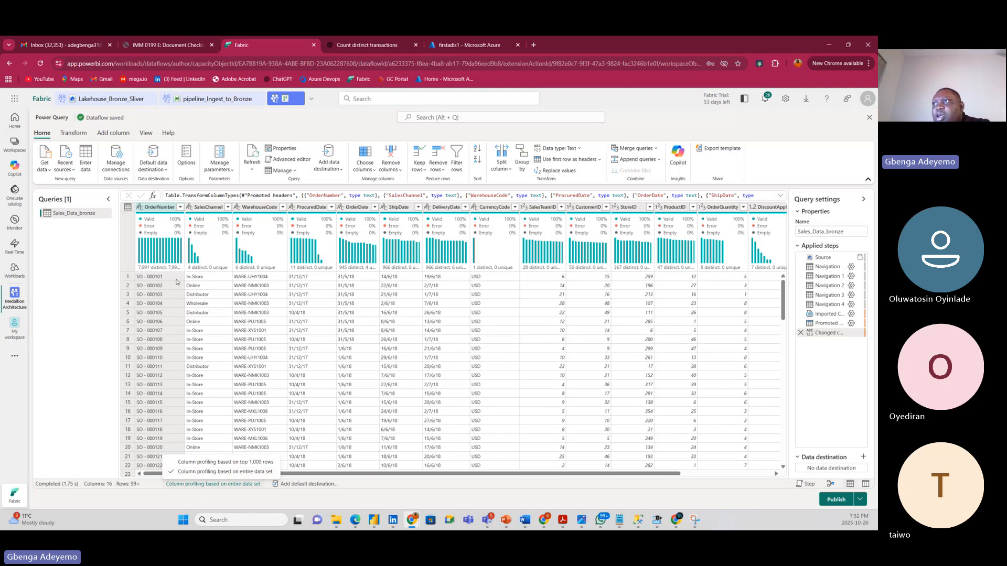
{"action": "left_click", "coordinate": [154, 135]}
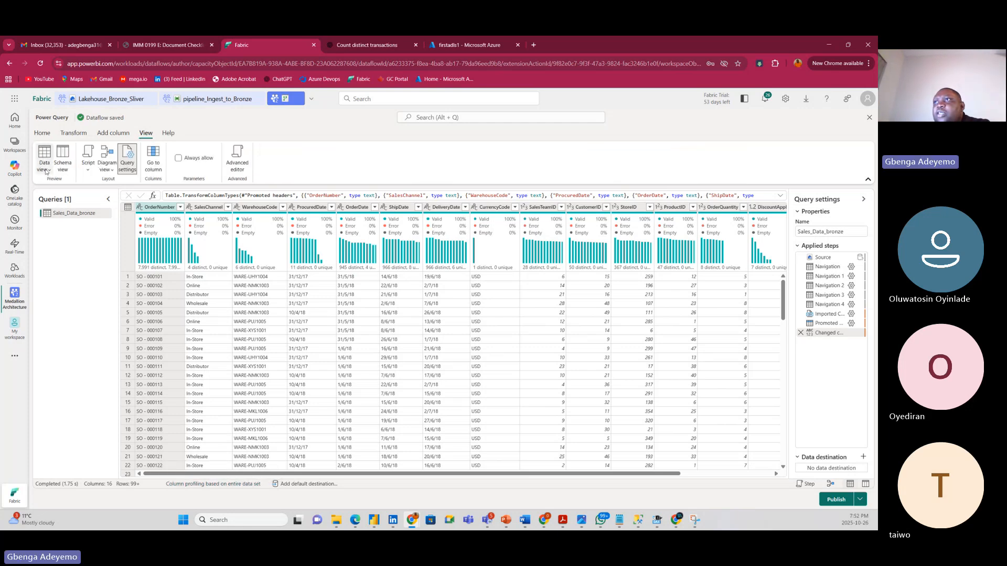
{"action": "left_click", "coordinate": [46, 171]}
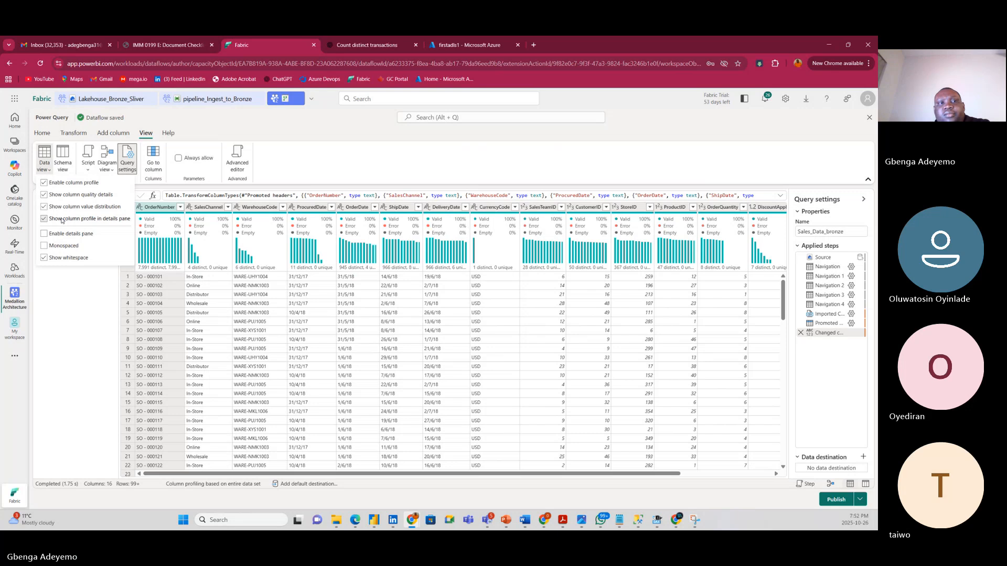
{"action": "left_click", "coordinate": [61, 219]}
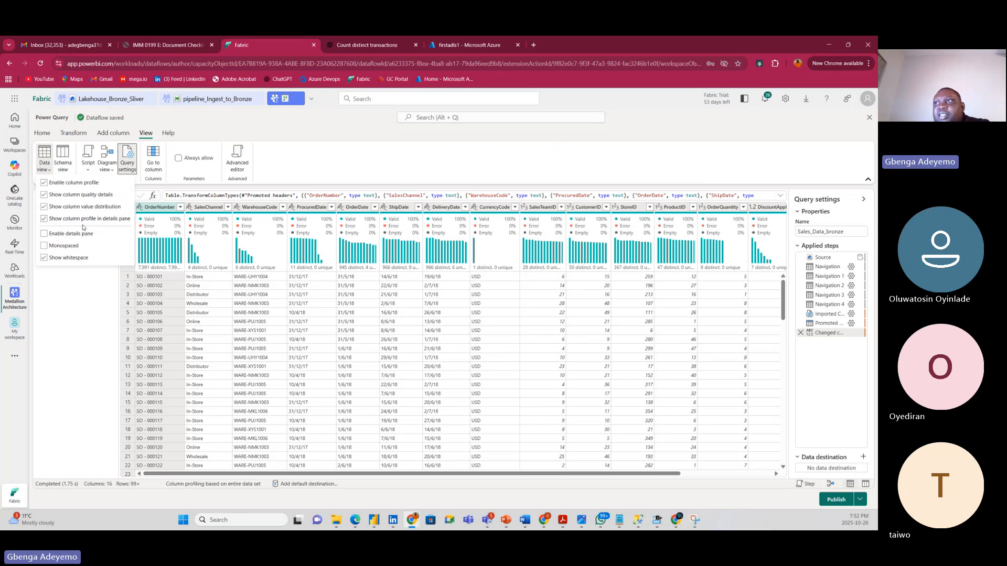
{"action": "left_click", "coordinate": [81, 311]}
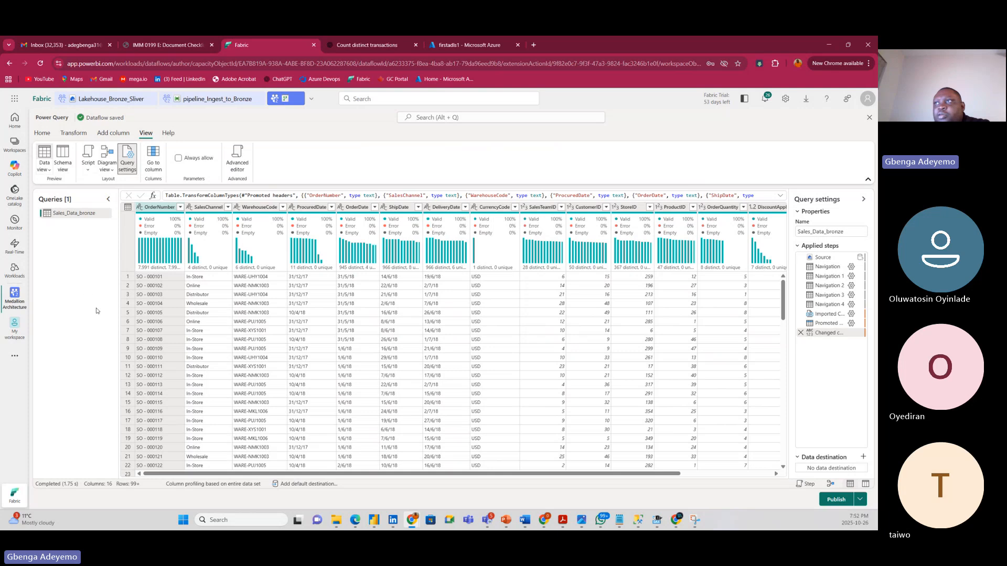
{"action": "double_click", "coordinate": [184, 208]}
{"action": "left_click_drag", "start_coordinate": [202, 208], "coordinate": [213, 207]}
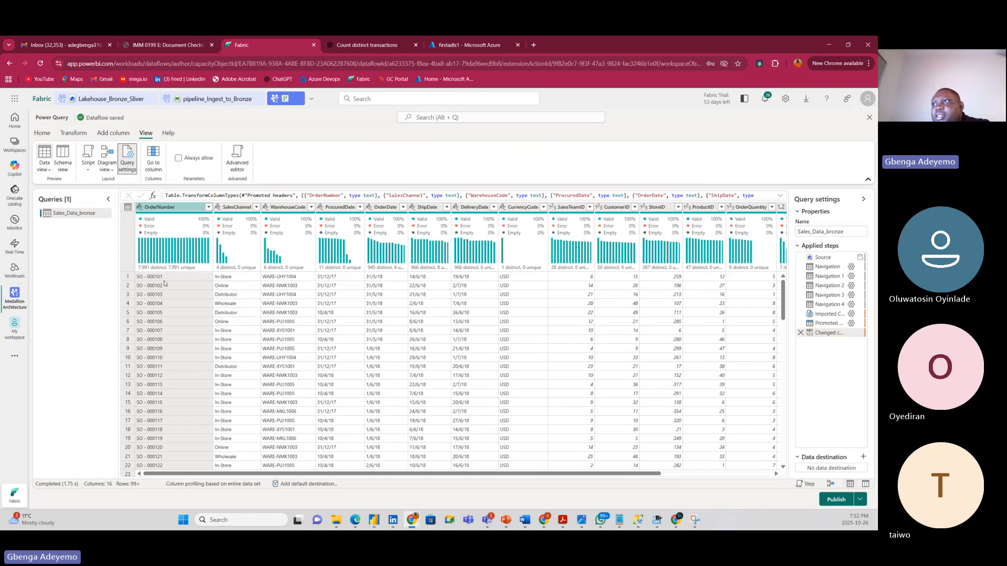
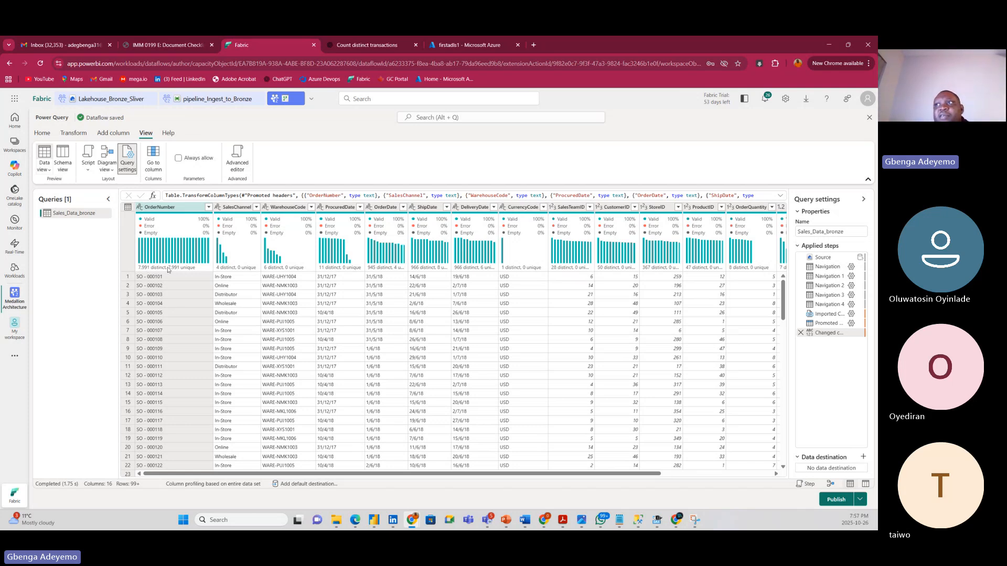
Compare the WarehouseCode, ProcuredDate and OrderDate columns in the Sales_Data_bronze preview.
{"action": "mouse_move", "coordinate": [167, 269]}
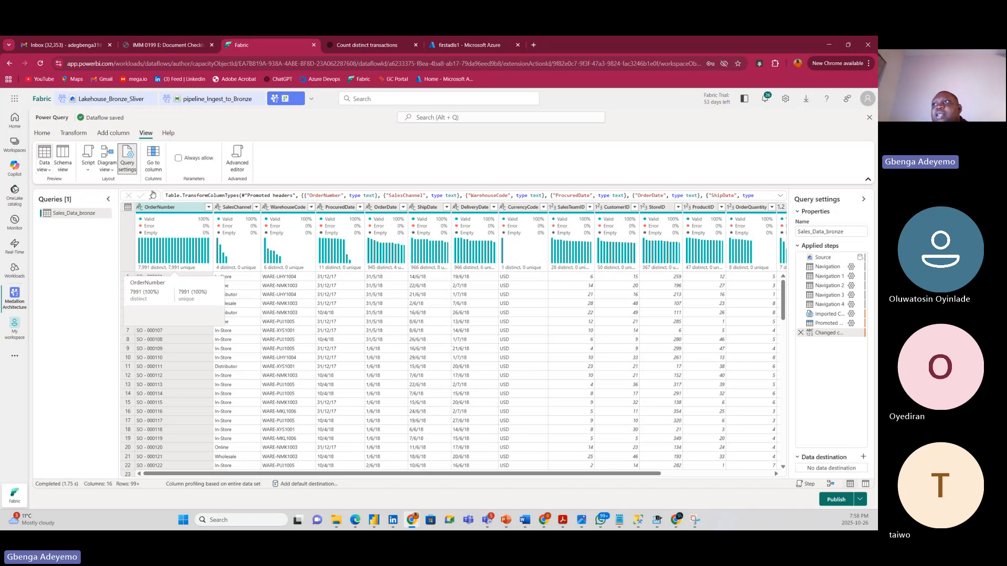
{"action": "mouse_move", "coordinate": [156, 218]}
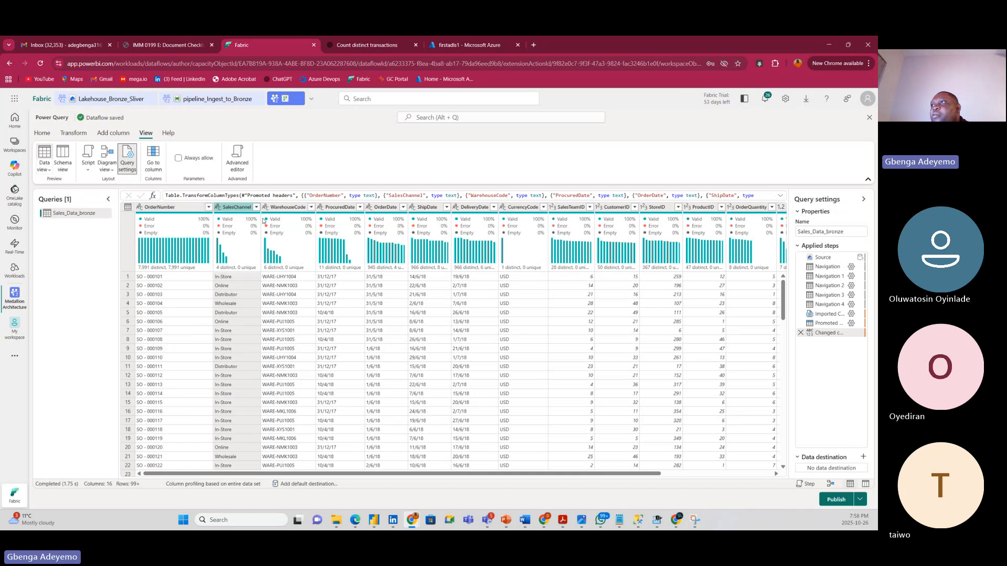
{"action": "left_click", "coordinate": [286, 207]}
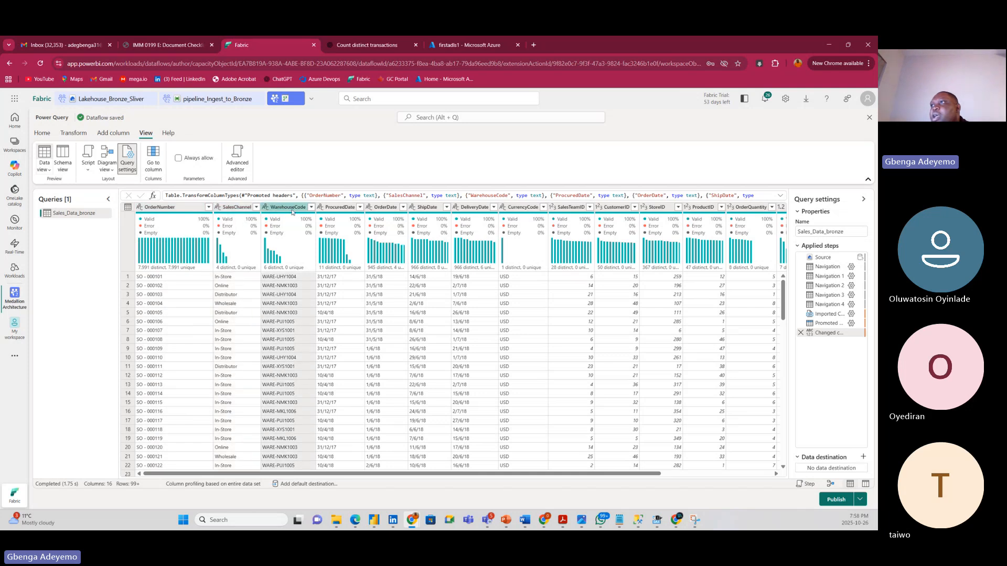
{"action": "left_click", "coordinate": [341, 208]}
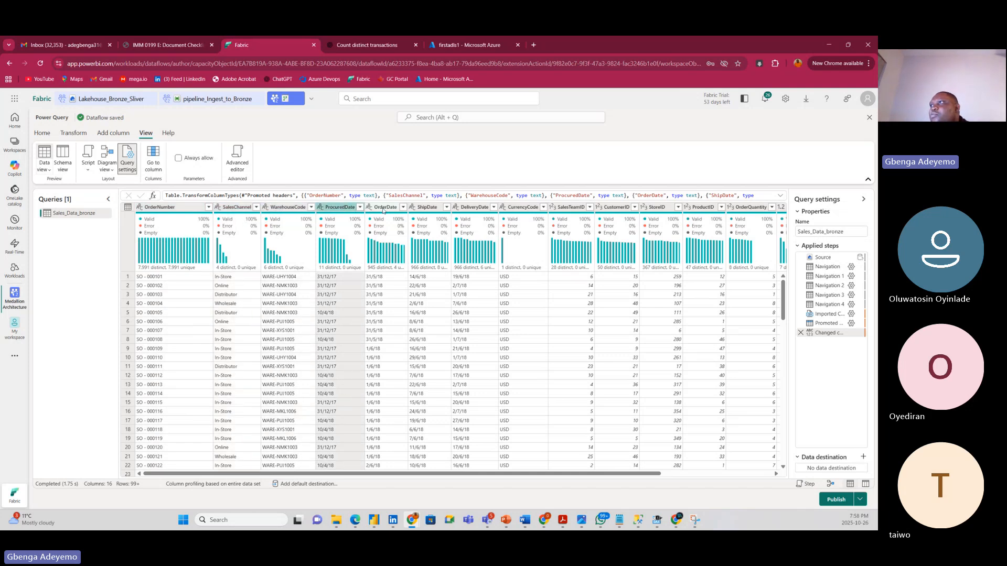
{"action": "left_click", "coordinate": [385, 208]}
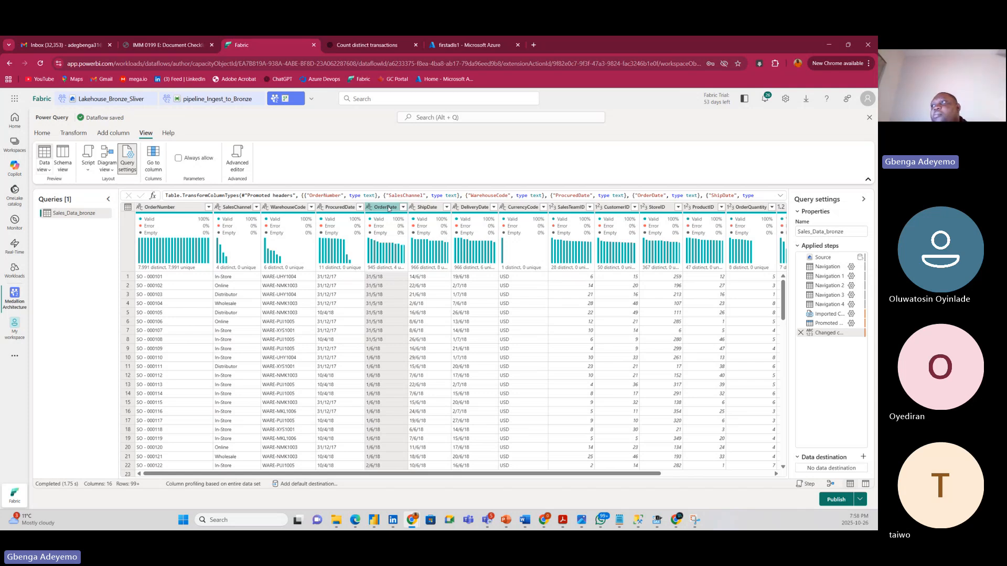
{"action": "left_click", "coordinate": [334, 207]}
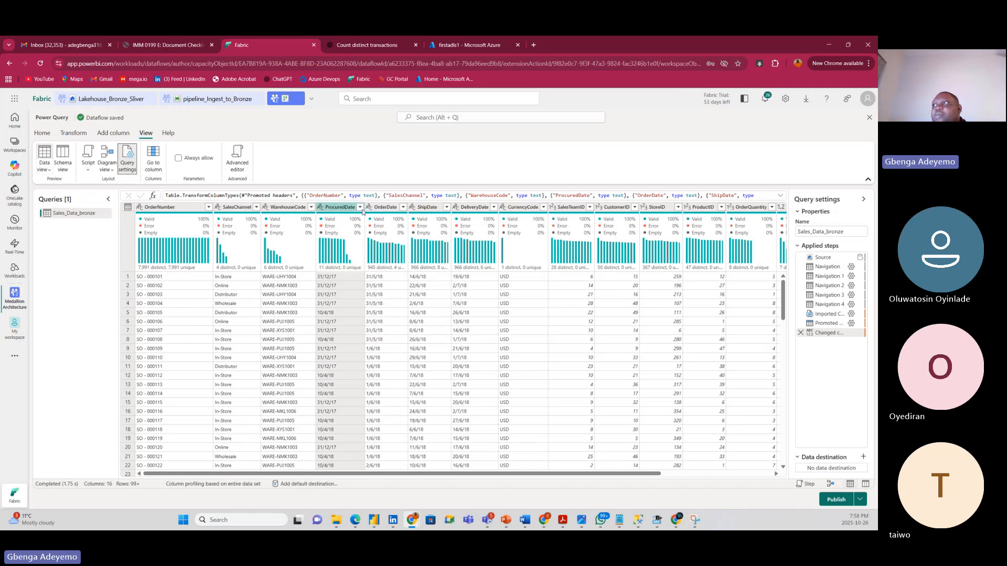
{"action": "left_click", "coordinate": [380, 210]}
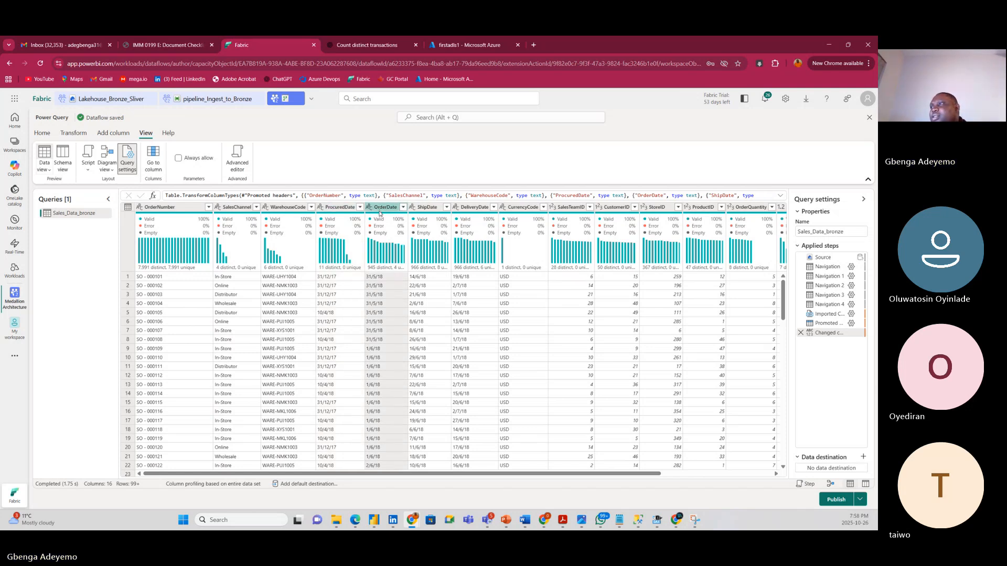
Change ProcuredDate to the Date type, replacing its existing type conversion.
{"action": "left_click", "coordinate": [321, 213]}
{"action": "left_click", "coordinate": [321, 209]}
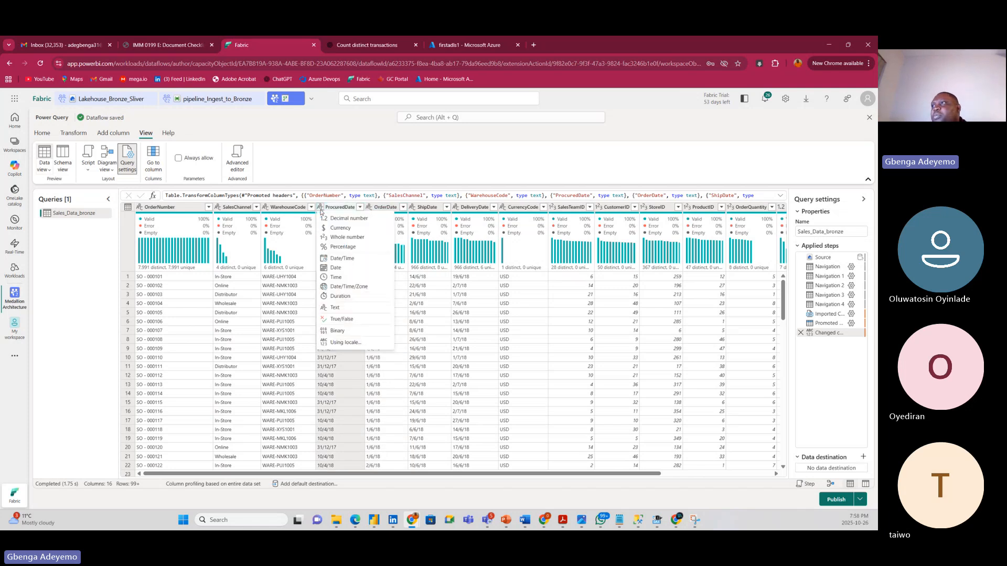
{"action": "left_click", "coordinate": [345, 268]}
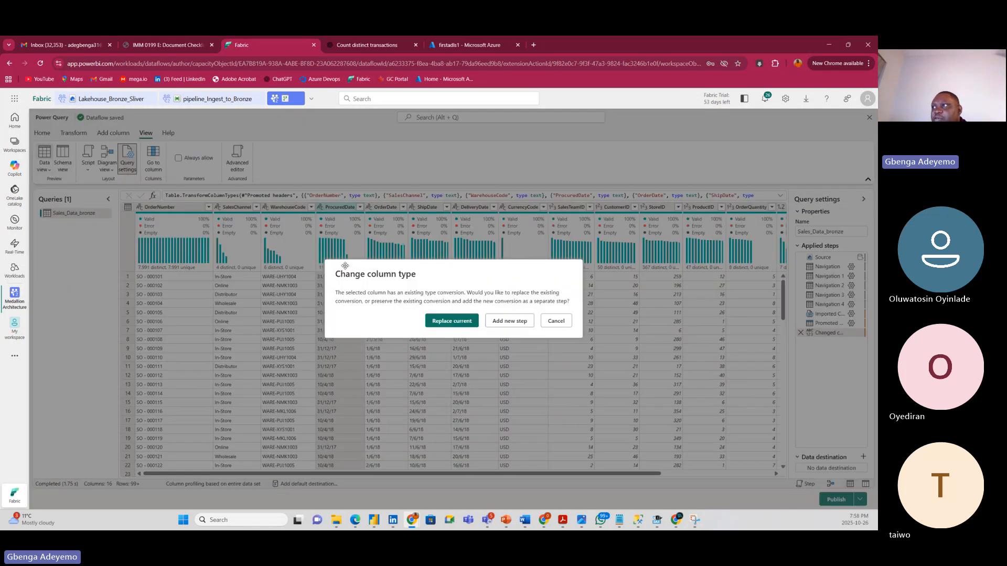
{"action": "left_click", "coordinate": [444, 322]}
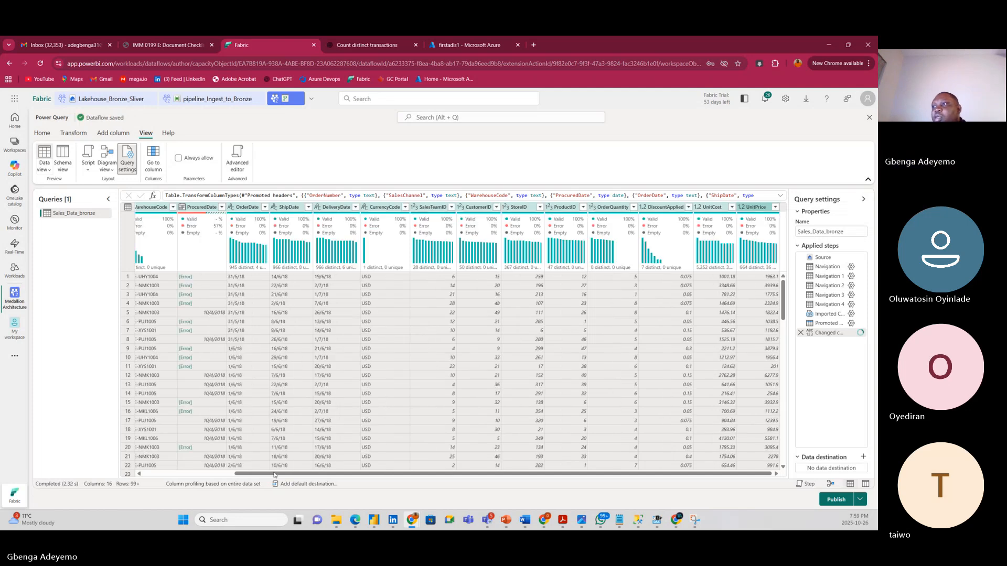
{"action": "left_click_drag", "start_coordinate": [292, 474], "coordinate": [154, 476]}
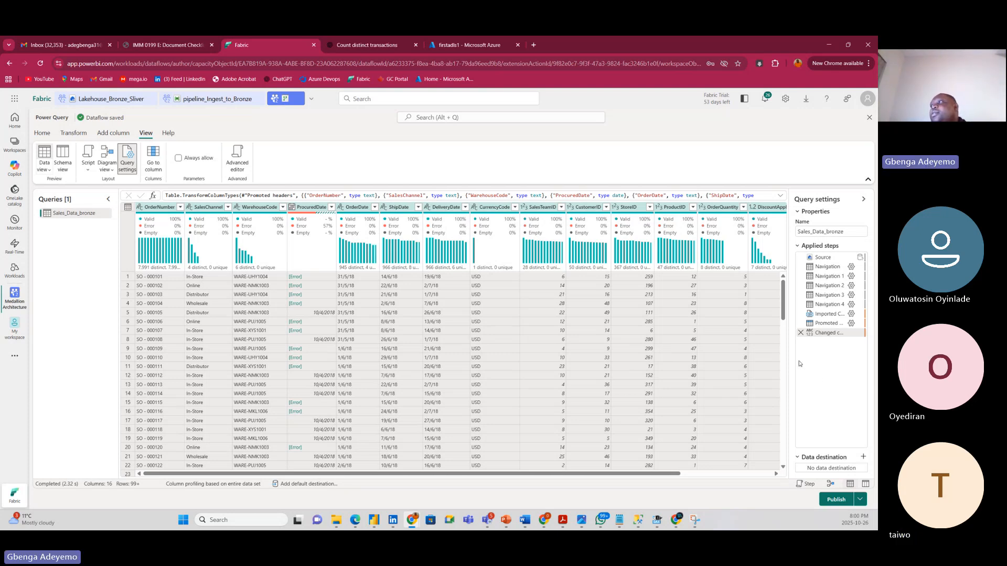
Delete the Changed column type step so Promoted headers is last and ProcuredDate is 100% valid.
{"action": "right_click", "coordinate": [803, 333]}
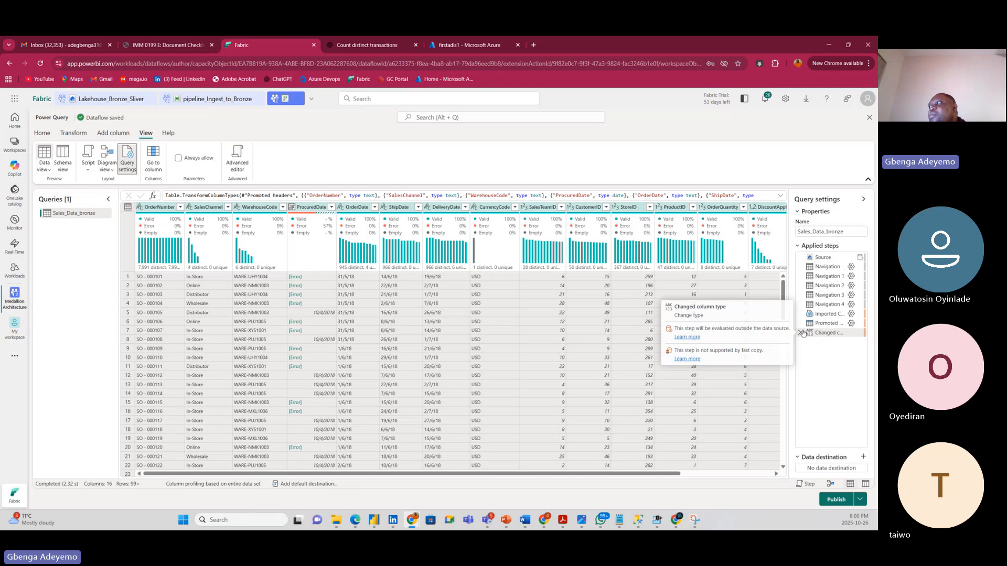
{"action": "left_click", "coordinate": [803, 358]}
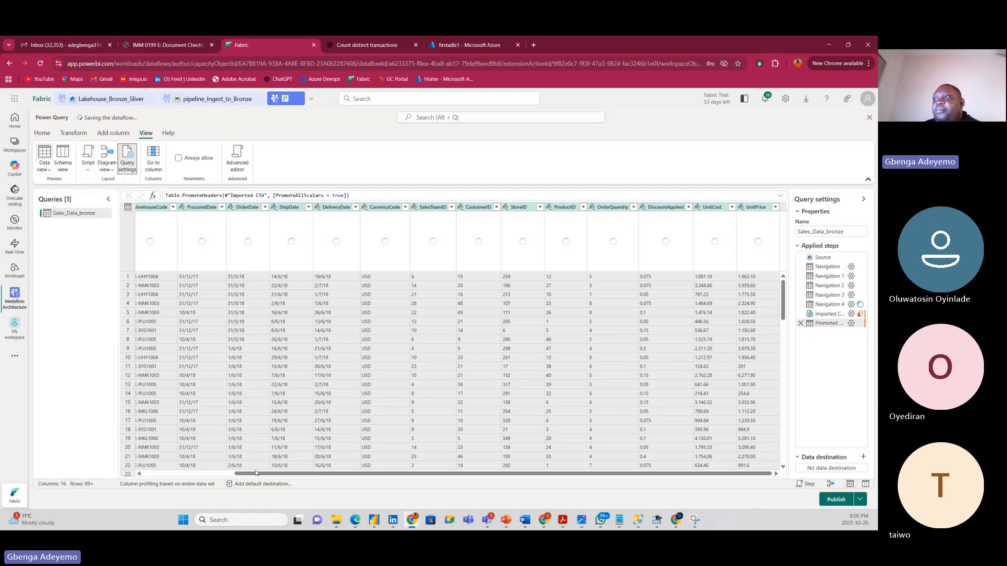
{"action": "left_click_drag", "start_coordinate": [271, 471], "coordinate": [177, 483]}
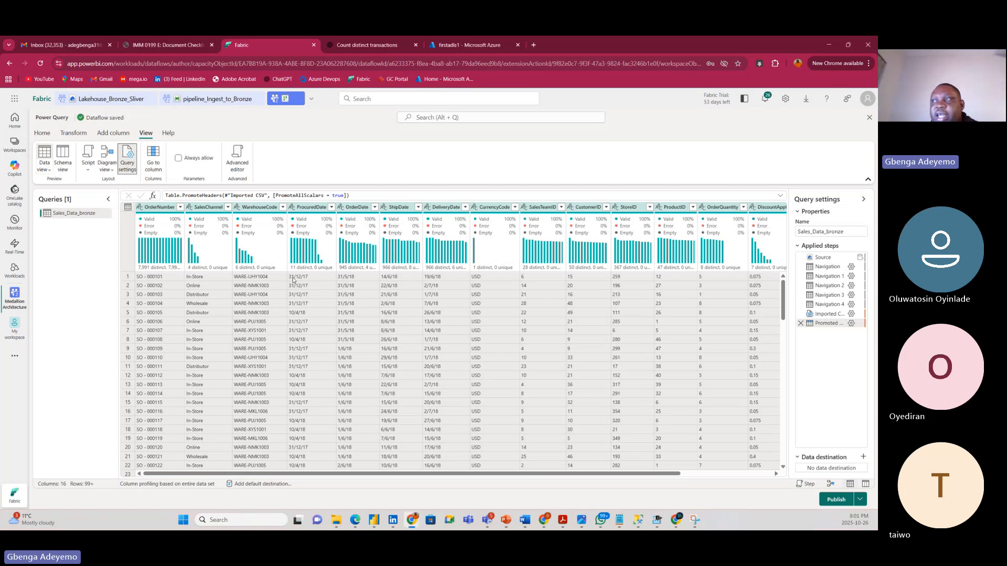
{"action": "scroll", "coordinate": [294, 278], "scroll_direction": "right", "scroll_amount": 3}
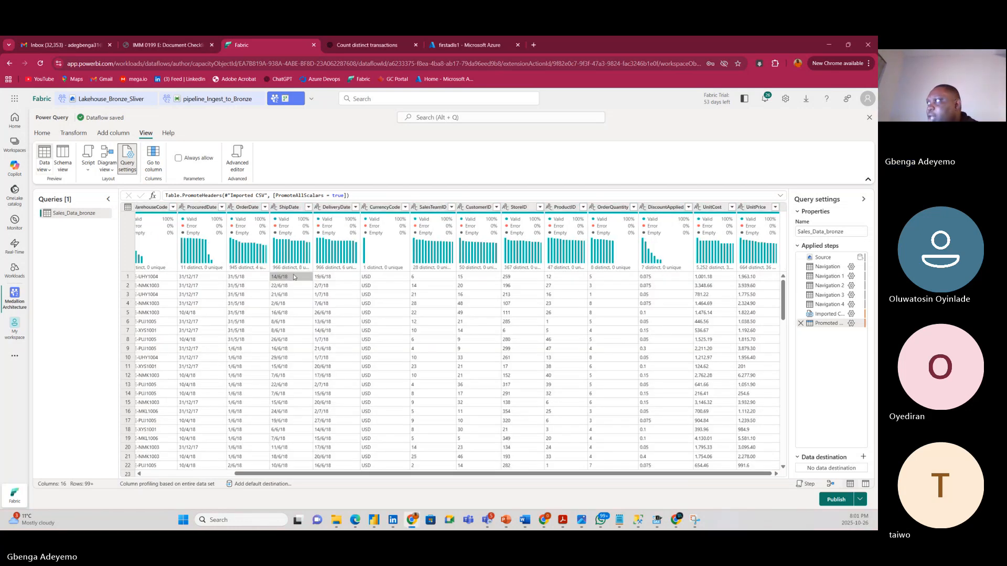
{"action": "left_click", "coordinate": [275, 208]}
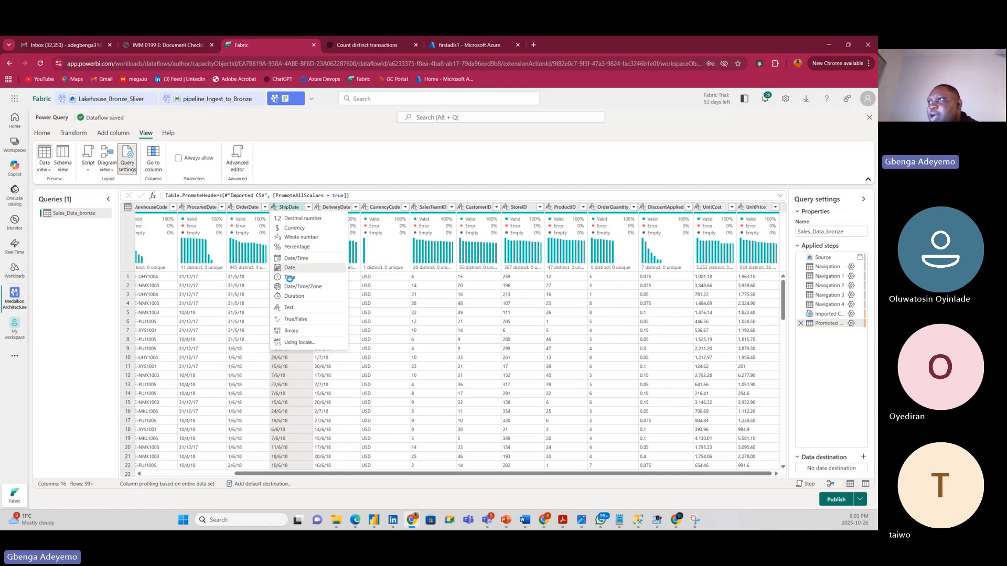
{"action": "left_click", "coordinate": [292, 268]}
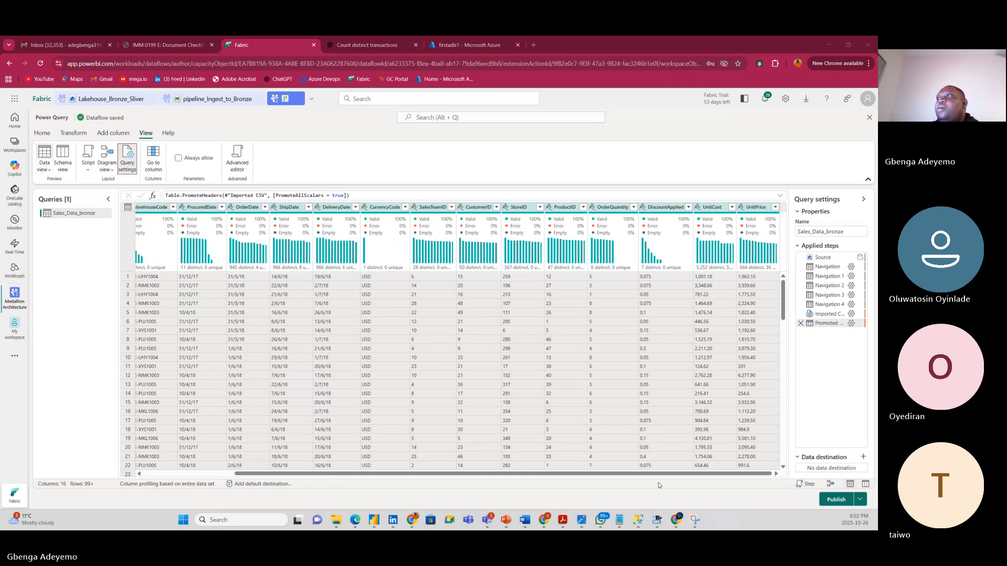
{"action": "left_click", "coordinate": [193, 210]}
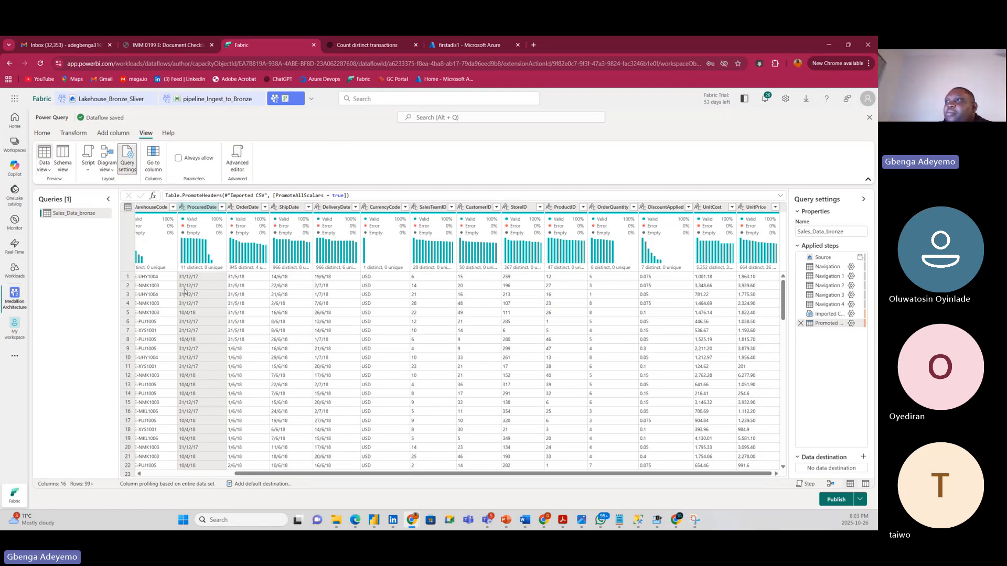
{"action": "right_click", "coordinate": [196, 208]}
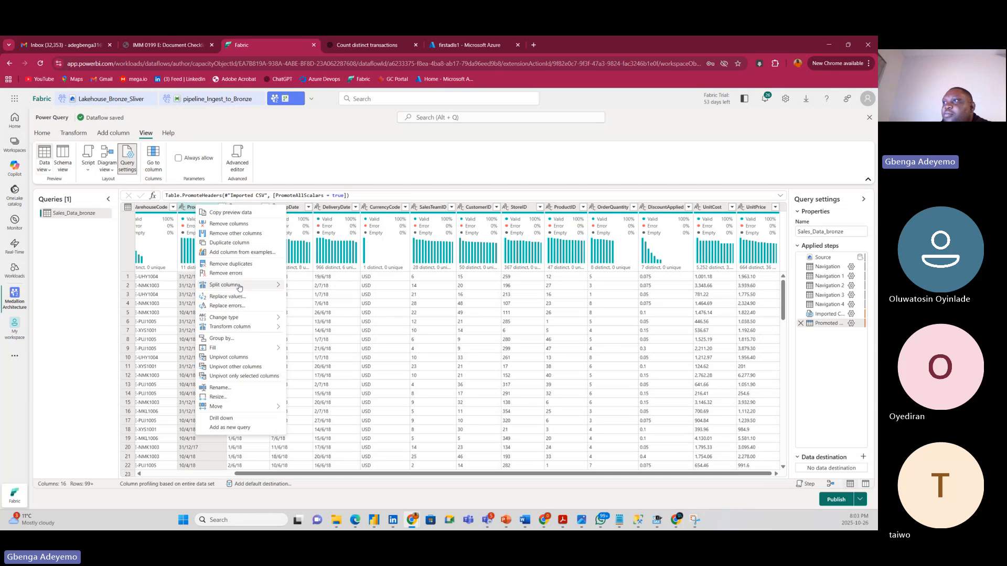
{"action": "mouse_move", "coordinate": [231, 286]}
{"action": "left_click", "coordinate": [310, 288]}
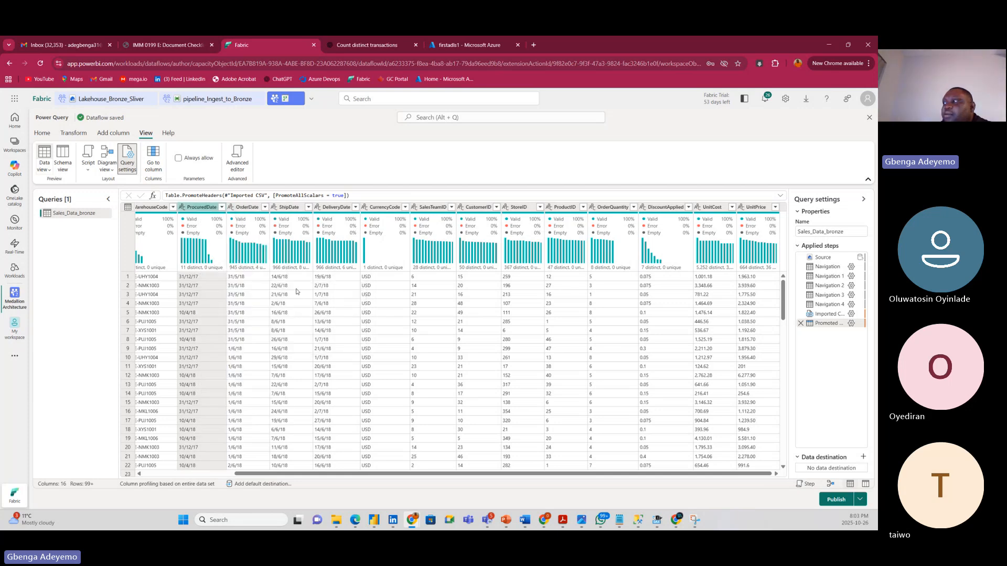
{"action": "left_click", "coordinate": [405, 289]}
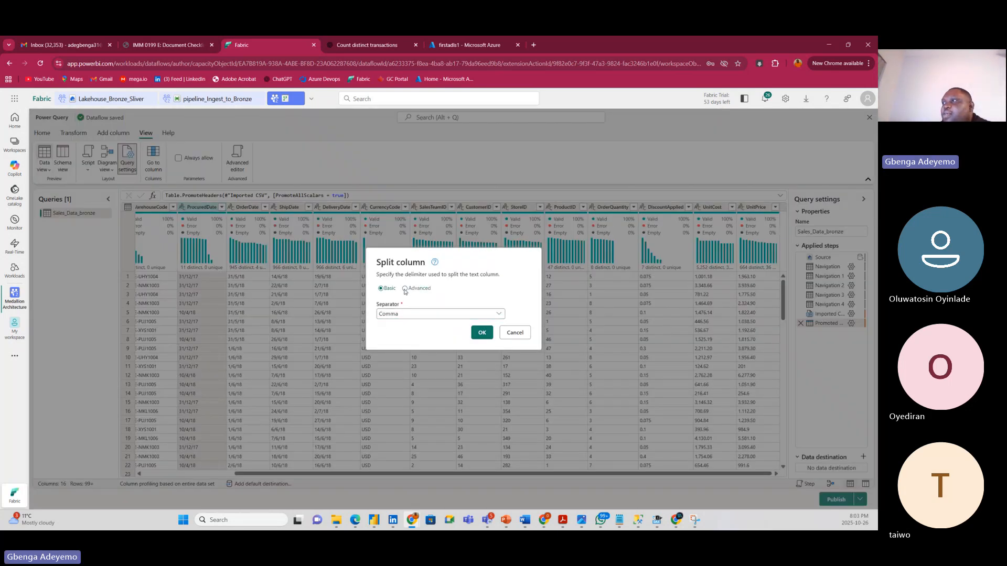
{"action": "left_click", "coordinate": [396, 240]}
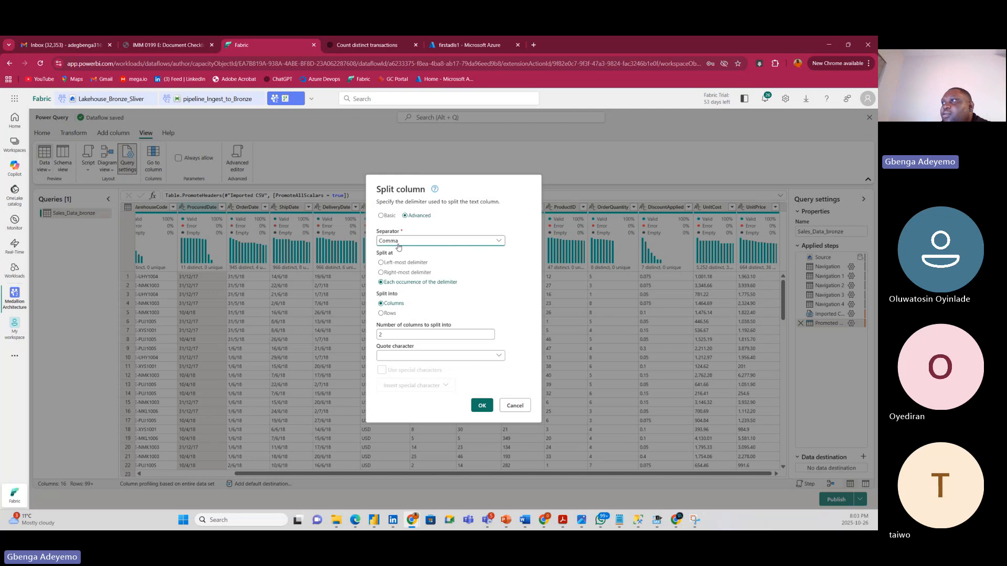
{"action": "left_click", "coordinate": [387, 216]}
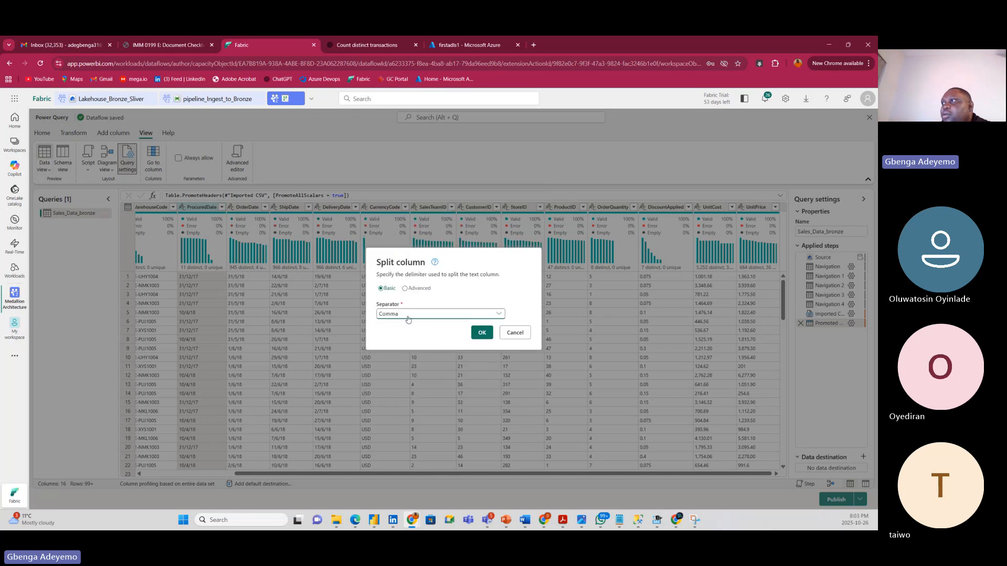
{"action": "left_click", "coordinate": [408, 315]}
{"action": "left_click", "coordinate": [401, 354]}
{"action": "left_click", "coordinate": [388, 318]}
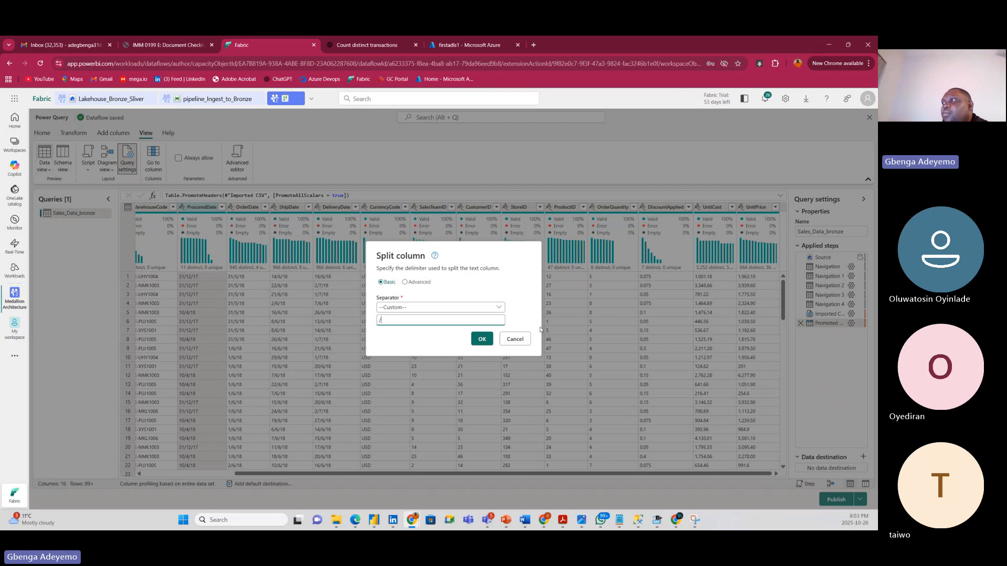
{"action": "left_click", "coordinate": [481, 339]}
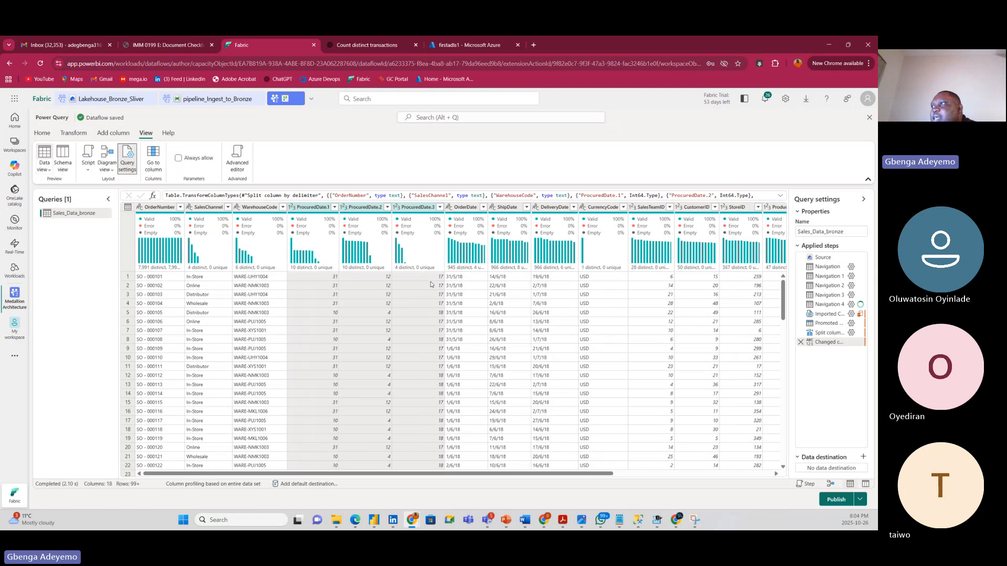
{"action": "left_click", "coordinate": [418, 208]}
{"action": "left_click", "coordinate": [363, 208]}
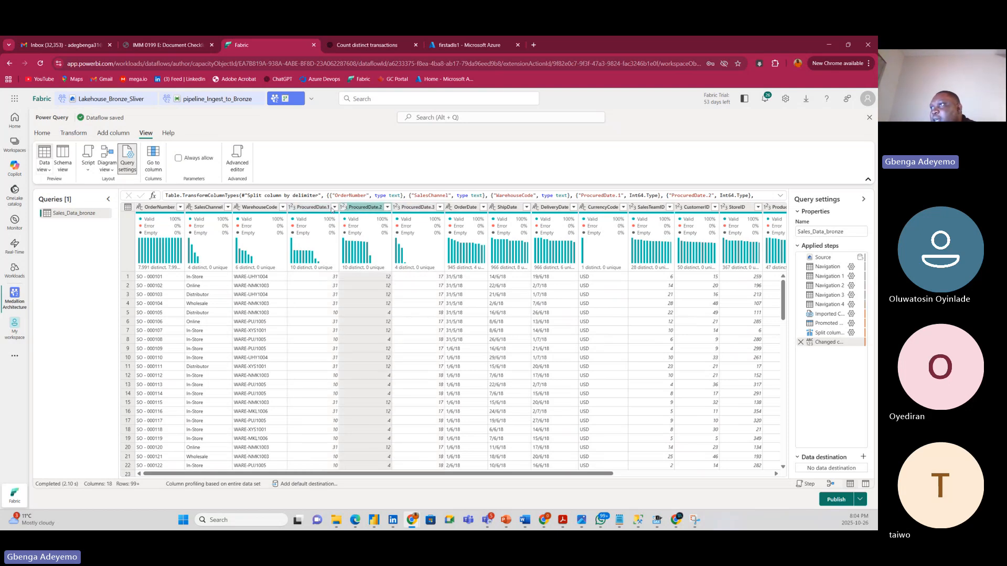
{"action": "left_click", "coordinate": [321, 209]}
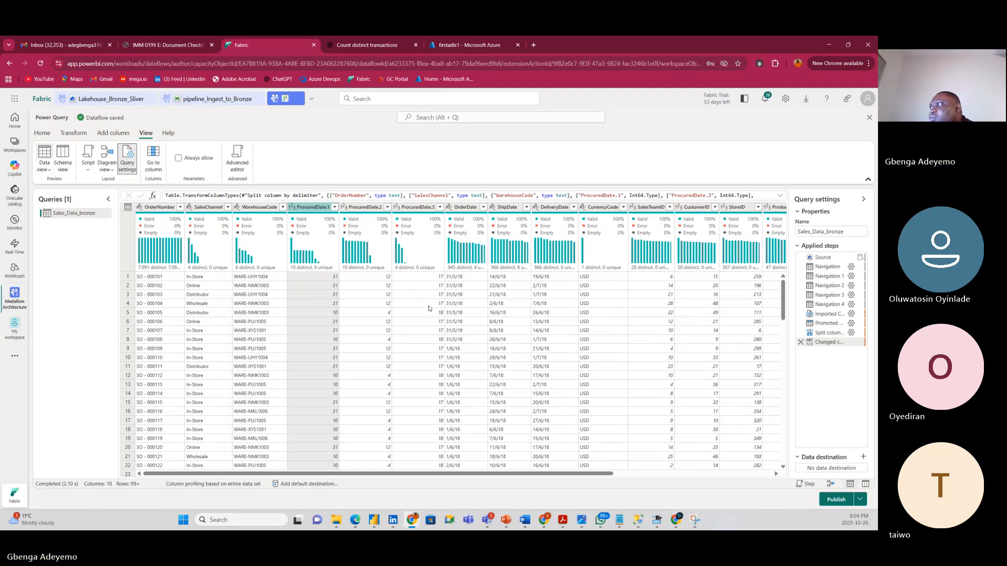
{"action": "left_click_drag", "start_coordinate": [466, 474], "coordinate": [594, 486]}
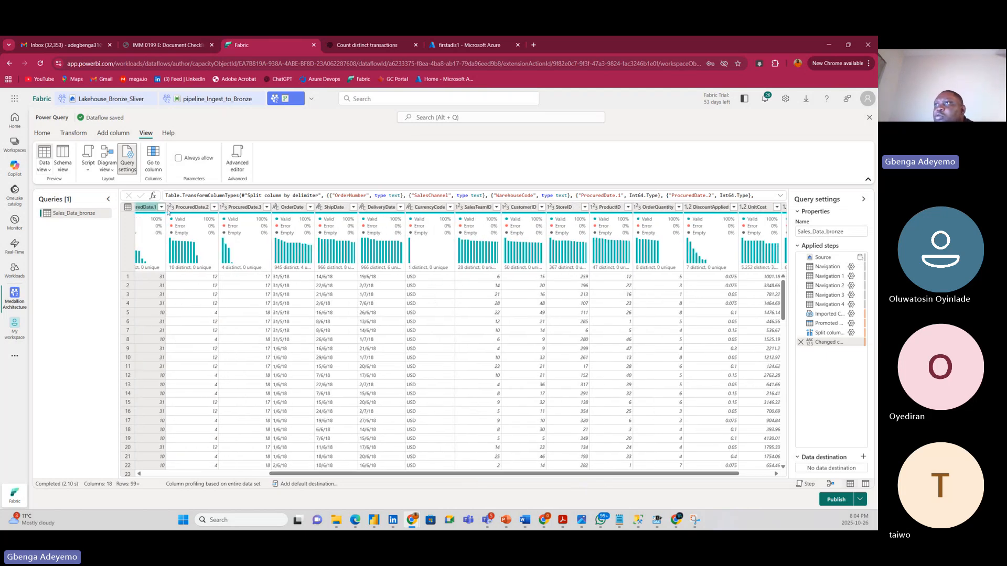
Create a Custom1 column with the formula 2000+[ProcuredDate.3], giving years like 2017 and 2018.
{"action": "left_click", "coordinate": [113, 133]}
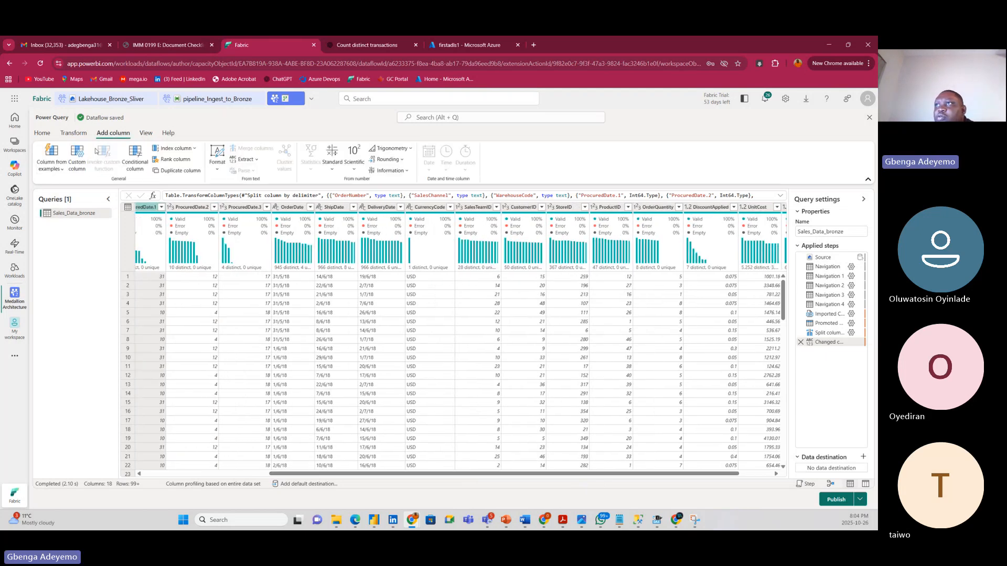
{"action": "left_click", "coordinate": [79, 172]}
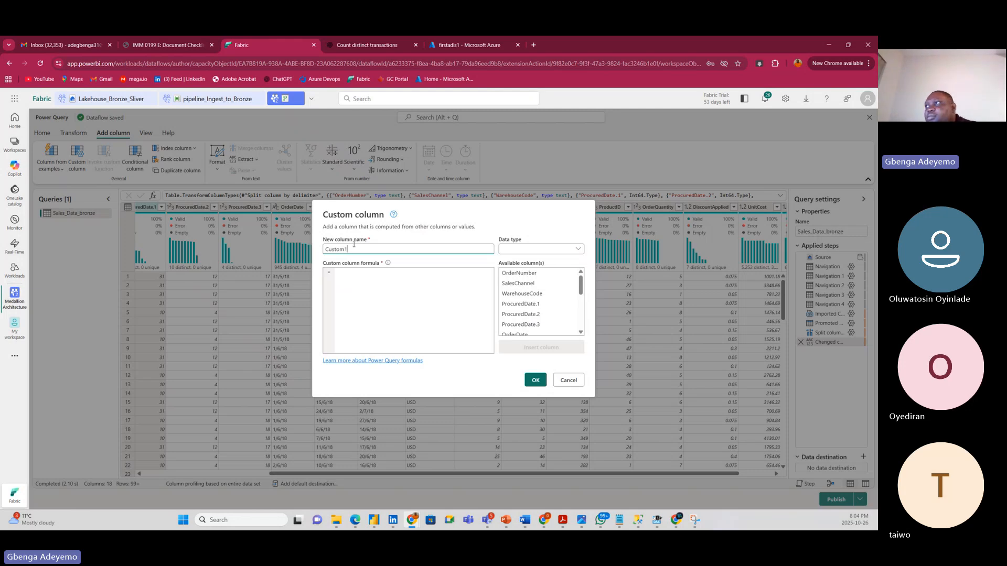
{"action": "left_click", "coordinate": [345, 276]}
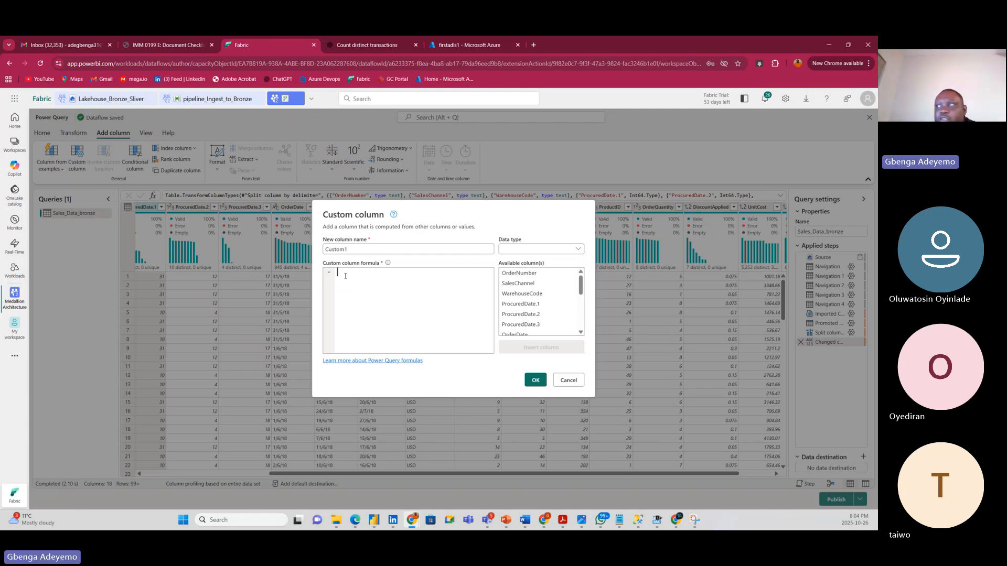
{"action": "type", "text": "2000+"}
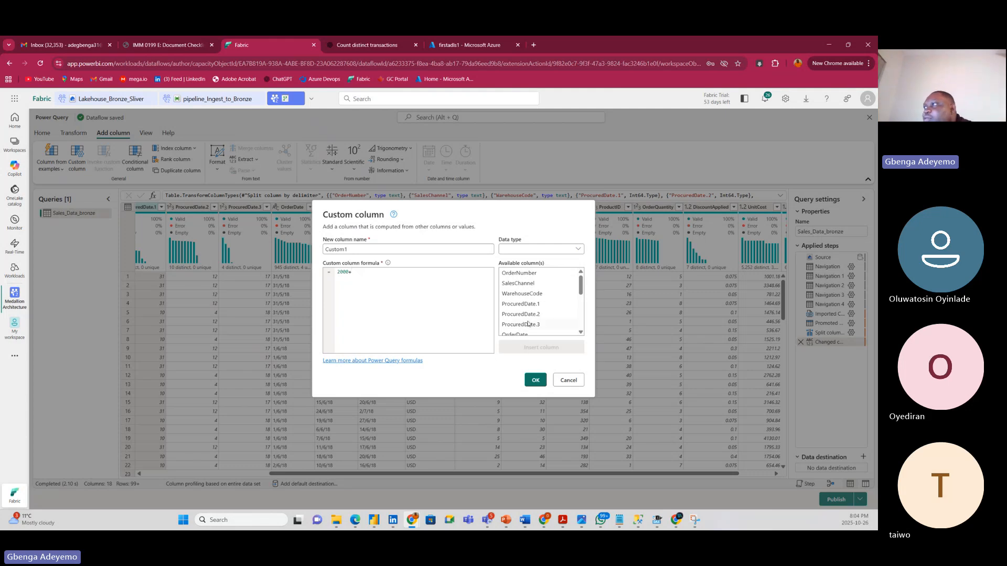
{"action": "scroll", "coordinate": [541, 310], "scroll_direction": "down", "scroll_amount": 1}
{"action": "scroll", "coordinate": [553, 322], "scroll_direction": "down", "scroll_amount": 5}
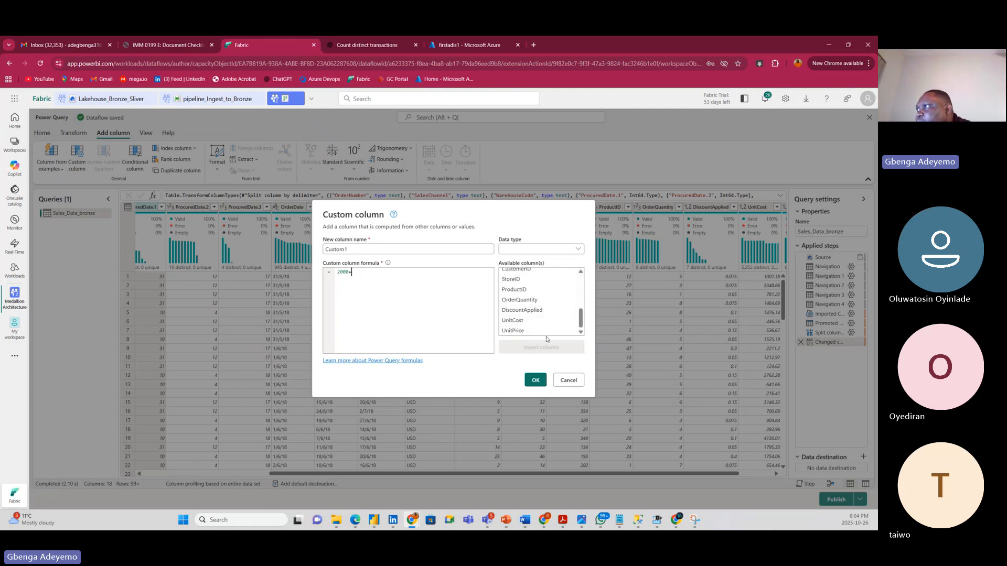
{"action": "scroll", "coordinate": [529, 312], "scroll_direction": "up", "scroll_amount": 3}
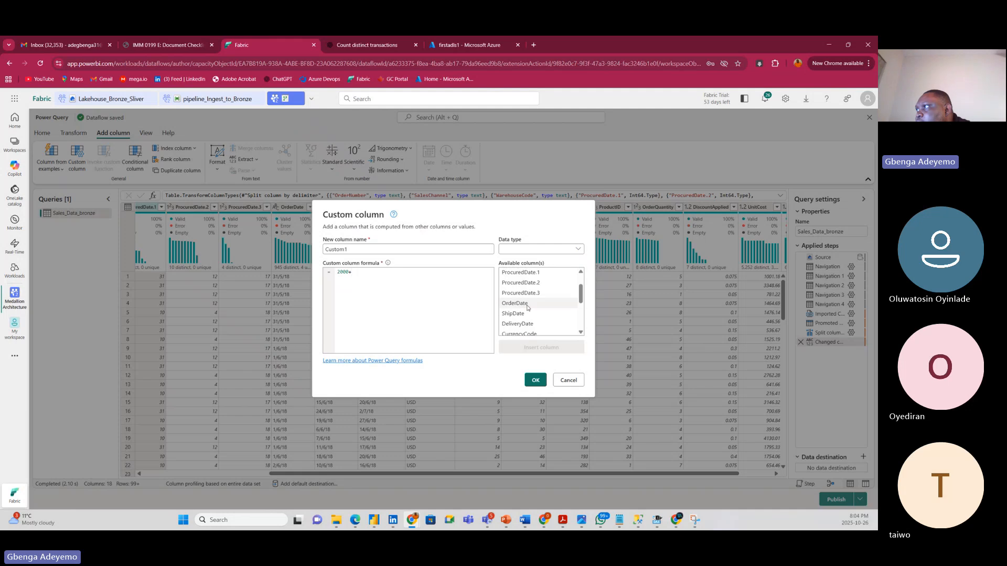
{"action": "left_click", "coordinate": [536, 294]}
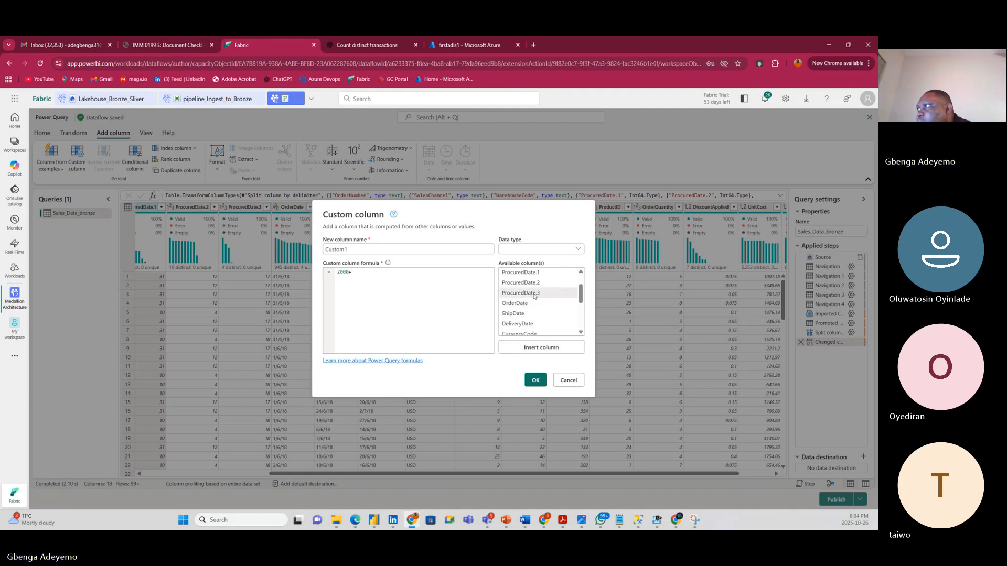
{"action": "double_click", "coordinate": [536, 293]}
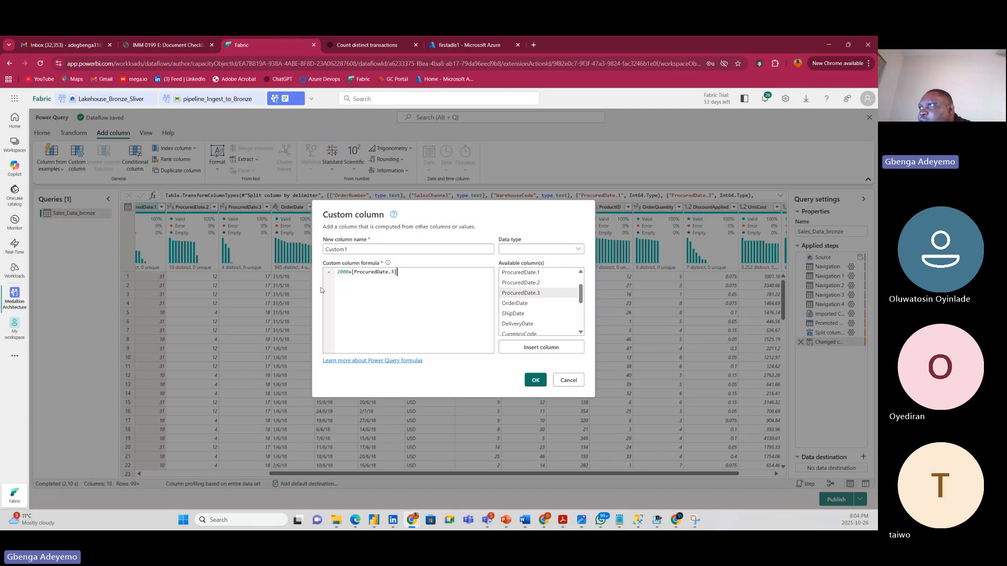
{"action": "left_click", "coordinate": [536, 380]}
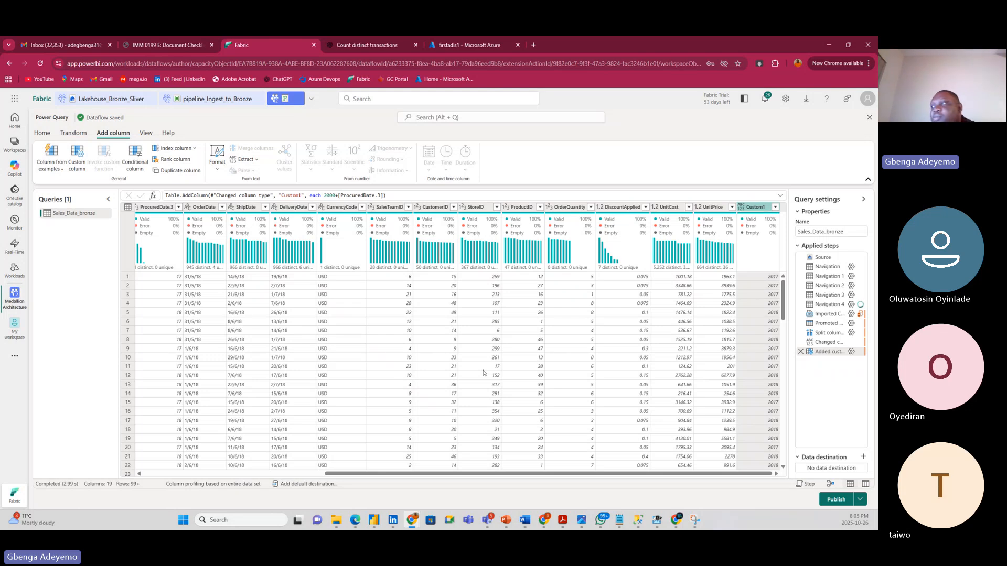
{"action": "left_click_drag", "start_coordinate": [335, 473], "coordinate": [114, 479]}
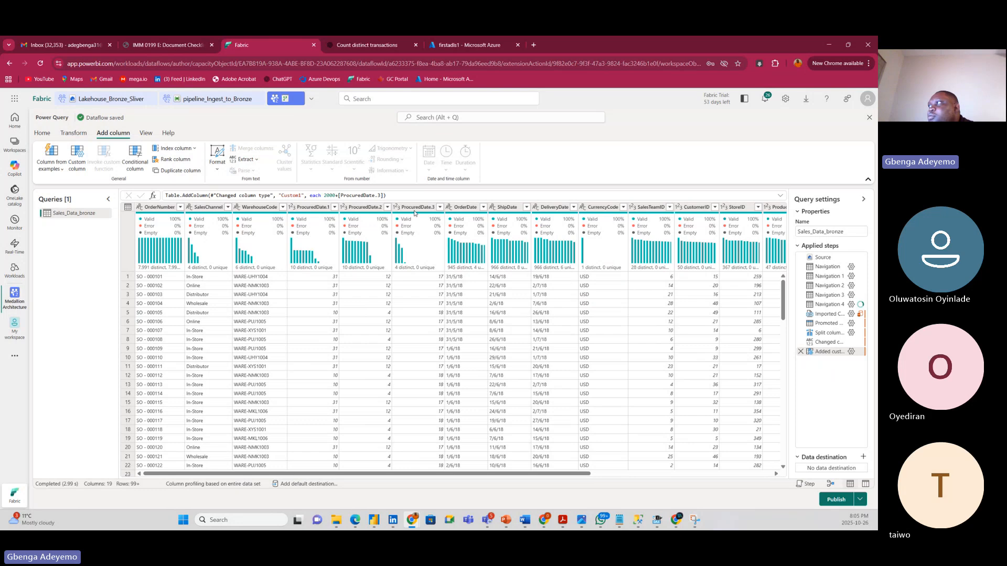
{"action": "left_click_drag", "start_coordinate": [557, 474], "coordinate": [807, 494]}
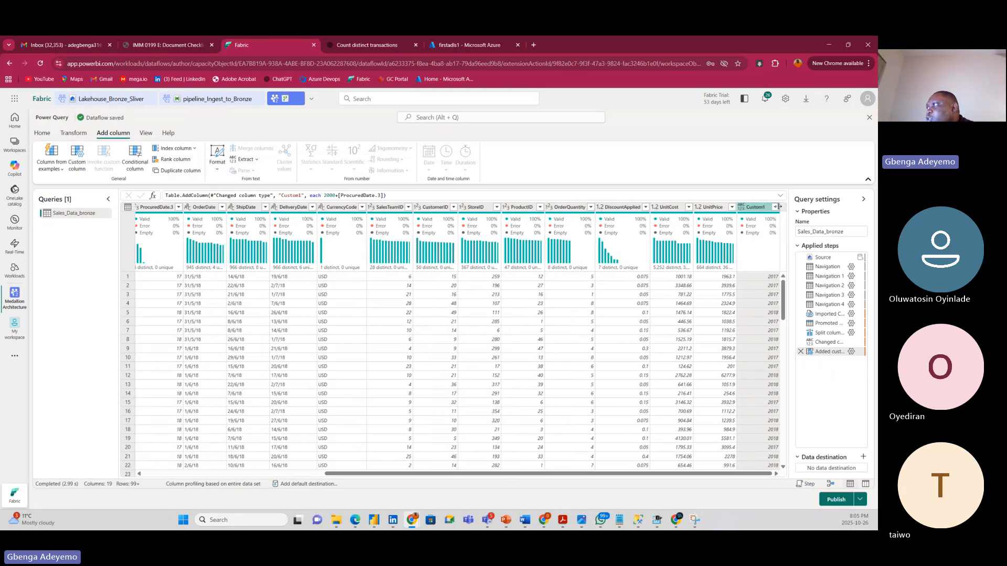
{"action": "left_click", "coordinate": [775, 208]}
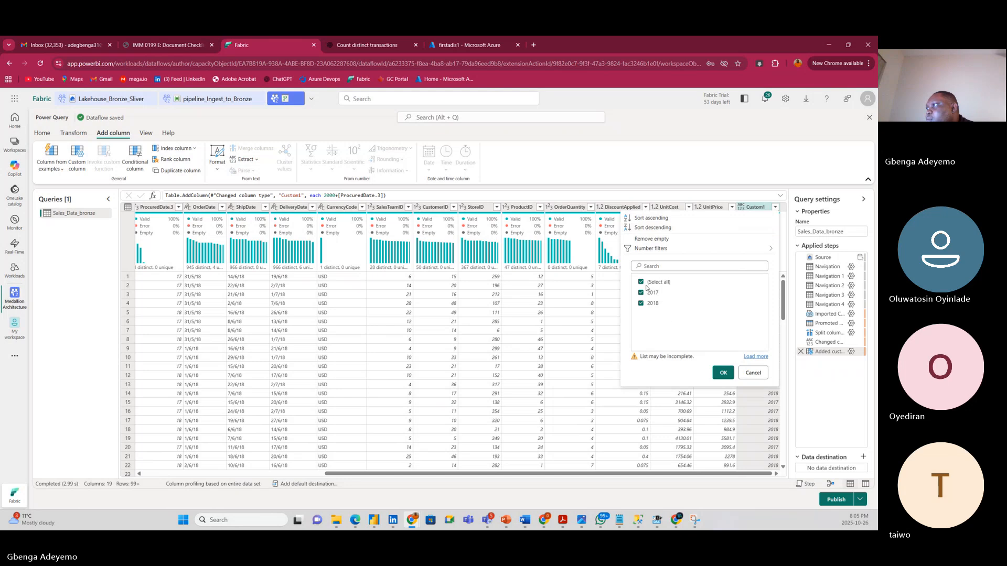
{"action": "left_click", "coordinate": [757, 358]}
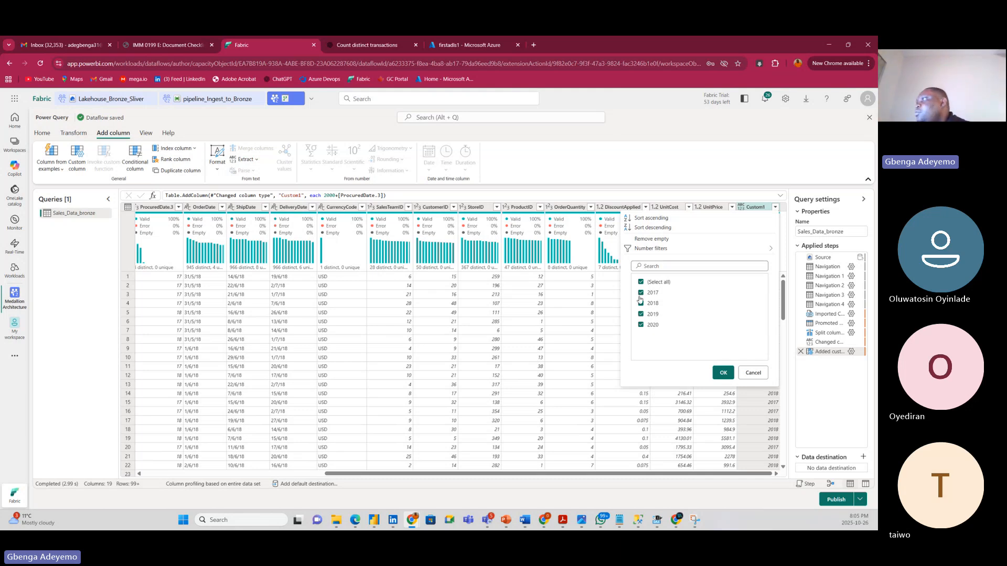
{"action": "left_click", "coordinate": [719, 374]}
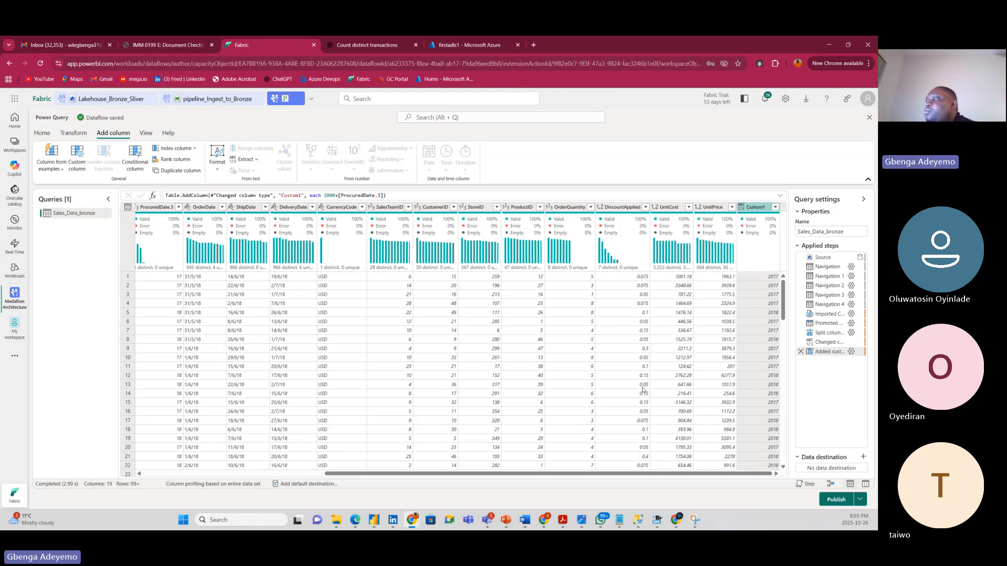
Set the Custom1 column's type to Whole number (Int64).
{"action": "scroll", "coordinate": [625, 400], "scroll_direction": "left", "scroll_amount": 3}
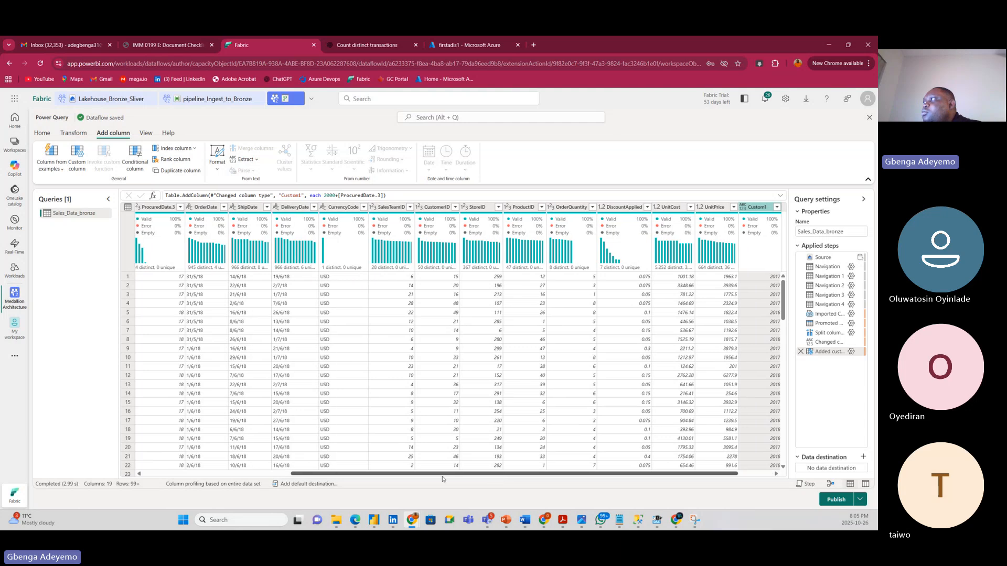
{"action": "scroll", "coordinate": [740, 307], "scroll_direction": "right", "scroll_amount": 3}
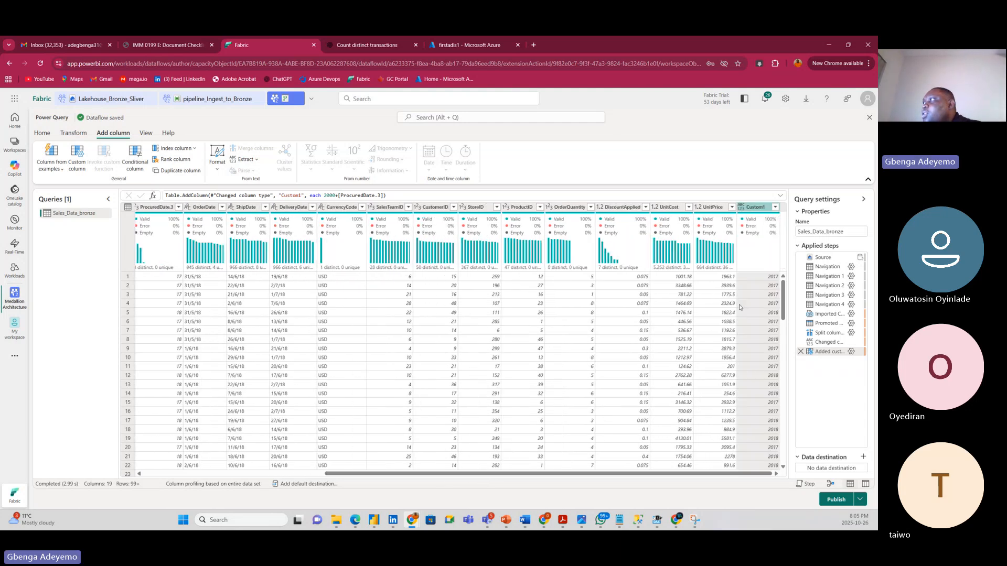
{"action": "left_click", "coordinate": [742, 209]}
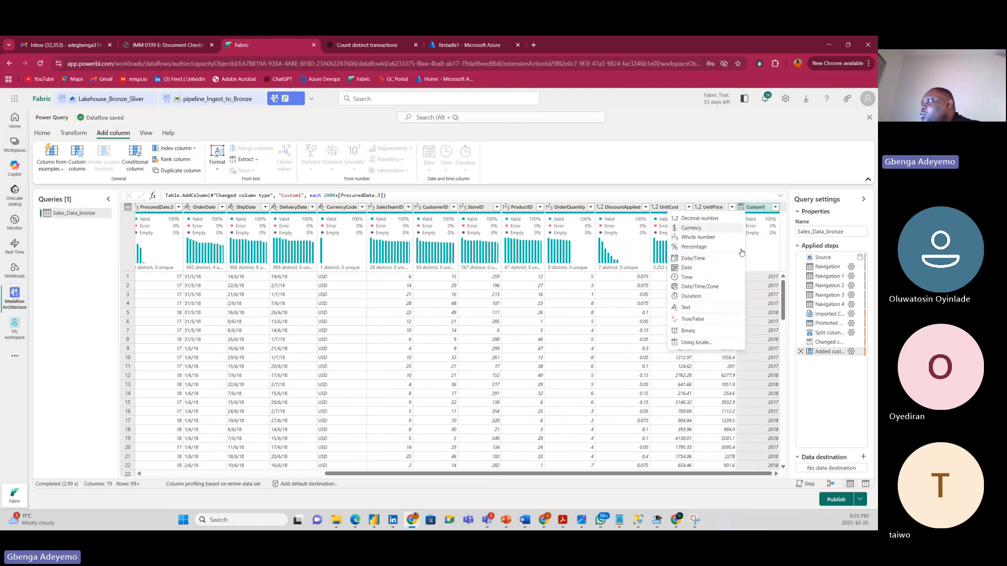
{"action": "left_click", "coordinate": [698, 238]}
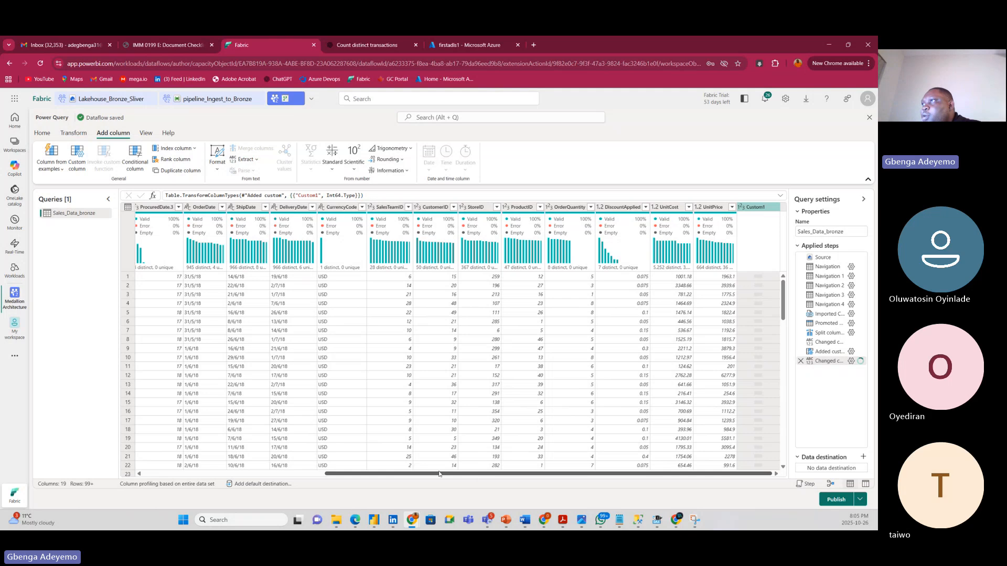
{"action": "left_click_drag", "start_coordinate": [439, 473], "coordinate": [307, 473]}
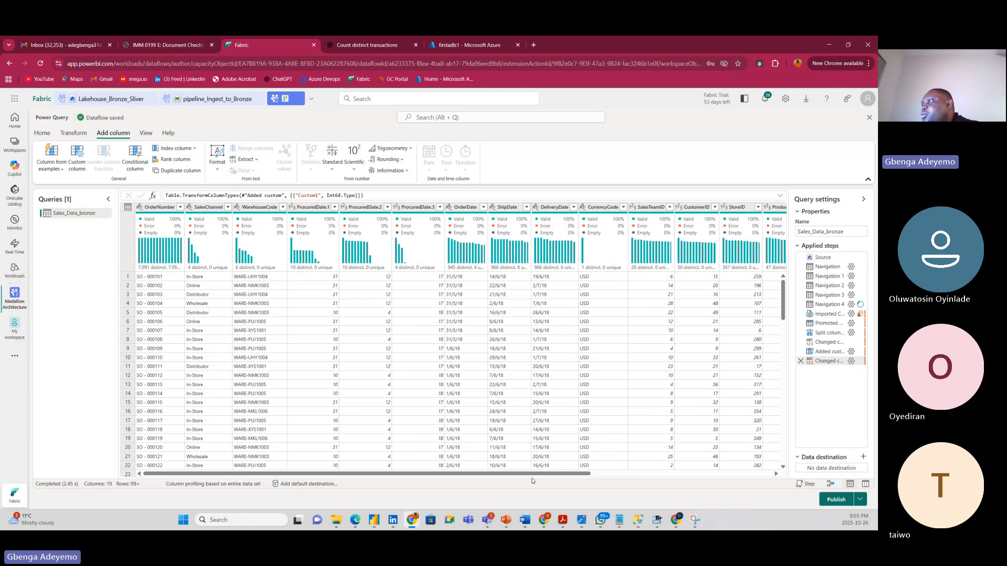
{"action": "left_click_drag", "start_coordinate": [532, 473], "coordinate": [776, 472]}
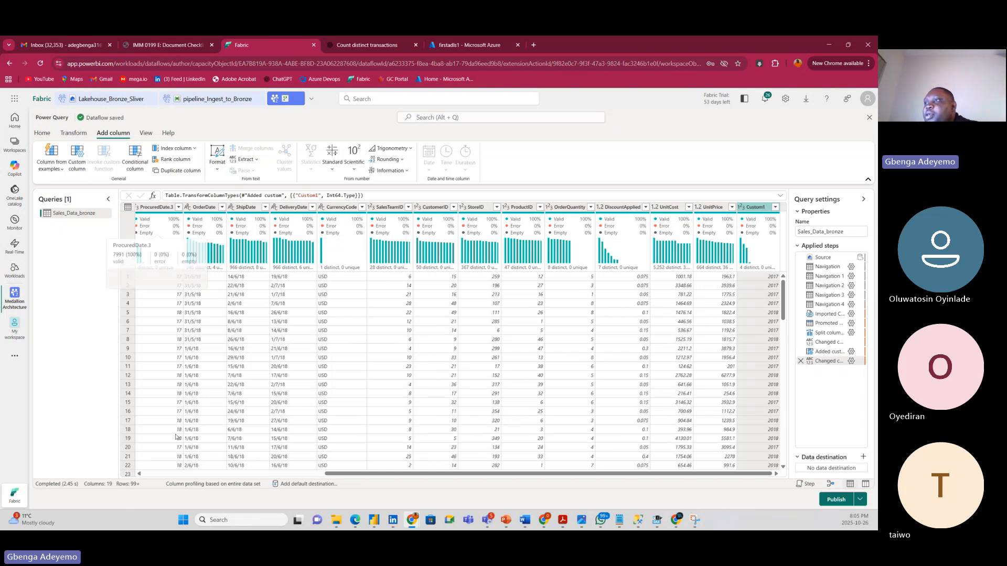
Select the ProcuredDate.3 and ProcuredDate.2 columns to prepare for merging.
{"action": "left_click", "coordinate": [139, 473]}
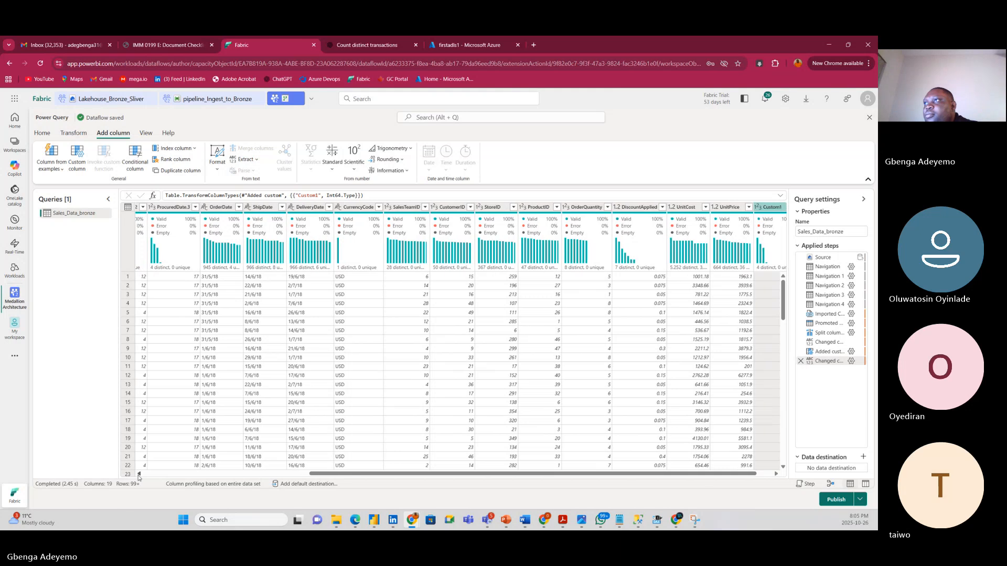
{"action": "left_click", "coordinate": [139, 473]}
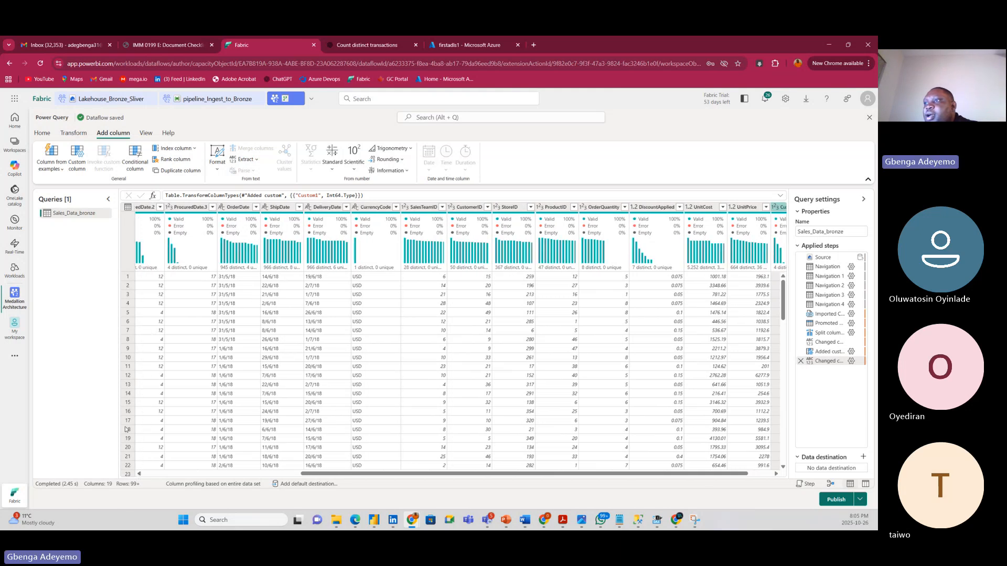
{"action": "left_click", "coordinate": [140, 474]}
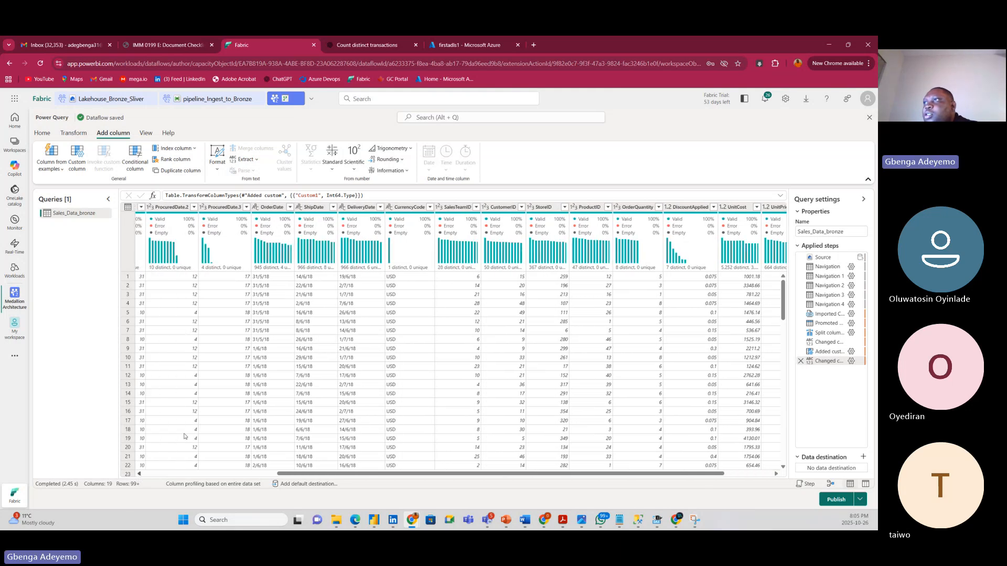
{"action": "left_click", "coordinate": [214, 207], "text": "shift"}
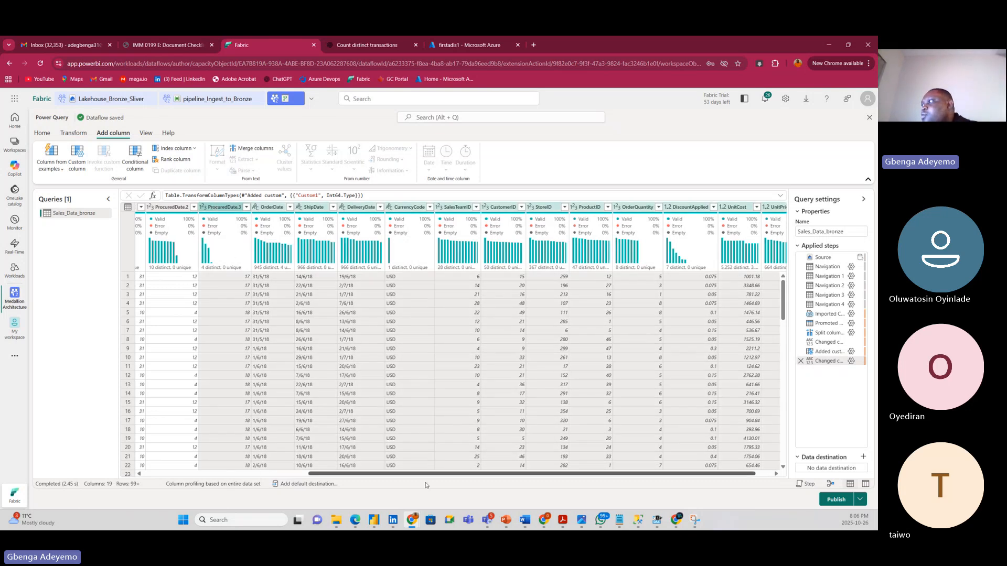
{"action": "scroll", "coordinate": [689, 348], "scroll_direction": "right", "scroll_amount": 3}
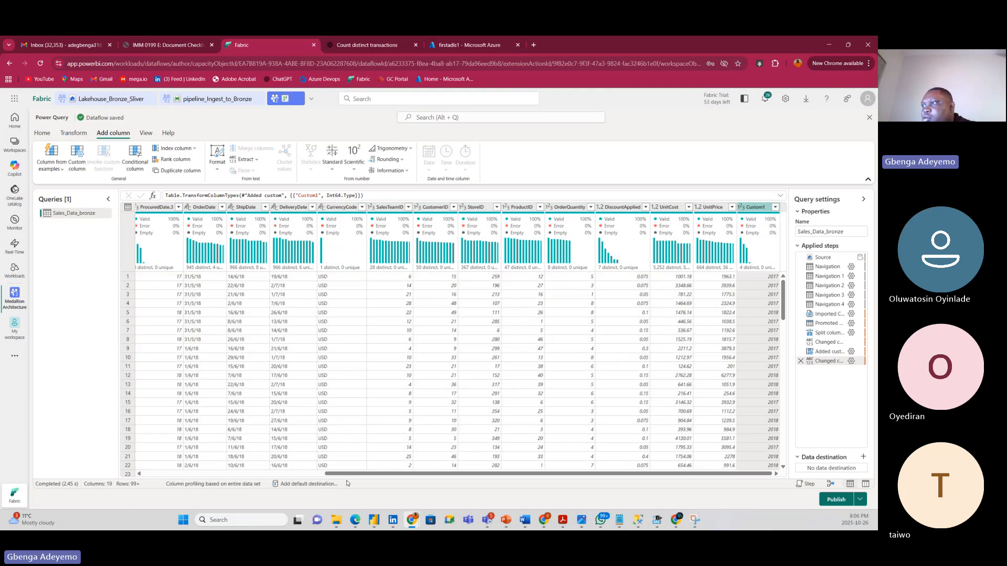
{"action": "left_click", "coordinate": [216, 473]}
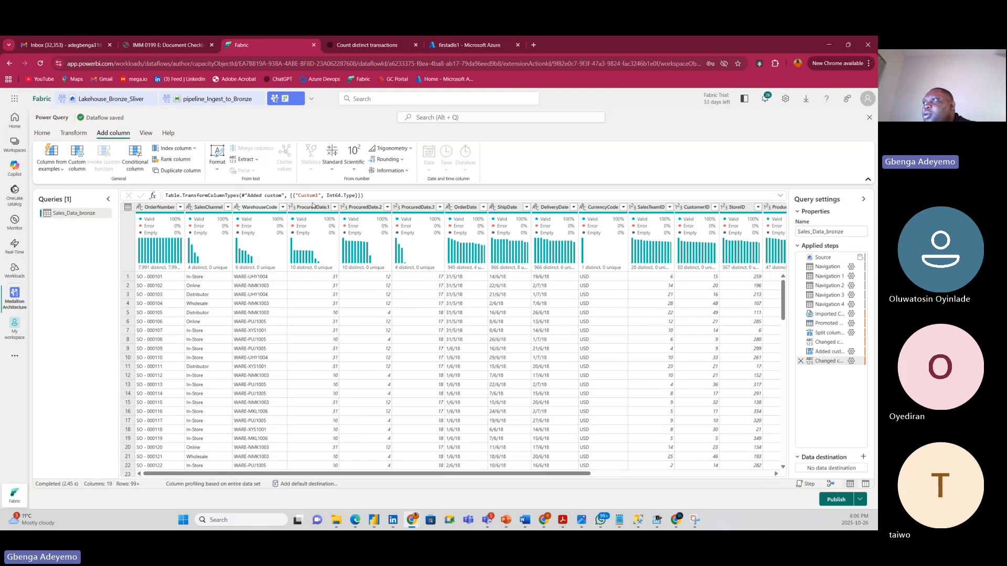
{"action": "left_click", "coordinate": [360, 208]}
Merge Custom1, ProcuredDate.2 and ProcuredDate.1 with a '-' separator into a new ProcuredDate column.
{"action": "left_click", "coordinate": [308, 207], "text": "ctrl"}
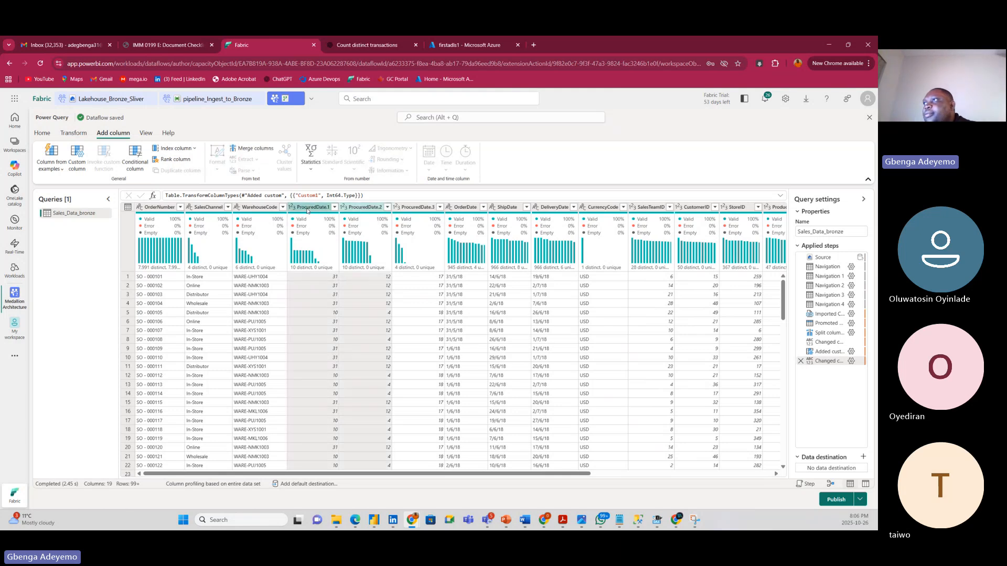
{"action": "right_click", "coordinate": [308, 210]}
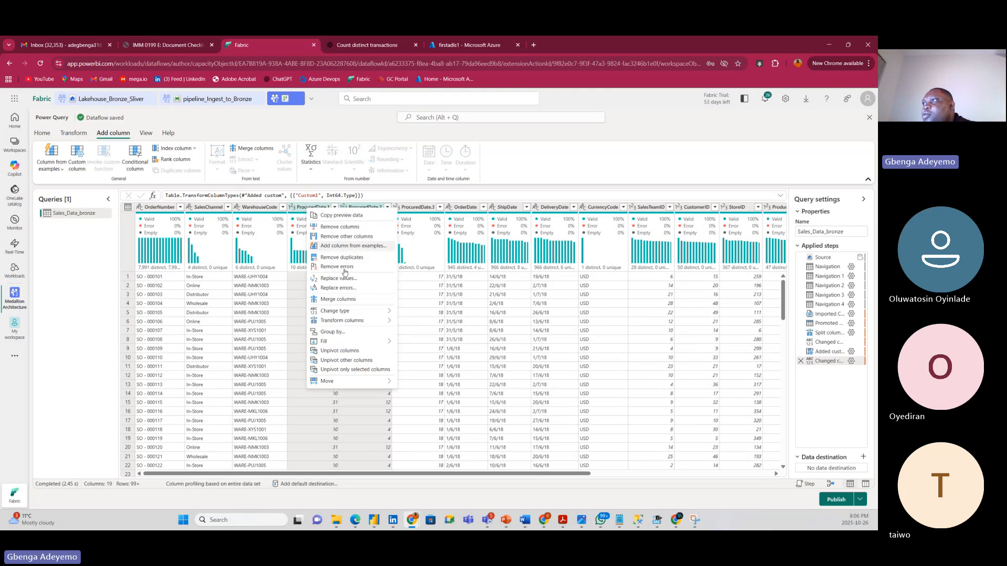
{"action": "left_click", "coordinate": [357, 300]}
{"action": "left_click", "coordinate": [410, 295]}
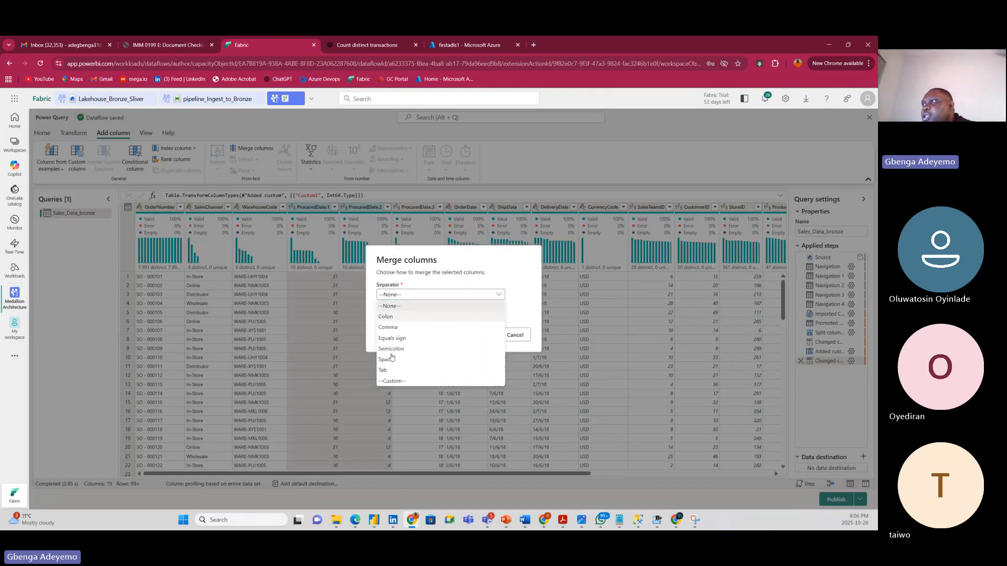
{"action": "left_click", "coordinate": [389, 382]}
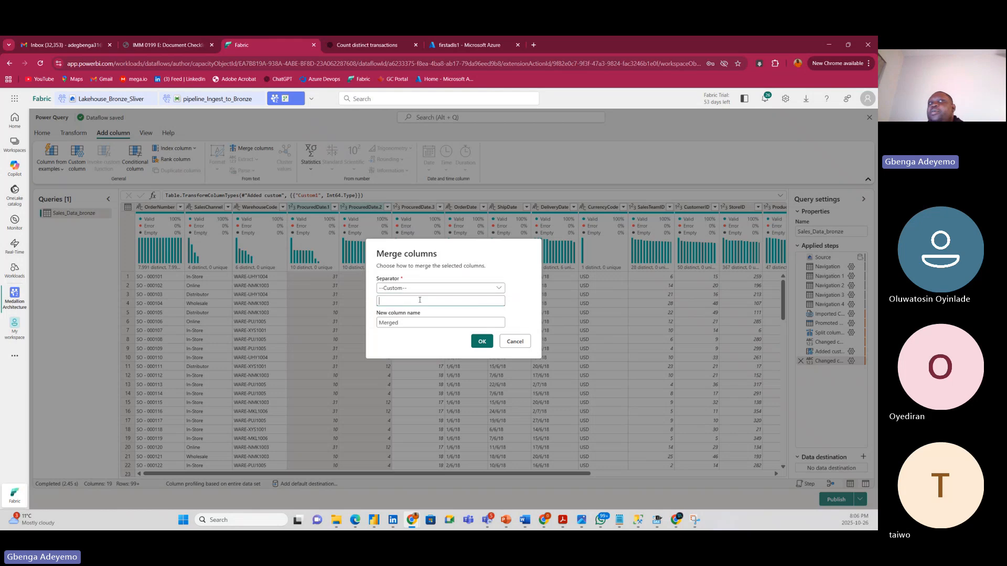
{"action": "type", "text": "-"}
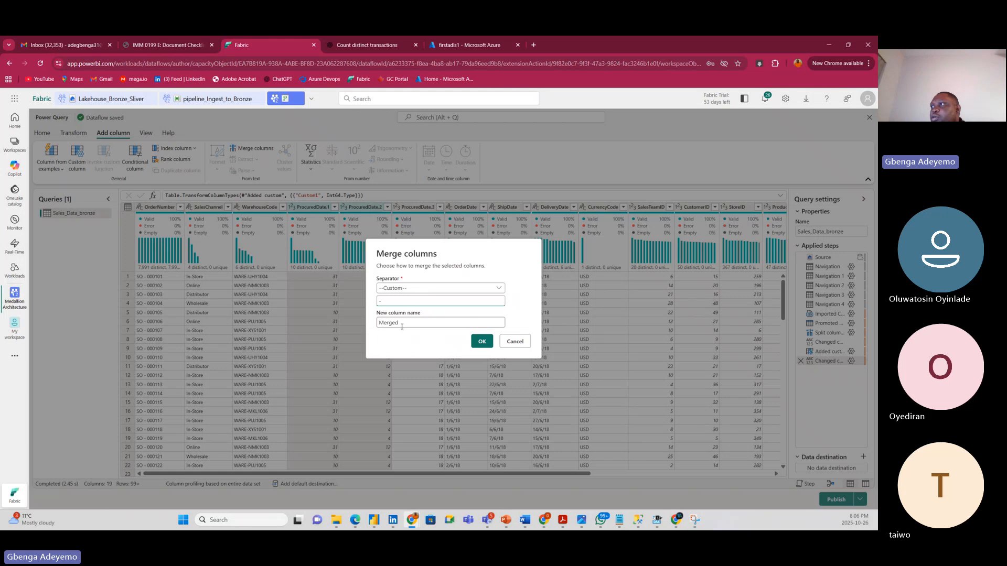
{"action": "double_click", "coordinate": [398, 323]}
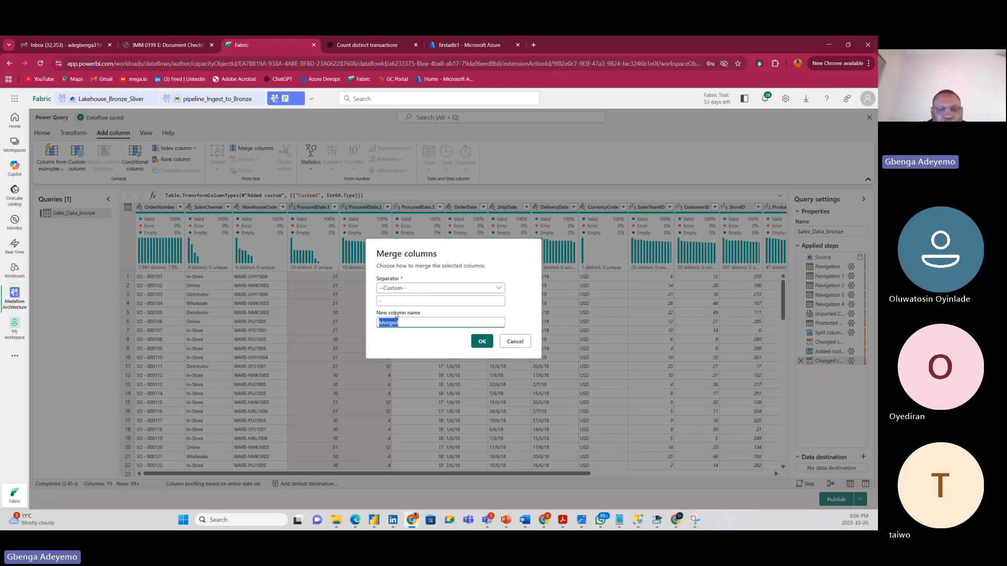
{"action": "type", "text": "Proc"}
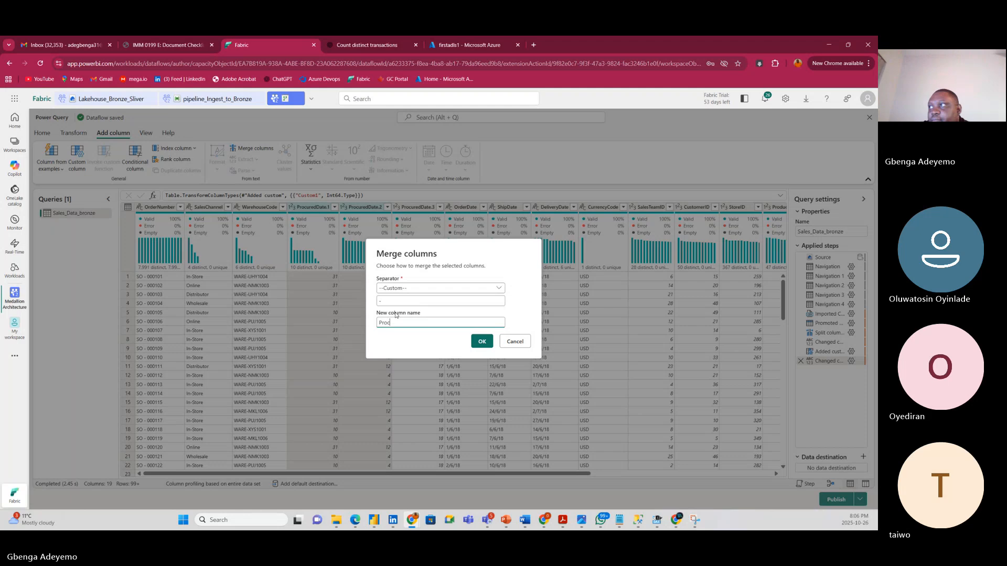
{"action": "type", "text": "te"}
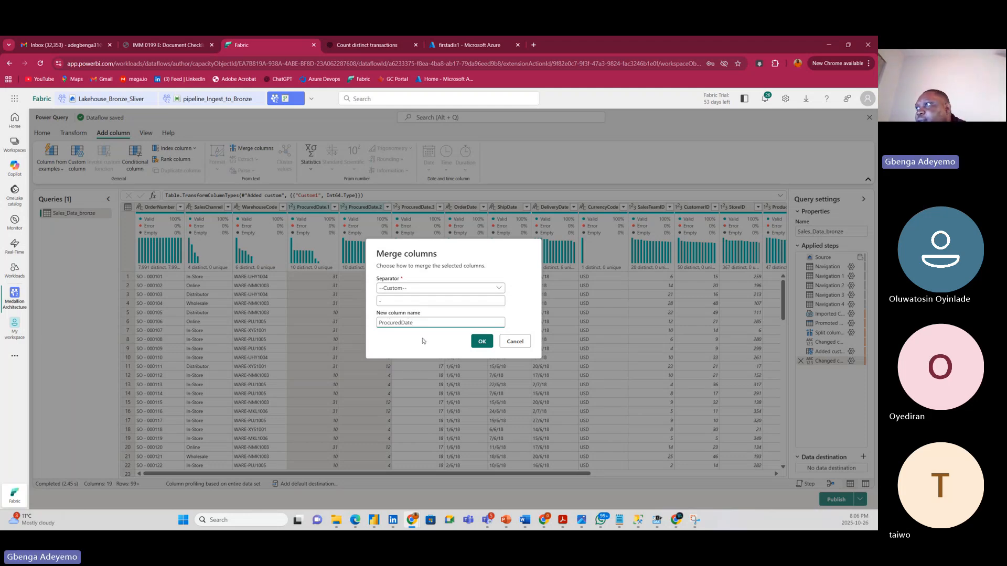
{"action": "left_click", "coordinate": [479, 341]}
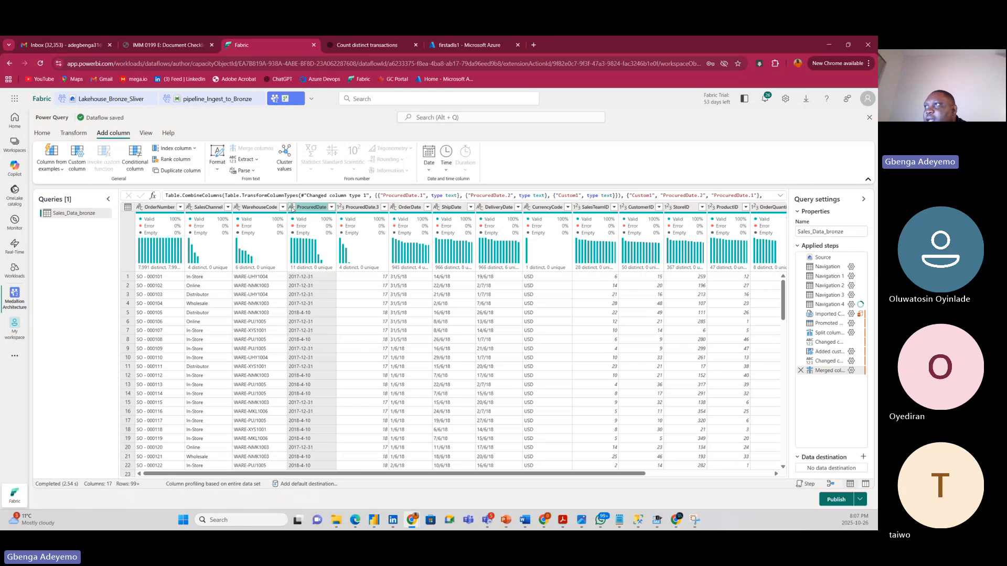
Set the merged ProcuredDate column to Date type, then inspect the ProcuredDate.3 values.
{"action": "left_click", "coordinate": [292, 207]}
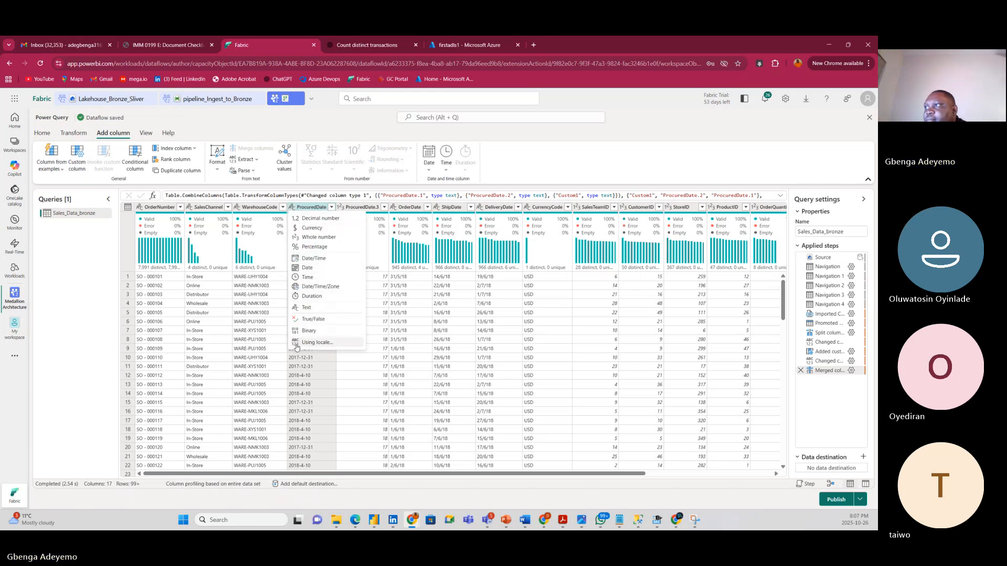
{"action": "left_click", "coordinate": [311, 267]}
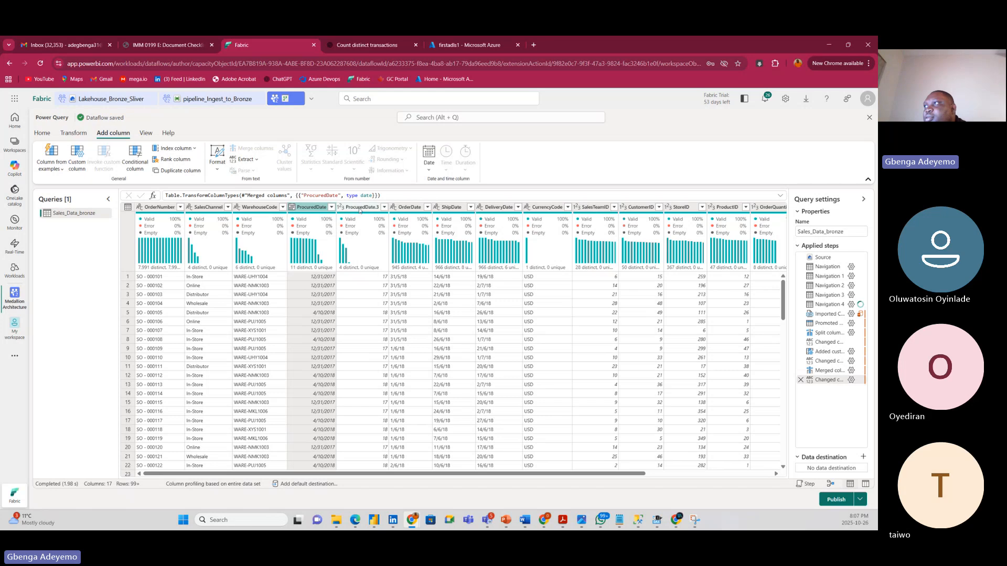
{"action": "left_click", "coordinate": [353, 209]}
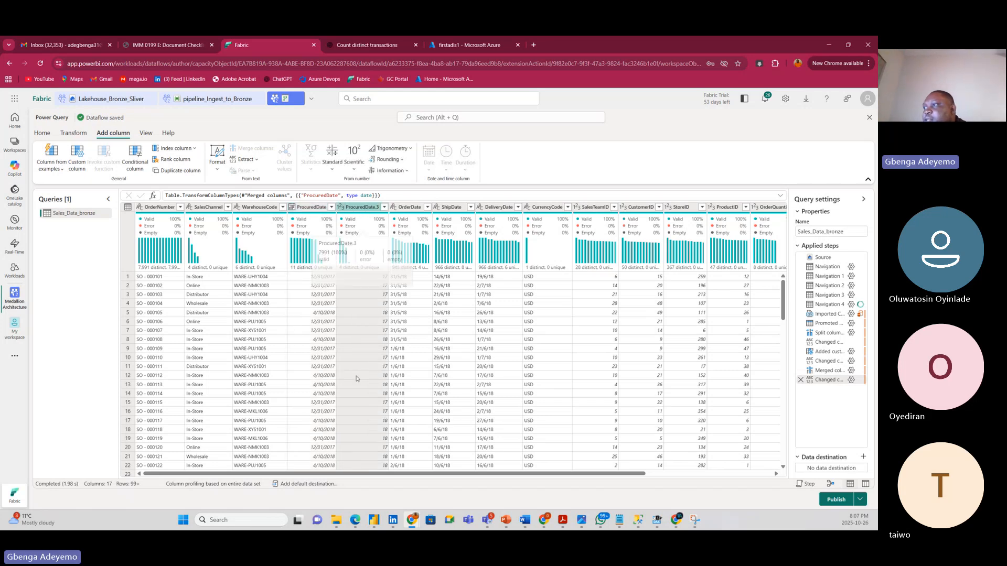
{"action": "left_click", "coordinate": [361, 467]}
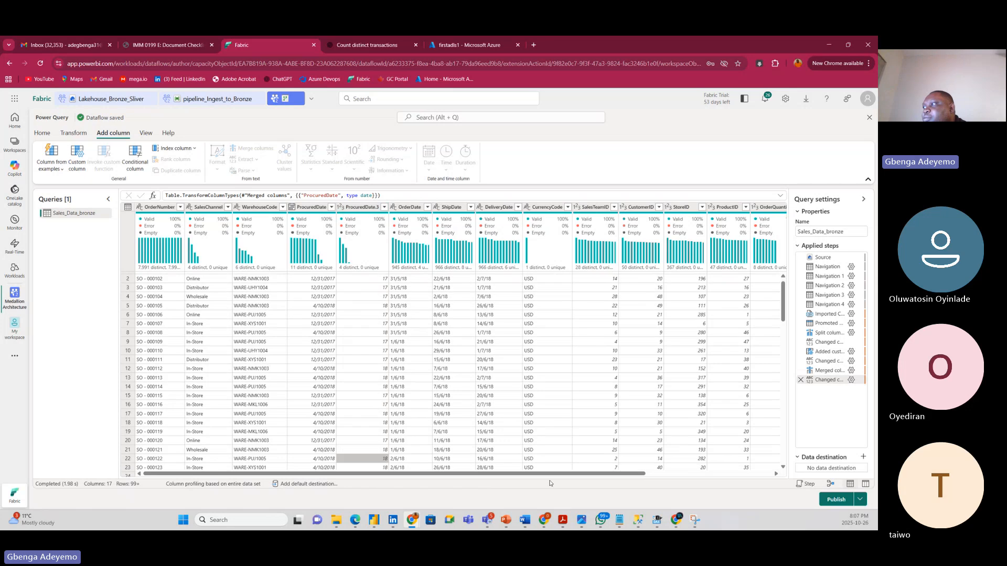
{"action": "left_click_drag", "start_coordinate": [549, 475], "coordinate": [773, 485]}
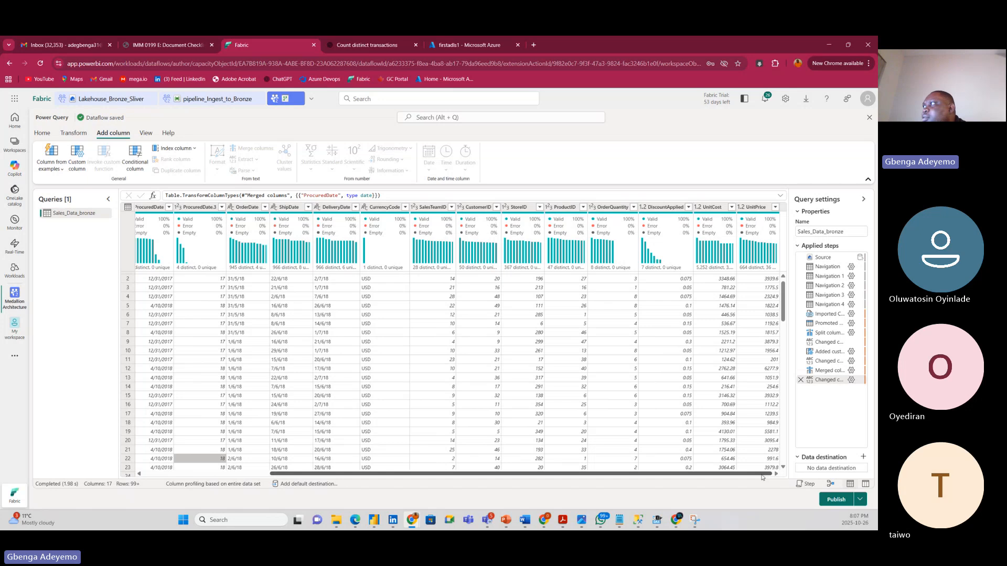
{"action": "left_click_drag", "start_coordinate": [745, 476], "coordinate": [483, 456]}
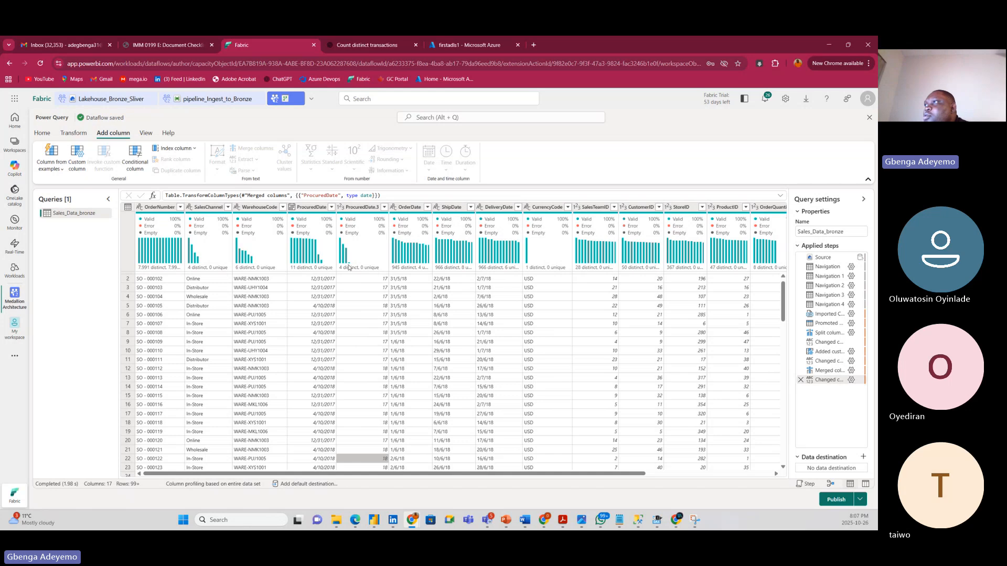
Review the OrderDate, ShipDate and DeliveryDate columns, ending with OrderDate selected.
{"action": "left_click", "coordinate": [407, 207]}
{"action": "left_click", "coordinate": [455, 208]}
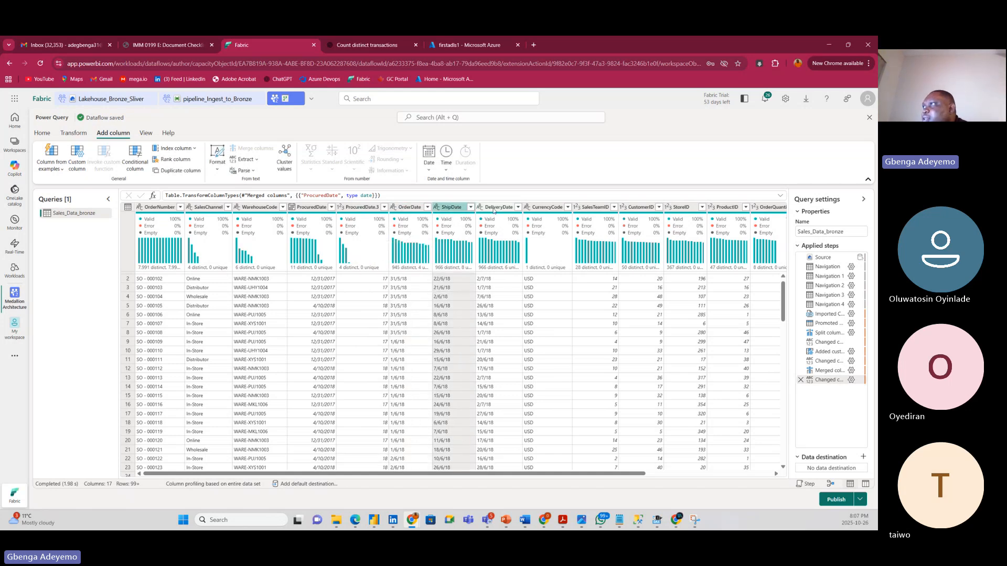
{"action": "left_click", "coordinate": [494, 210]}
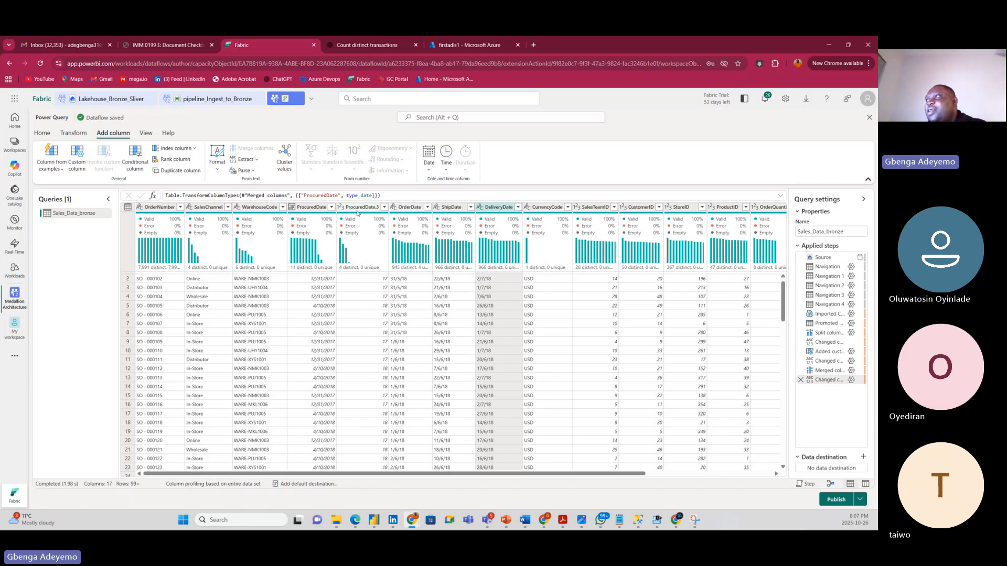
{"action": "left_click", "coordinate": [408, 208]}
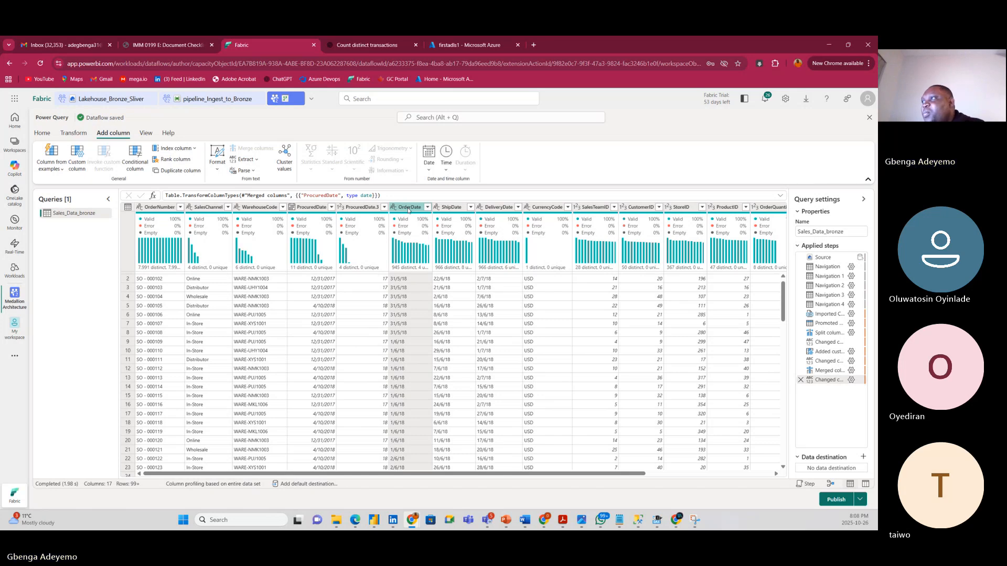
Split OrderDate on a custom '/' delimiter into OrderDate.1, OrderDate.2 and OrderDate.3.
{"action": "right_click", "coordinate": [408, 209]}
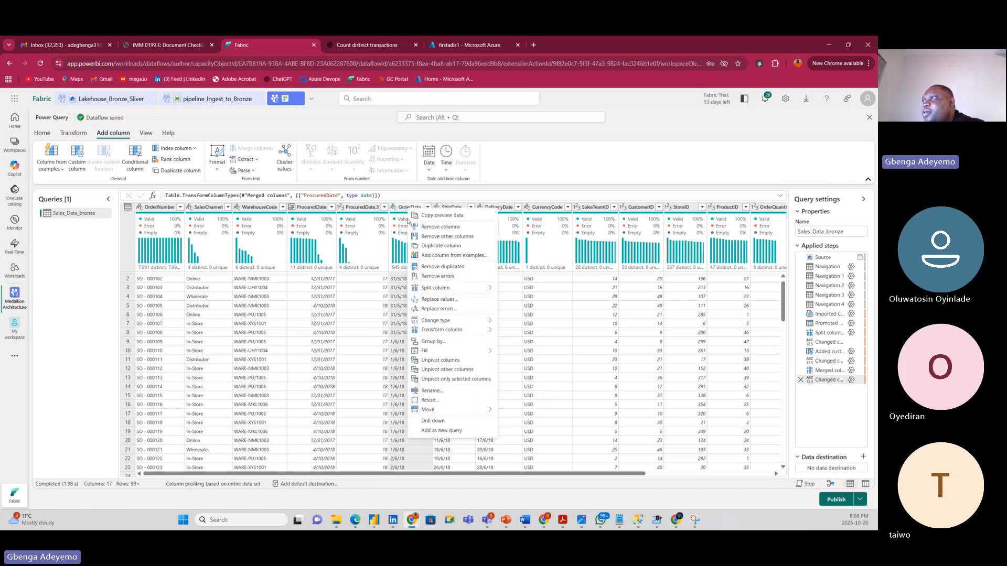
{"action": "mouse_move", "coordinate": [432, 288]}
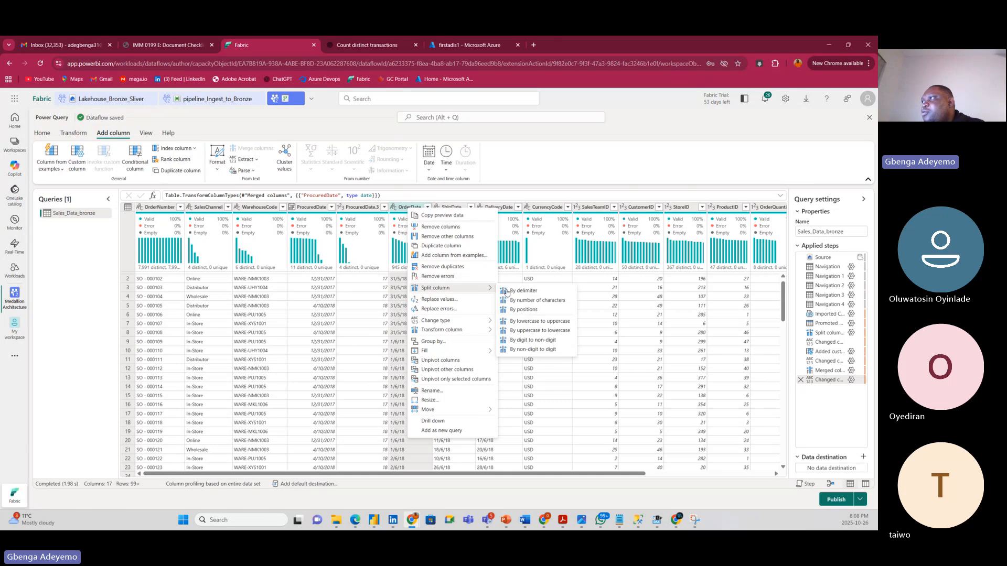
{"action": "left_click", "coordinate": [529, 295]}
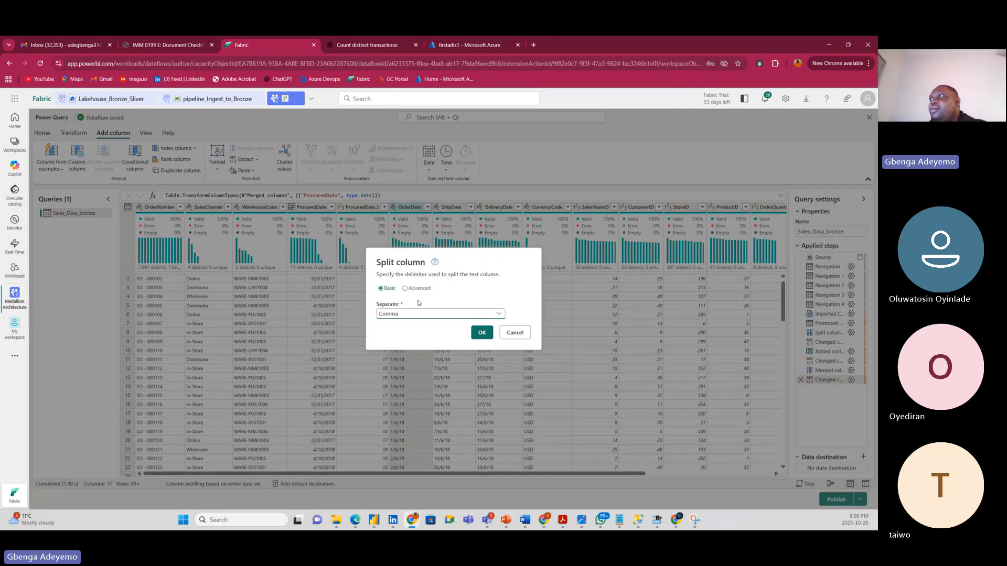
{"action": "left_click", "coordinate": [404, 313]}
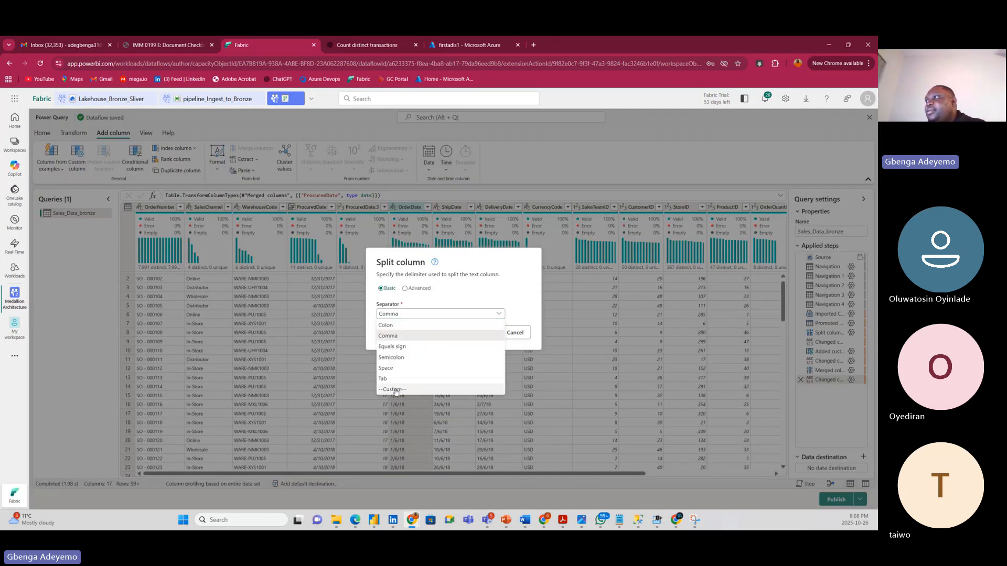
{"action": "left_click", "coordinate": [397, 393]}
{"action": "left_click", "coordinate": [403, 322]}
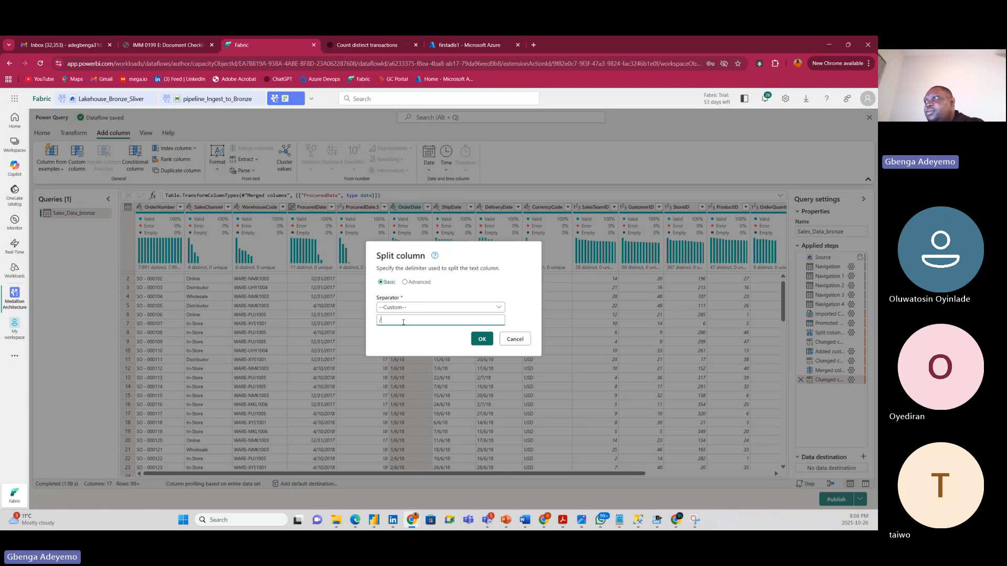
{"action": "type", "text": "/"}
{"action": "left_click", "coordinate": [481, 337]}
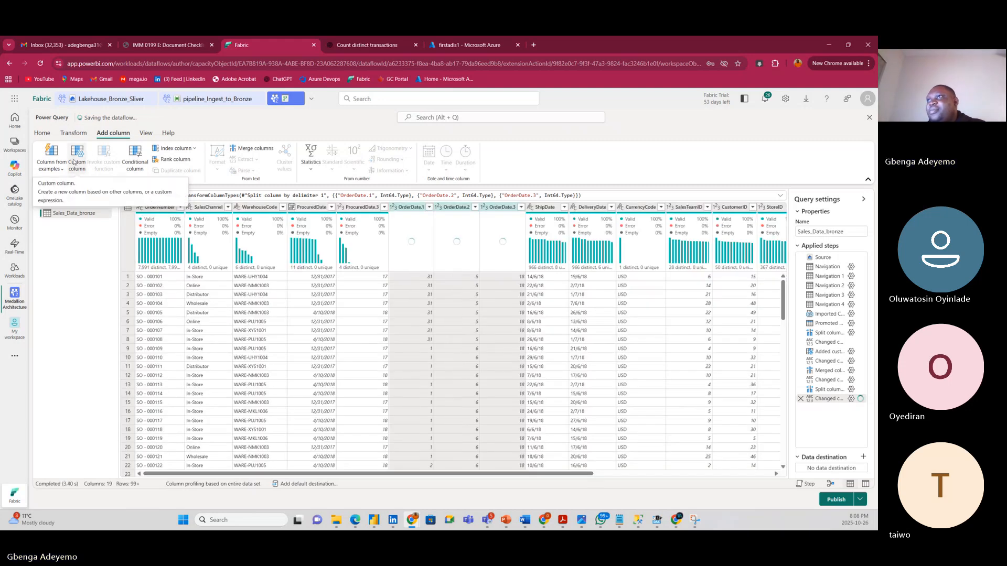
Add a Custom2 column with the formula 2000+[OrderDate.3].
{"action": "left_click", "coordinate": [77, 157]}
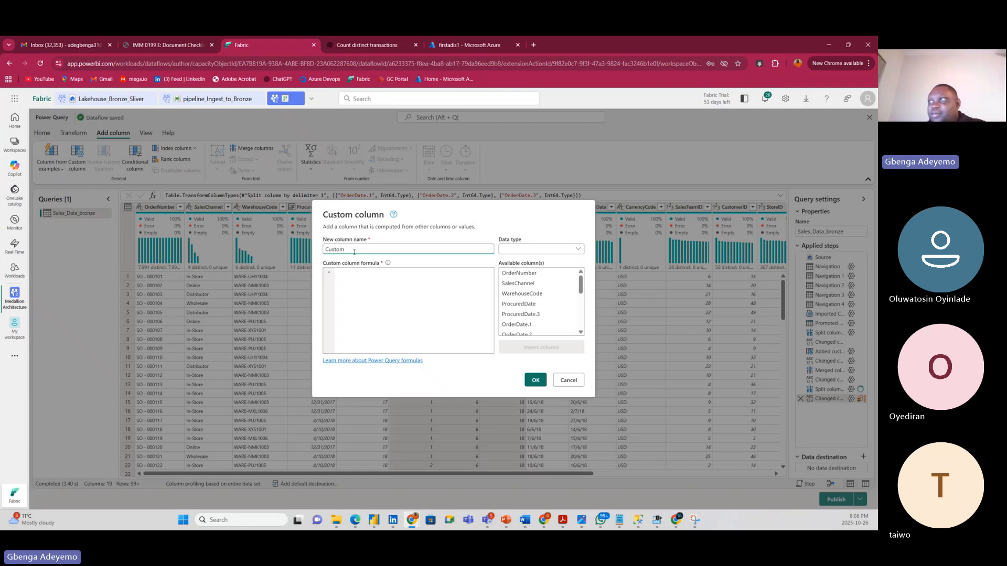
{"action": "left_click", "coordinate": [349, 272]}
{"action": "type", "text": "2"}
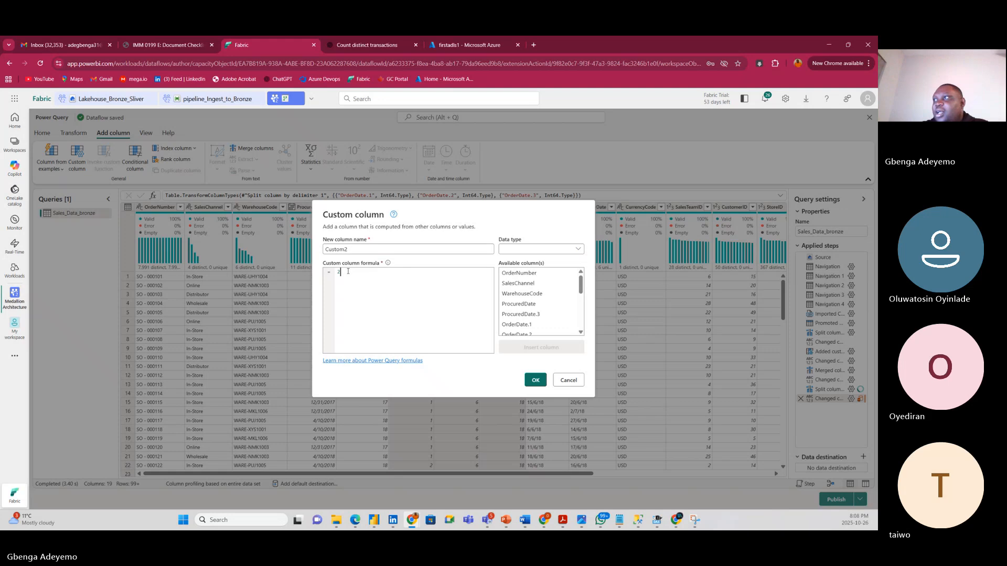
{"action": "type", "text": "008"}
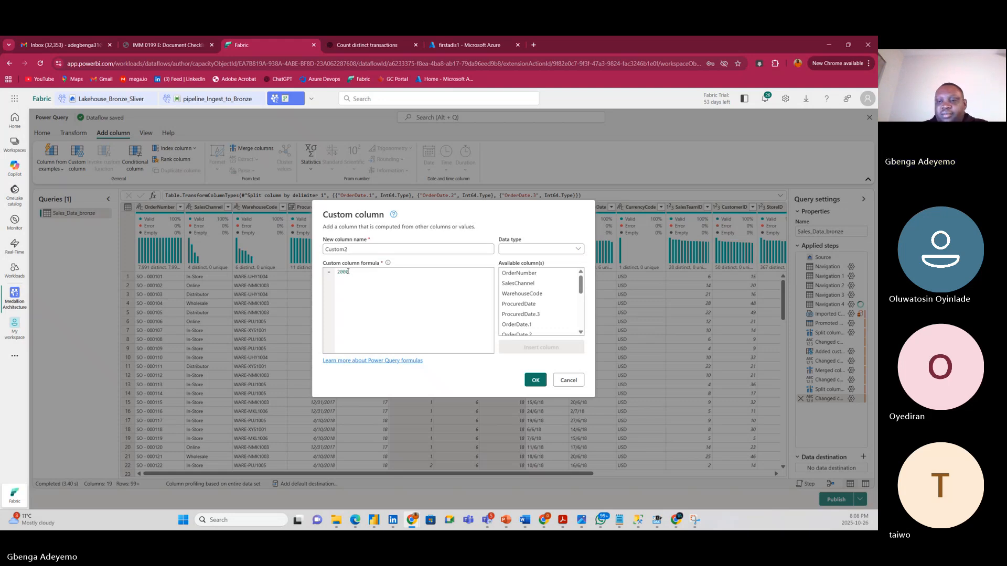
{"action": "type", "text": "+"}
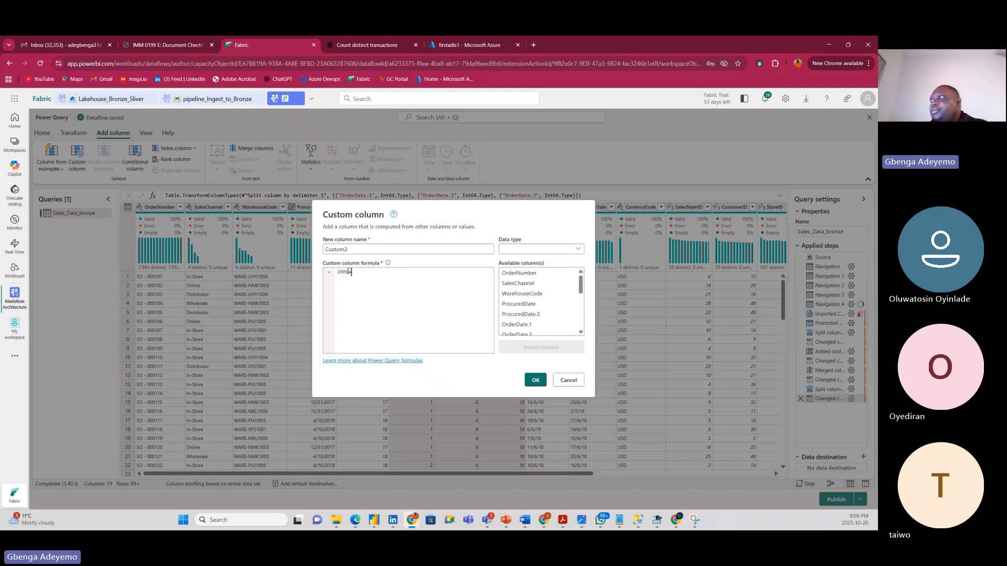
{"action": "scroll", "coordinate": [538, 322], "scroll_direction": "down", "scroll_amount": 1}
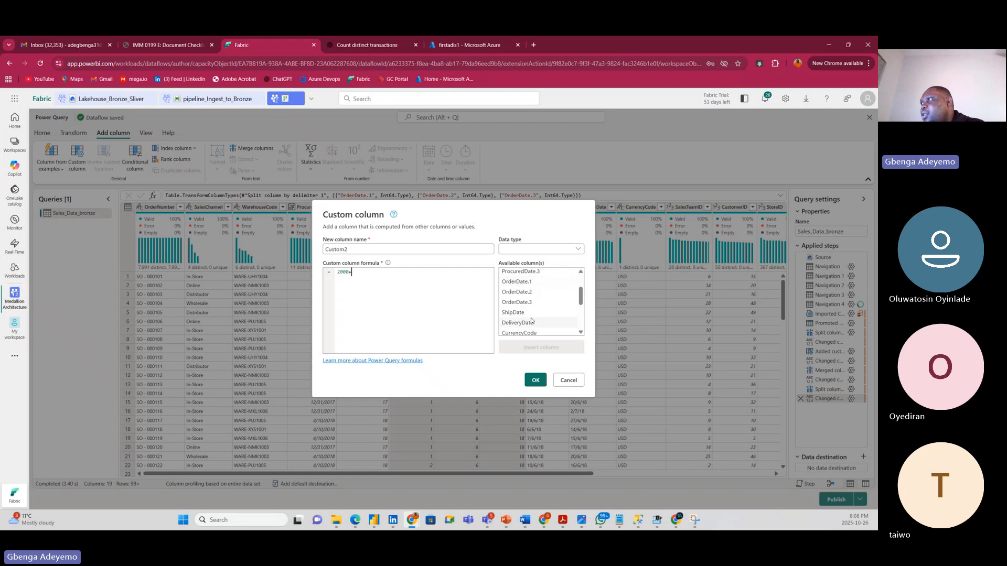
{"action": "left_click", "coordinate": [516, 302]}
{"action": "left_click", "coordinate": [532, 348]}
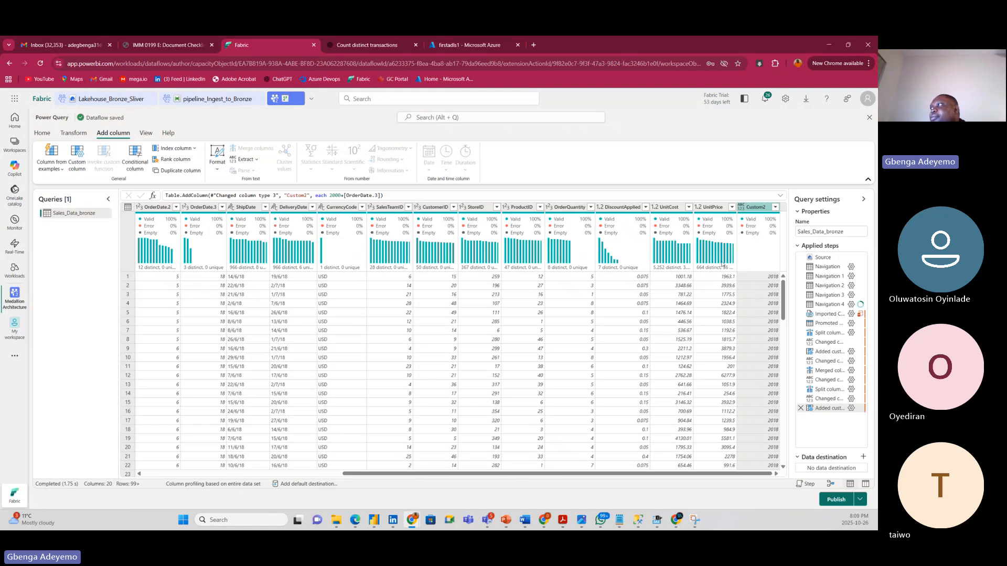
Set the Custom2 column's type to Whole number (Int64).
{"action": "left_click", "coordinate": [740, 207]}
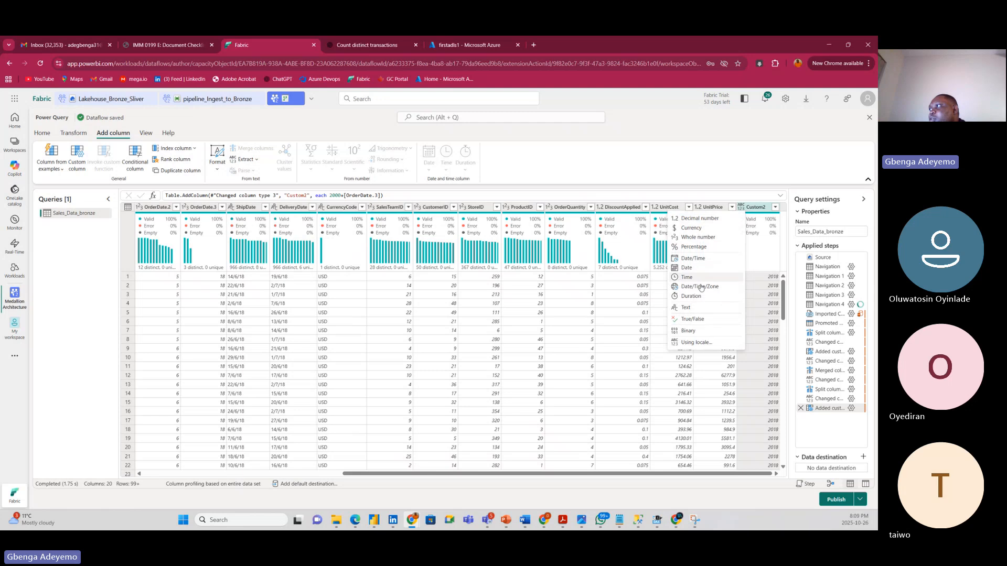
{"action": "left_click", "coordinate": [701, 239]}
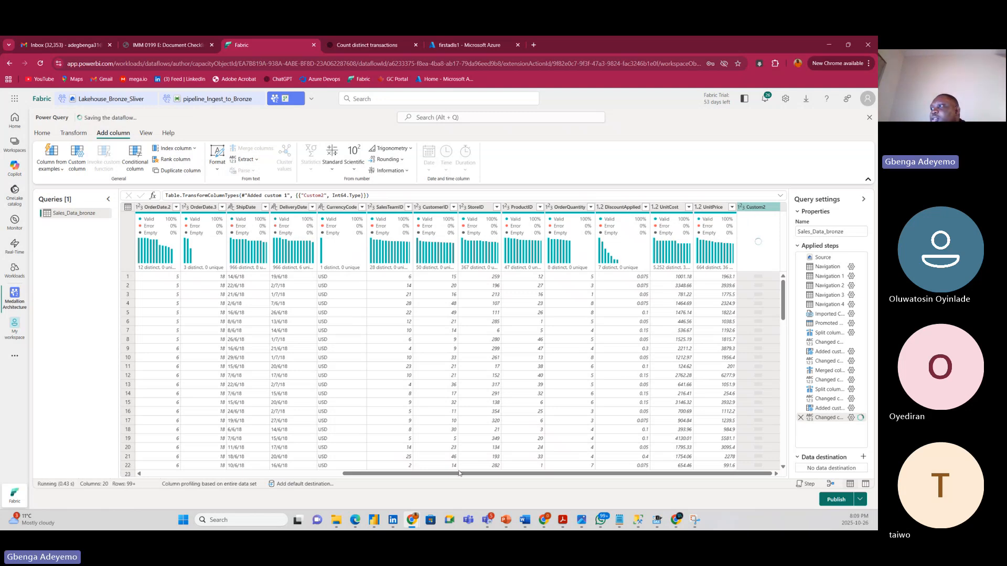
{"action": "left_click_drag", "start_coordinate": [457, 477], "coordinate": [265, 429]}
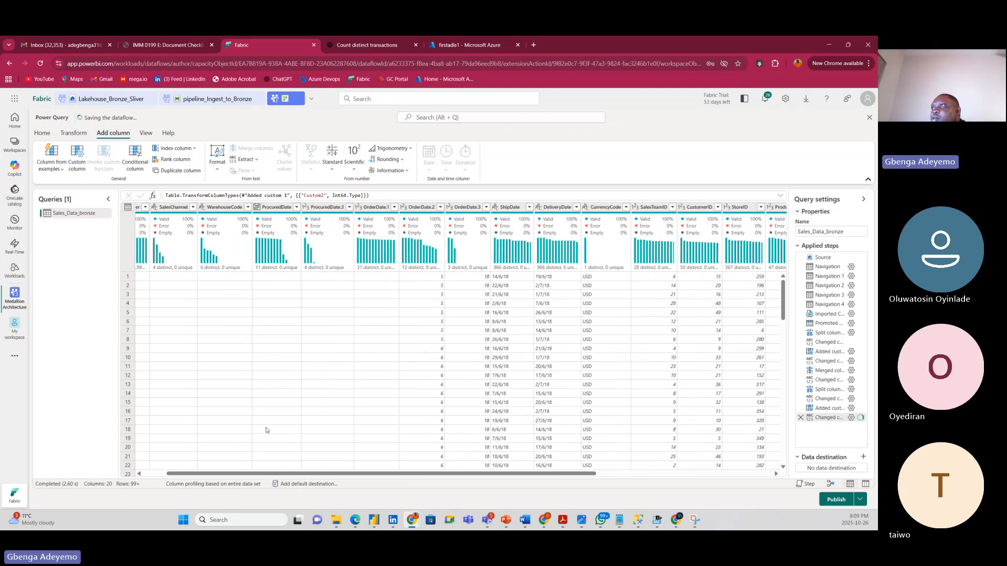
Merge Custom2, OrderDate.2 and OrderDate.1 with a '-' separator into a new OrderDate column.
{"action": "left_click", "coordinate": [418, 207]}
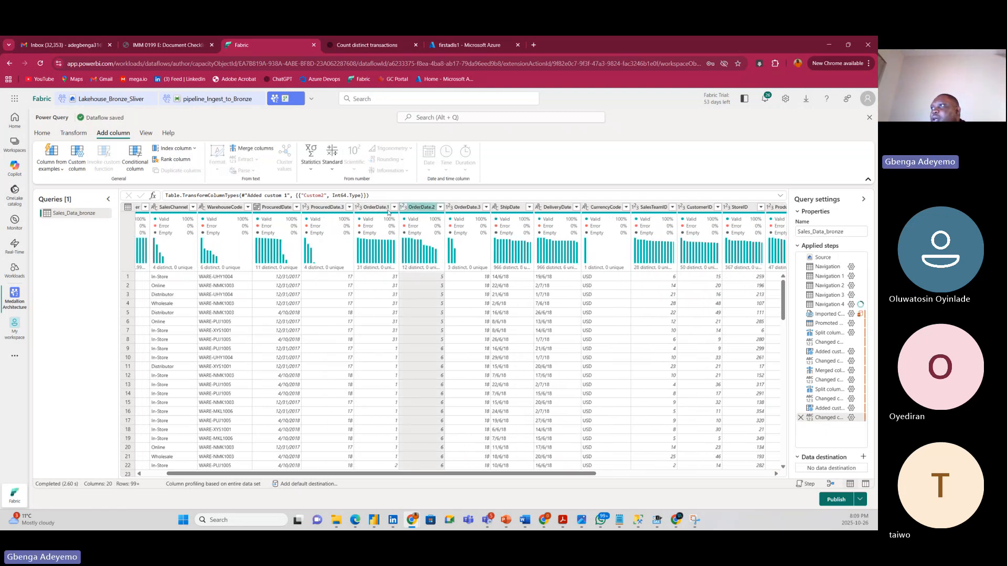
{"action": "left_click", "coordinate": [376, 207], "text": "ctrl"}
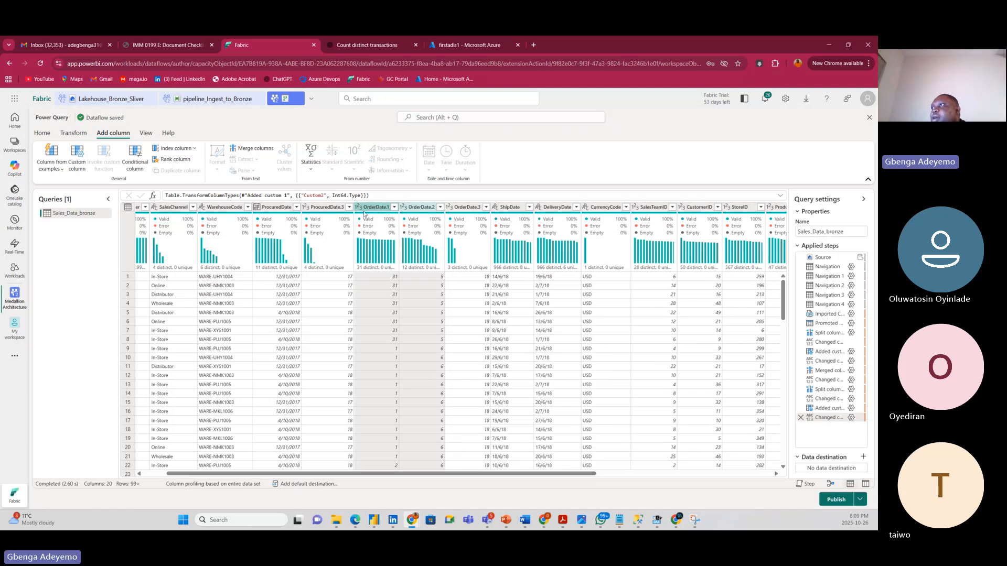
{"action": "right_click", "coordinate": [369, 212]}
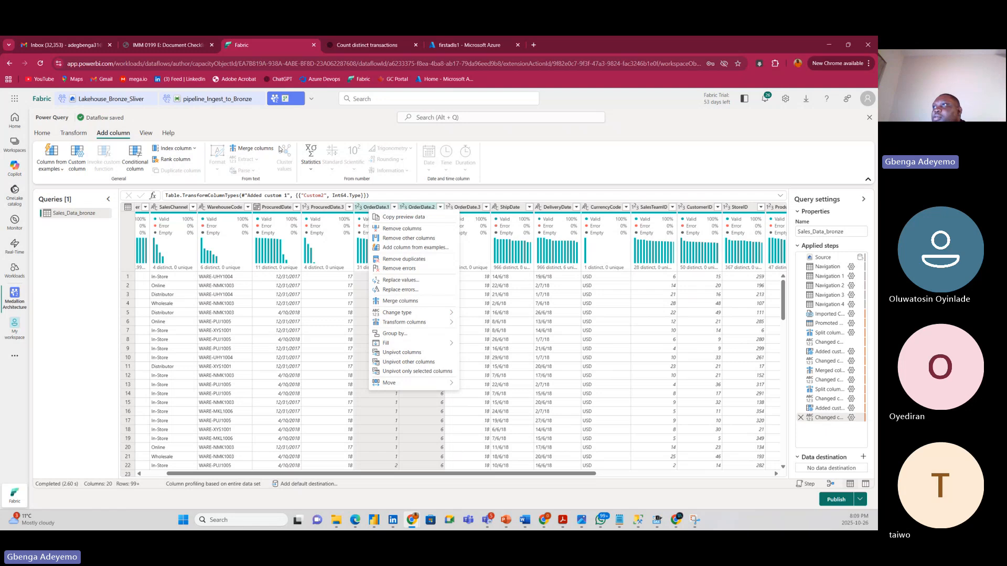
{"action": "left_click", "coordinate": [250, 149]}
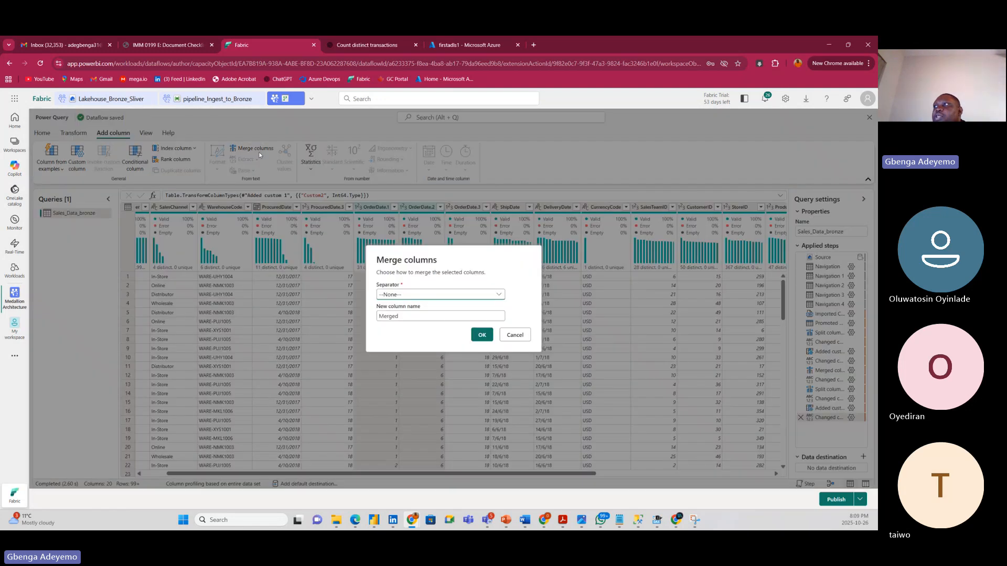
{"action": "left_click", "coordinate": [414, 295]}
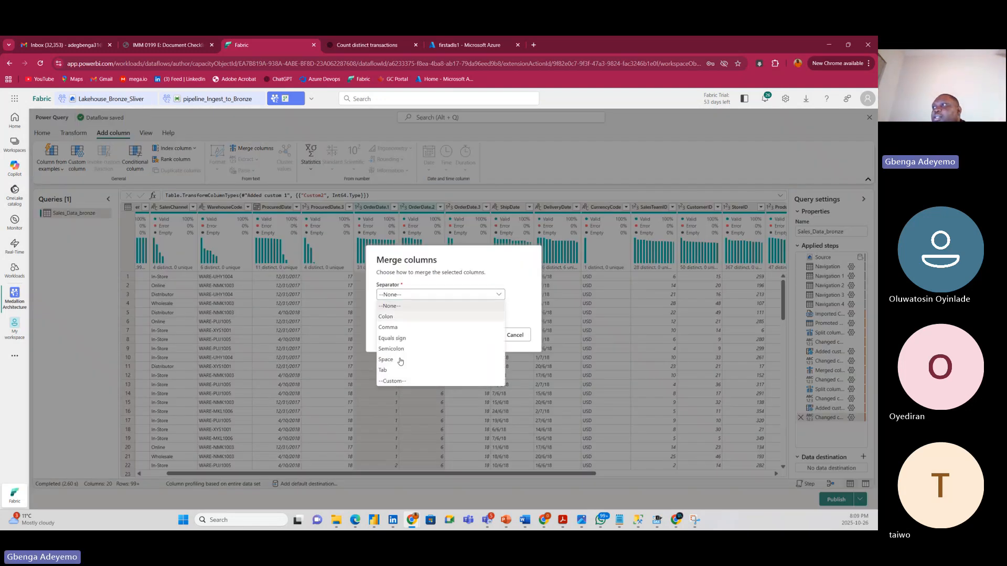
{"action": "left_click", "coordinate": [394, 382]}
{"action": "left_click", "coordinate": [393, 301]}
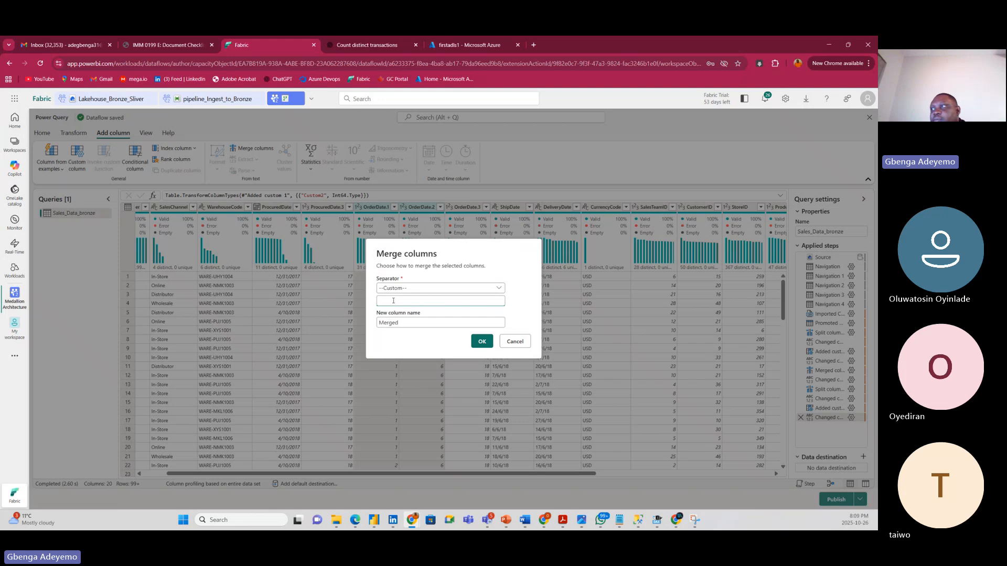
{"action": "left_click_drag", "start_coordinate": [407, 325], "coordinate": [366, 324]}
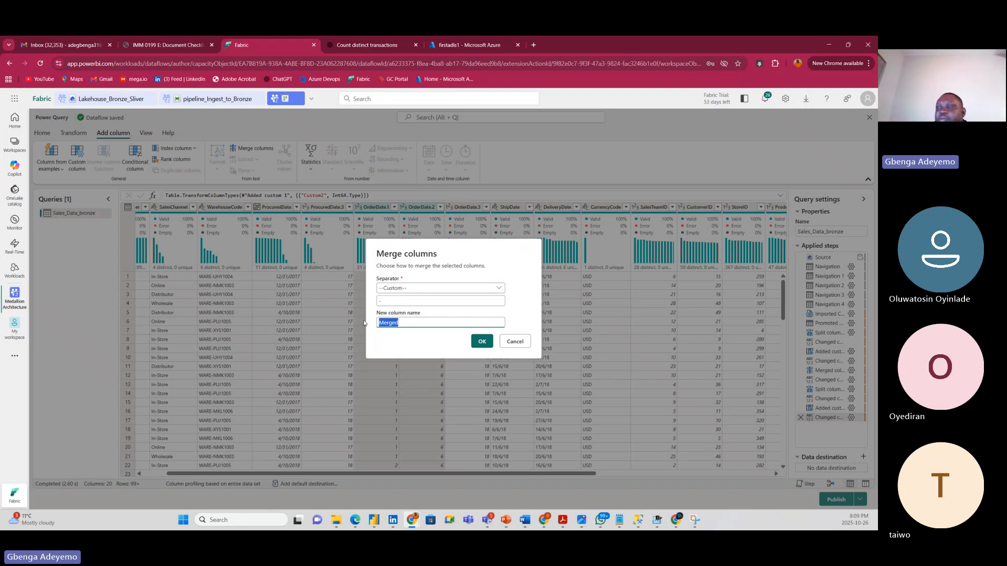
{"action": "type", "text": "Order"}
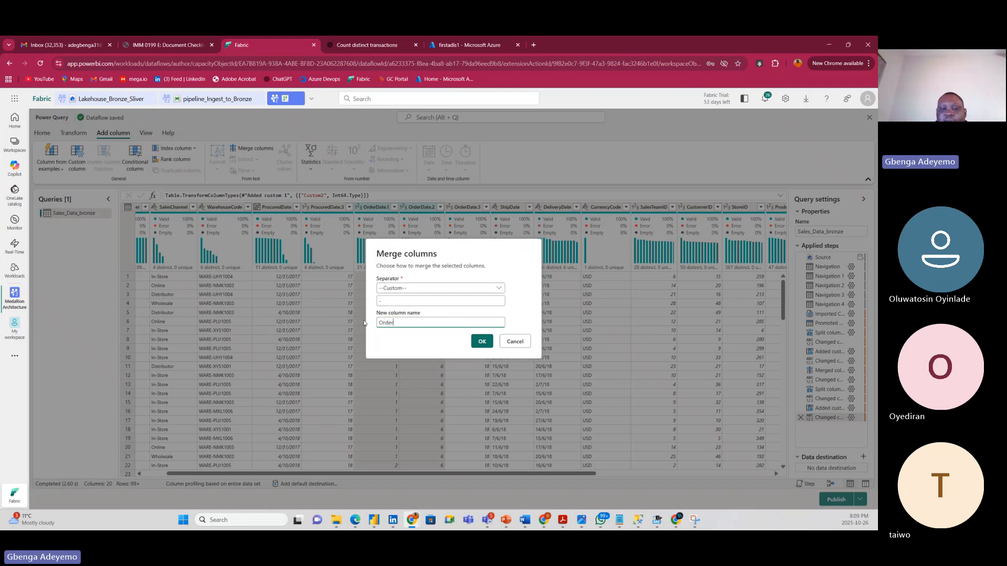
{"action": "type", "text": "Date"}
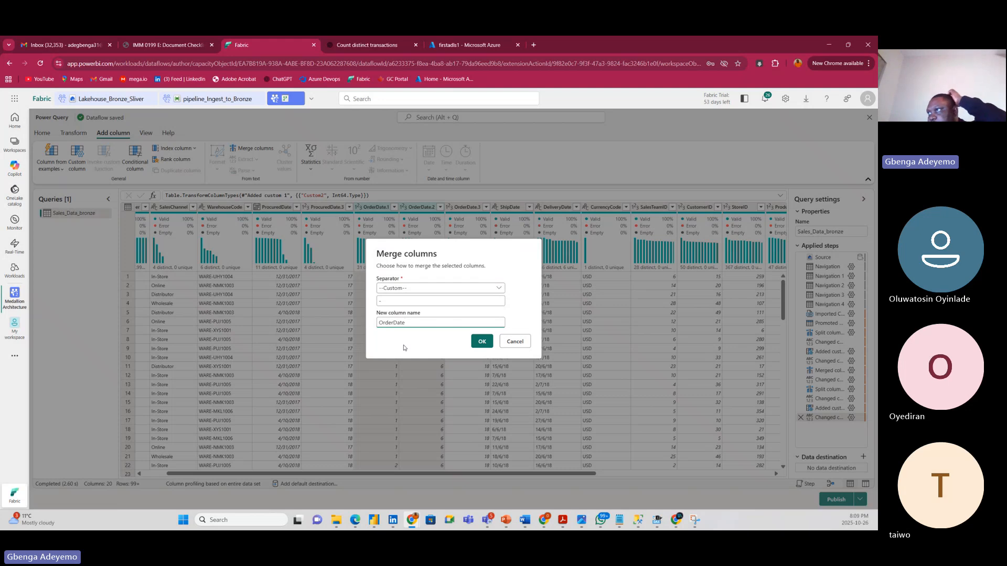
{"action": "left_click", "coordinate": [476, 341]}
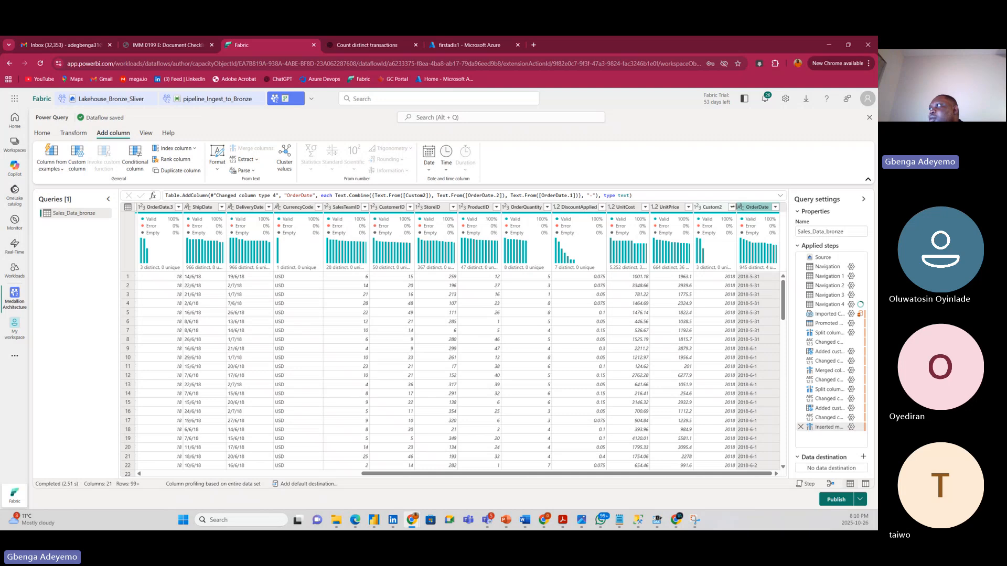
Set the merged OrderDate column to Date type, showing values like 5/31/2018.
{"action": "left_click", "coordinate": [742, 207]}
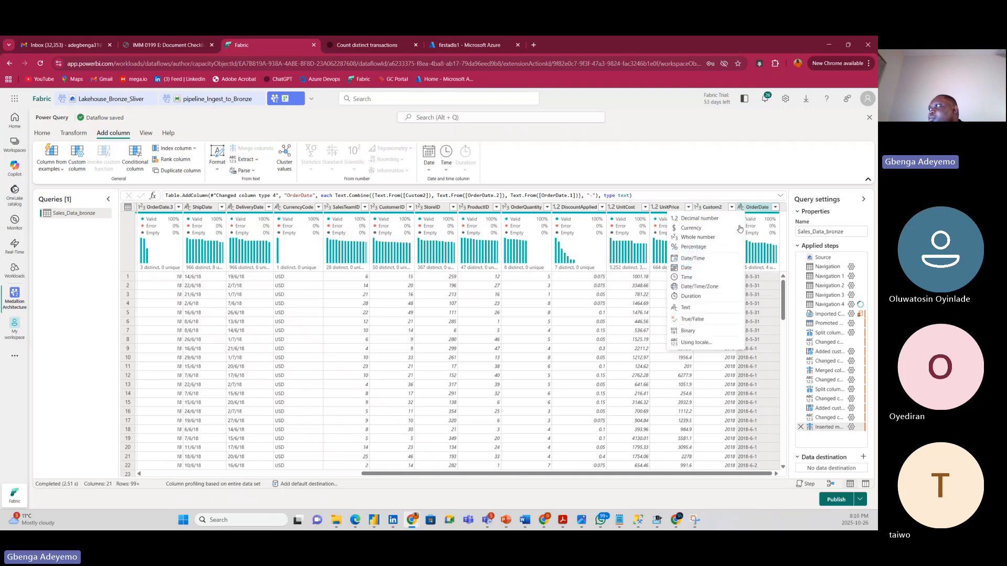
{"action": "left_click", "coordinate": [688, 270]}
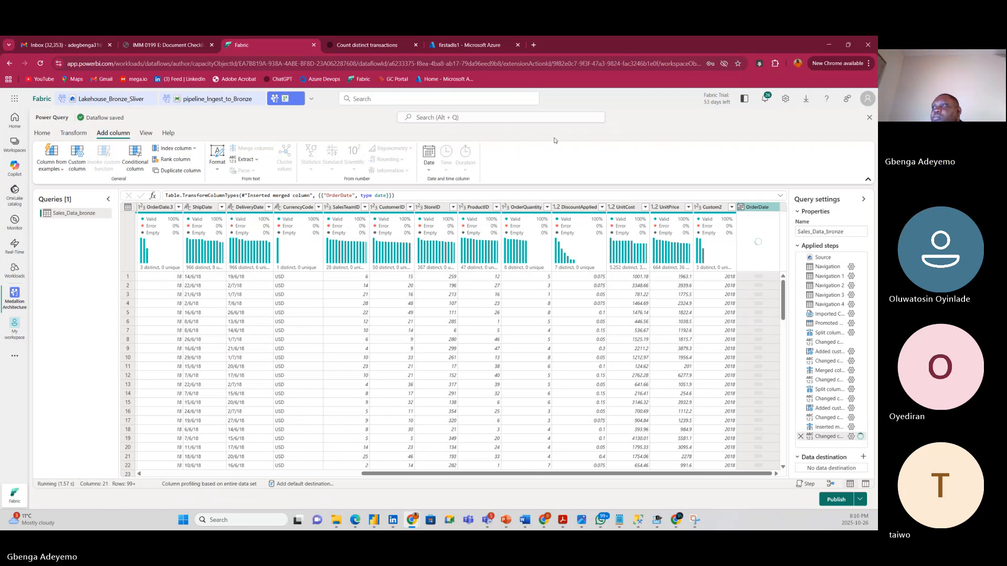
{"action": "left_click", "coordinate": [201, 208]}
Split ShipDate on a custom '/' separator into ShipDate.1, ShipDate.2 and ShipDate.3.
{"action": "right_click", "coordinate": [201, 208]}
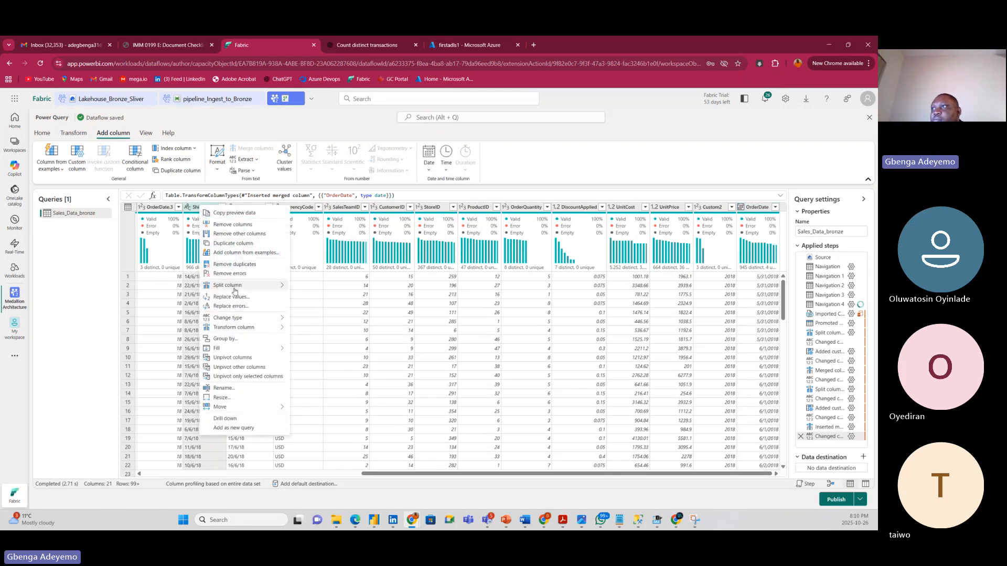
{"action": "mouse_move", "coordinate": [246, 288]}
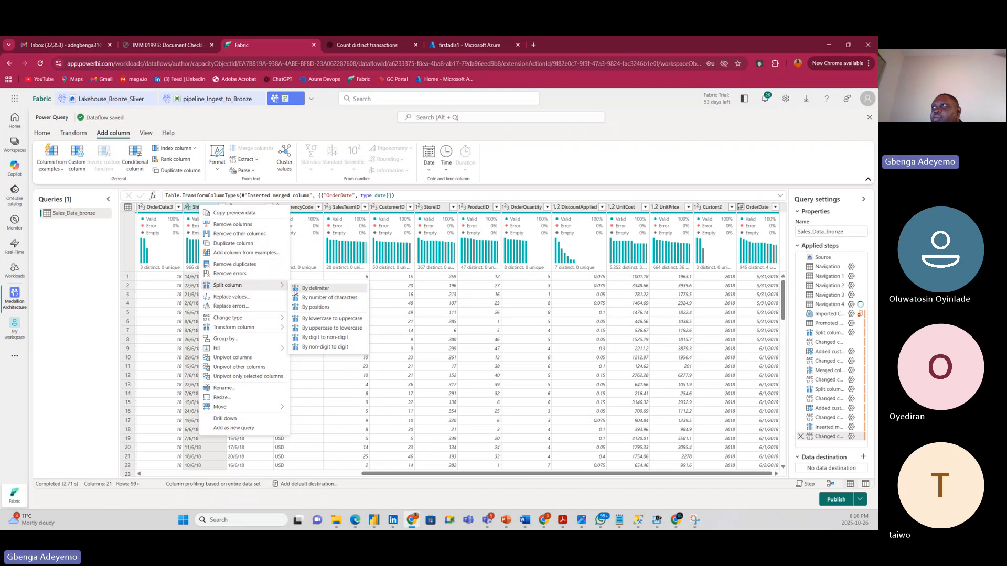
{"action": "left_click", "coordinate": [324, 290]}
{"action": "left_click", "coordinate": [387, 314]}
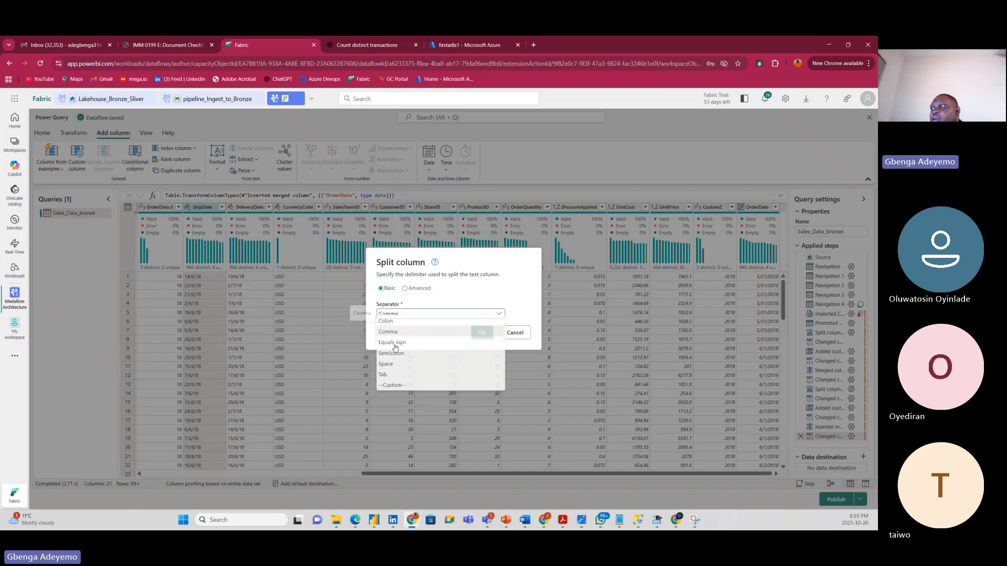
{"action": "left_click", "coordinate": [403, 391]}
{"action": "left_click", "coordinate": [406, 321]}
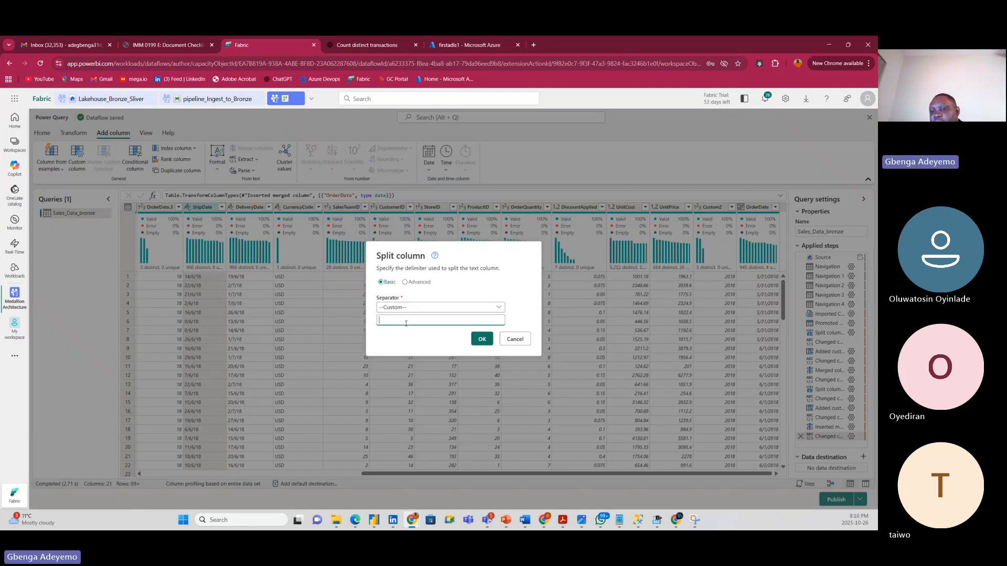
{"action": "left_click", "coordinate": [482, 338]}
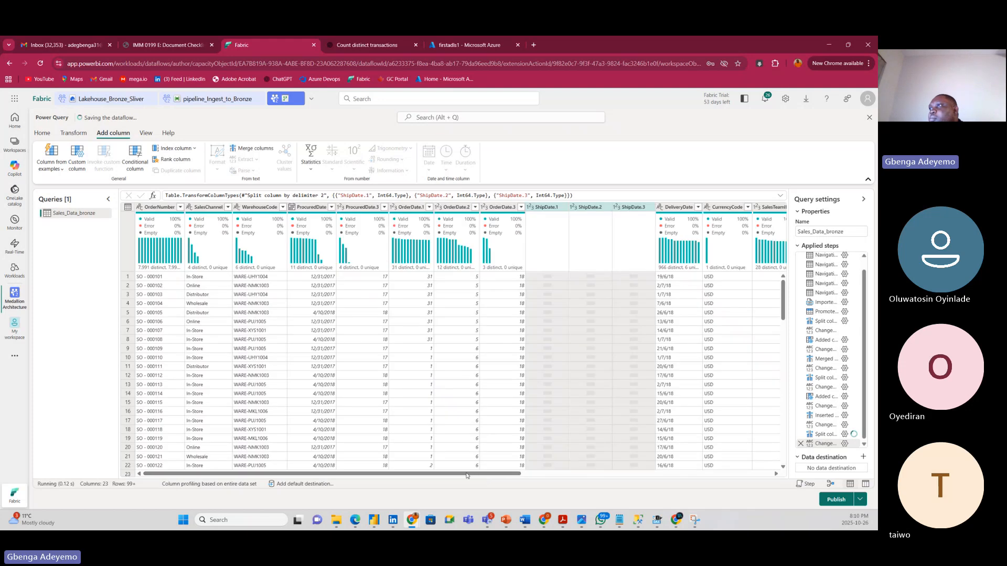
{"action": "left_click_drag", "start_coordinate": [467, 476], "coordinate": [812, 482]}
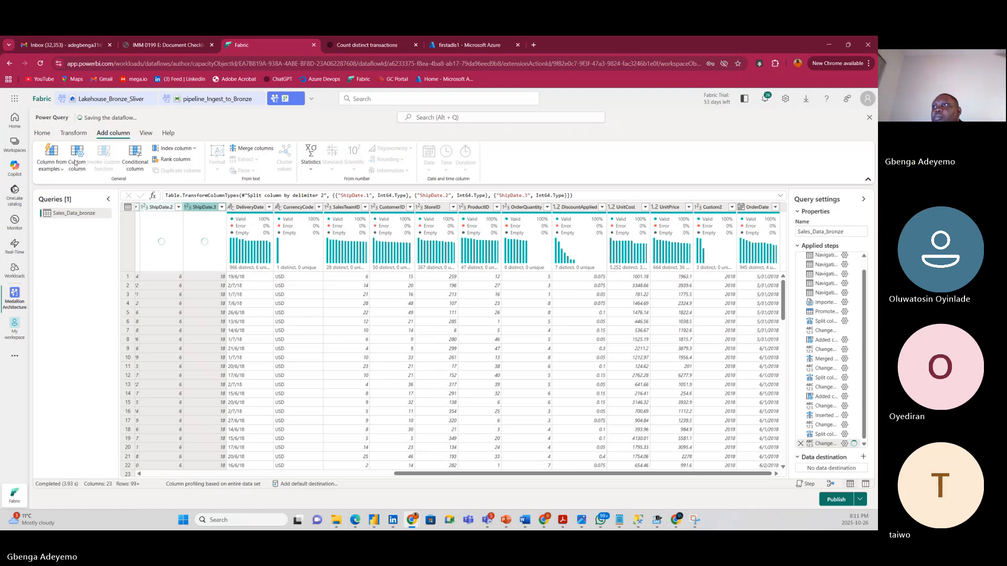
Add a custom column with the formula 2000+[ShipDate.3].
{"action": "left_click", "coordinate": [77, 165]}
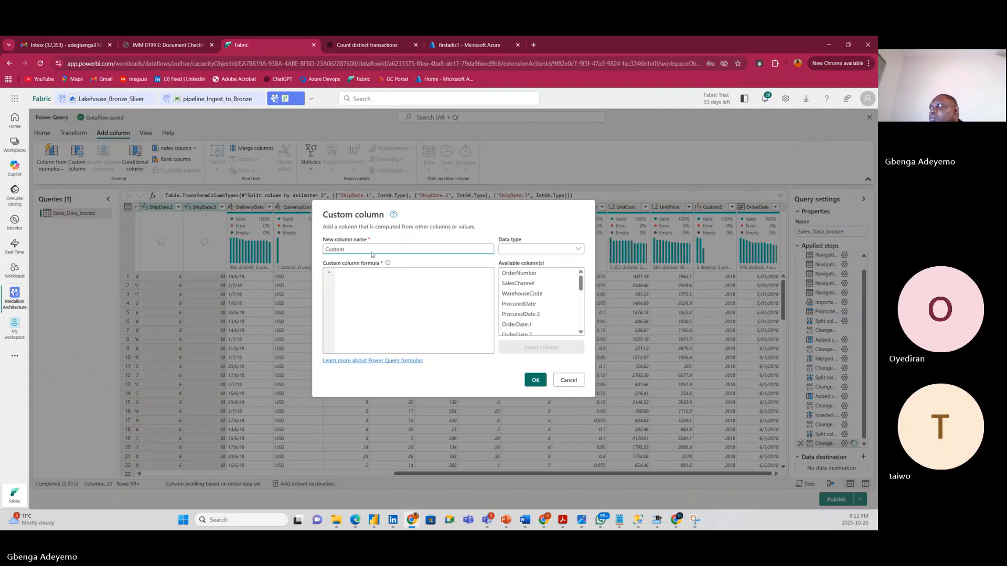
{"action": "left_click", "coordinate": [401, 275]}
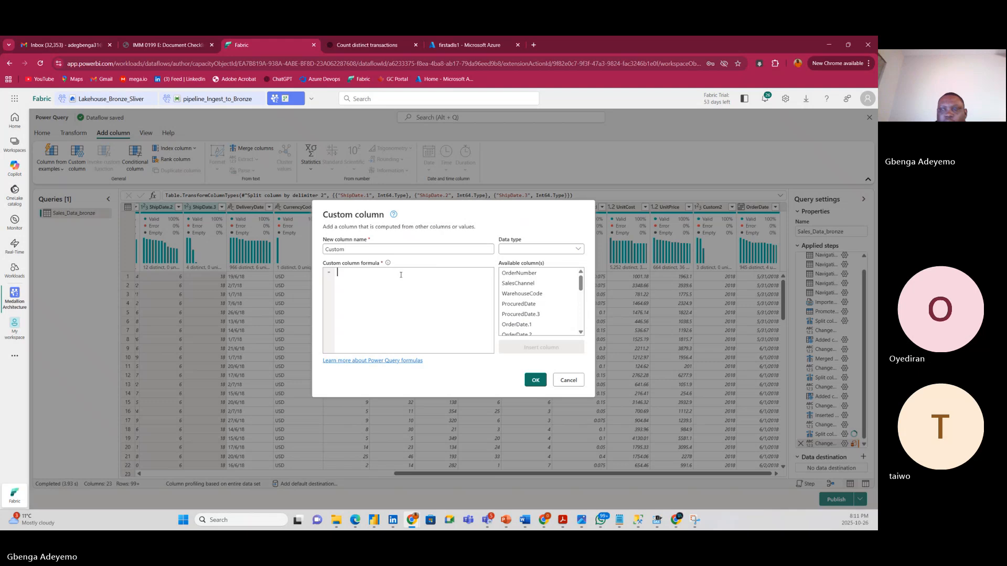
{"action": "type", "text": "2000+"}
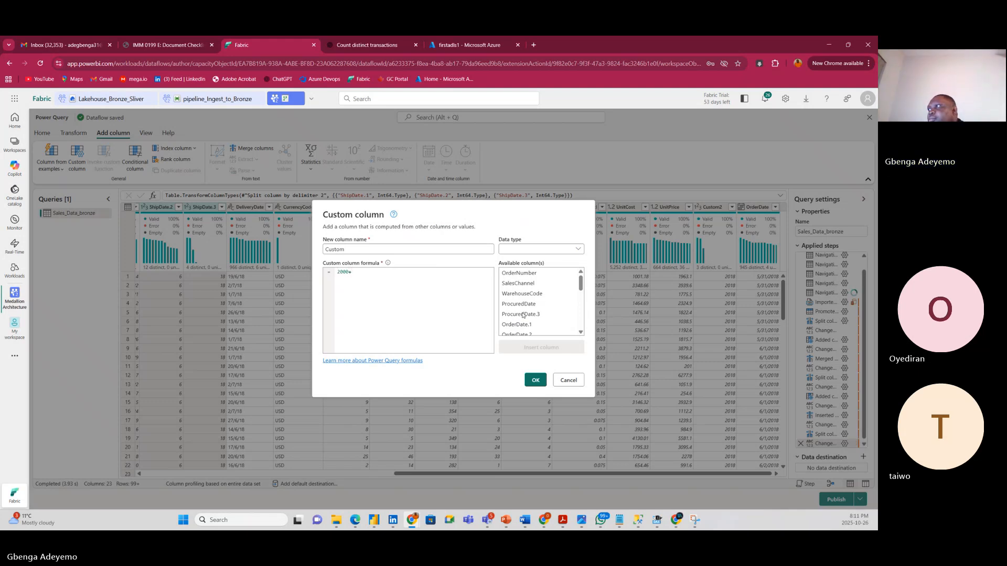
{"action": "scroll", "coordinate": [546, 330], "scroll_direction": "down", "scroll_amount": 1}
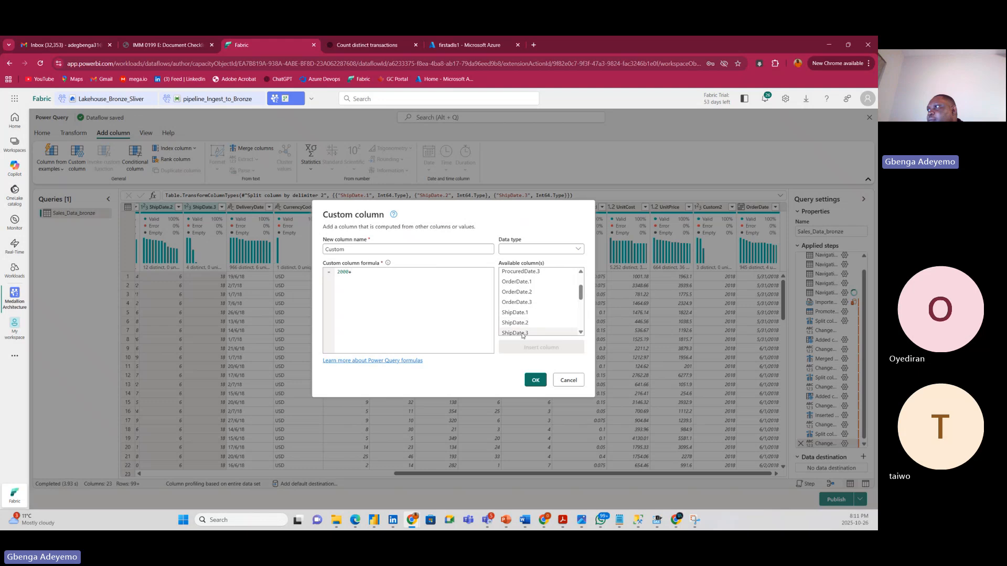
{"action": "double_click", "coordinate": [523, 334]}
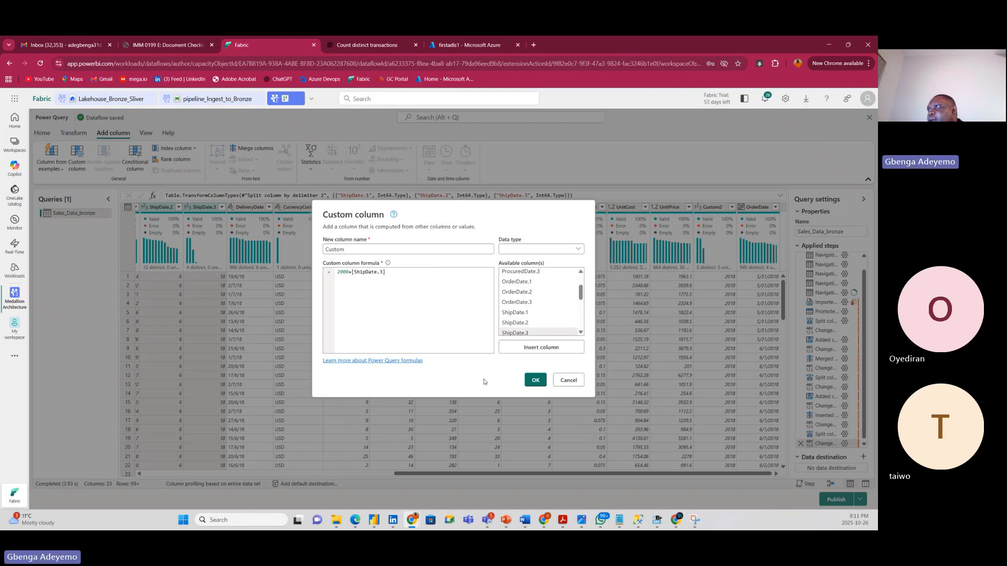
{"action": "left_click", "coordinate": [536, 381]}
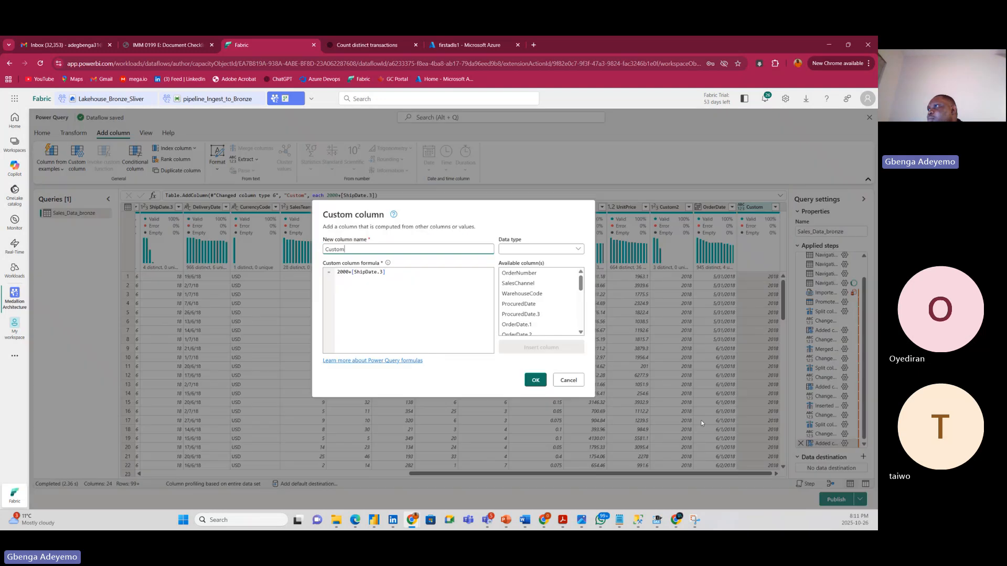
Rename the new custom column to Custom4 and set its type to Whole number.
{"action": "left_click", "coordinate": [845, 444]}
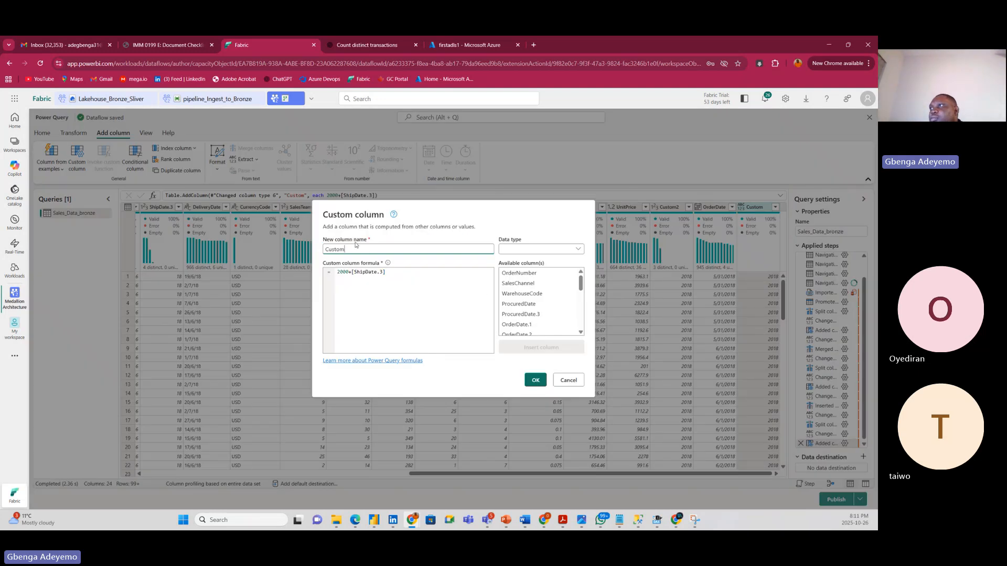
{"action": "type", "text": "3"}
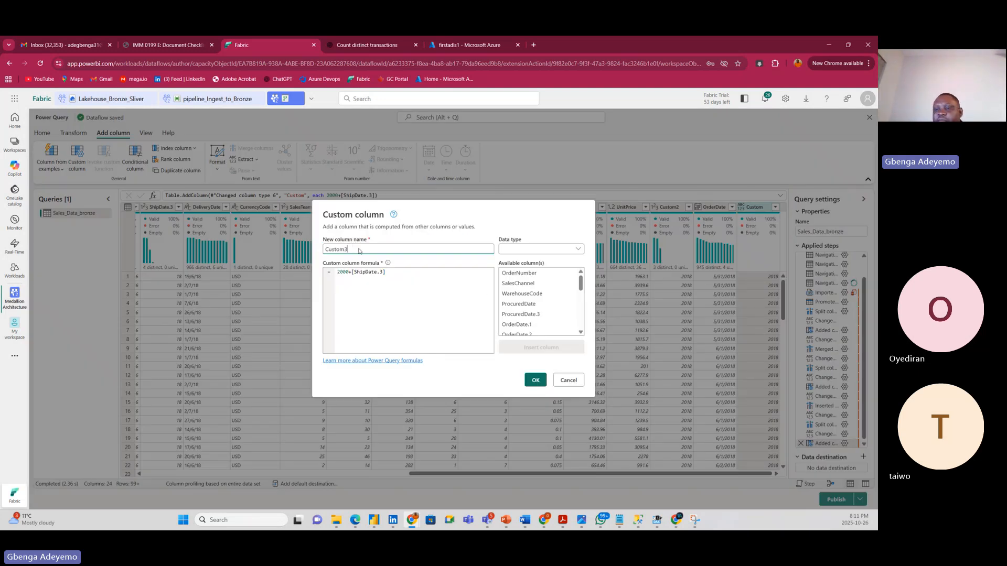
{"action": "key", "text": "BackSpace"}
{"action": "type", "text": "4"}
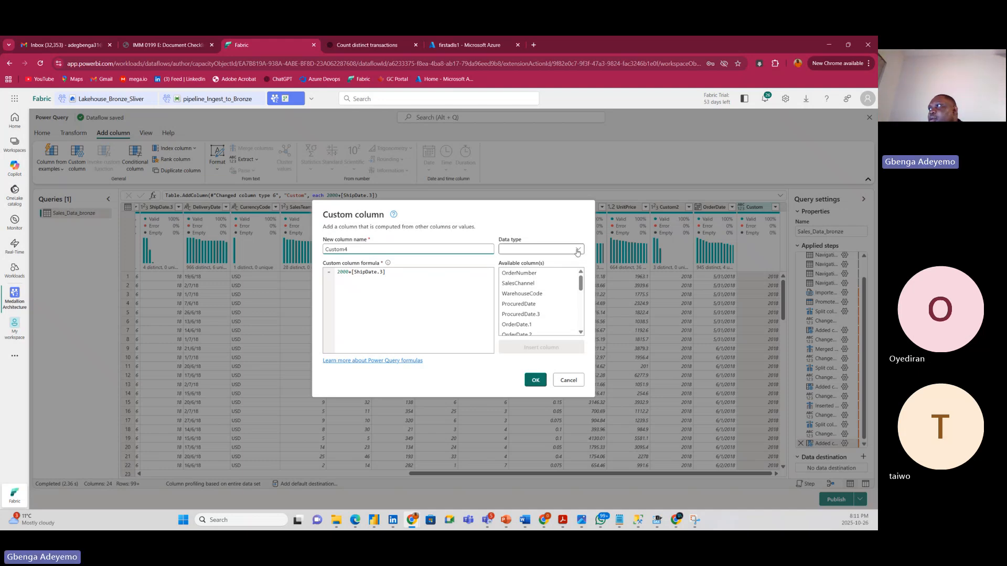
{"action": "left_click", "coordinate": [545, 250]}
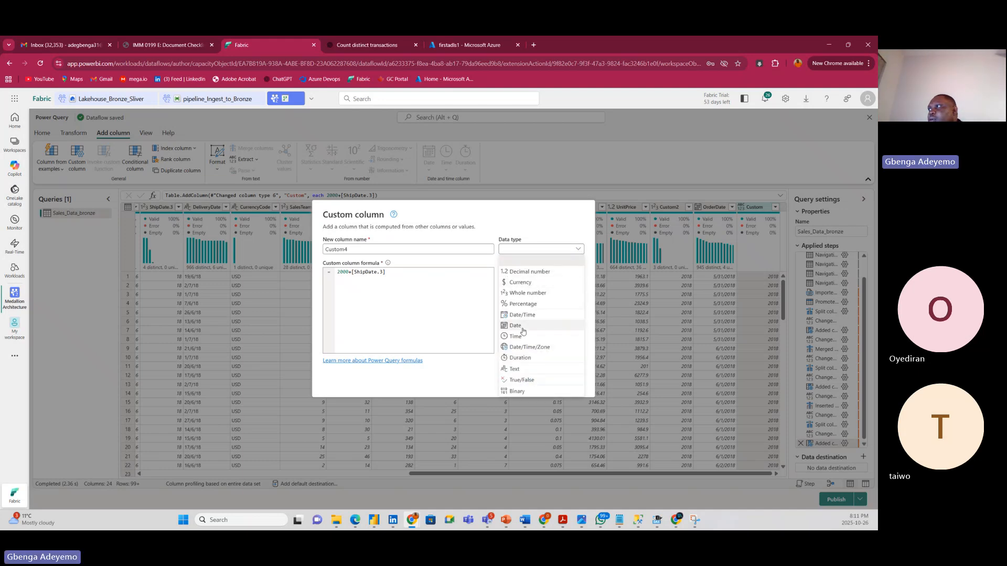
{"action": "left_click", "coordinate": [522, 295]}
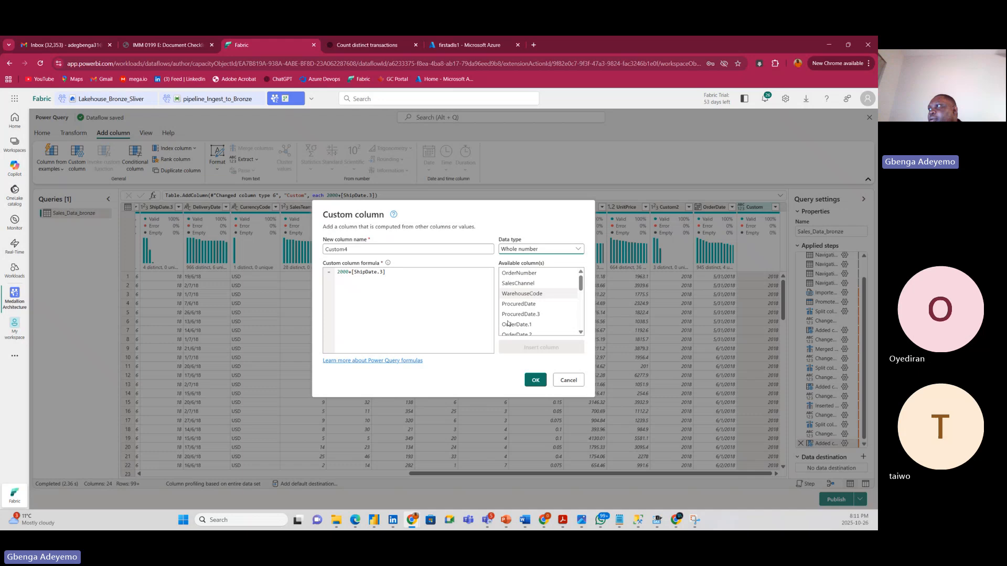
{"action": "left_click", "coordinate": [534, 384]}
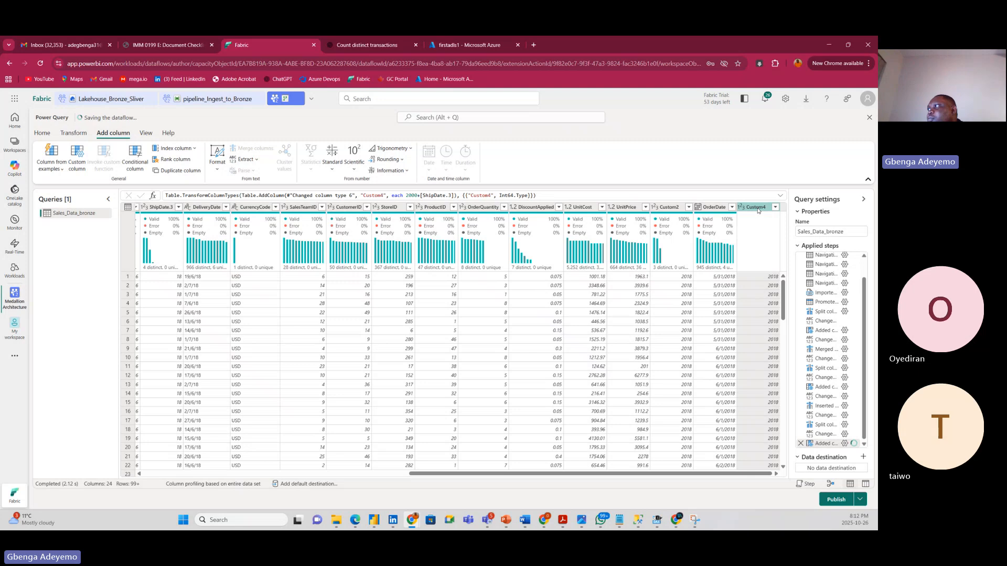
Select the Custom4, ShipDate.2 and ShipDate.1 columns.
{"action": "left_click", "coordinate": [247, 402]}
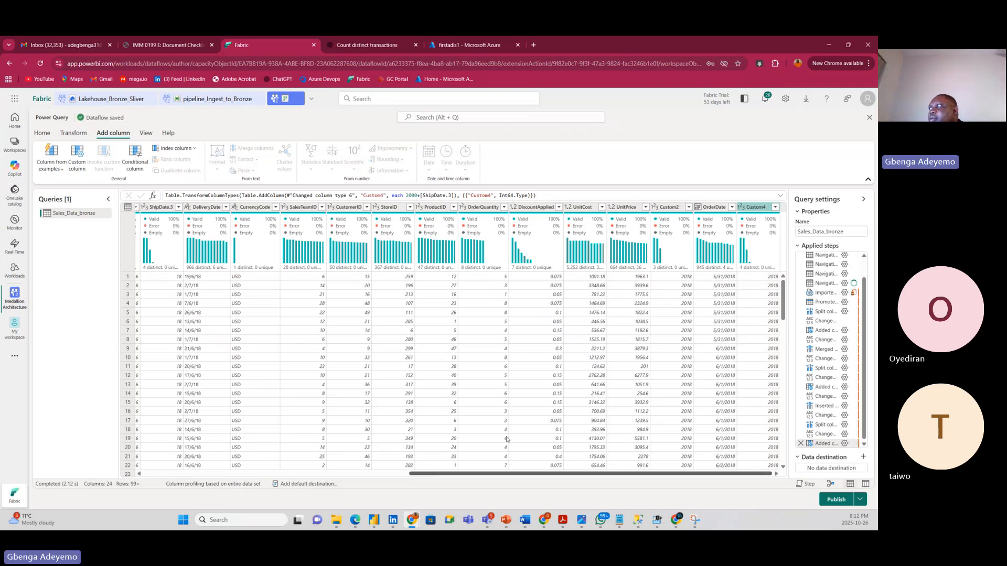
{"action": "left_click", "coordinate": [749, 208]}
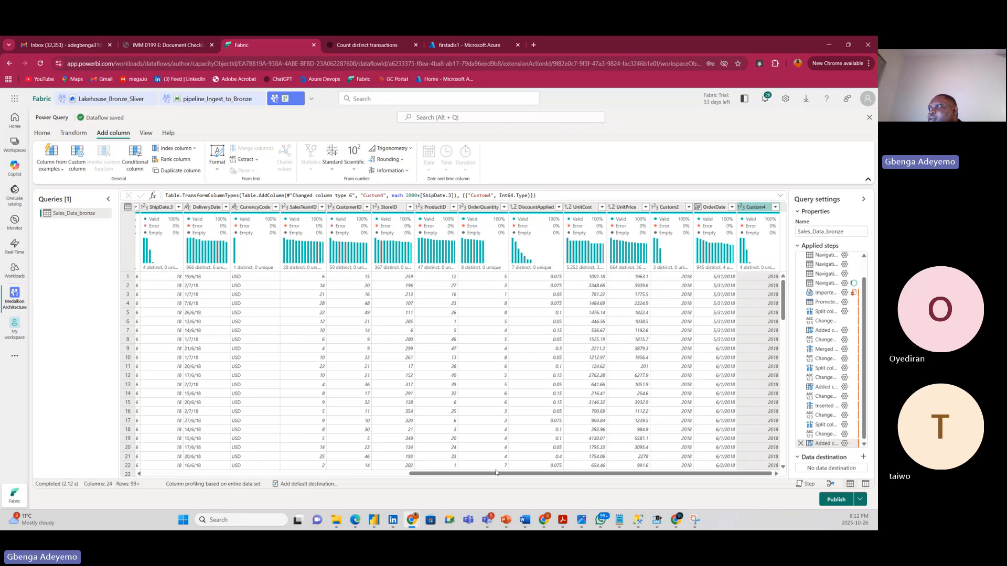
{"action": "left_click_drag", "start_coordinate": [493, 475], "coordinate": [328, 474]}
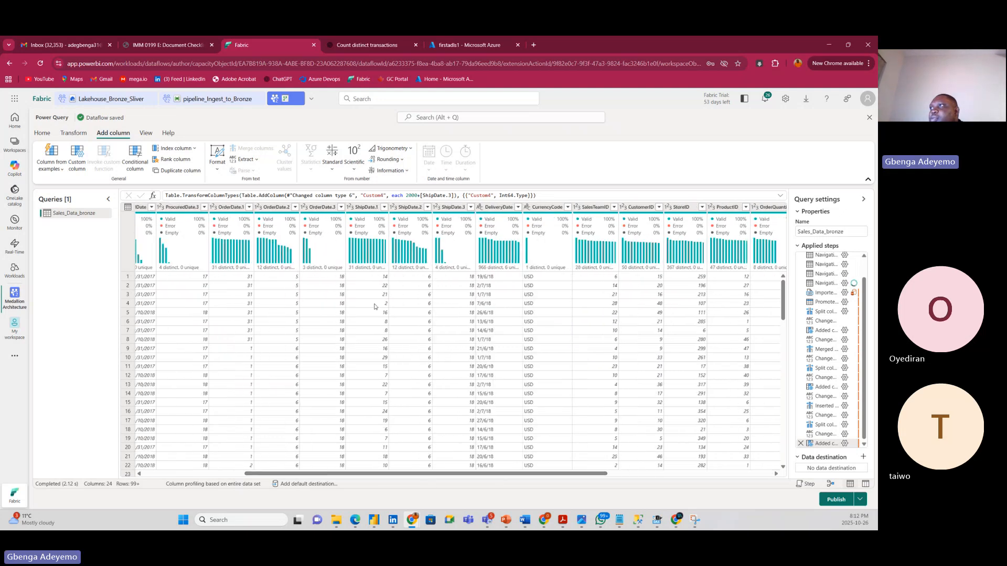
{"action": "left_click", "coordinate": [409, 209]}
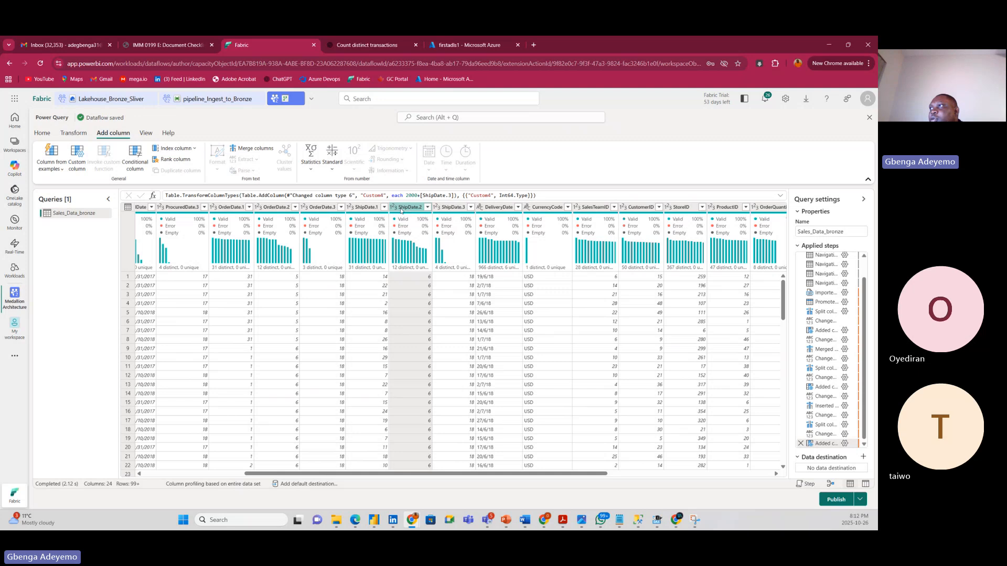
{"action": "left_click", "coordinate": [367, 208], "text": "ctrl"}
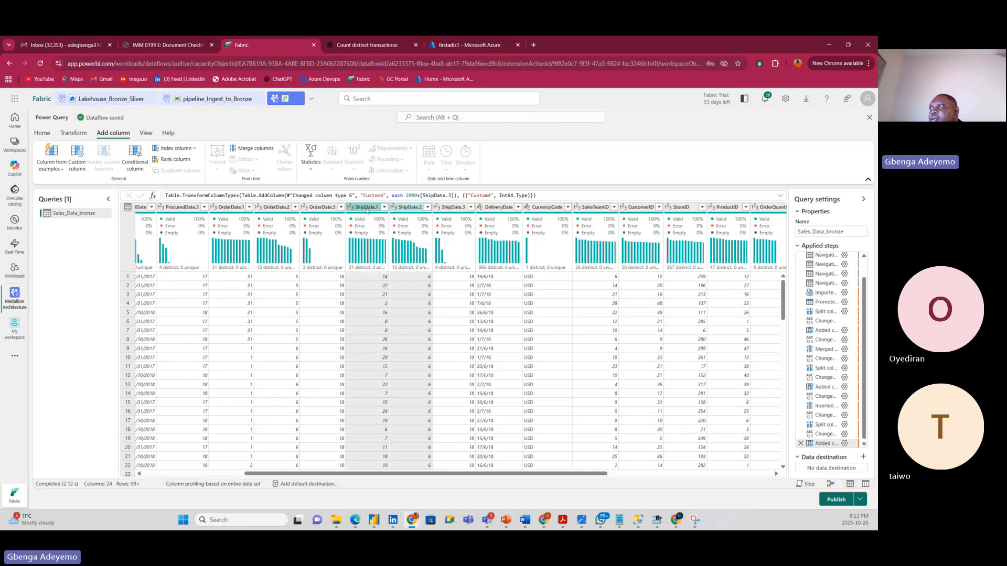
Merge the selected columns with a custom '-' separator into a new ShipDate column.
{"action": "right_click", "coordinate": [367, 208]}
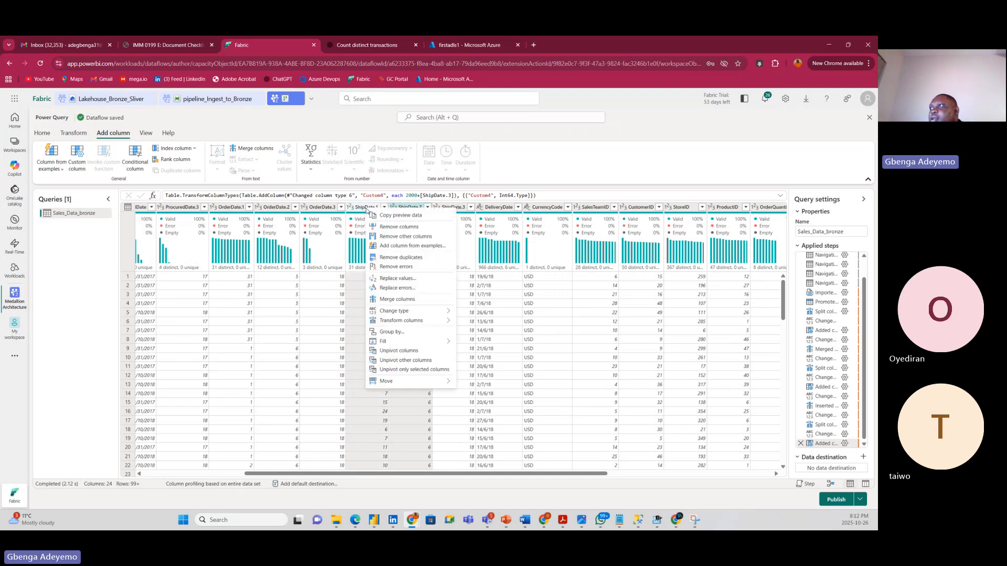
{"action": "left_click", "coordinate": [418, 300]}
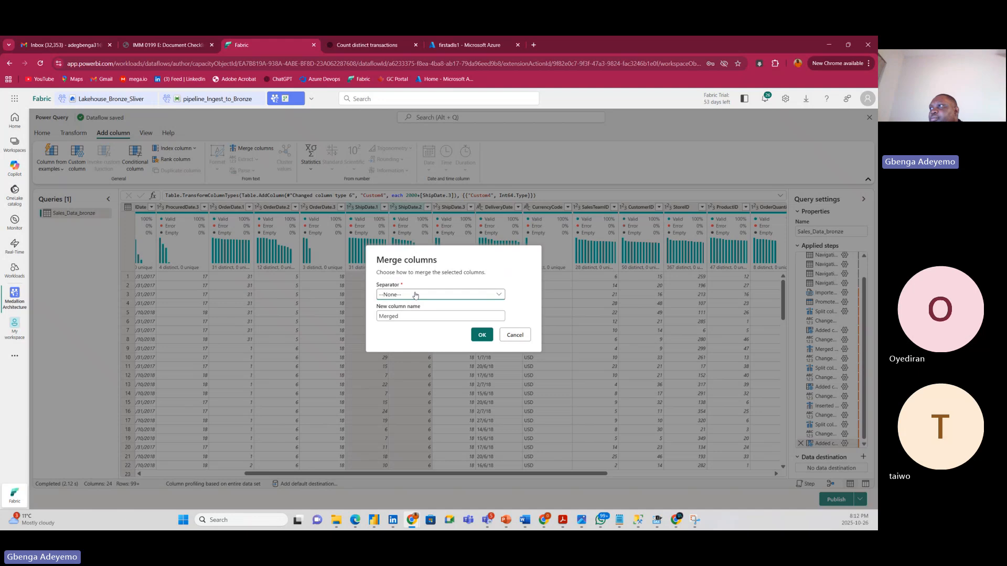
{"action": "left_click", "coordinate": [415, 295]}
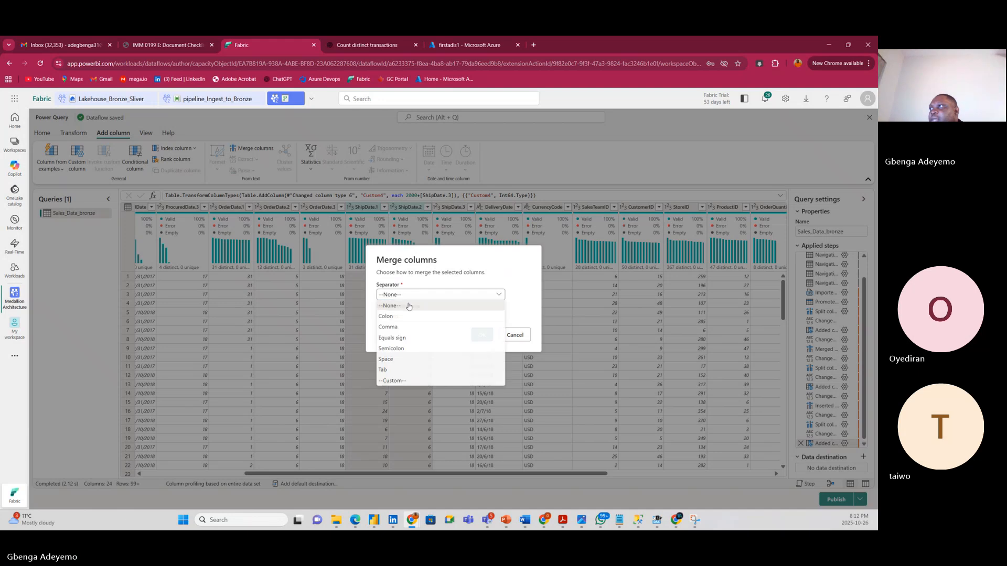
{"action": "left_click", "coordinate": [404, 382]}
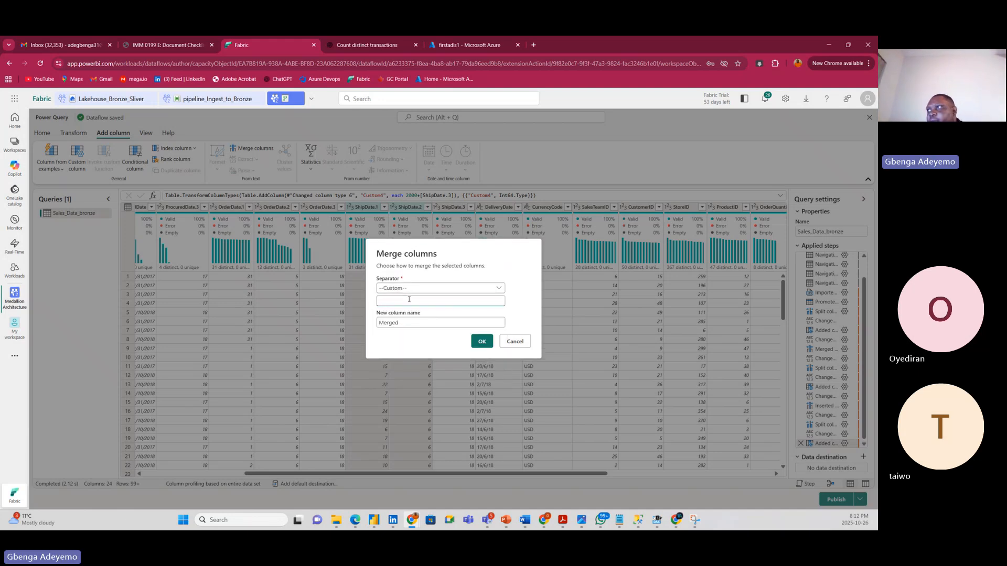
{"action": "type", "text": "-"}
{"action": "left_click", "coordinate": [420, 325]}
{"action": "key", "text": "BackSpace"}
{"action": "key", "text": "BackSpace"}
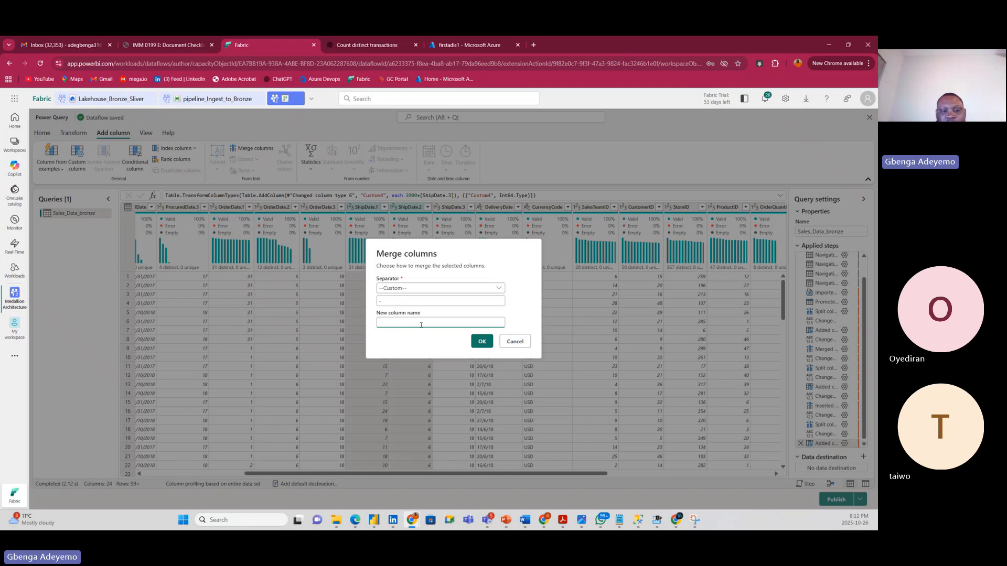
{"action": "type", "text": "Sh"}
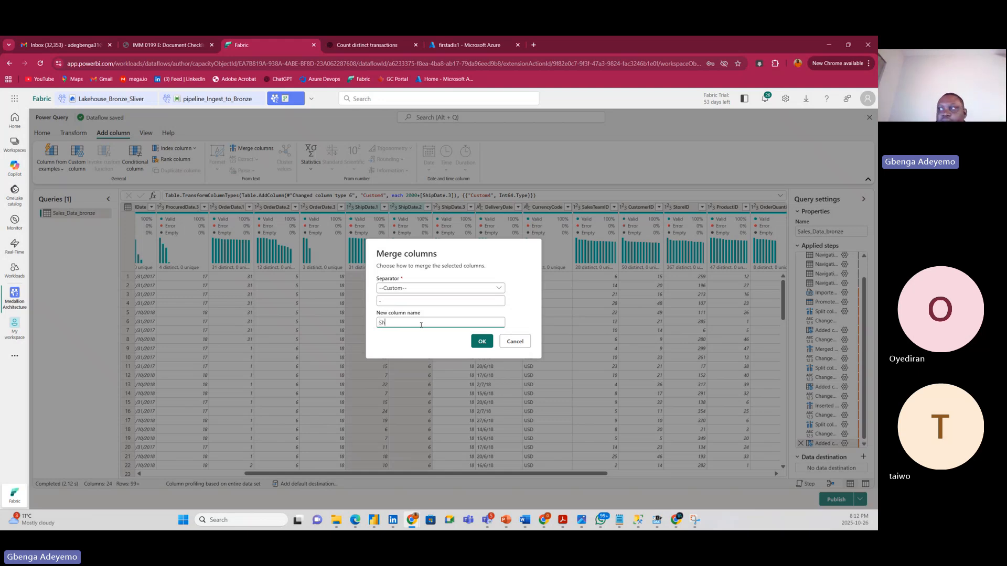
{"action": "type", "text": "ipDate"}
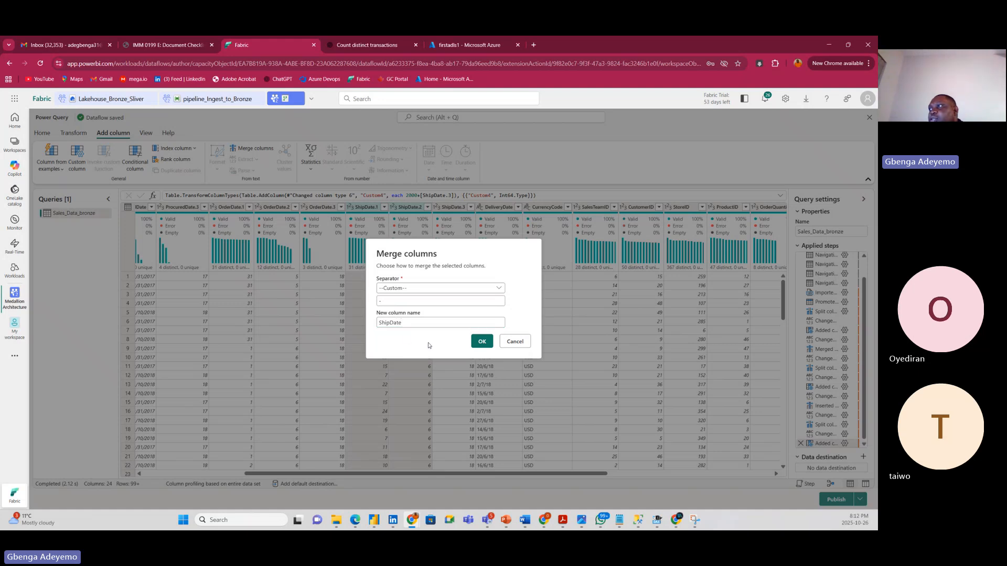
{"action": "left_click", "coordinate": [483, 342]}
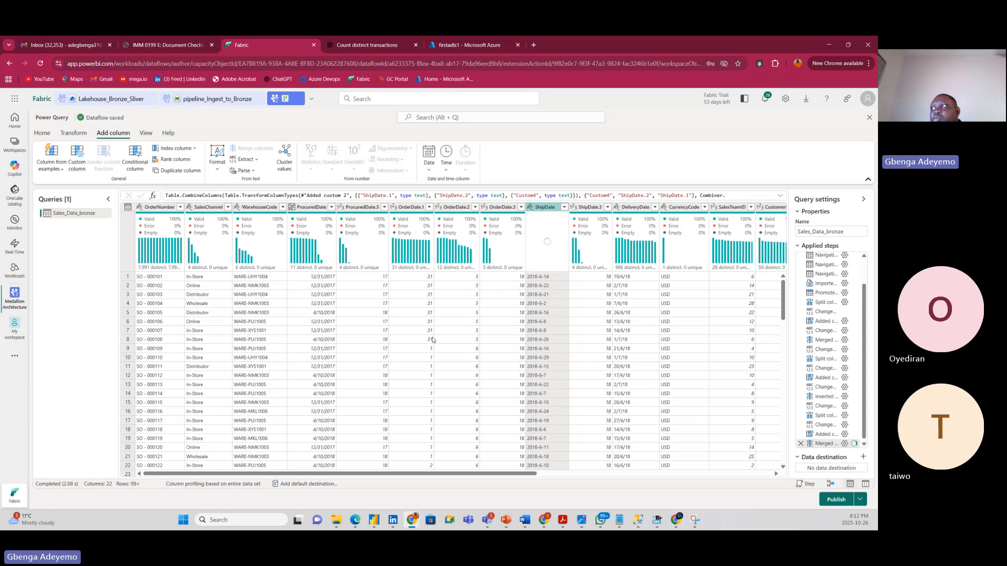
Change the merged ShipDate column's data type to Date.
{"action": "left_click", "coordinate": [531, 207]}
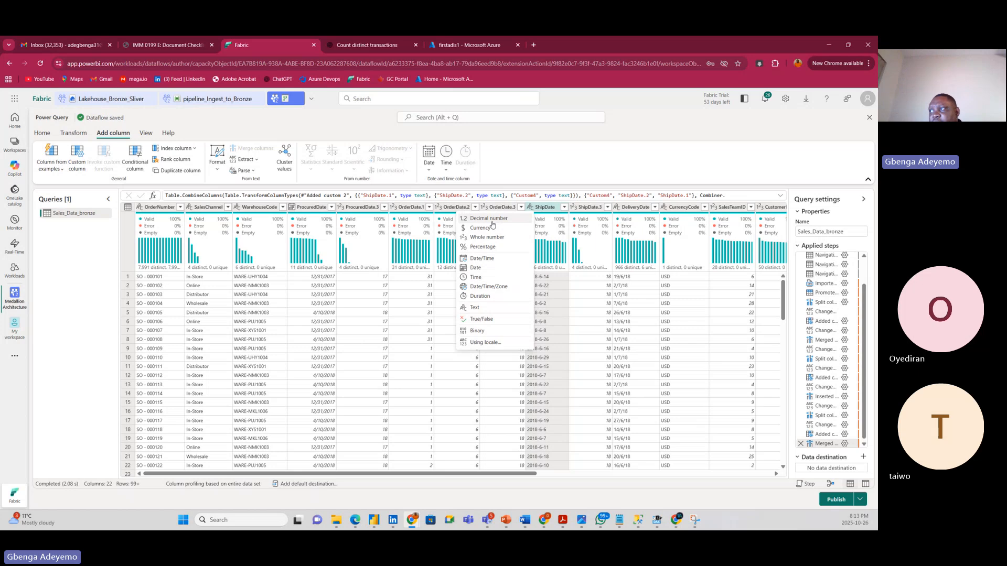
{"action": "left_click", "coordinate": [485, 271]}
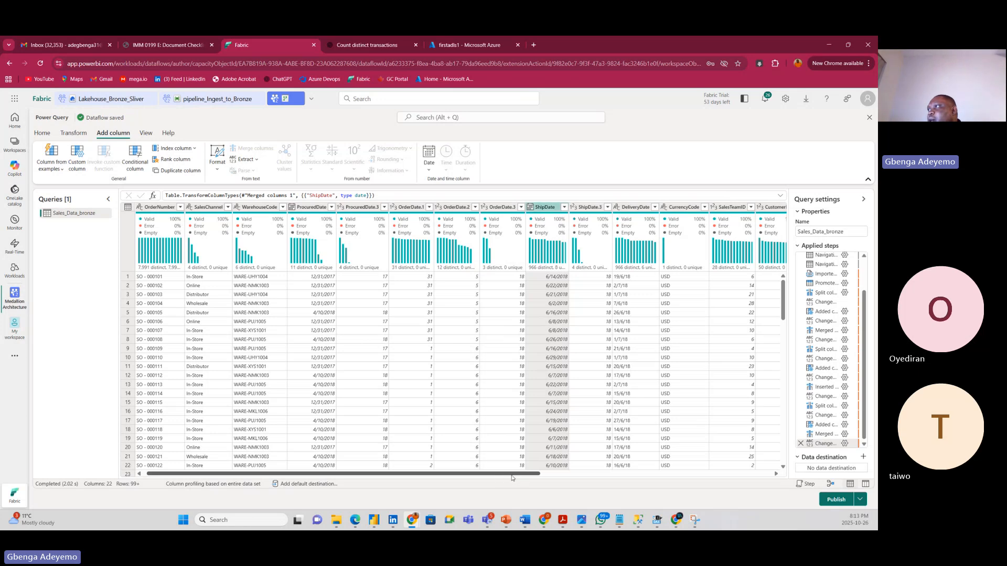
{"action": "scroll", "coordinate": [513, 477], "scroll_direction": "right", "scroll_amount": 1}
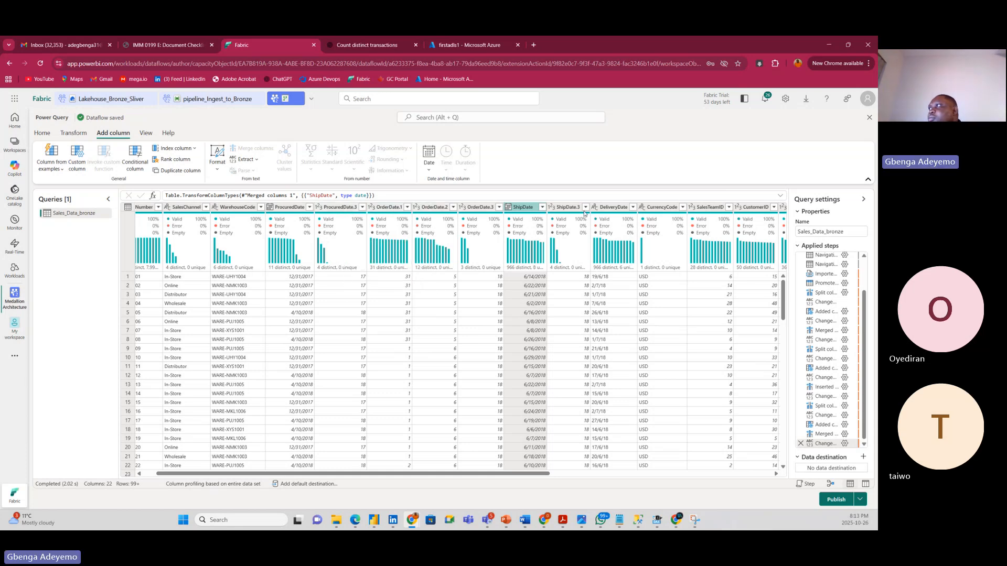
Split DeliveryDate on a custom '/' separator into DeliveryDate.1, DeliveryDate.2 and DeliveryDate.3.
{"action": "left_click", "coordinate": [608, 209]}
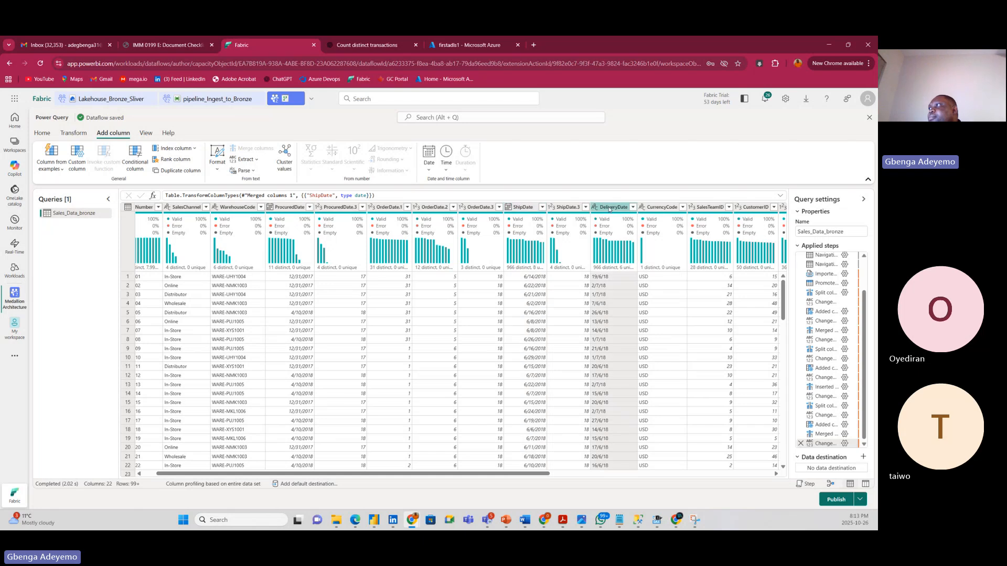
{"action": "right_click", "coordinate": [609, 209]}
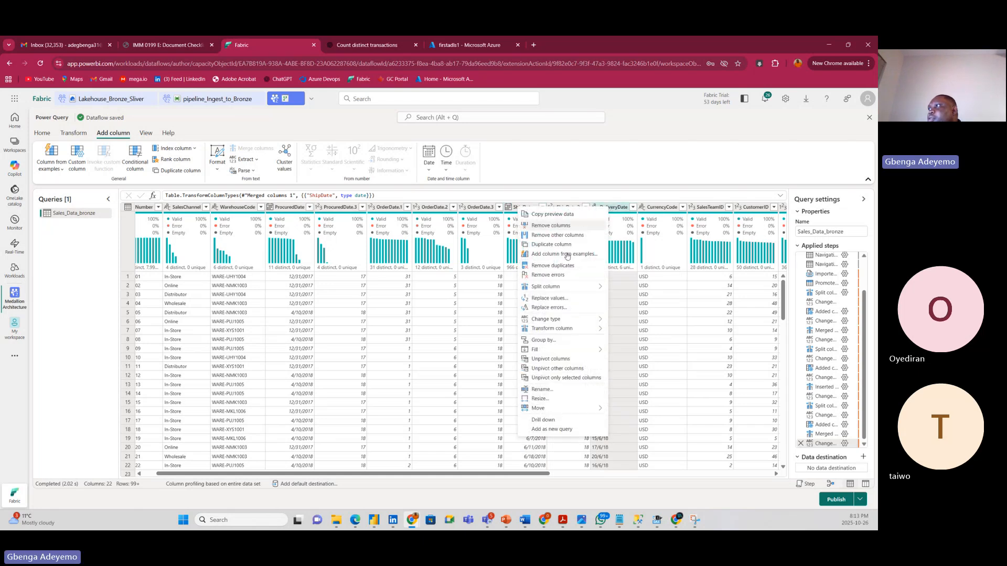
{"action": "mouse_move", "coordinate": [558, 287]}
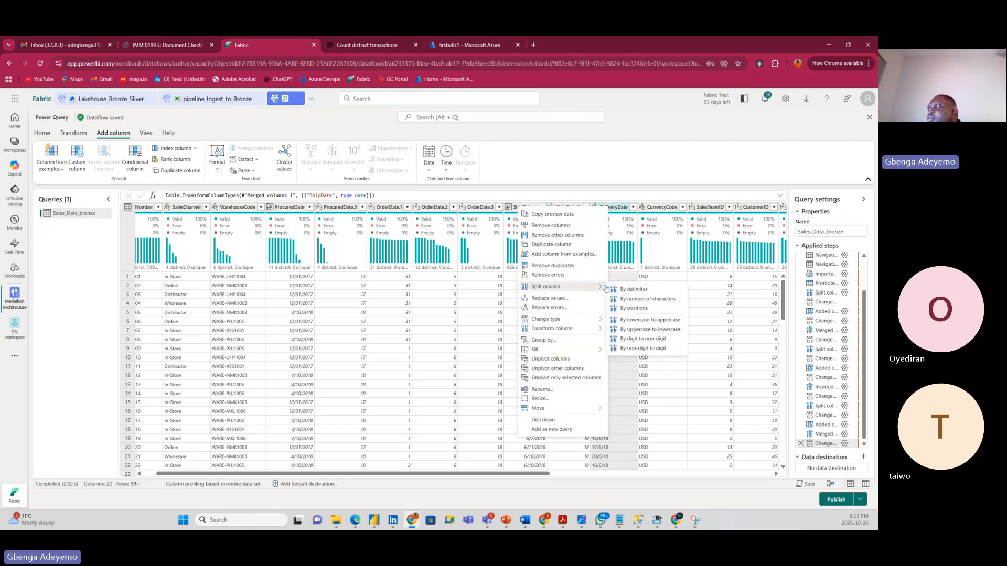
{"action": "left_click", "coordinate": [629, 290]}
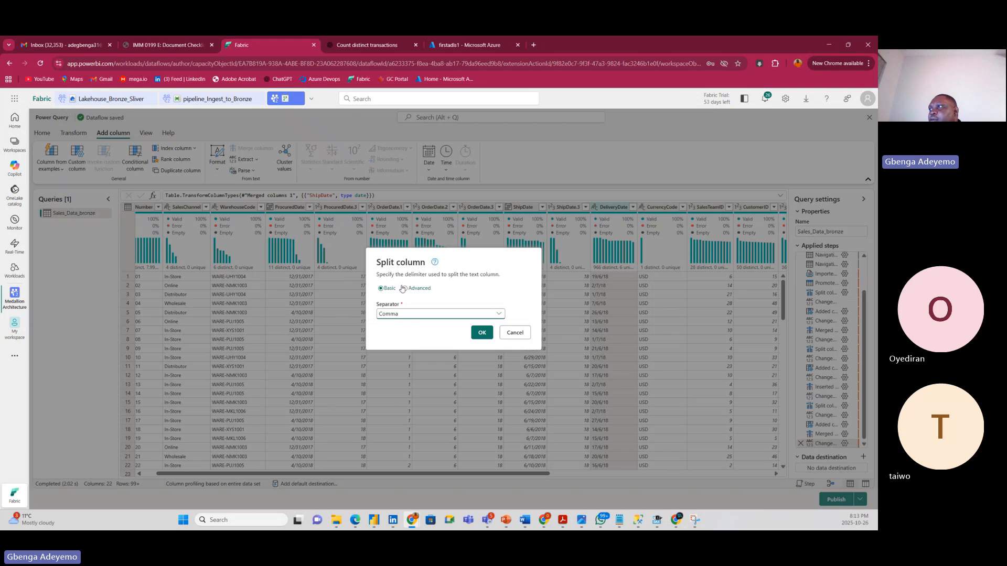
{"action": "left_click", "coordinate": [404, 318]}
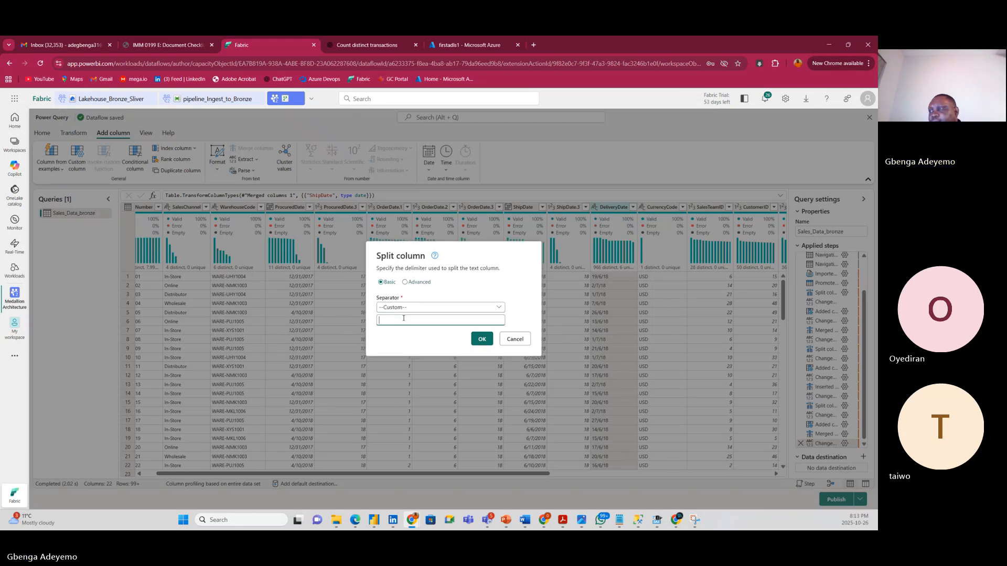
{"action": "left_click", "coordinate": [406, 347]}
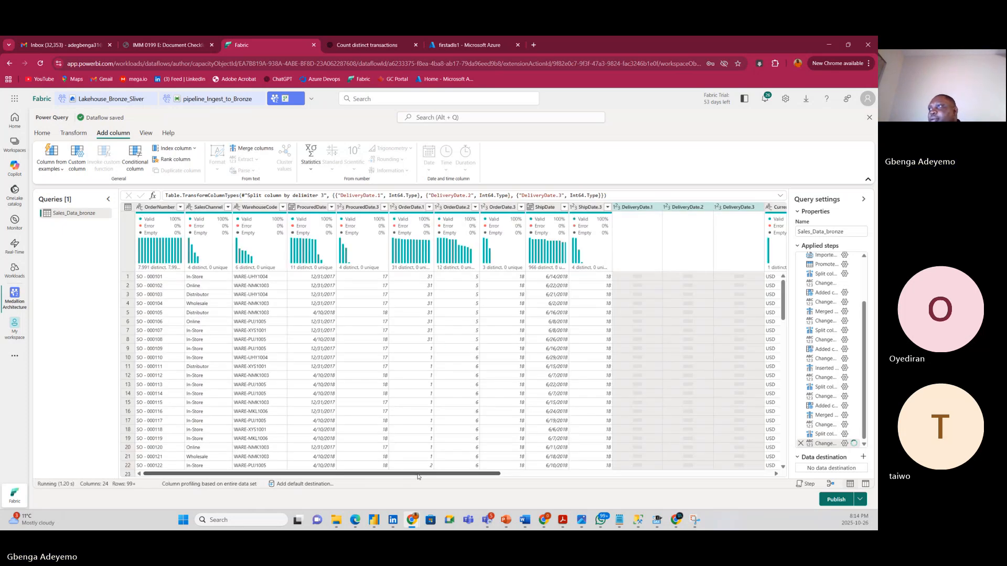
{"action": "left_click_drag", "start_coordinate": [417, 476], "coordinate": [691, 475]}
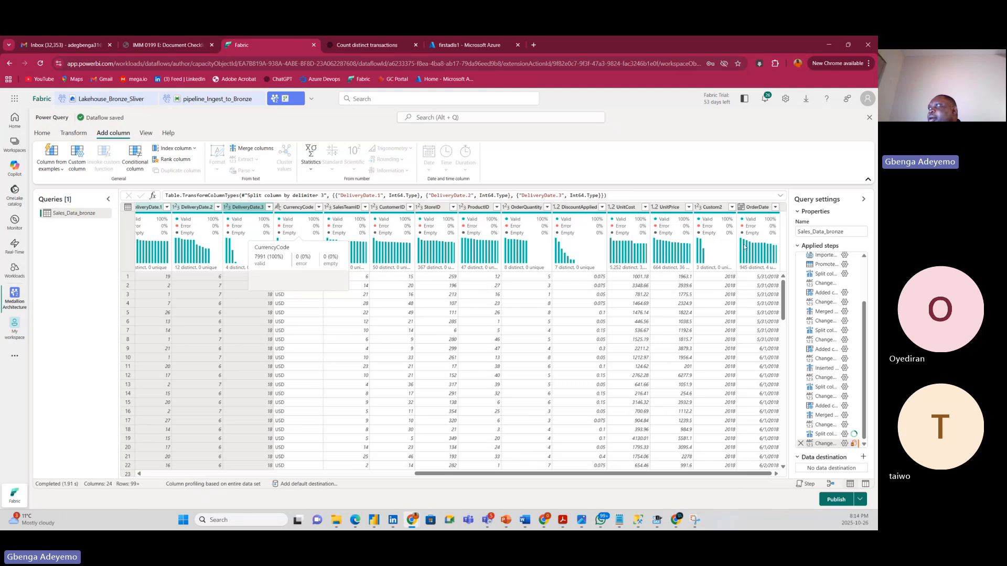
Add a Whole number custom column Custom5 with the formula 2000+[DeliveryDate.3].
{"action": "left_click", "coordinate": [78, 158]}
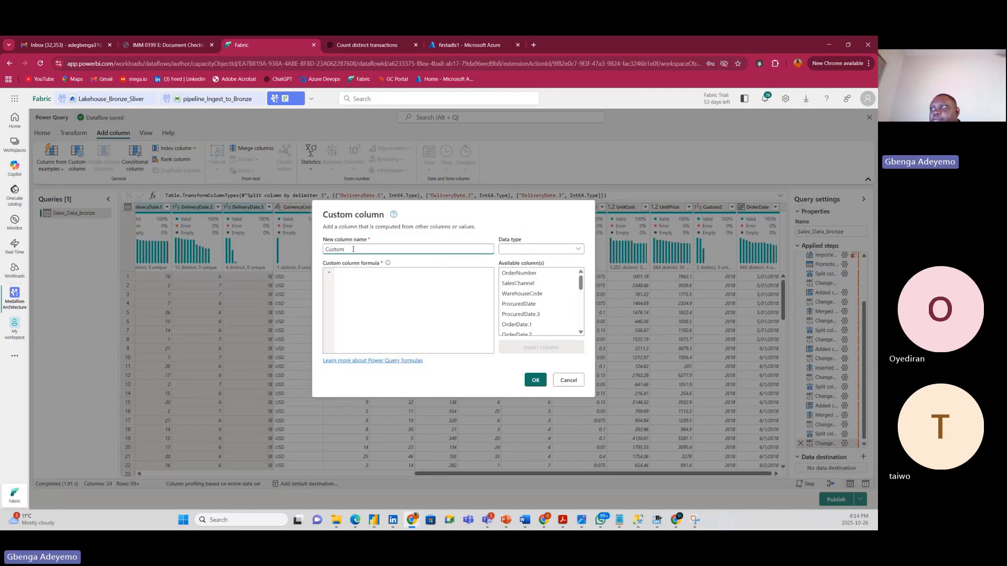
{"action": "left_click", "coordinate": [348, 277]}
{"action": "type", "text": "2000"}
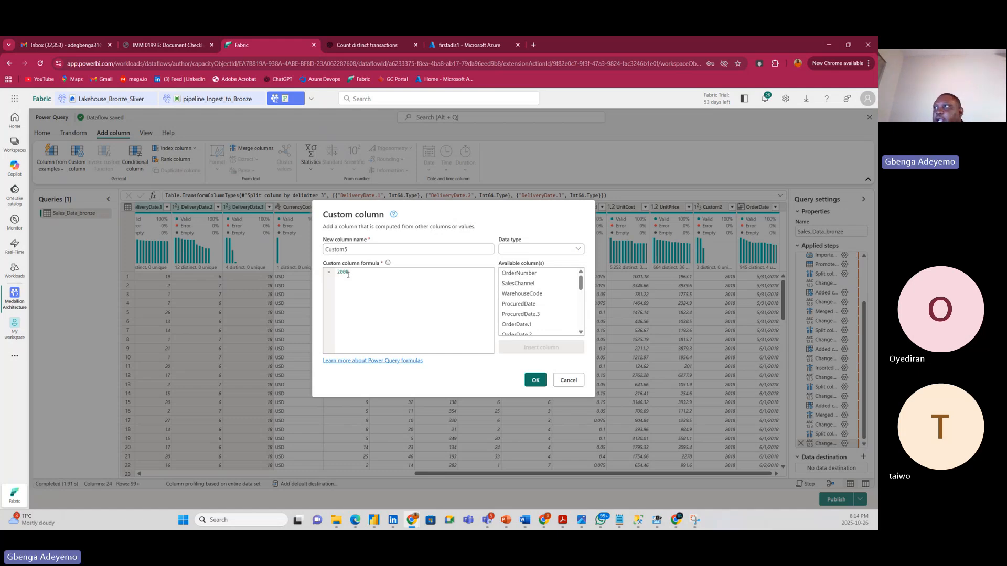
{"action": "type", "text": "+"}
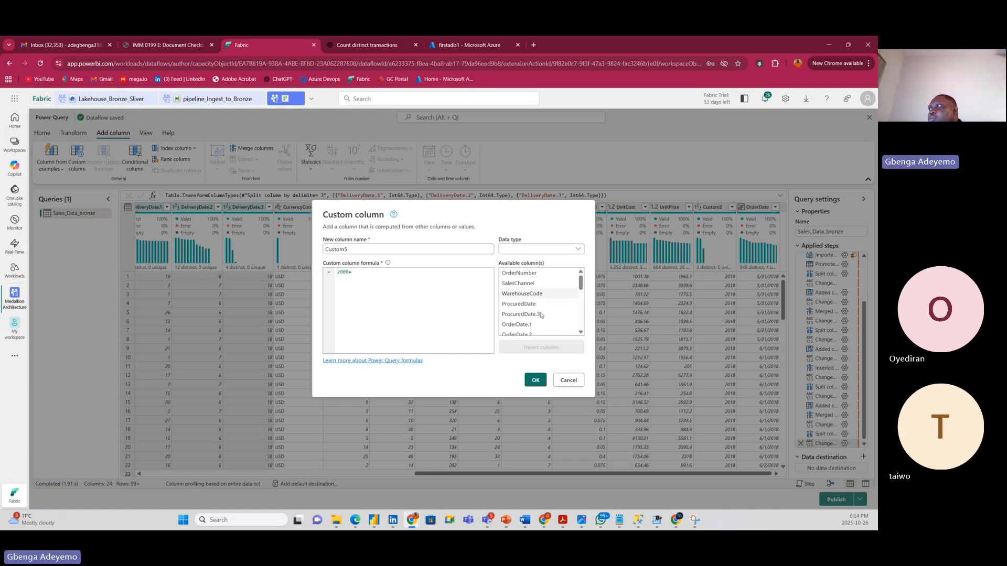
{"action": "scroll", "coordinate": [540, 315], "scroll_direction": "down", "scroll_amount": 5}
{"action": "scroll", "coordinate": [543, 320], "scroll_direction": "up", "scroll_amount": 5}
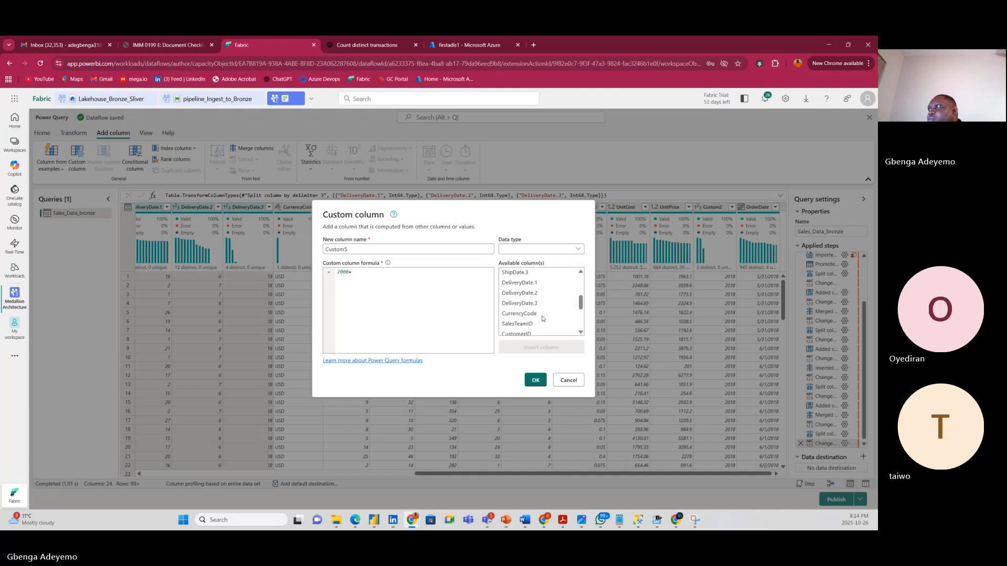
{"action": "double_click", "coordinate": [533, 305]}
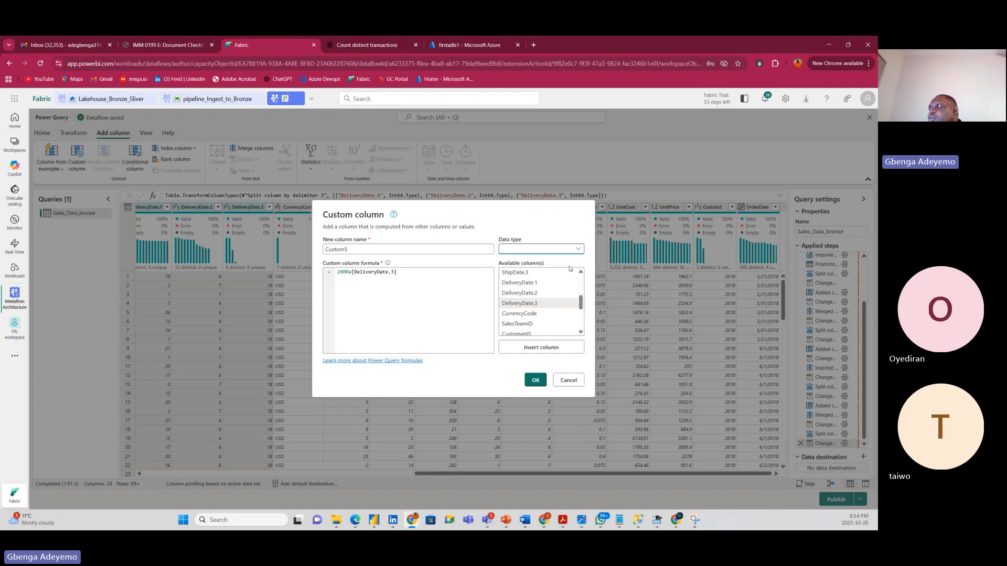
{"action": "left_click", "coordinate": [540, 249]}
{"action": "left_click", "coordinate": [528, 292]}
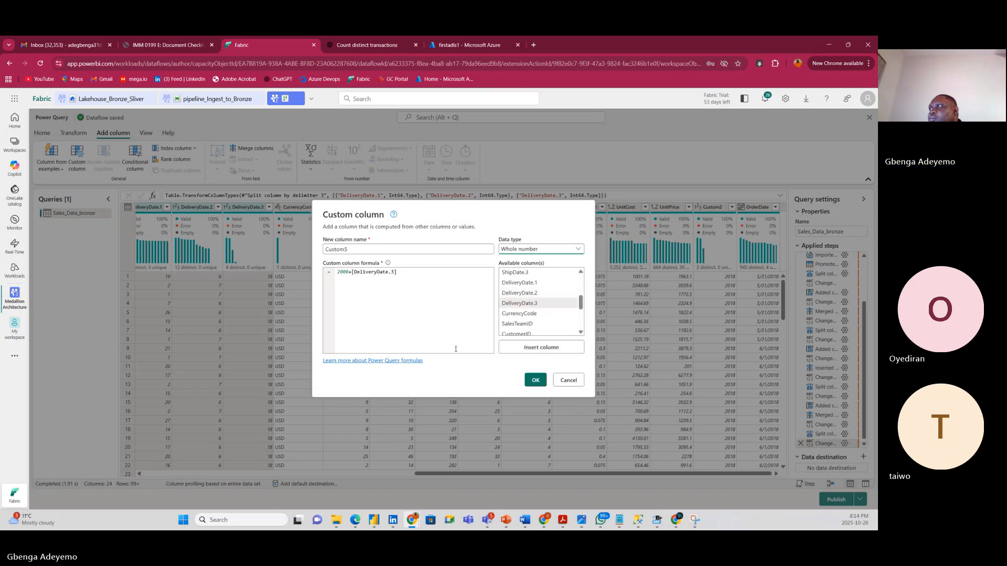
{"action": "left_click", "coordinate": [533, 384]}
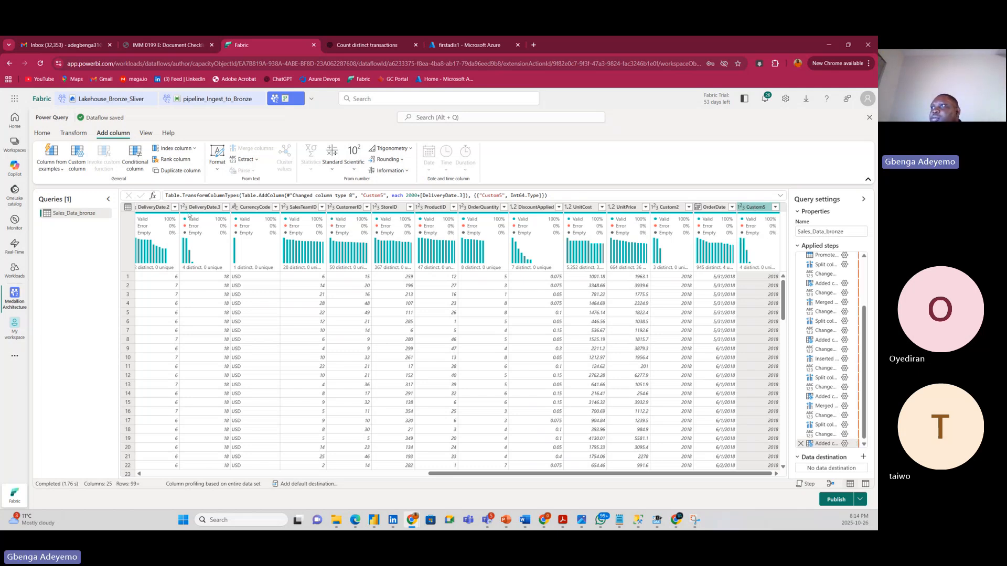
Merge Custom5, DeliveryDate.2 and DeliveryDate.1 with a custom '-' separator into DeliveryDate.
{"action": "left_click", "coordinate": [152, 208]}
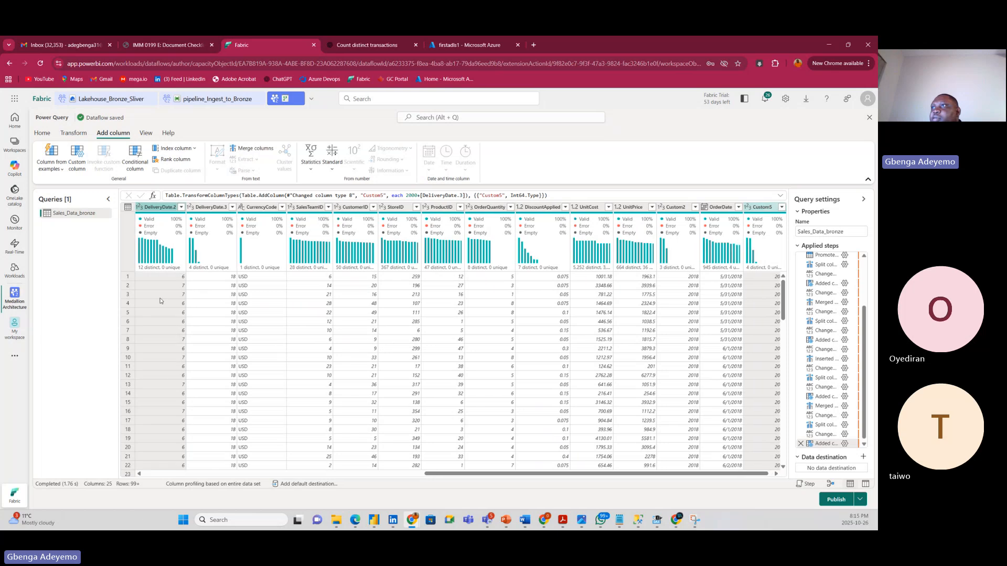
{"action": "left_click_drag", "start_coordinate": [414, 476], "coordinate": [277, 476]}
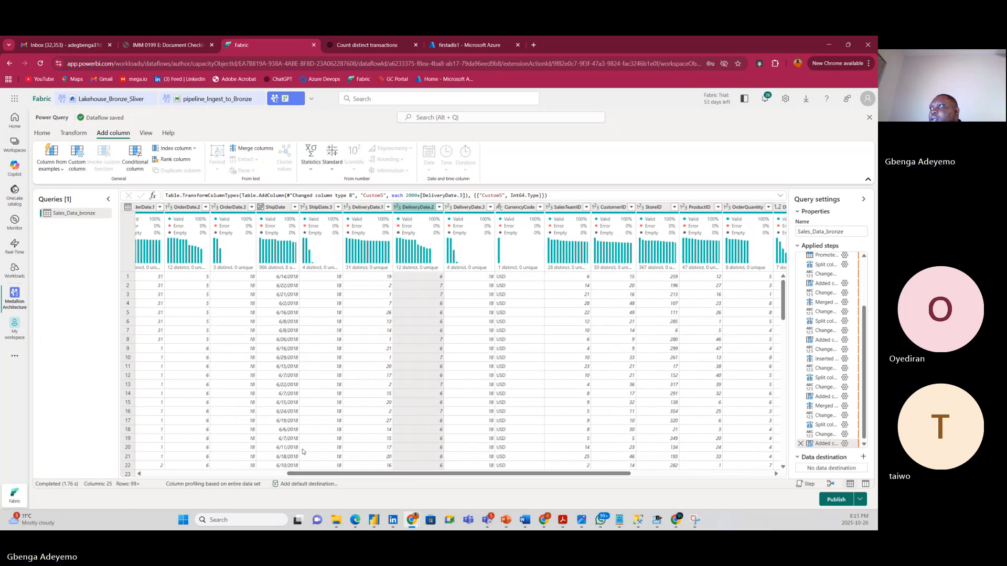
{"action": "left_click", "coordinate": [355, 209], "text": "ctrl"}
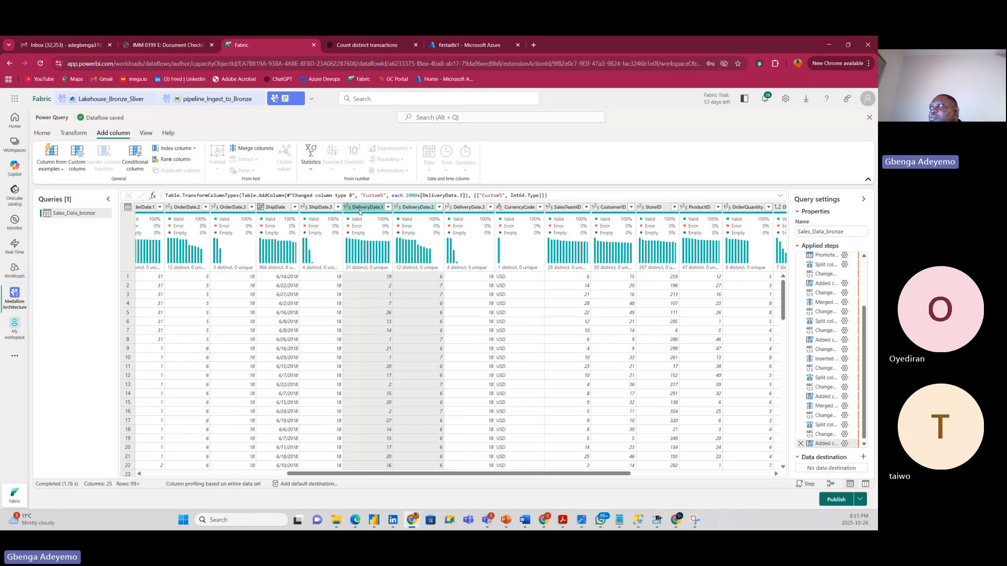
{"action": "right_click", "coordinate": [359, 211]}
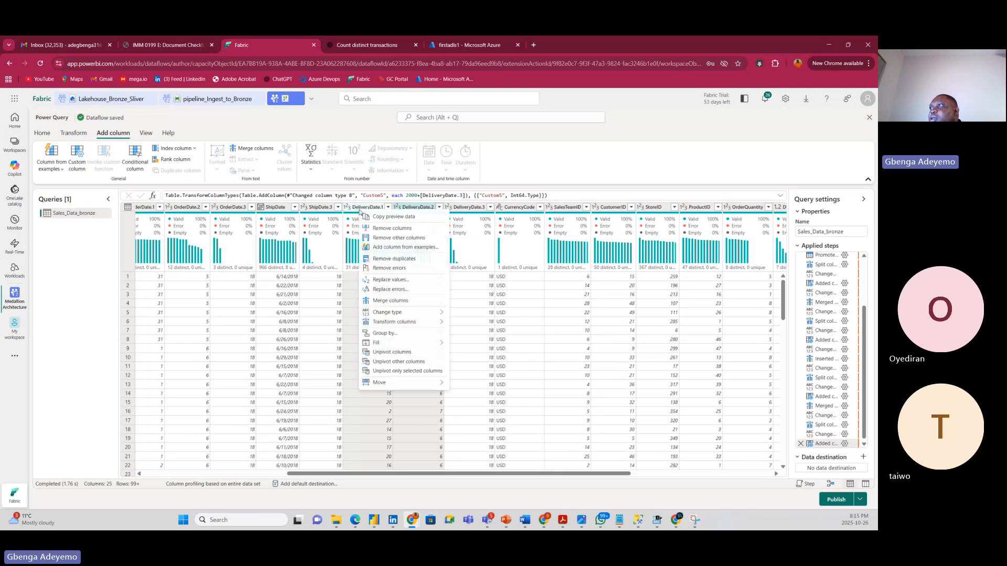
{"action": "left_click", "coordinate": [414, 302]}
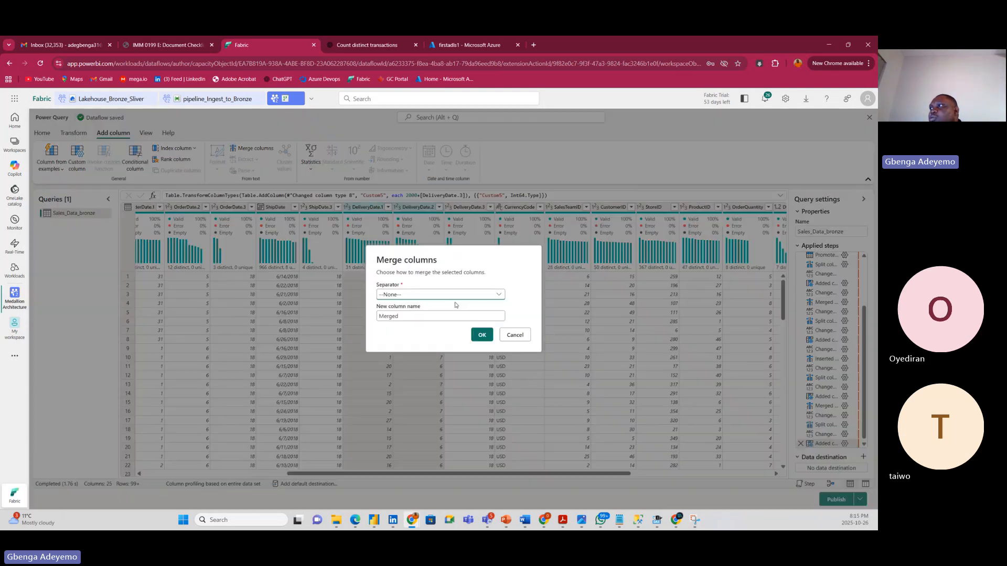
{"action": "left_click", "coordinate": [427, 294]}
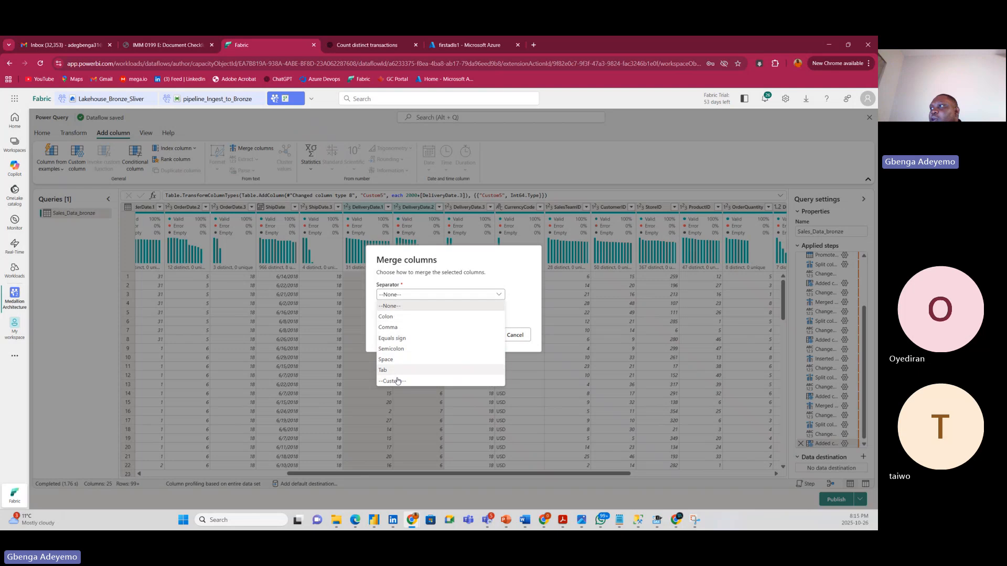
{"action": "left_click", "coordinate": [398, 381]}
{"action": "left_click", "coordinate": [396, 298]}
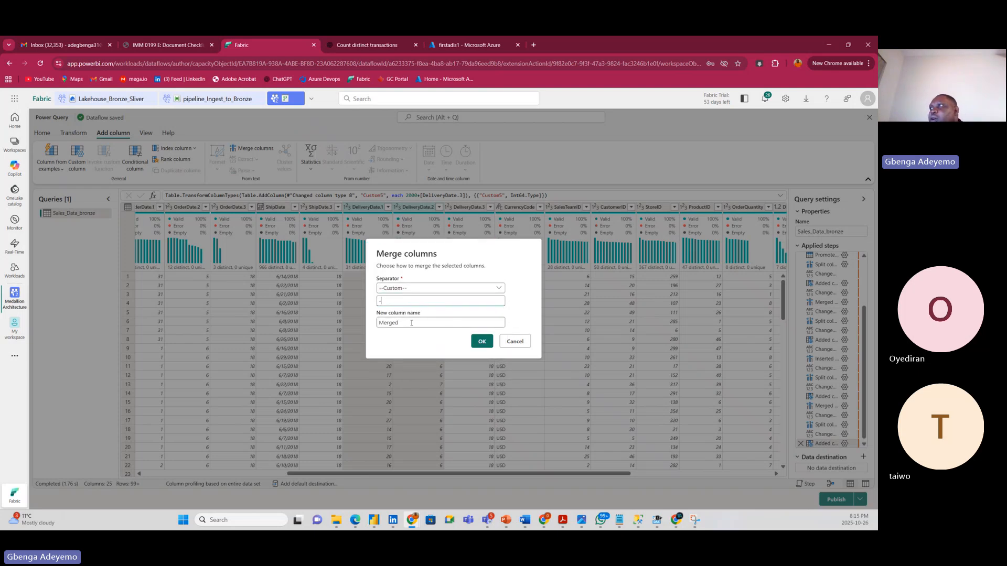
{"action": "left_click_drag", "start_coordinate": [406, 322], "coordinate": [372, 326]}
{"action": "type", "text": "Deli"}
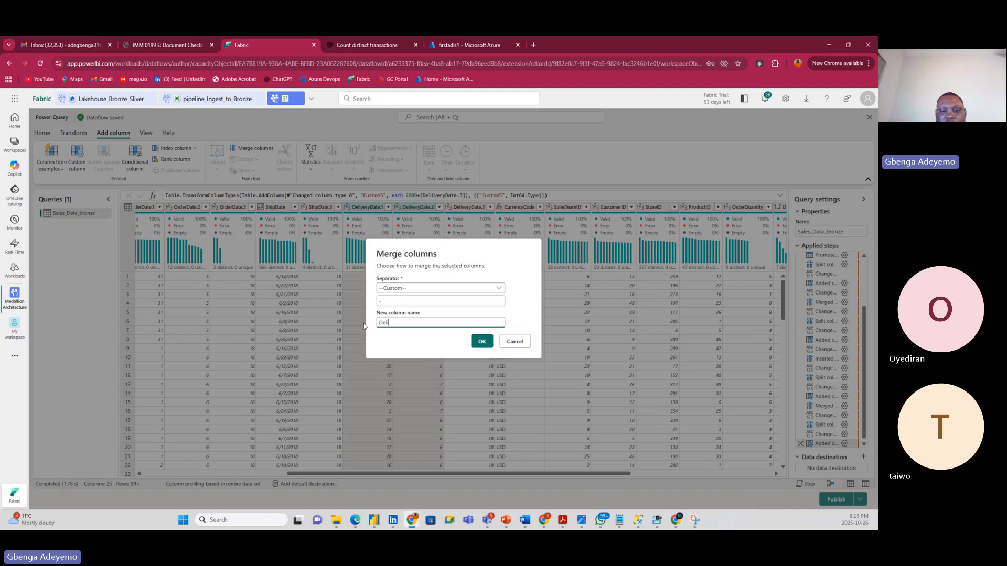
{"action": "type", "text": "veryDate"}
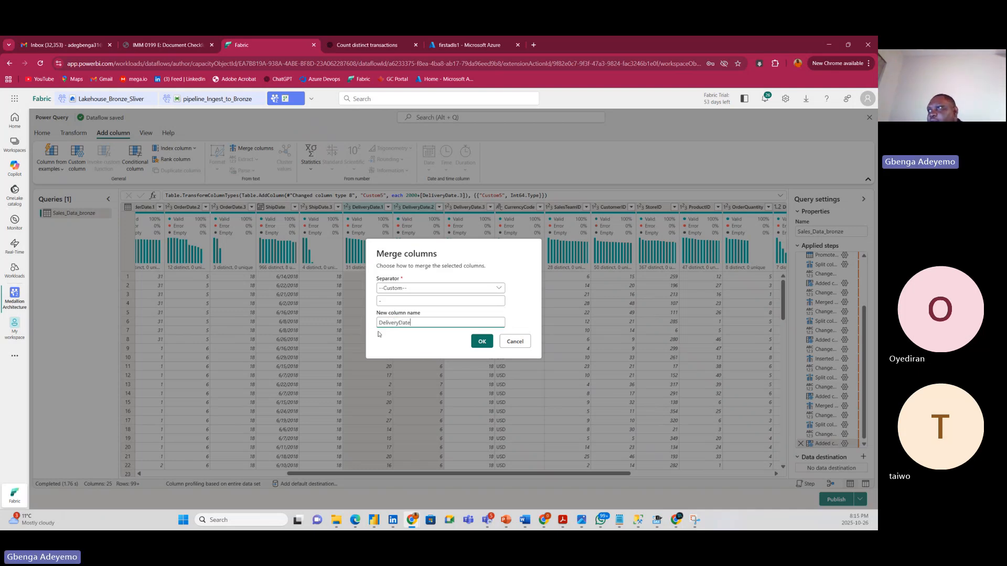
{"action": "left_click", "coordinate": [475, 342]}
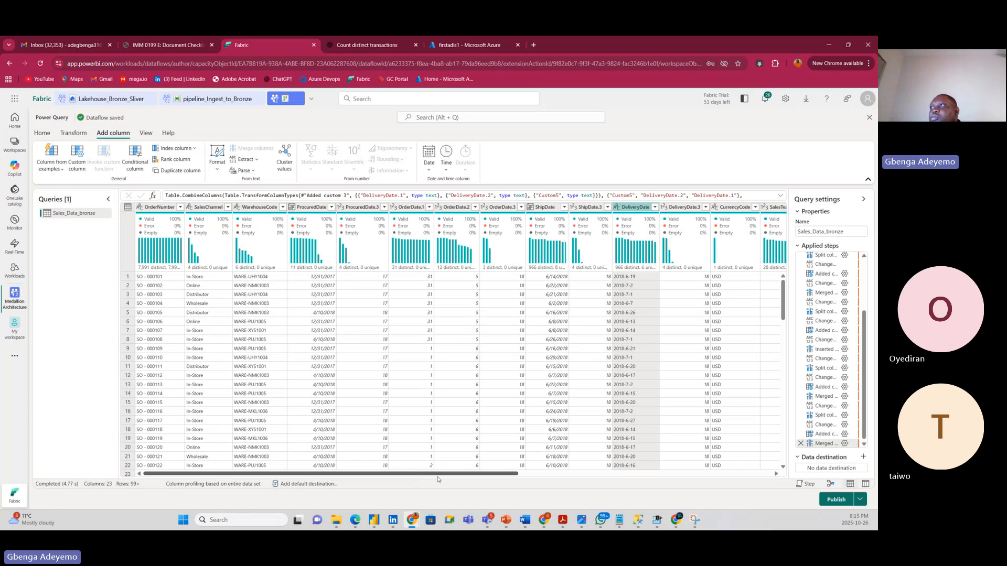
{"action": "left_click_drag", "start_coordinate": [397, 475], "coordinate": [696, 512]}
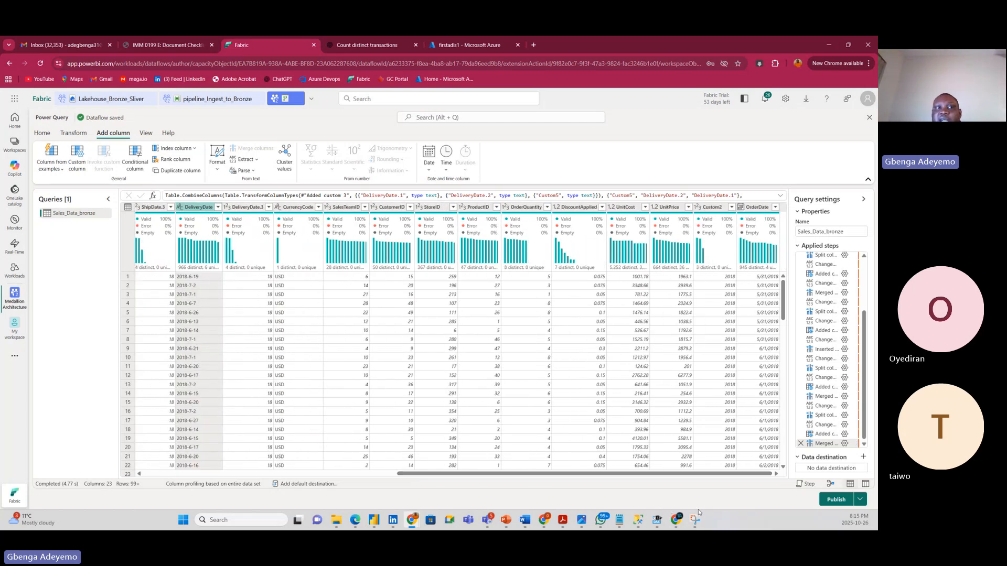
Change the merged DeliveryDate column's data type to Date.
{"action": "left_click", "coordinate": [729, 473]}
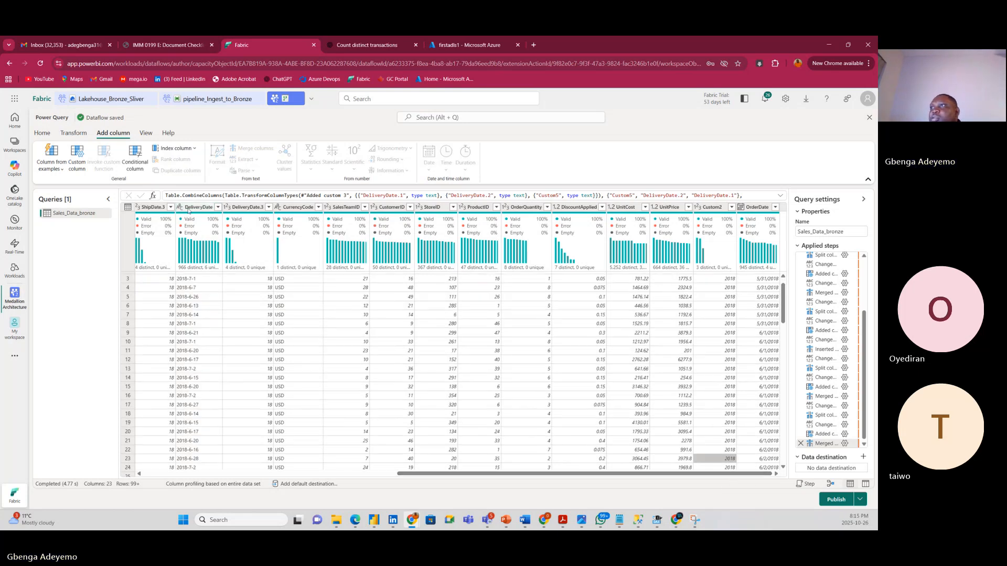
{"action": "left_click", "coordinate": [178, 208]}
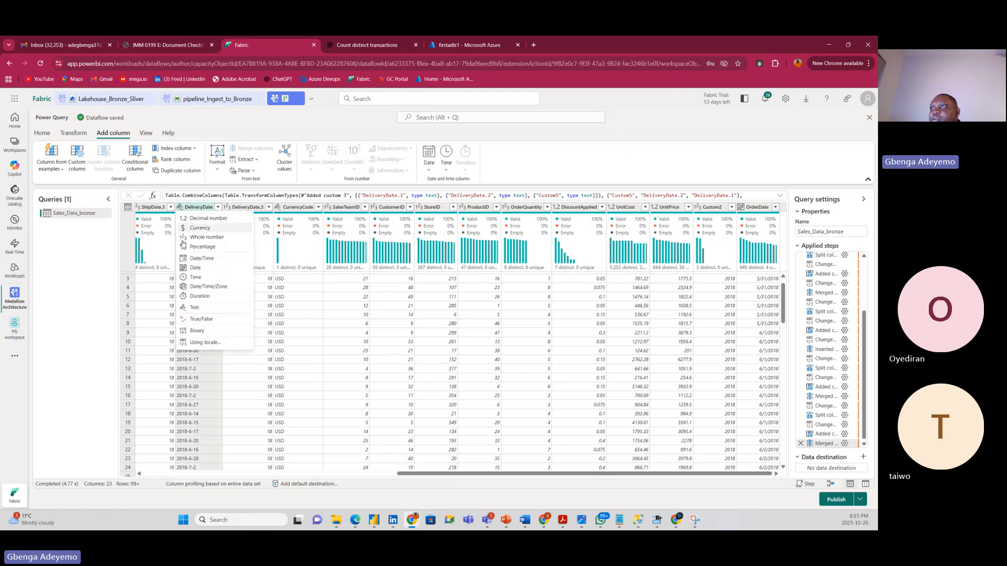
{"action": "left_click", "coordinate": [197, 267]}
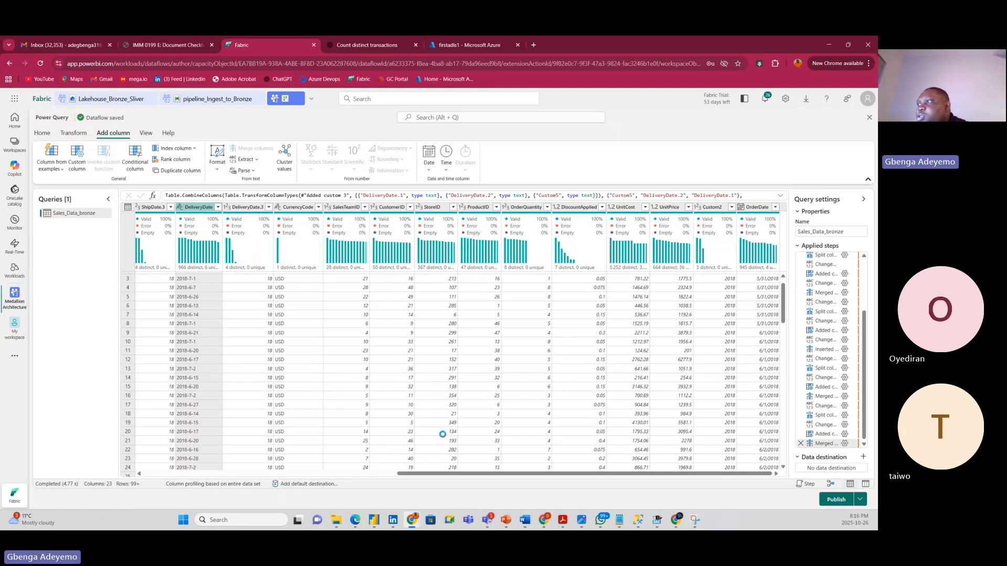
{"action": "left_click_drag", "start_coordinate": [427, 477], "coordinate": [329, 475]}
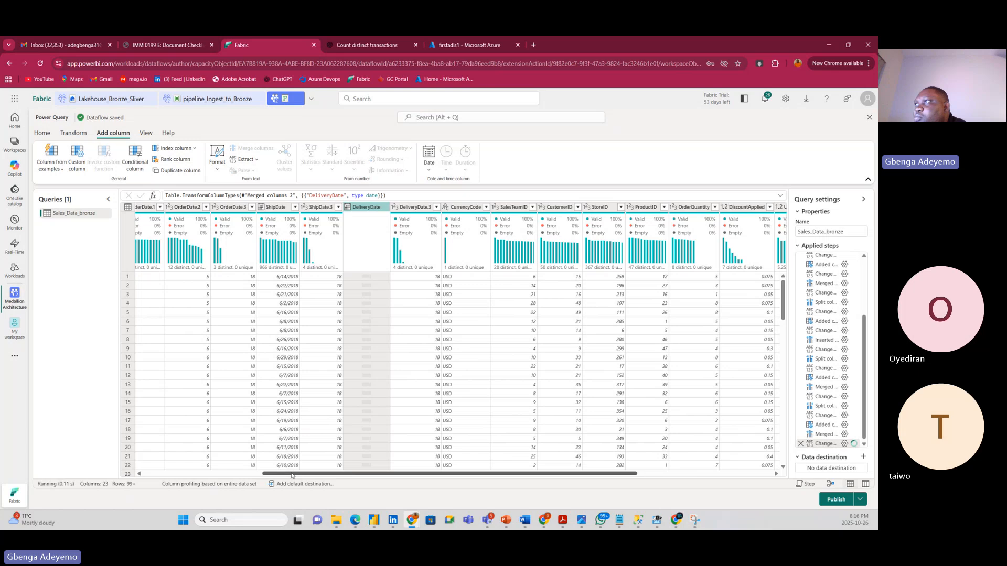
{"action": "left_click_drag", "start_coordinate": [353, 474], "coordinate": [416, 475]}
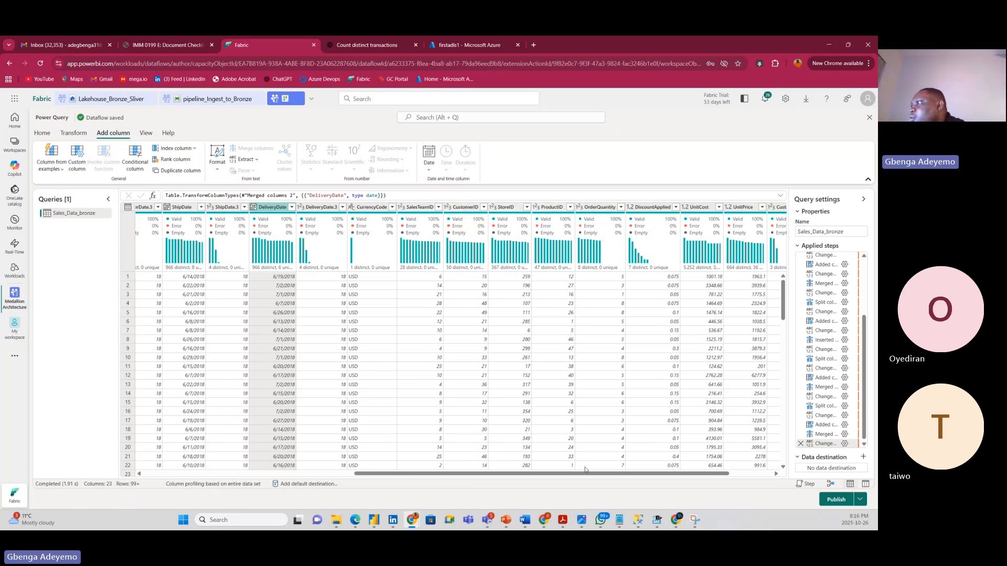
{"action": "left_click_drag", "start_coordinate": [581, 475], "coordinate": [647, 472]}
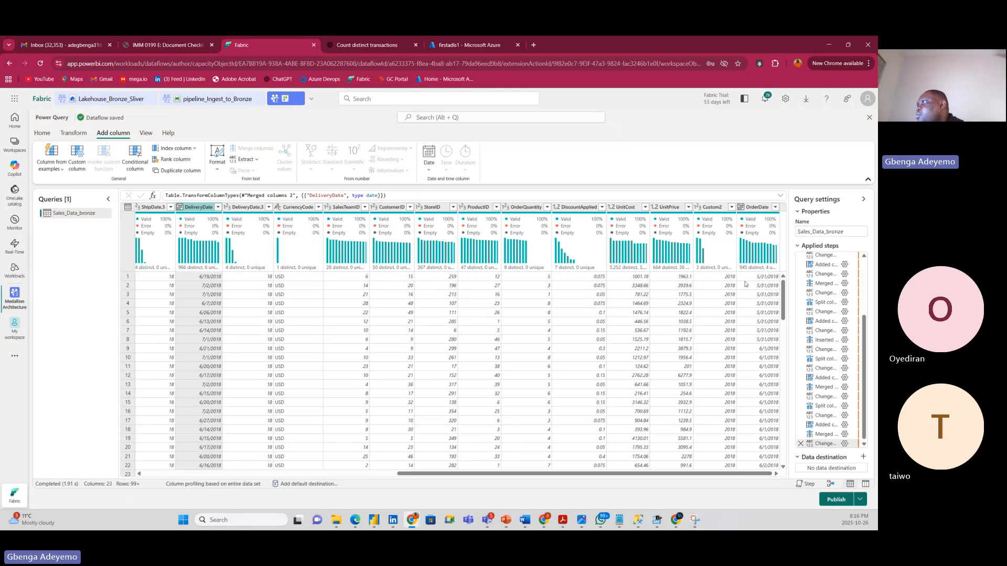
In Choose columns, uncheck ProcuredDate.3, OrderDate.3 and OrderDate.1.
{"action": "left_click", "coordinate": [46, 137]}
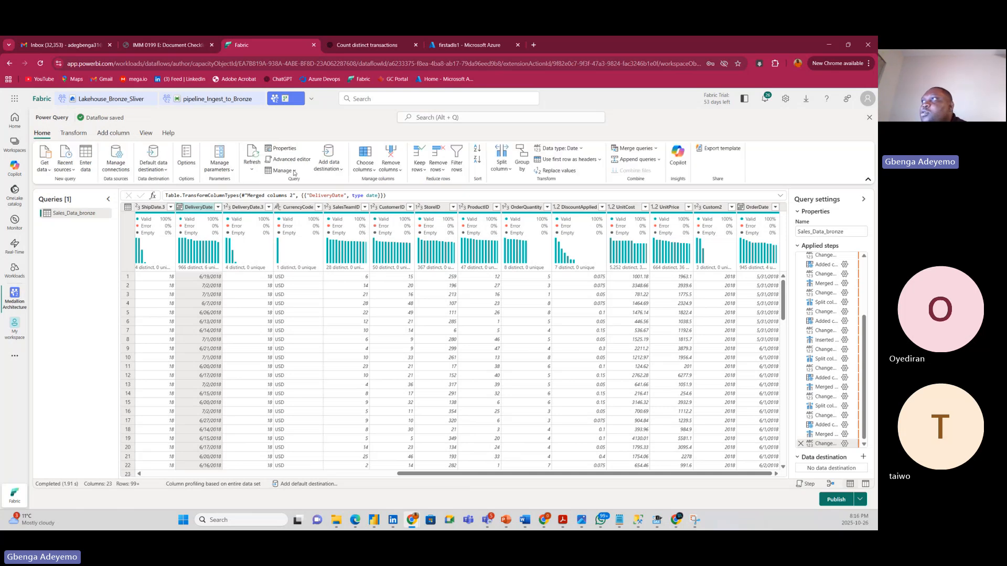
{"action": "left_click", "coordinate": [371, 170]}
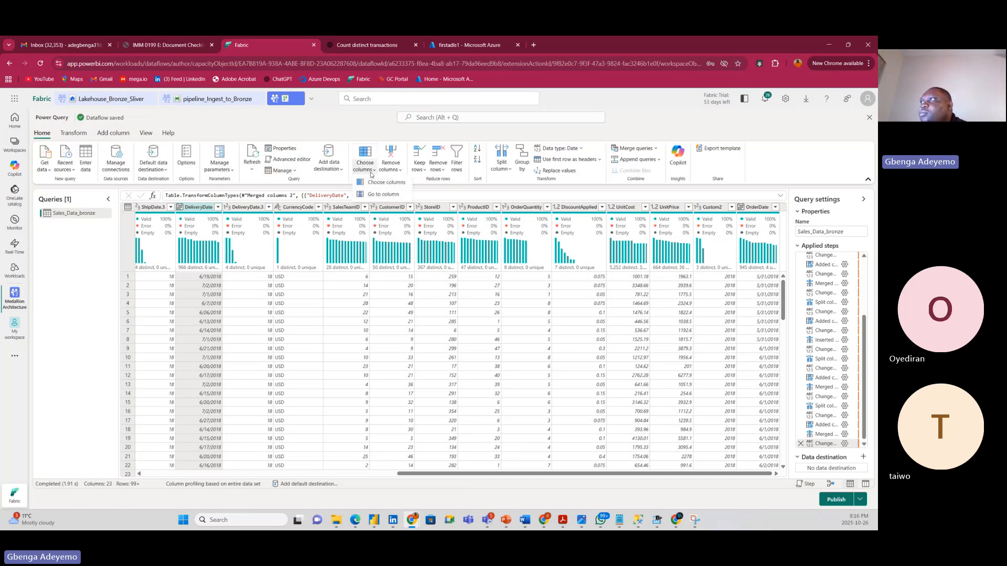
{"action": "left_click", "coordinate": [382, 182]}
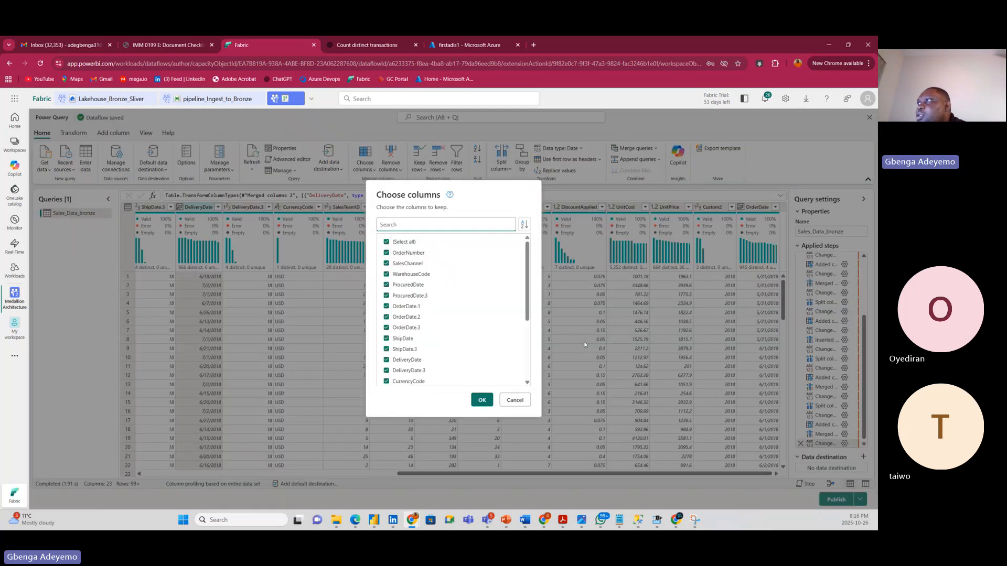
{"action": "left_click", "coordinate": [400, 299]}
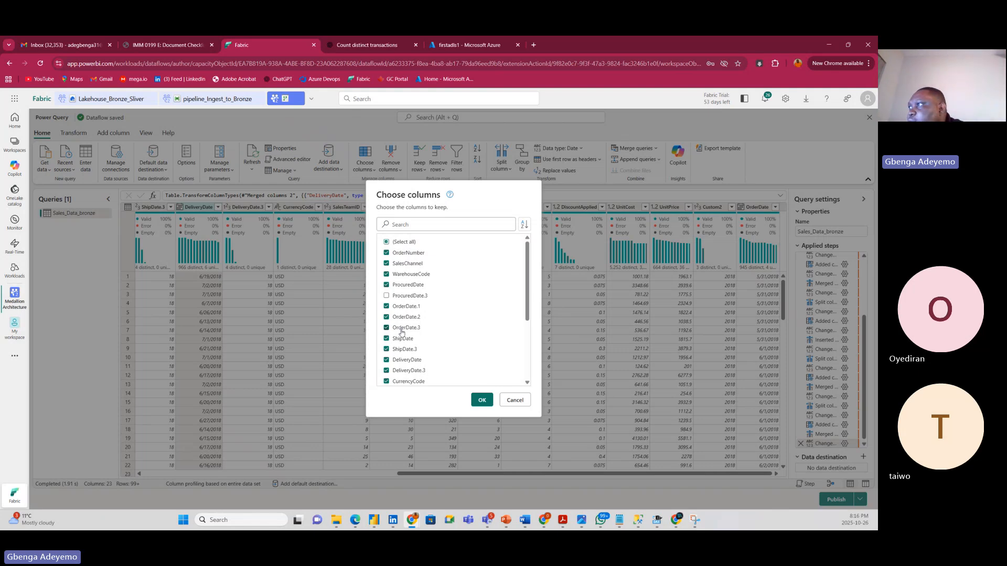
{"action": "left_click", "coordinate": [402, 330]}
{"action": "left_click", "coordinate": [402, 309]}
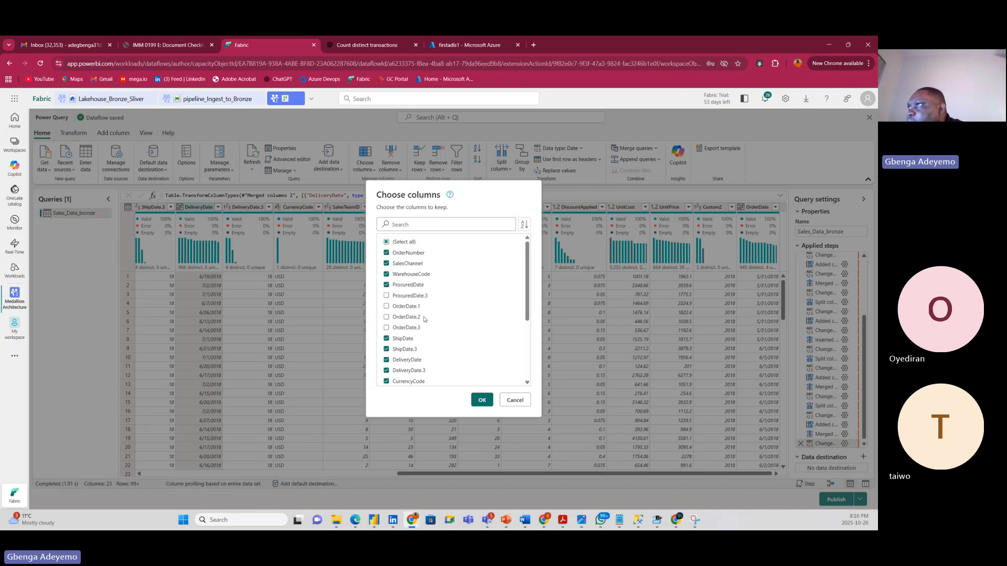
Also uncheck ShipDate.3 and DeliveryDate.3, keeping 16 columns in the table.
{"action": "scroll", "coordinate": [401, 342], "scroll_direction": "down", "scroll_amount": 5}
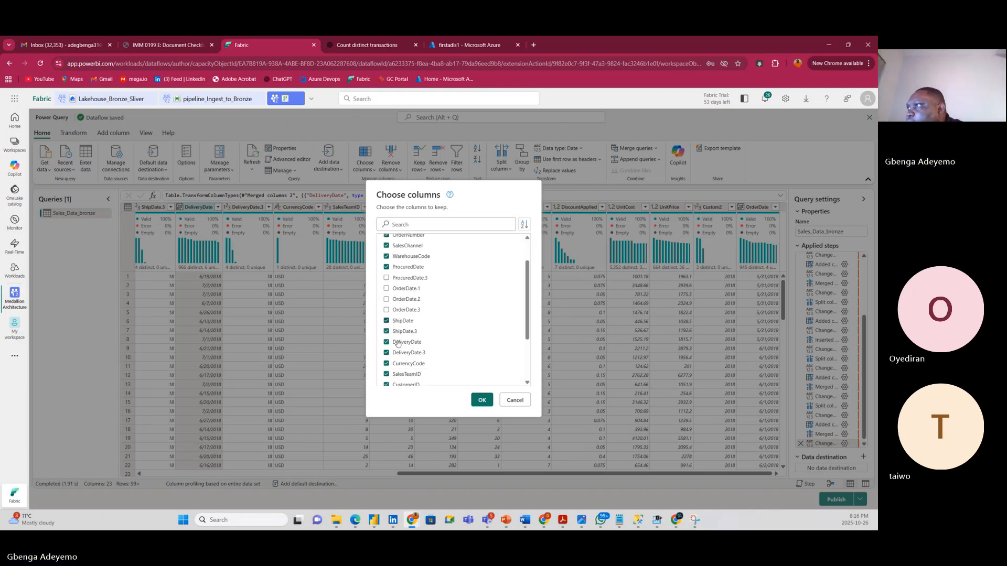
{"action": "scroll", "coordinate": [398, 336], "scroll_direction": "up", "scroll_amount": 3}
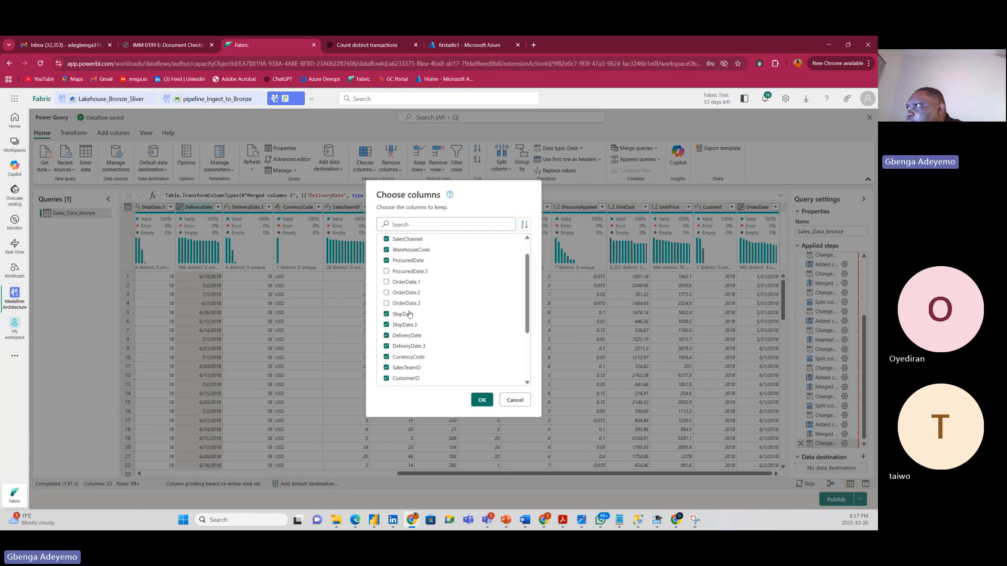
{"action": "left_click", "coordinate": [403, 325]}
{"action": "left_click", "coordinate": [402, 346]}
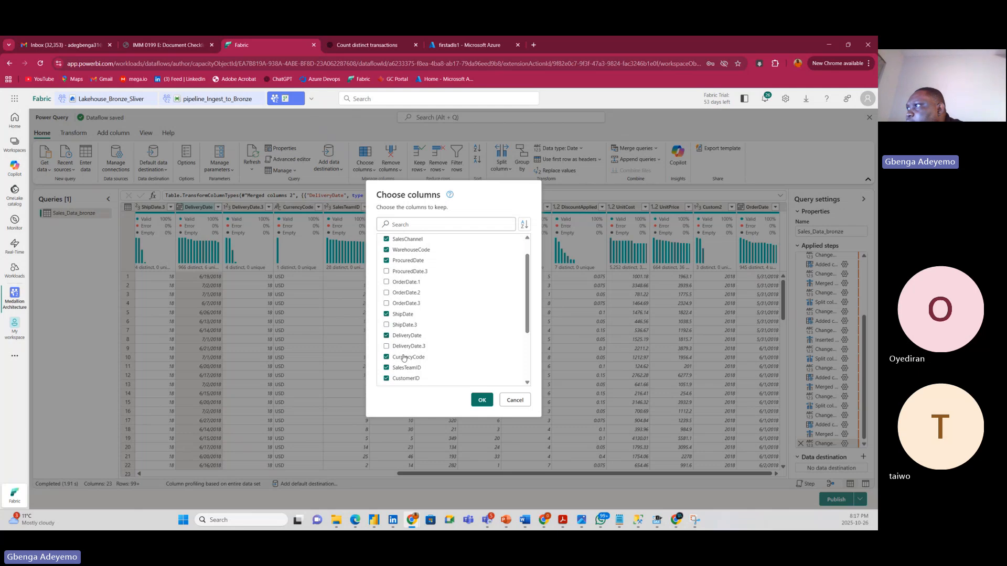
{"action": "scroll", "coordinate": [410, 359], "scroll_direction": "down", "scroll_amount": 2}
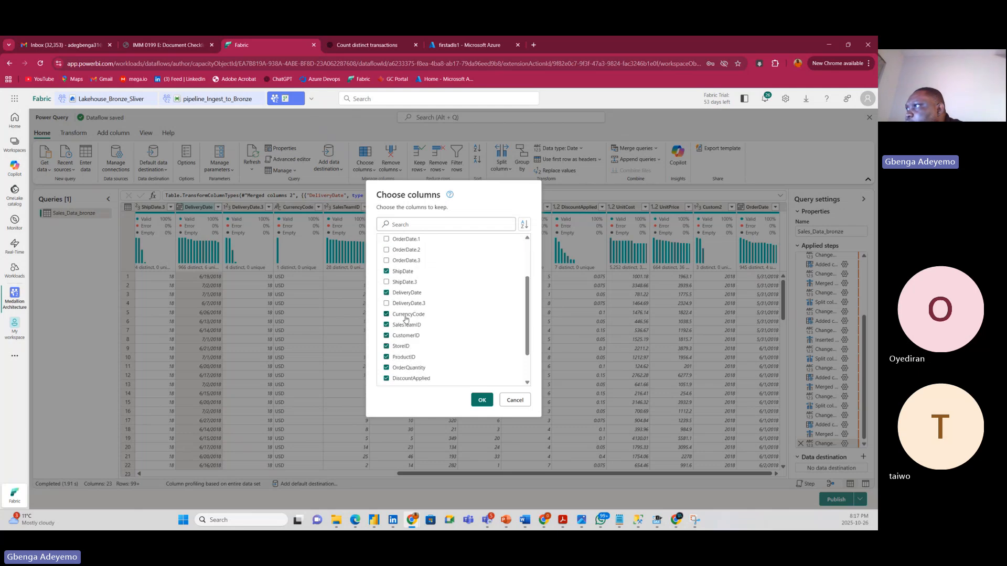
{"action": "scroll", "coordinate": [406, 370], "scroll_direction": "down", "scroll_amount": 2}
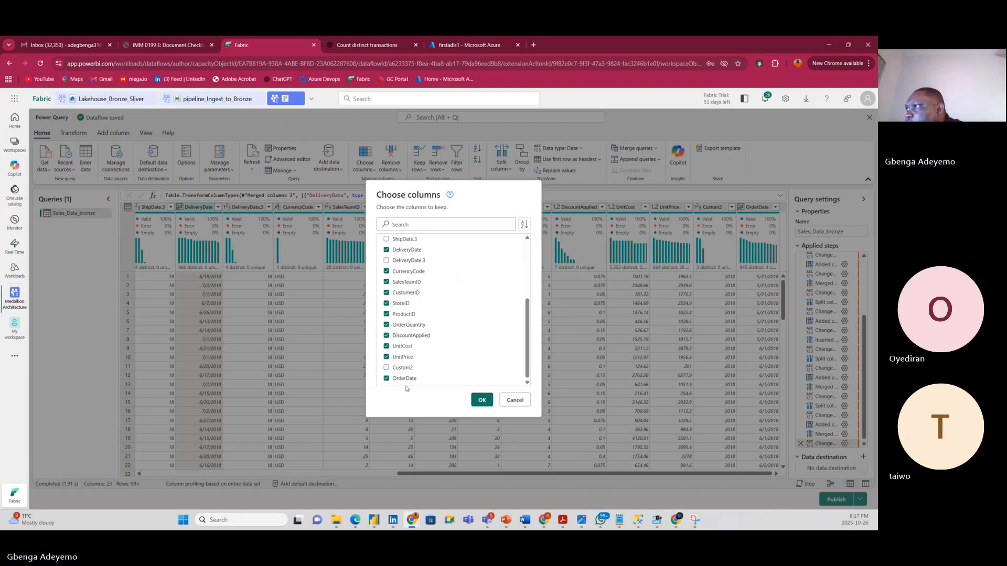
{"action": "scroll", "coordinate": [459, 355], "scroll_direction": "up", "scroll_amount": 5}
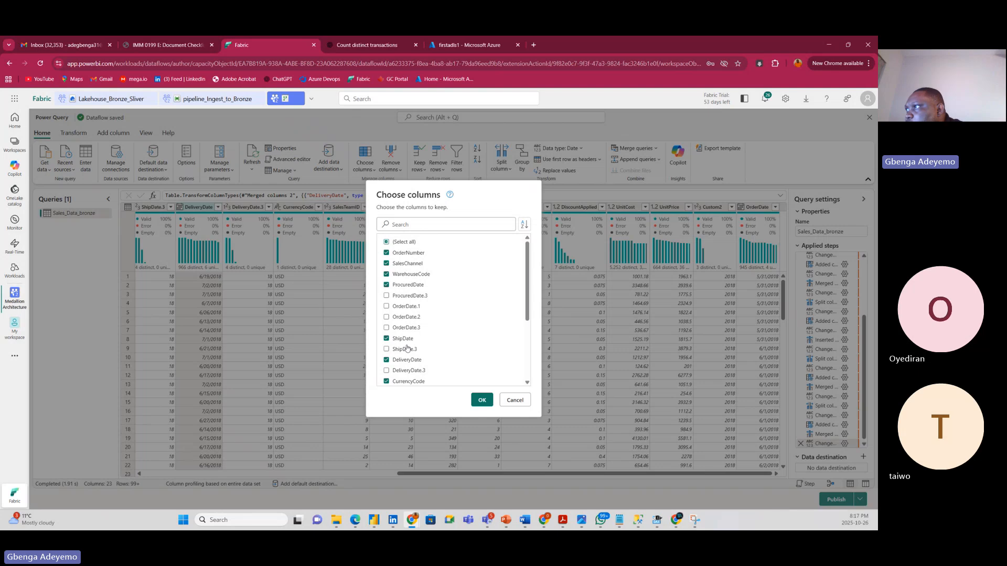
{"action": "scroll", "coordinate": [424, 365], "scroll_direction": "down", "scroll_amount": 3}
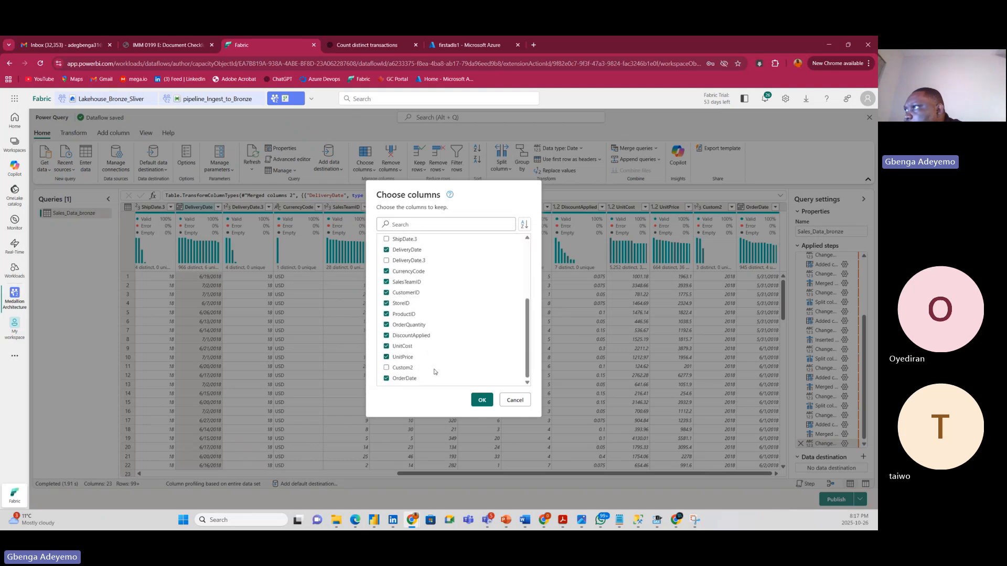
{"action": "left_click", "coordinate": [485, 405]}
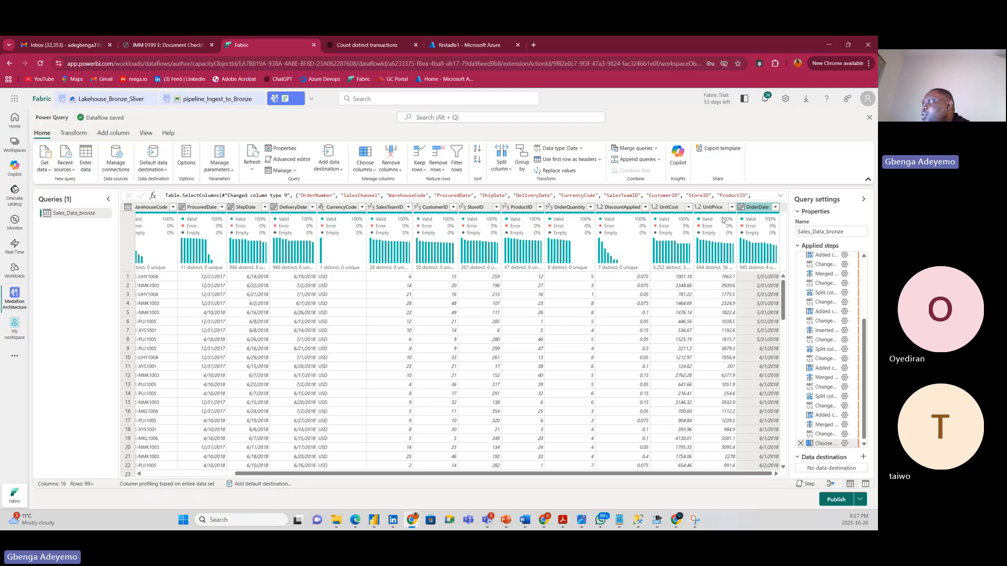
Move the OrderDate column to sit between WarehouseCode and ProcuredDate.
{"action": "mouse_move", "coordinate": [756, 207]}
{"action": "left_mouse_down"}
{"action": "mouse_move", "coordinate": [317, 212]}
{"action": "mouse_move", "coordinate": [124, 243]}
{"action": "left_mouse_up"}
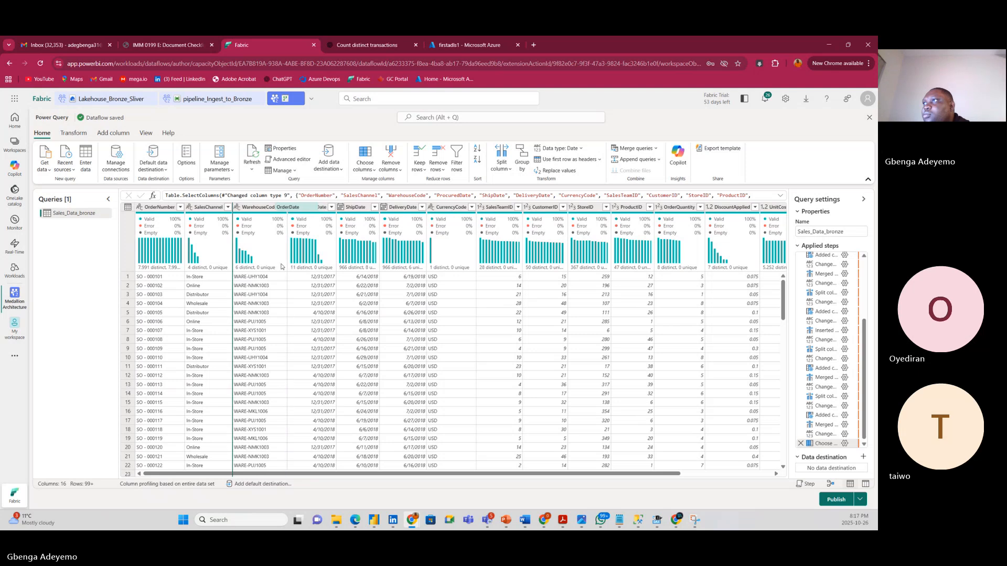
{"action": "mouse_move", "coordinate": [293, 264]}
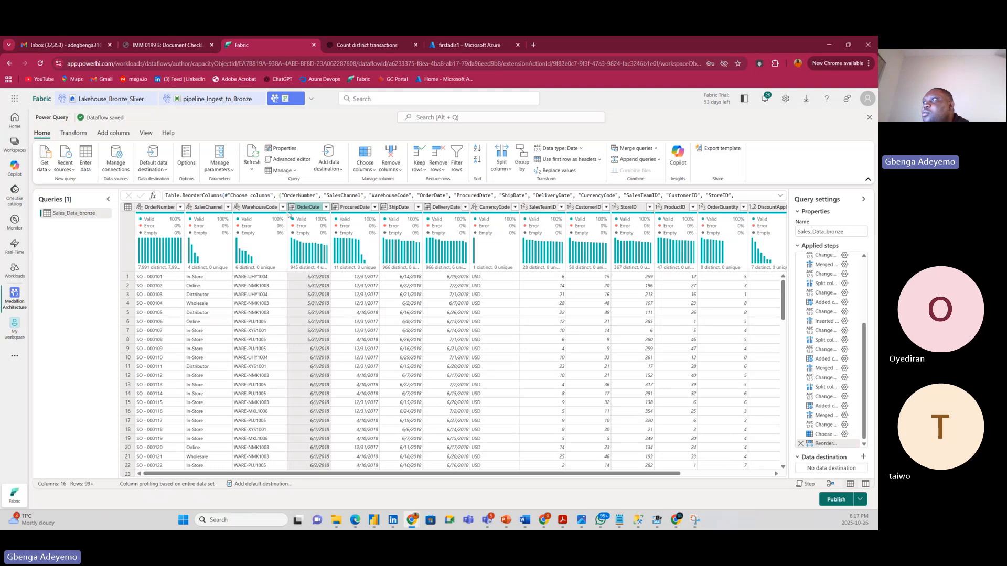
{"action": "left_click_drag", "start_coordinate": [318, 207], "coordinate": [358, 208]}
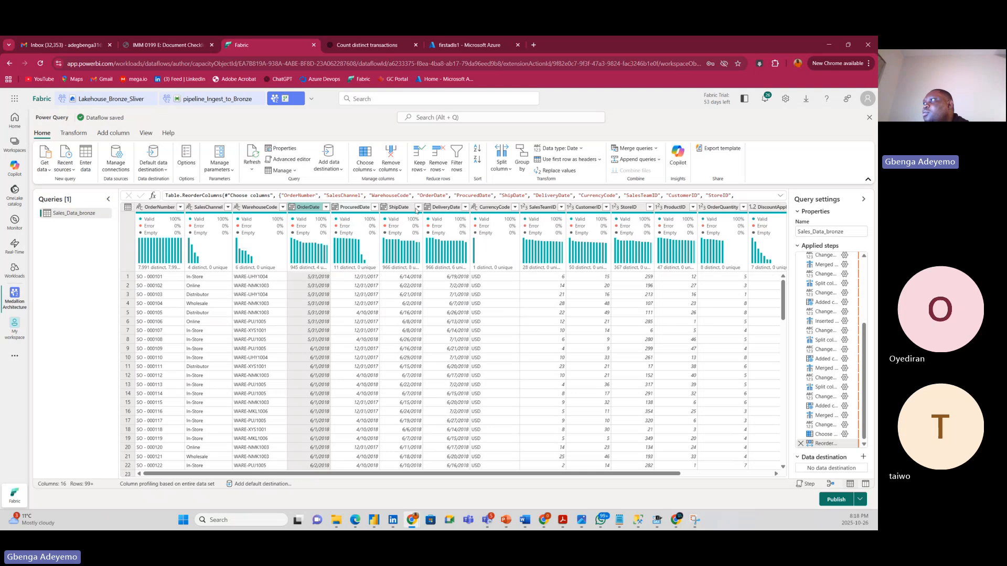
{"action": "left_click_drag", "start_coordinate": [604, 480], "coordinate": [447, 481]}
{"action": "left_click_drag", "start_coordinate": [364, 481], "coordinate": [686, 477]}
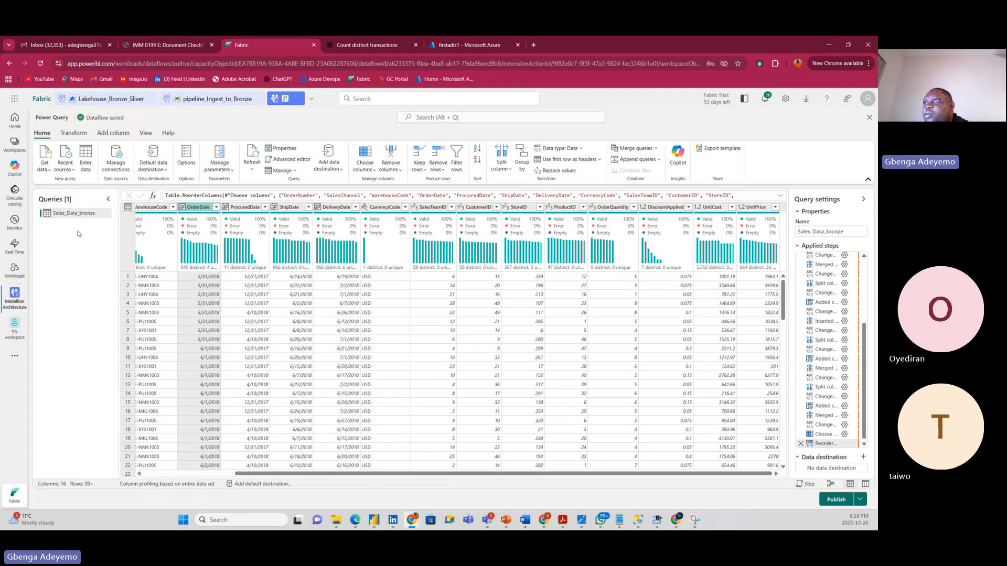
Rename the Sales_Data_bronze query to Sales_Data_Sliver and bring up its Data destination choices.
{"action": "double_click", "coordinate": [100, 214]}
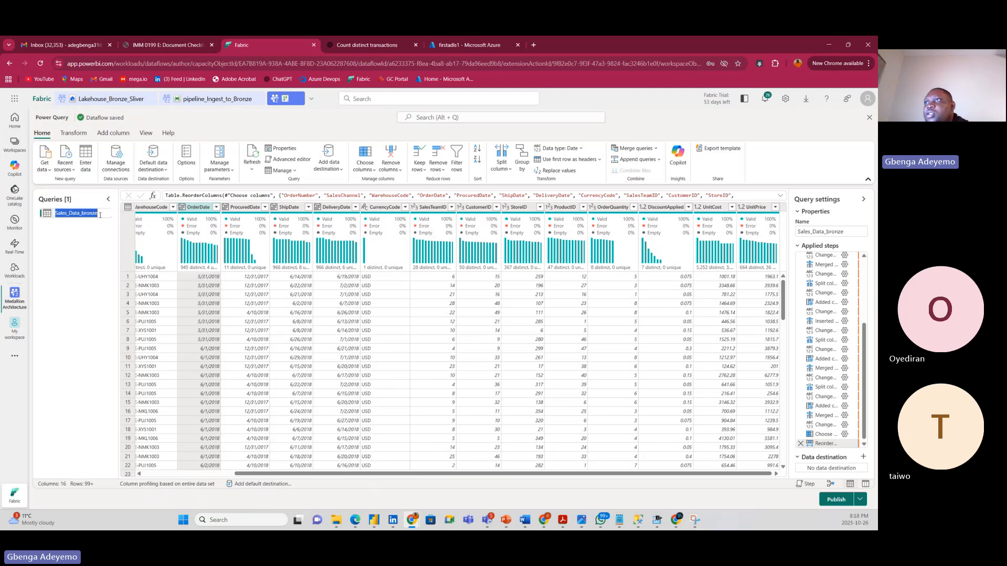
{"action": "left_click", "coordinate": [100, 215]}
{"action": "key", "text": "BackSpace"}
{"action": "key", "text": "BackSpace"}
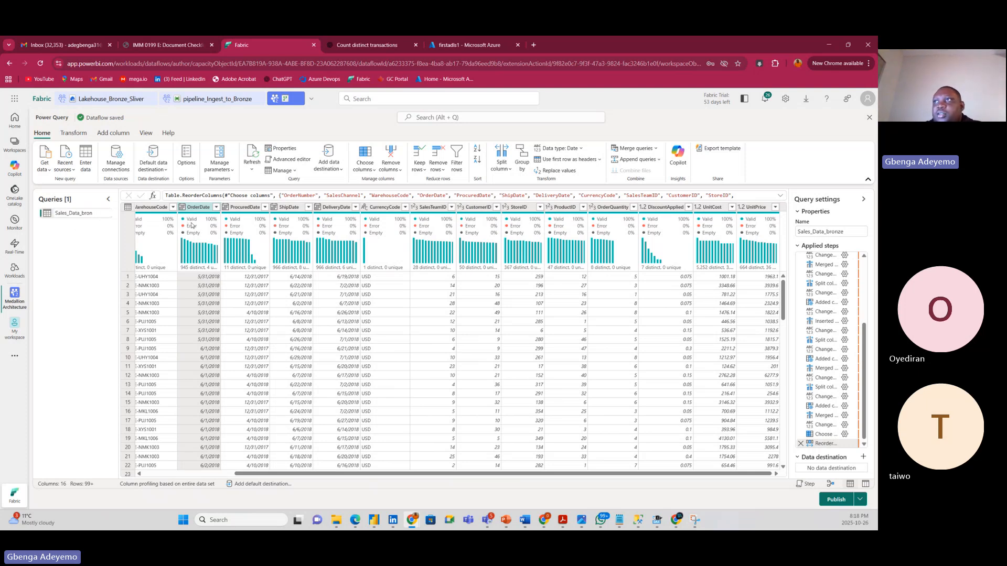
{"action": "key", "text": "BackSpace"}
{"action": "key", "text": "BackSpace"}
{"action": "key", "text": "BackSpace"}
{"action": "key", "text": "BackSpace"}
{"action": "type", "text": "Sliver"}
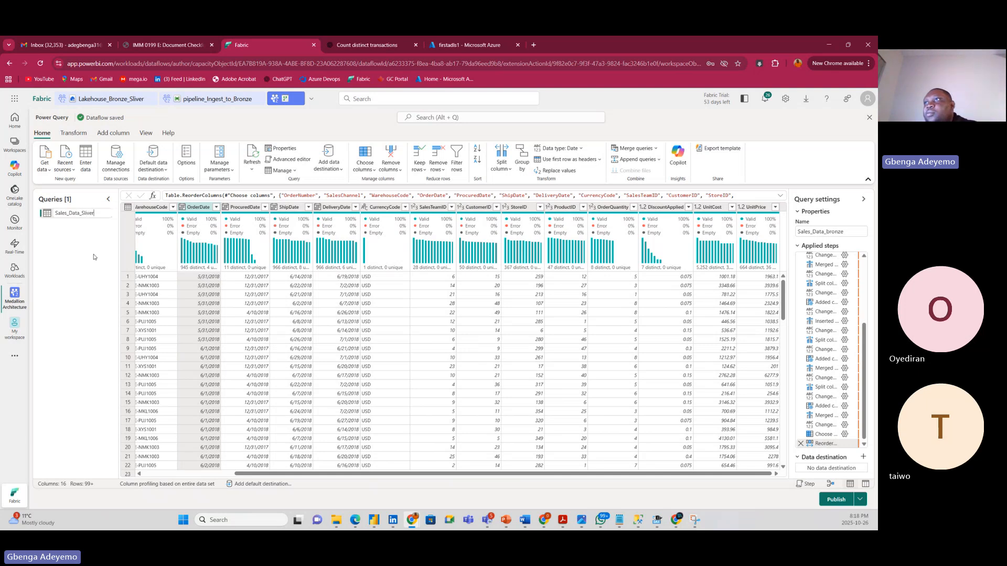
{"action": "key", "text": "Return"}
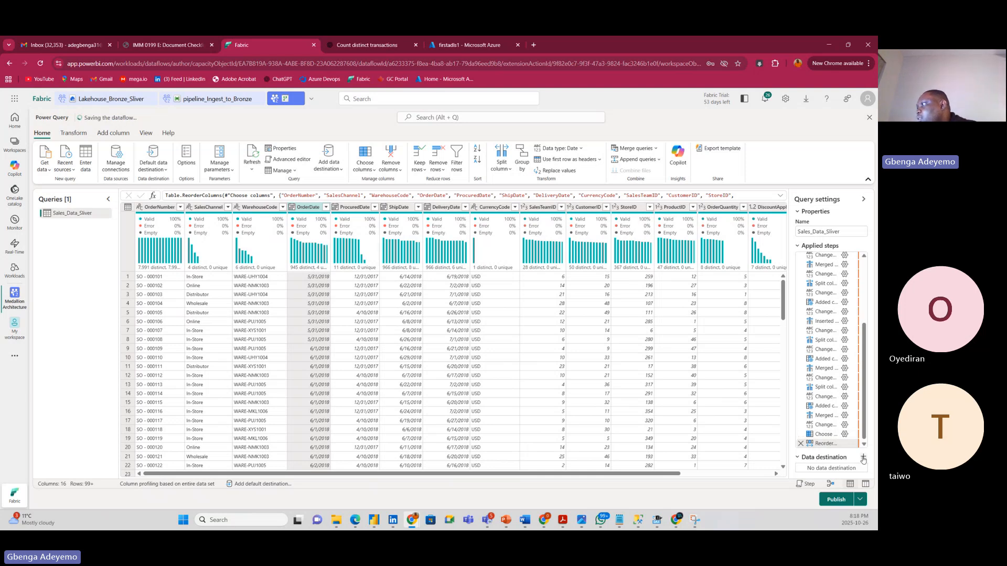
{"action": "left_click", "coordinate": [834, 469]}
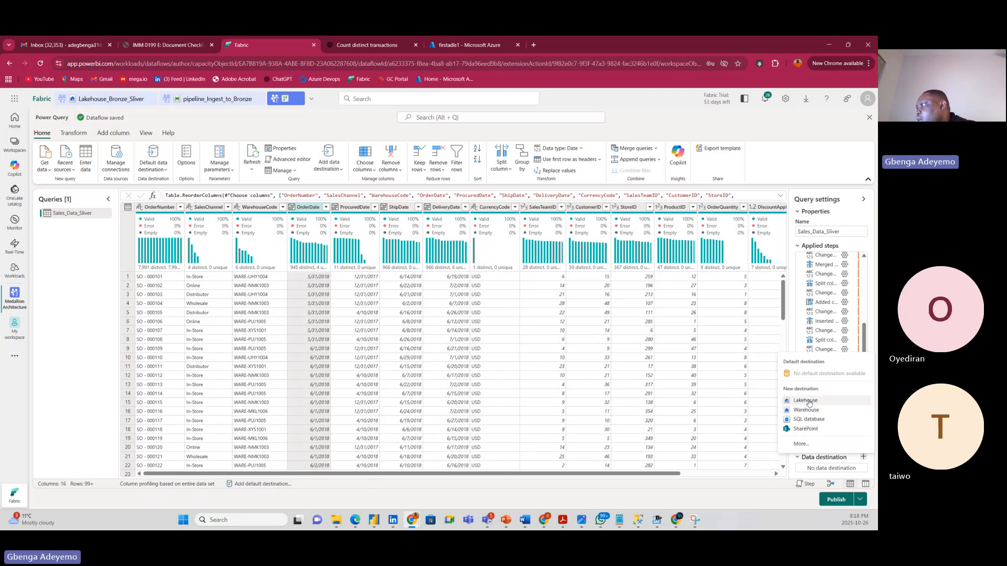
Make a new table in Lakehouse_Bronze_Sliver (Medallion Architecture workspace) the query's Lakehouse destination.
{"action": "left_click", "coordinate": [807, 401]}
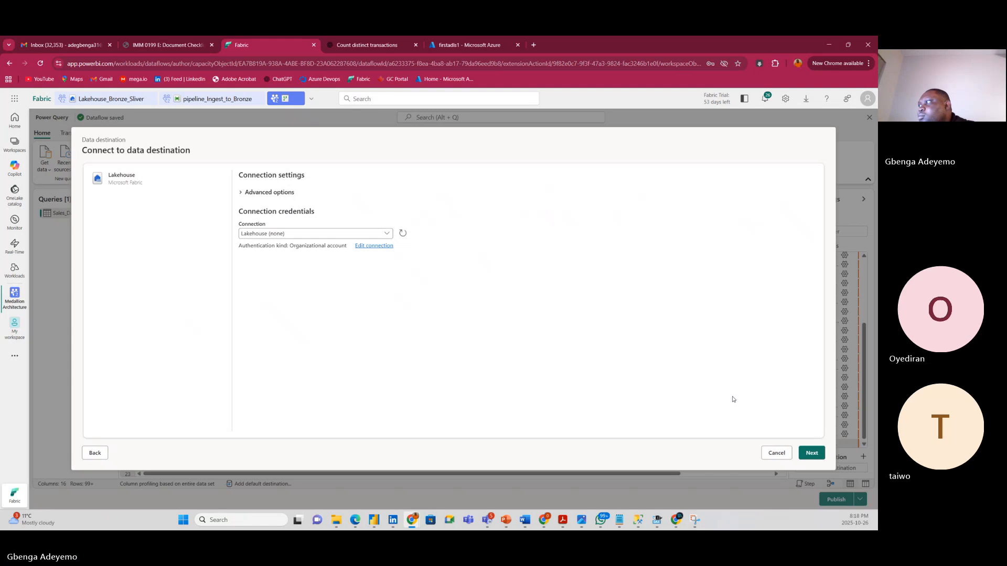
{"action": "left_click", "coordinate": [814, 455]}
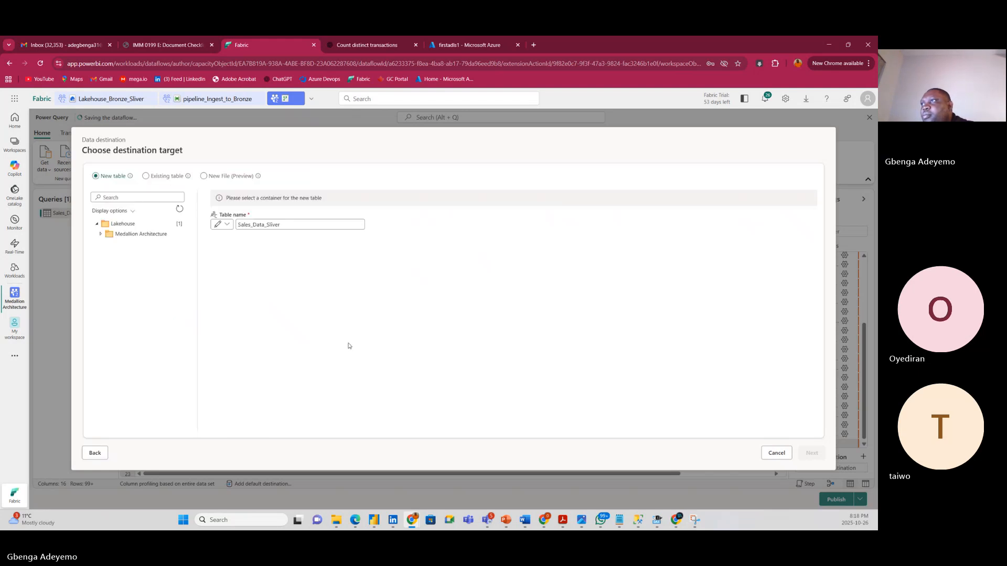
{"action": "left_click", "coordinate": [102, 234]}
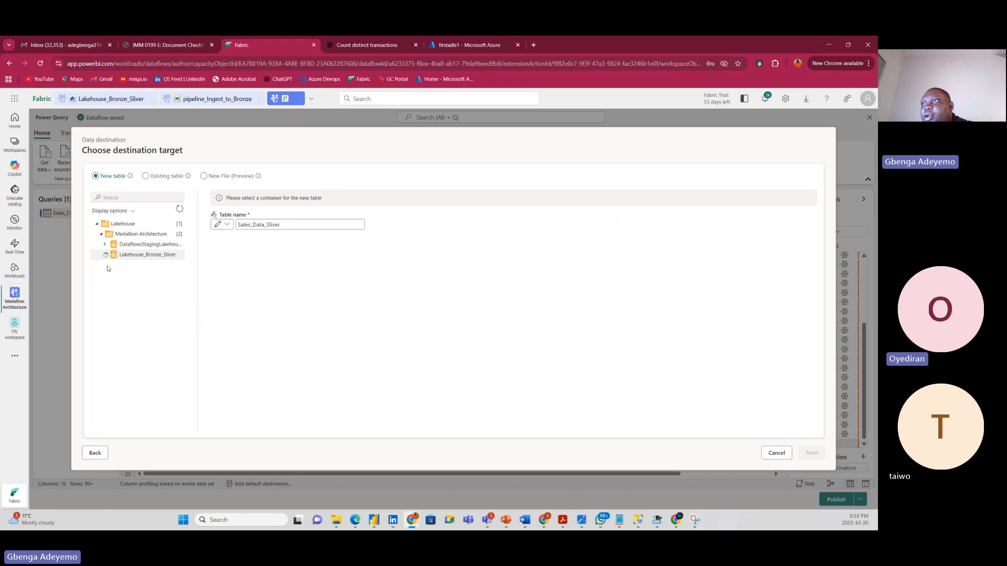
{"action": "left_click", "coordinate": [104, 255]}
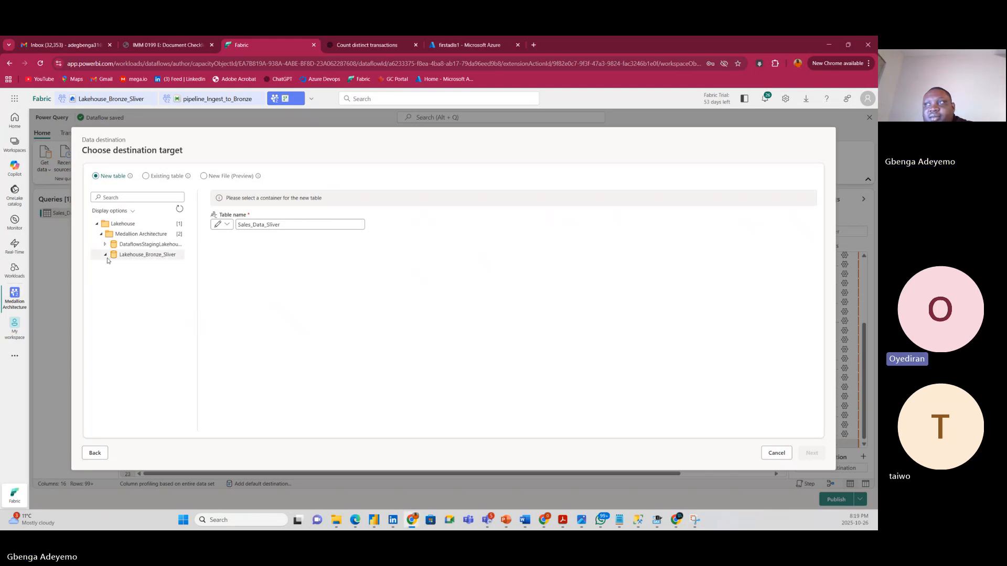
{"action": "left_click", "coordinate": [106, 256]}
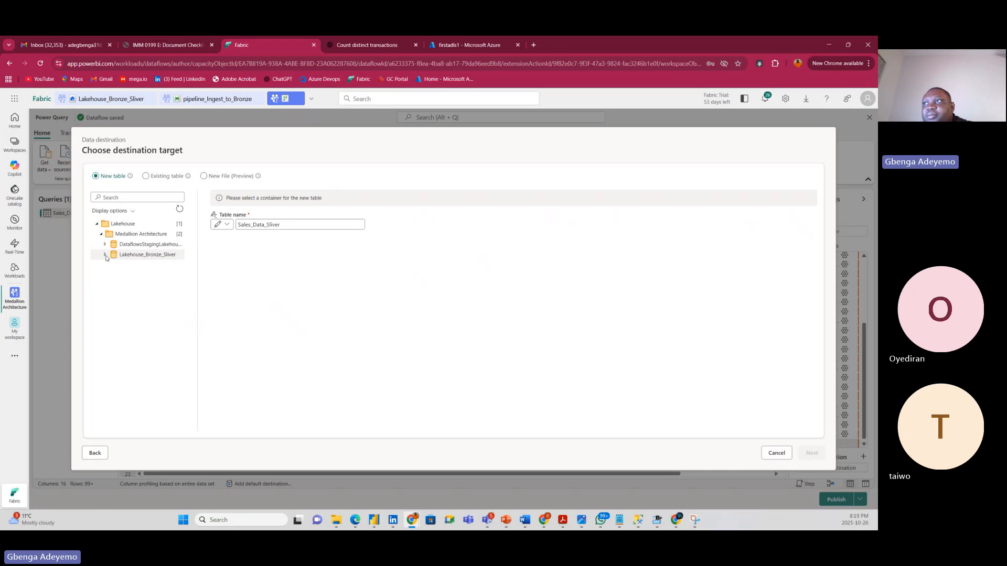
{"action": "left_click", "coordinate": [106, 256]}
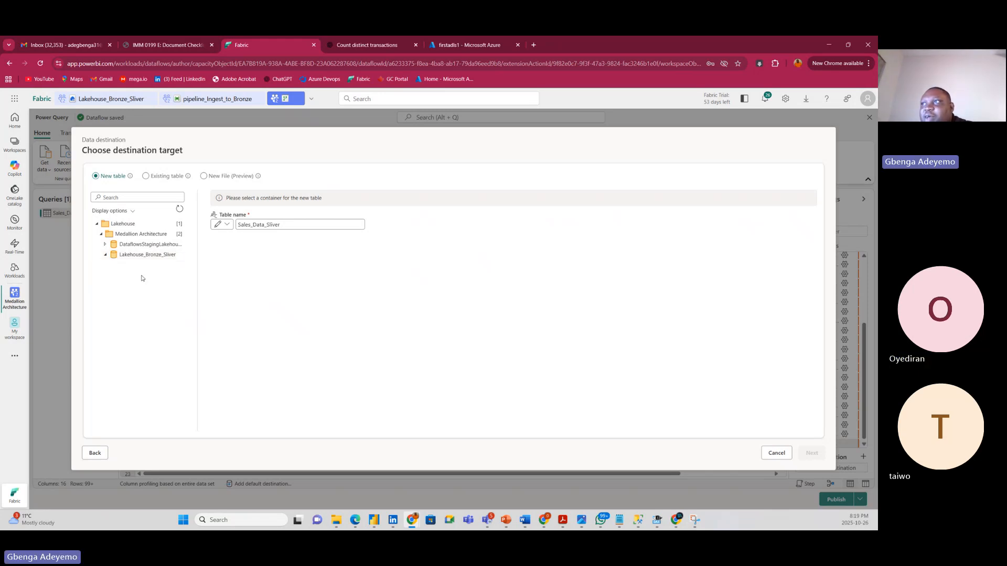
{"action": "left_click", "coordinate": [146, 255]}
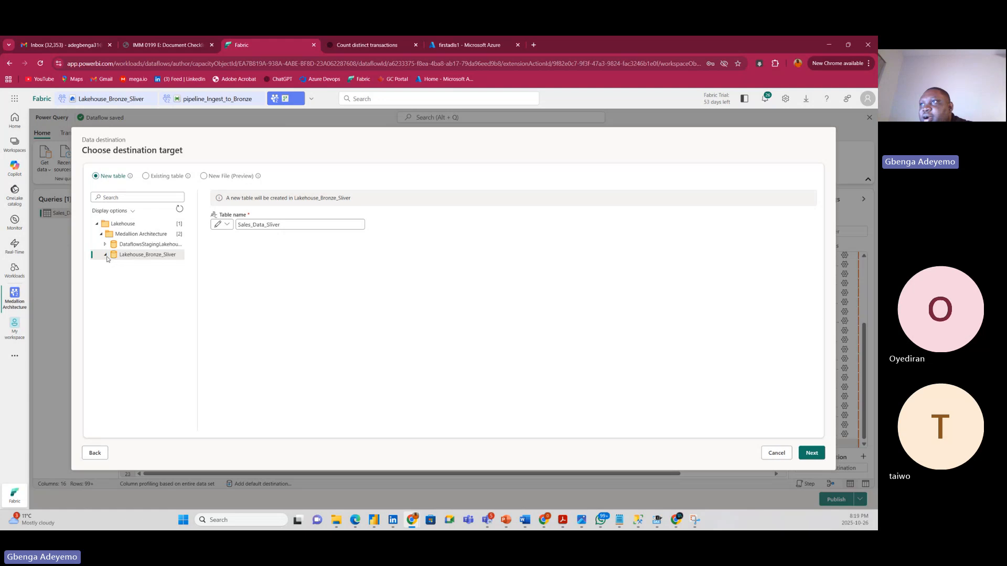
{"action": "left_click", "coordinate": [106, 255]}
{"action": "left_click", "coordinate": [812, 453]}
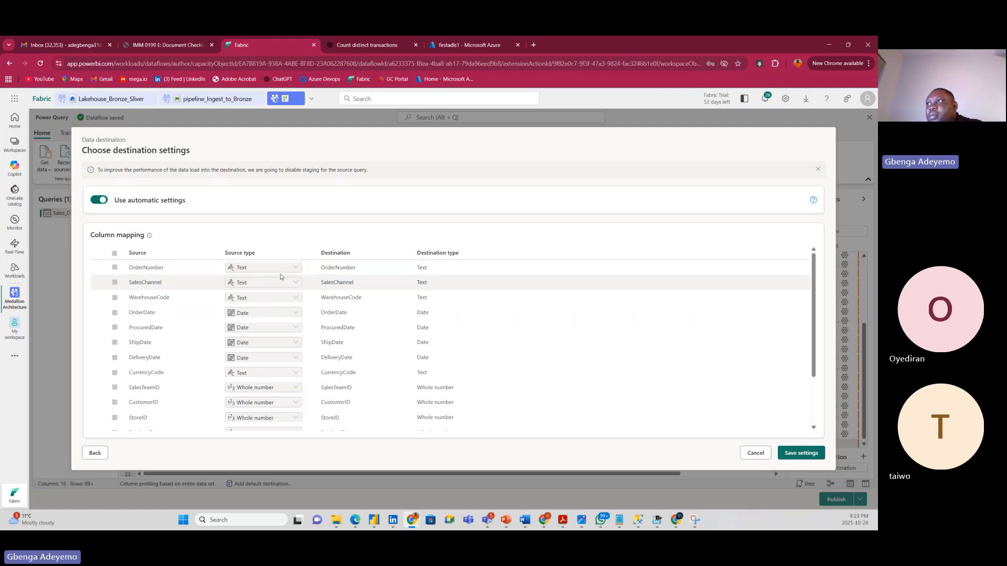
Switch off automatic destination settings, keeping Replace and dynamic schema, and review the column mapping.
{"action": "left_click", "coordinate": [98, 201]}
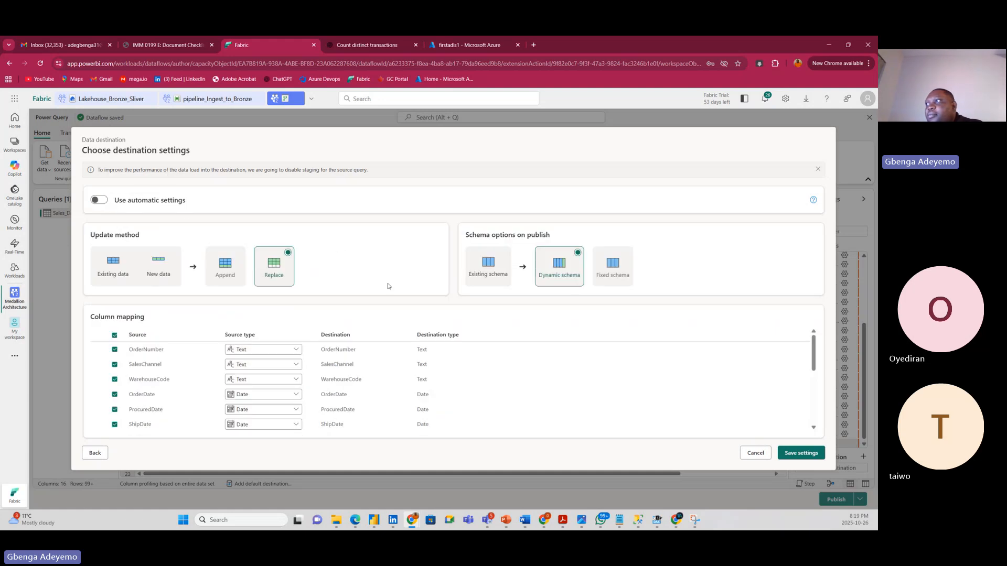
{"action": "mouse_move", "coordinate": [552, 277]}
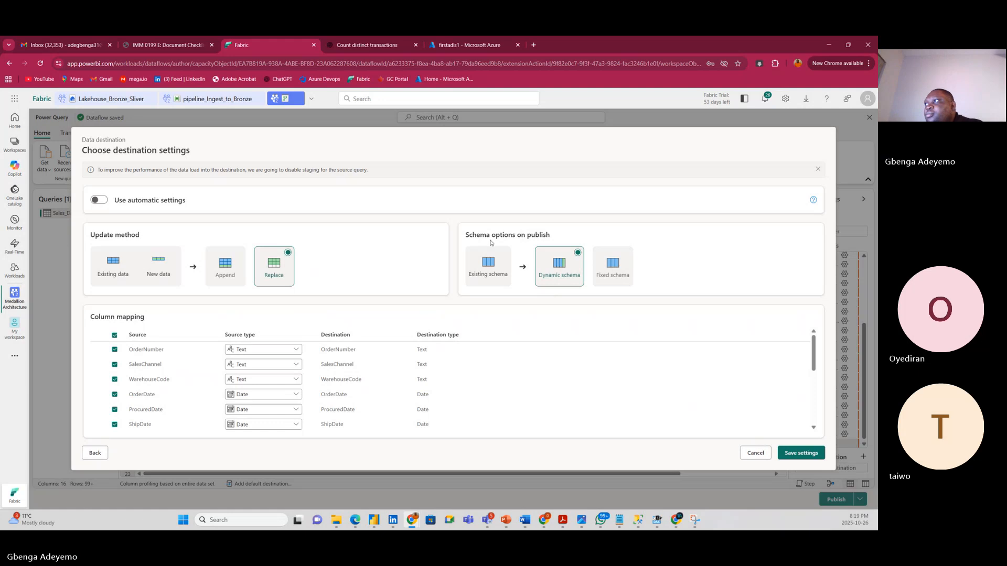
{"action": "mouse_move", "coordinate": [619, 271]}
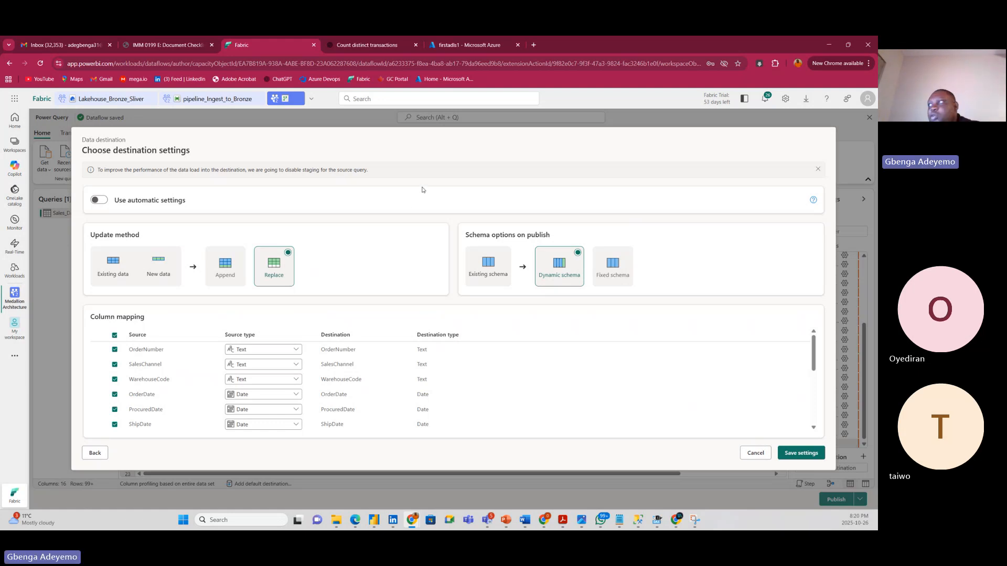
{"action": "mouse_move", "coordinate": [561, 272]}
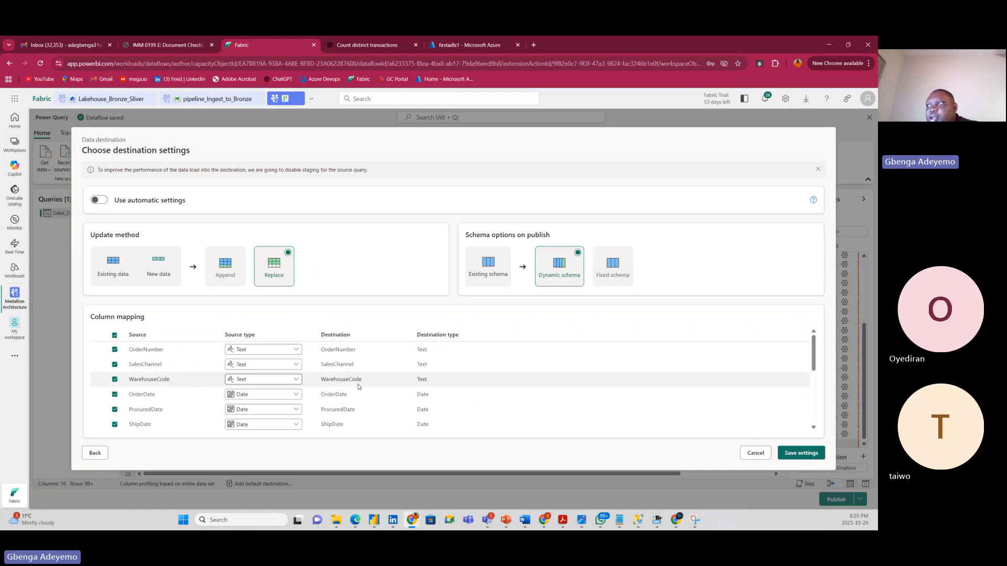
{"action": "left_click", "coordinate": [360, 353]}
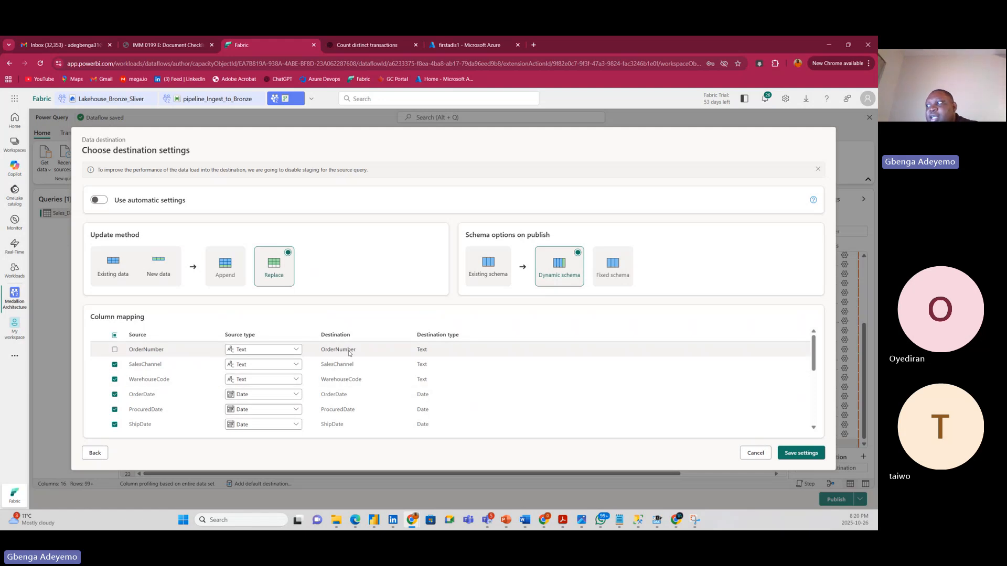
{"action": "left_click", "coordinate": [114, 351]}
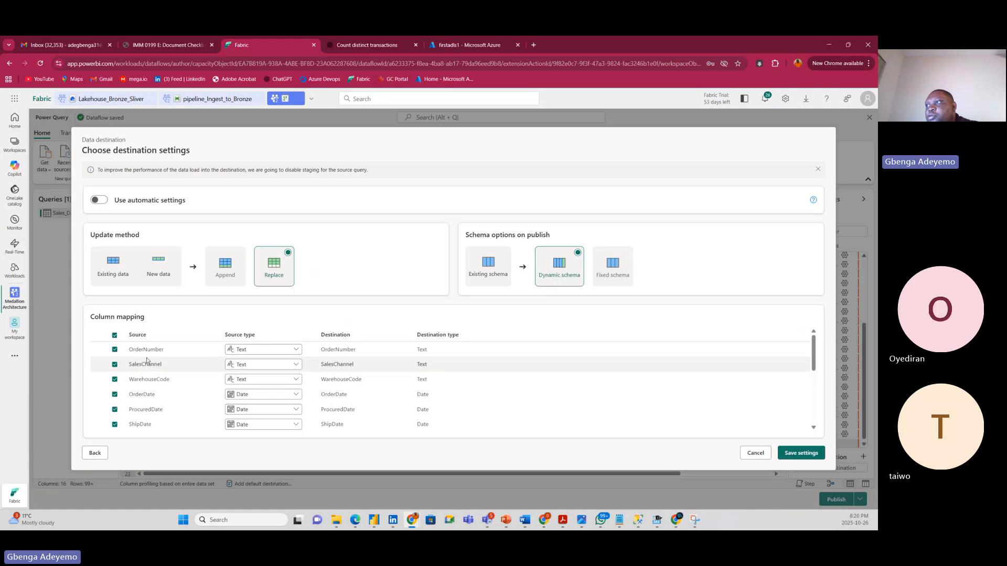
{"action": "scroll", "coordinate": [367, 367], "scroll_direction": "down", "scroll_amount": 5}
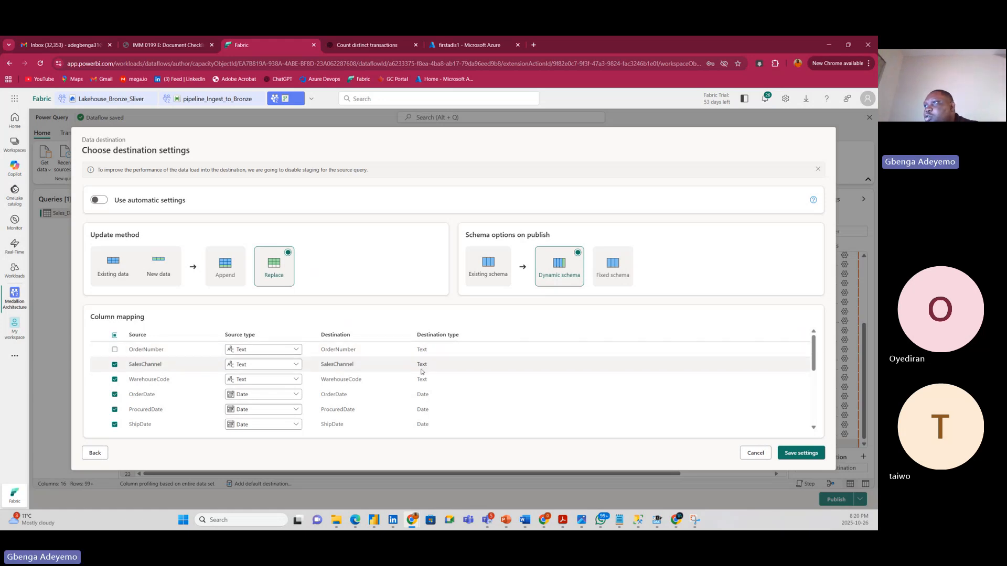
{"action": "scroll", "coordinate": [422, 372], "scroll_direction": "up", "scroll_amount": 5}
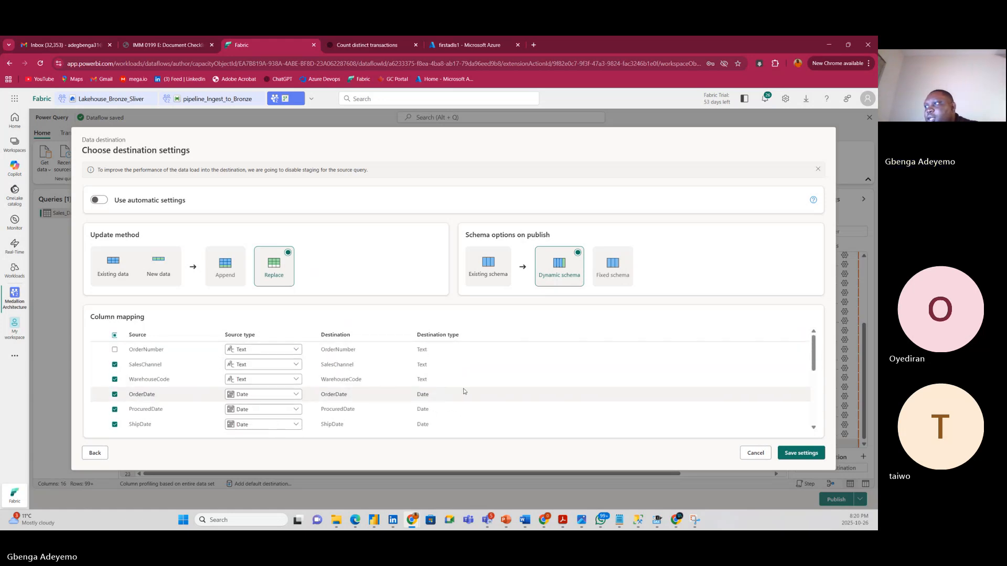
{"action": "scroll", "coordinate": [450, 371], "scroll_direction": "down", "scroll_amount": 5}
{"action": "scroll", "coordinate": [472, 389], "scroll_direction": "up", "scroll_amount": 5}
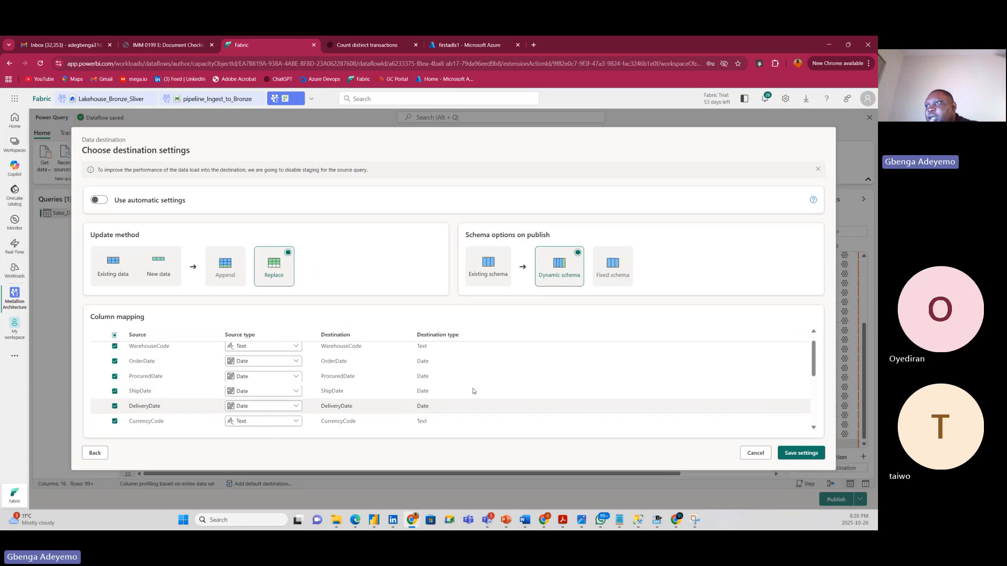
Map every column to the destination and save the settings.
{"action": "left_click", "coordinate": [116, 337]}
{"action": "left_click", "coordinate": [116, 336]}
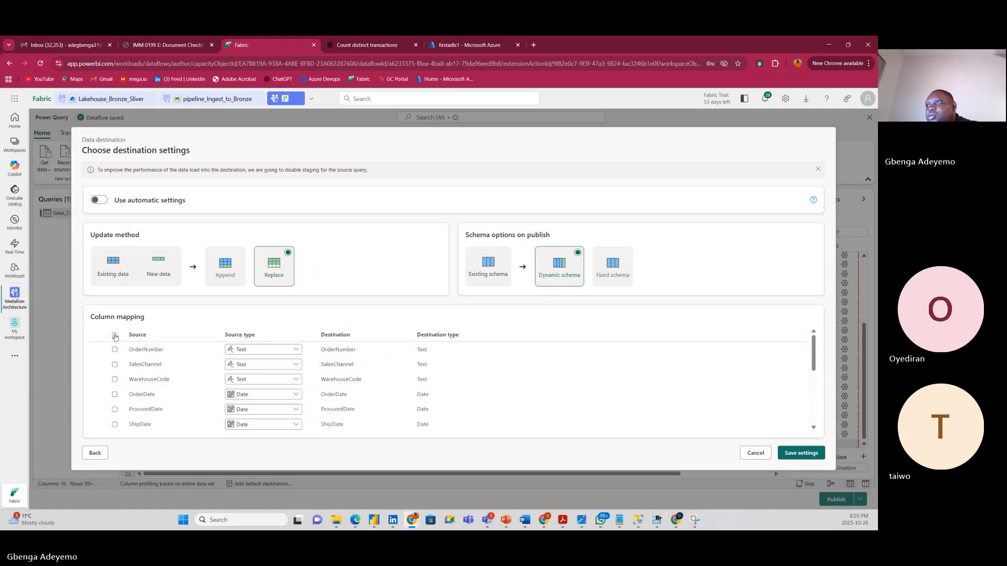
{"action": "left_click", "coordinate": [116, 336]}
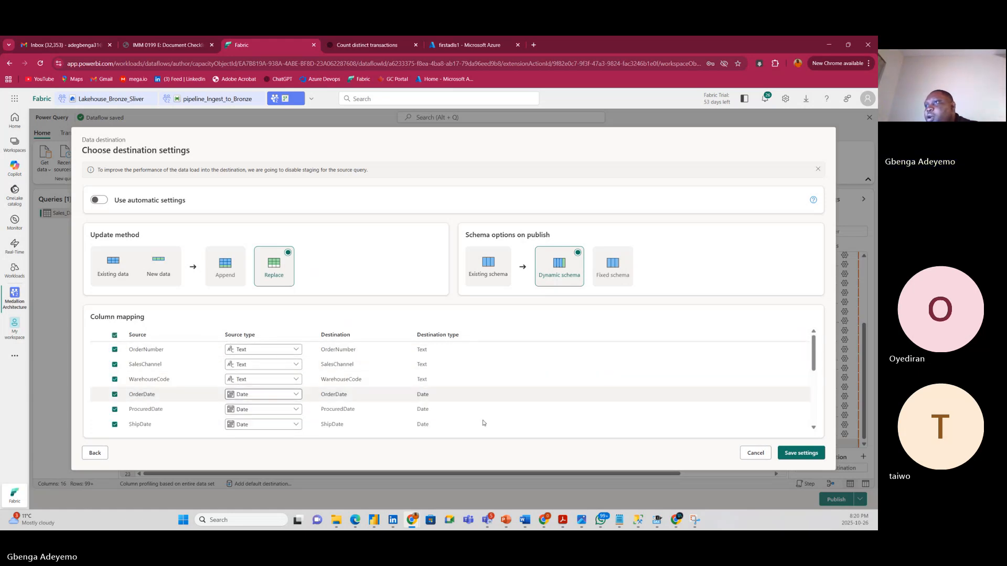
{"action": "scroll", "coordinate": [682, 409], "scroll_direction": "down", "scroll_amount": 5}
{"action": "left_click", "coordinate": [798, 454]}
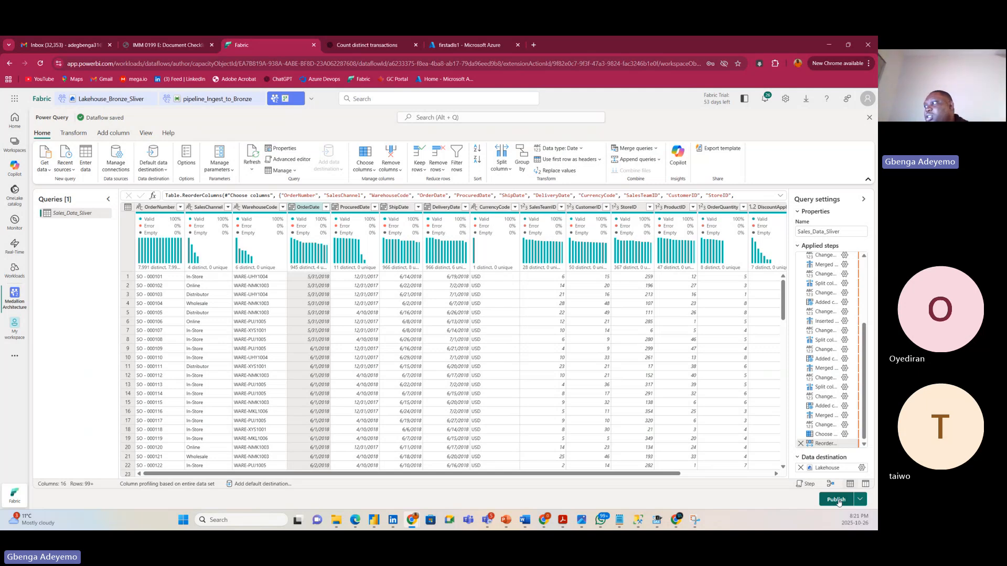
Publish the Dataflow_bronze_to_Sliver dataflow.
{"action": "left_click", "coordinate": [836, 499]}
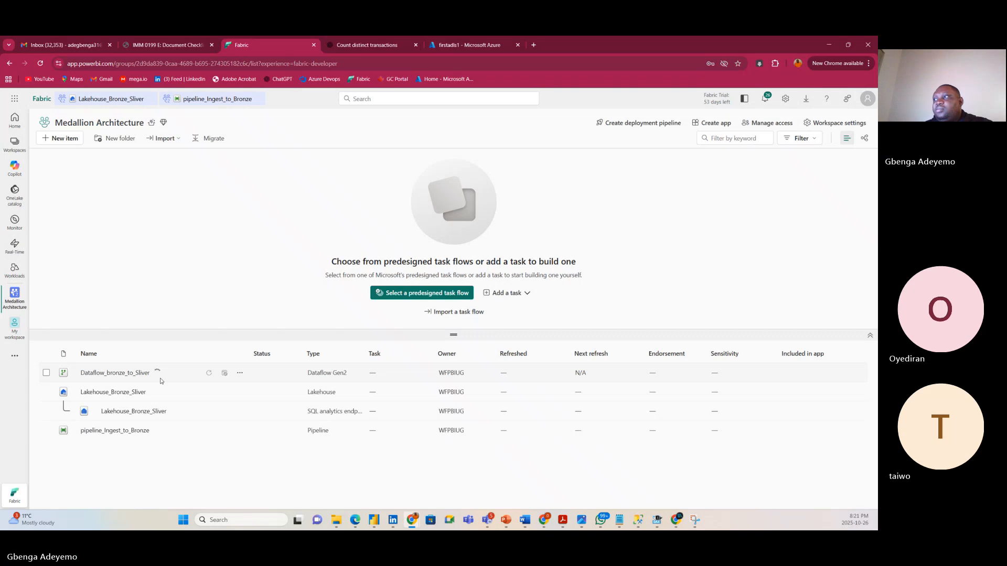
{"action": "left_click", "coordinate": [101, 100]}
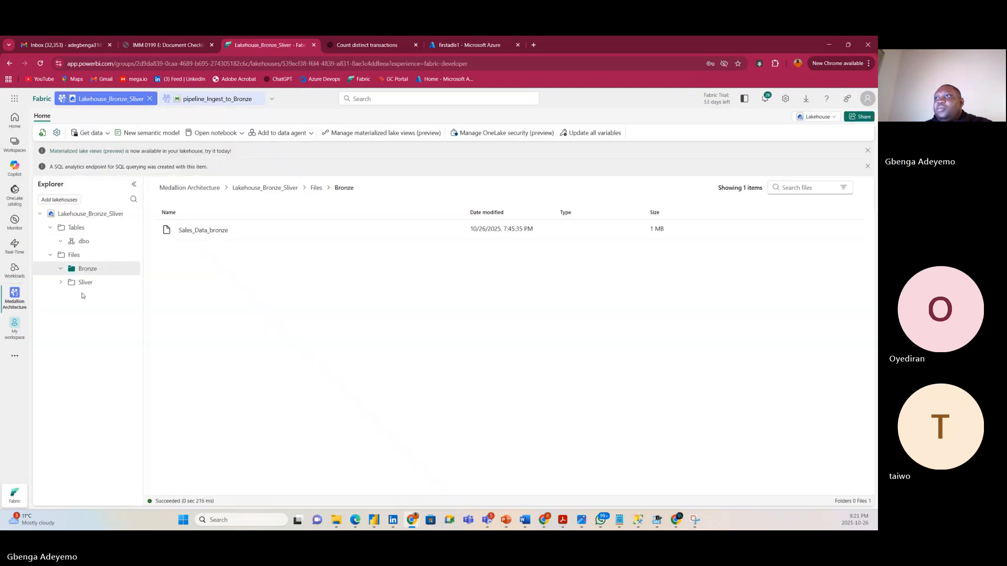
{"action": "left_click", "coordinate": [74, 256]}
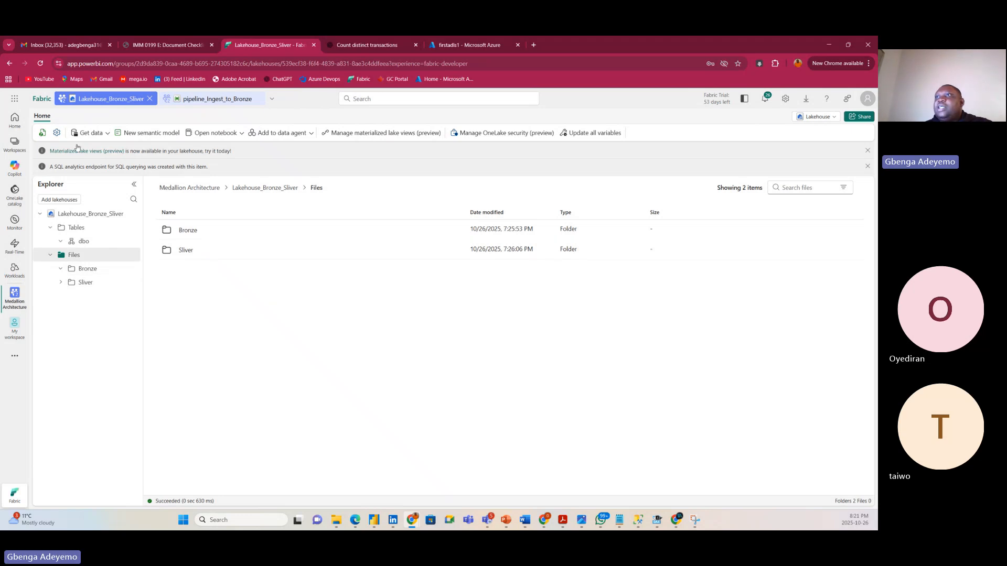
{"action": "left_click", "coordinate": [14, 295]}
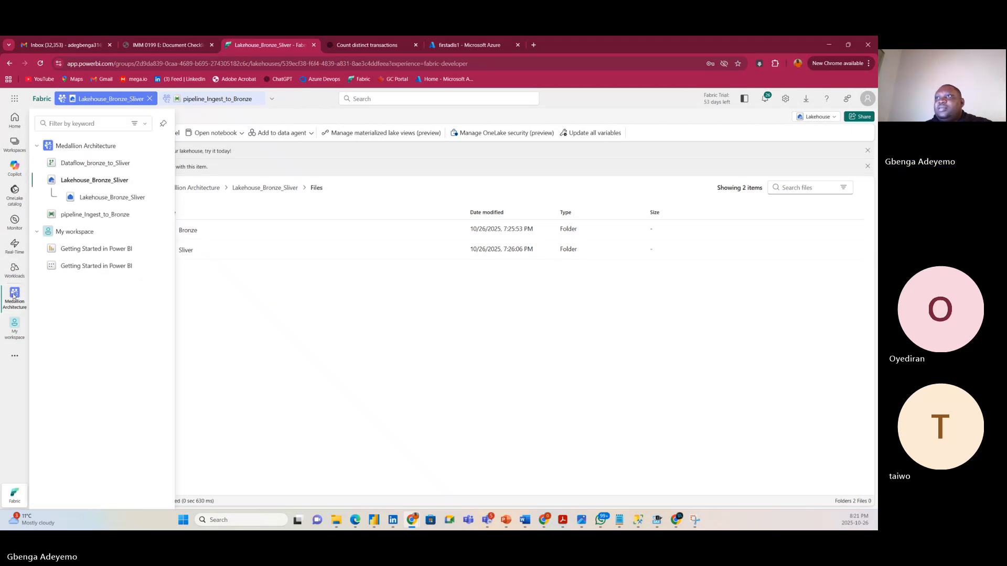
{"action": "left_click", "coordinate": [82, 146]}
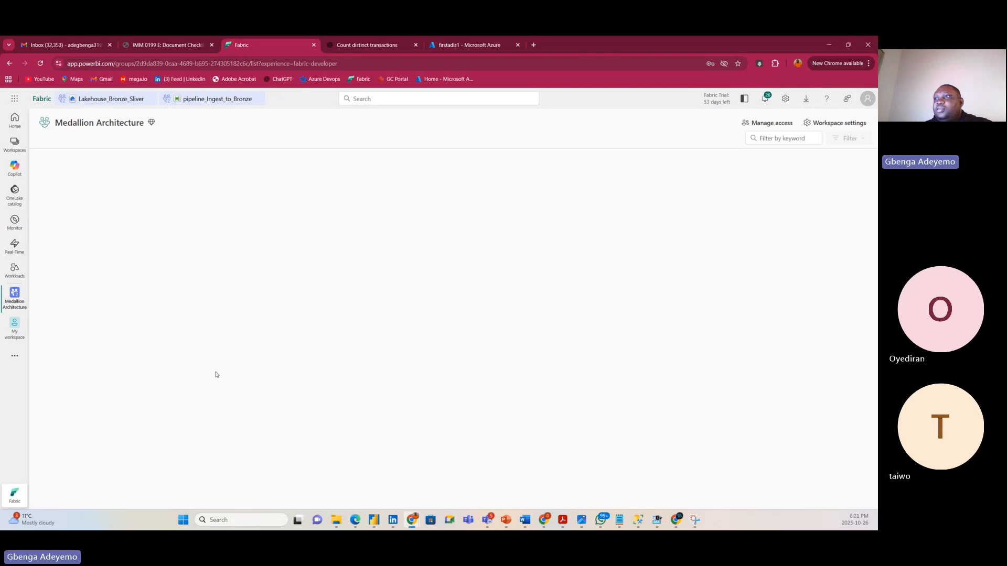
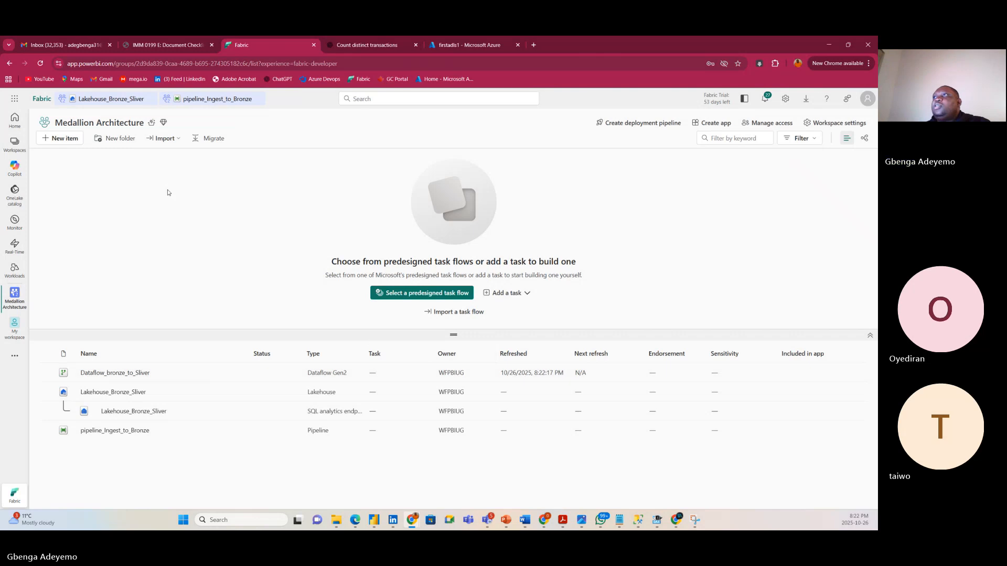
Open Lakehouse_Bronze_Sliver, refresh it, and preview the 1,000 loaded rows of Sales_Data_Sliver.
{"action": "left_click", "coordinate": [104, 101]}
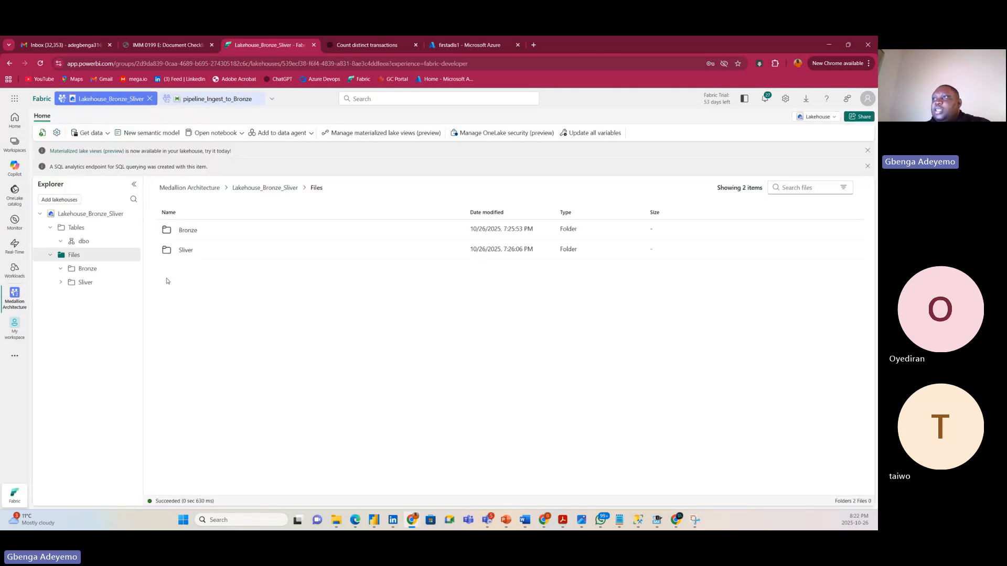
{"action": "left_click", "coordinate": [74, 254]}
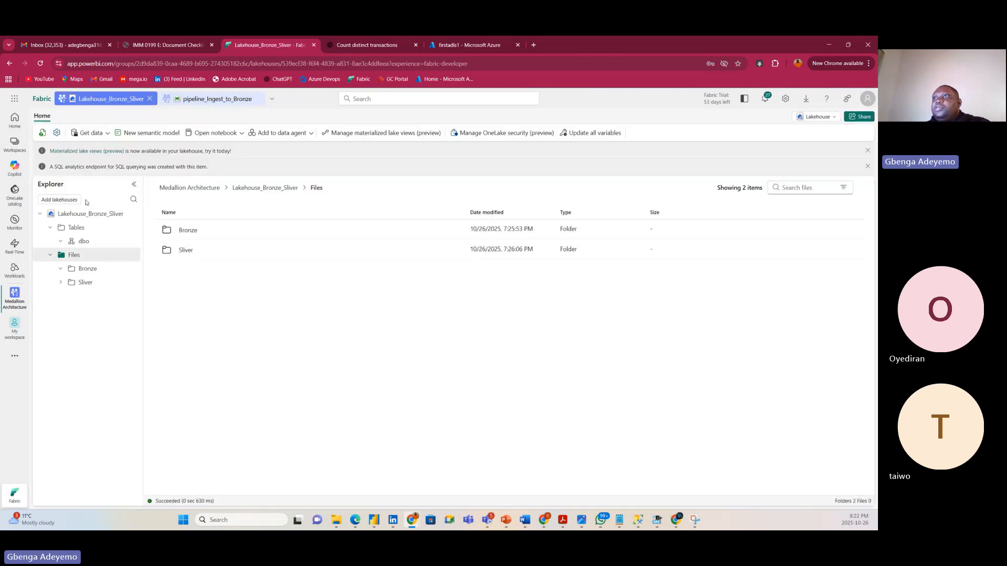
{"action": "left_click", "coordinate": [40, 134]}
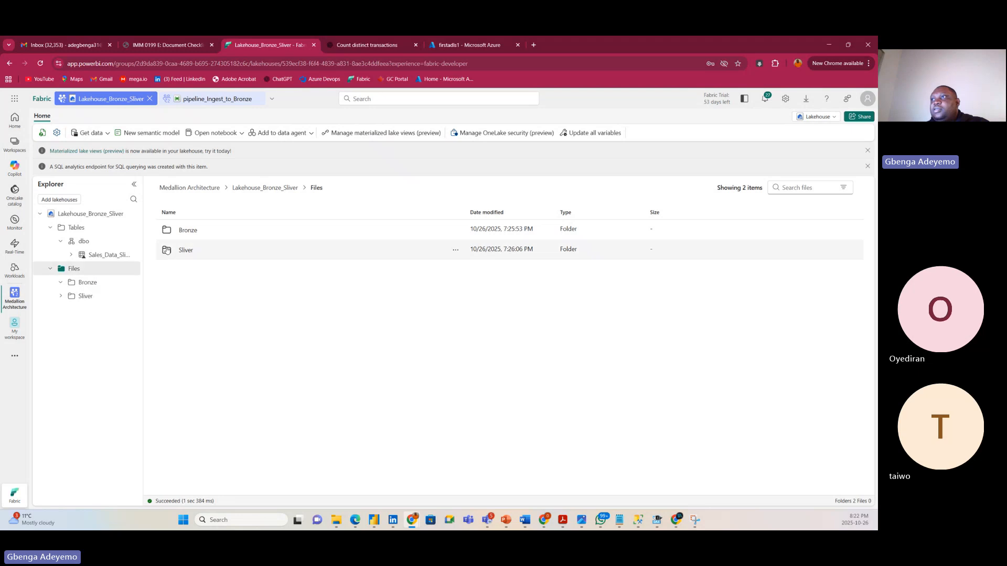
{"action": "left_click", "coordinate": [202, 252]}
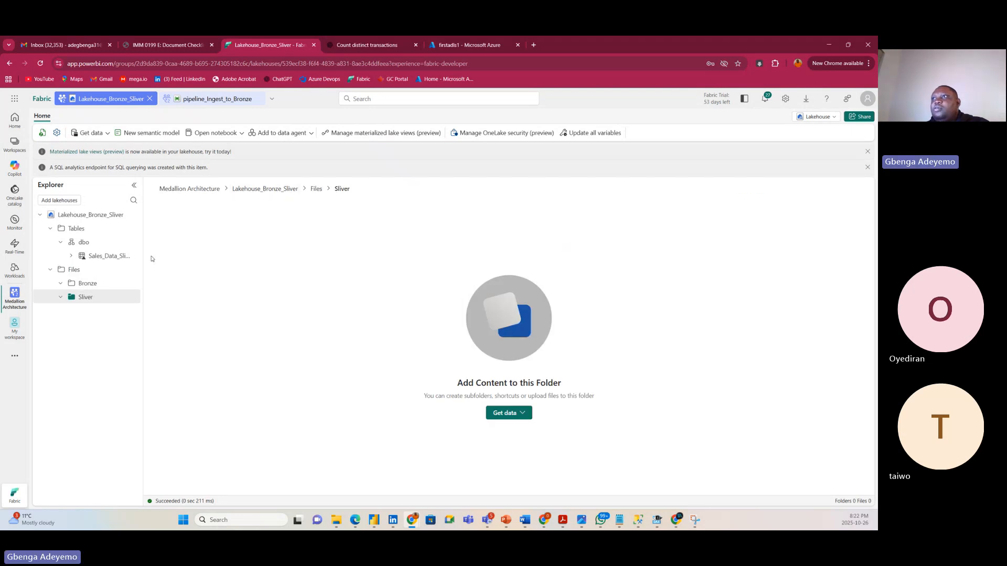
{"action": "left_click_drag", "start_coordinate": [142, 193], "coordinate": [196, 193]}
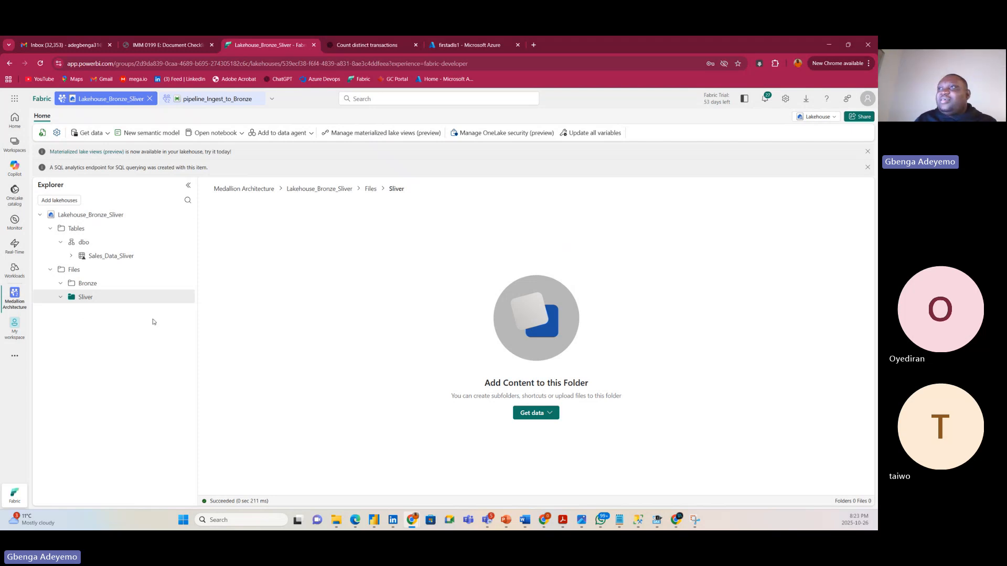
{"action": "left_click", "coordinate": [114, 256]}
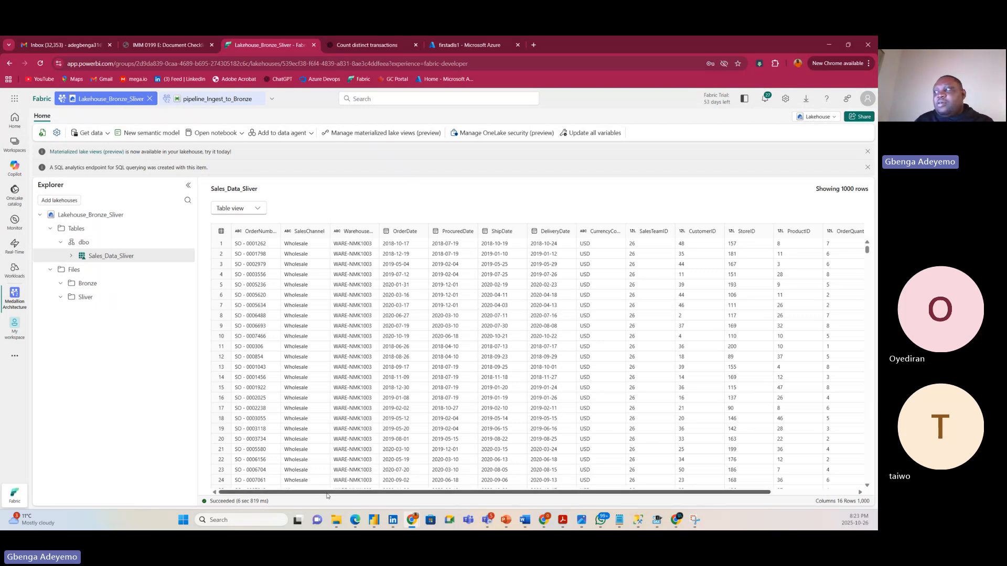
Scroll across the 16 Sales_Data_Sliver columns, collapse the Sliver folder, and show the table's '...' actions.
{"action": "left_click_drag", "start_coordinate": [327, 495], "coordinate": [300, 483]}
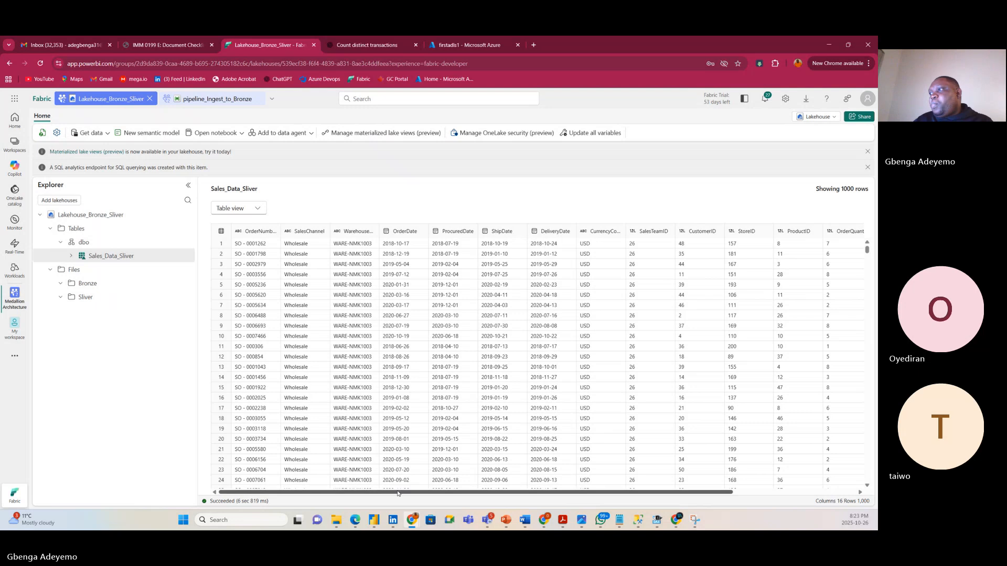
{"action": "left_click_drag", "start_coordinate": [398, 493], "coordinate": [375, 480]}
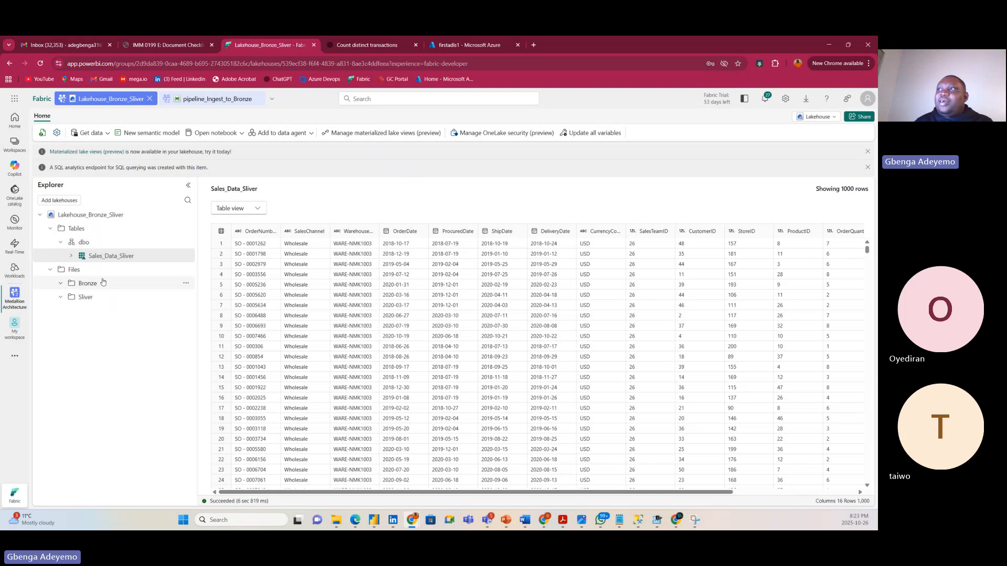
{"action": "left_click", "coordinate": [60, 297]}
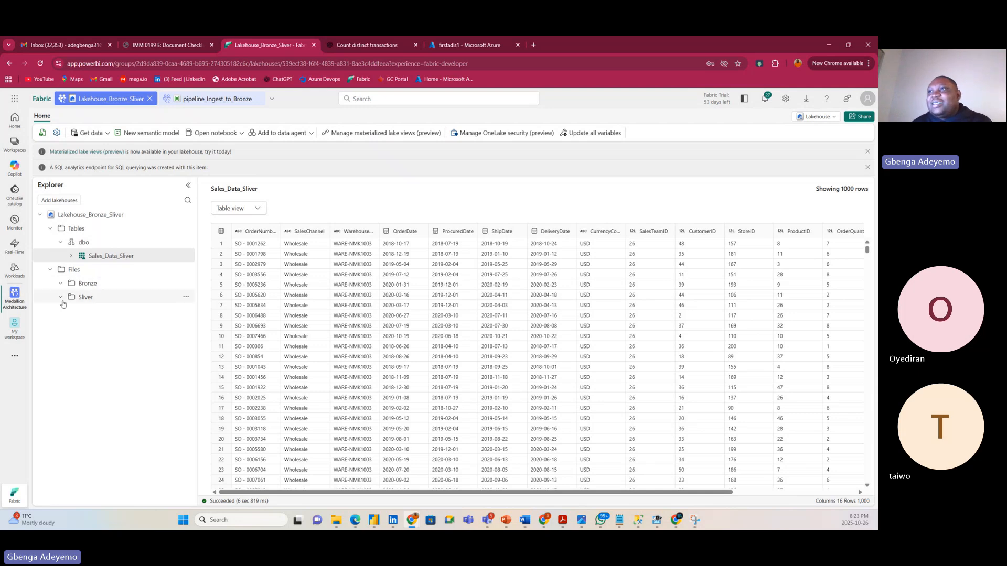
{"action": "left_click", "coordinate": [186, 255]}
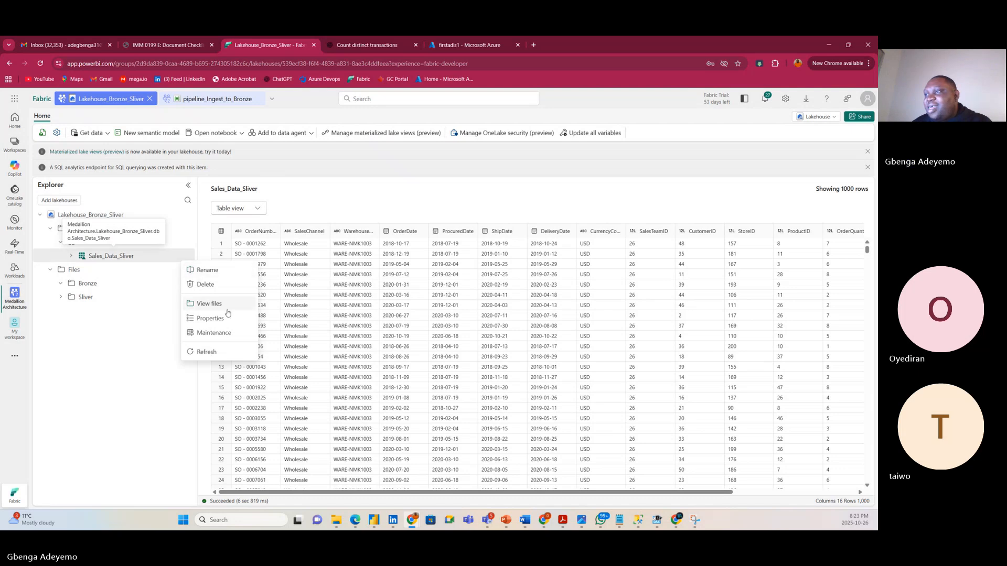
Dismiss the table's actions, then briefly view and close the Tables section options.
{"action": "left_click", "coordinate": [73, 309]}
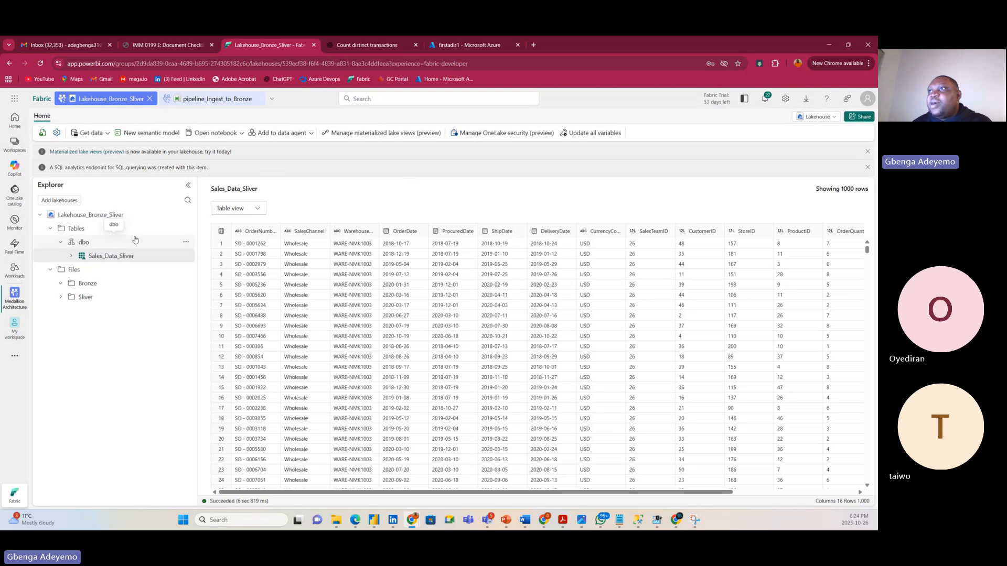
{"action": "left_click", "coordinate": [186, 229]}
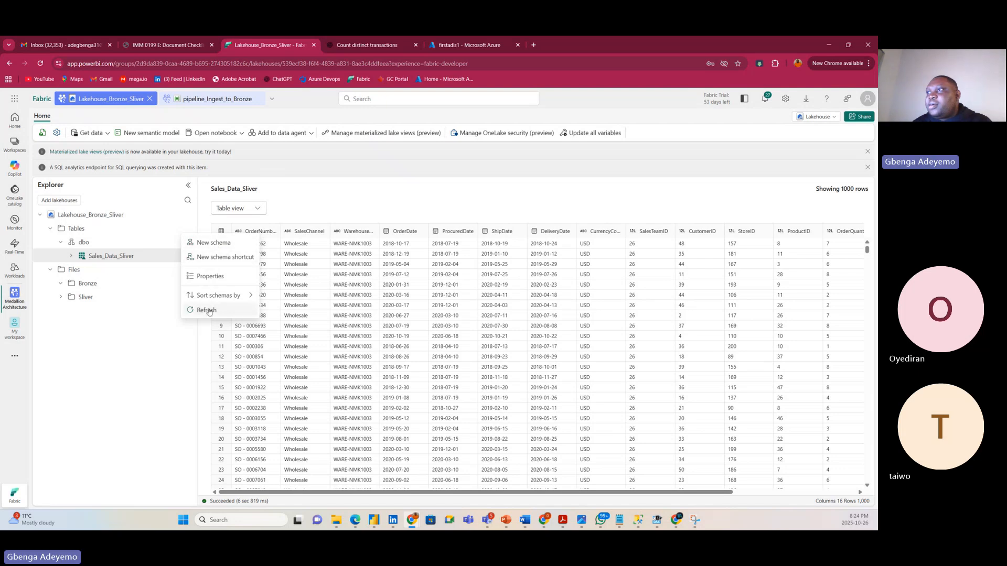
{"action": "mouse_move", "coordinate": [246, 298]}
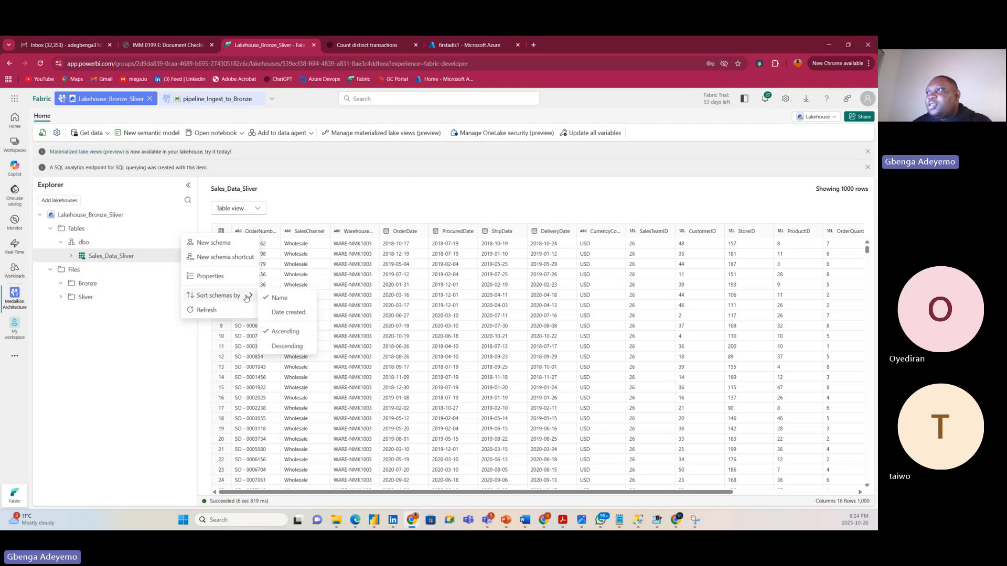
{"action": "left_click", "coordinate": [81, 317]}
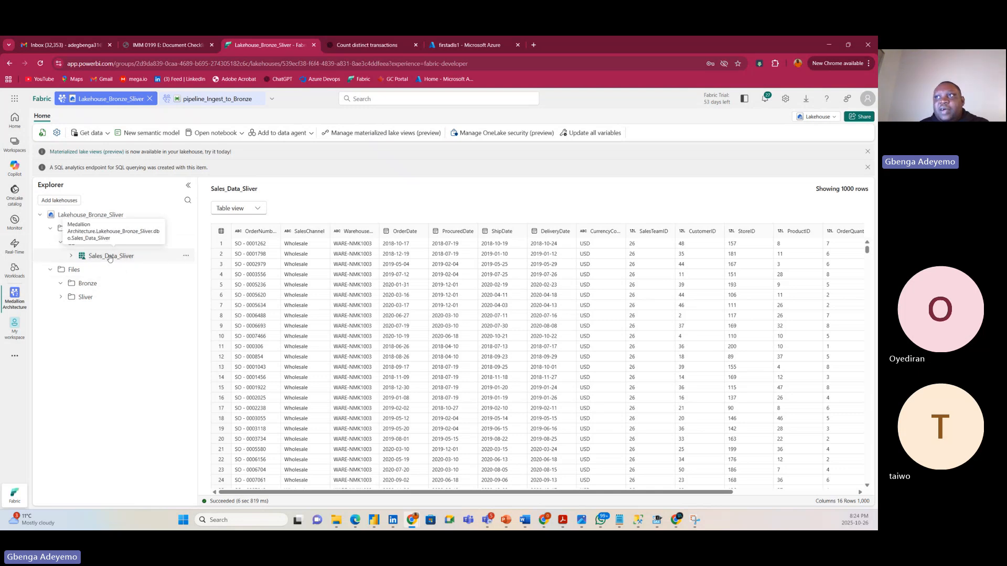
Glance at the Bronze folder, return to the Sales_Data_Sliver preview, and check the dbo schema options.
{"action": "left_click", "coordinate": [96, 286]}
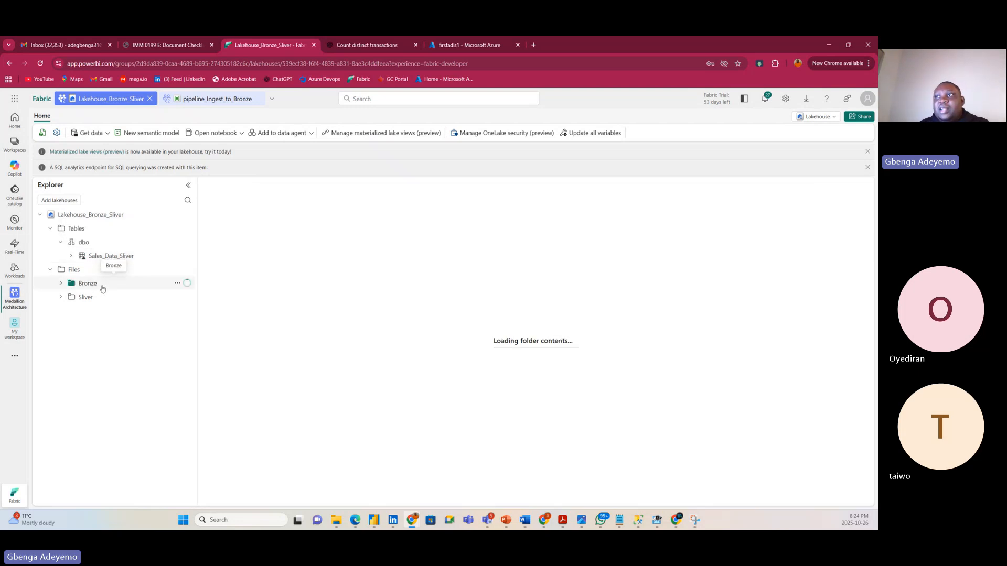
{"action": "left_click", "coordinate": [100, 254]}
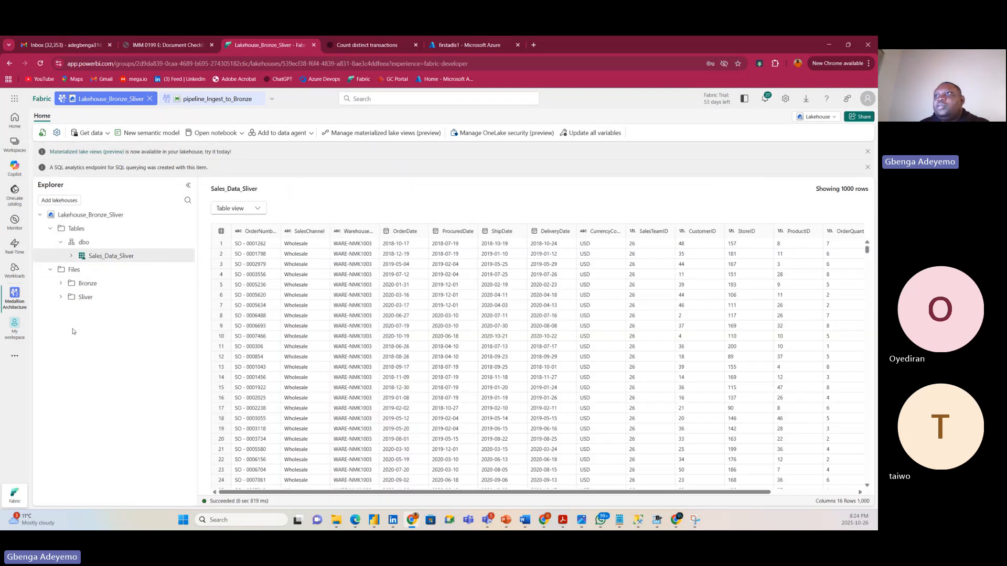
{"action": "left_click", "coordinate": [186, 242]}
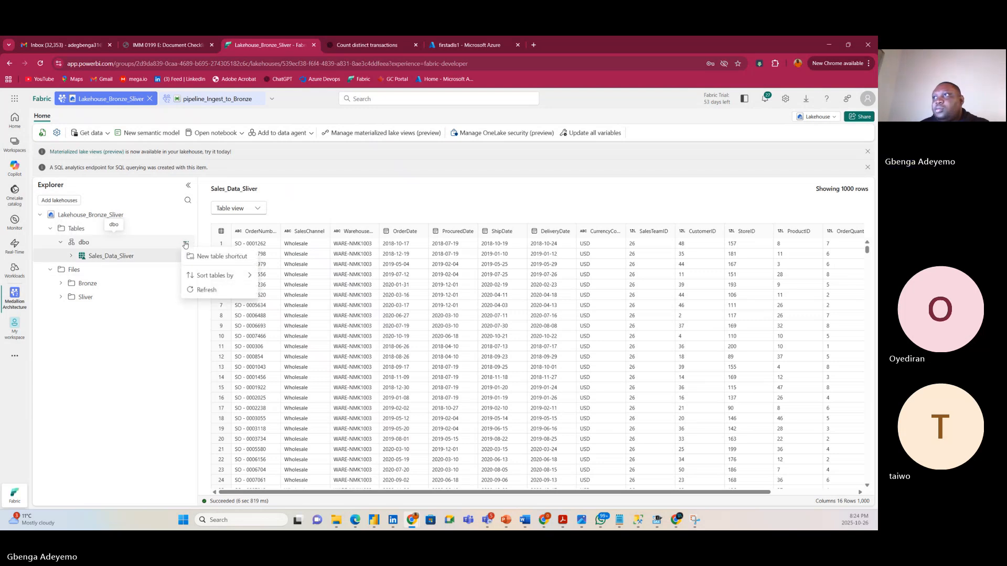
{"action": "left_click", "coordinate": [149, 339]}
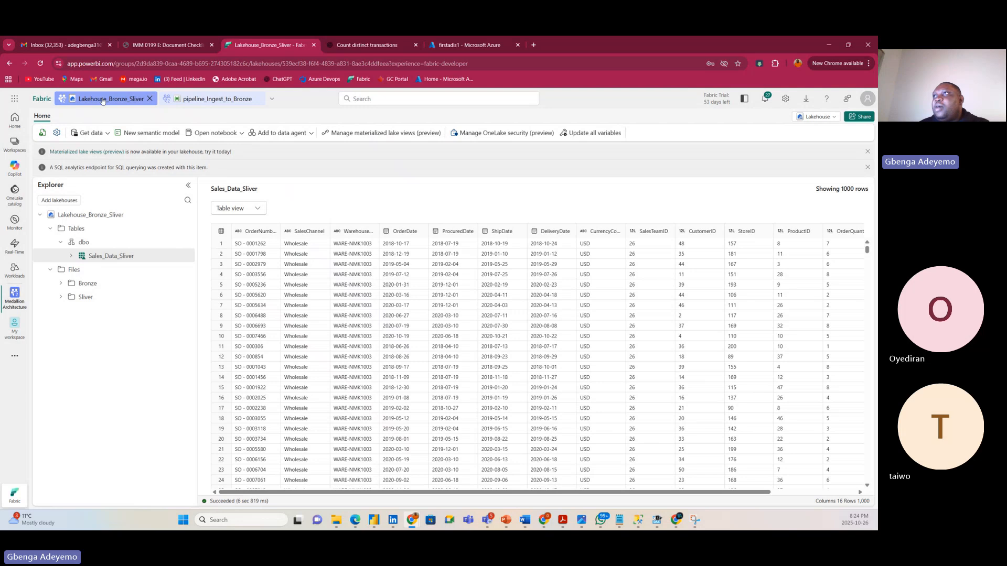
In Medallion Architecture, create Dataflow Gen2 'Dataflow_sliver_to_gold' with Git integration turned off.
{"action": "left_click", "coordinate": [10, 296]}
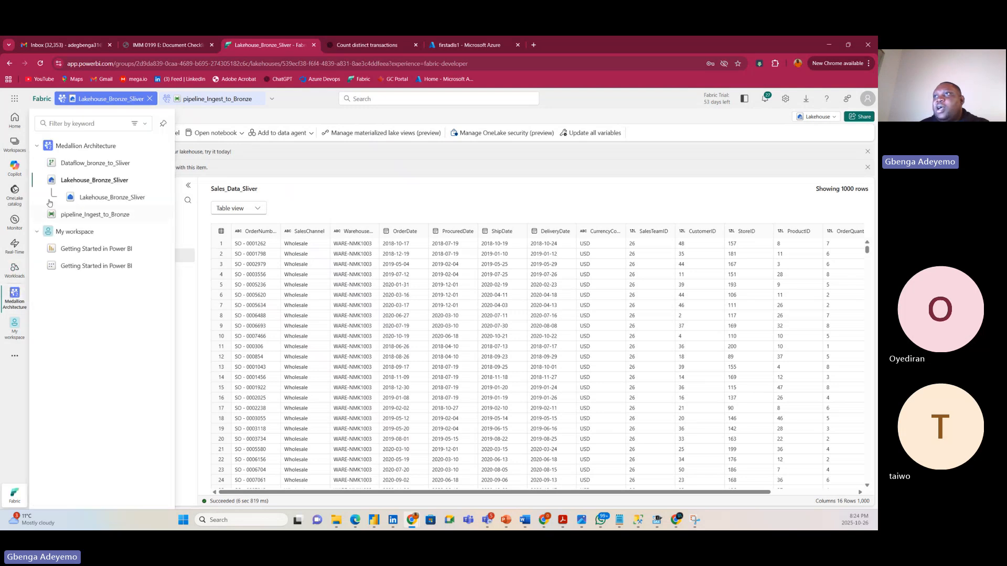
{"action": "left_click", "coordinate": [83, 147]}
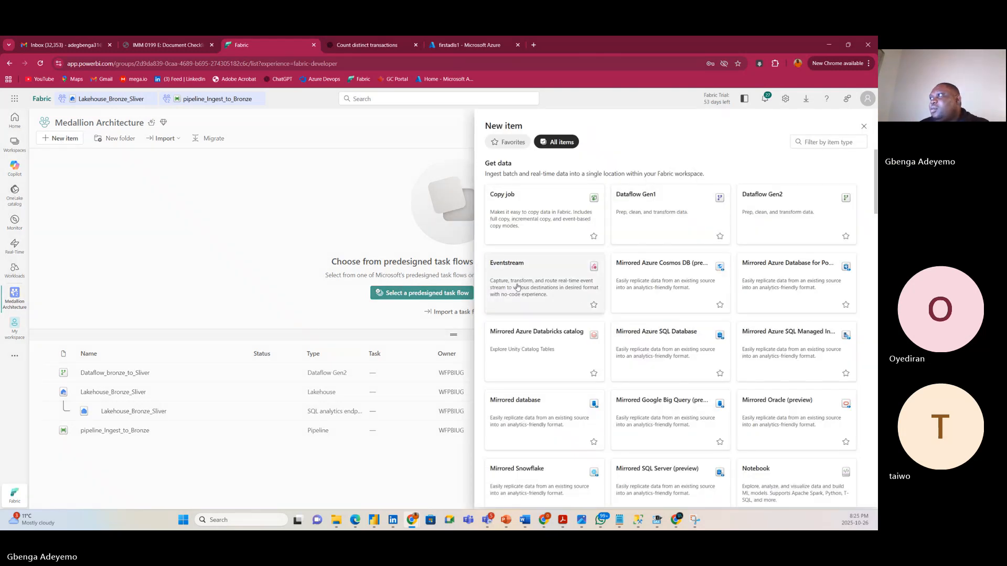
{"action": "left_click", "coordinate": [771, 208]}
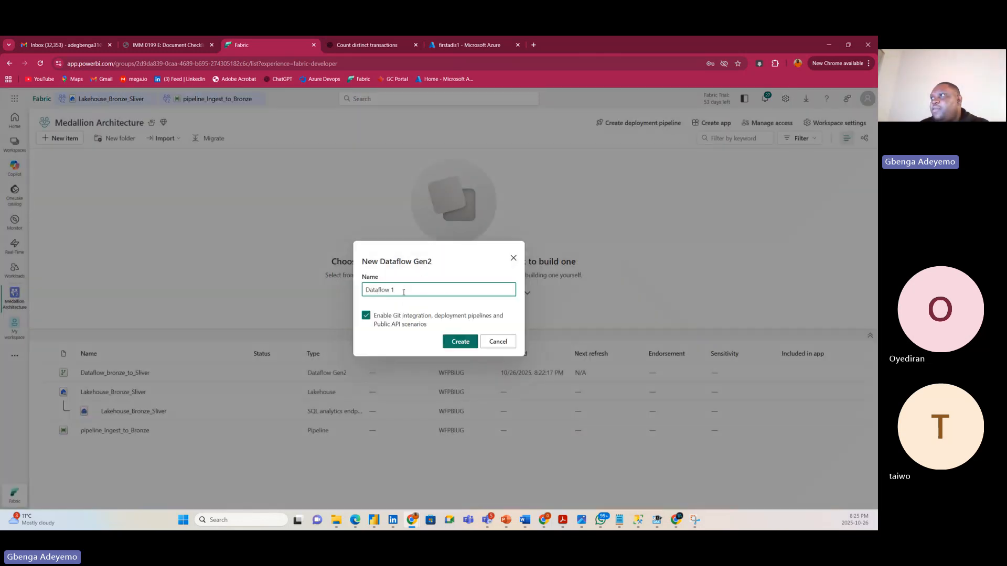
{"action": "key", "text": "BackSpace"}
{"action": "key", "text": "BackSpace"}
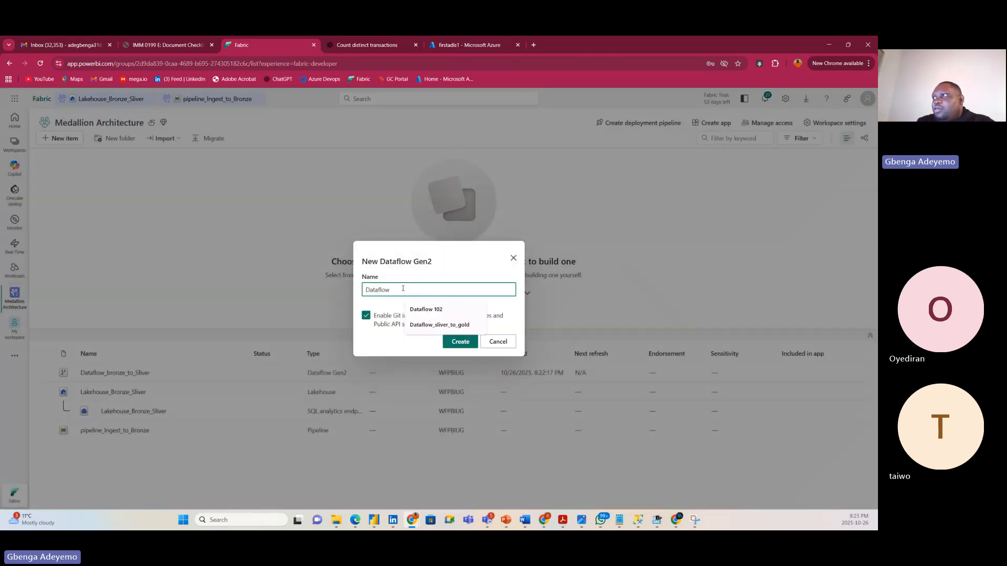
{"action": "left_click", "coordinate": [439, 324]}
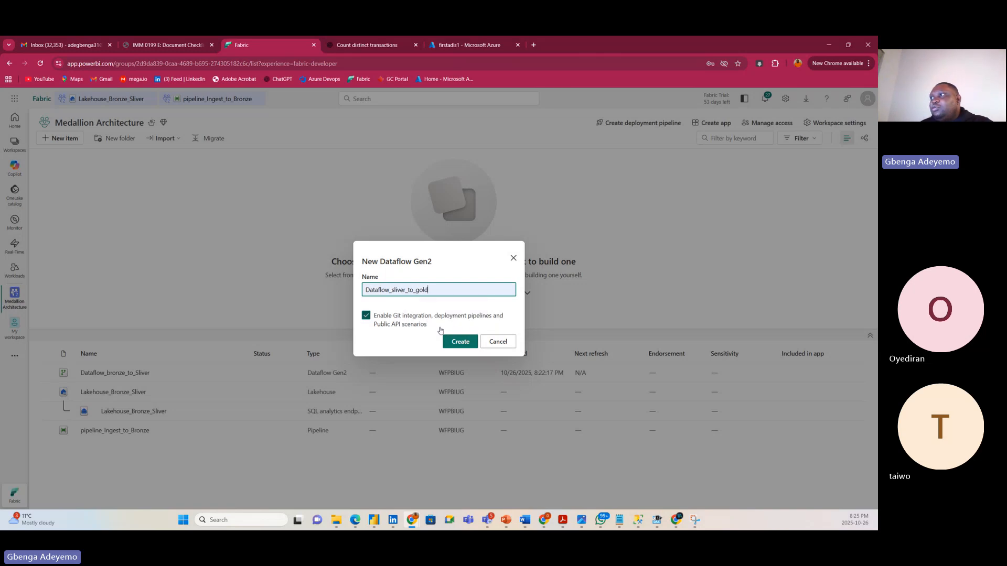
{"action": "left_click", "coordinate": [391, 322]}
{"action": "left_click", "coordinate": [465, 342]}
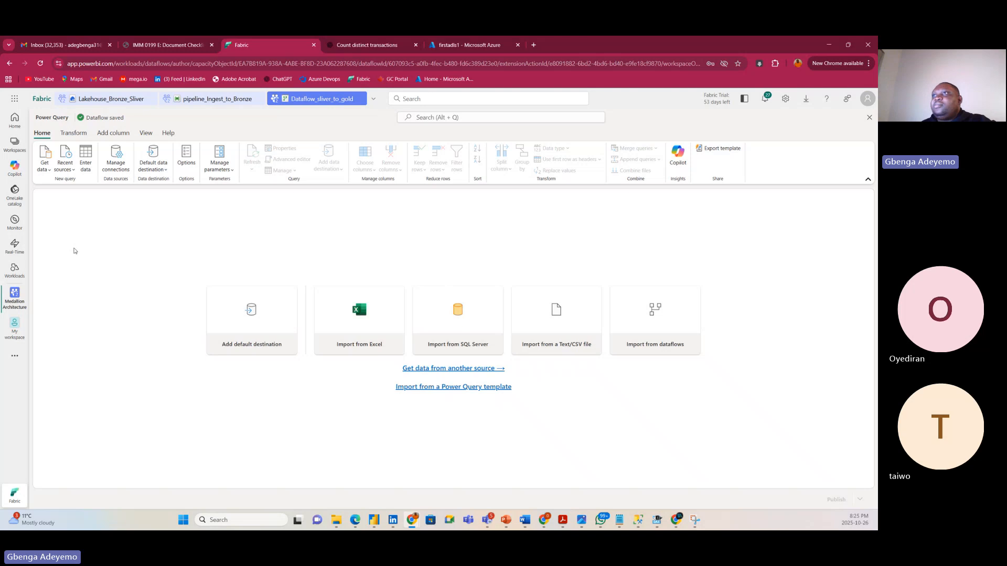
Connect to the Lakehouse_Bronze_Sliver lakehouse through the OneLake catalog data source.
{"action": "left_click", "coordinate": [46, 166]}
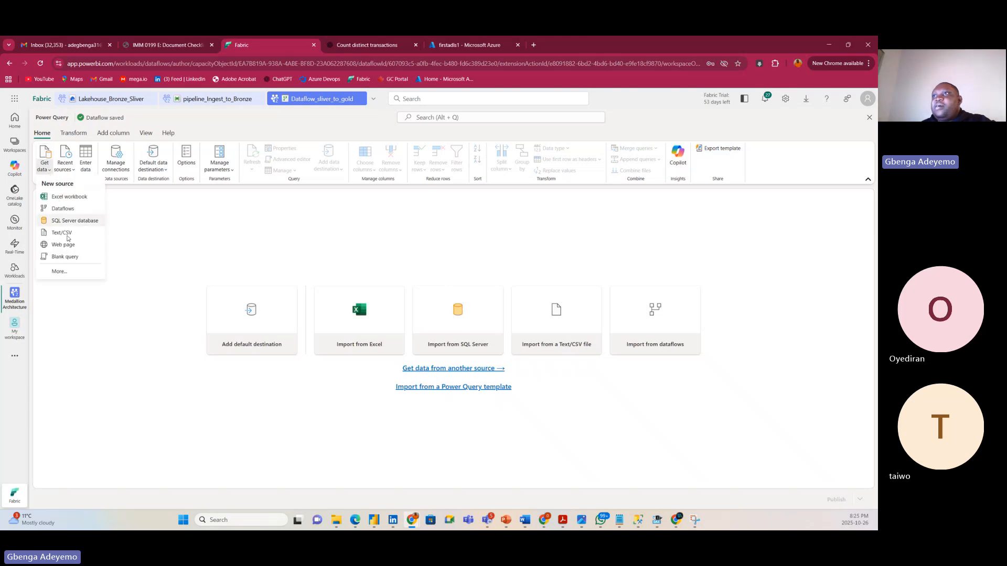
{"action": "left_click", "coordinate": [59, 272]}
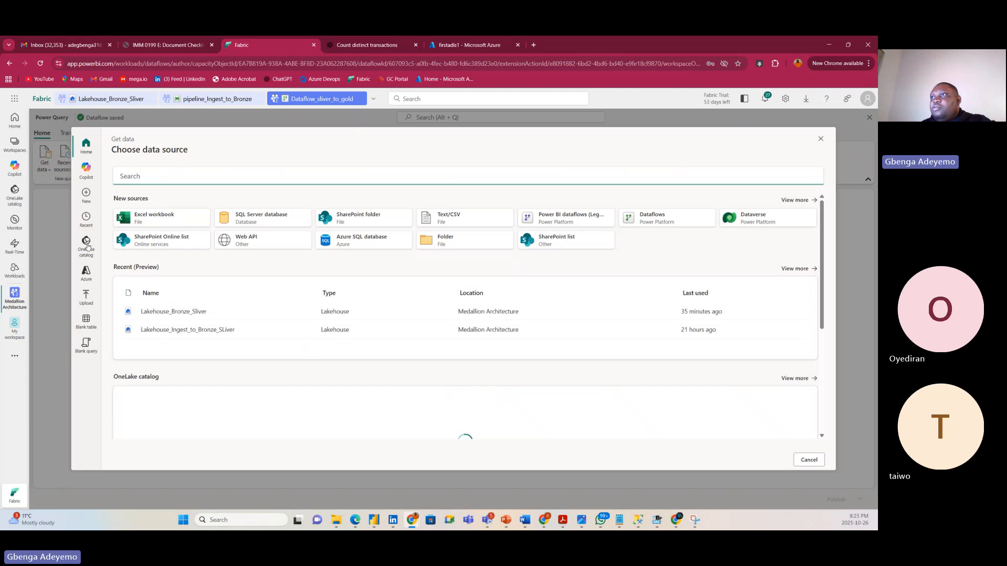
{"action": "left_click", "coordinate": [86, 248]}
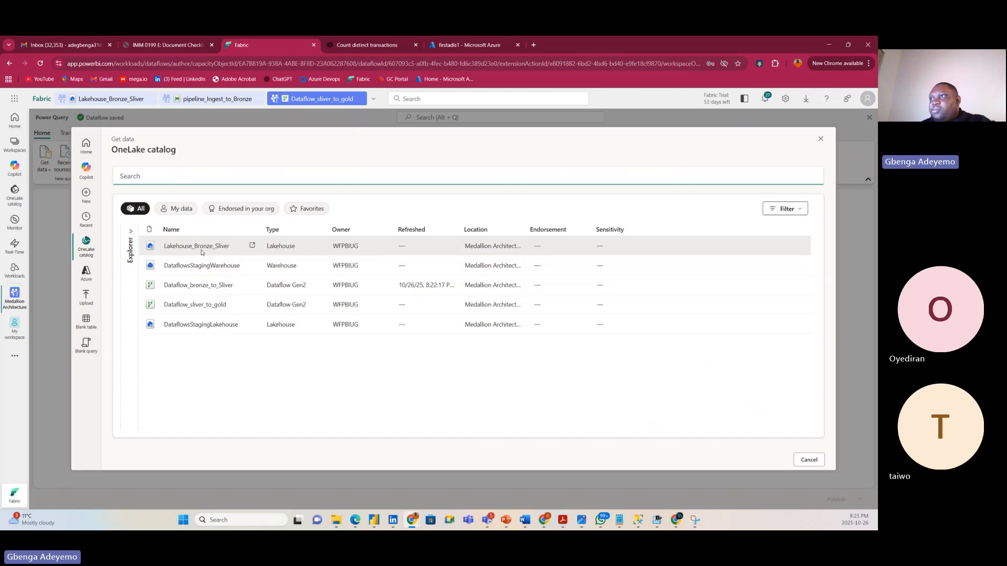
{"action": "left_click", "coordinate": [199, 251]}
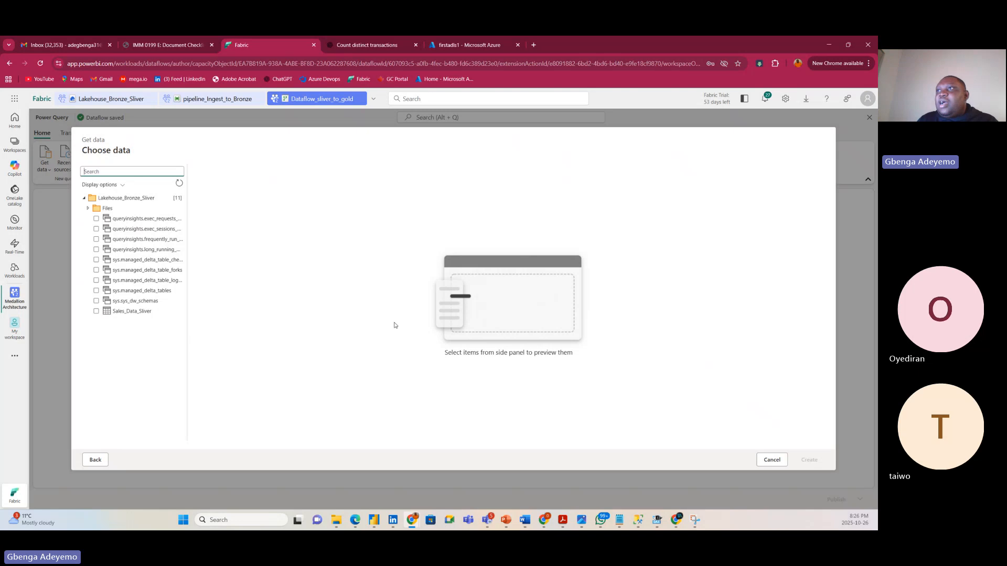
Refresh the lakehouse items, tick the Sales_Data_Sliver table, and create the query.
{"action": "left_click", "coordinate": [84, 199]}
{"action": "left_click", "coordinate": [85, 199]}
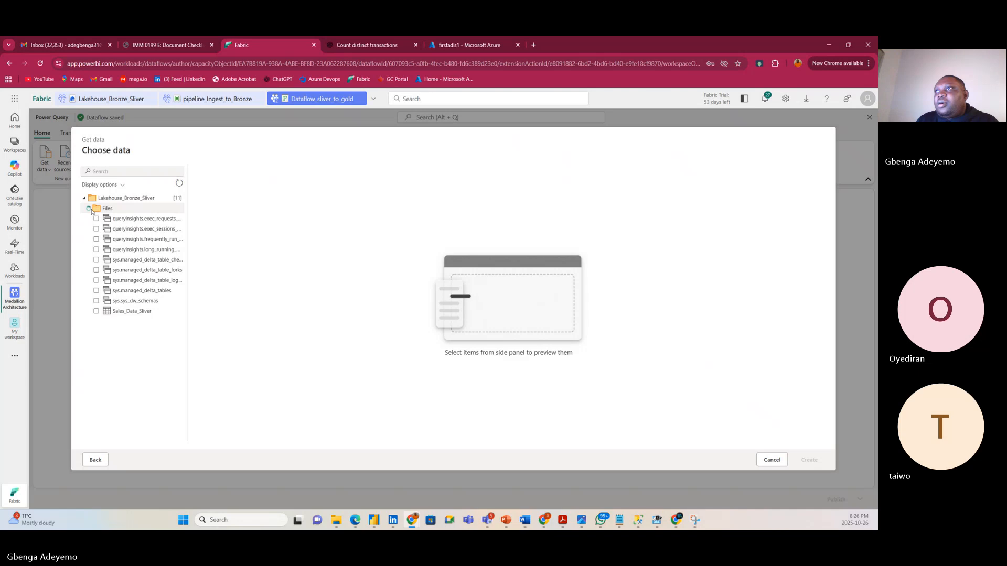
{"action": "left_click", "coordinate": [89, 209]}
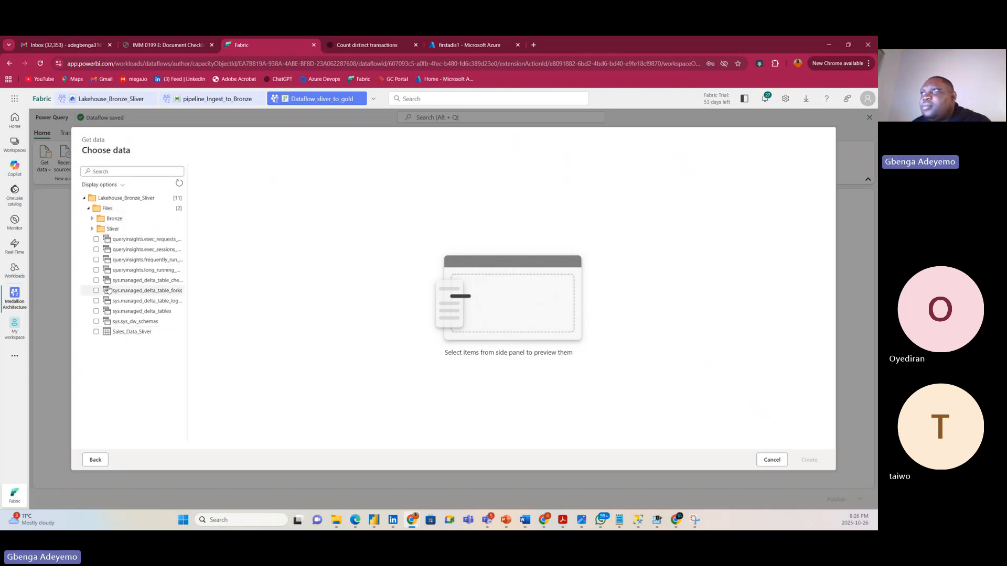
{"action": "left_click", "coordinate": [179, 183]}
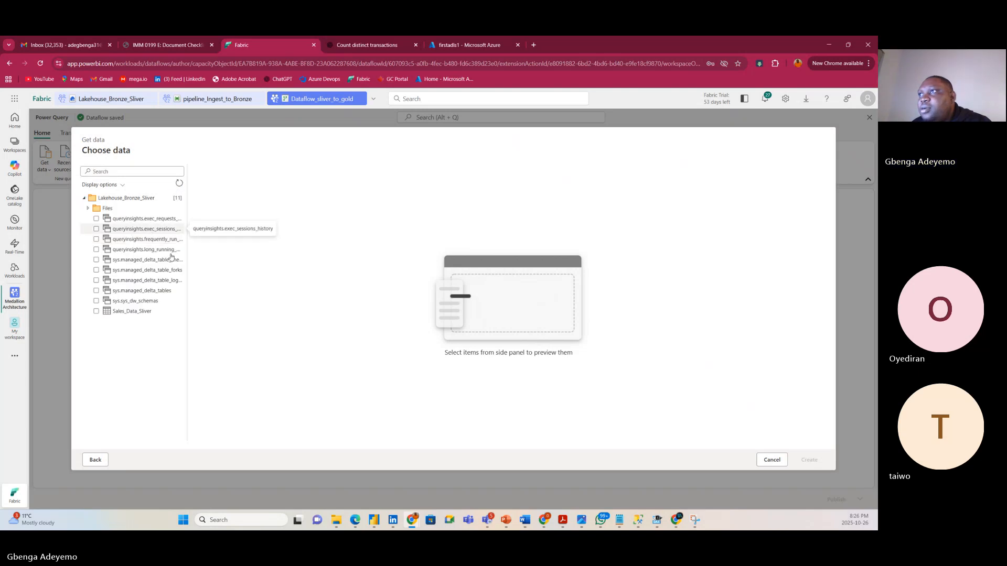
{"action": "left_click", "coordinate": [118, 313]}
{"action": "left_click", "coordinate": [97, 315]}
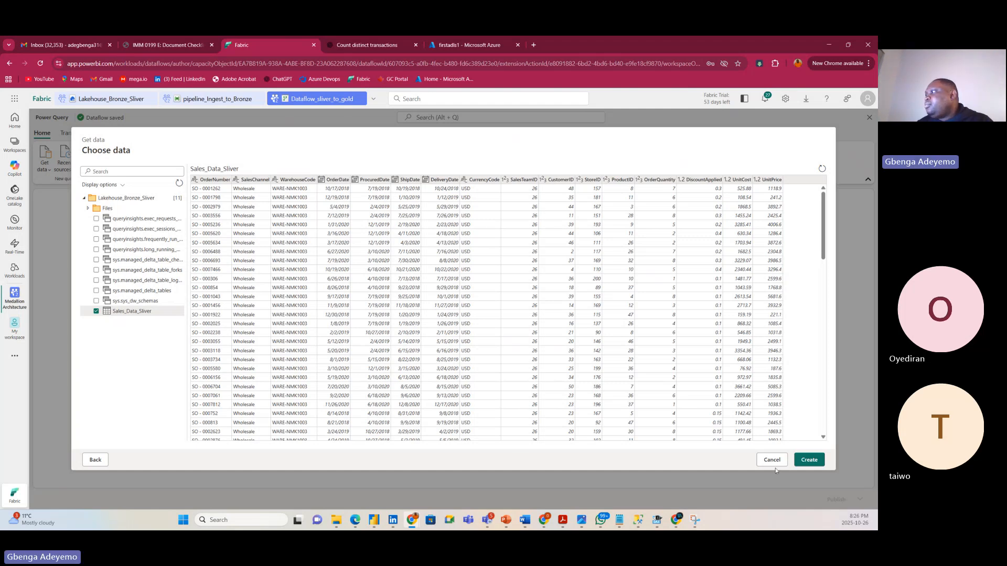
{"action": "left_click", "coordinate": [809, 465]}
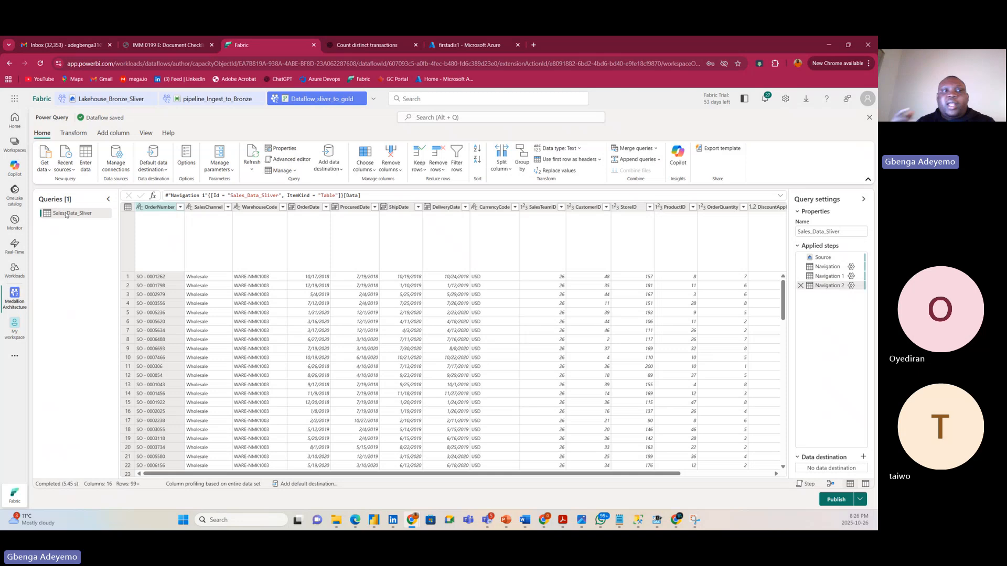
Duplicate the Sales_Data_Sliver query.
{"action": "right_click", "coordinate": [66, 215]}
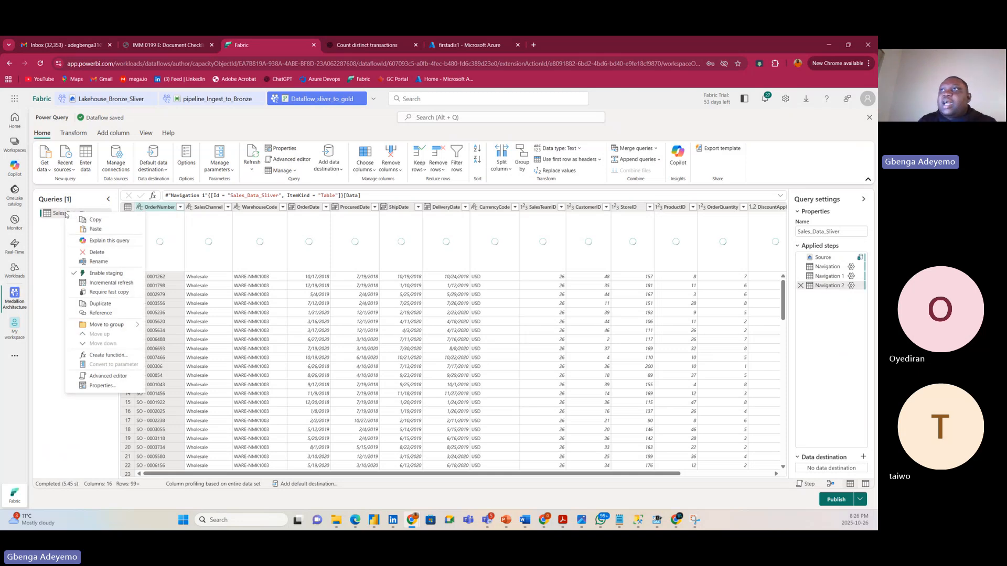
{"action": "left_click", "coordinate": [52, 233]}
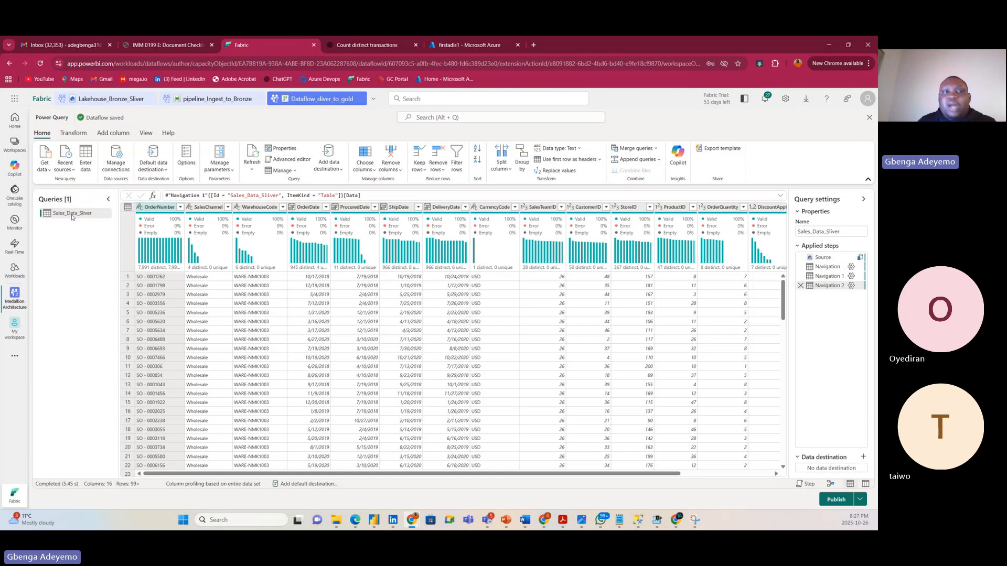
{"action": "right_click", "coordinate": [72, 217]}
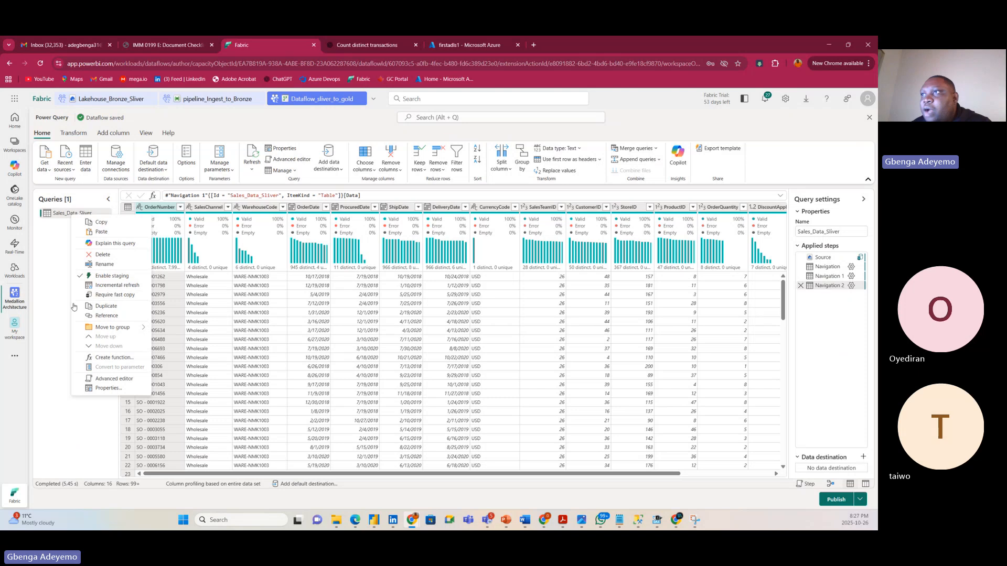
{"action": "left_click", "coordinate": [105, 315]}
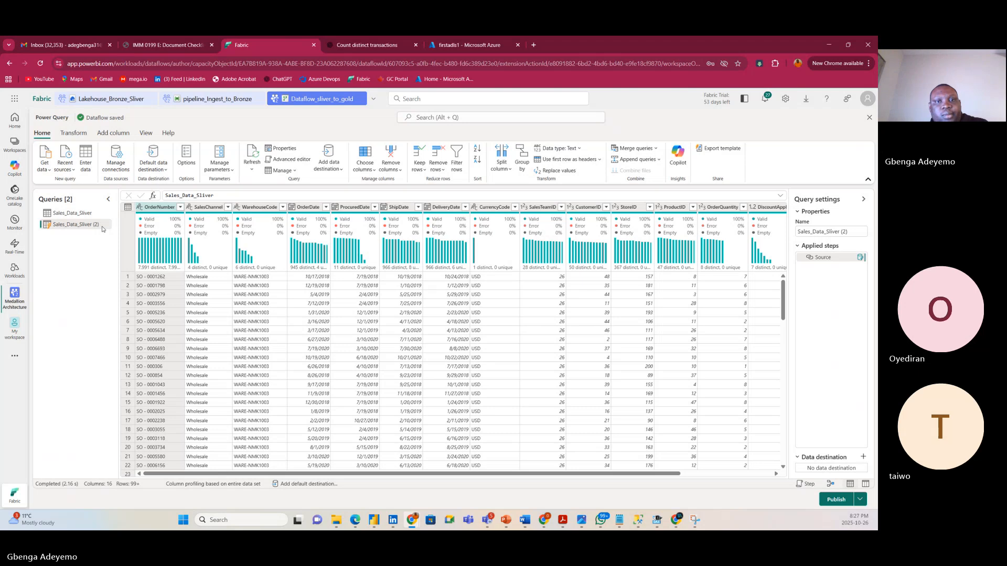
Rename the duplicated query to Customer.
{"action": "double_click", "coordinate": [103, 228]}
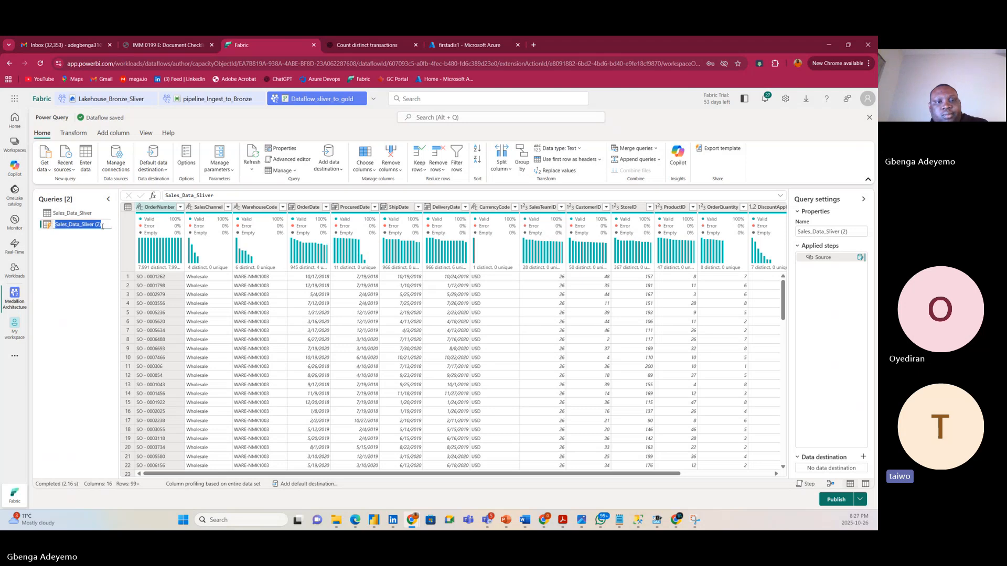
{"action": "left_click", "coordinate": [99, 253]}
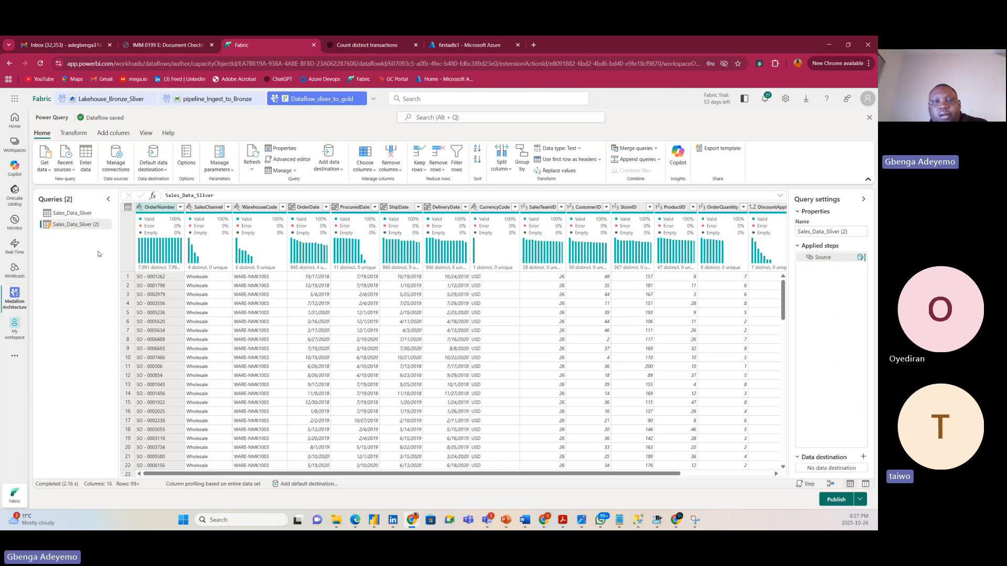
{"action": "double_click", "coordinate": [104, 225]}
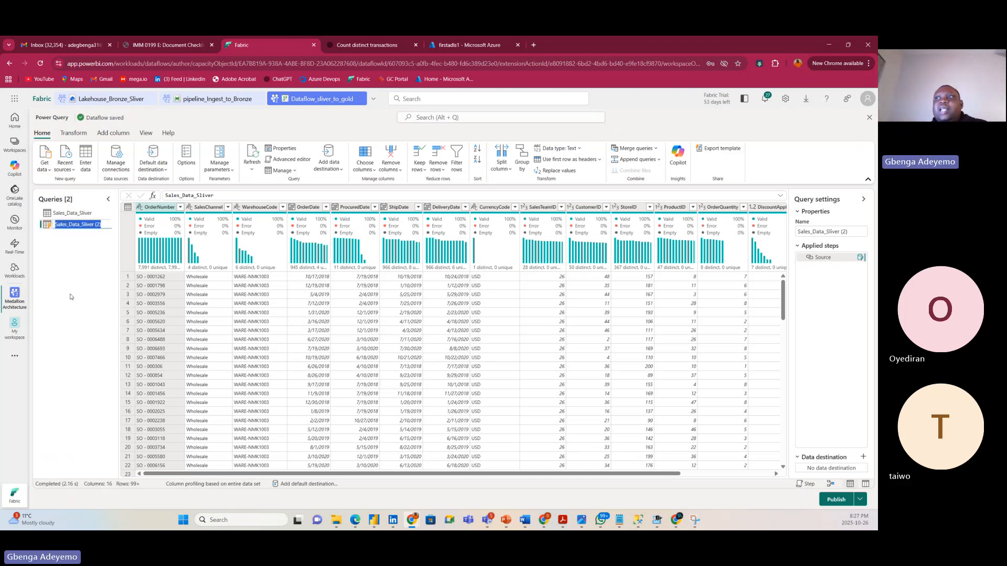
{"action": "left_click", "coordinate": [66, 272]}
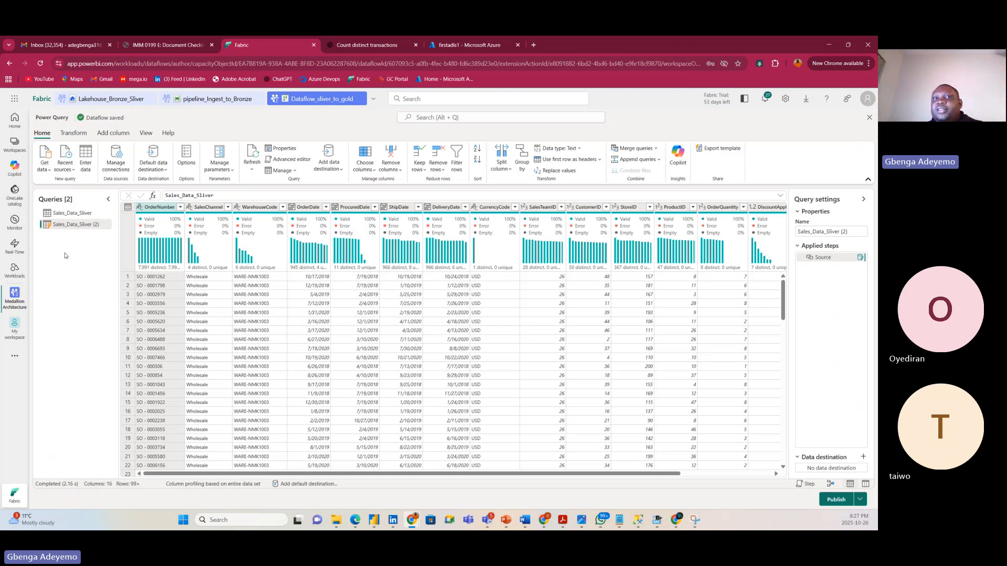
{"action": "double_click", "coordinate": [91, 224]}
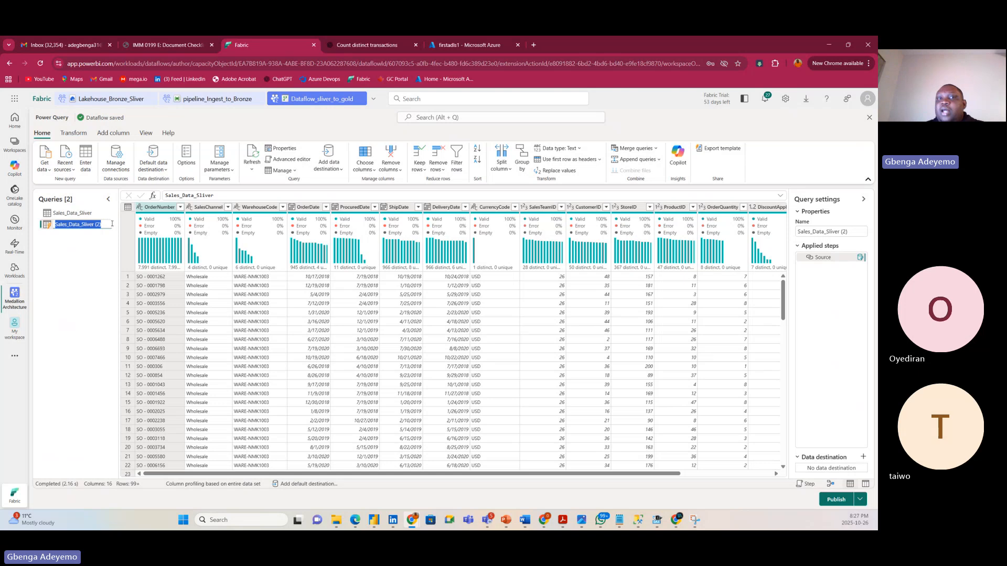
{"action": "key", "text": "BackSpace"}
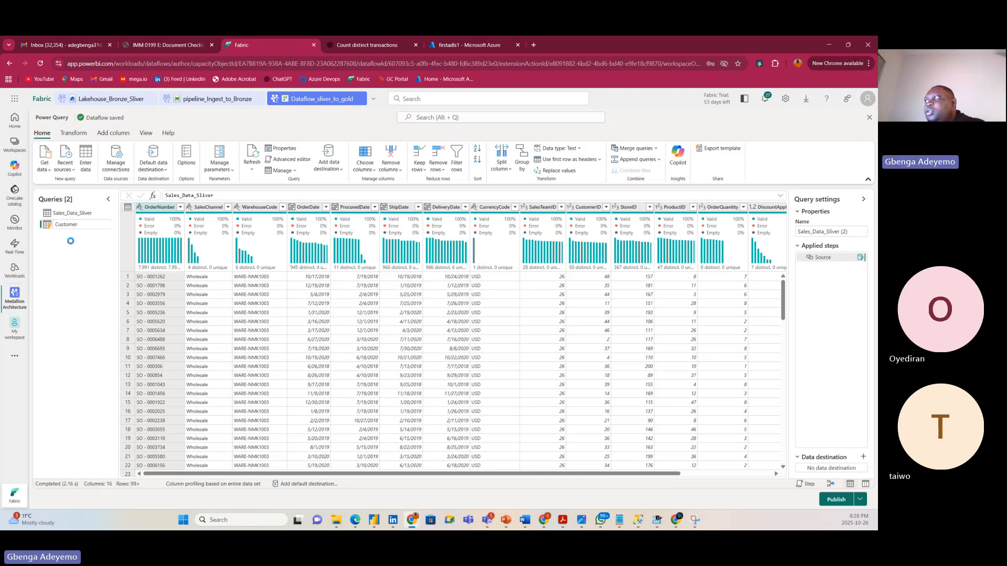
{"action": "left_click", "coordinate": [70, 238]}
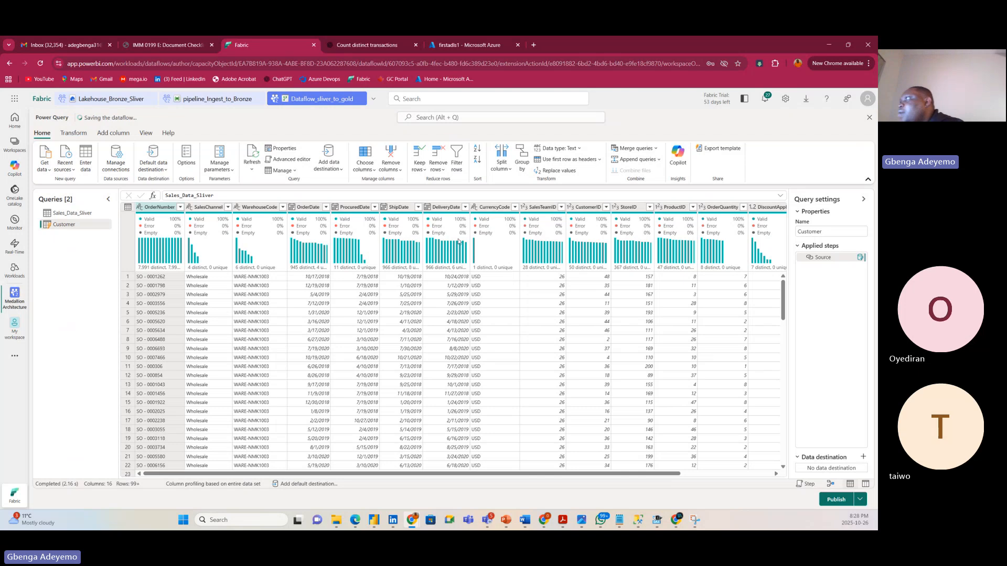
{"action": "mouse_move", "coordinate": [458, 241]}
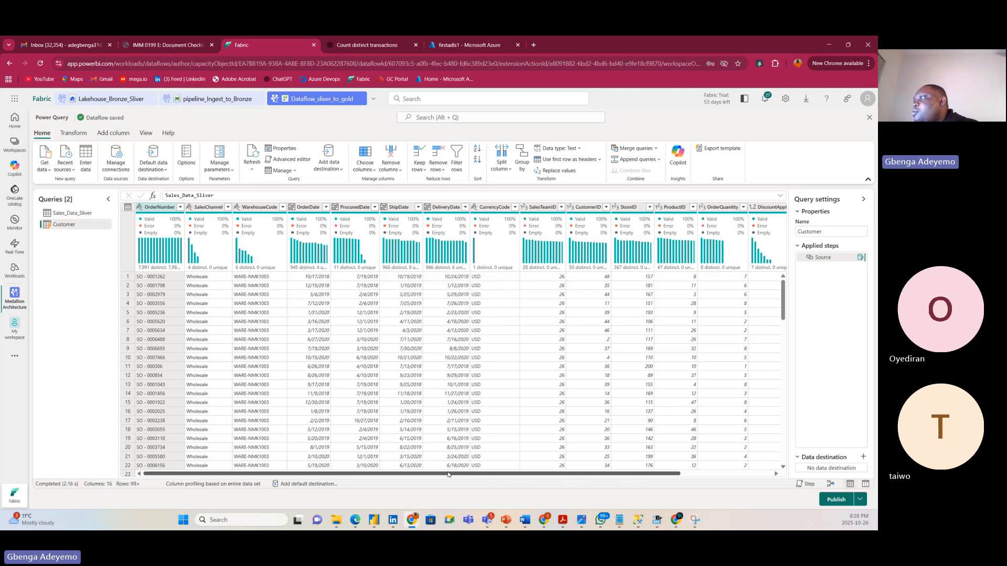
{"action": "left_click_drag", "start_coordinate": [449, 474], "coordinate": [367, 475]}
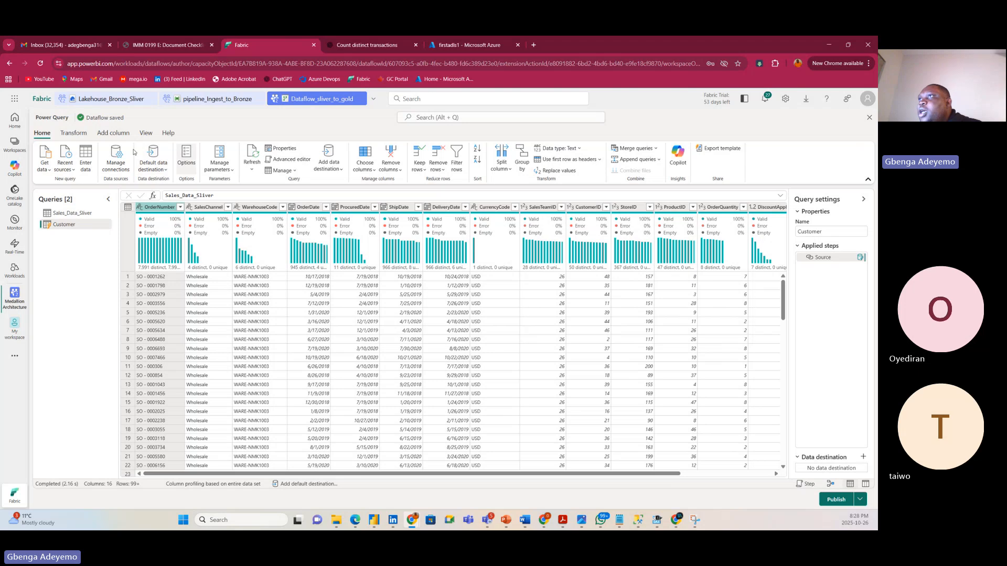
Keep only the CustomerID column using Choose columns.
{"action": "left_click", "coordinate": [375, 168]}
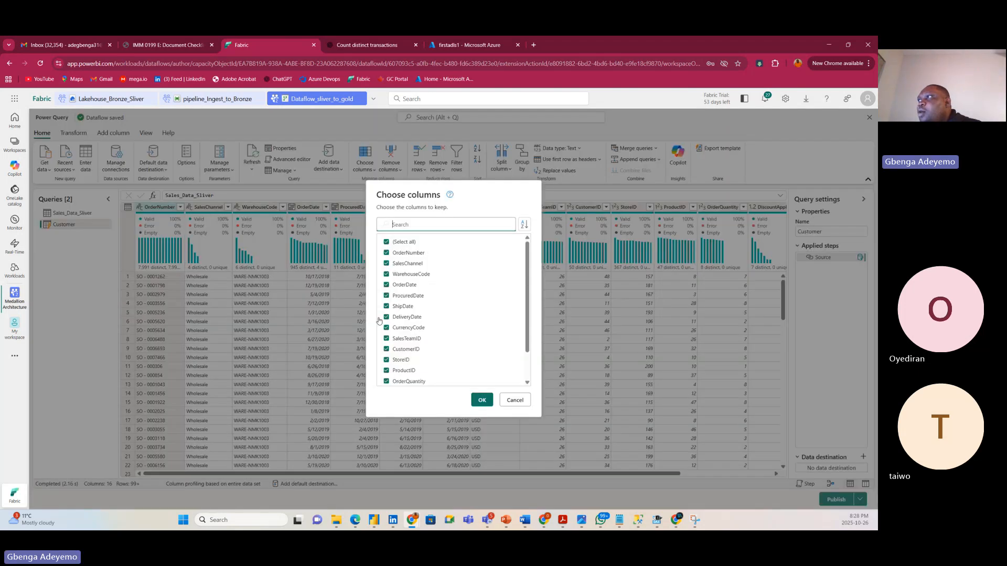
{"action": "left_click", "coordinate": [396, 242]}
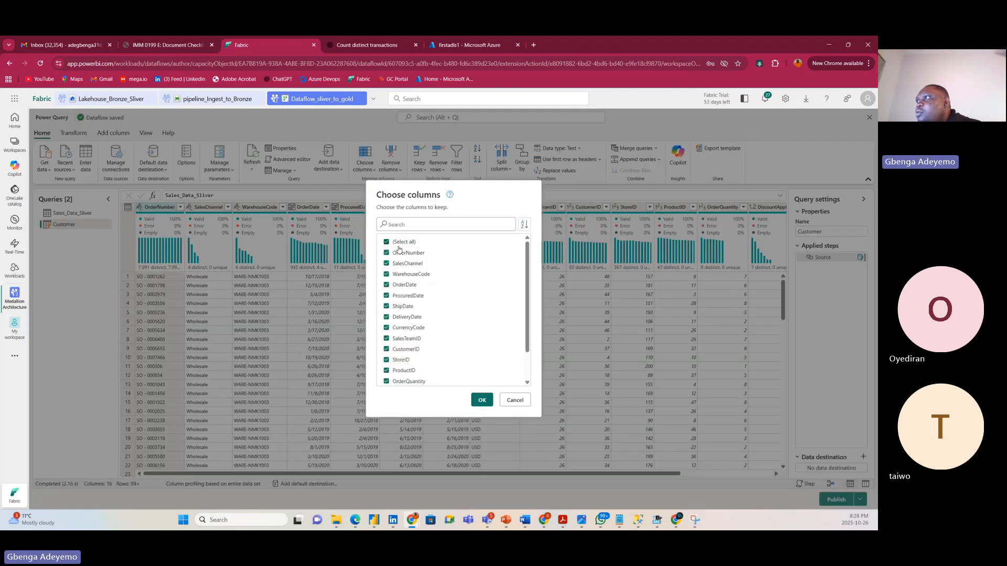
{"action": "left_click", "coordinate": [406, 350]}
{"action": "scroll", "coordinate": [449, 336], "scroll_direction": "down", "scroll_amount": 1}
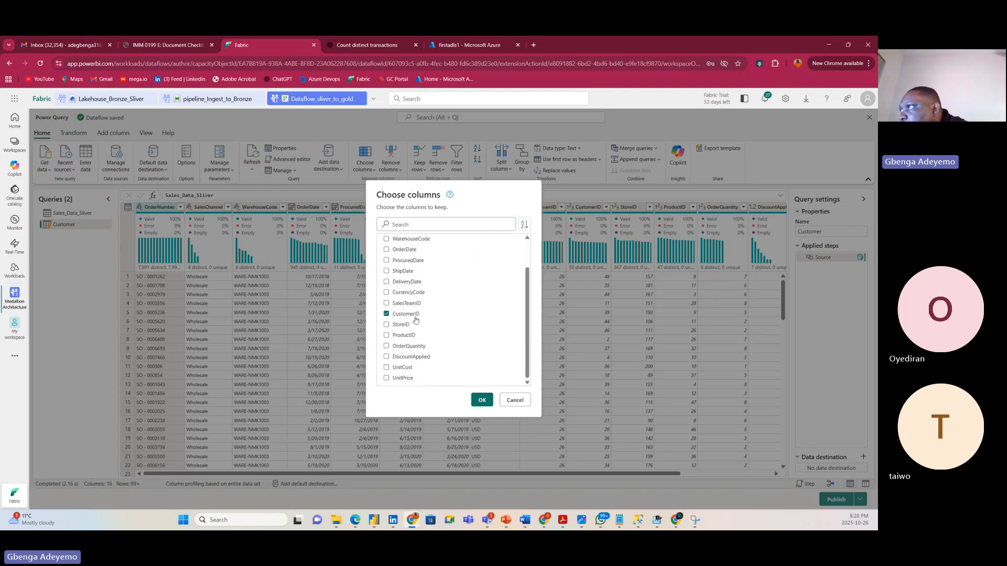
{"action": "scroll", "coordinate": [415, 317], "scroll_direction": "up", "scroll_amount": 1}
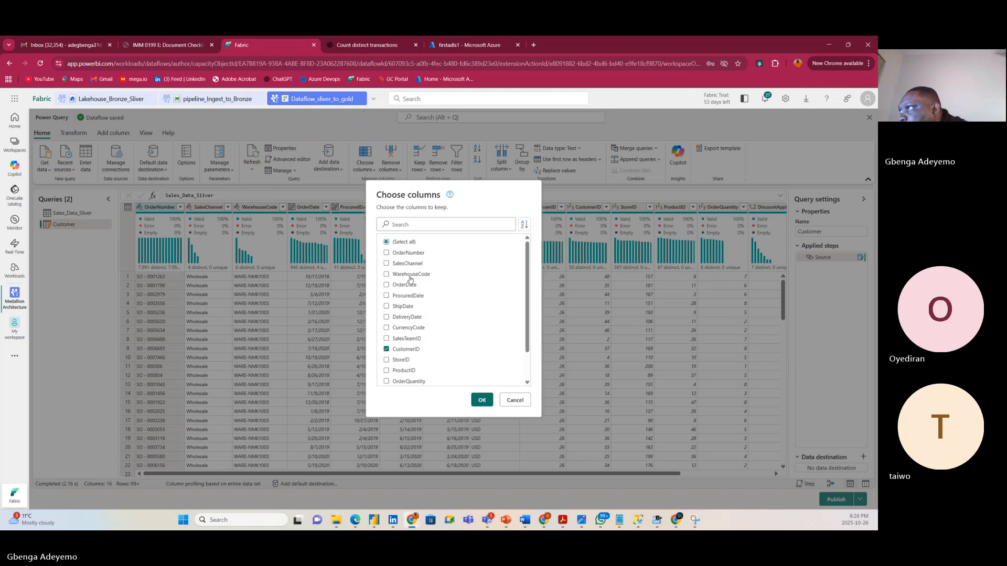
{"action": "scroll", "coordinate": [433, 370], "scroll_direction": "down", "scroll_amount": 1}
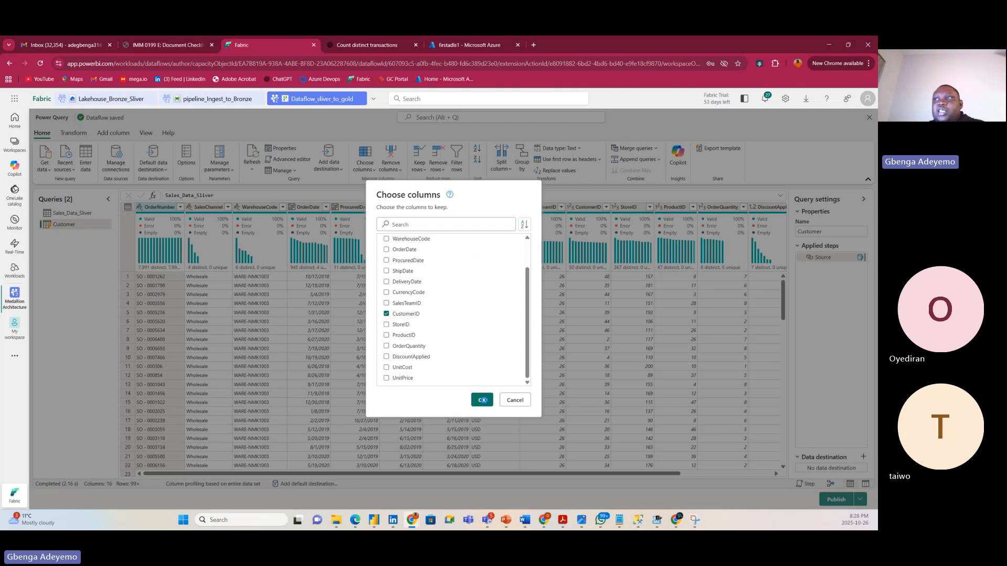
{"action": "left_click", "coordinate": [482, 400]}
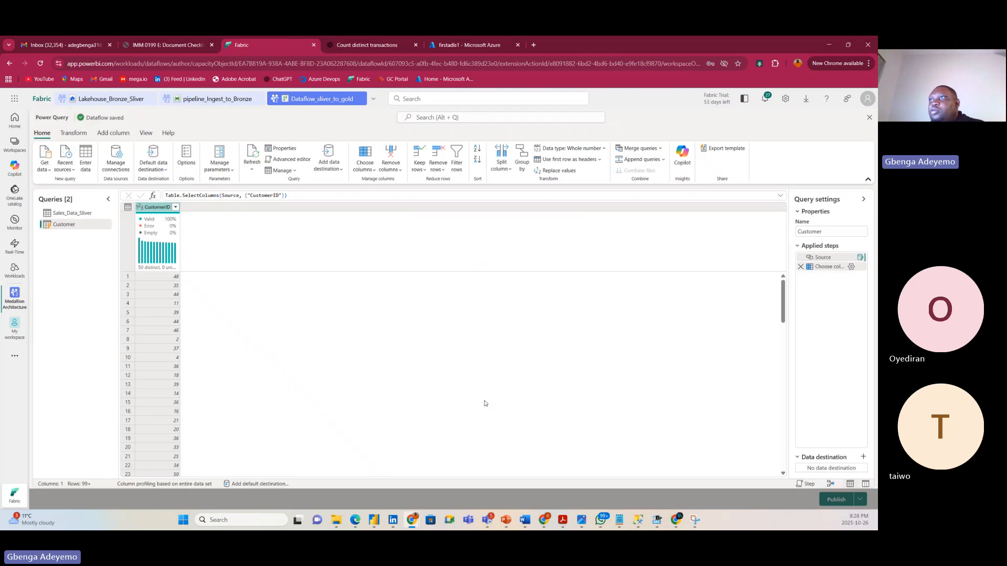
Rename the query Dim_Customer and remove duplicate CustomerID values, leaving 50 rows.
{"action": "double_click", "coordinate": [60, 225]}
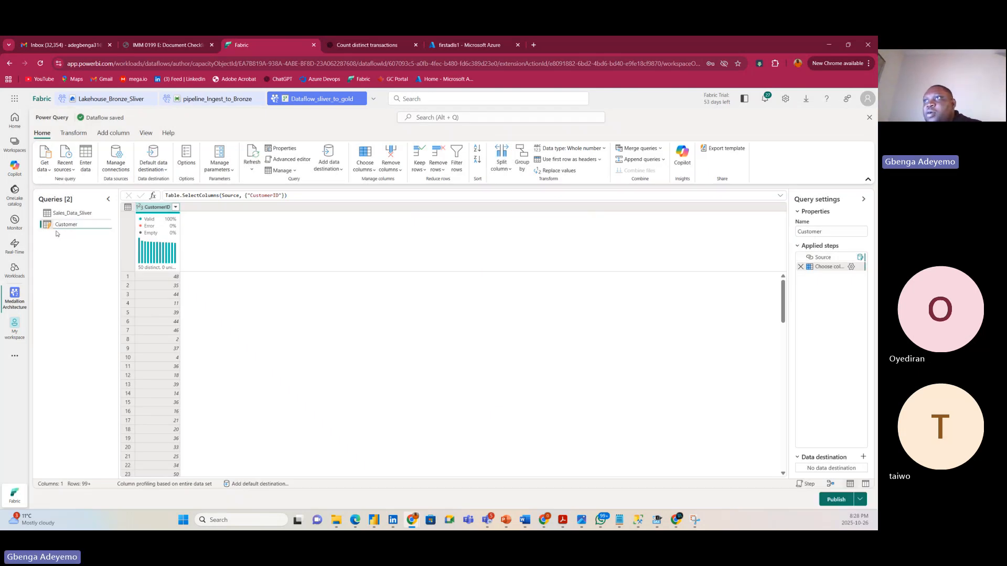
{"action": "type", "text": "Dim"}
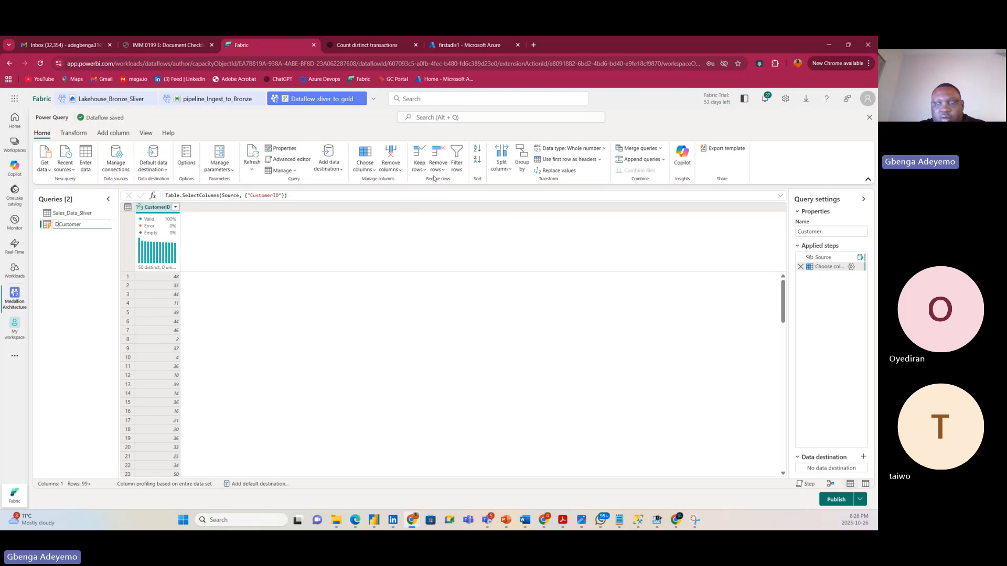
{"action": "type", "text": "_"}
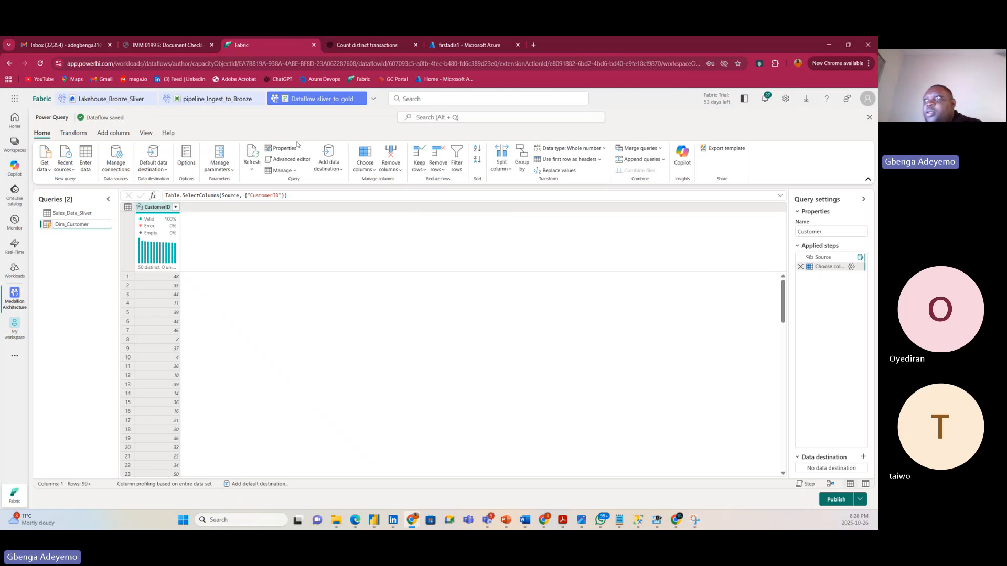
{"action": "left_click", "coordinate": [80, 263]}
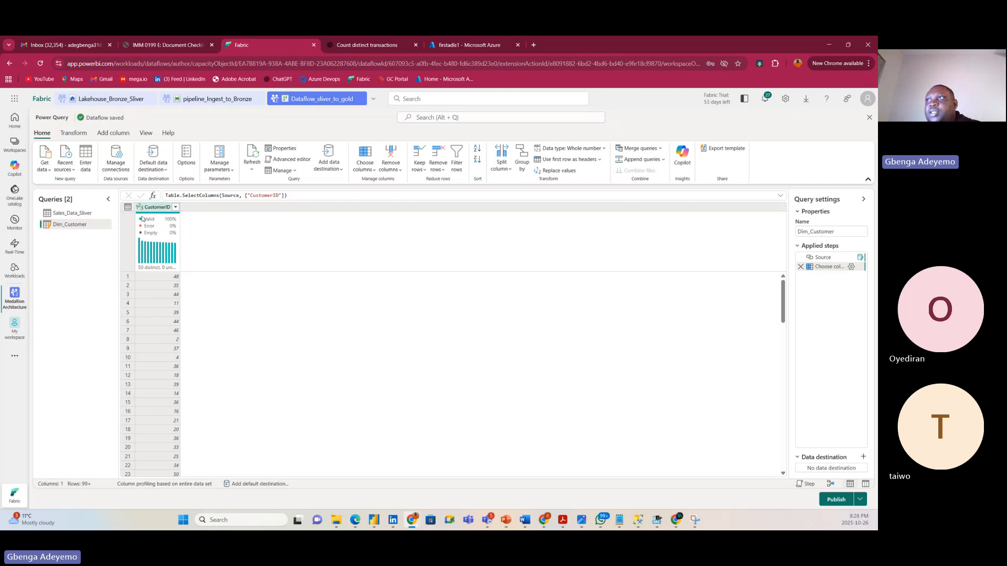
{"action": "right_click", "coordinate": [153, 209]}
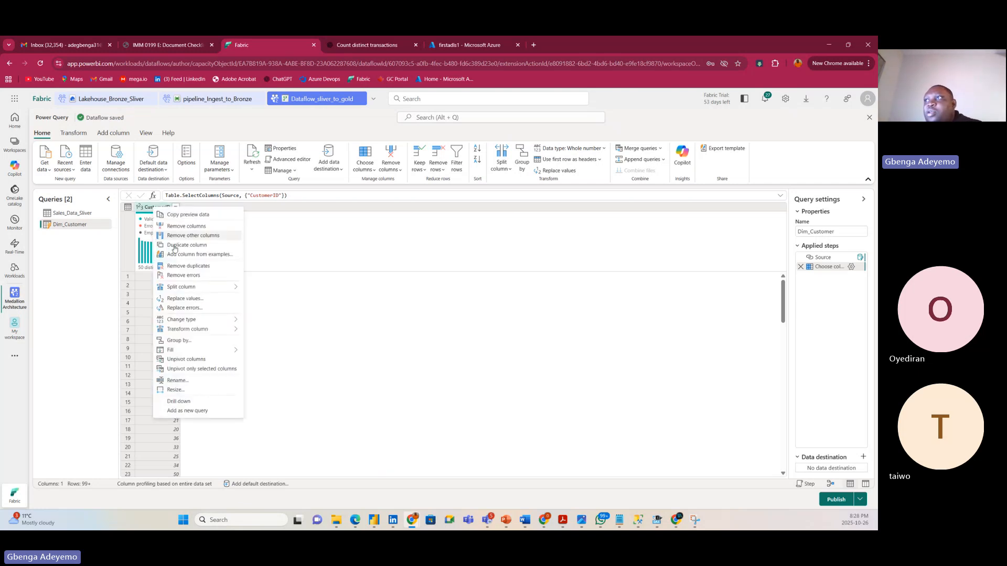
{"action": "left_click", "coordinate": [178, 268]}
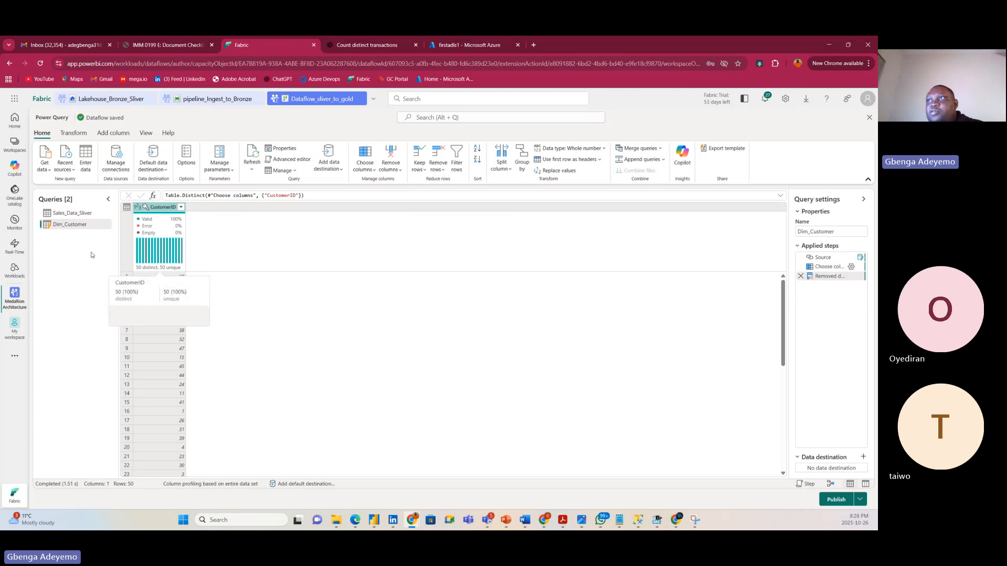
{"action": "left_click", "coordinate": [79, 215]}
Add a new query referencing Sales_Data_Sliver and name it Dim_Store.
{"action": "right_click", "coordinate": [78, 215]}
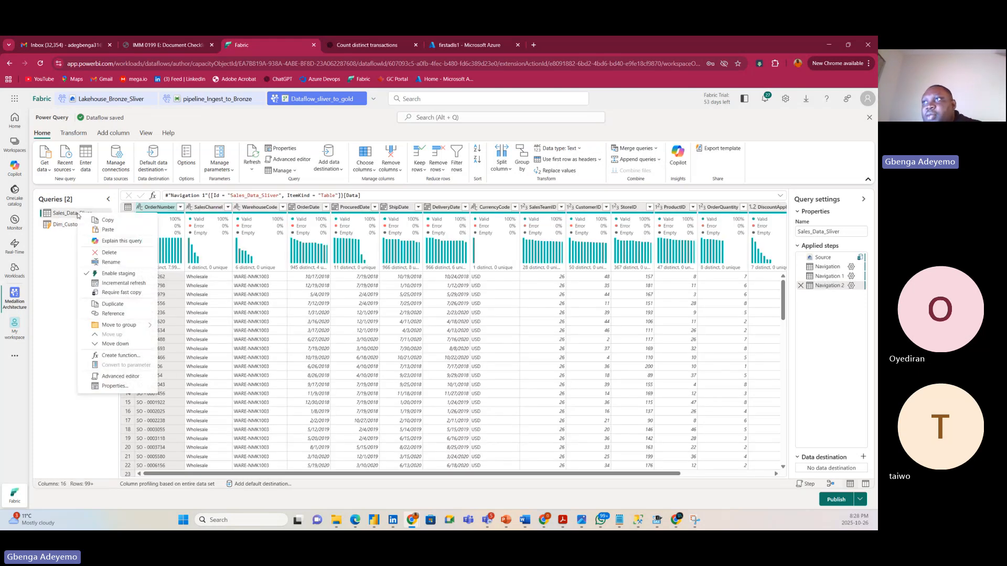
{"action": "left_click", "coordinate": [108, 313]}
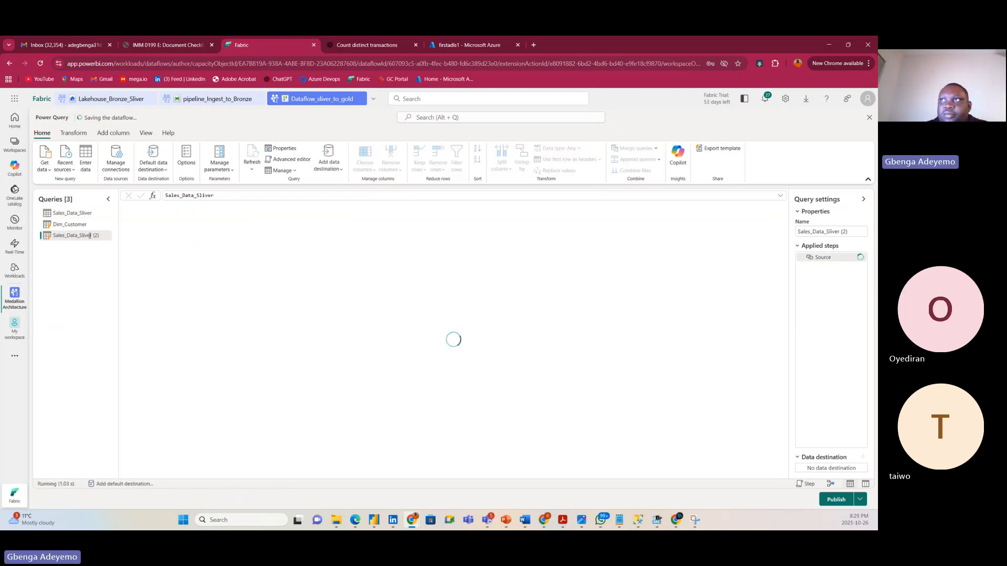
{"action": "double_click", "coordinate": [90, 236]}
{"action": "type", "text": "D"}
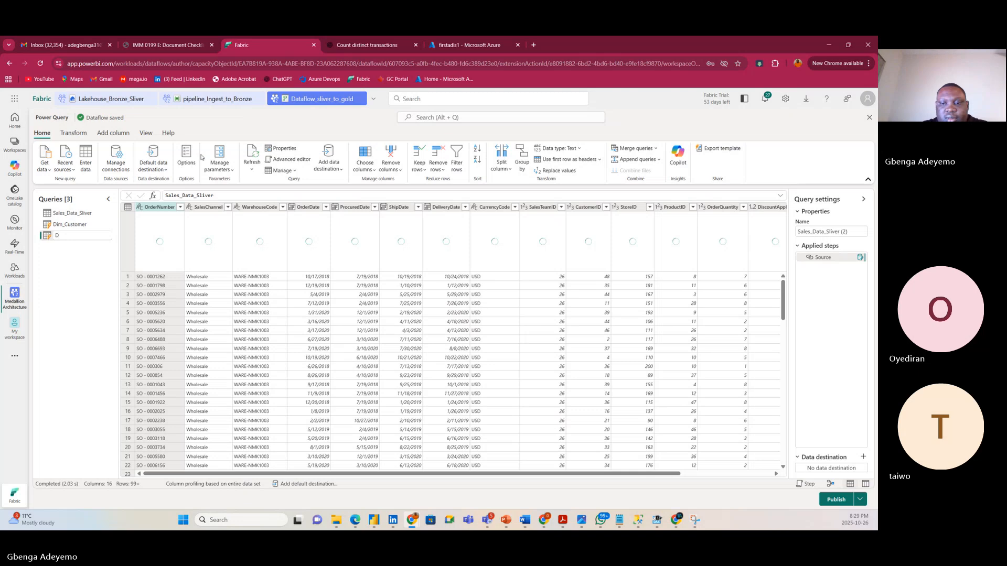
{"action": "type", "text": "im_"}
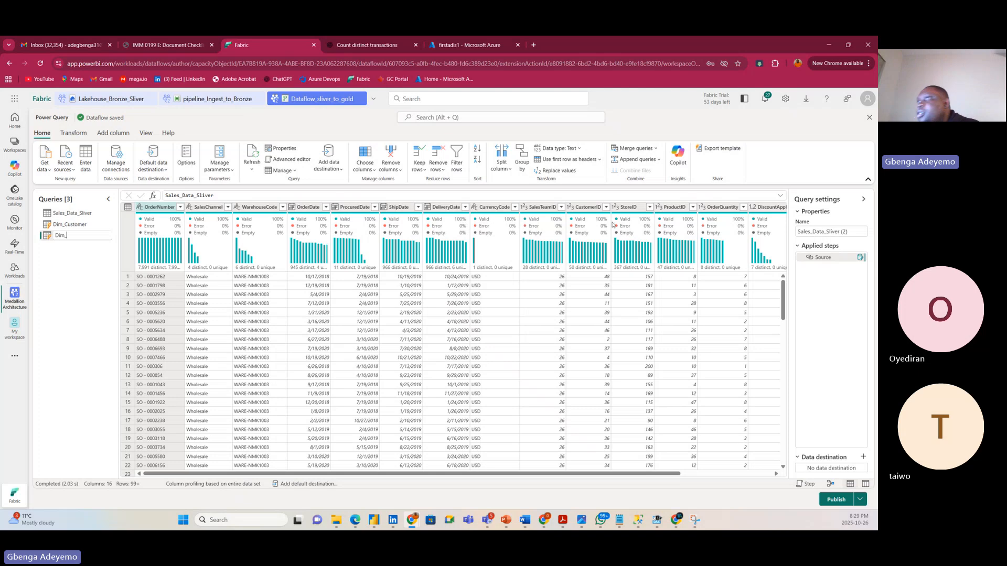
{"action": "type", "text": "Store"}
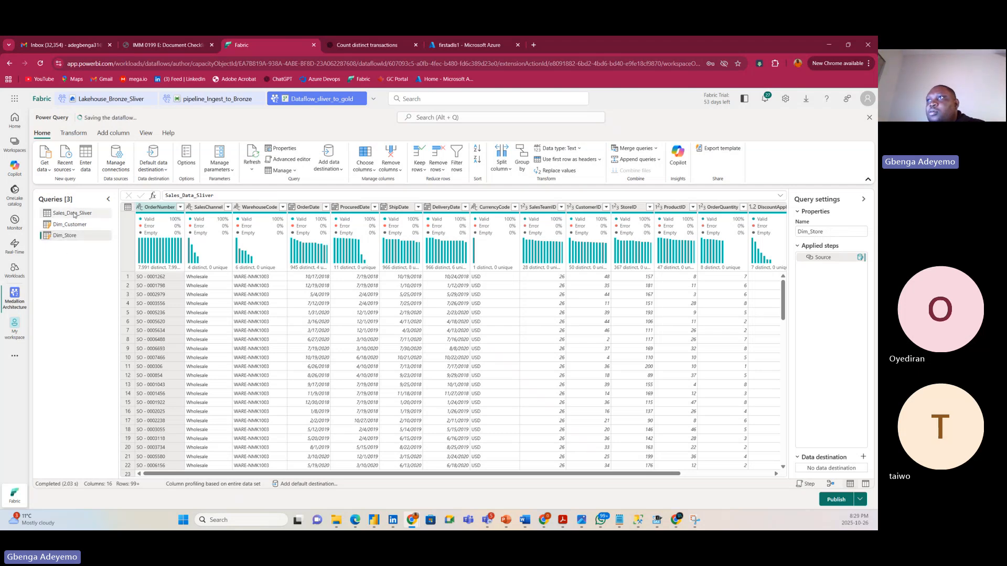
Create a fourth Sales_Data_Sliver reference query and rename it Dim_Product.
{"action": "right_click", "coordinate": [74, 213]}
{"action": "left_click", "coordinate": [73, 215]}
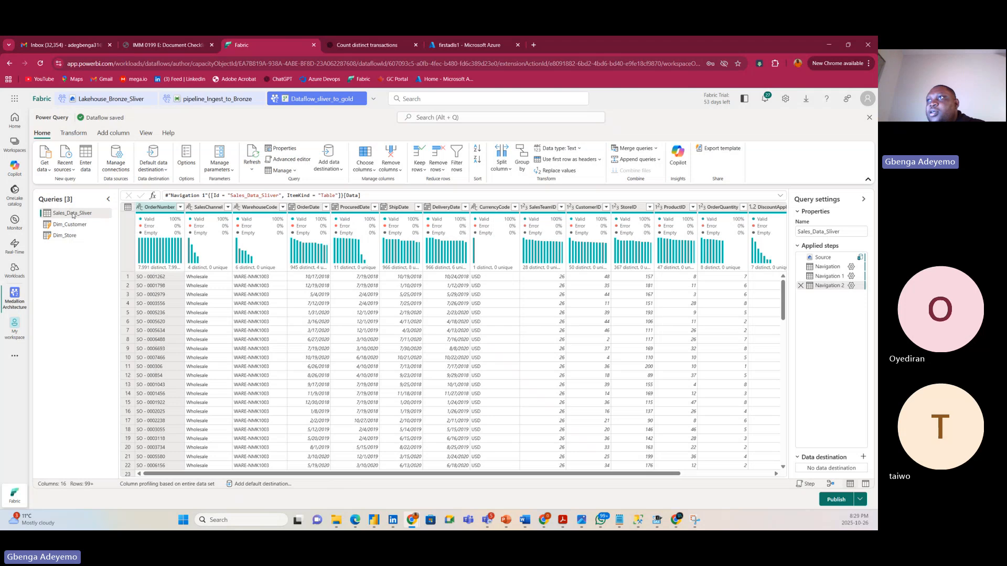
{"action": "right_click", "coordinate": [73, 215]}
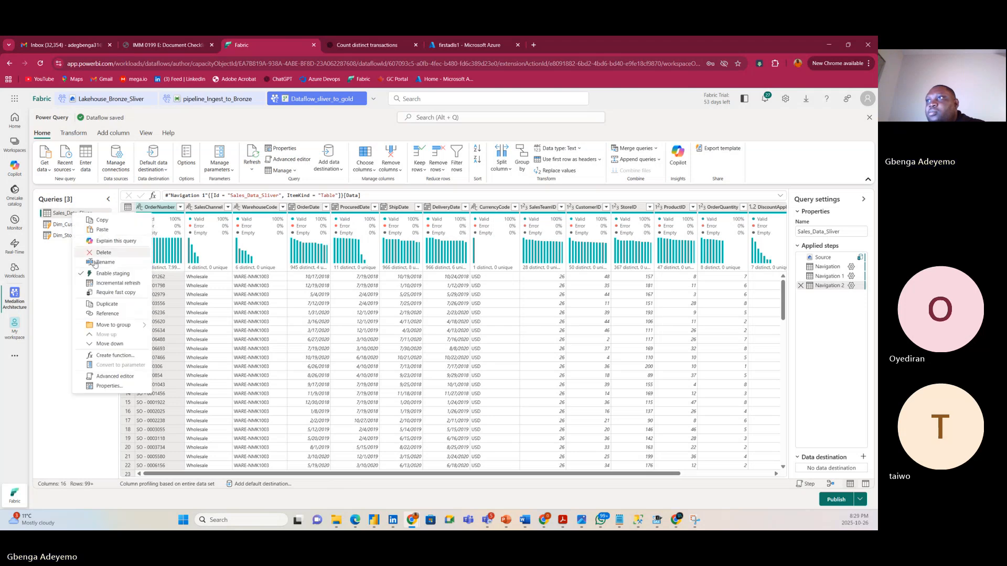
{"action": "left_click", "coordinate": [73, 314]}
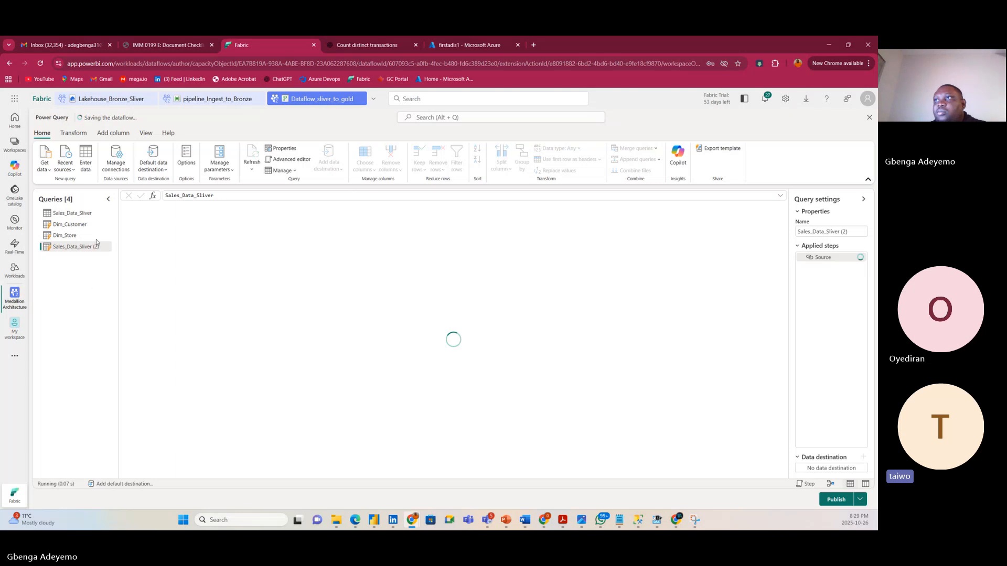
{"action": "double_click", "coordinate": [66, 247]}
{"action": "type", "text": "Di"}
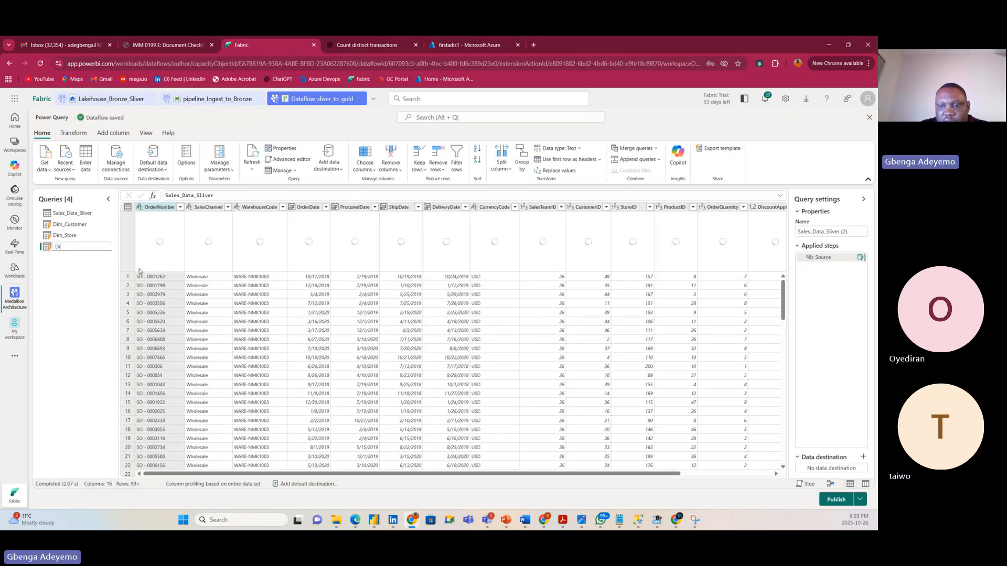
{"action": "type", "text": "m_Produ"}
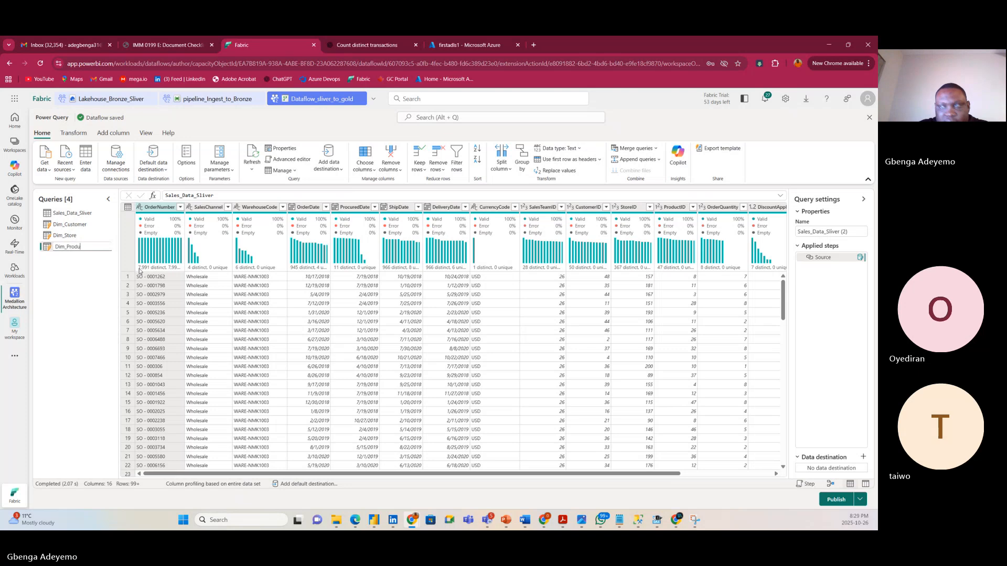
{"action": "type", "text": "ct"}
{"action": "key", "text": "Return"}
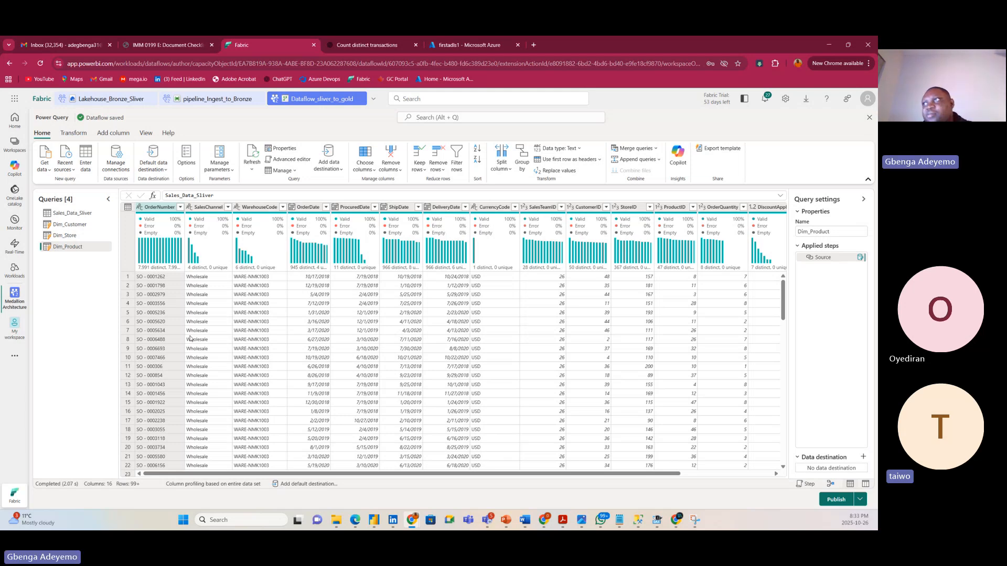
Reference Sales_Data_Sliver in a new query named Dim_SalesTeam.
{"action": "left_click", "coordinate": [74, 215]}
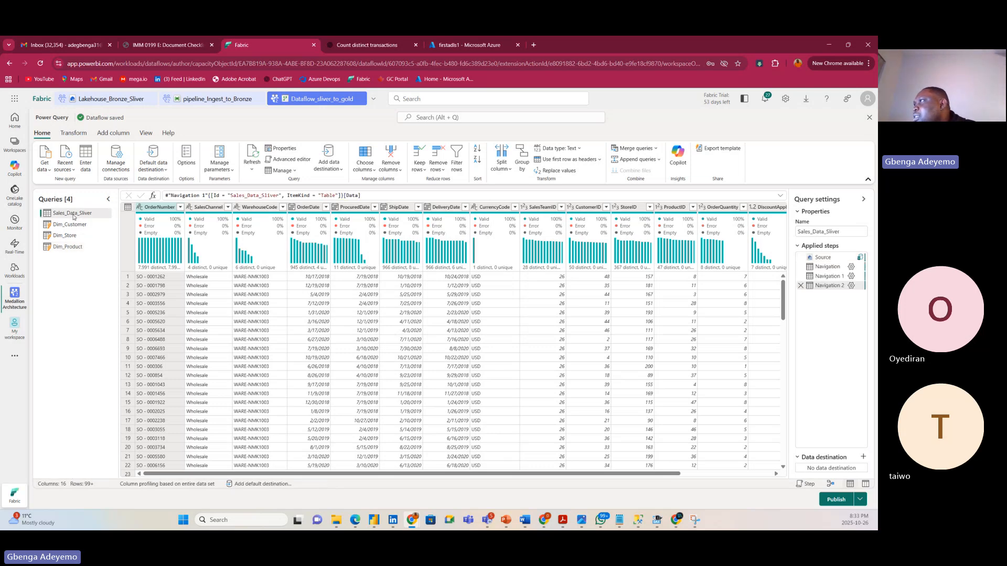
{"action": "right_click", "coordinate": [74, 216]}
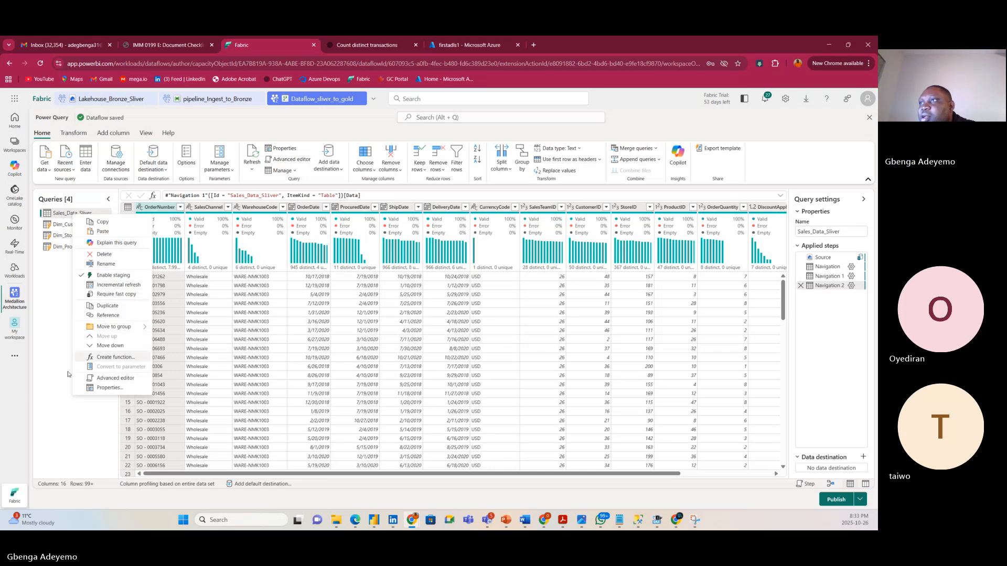
{"action": "left_click", "coordinate": [103, 316]}
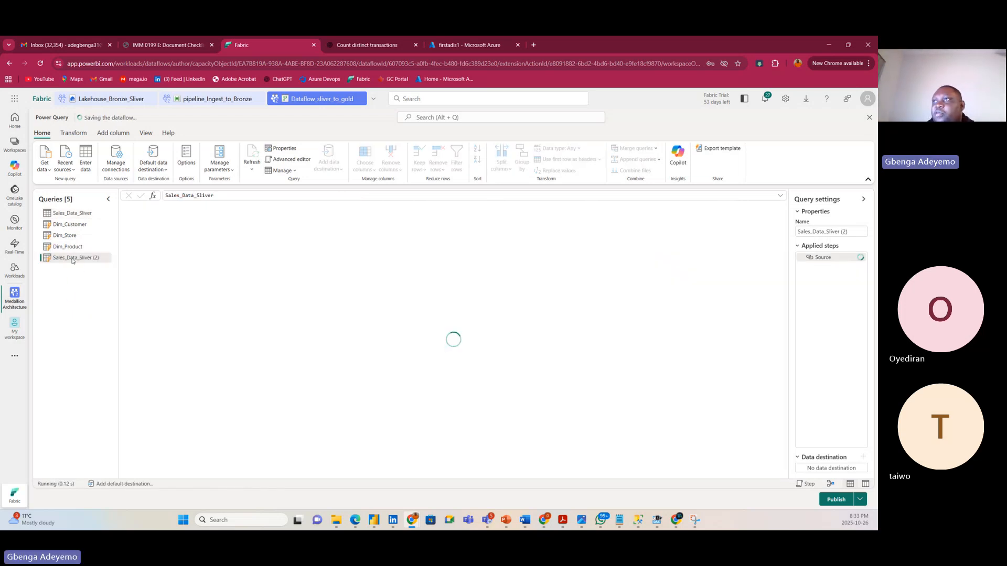
{"action": "double_click", "coordinate": [72, 259]}
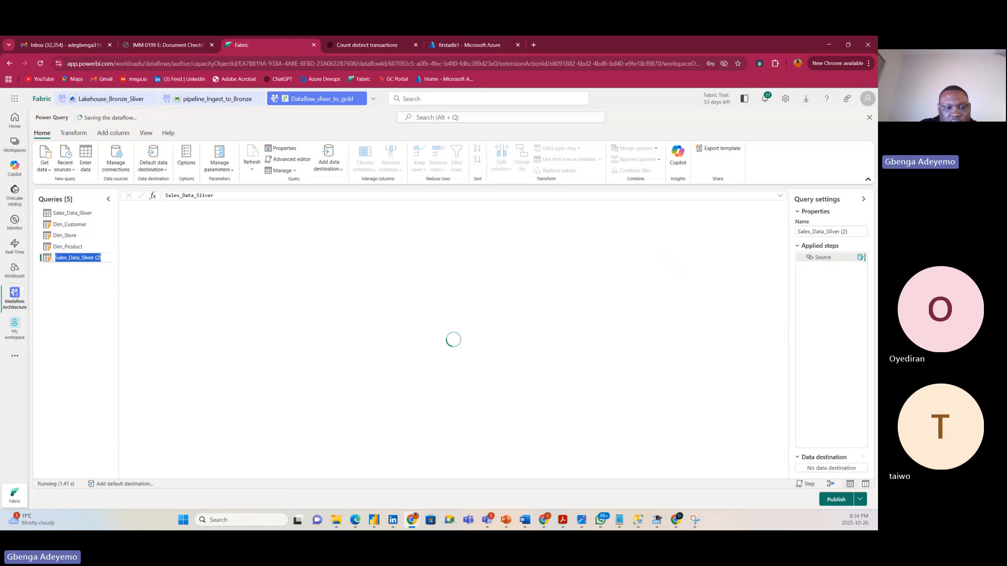
{"action": "key", "text": "BackSpace"}
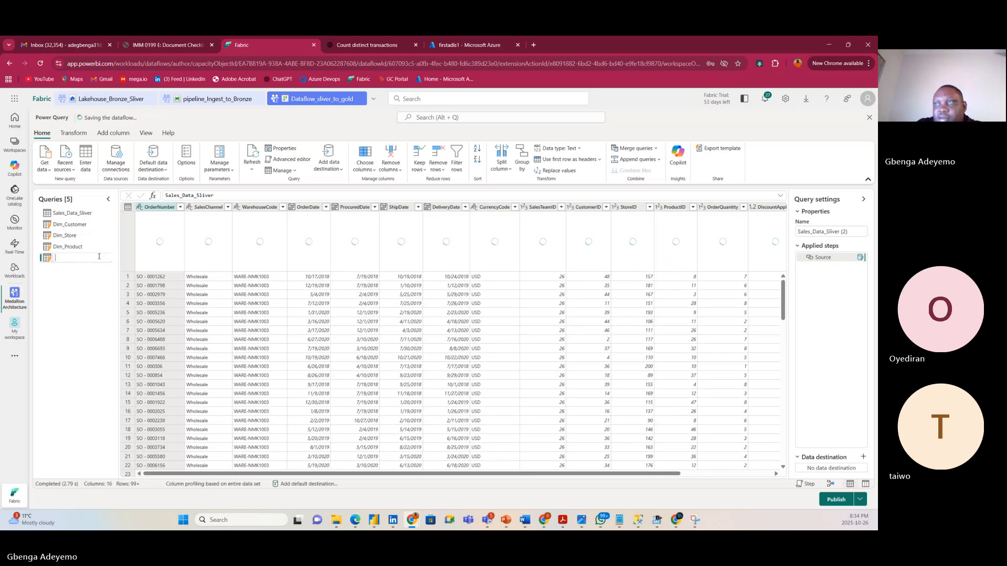
{"action": "type", "text": "Dim_"}
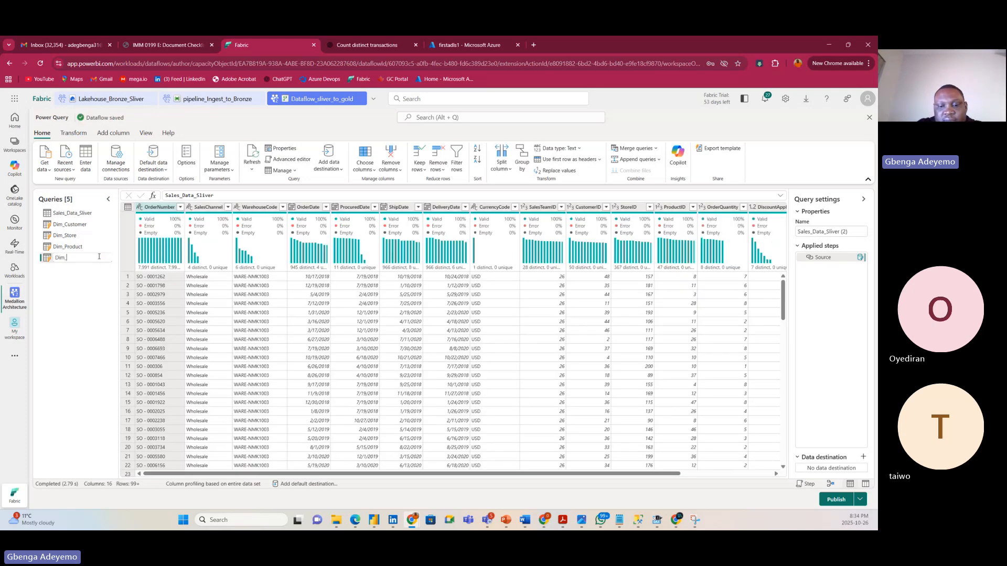
{"action": "type", "text": "SalesTeam"}
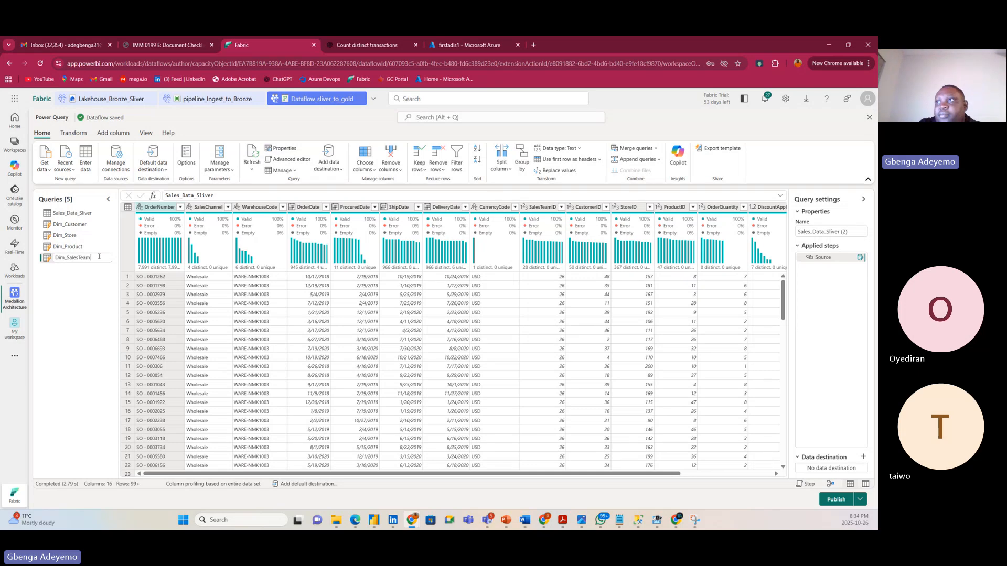
{"action": "key", "text": "Return"}
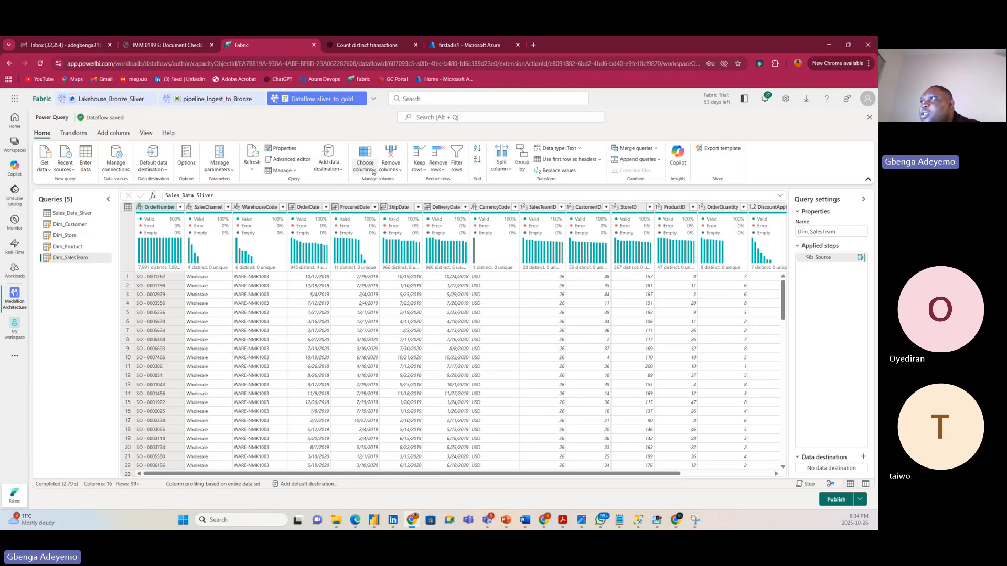
Keep only the SalesTeamID column via Choose columns.
{"action": "left_click", "coordinate": [373, 171]}
{"action": "left_click", "coordinate": [378, 190]}
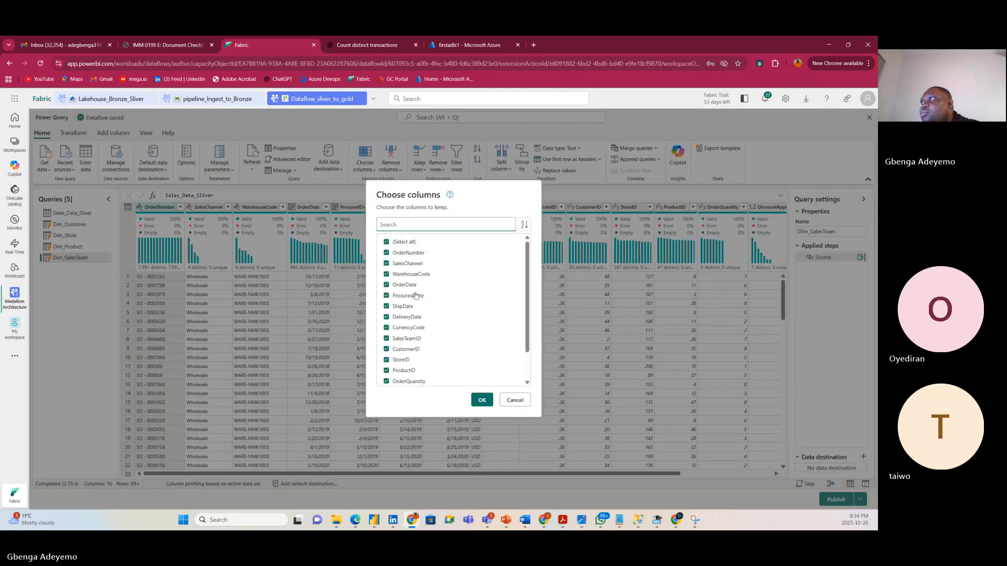
{"action": "left_click", "coordinate": [390, 242]}
{"action": "scroll", "coordinate": [423, 335], "scroll_direction": "down", "scroll_amount": 2}
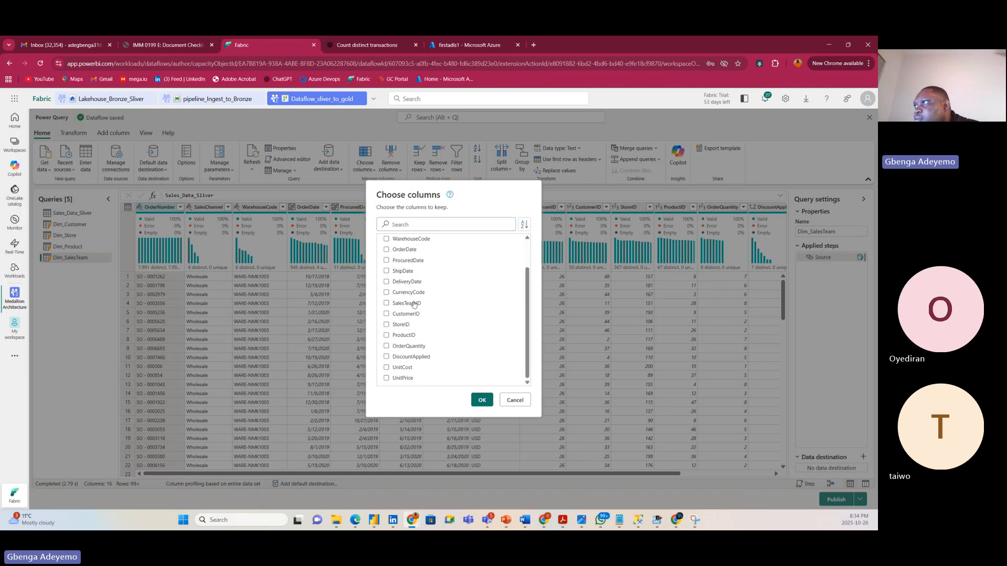
{"action": "scroll", "coordinate": [414, 304], "scroll_direction": "up", "scroll_amount": 2}
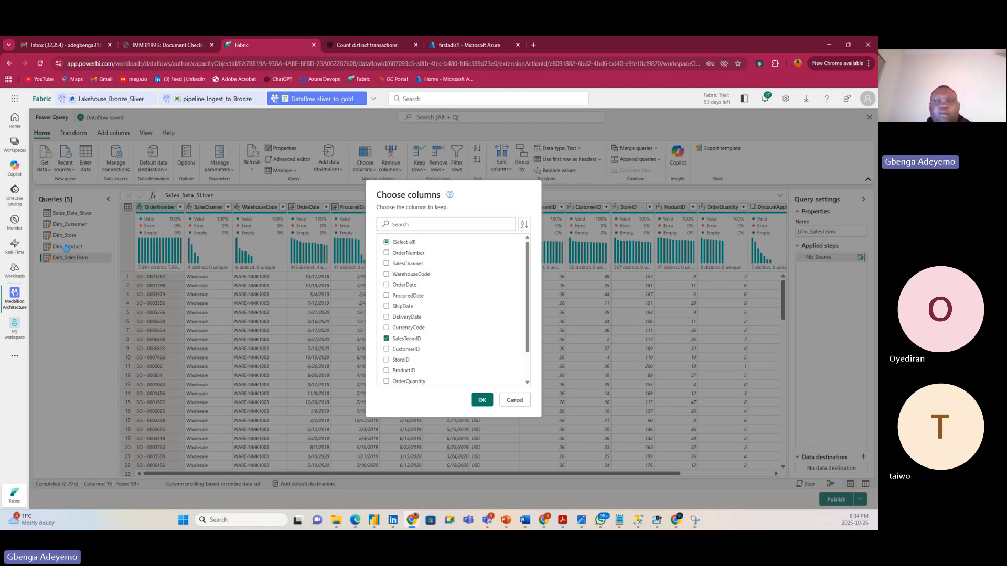
{"action": "key", "text": "Return"}
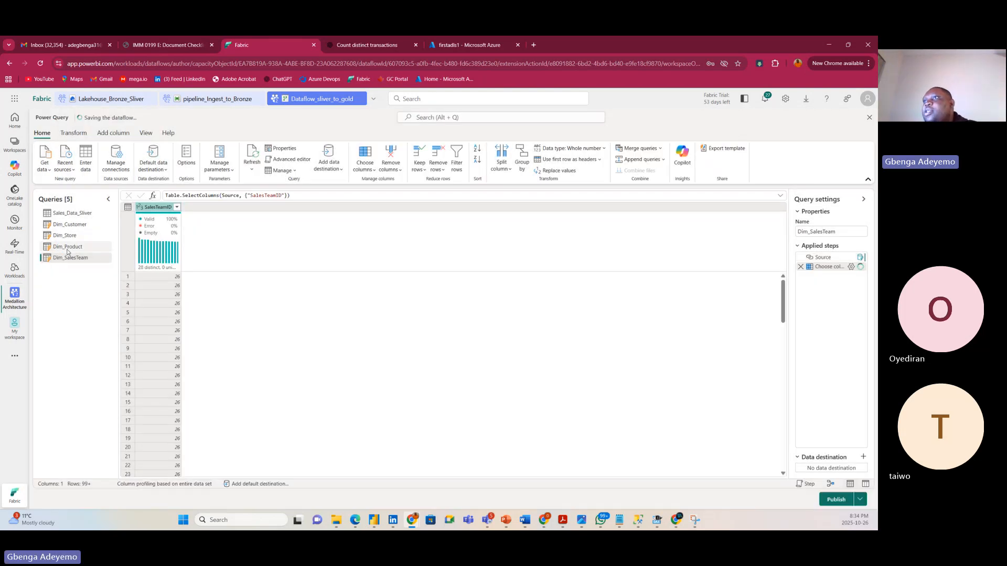
{"action": "left_click", "coordinate": [78, 247]}
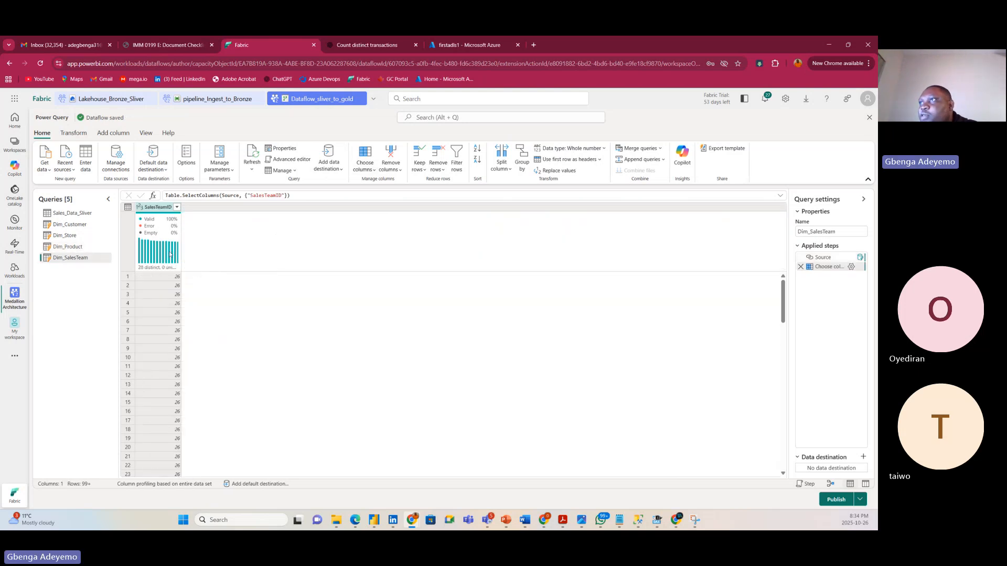
Remove duplicate SalesTeamID values, leaving 28 rows, then select Dim_Product.
{"action": "right_click", "coordinate": [157, 209]}
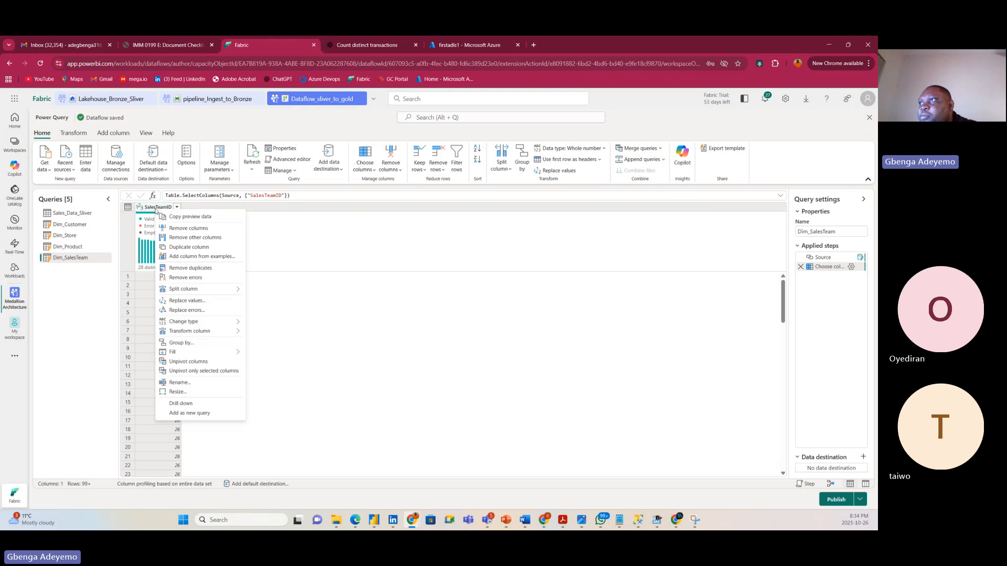
{"action": "left_click", "coordinate": [194, 271]}
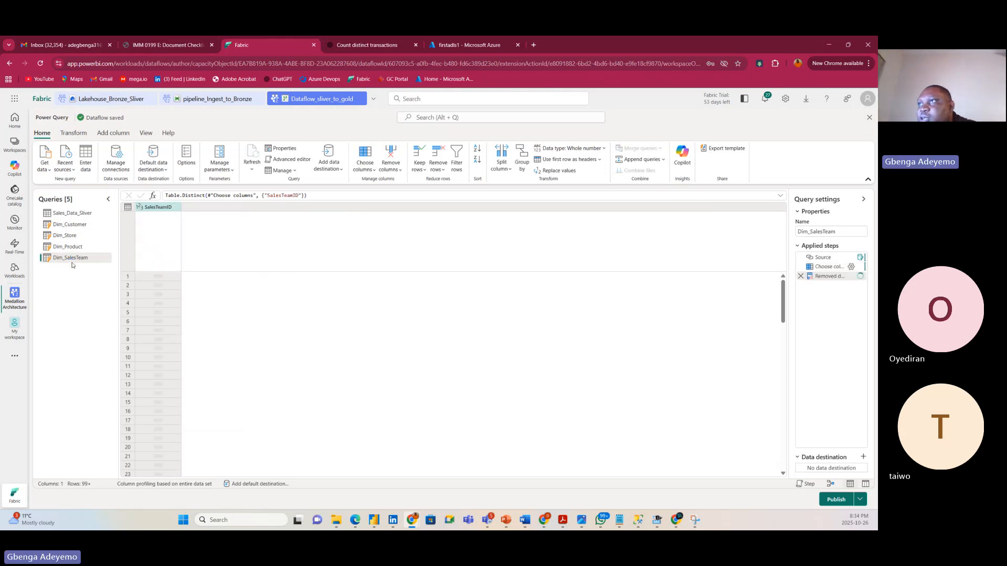
{"action": "left_click", "coordinate": [182, 207]}
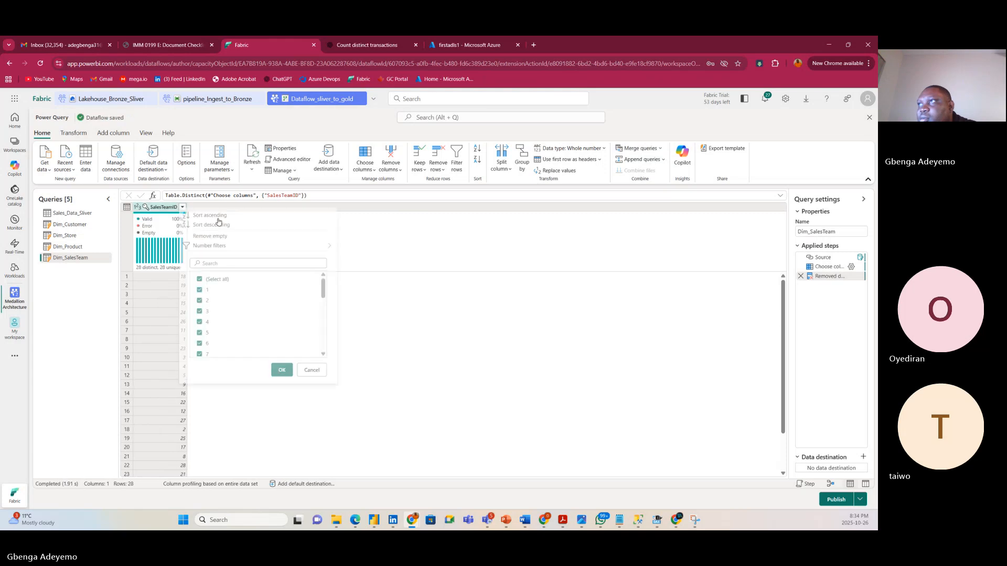
{"action": "left_click", "coordinate": [395, 245]}
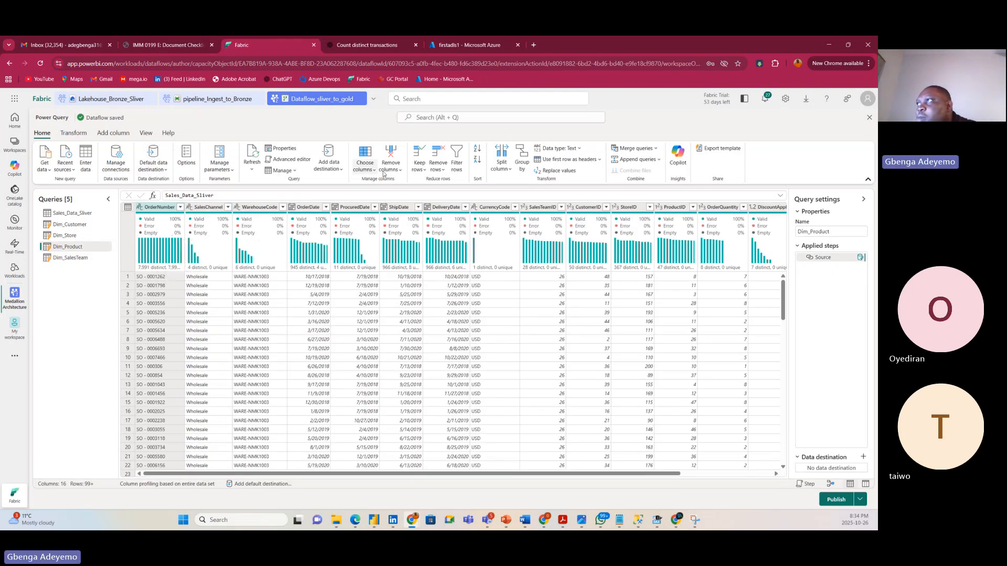
Keep only ProductID in Dim_Product and remove duplicate values, leaving 47 unique IDs.
{"action": "left_click", "coordinate": [370, 168]}
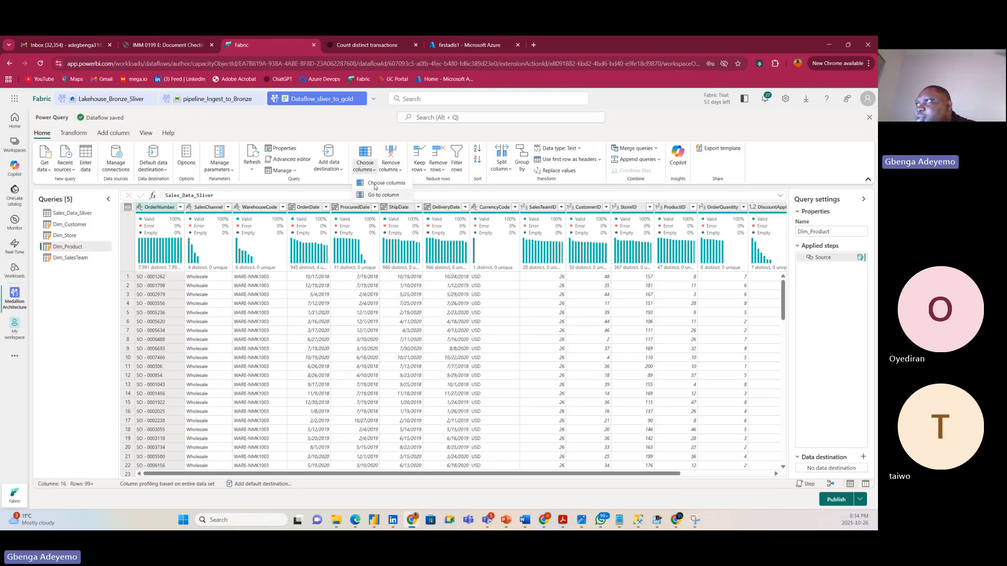
{"action": "left_click", "coordinate": [375, 187]}
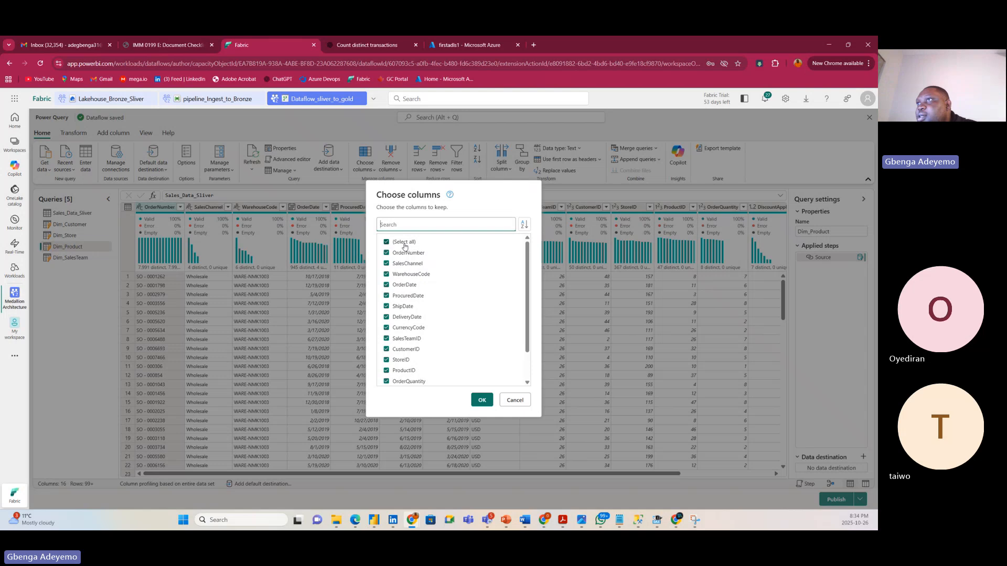
{"action": "left_click", "coordinate": [404, 242]}
{"action": "scroll", "coordinate": [407, 357], "scroll_direction": "down", "scroll_amount": 2}
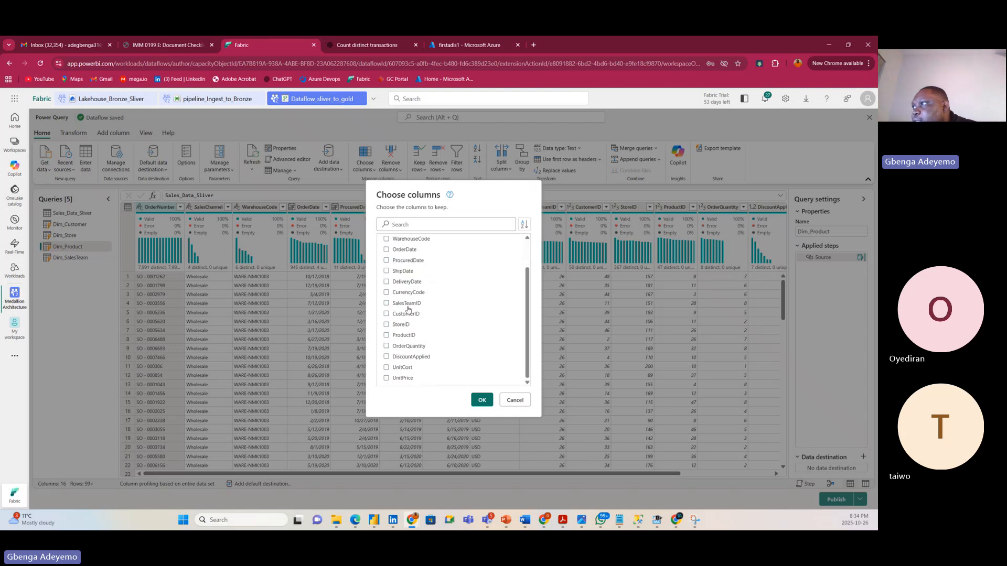
{"action": "left_click", "coordinate": [404, 337]}
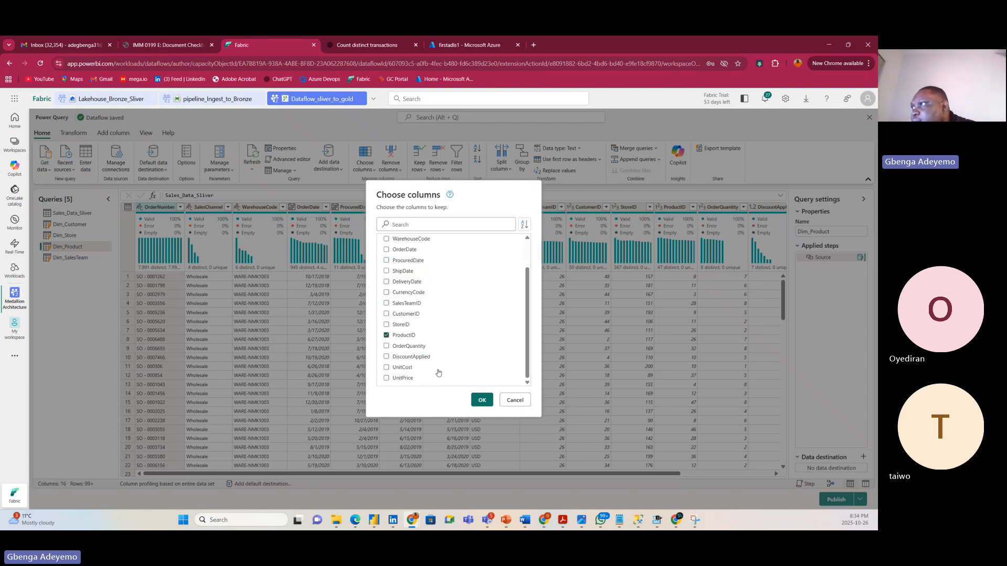
{"action": "scroll", "coordinate": [446, 341], "scroll_direction": "up", "scroll_amount": 2}
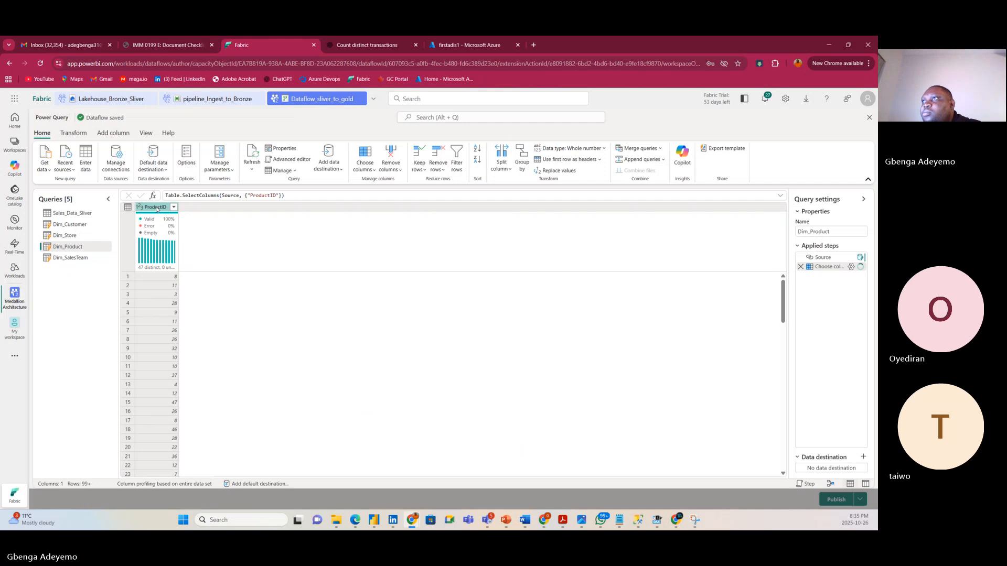
{"action": "right_click", "coordinate": [152, 210]}
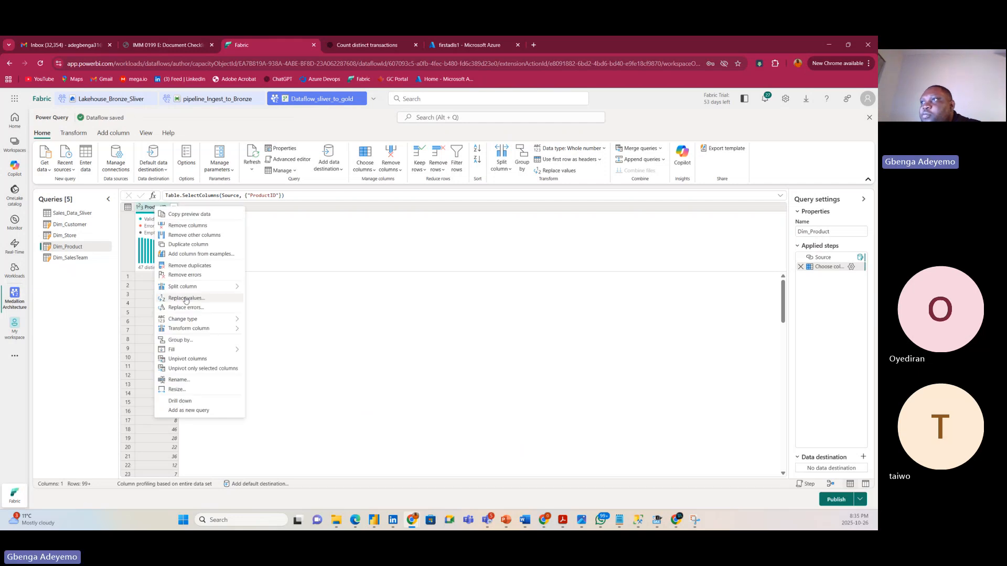
{"action": "left_click", "coordinate": [183, 268]}
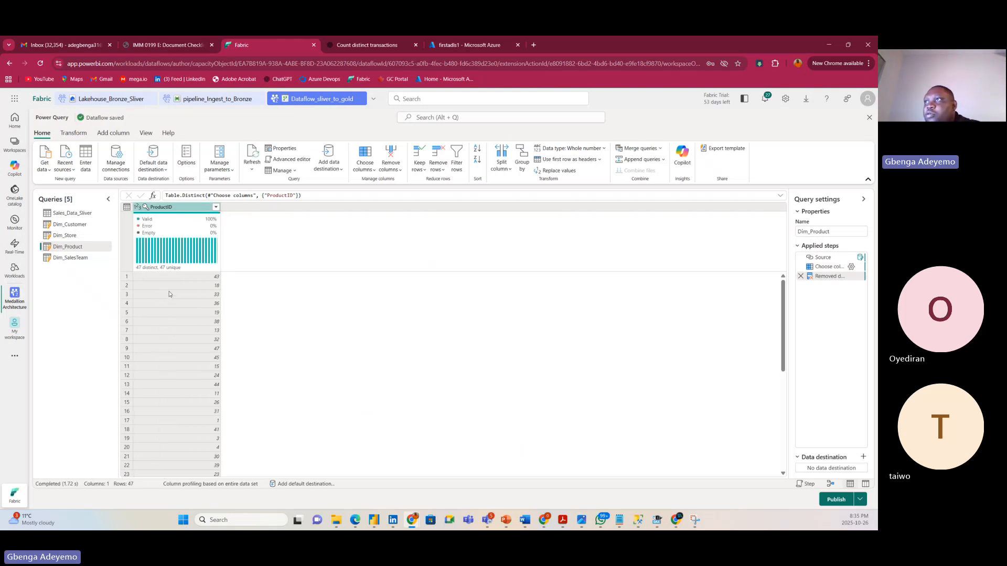
Switch to Dim_Store and keep only its StoreID column.
{"action": "left_click", "coordinate": [74, 237]}
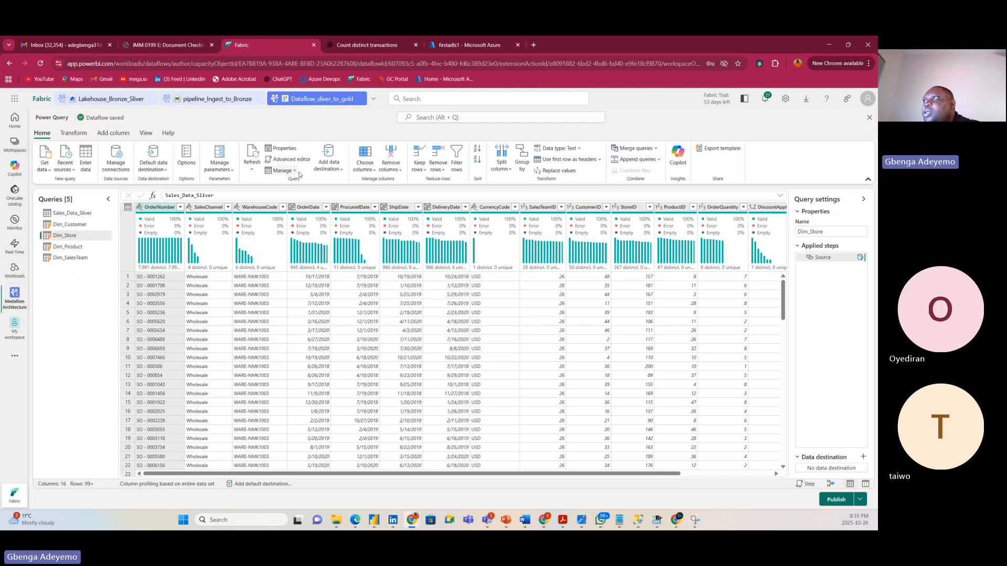
{"action": "left_click", "coordinate": [375, 174]}
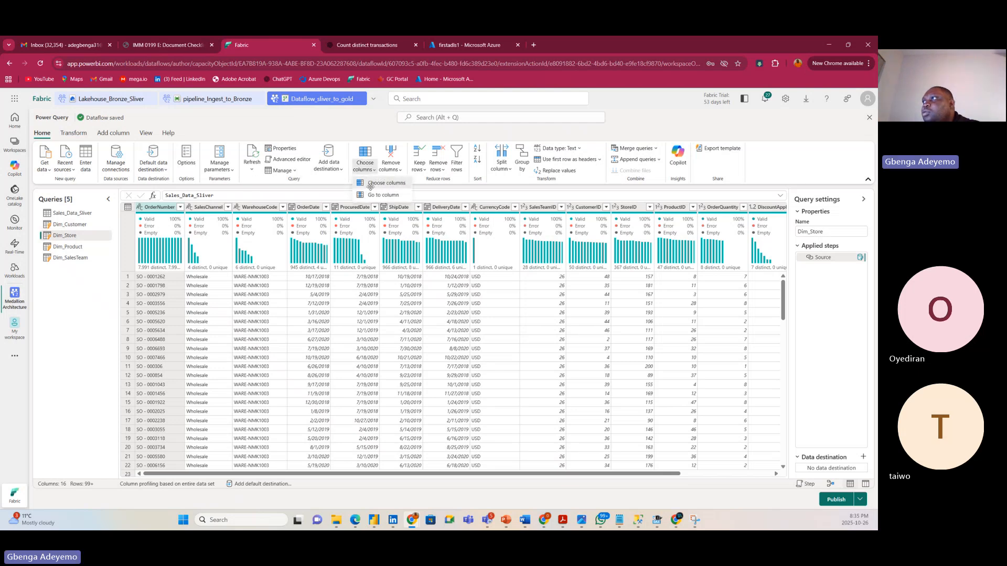
{"action": "left_click", "coordinate": [391, 194]}
{"action": "left_click", "coordinate": [397, 243]}
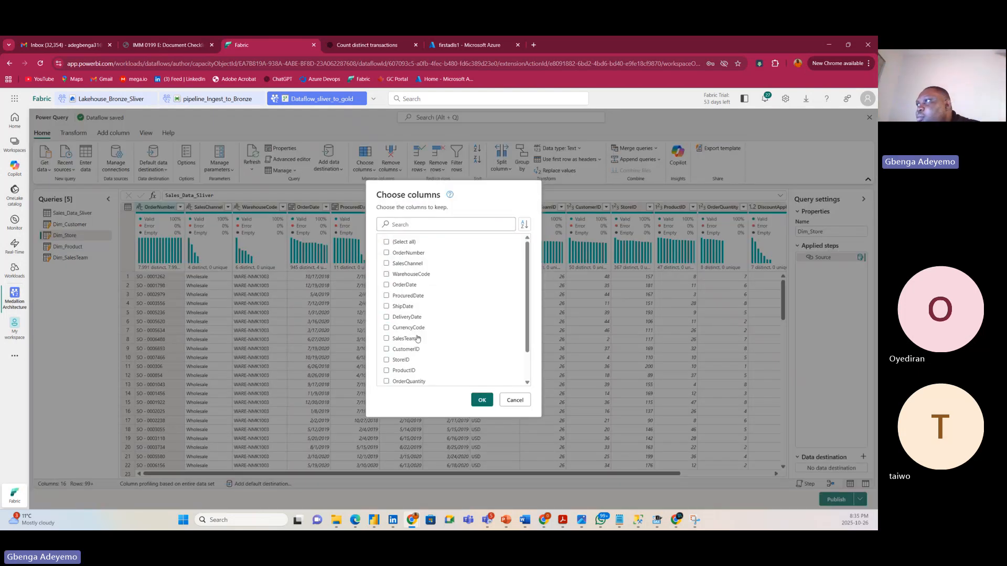
{"action": "left_click", "coordinate": [387, 360]}
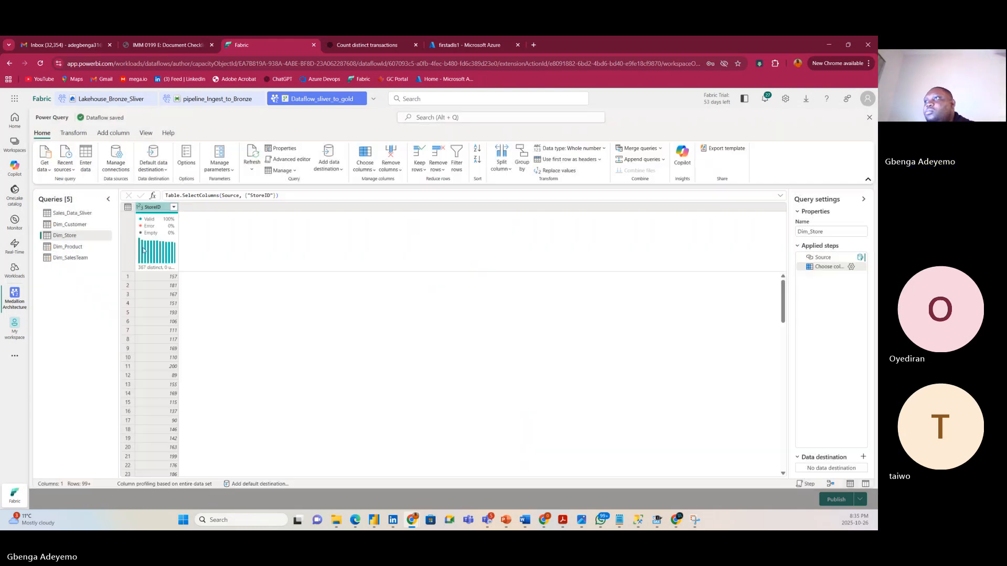
Remove duplicate StoreIDs to leave 367 rows, then bring up Sales_Data_Sliver.
{"action": "right_click", "coordinate": [152, 208]}
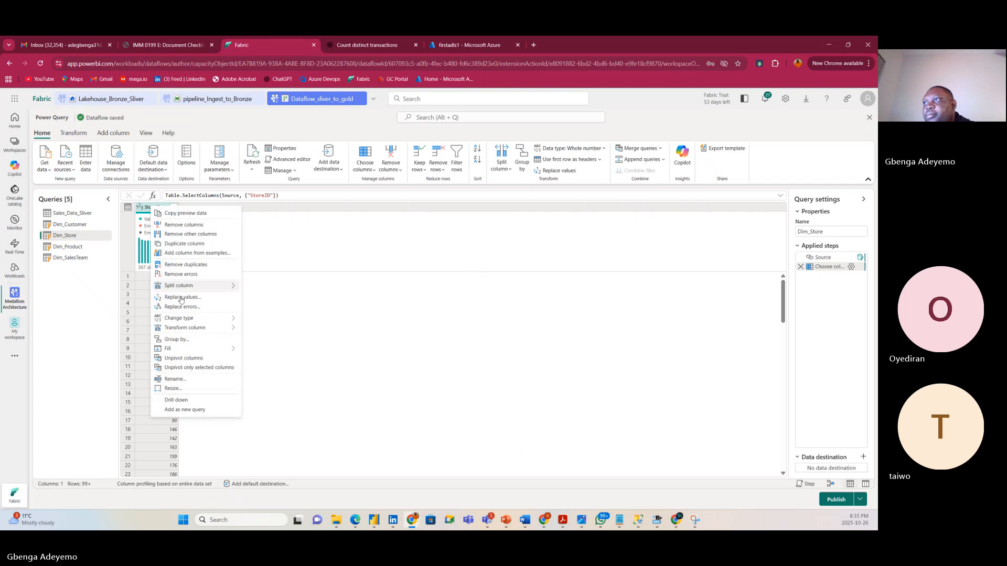
{"action": "left_click", "coordinate": [185, 264]}
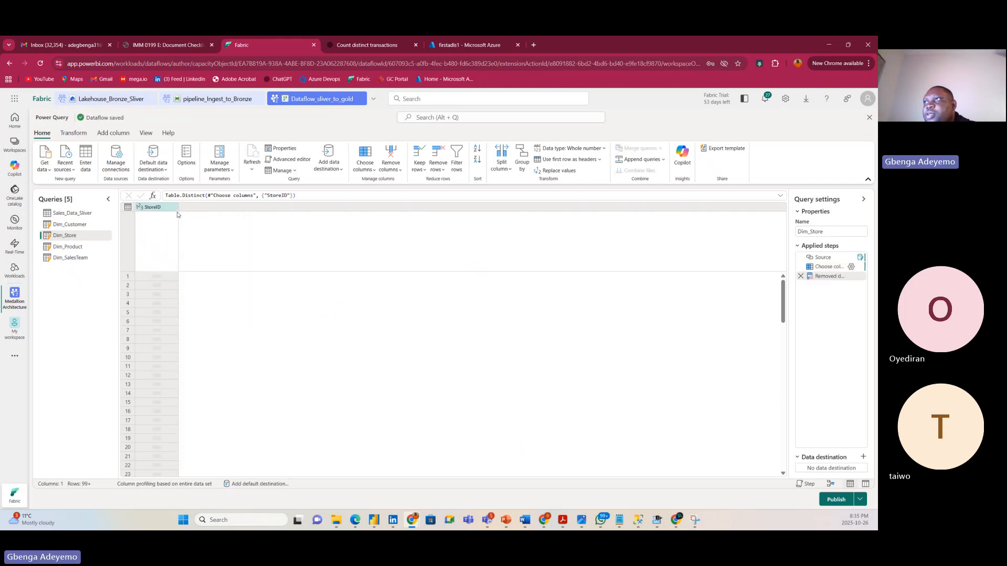
{"action": "left_click_drag", "start_coordinate": [177, 208], "coordinate": [206, 209]}
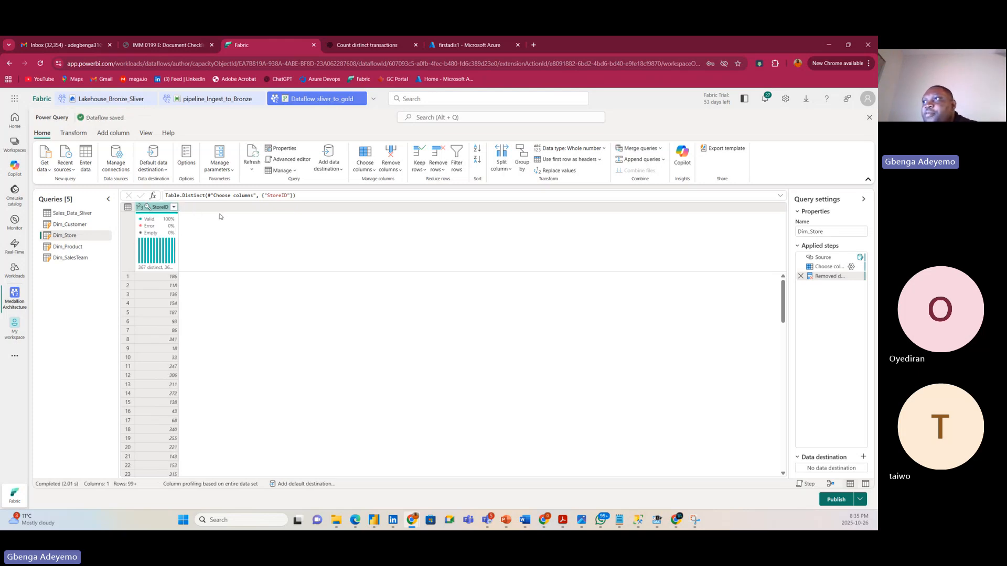
{"action": "left_click_drag", "start_coordinate": [178, 210], "coordinate": [216, 215]}
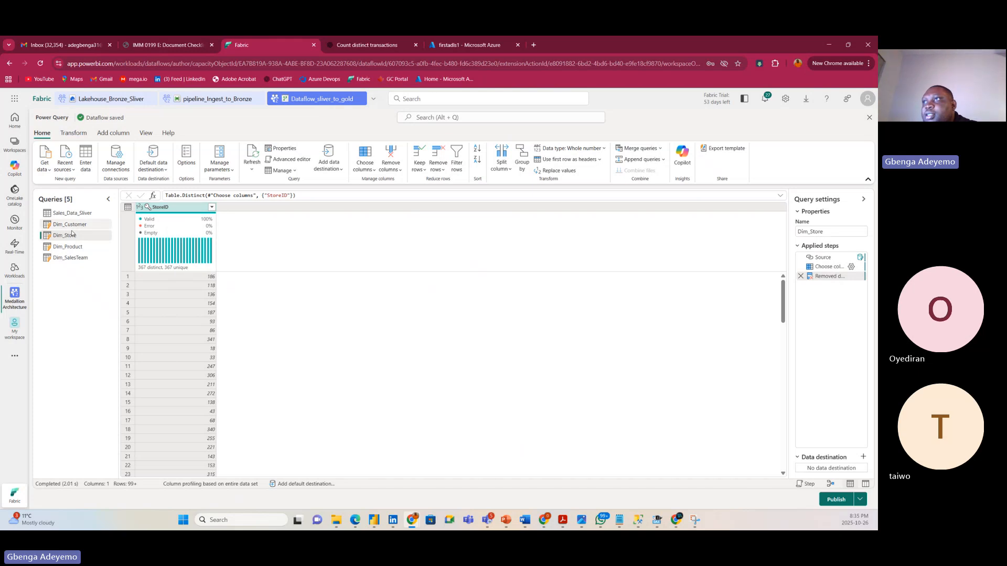
{"action": "left_click", "coordinate": [79, 225]}
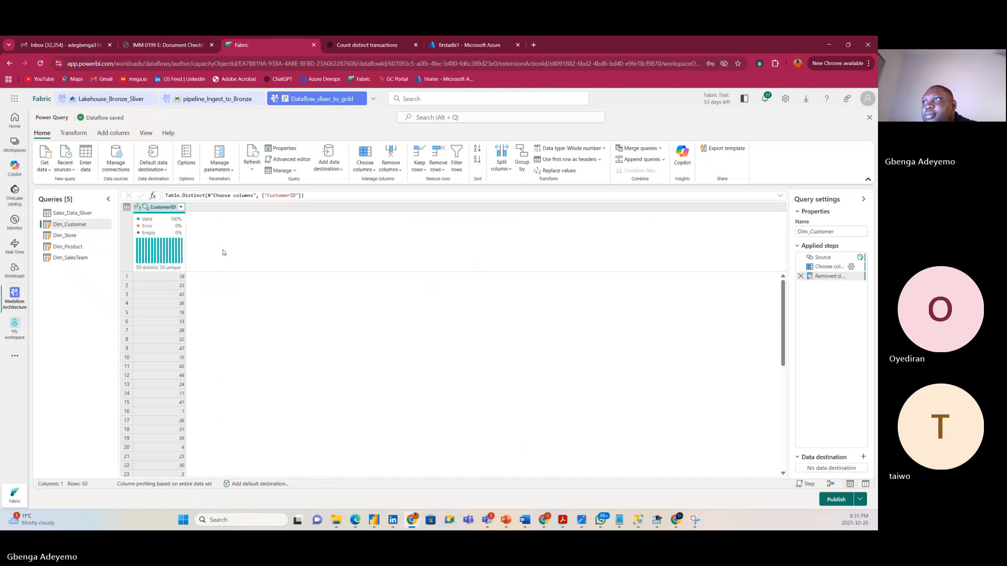
{"action": "left_click", "coordinate": [66, 214]}
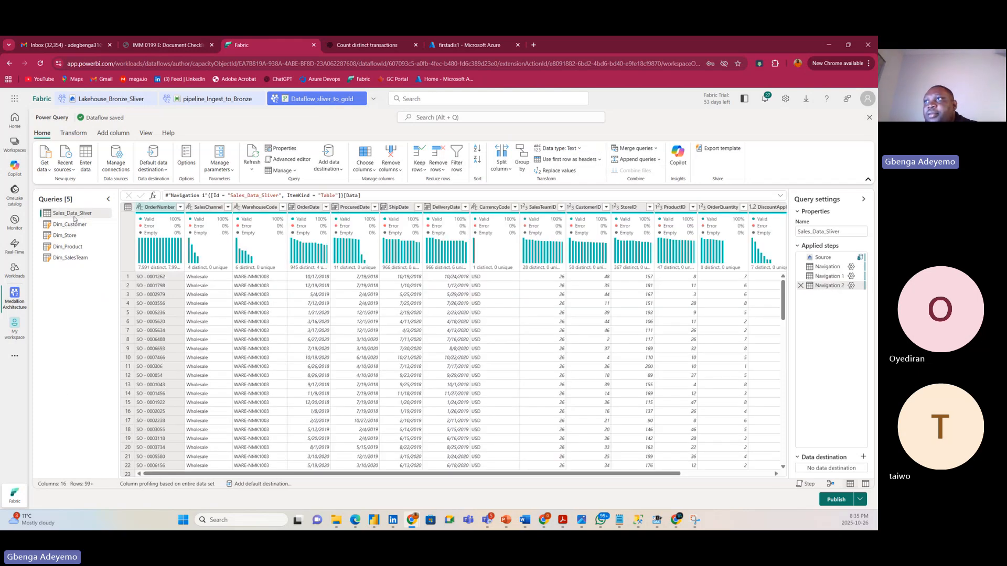
Create a reference query of Sales_Data_Sliver and name it Fact_Sales.
{"action": "right_click", "coordinate": [74, 218]}
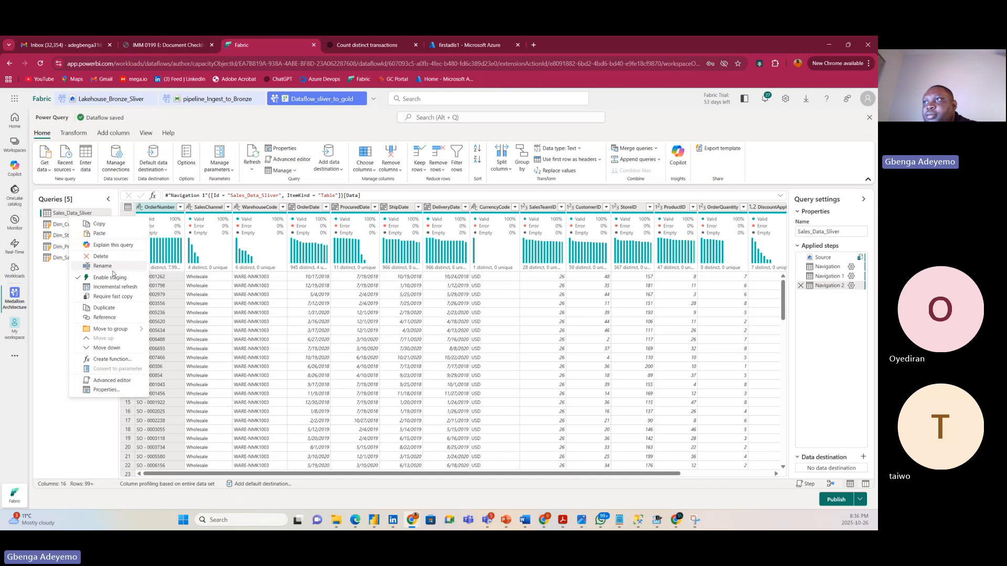
{"action": "left_click", "coordinate": [105, 318]}
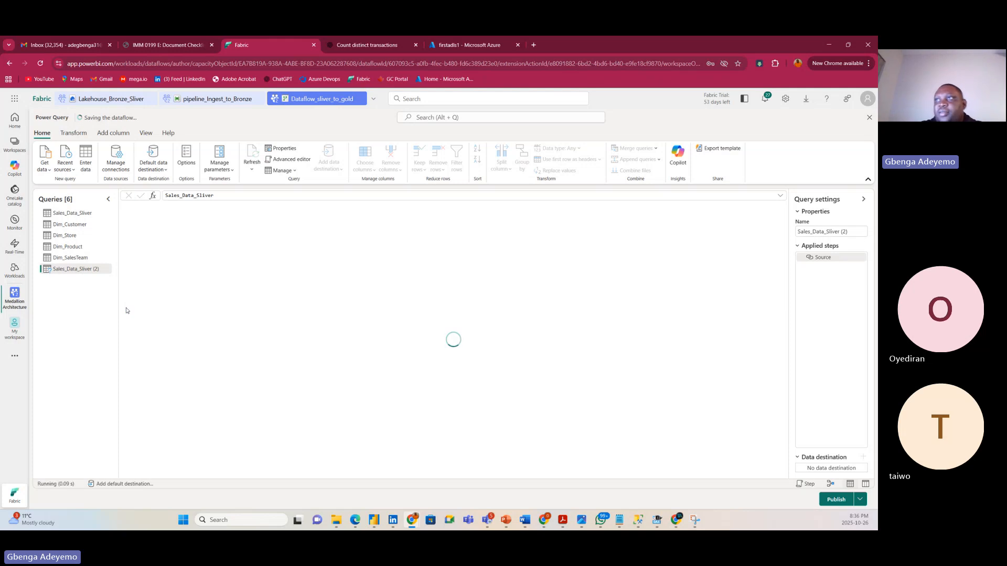
{"action": "double_click", "coordinate": [79, 270]}
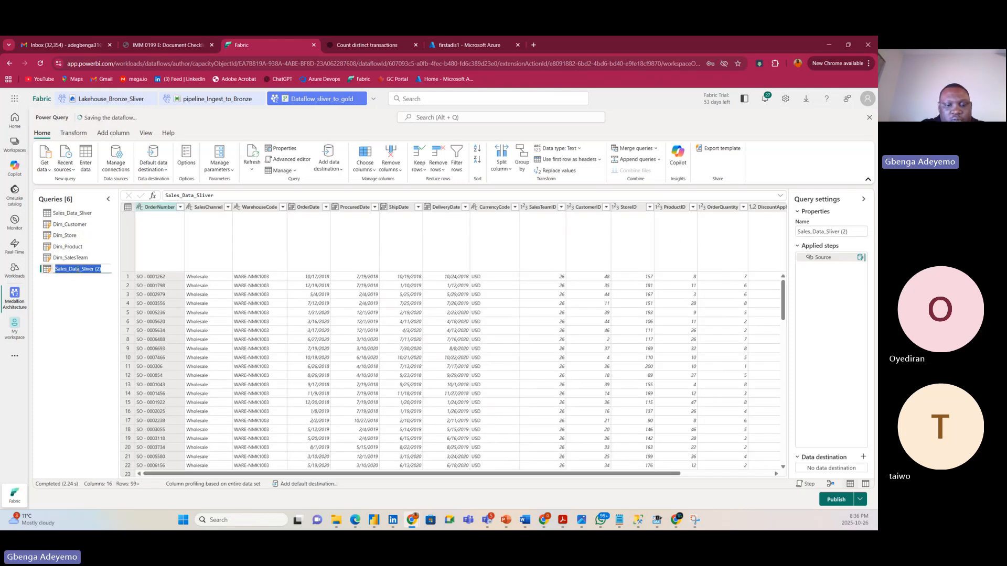
{"action": "type", "text": "Fa"}
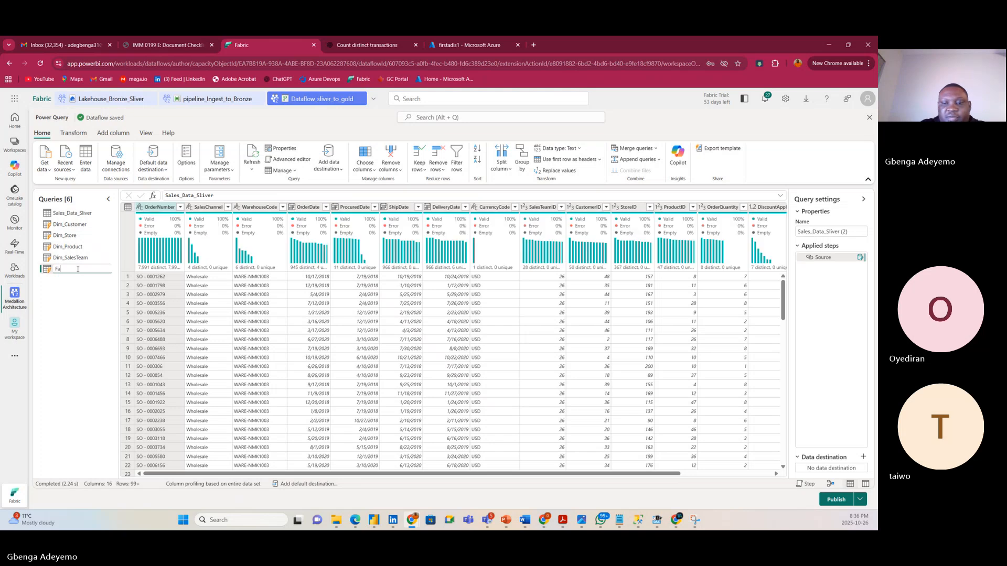
{"action": "type", "text": "ct_Sales"}
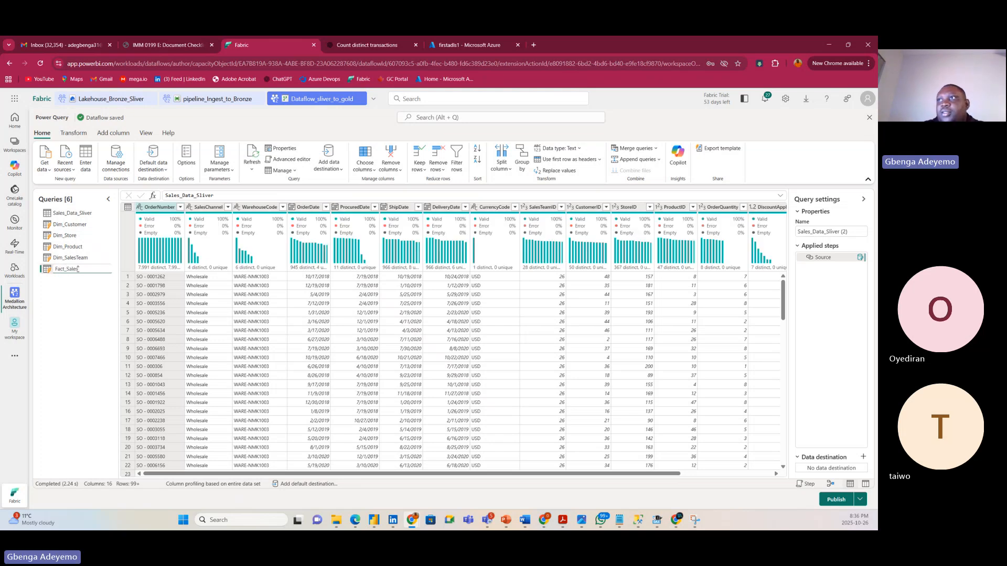
{"action": "key", "text": "Return"}
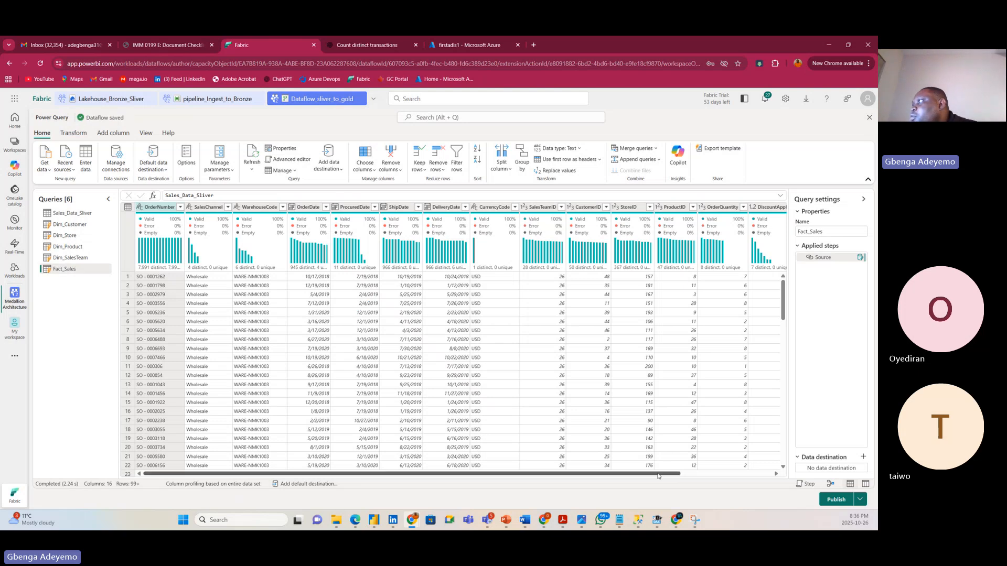
{"action": "left_click_drag", "start_coordinate": [660, 474], "coordinate": [444, 463]}
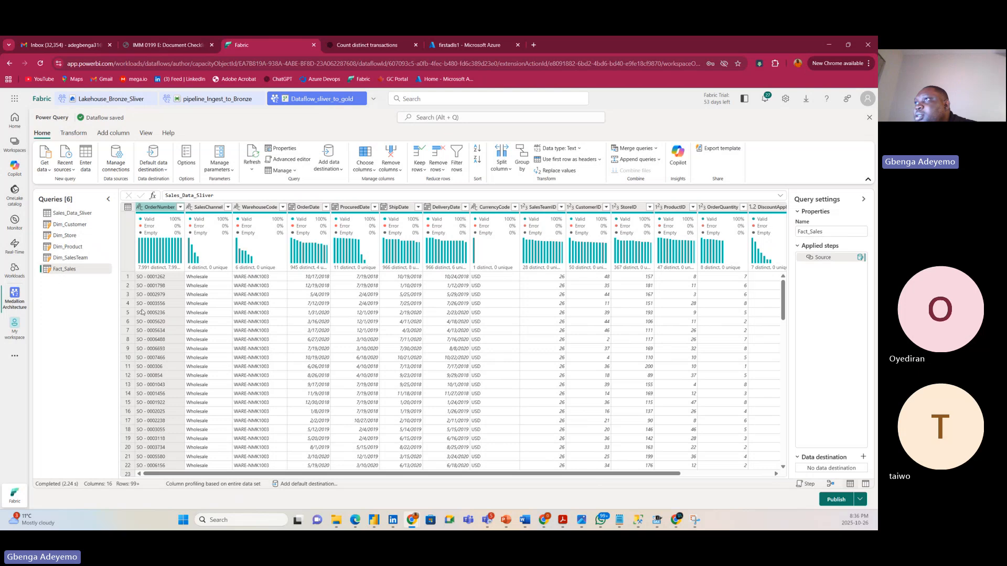
Drop SalesChannel, UnitCost and UnitPrice from the columns Fact_Sales keeps.
{"action": "left_click", "coordinate": [366, 166]}
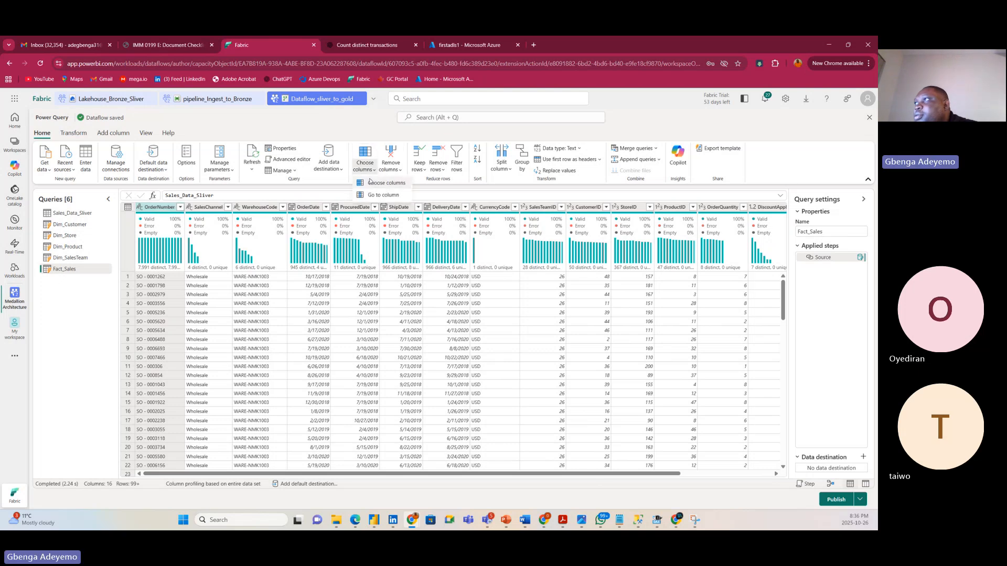
{"action": "left_click", "coordinate": [375, 185]}
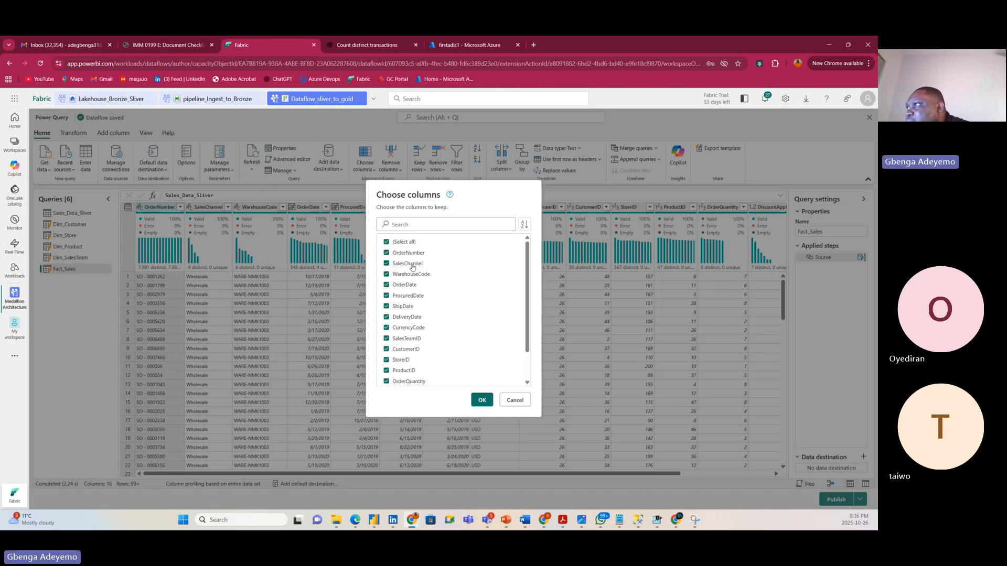
{"action": "left_click", "coordinate": [412, 264]}
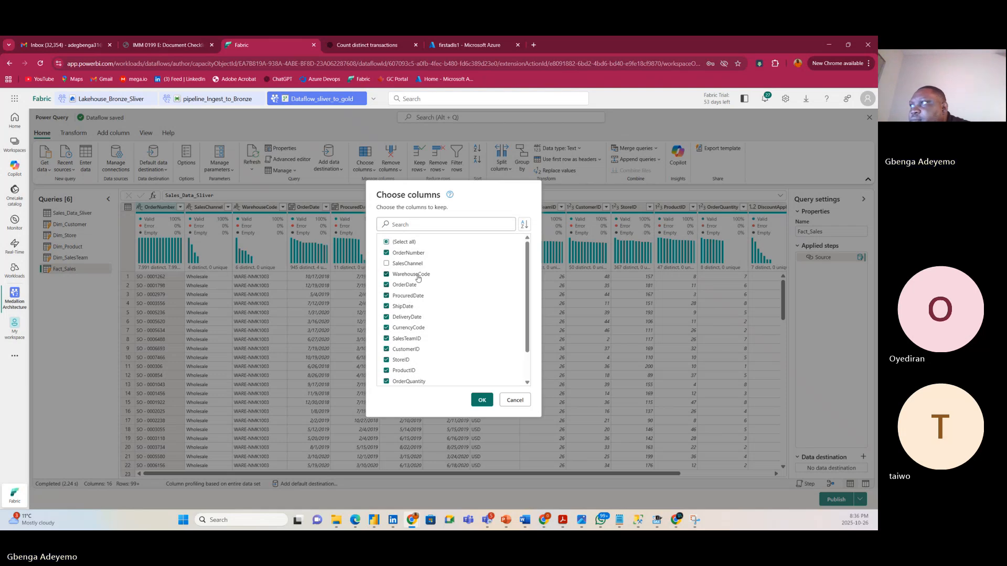
{"action": "scroll", "coordinate": [402, 299], "scroll_direction": "down", "scroll_amount": 2}
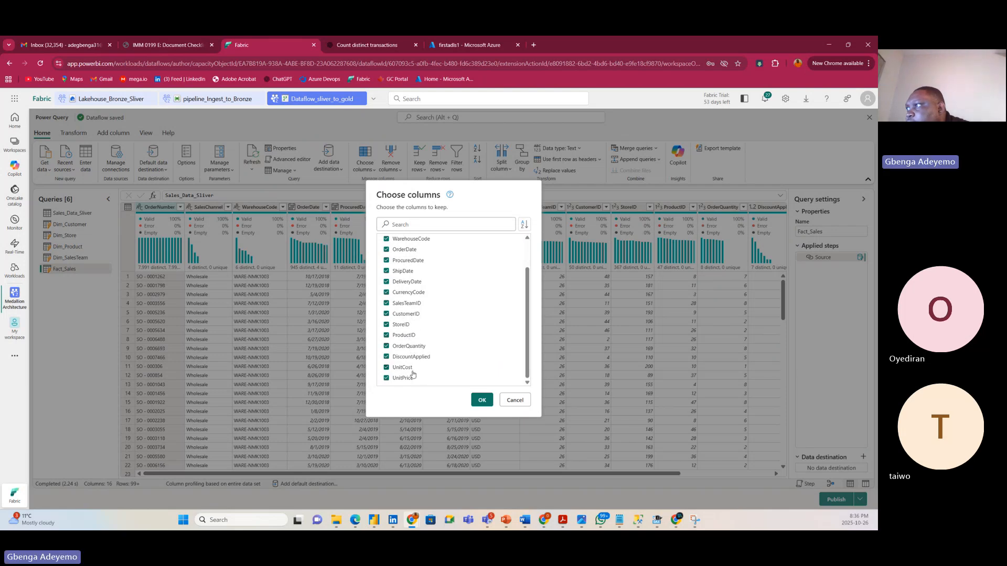
{"action": "scroll", "coordinate": [481, 360], "scroll_direction": "up", "scroll_amount": 1}
{"action": "scroll", "coordinate": [483, 361], "scroll_direction": "down", "scroll_amount": 1}
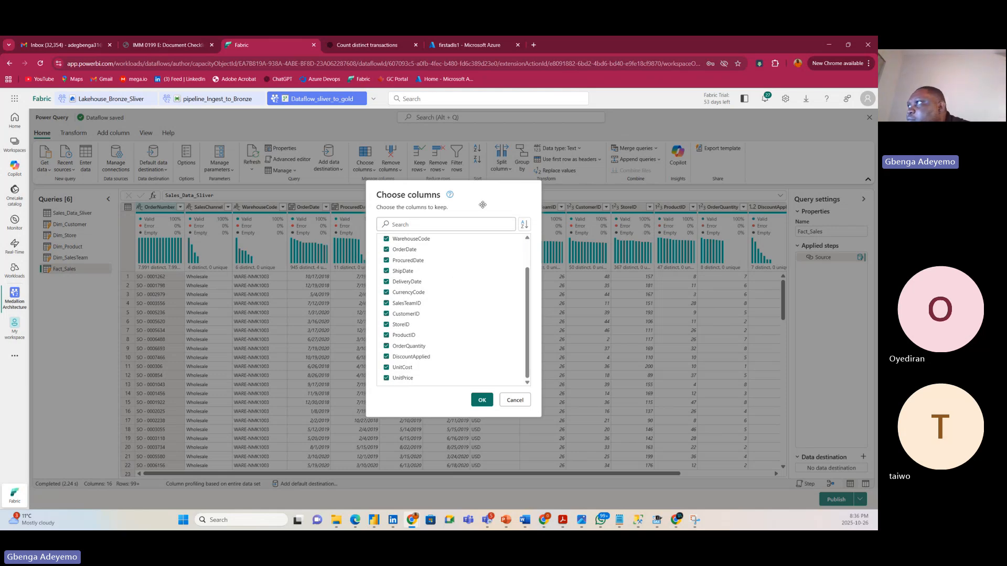
{"action": "left_click", "coordinate": [397, 369]}
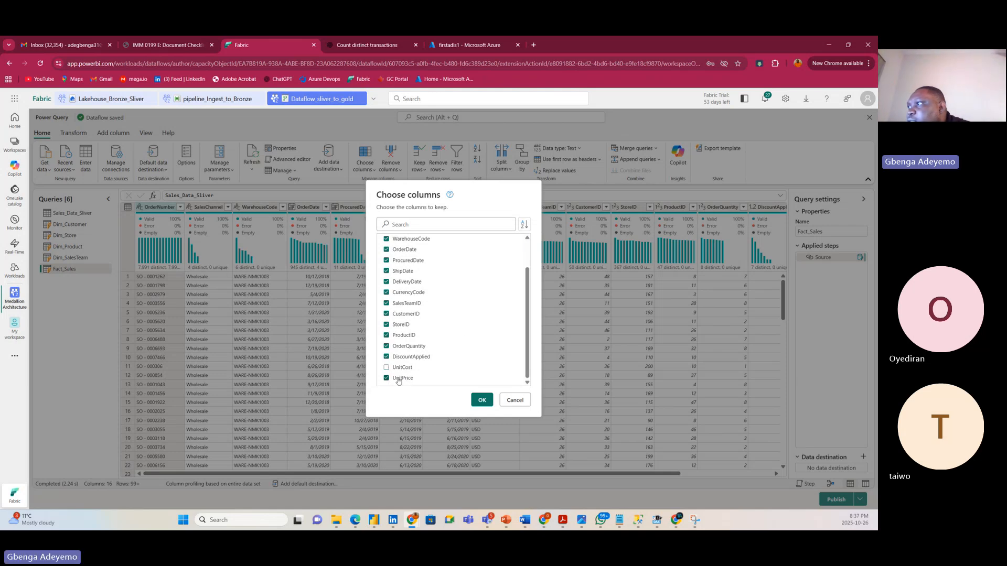
{"action": "left_click", "coordinate": [400, 378]}
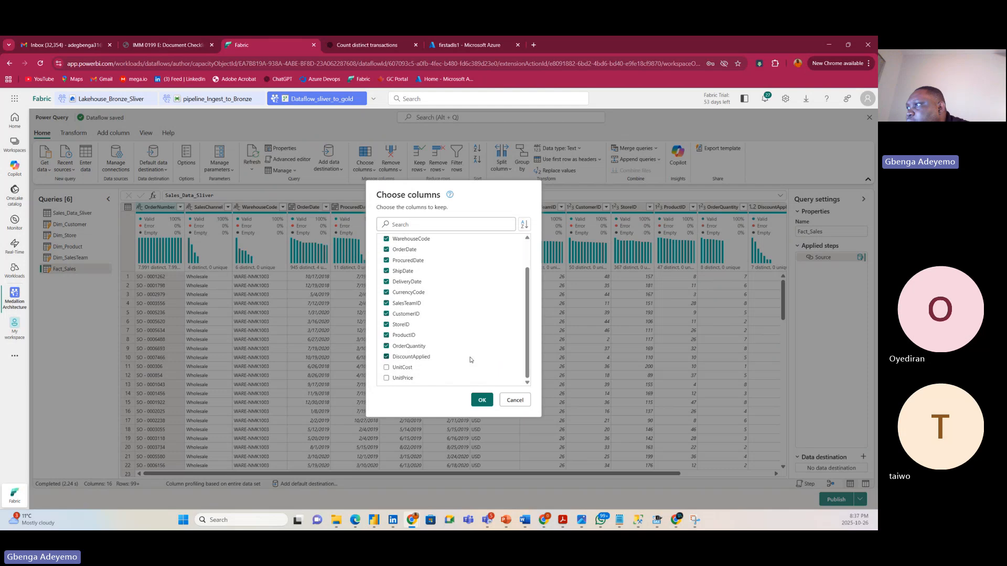
Scroll through the Fact_Sales column list to review the 13 kept columns.
{"action": "scroll", "coordinate": [470, 360], "scroll_direction": "up", "scroll_amount": 2}
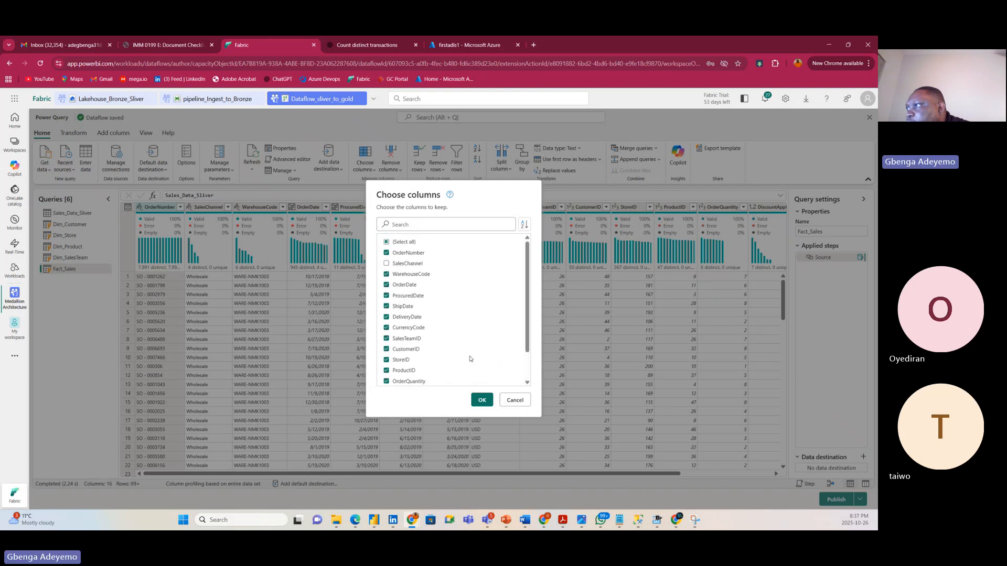
{"action": "scroll", "coordinate": [471, 360], "scroll_direction": "down", "scroll_amount": 2}
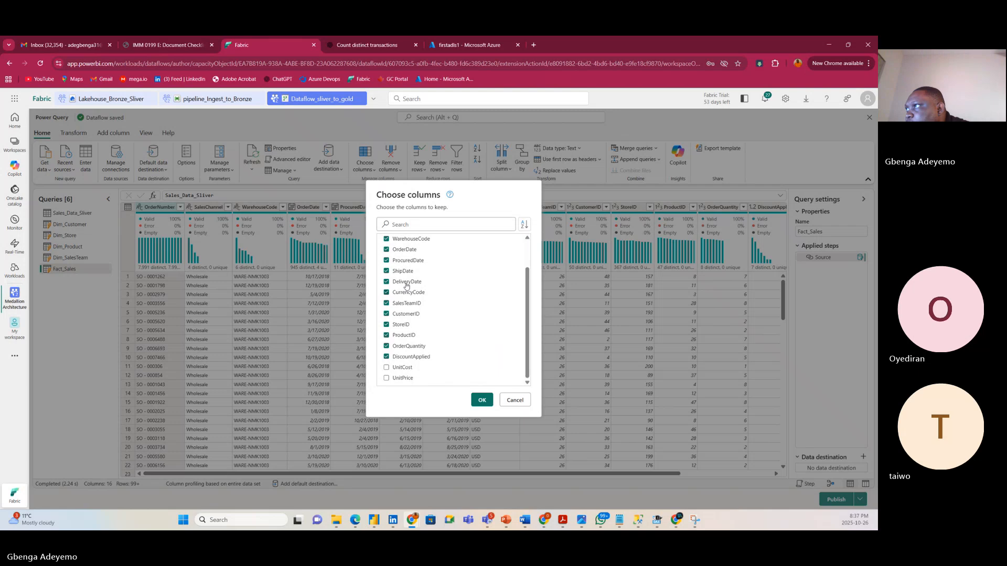
{"action": "scroll", "coordinate": [409, 285], "scroll_direction": "up", "scroll_amount": 1}
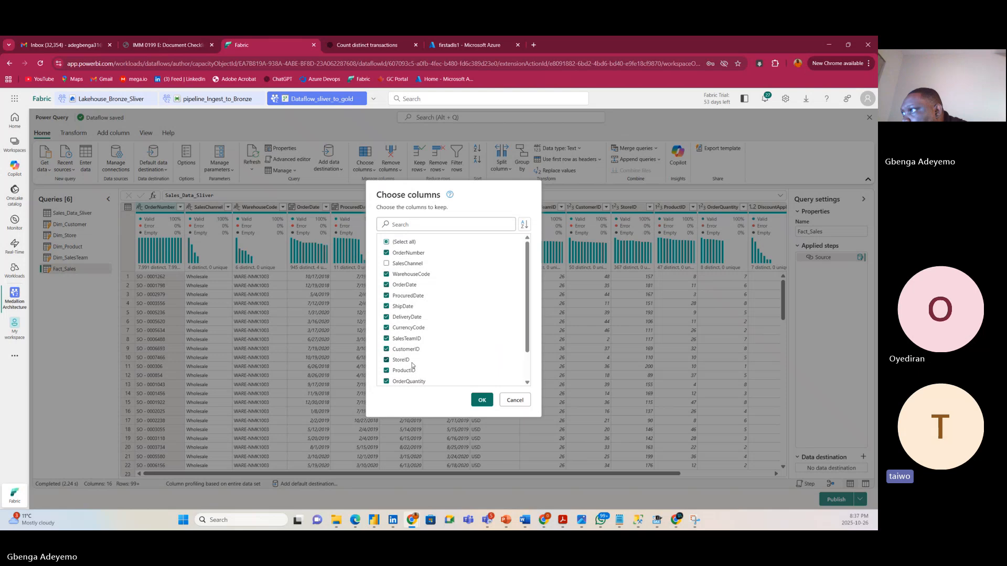
{"action": "scroll", "coordinate": [414, 362], "scroll_direction": "down", "scroll_amount": 1}
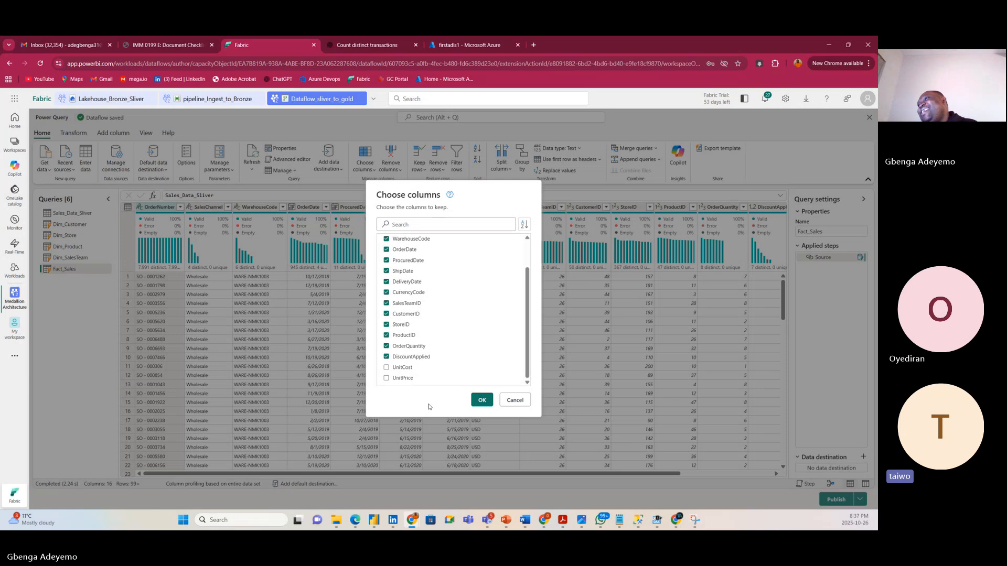
{"action": "scroll", "coordinate": [489, 333], "scroll_direction": "up", "scroll_amount": 2}
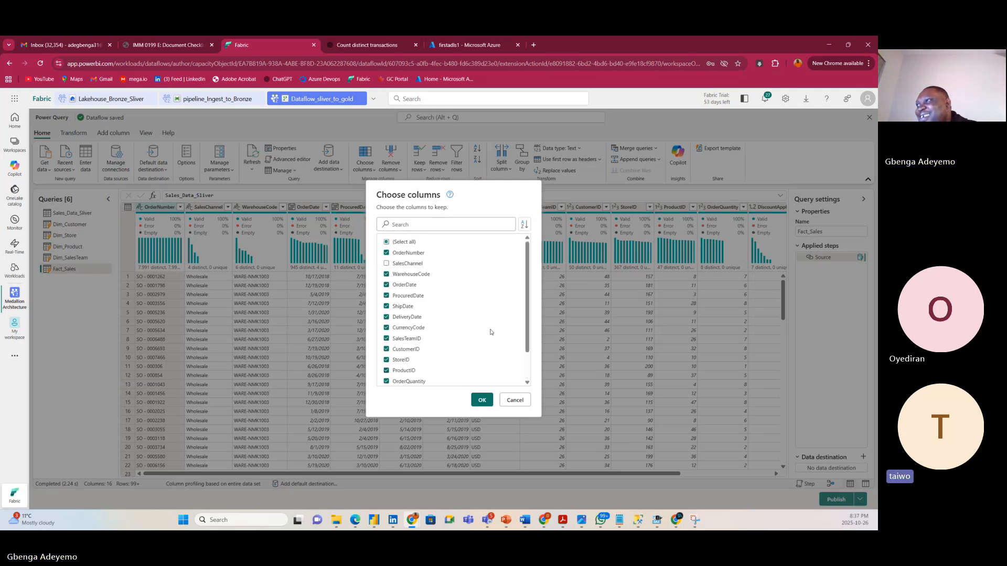
{"action": "scroll", "coordinate": [477, 332], "scroll_direction": "down", "scroll_amount": 3}
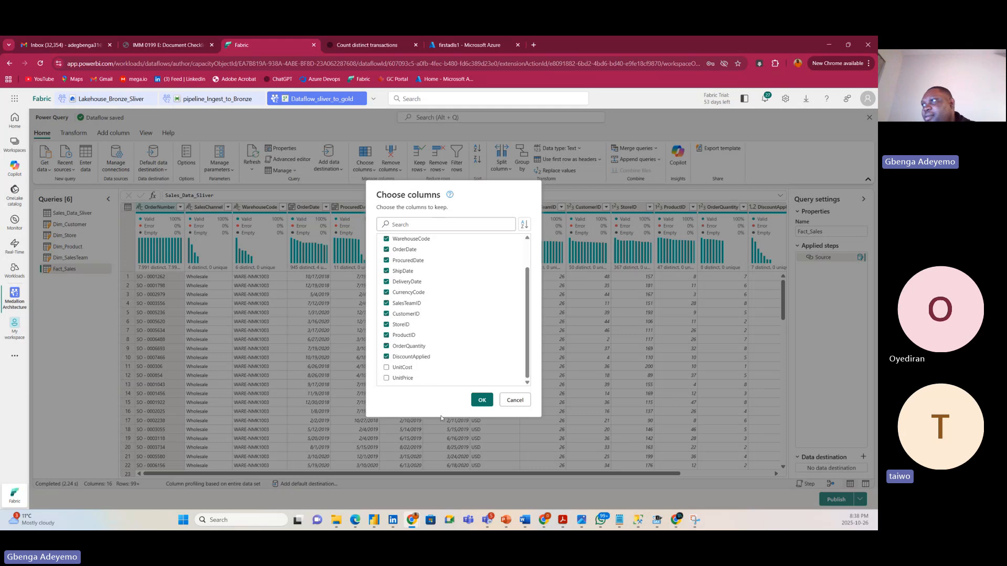
{"action": "scroll", "coordinate": [472, 348], "scroll_direction": "up", "scroll_amount": 1}
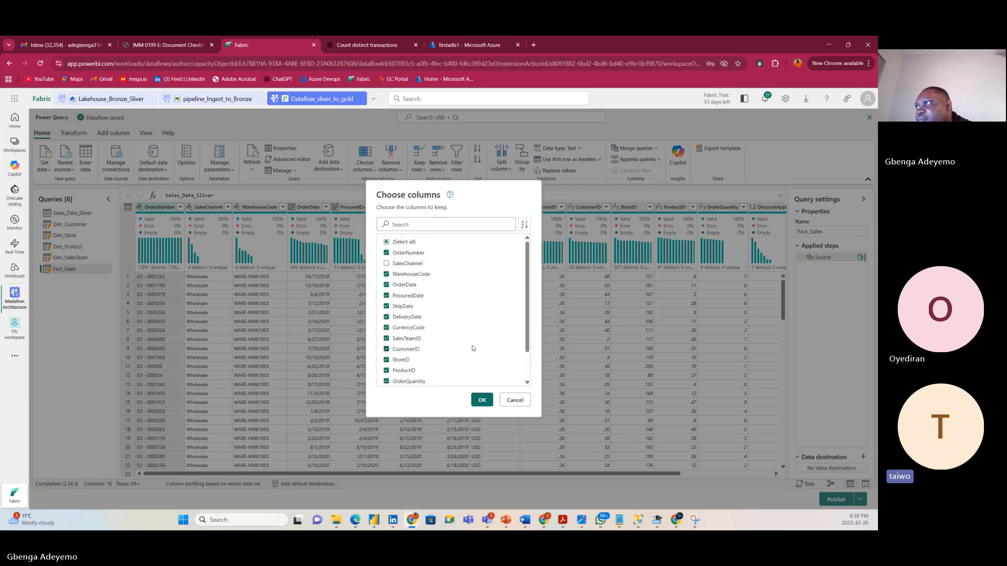
{"action": "scroll", "coordinate": [469, 376], "scroll_direction": "down", "scroll_amount": 1}
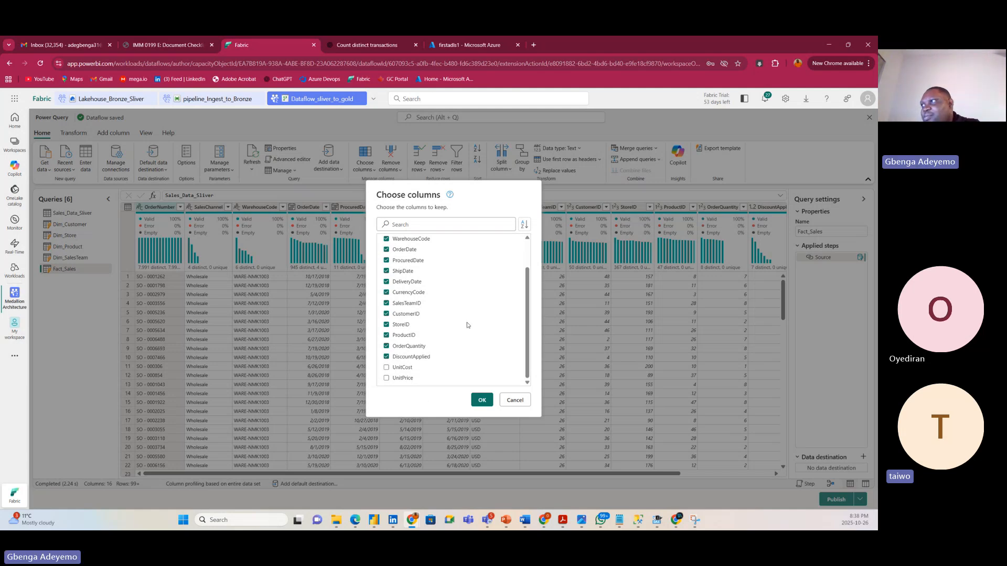
{"action": "scroll", "coordinate": [481, 327], "scroll_direction": "up", "scroll_amount": 1}
{"action": "scroll", "coordinate": [493, 326], "scroll_direction": "down", "scroll_amount": 1}
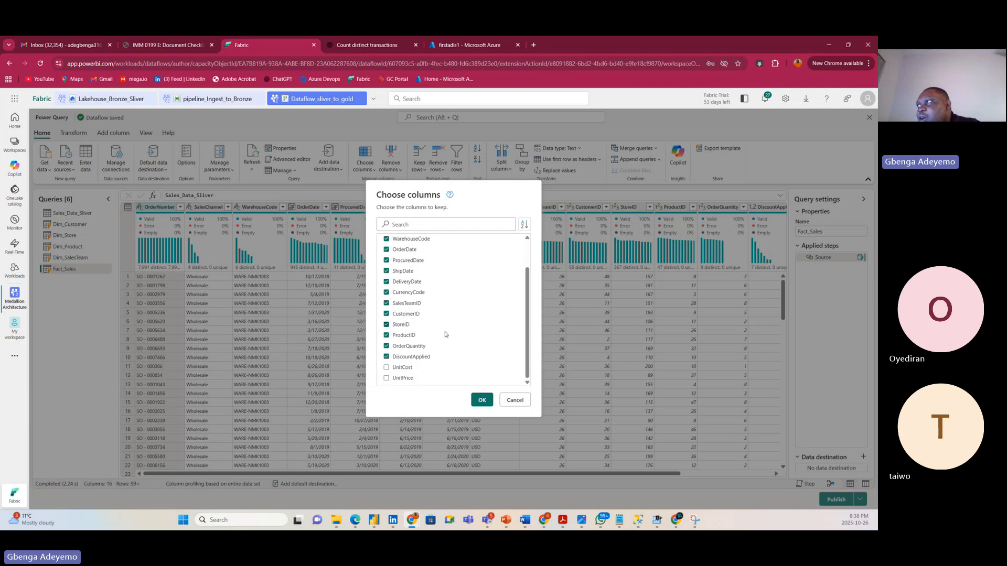
{"action": "scroll", "coordinate": [450, 336], "scroll_direction": "up", "scroll_amount": 2}
{"action": "scroll", "coordinate": [455, 333], "scroll_direction": "down", "scroll_amount": 2}
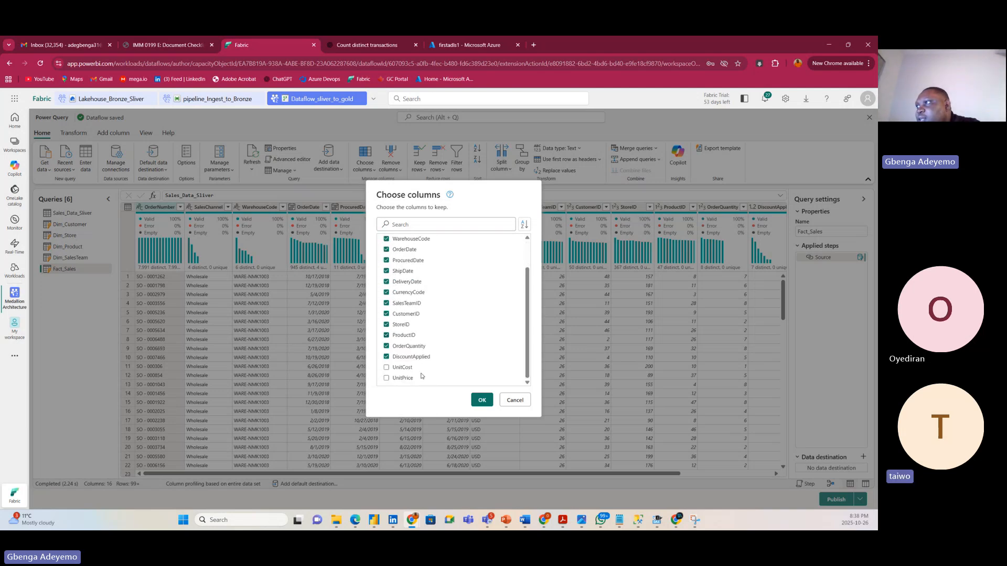
{"action": "scroll", "coordinate": [457, 352], "scroll_direction": "up", "scroll_amount": 2}
{"action": "scroll", "coordinate": [458, 352], "scroll_direction": "down", "scroll_amount": 2}
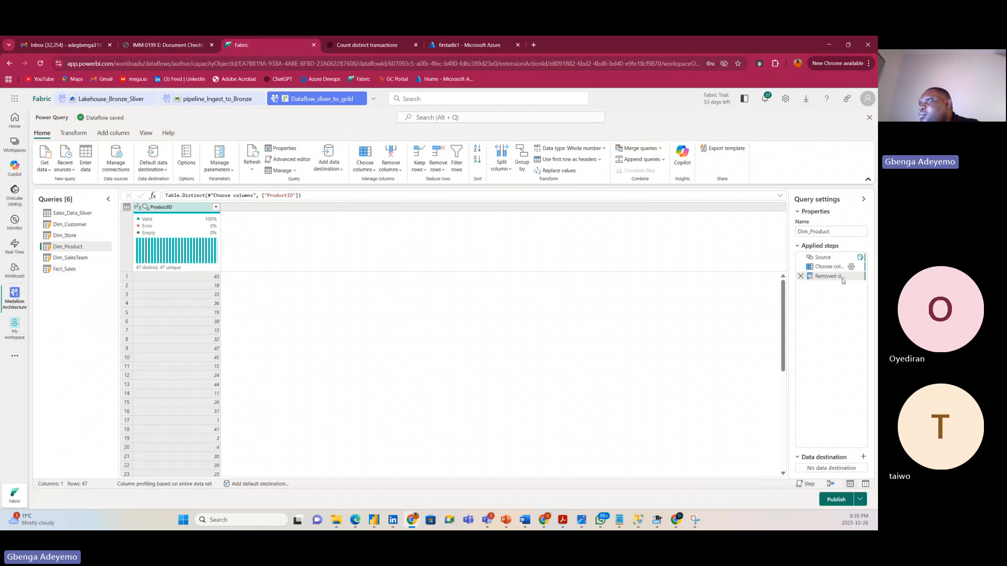
Add UnitCost and UnitPrice to Dim_Product's chosen columns, keeping 47 distinct rows.
{"action": "left_click", "coordinate": [852, 267]}
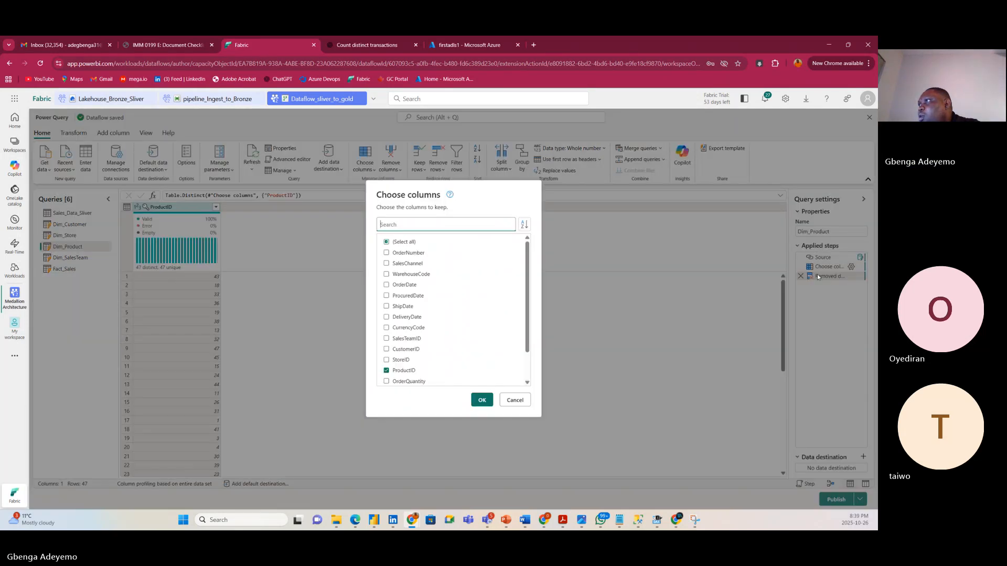
{"action": "scroll", "coordinate": [422, 367], "scroll_direction": "down", "scroll_amount": 5}
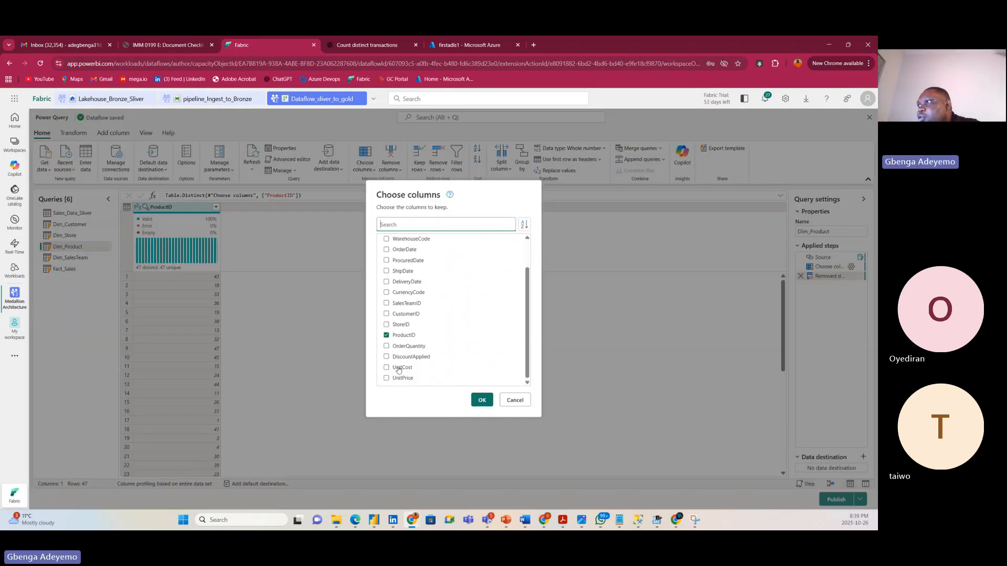
{"action": "left_click", "coordinate": [402, 367]}
{"action": "left_click", "coordinate": [401, 378]}
{"action": "left_click", "coordinate": [479, 401]}
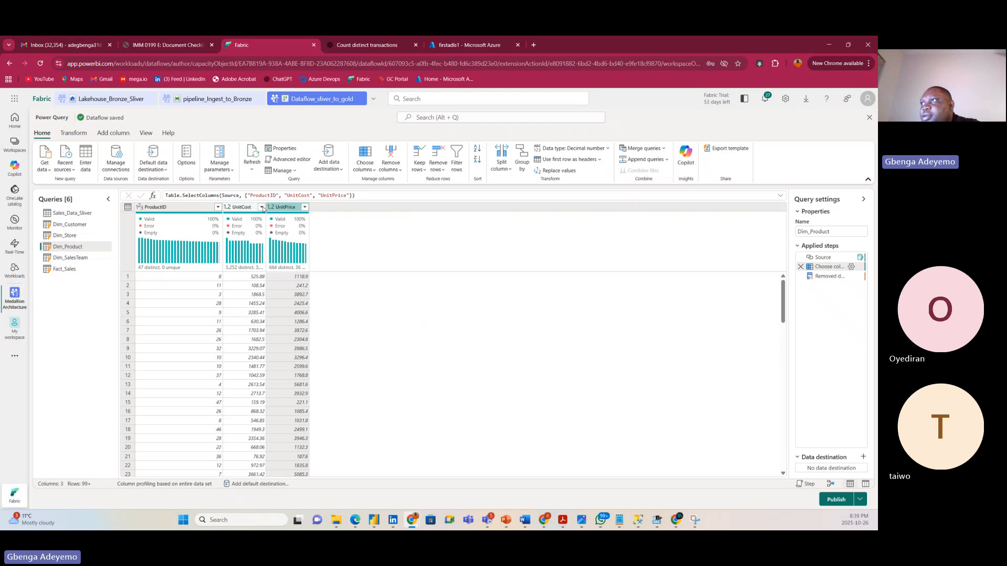
{"action": "left_click_drag", "start_coordinate": [267, 208], "coordinate": [293, 207]}
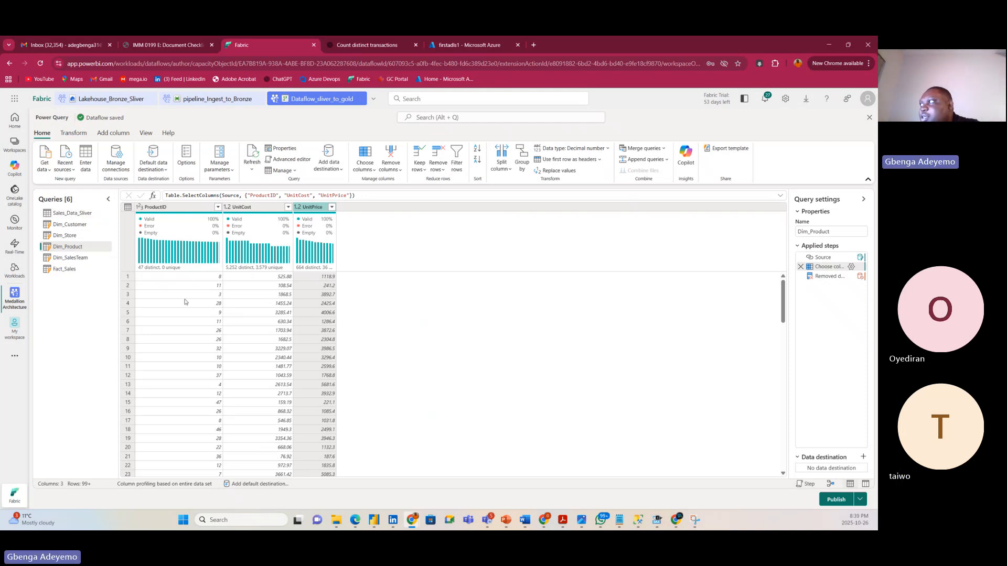
{"action": "left_click", "coordinate": [833, 276]}
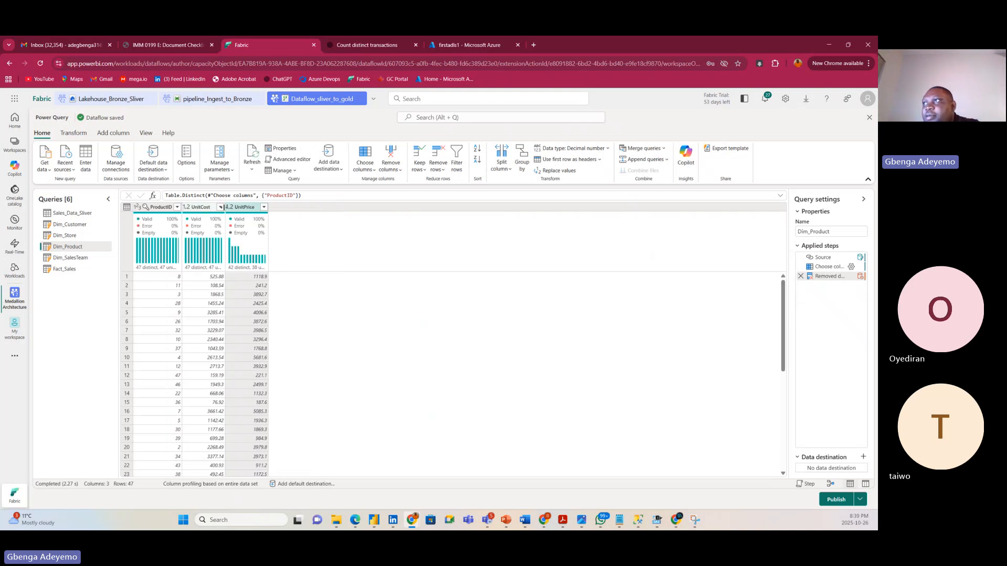
{"action": "left_click_drag", "start_coordinate": [221, 207], "coordinate": [256, 207]}
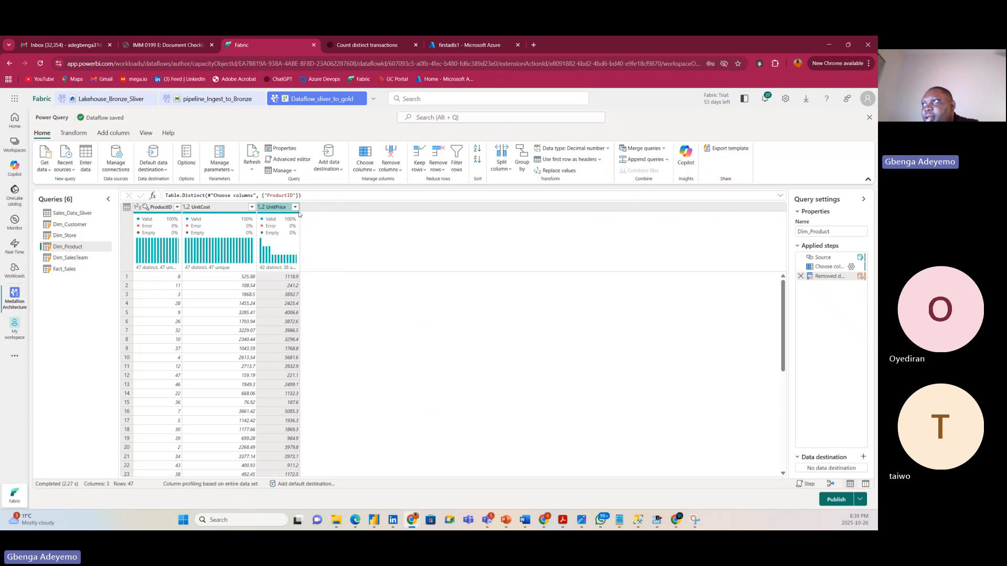
{"action": "left_click_drag", "start_coordinate": [299, 208], "coordinate": [328, 207]}
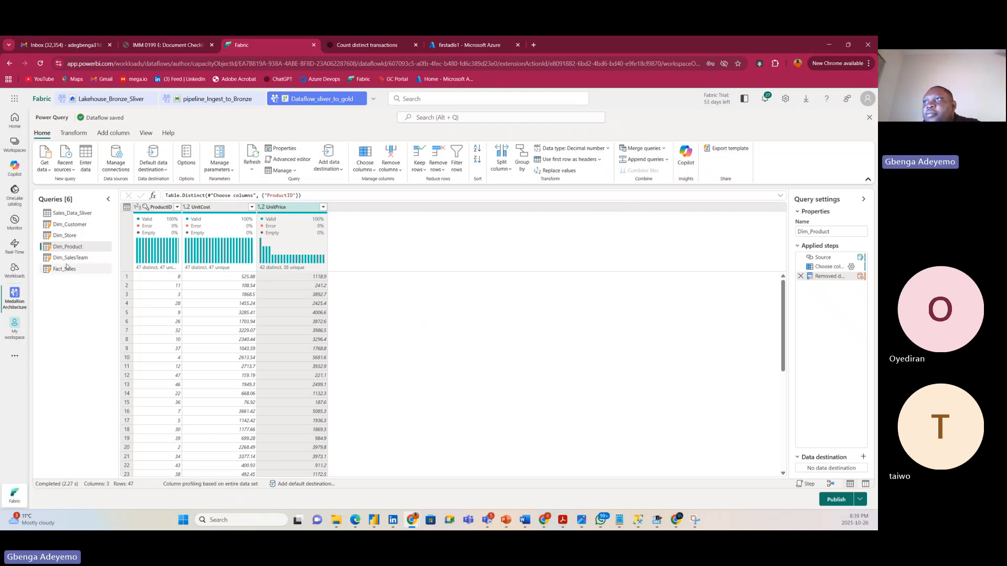
Disable staging on the Sales_Data_Sliver query.
{"action": "left_click", "coordinate": [65, 215]}
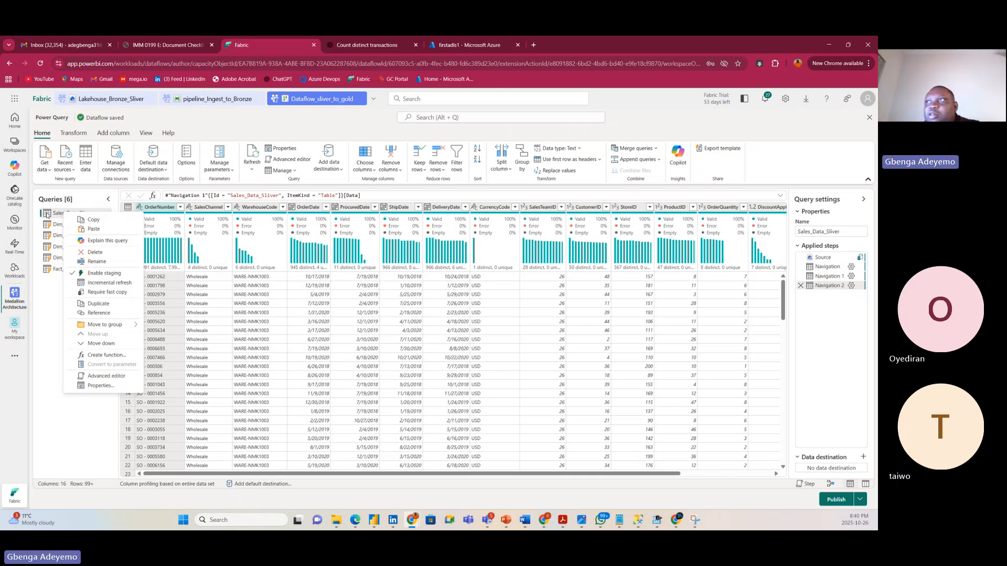
{"action": "left_click", "coordinate": [104, 273]}
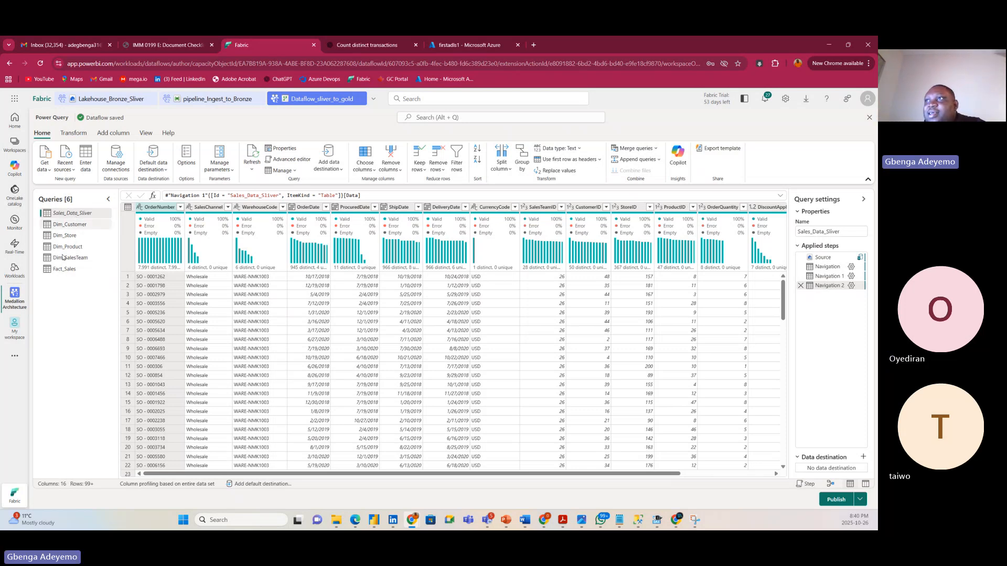
{"action": "right_click", "coordinate": [80, 214]}
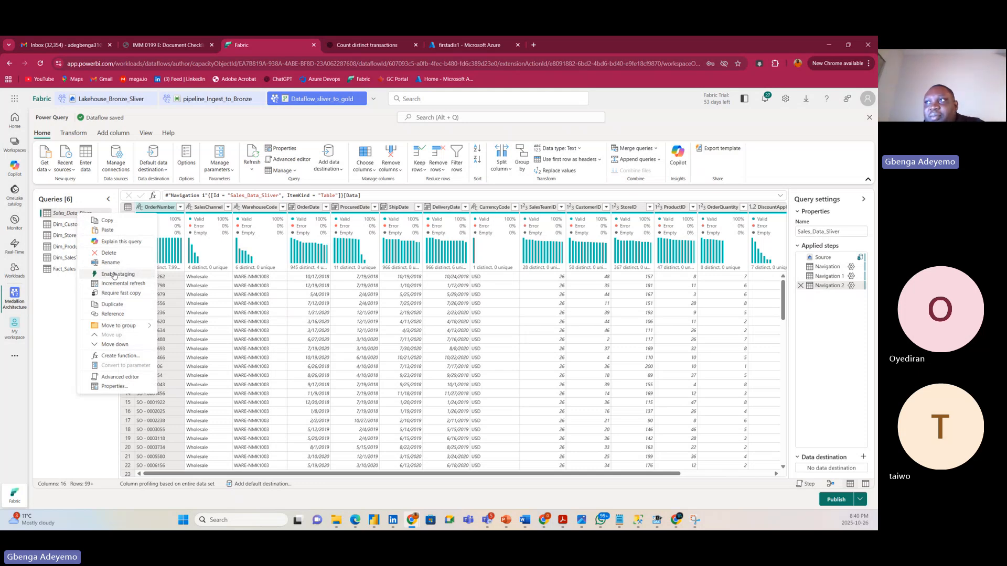
{"action": "left_click", "coordinate": [50, 305]}
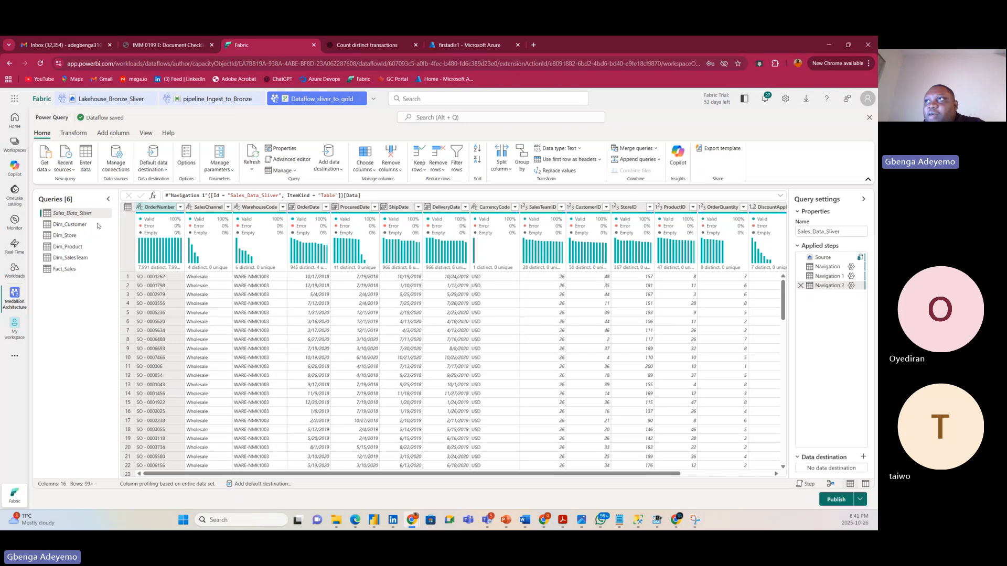
{"action": "right_click", "coordinate": [85, 215]}
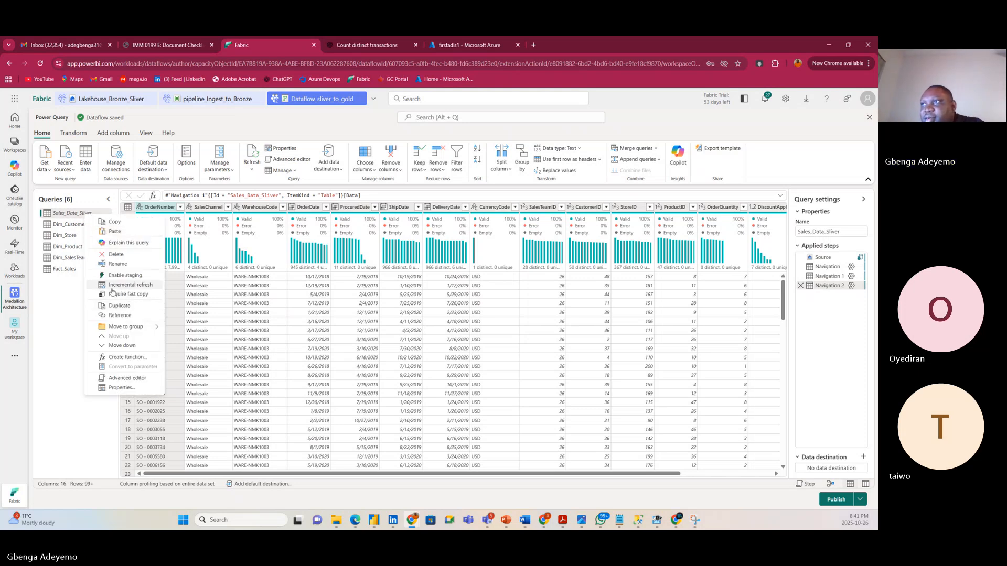
{"action": "left_click", "coordinate": [67, 304]}
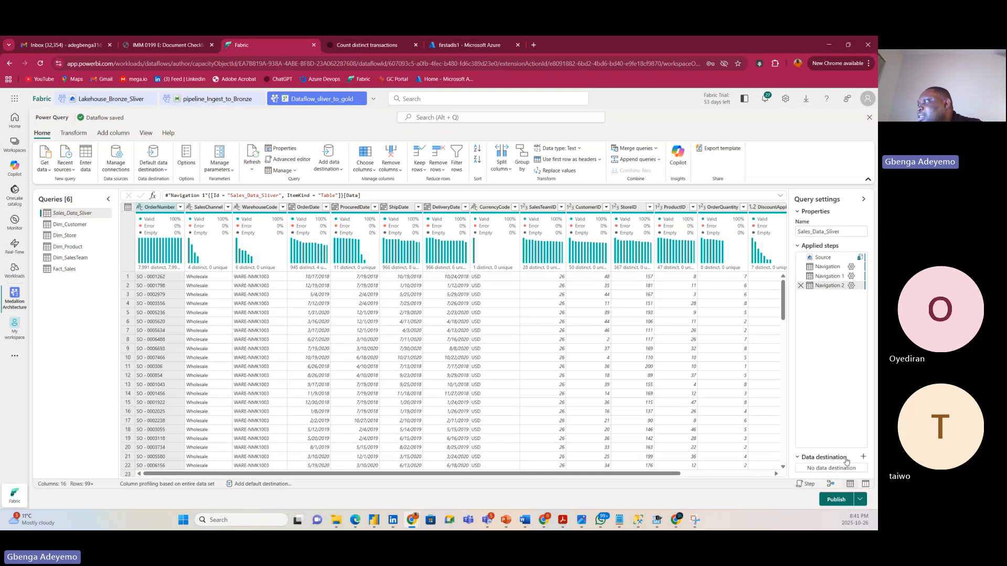
Begin a Warehouse data destination for Sales_Data_Sliver with staging enabled, then cancel it.
{"action": "left_click", "coordinate": [864, 457]}
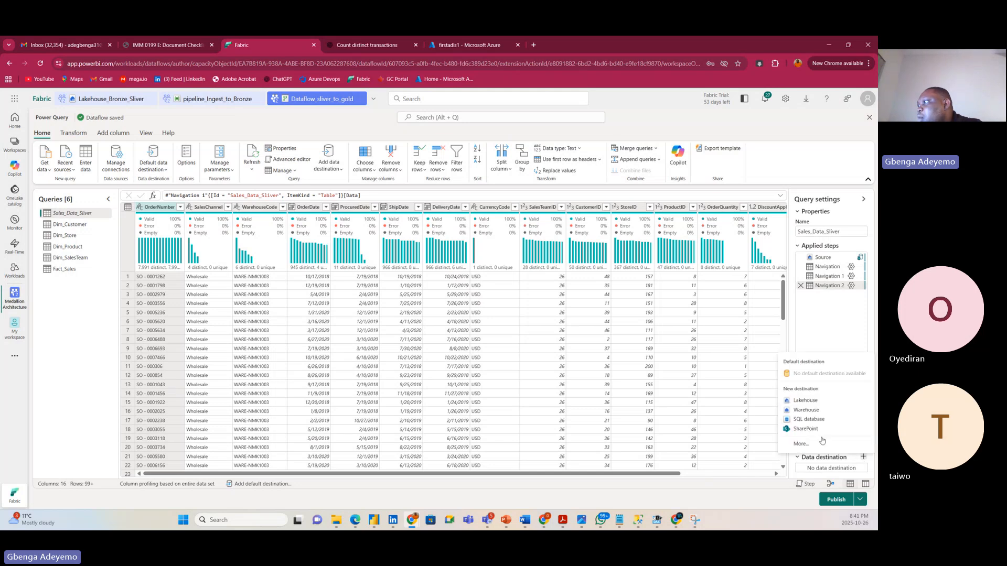
{"action": "left_click", "coordinate": [813, 424]}
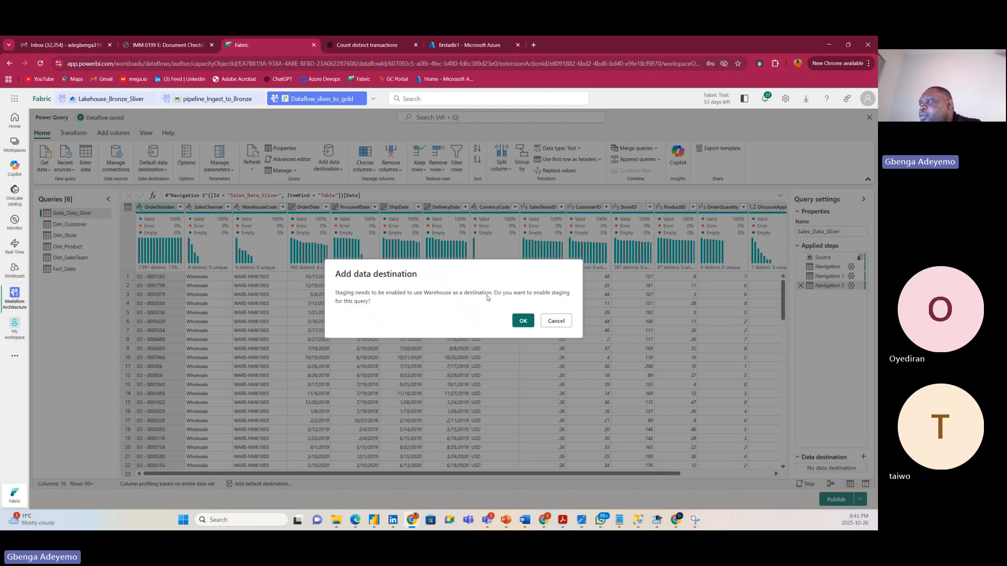
{"action": "left_click", "coordinate": [556, 321]}
{"action": "left_click", "coordinate": [863, 457]}
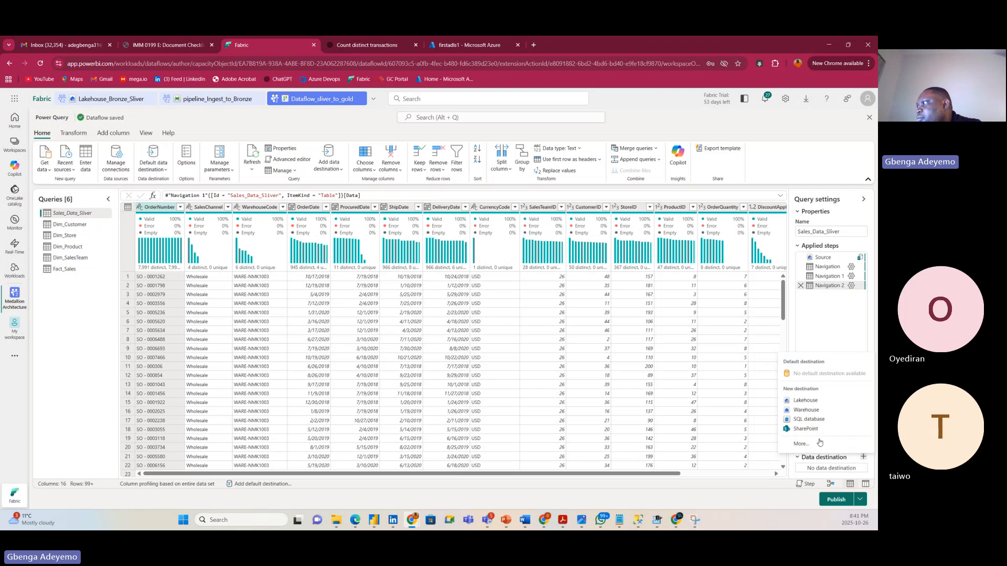
{"action": "left_click", "coordinate": [806, 411]}
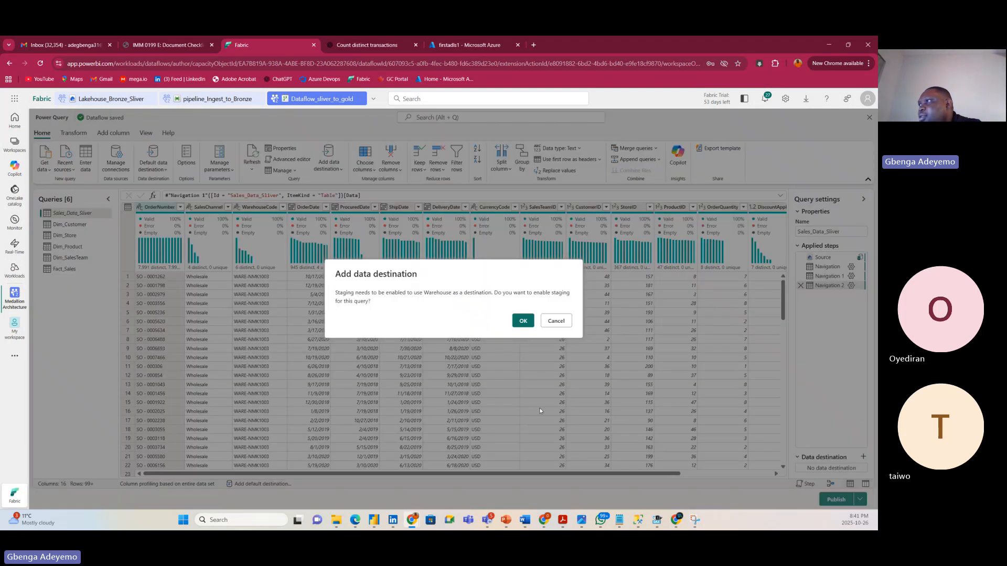
{"action": "left_click", "coordinate": [523, 322]}
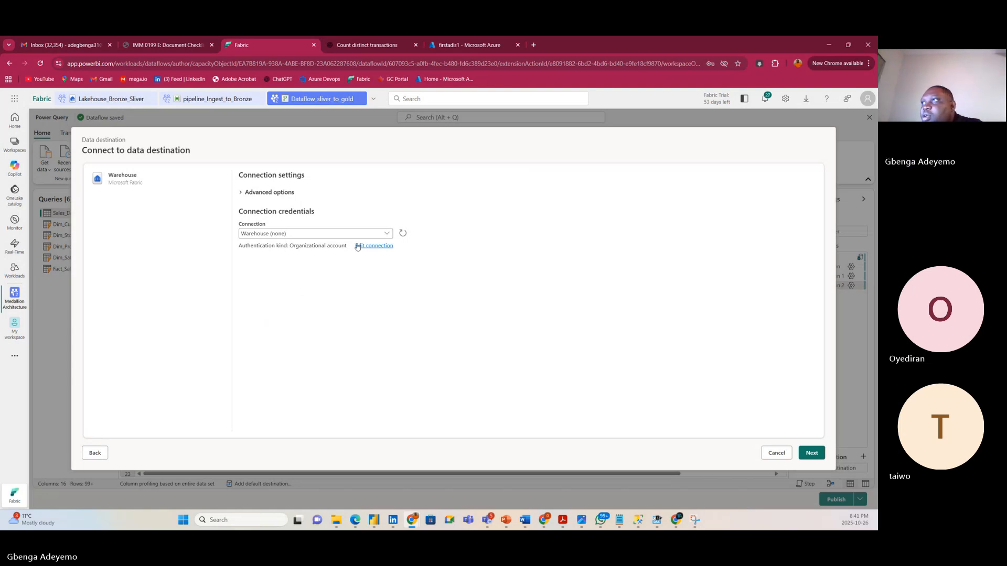
{"action": "left_click", "coordinate": [808, 454]}
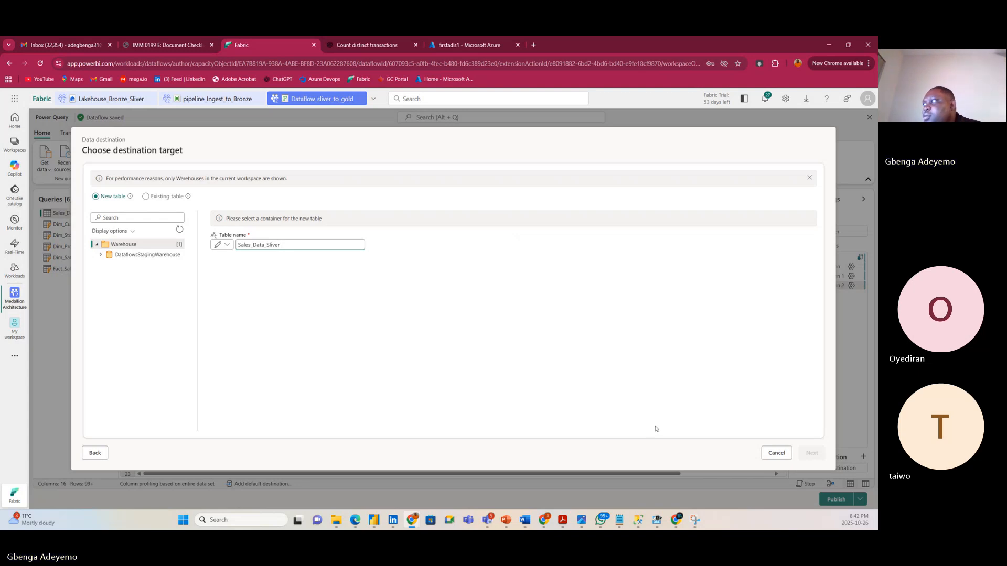
{"action": "left_click", "coordinate": [776, 453]}
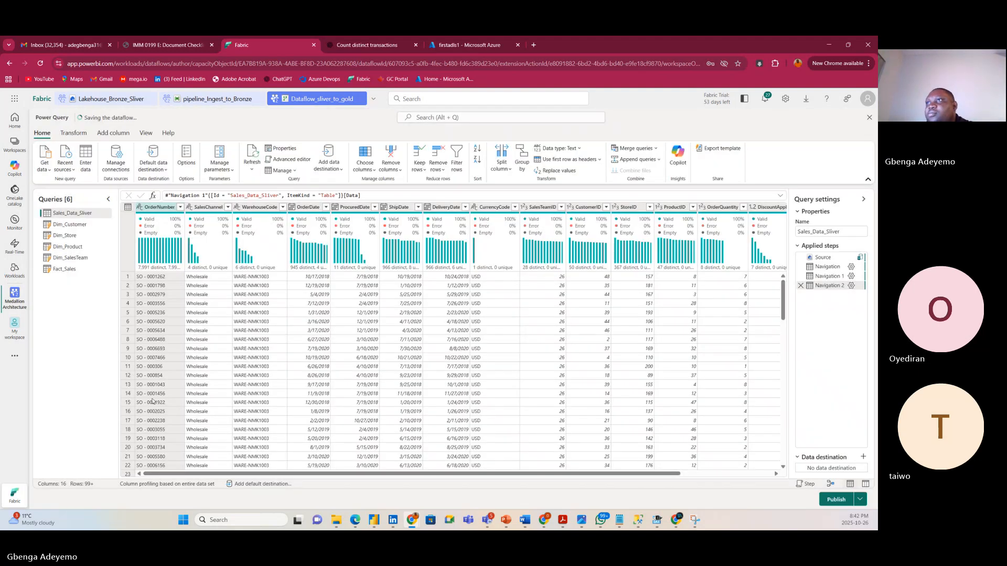
Show Sales_Data_Sliver, inspect its context menu without changes, then bring up the tab menu.
{"action": "right_click", "coordinate": [68, 215]}
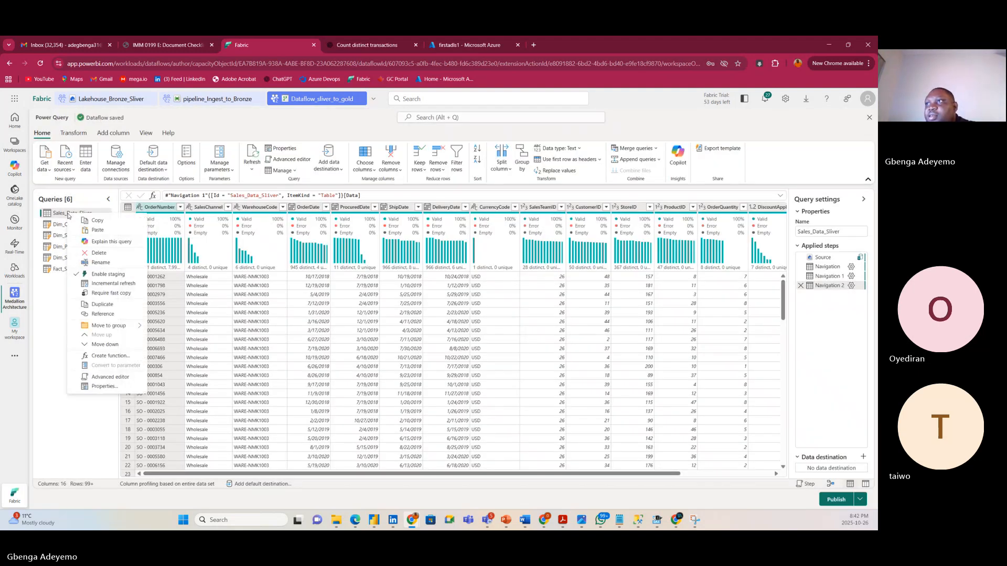
{"action": "left_click", "coordinate": [76, 341]}
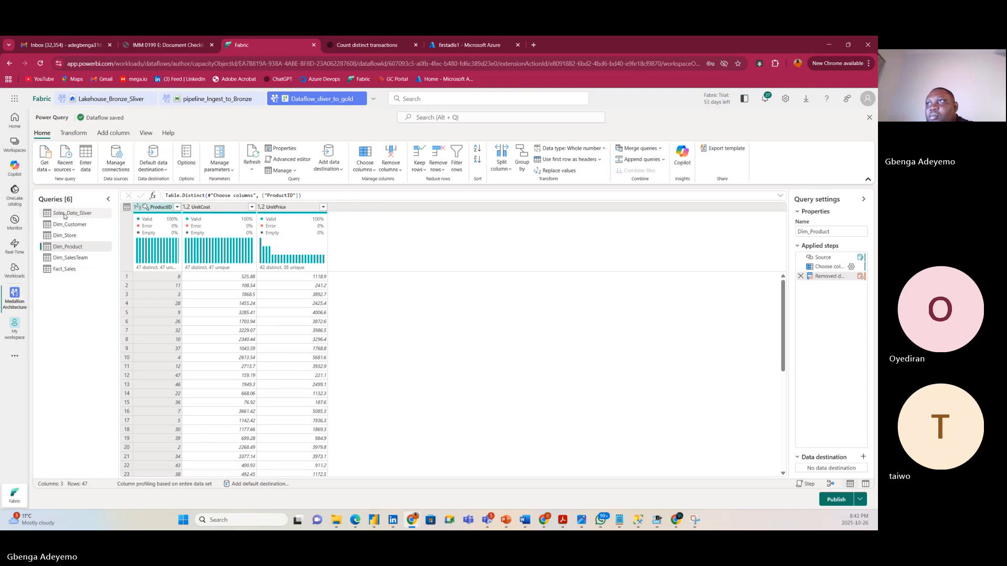
{"action": "right_click", "coordinate": [65, 215]}
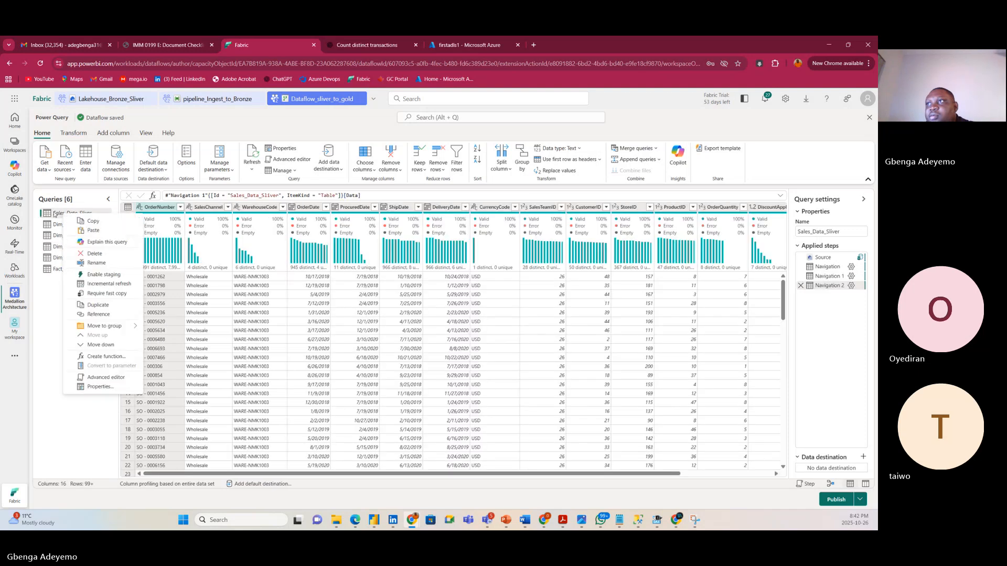
{"action": "left_click", "coordinate": [62, 212]}
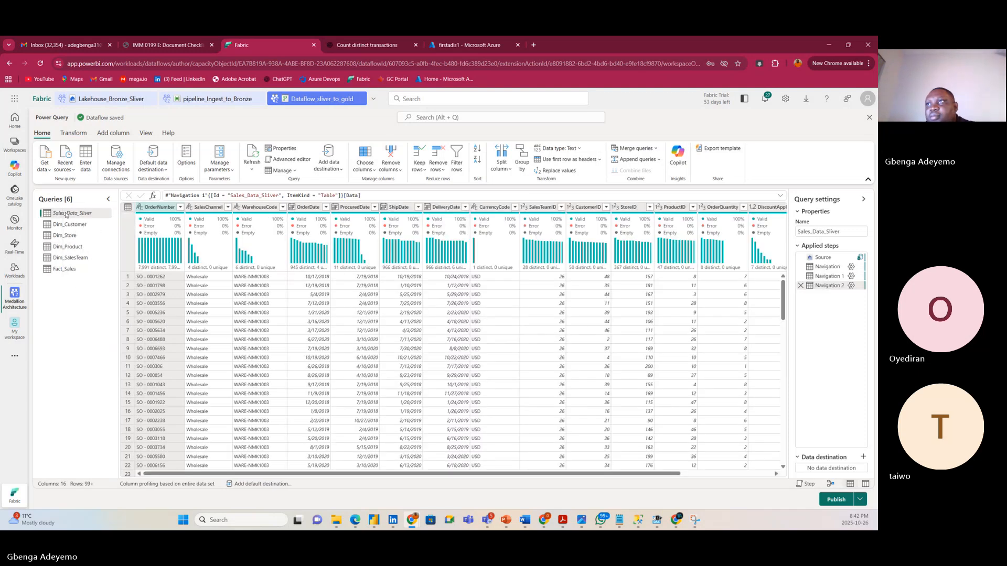
{"action": "right_click", "coordinate": [65, 214]}
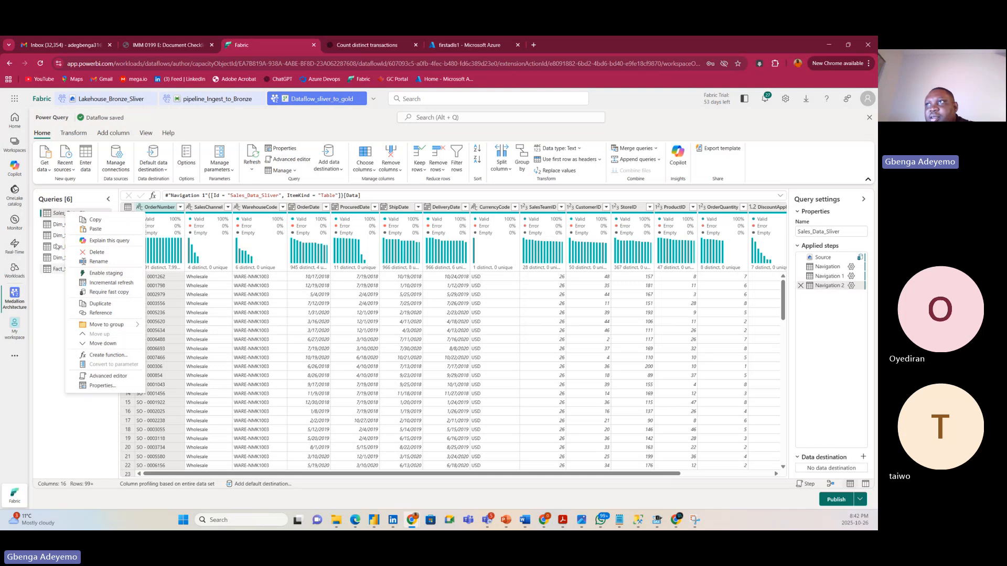
{"action": "left_click", "coordinate": [45, 353]}
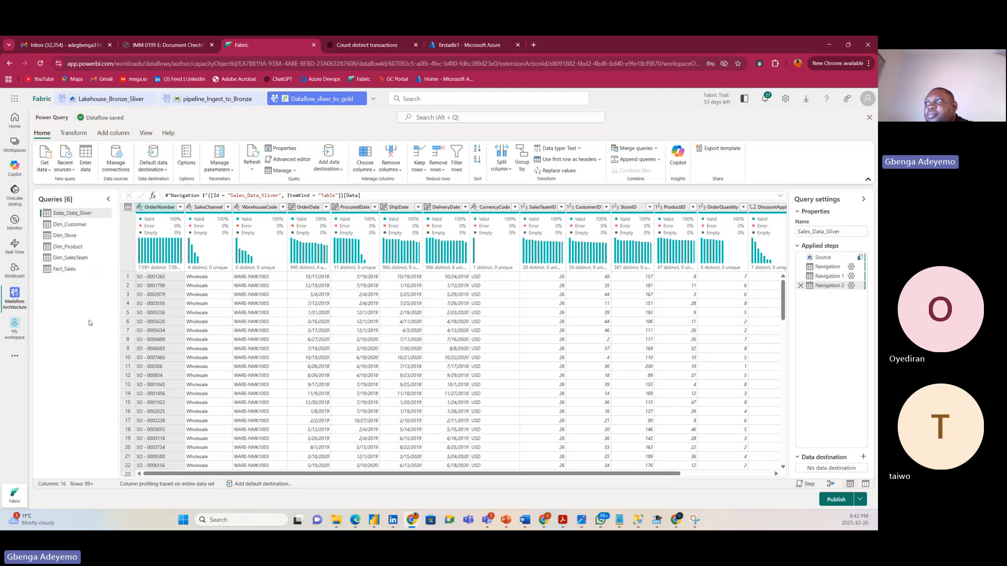
{"action": "right_click", "coordinate": [267, 45]}
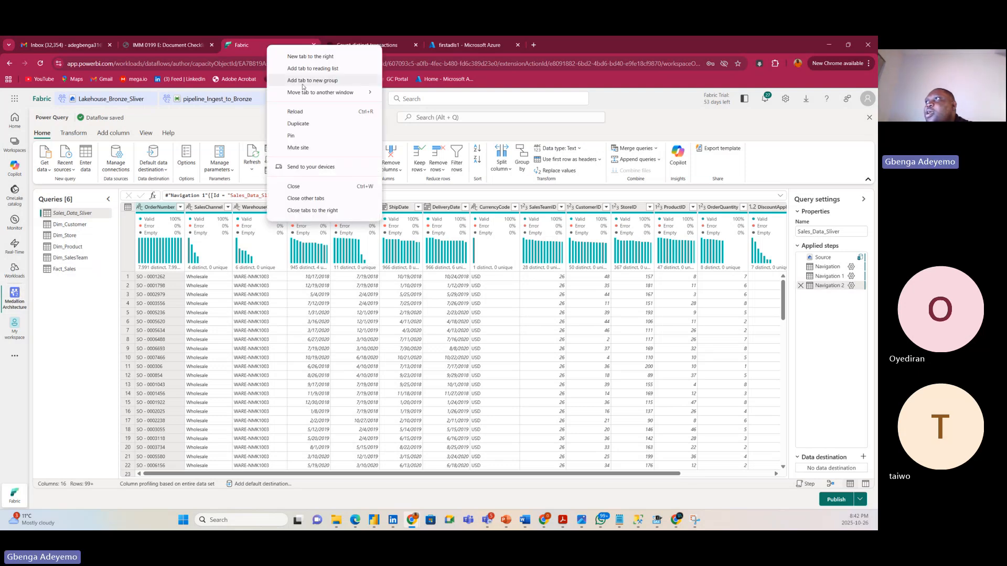
Duplicate the Fabric dataflow tab, dismiss the close-dataflow warnings, and start a blank tab.
{"action": "left_click", "coordinate": [298, 123]}
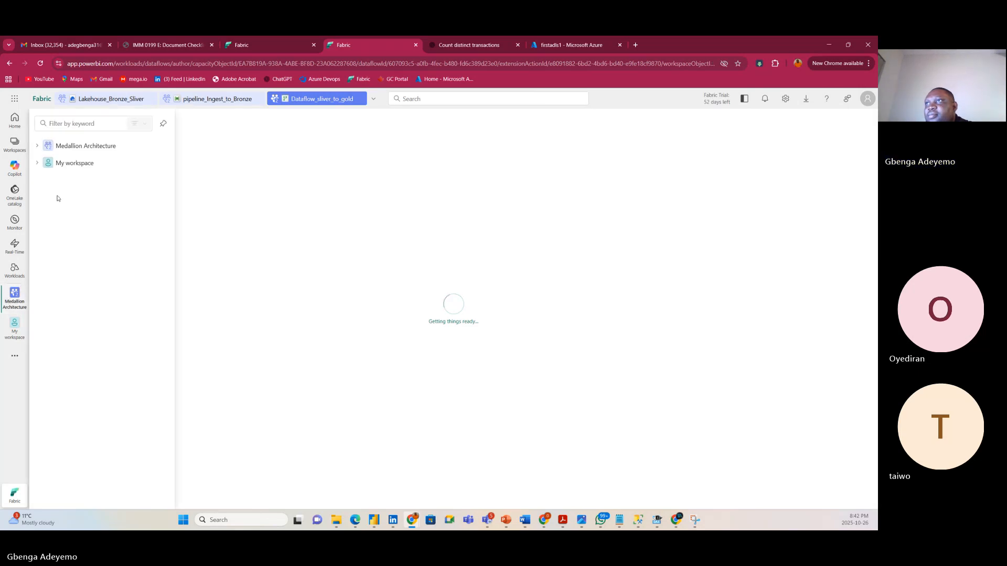
{"action": "left_click", "coordinate": [74, 148]}
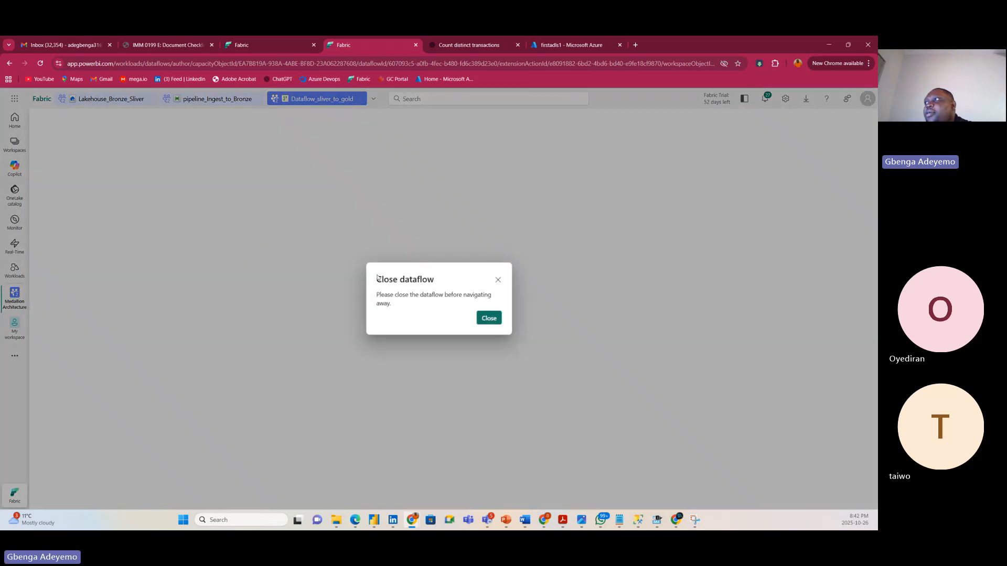
{"action": "left_click", "coordinate": [488, 318]}
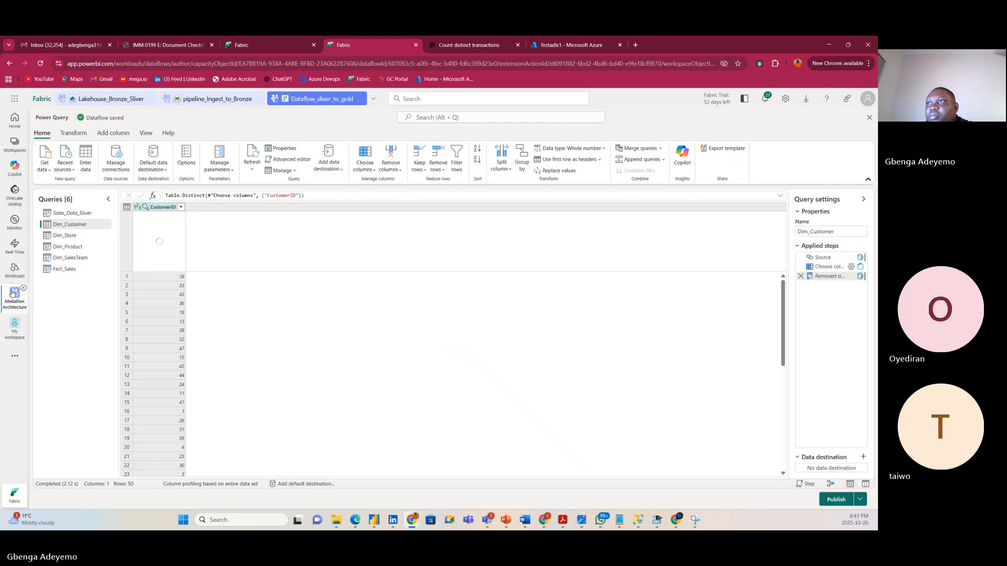
{"action": "right_click", "coordinate": [9, 295]}
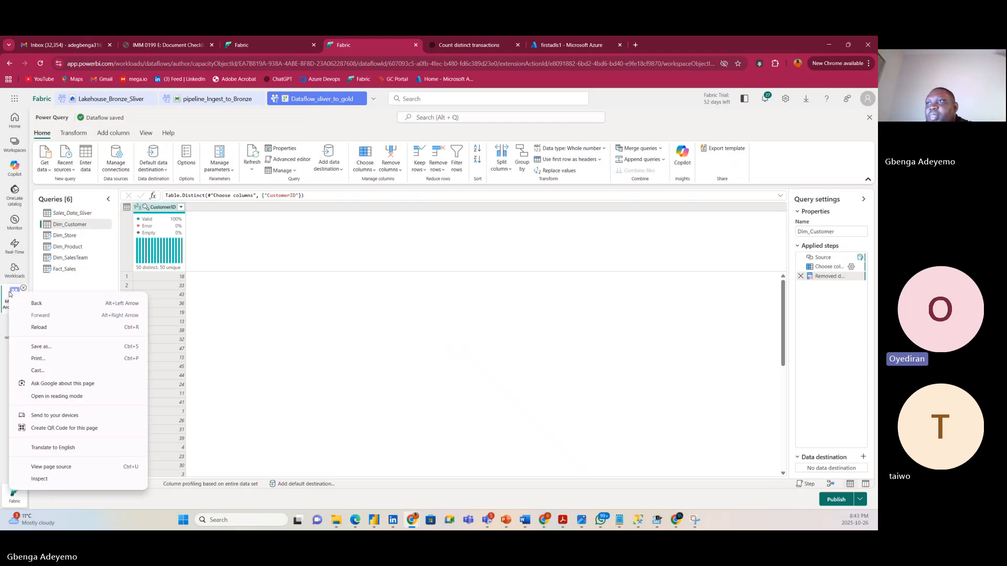
{"action": "left_click", "coordinate": [14, 294]}
{"action": "left_click", "coordinate": [84, 151]}
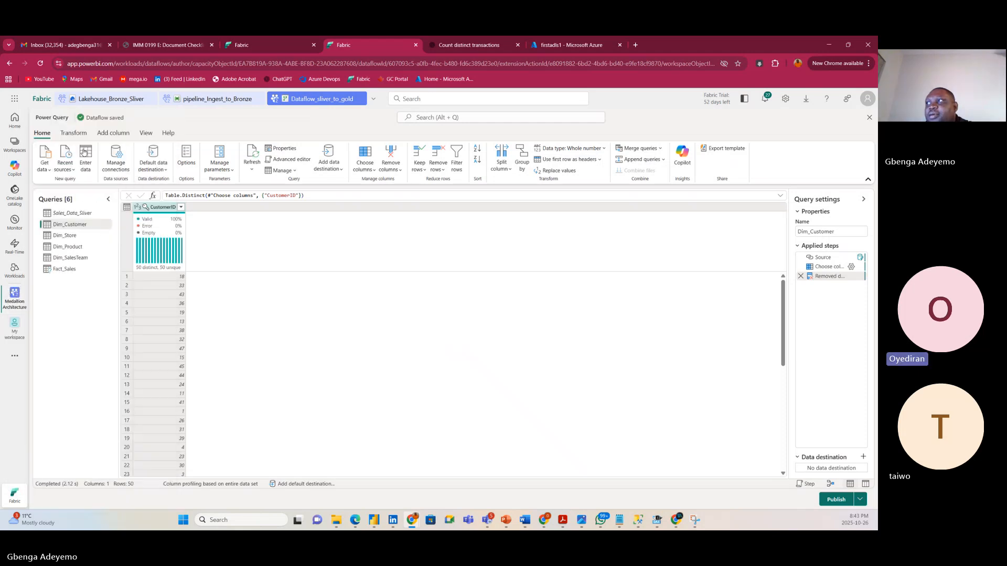
{"action": "left_click", "coordinate": [489, 319]}
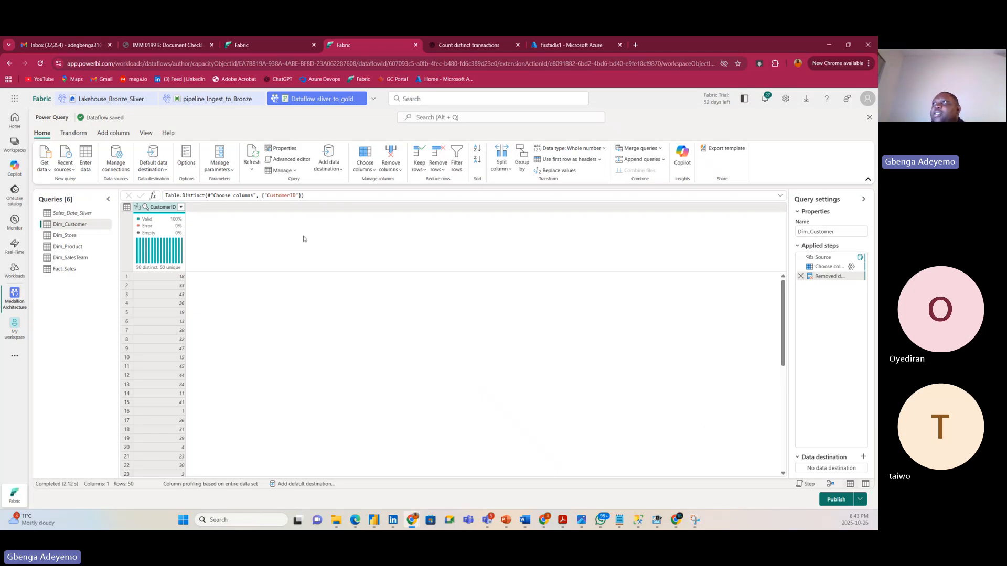
{"action": "left_click", "coordinate": [235, 46]}
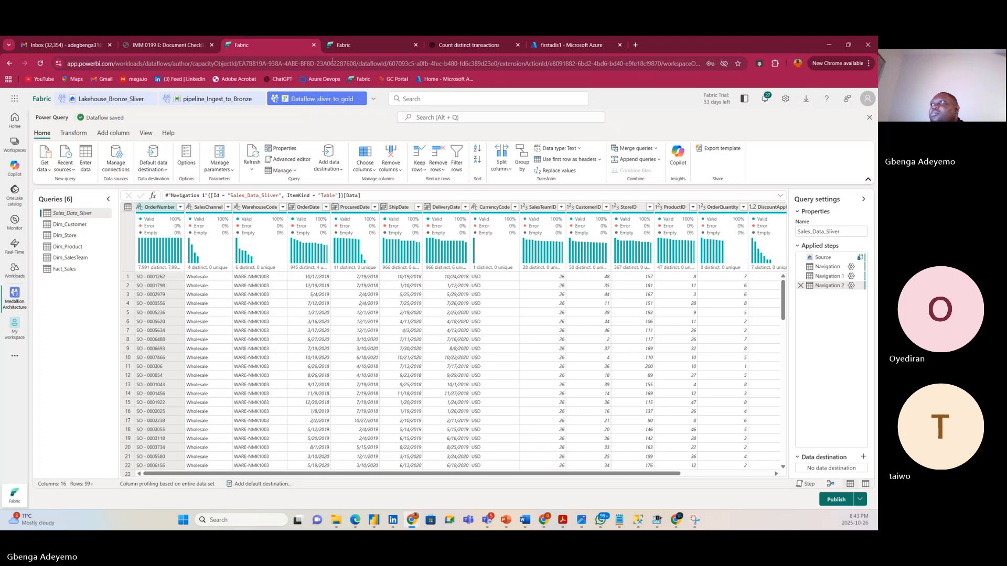
{"action": "left_click", "coordinate": [636, 46]}
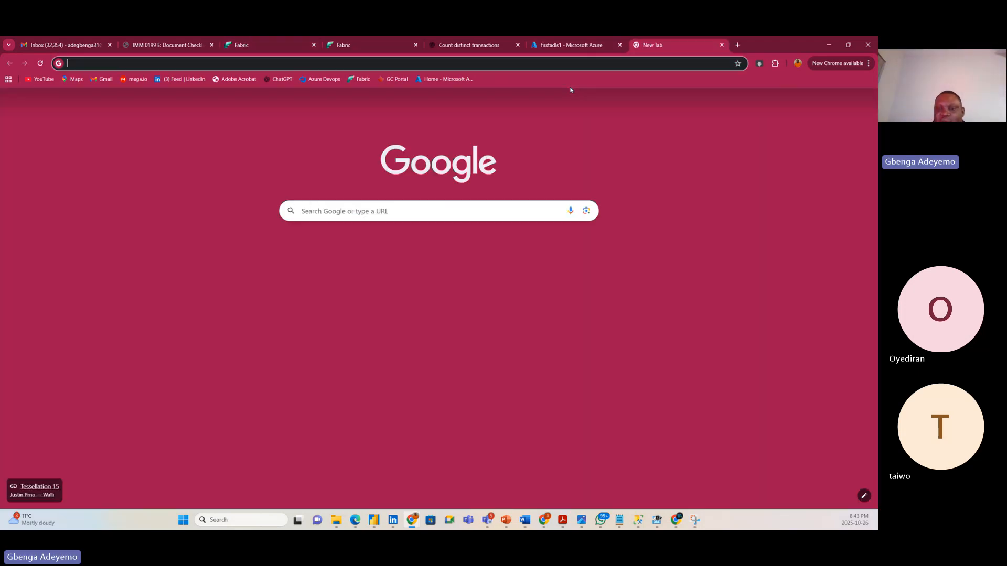
Go to app.powerbi.com, switch to Fabric, and open the Medallion Architecture workspace.
{"action": "type", "text": "app"}
{"action": "key", "text": "Return"}
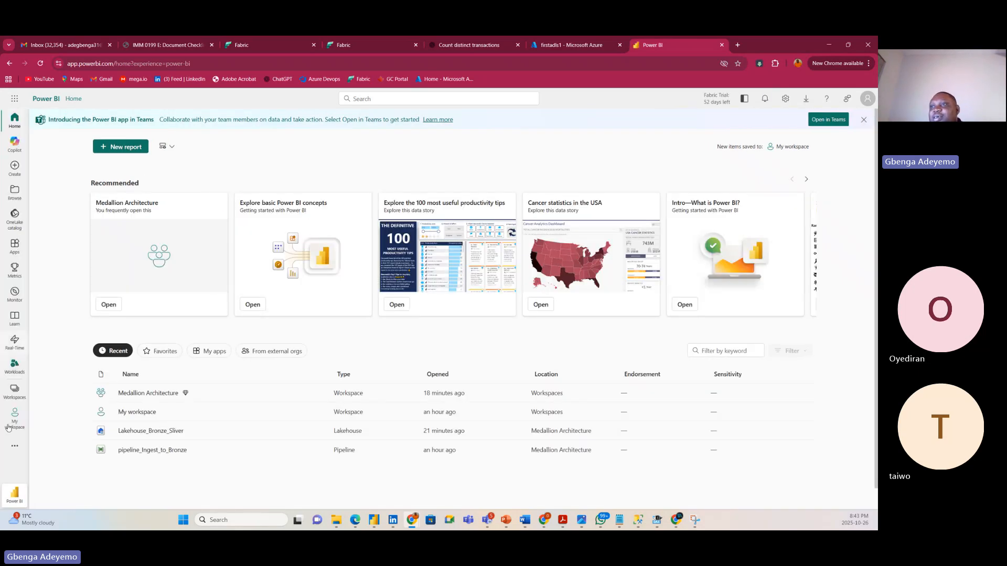
{"action": "left_click", "coordinate": [15, 494]}
{"action": "left_click", "coordinate": [28, 462]}
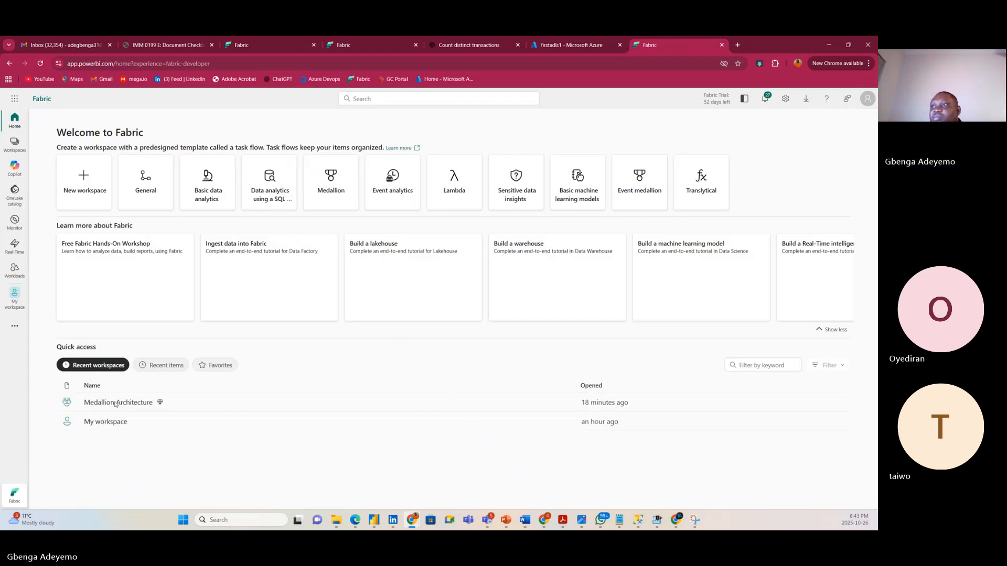
{"action": "left_click", "coordinate": [115, 403]}
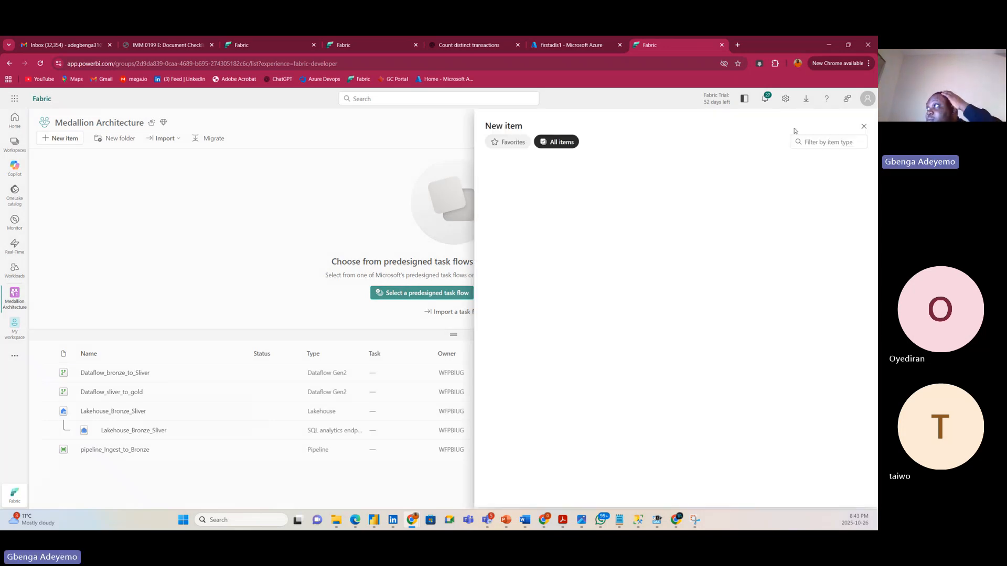
Filter new item types by 'ware' and choose Warehouse.
{"action": "left_click", "coordinate": [815, 148]}
{"action": "type", "text": "ware"}
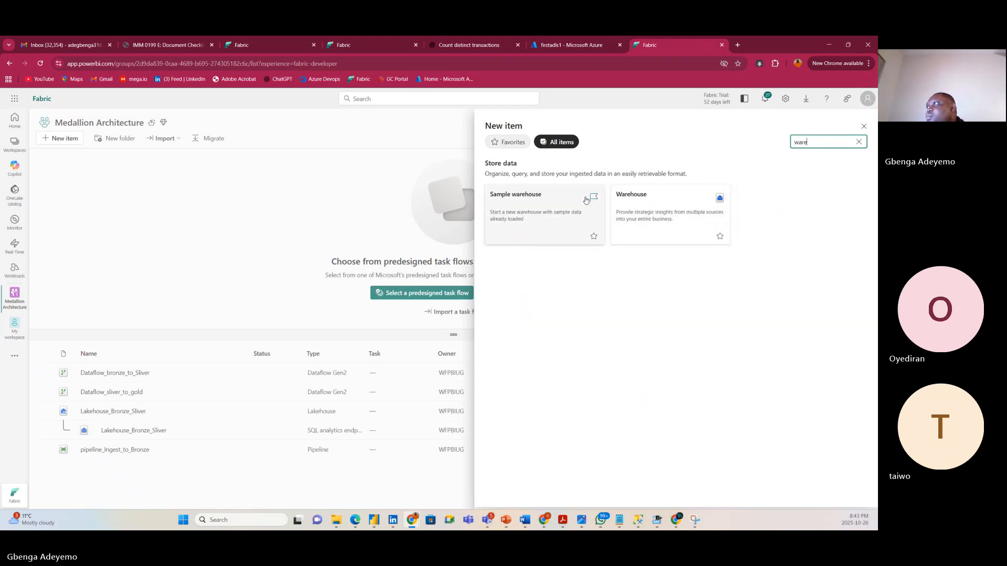
{"action": "left_click", "coordinate": [641, 209]}
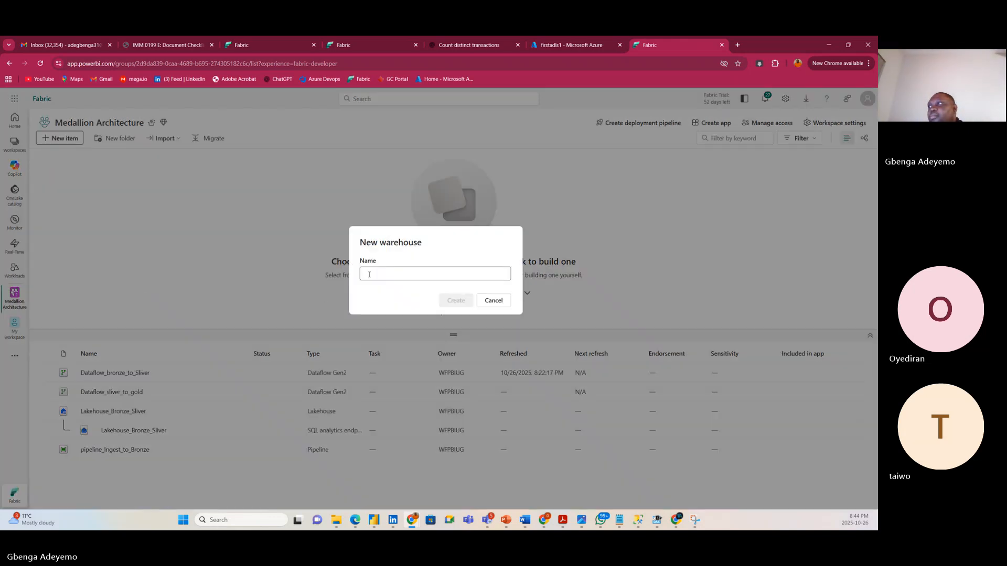
Create a warehouse named Warehouse_gold_Layer and return to the dataflow editor tab.
{"action": "left_click", "coordinate": [375, 274]}
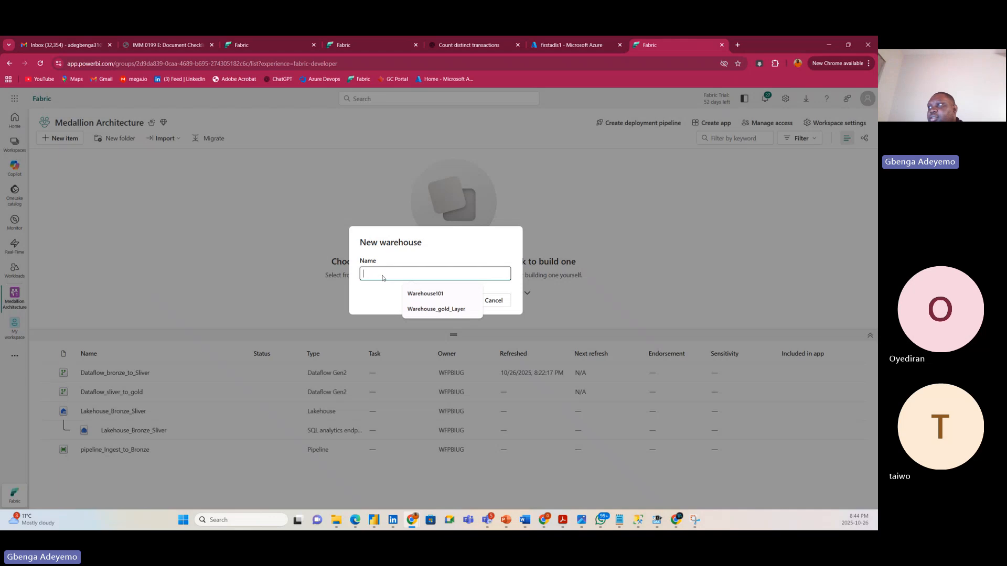
{"action": "left_click", "coordinate": [427, 310]}
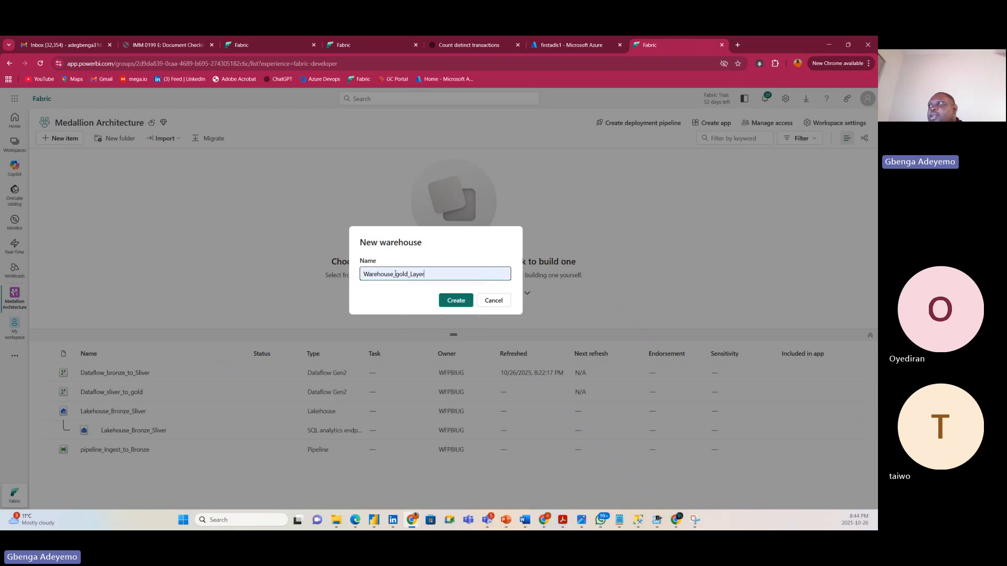
{"action": "left_click", "coordinate": [456, 300]}
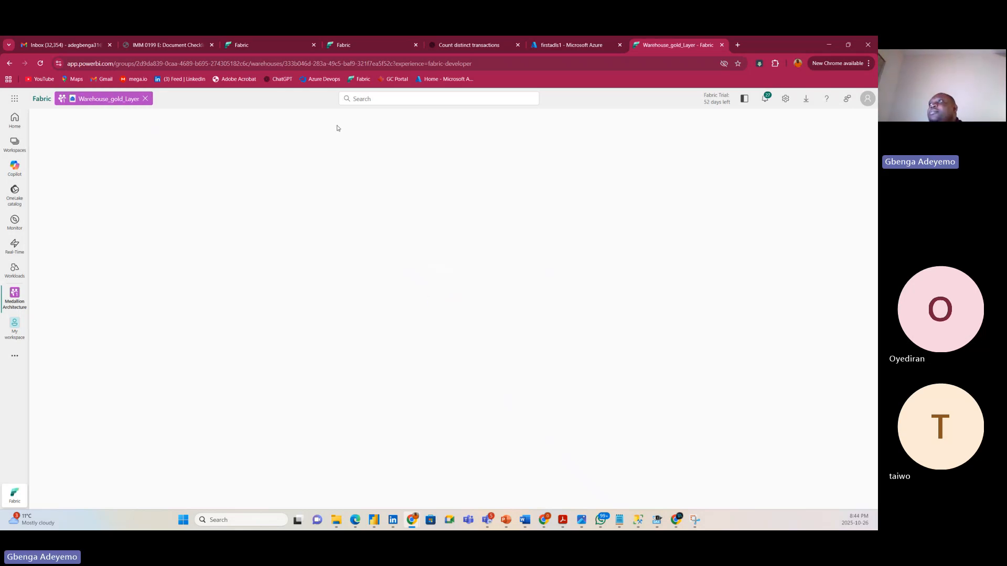
{"action": "left_click", "coordinate": [241, 47]}
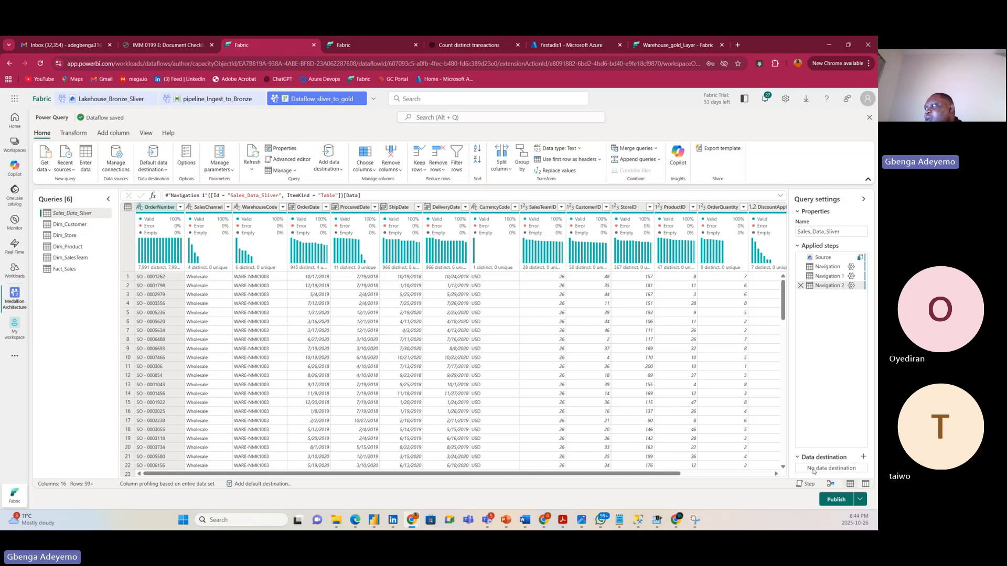
Start a Warehouse destination for the Fact_Sales query and accept enabling staging.
{"action": "left_click", "coordinate": [863, 456]}
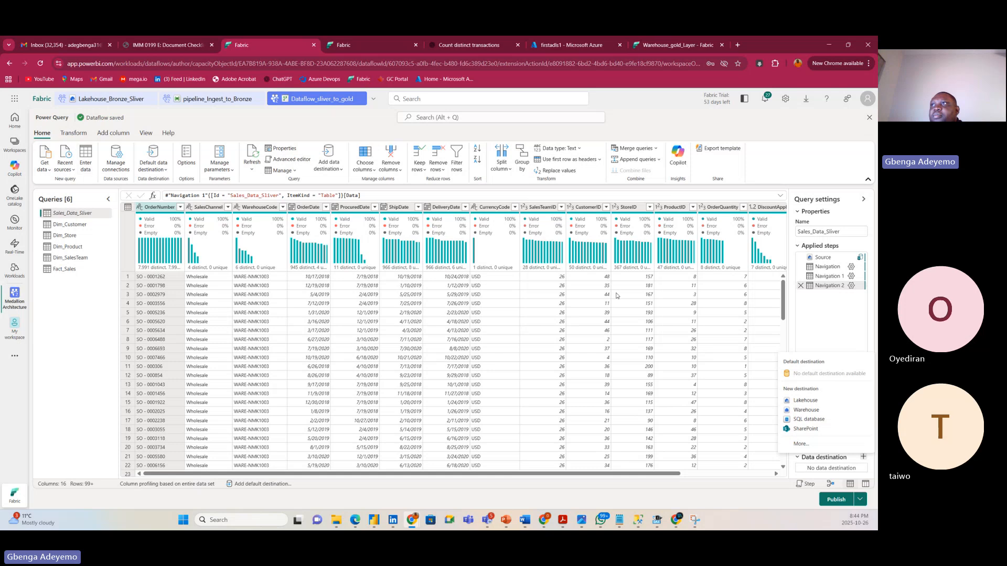
{"action": "left_click", "coordinate": [801, 411]}
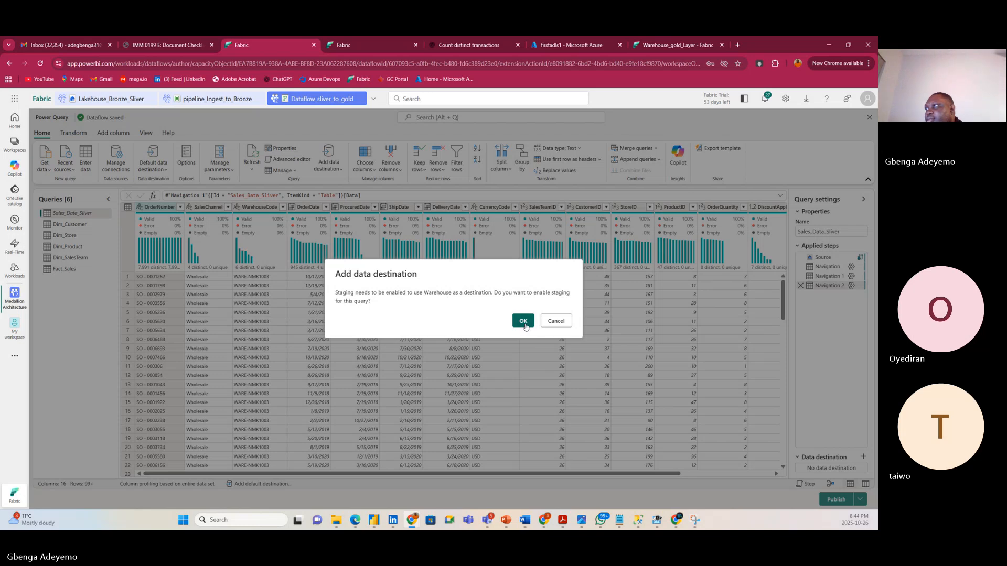
{"action": "left_click", "coordinate": [556, 322]}
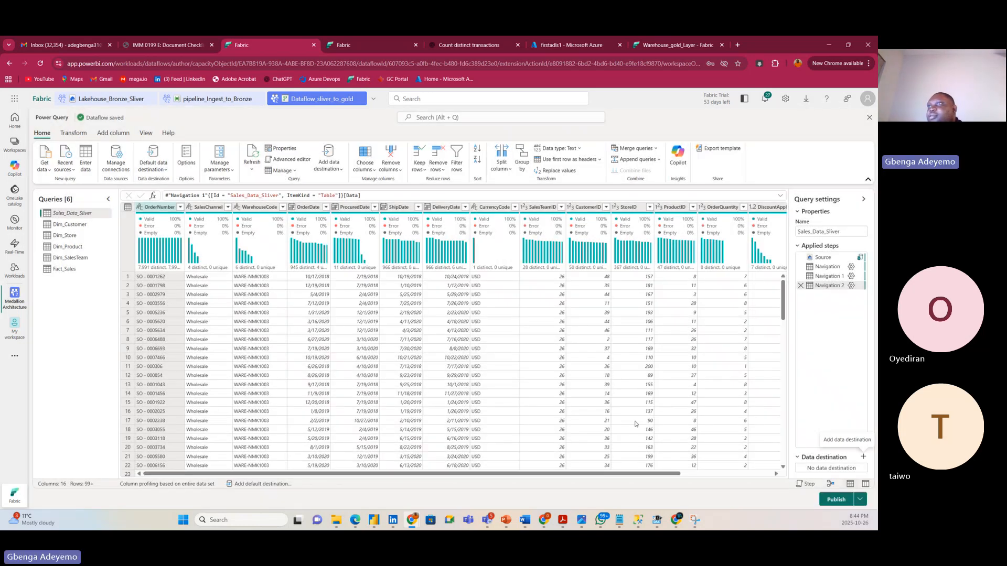
Check the Dim_Customer, Dim_Store and Sales_Data_Sliver query options, then list all destination types for Fact_Sales.
{"action": "left_click", "coordinate": [68, 226]}
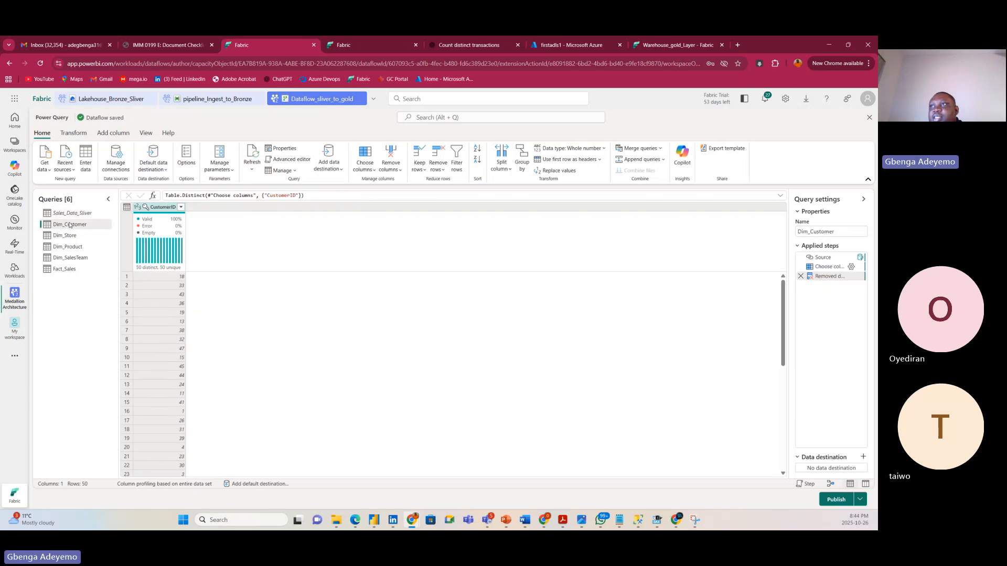
{"action": "right_click", "coordinate": [70, 225]}
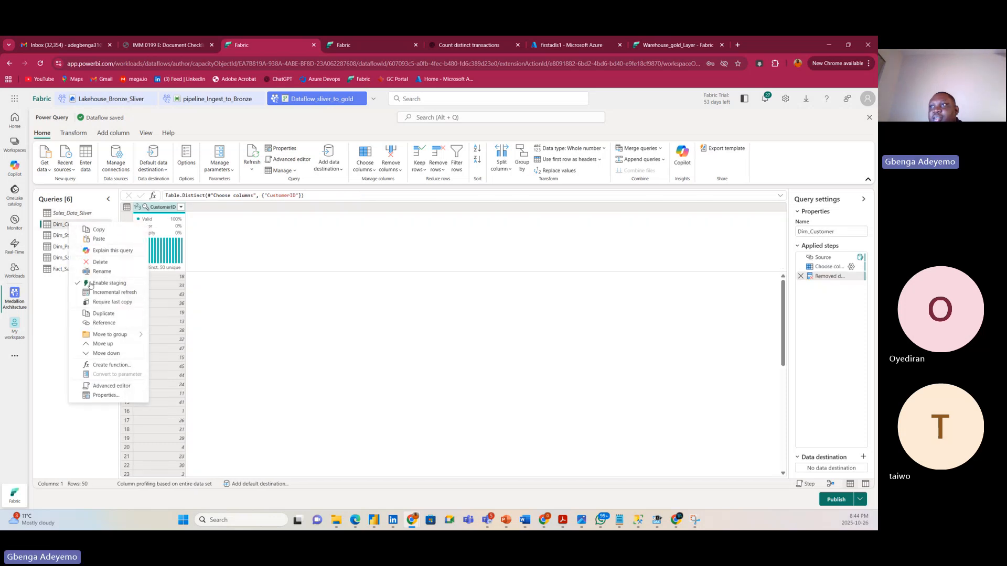
{"action": "left_click", "coordinate": [49, 301]}
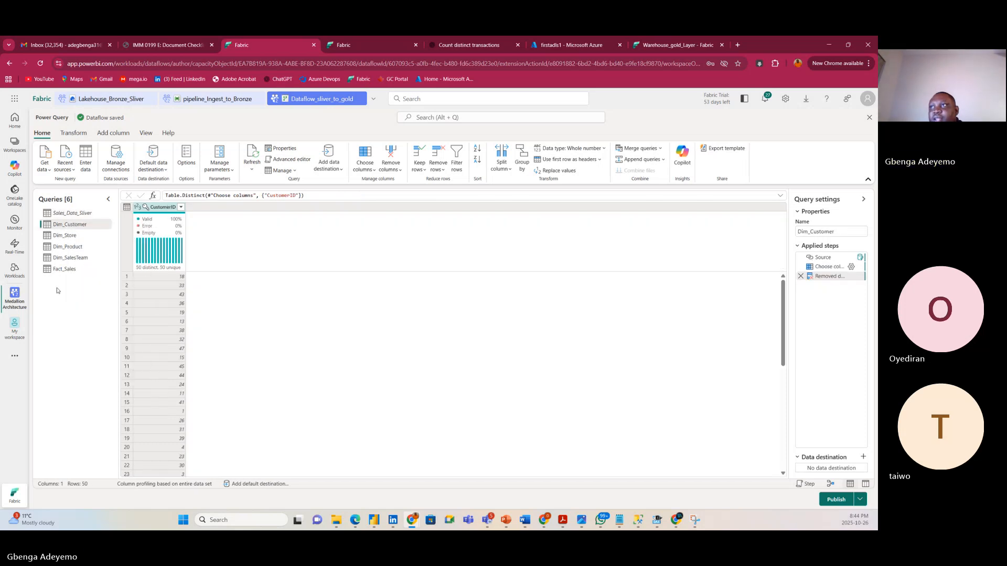
{"action": "left_click", "coordinate": [65, 236]}
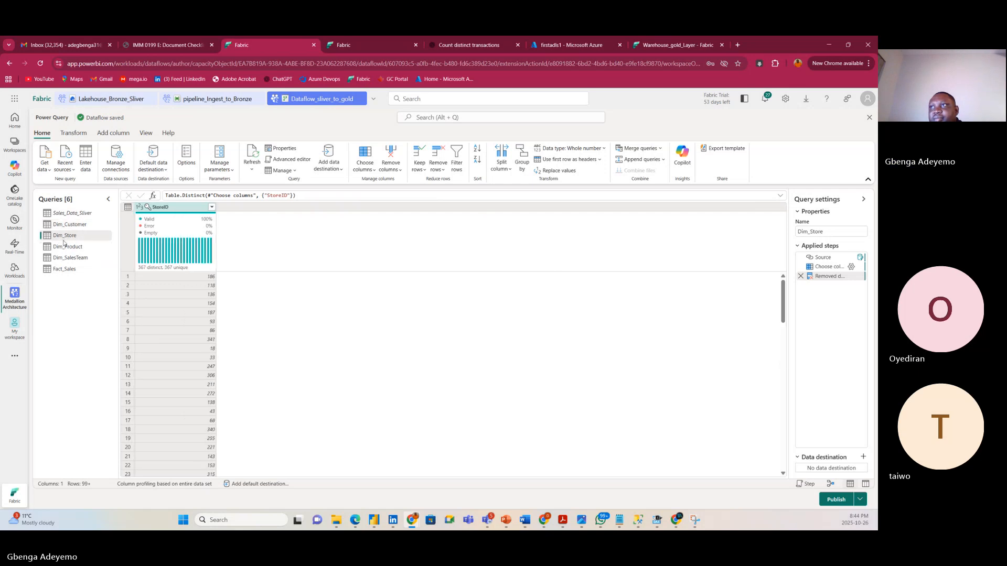
{"action": "right_click", "coordinate": [73, 237]}
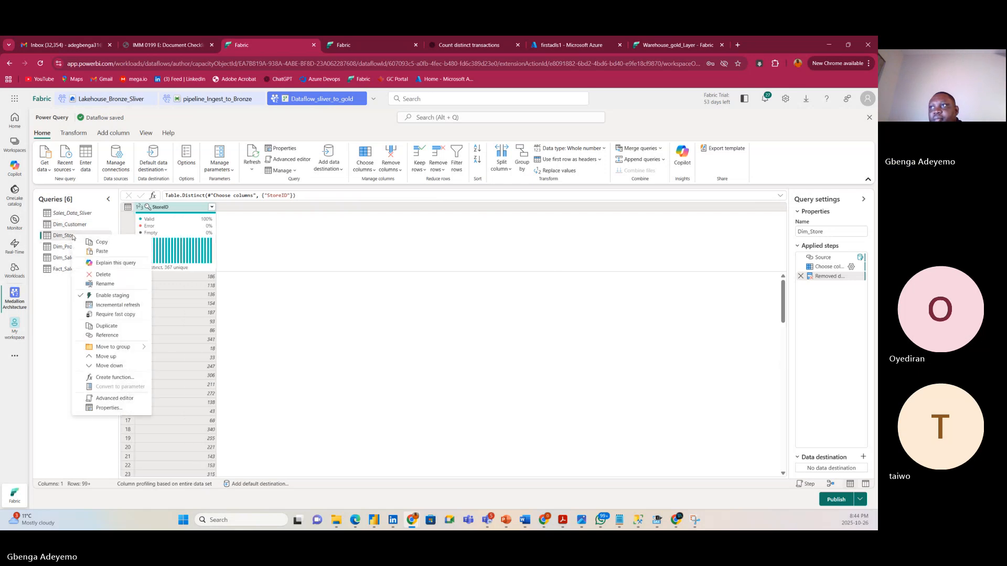
{"action": "left_click", "coordinate": [59, 299]}
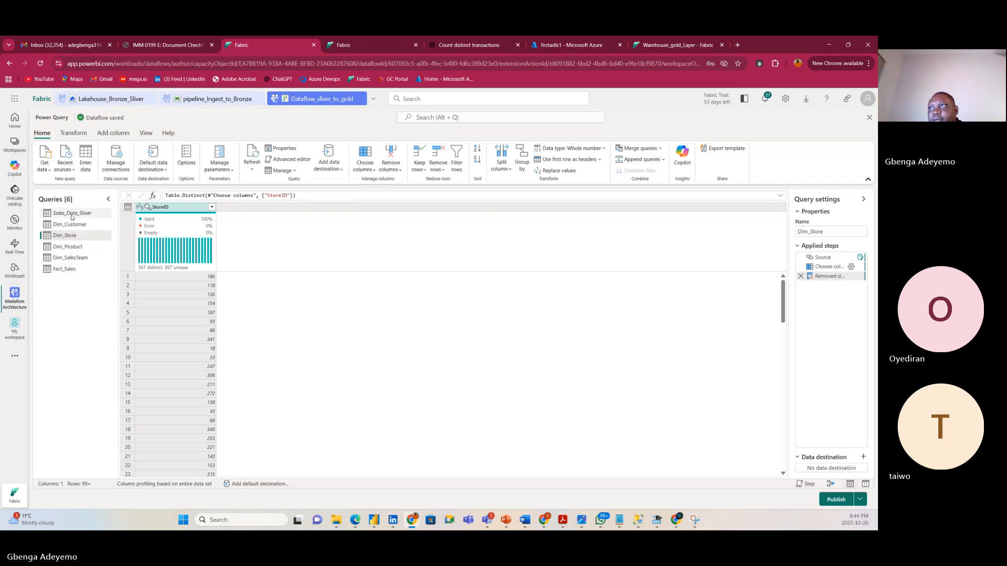
{"action": "right_click", "coordinate": [72, 215]}
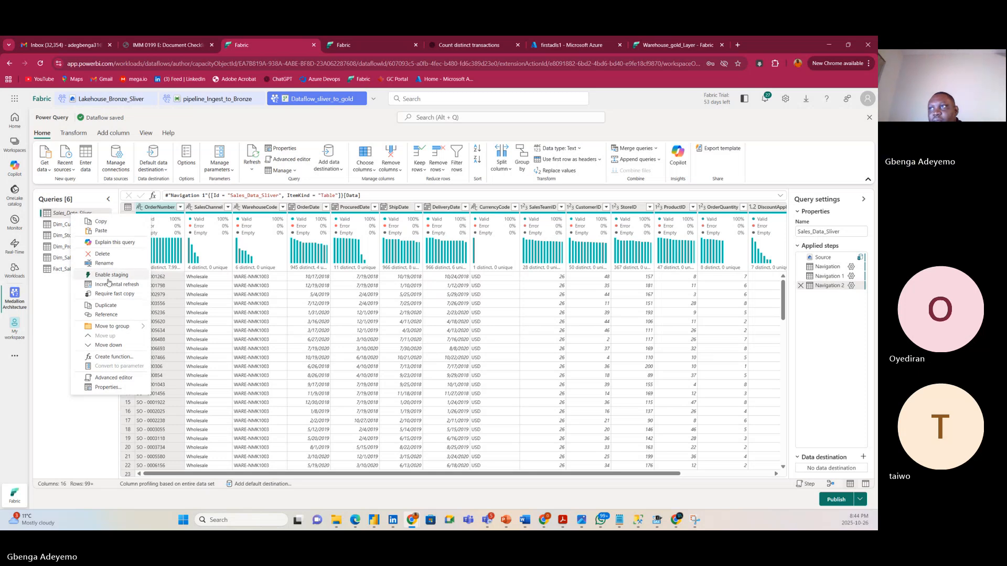
{"action": "left_click", "coordinate": [51, 340]}
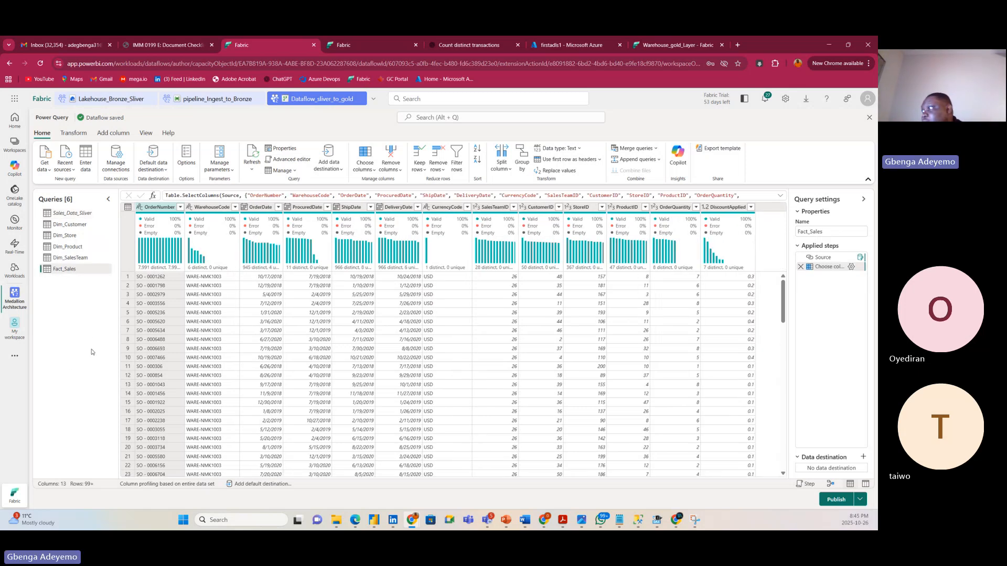
{"action": "left_click", "coordinate": [863, 457]}
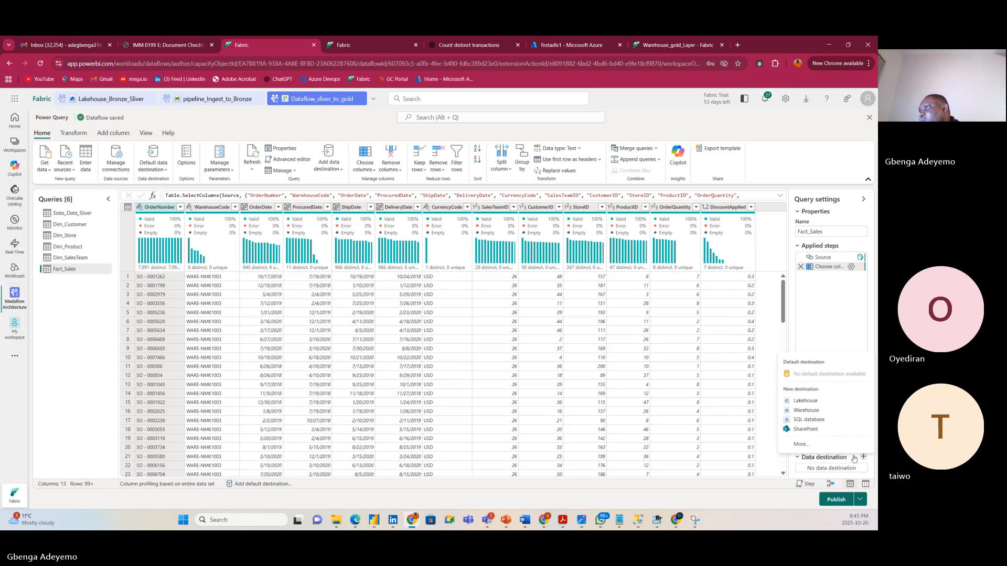
{"action": "left_click", "coordinate": [800, 443]}
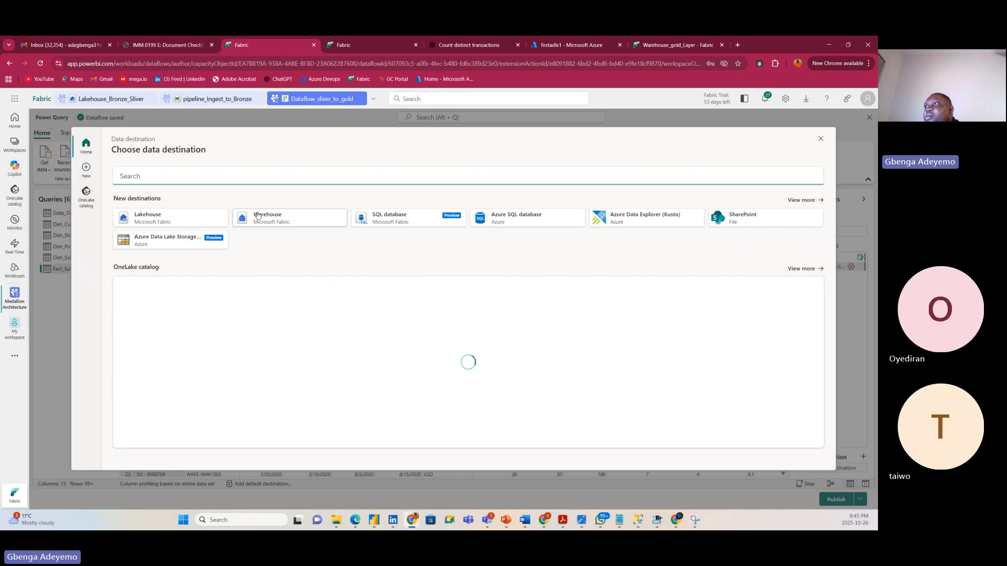
Target a new Fact_Sales table in Warehouse_gold_Layer and save the Replace, fixed-schema column mapping.
{"action": "left_click", "coordinate": [267, 219]}
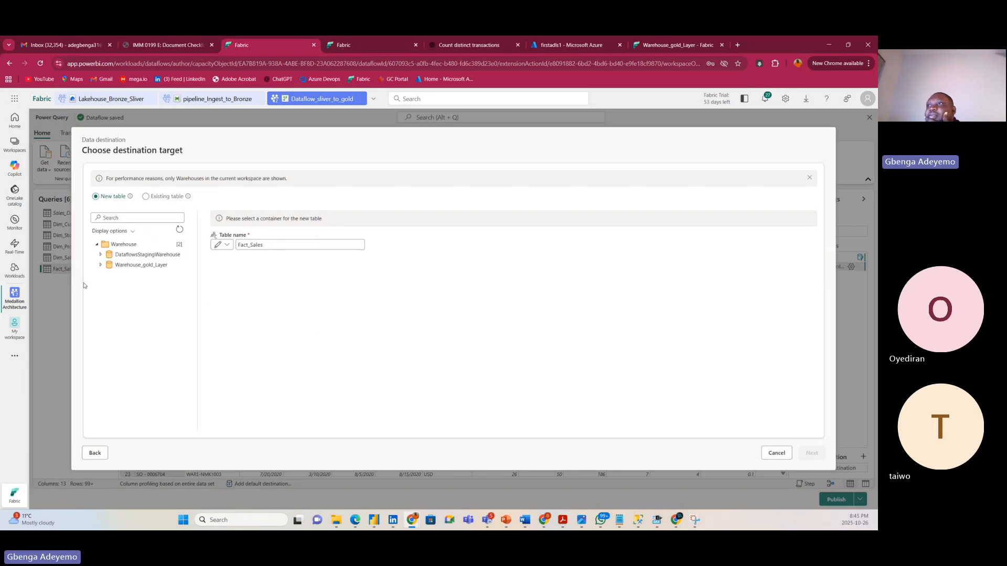
{"action": "left_click", "coordinate": [142, 266]}
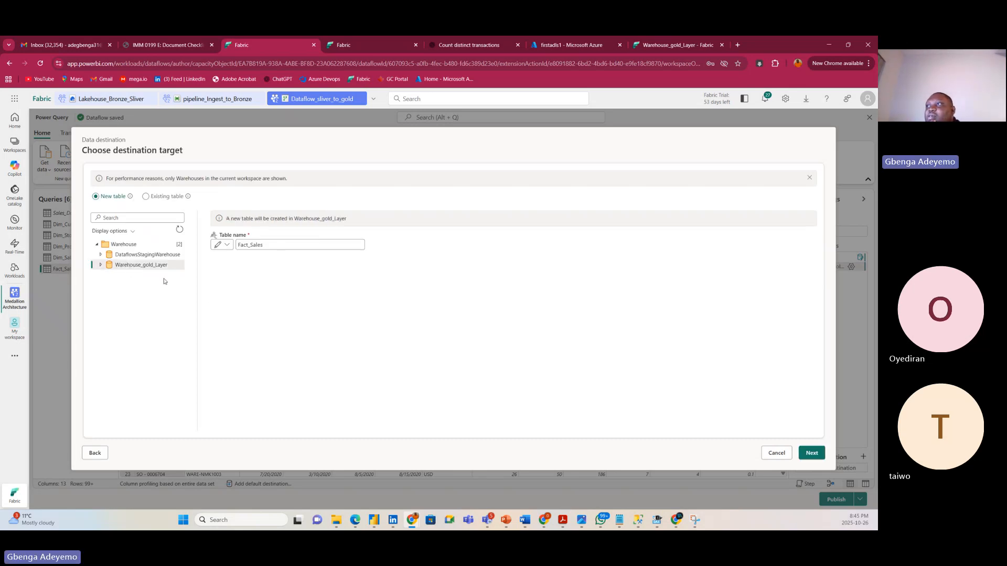
{"action": "left_click", "coordinate": [813, 454]}
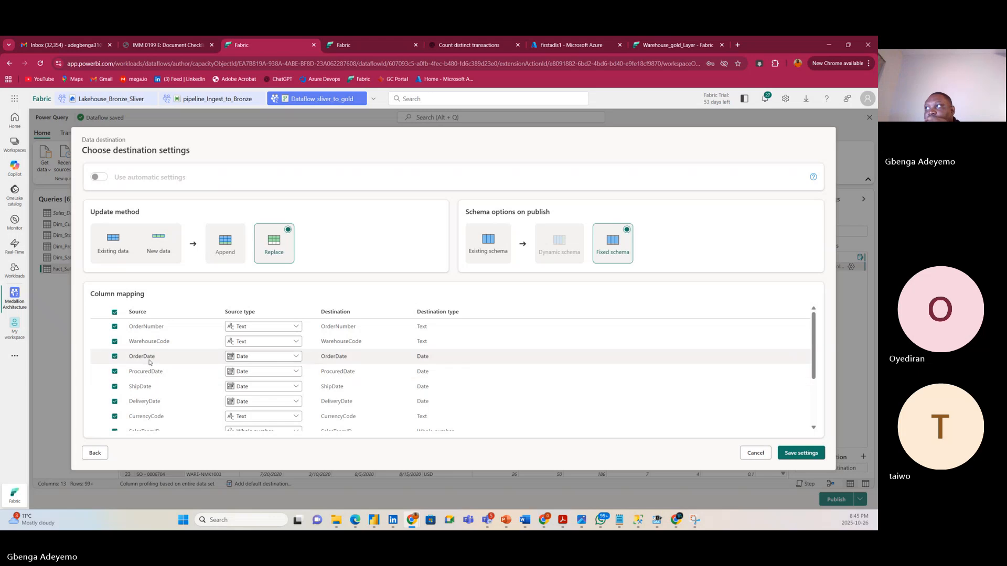
{"action": "scroll", "coordinate": [158, 367], "scroll_direction": "down", "scroll_amount": 3}
{"action": "scroll", "coordinate": [178, 375], "scroll_direction": "up", "scroll_amount": 3}
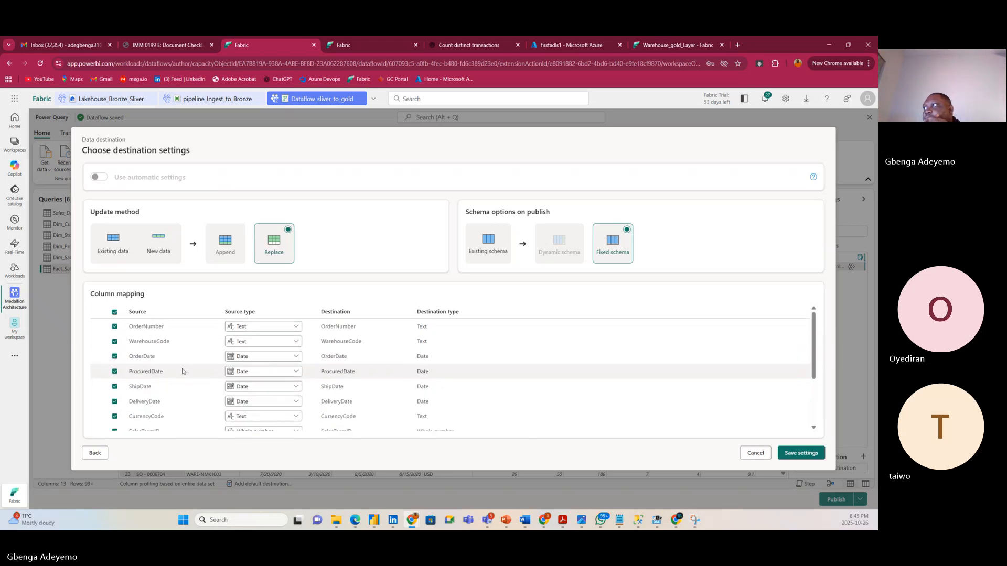
{"action": "scroll", "coordinate": [186, 367], "scroll_direction": "down", "scroll_amount": 3}
{"action": "scroll", "coordinate": [184, 363], "scroll_direction": "up", "scroll_amount": 3}
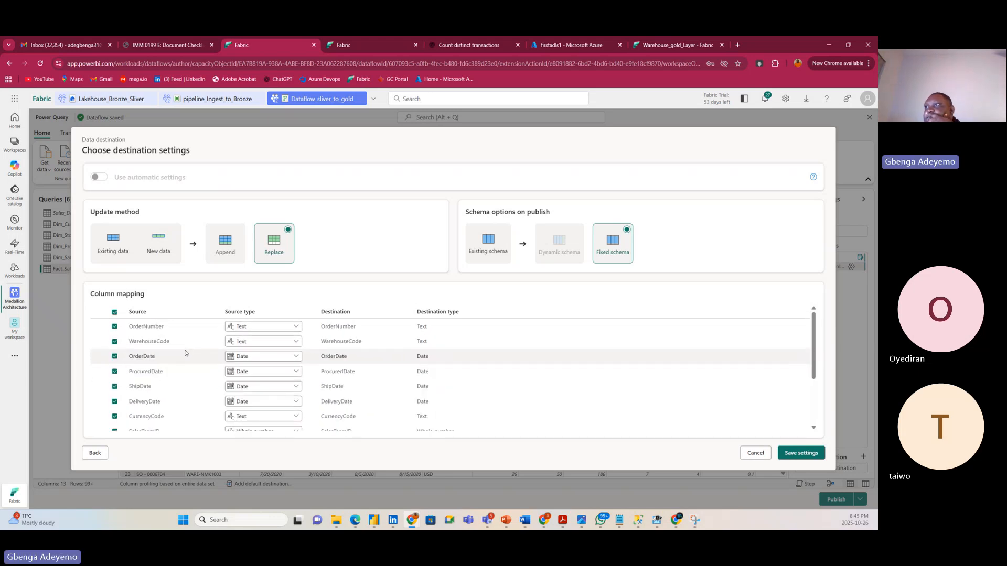
{"action": "scroll", "coordinate": [561, 378], "scroll_direction": "down", "scroll_amount": 3}
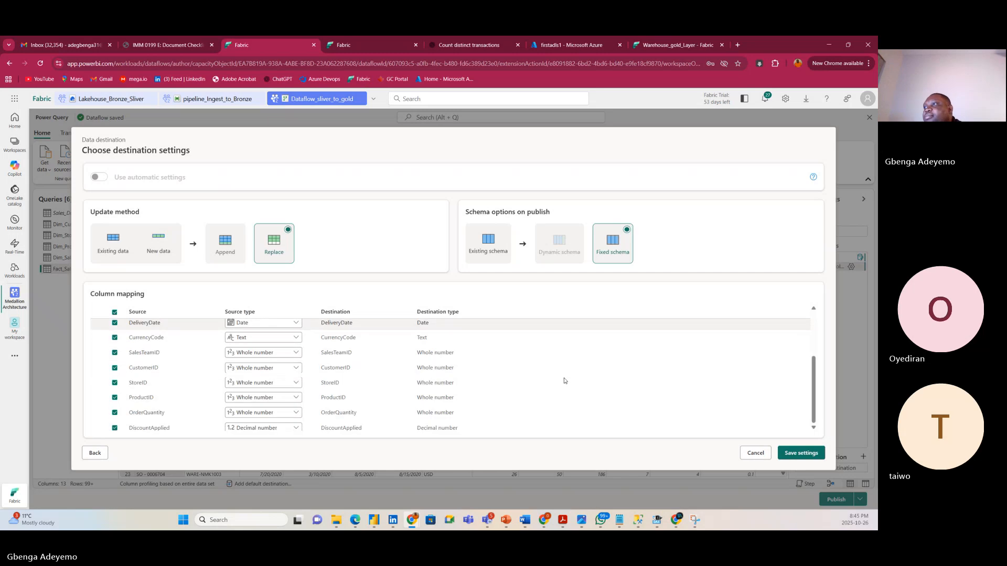
{"action": "scroll", "coordinate": [451, 375], "scroll_direction": "up", "scroll_amount": 1}
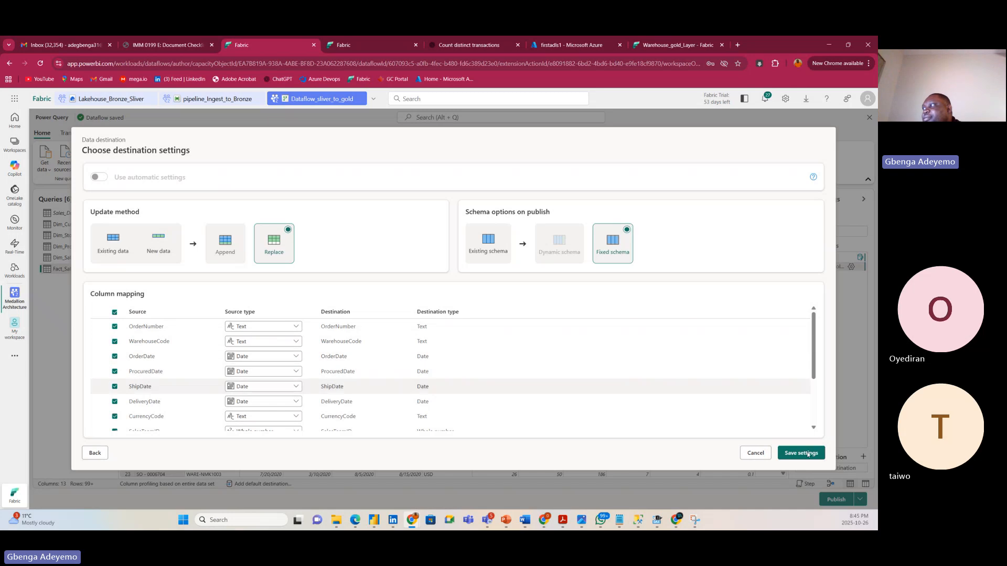
{"action": "scroll", "coordinate": [809, 401], "scroll_direction": "down", "scroll_amount": 3}
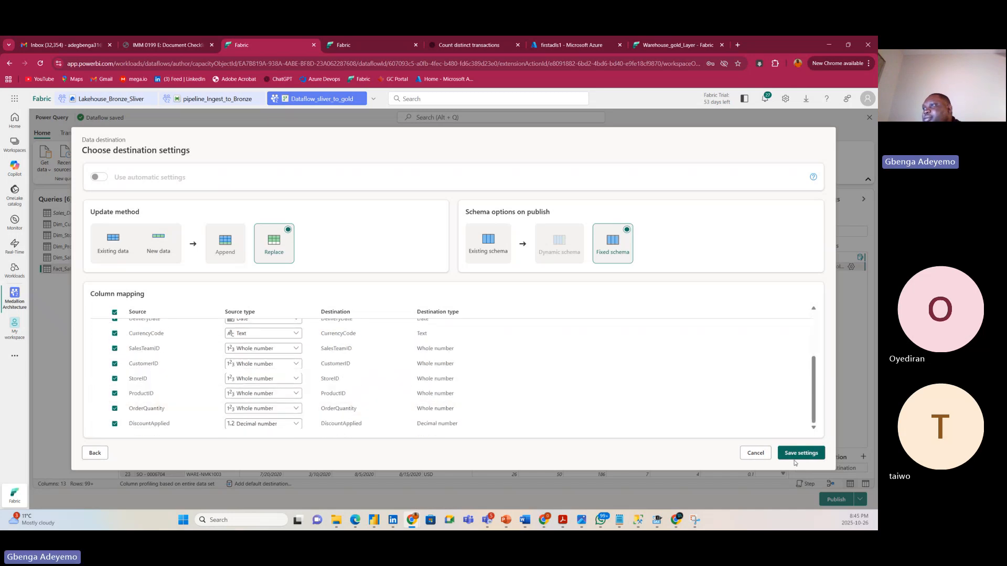
{"action": "left_click", "coordinate": [797, 454]}
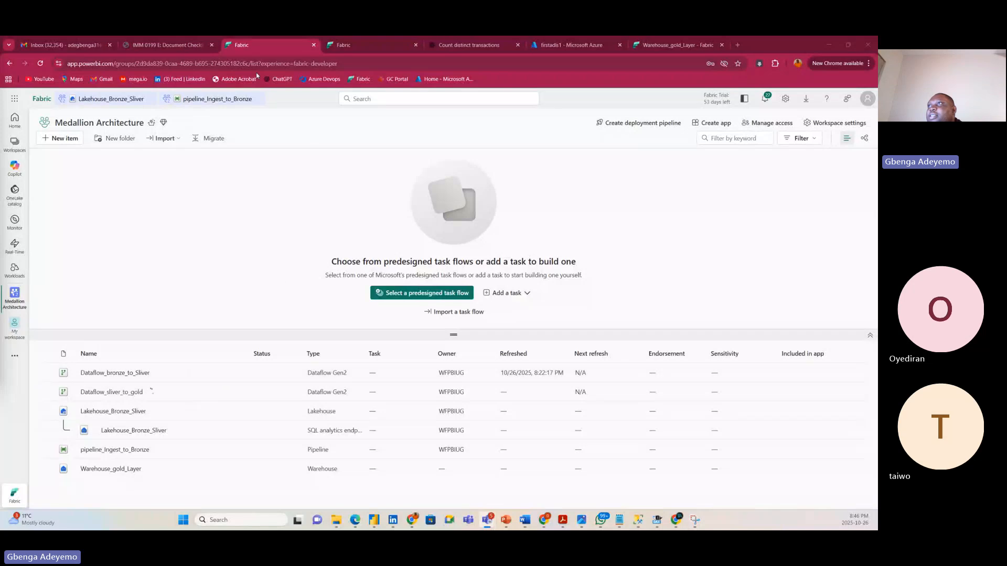
Switch to the Warehouse_gold_Layer tab to view its Build a warehouse start page.
{"action": "left_click", "coordinate": [674, 45]}
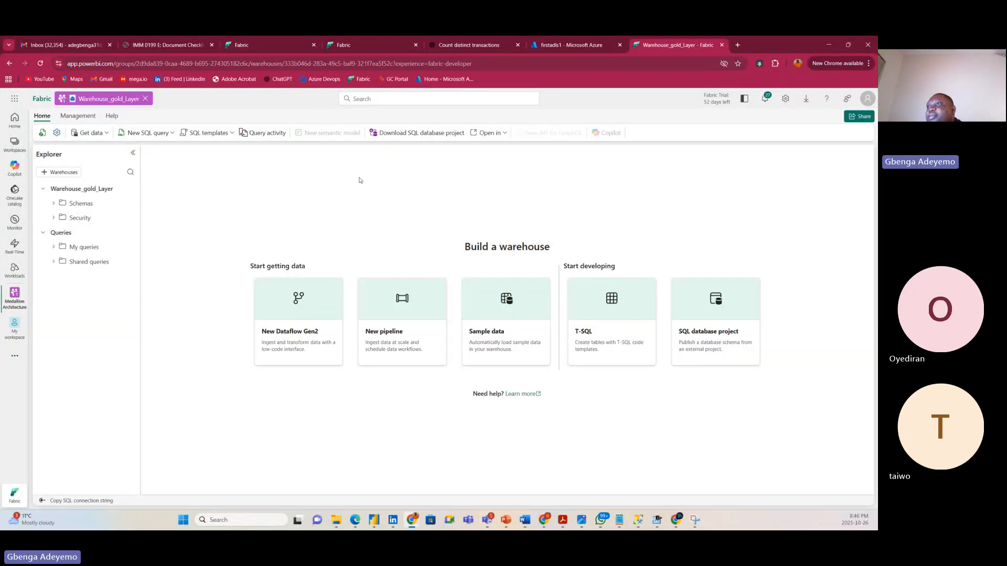
Refresh the warehouse Explorer, then check the dataflow editor and Medallion Architecture workspace tabs.
{"action": "left_click", "coordinate": [42, 132]}
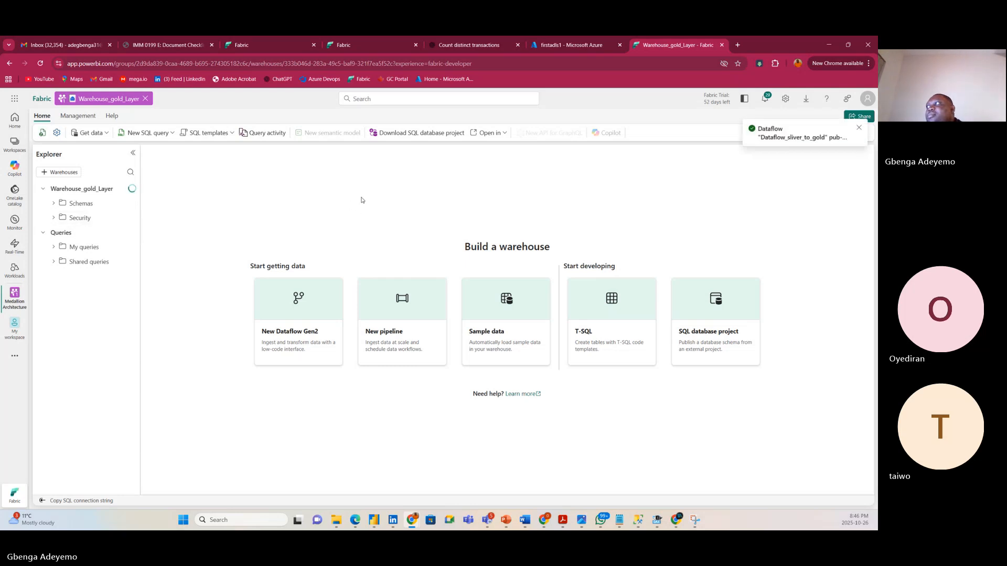
{"action": "left_click", "coordinate": [367, 44]}
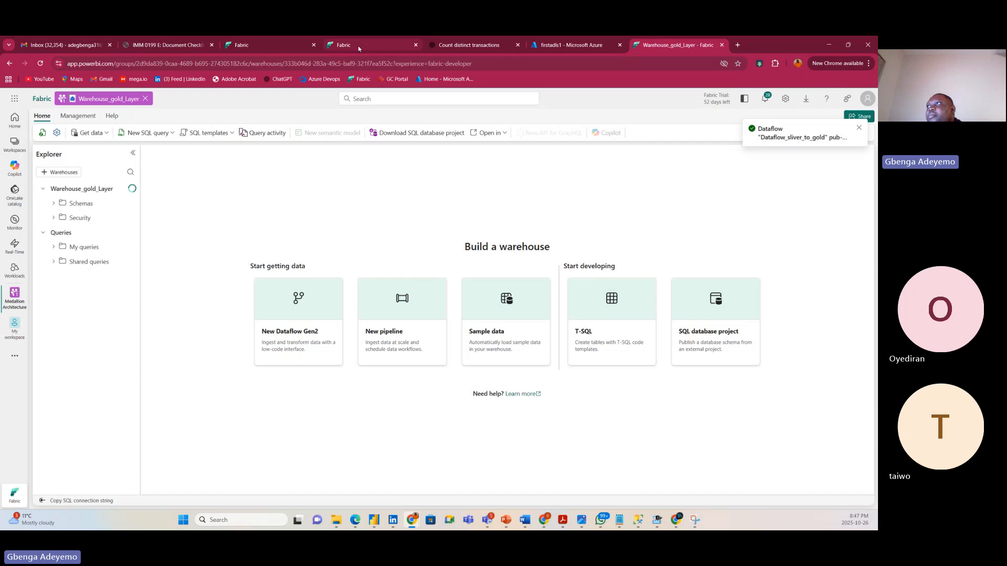
{"action": "left_click", "coordinate": [254, 47]}
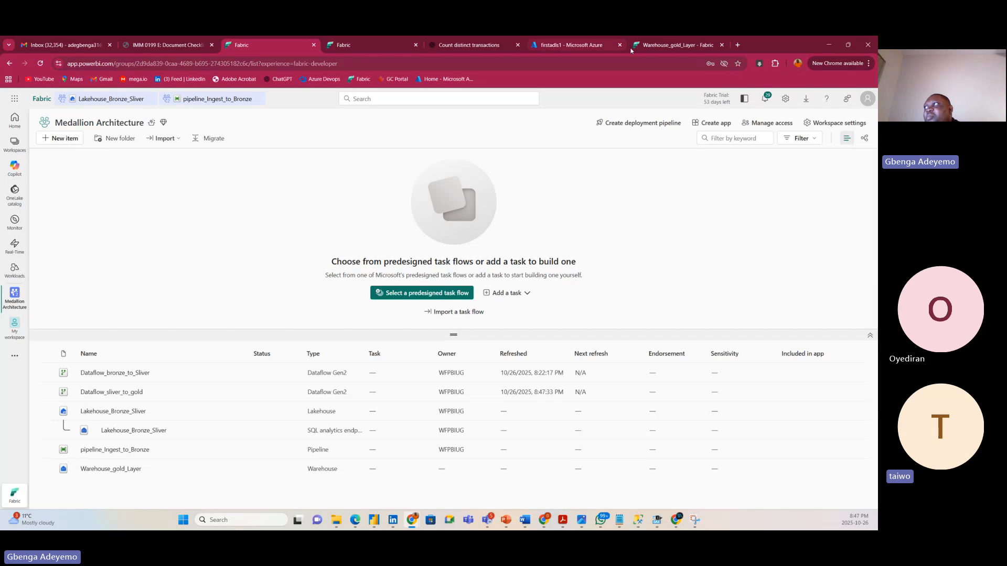
Refresh Warehouse_gold_Layer again, expand Schemas > dbo > Tables to find Fact_Sales, and return to the editor.
{"action": "left_click", "coordinate": [670, 46]}
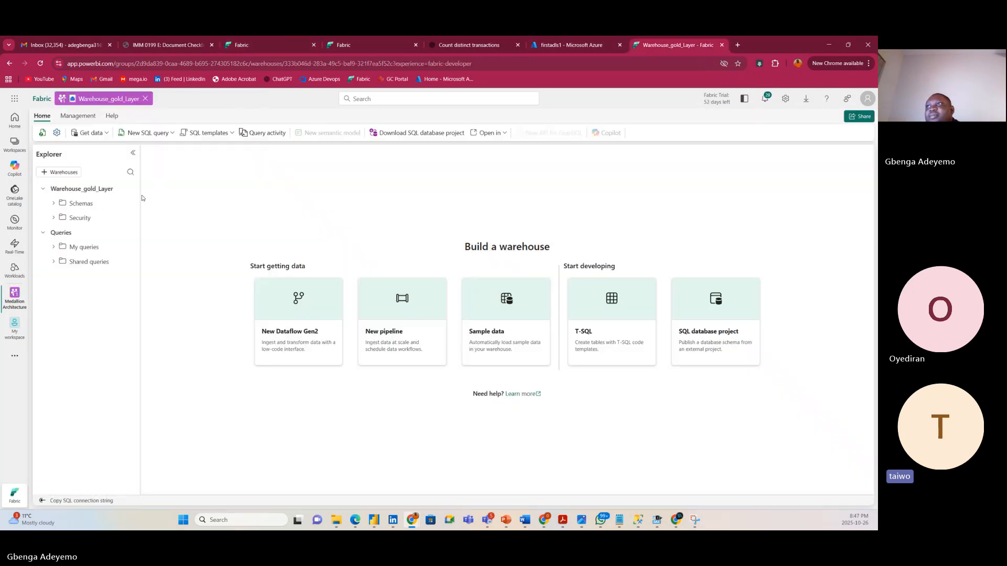
{"action": "left_click", "coordinate": [42, 133]}
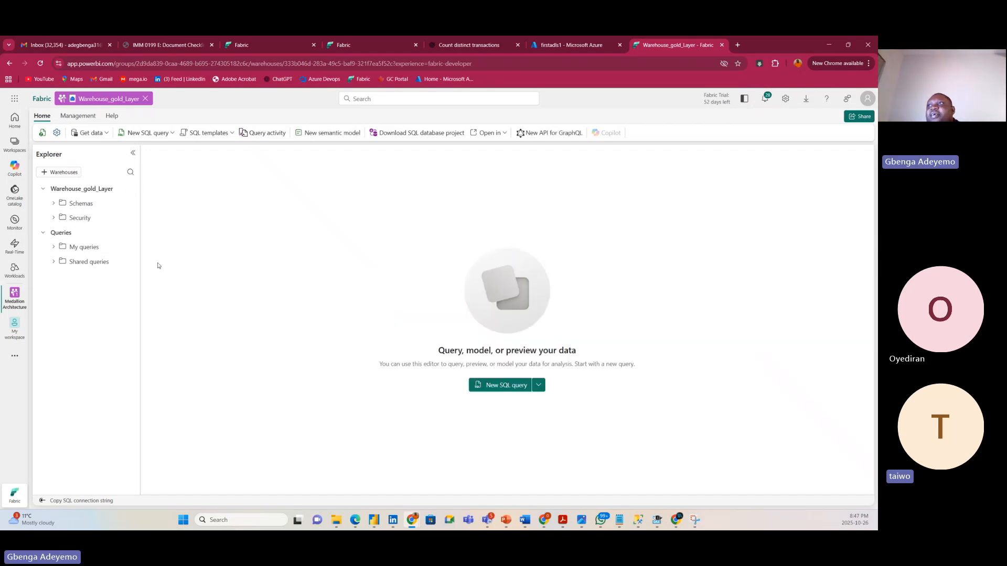
{"action": "left_click", "coordinate": [55, 203]}
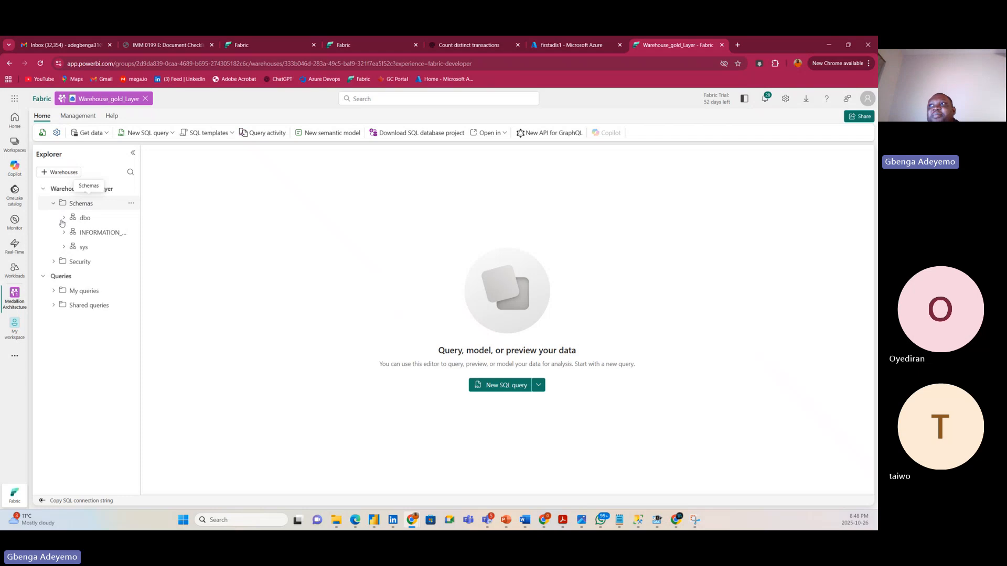
{"action": "left_click", "coordinate": [65, 221]}
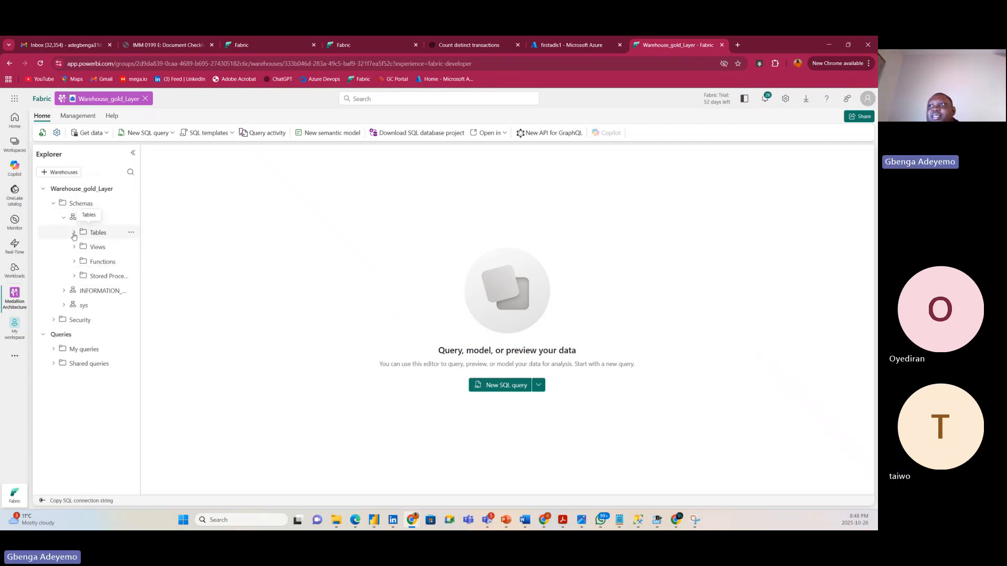
{"action": "left_click", "coordinate": [74, 234]}
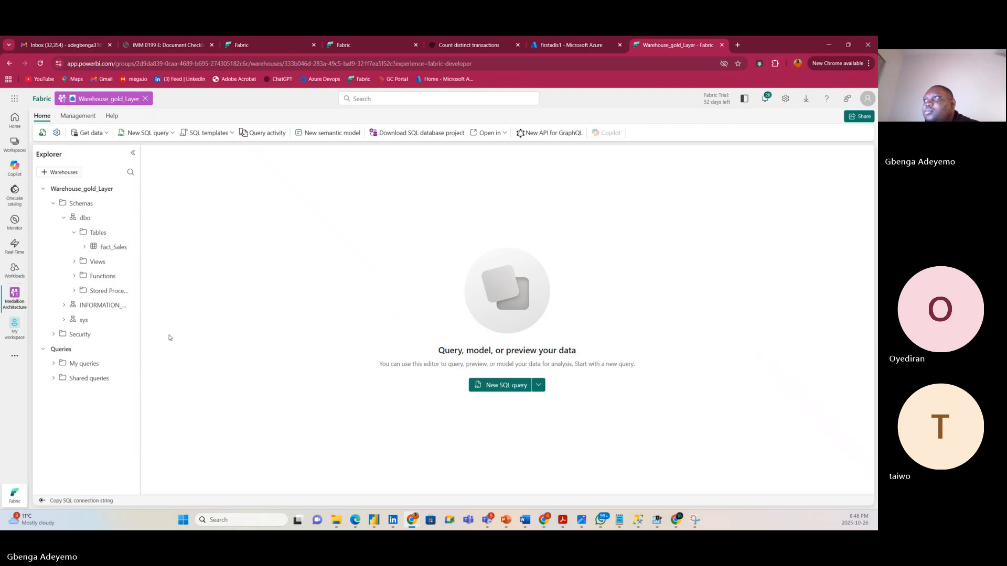
{"action": "left_click", "coordinate": [368, 46]}
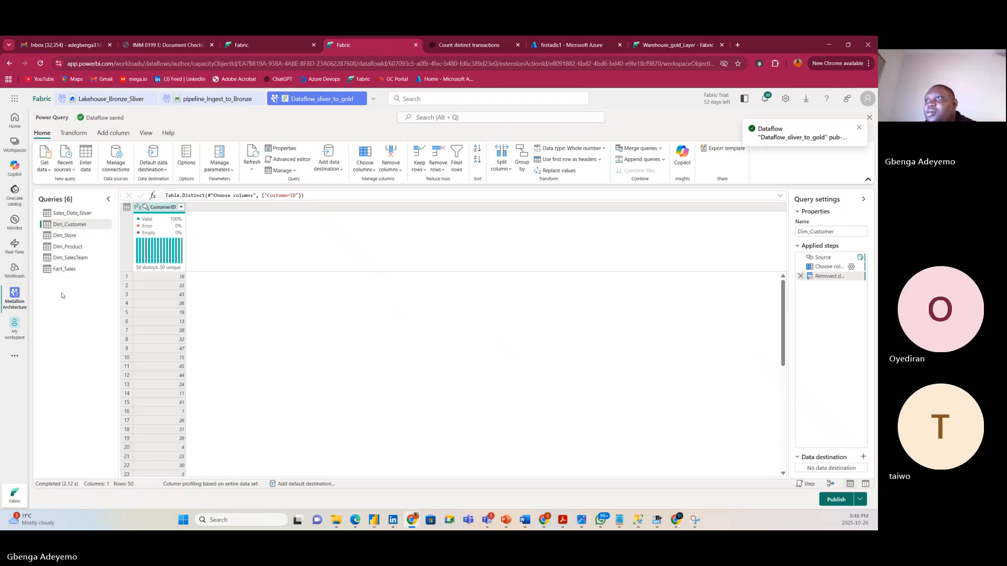
Add Dim_SalesTeam, Dim_Product and Dim_Store to the Dim_Customer selection in the Queries pane.
{"action": "left_click", "coordinate": [271, 46]}
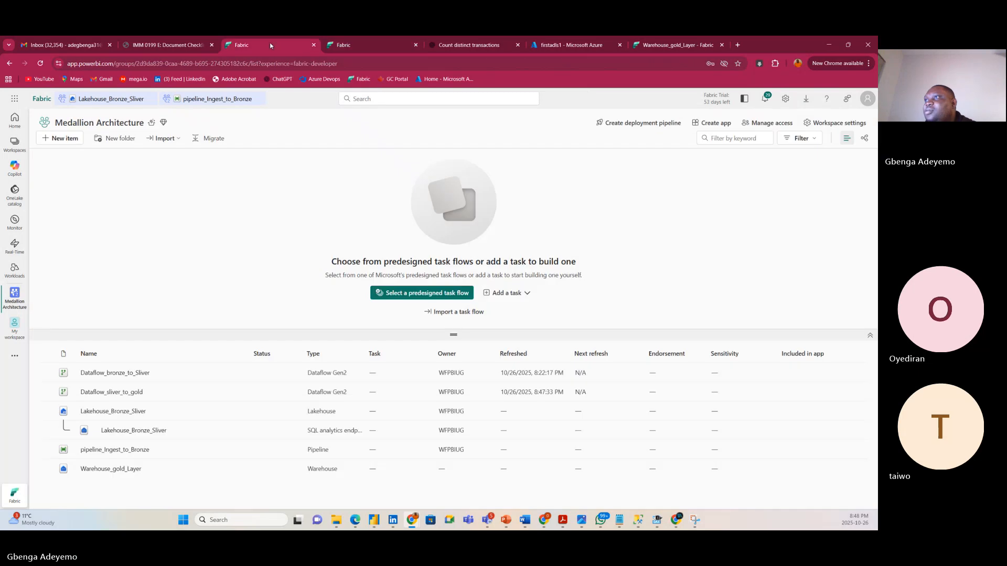
{"action": "left_click", "coordinate": [356, 45]}
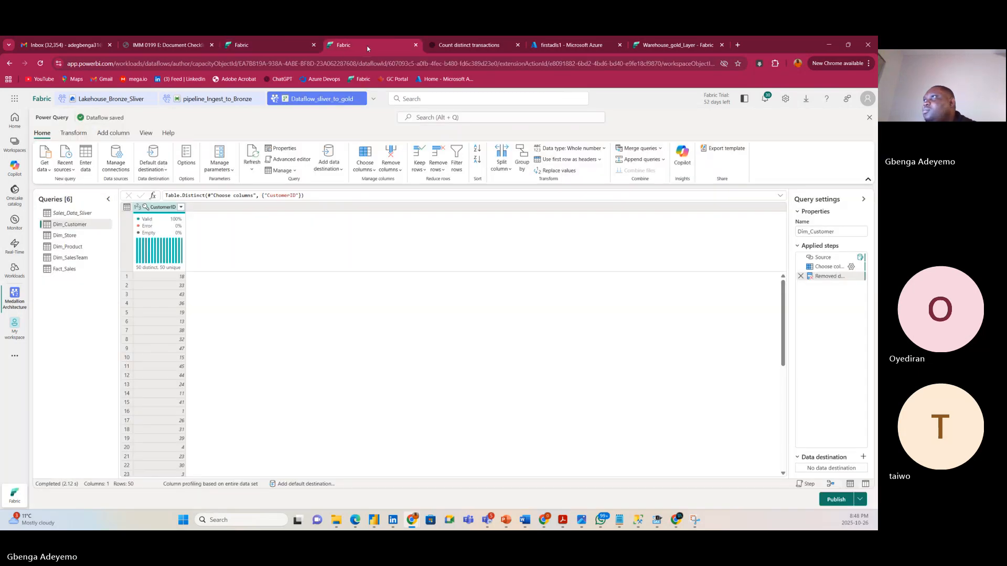
{"action": "left_click", "coordinate": [75, 257]}
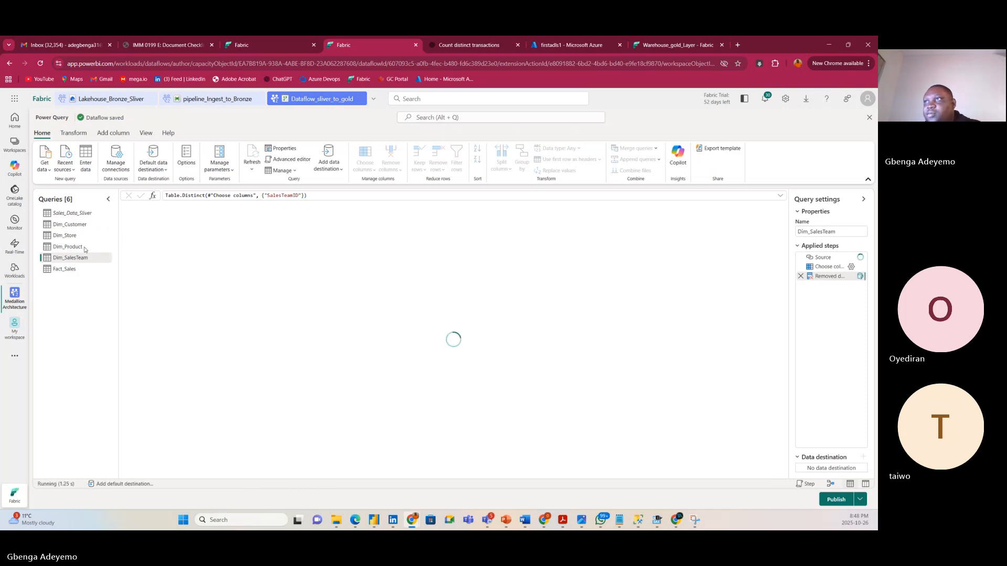
{"action": "left_click", "coordinate": [83, 247]}
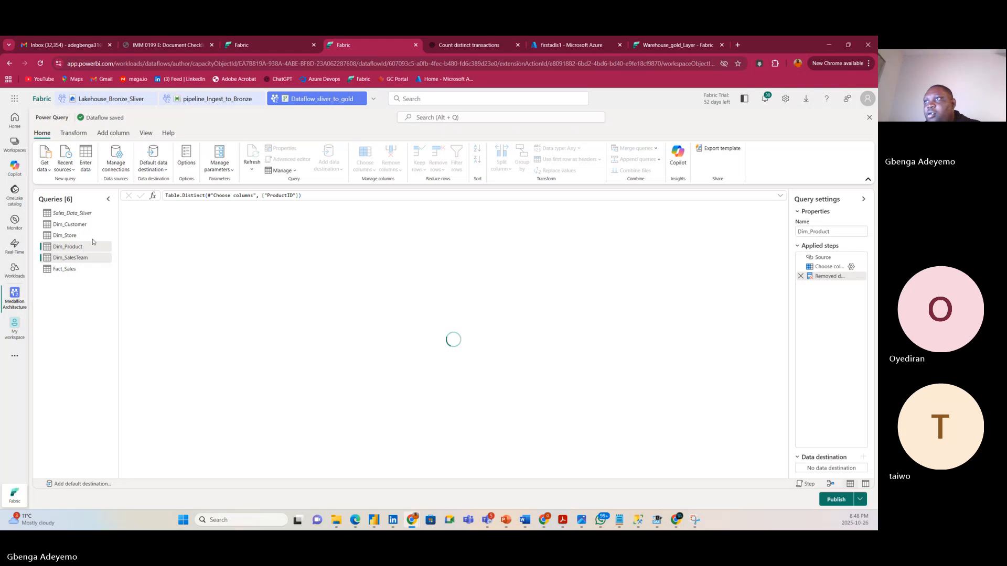
{"action": "left_click", "coordinate": [87, 234]}
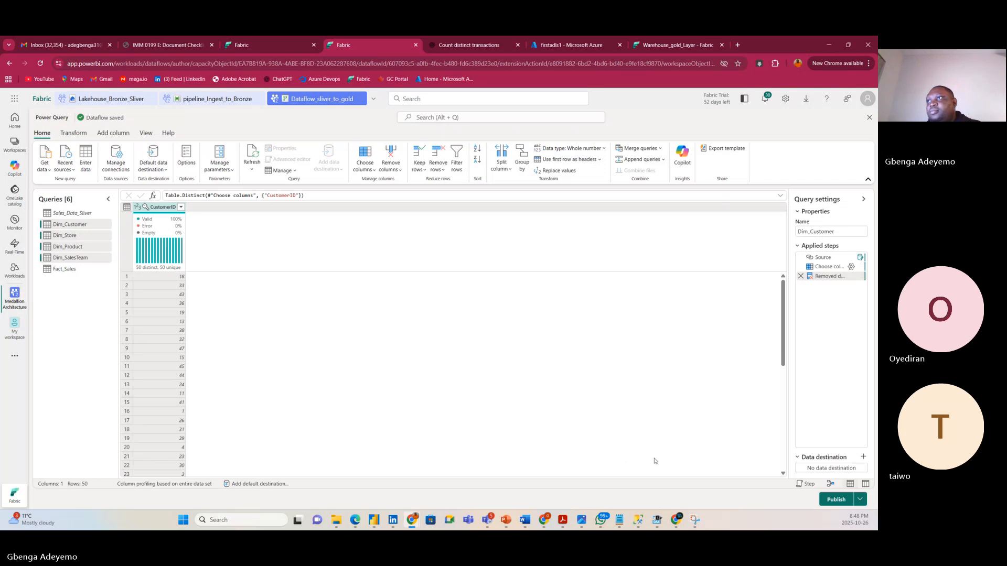
Send Dim_Customer to a new Dim_Customer table in Warehouse_gold_Layer and save the destination settings.
{"action": "left_click", "coordinate": [863, 457]}
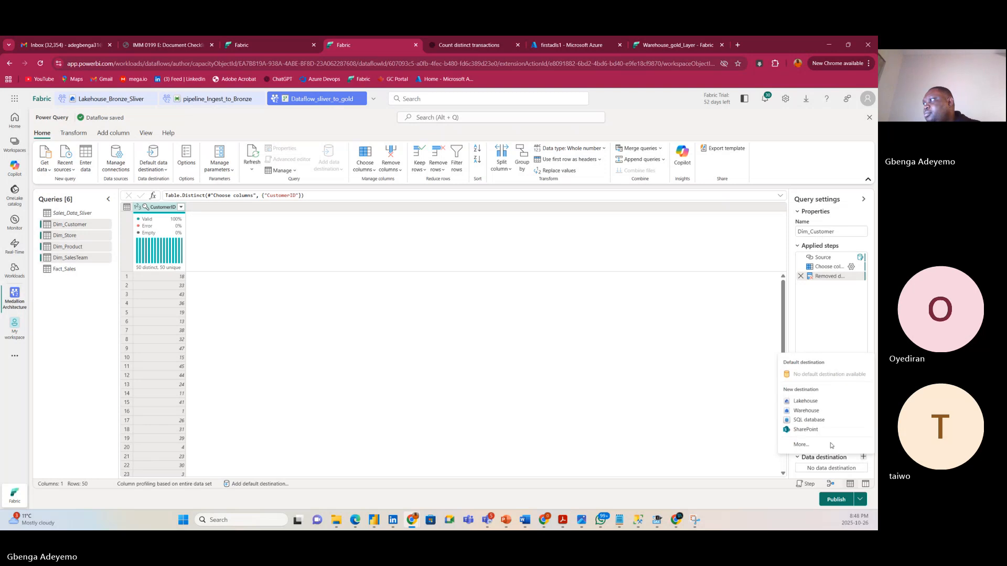
{"action": "left_click", "coordinate": [806, 410]}
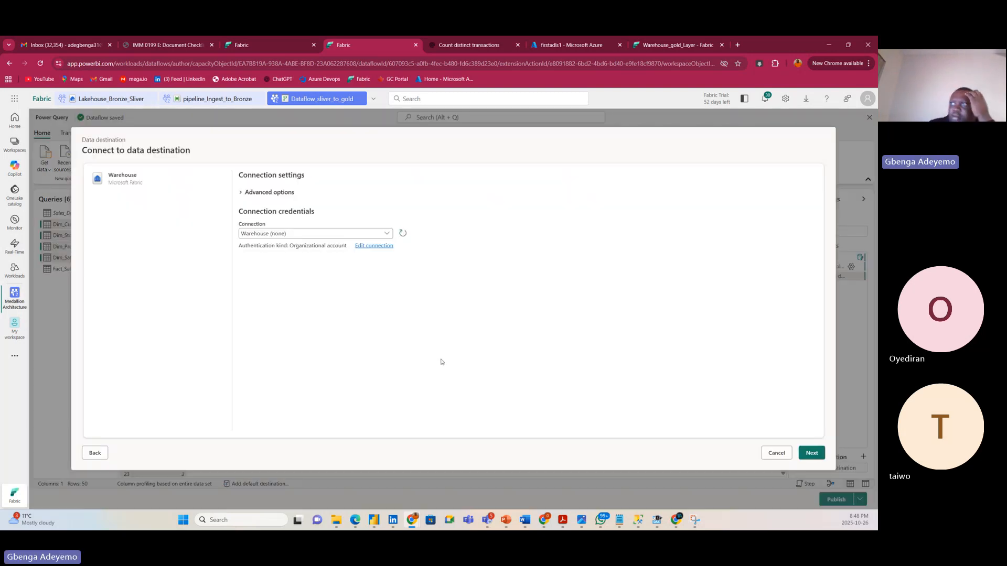
{"action": "left_click", "coordinate": [798, 454]}
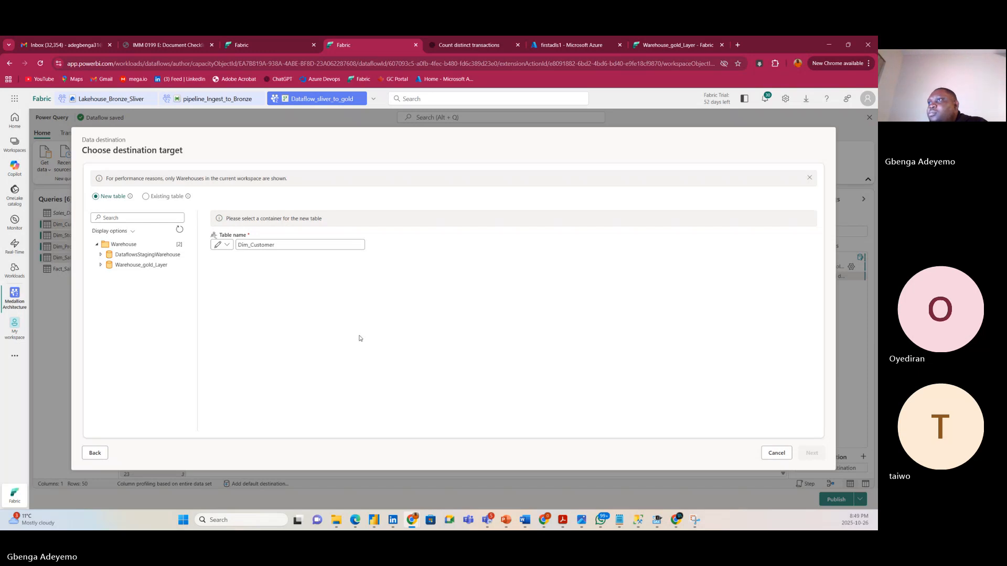
{"action": "left_click", "coordinate": [111, 265]}
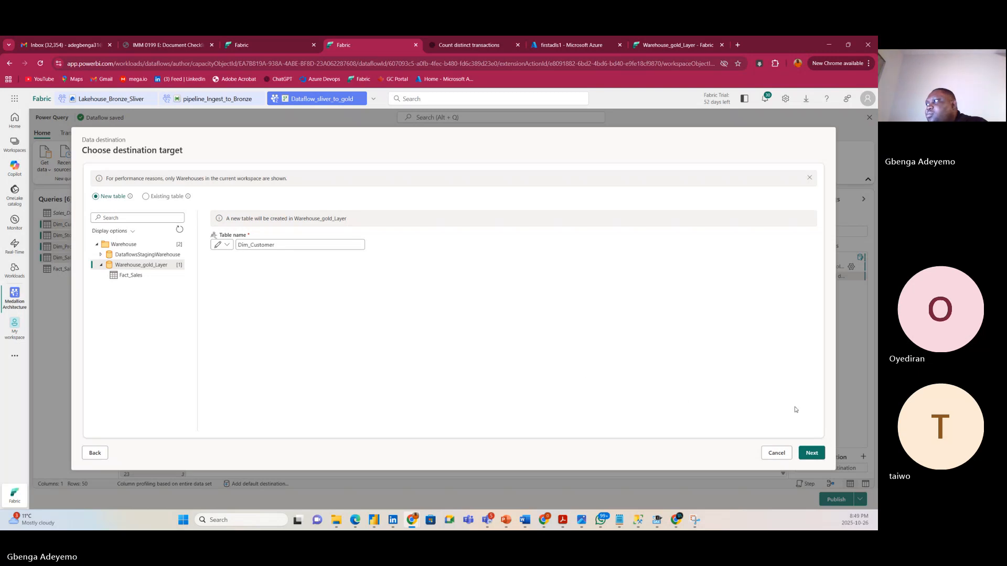
{"action": "left_click", "coordinate": [811, 453]}
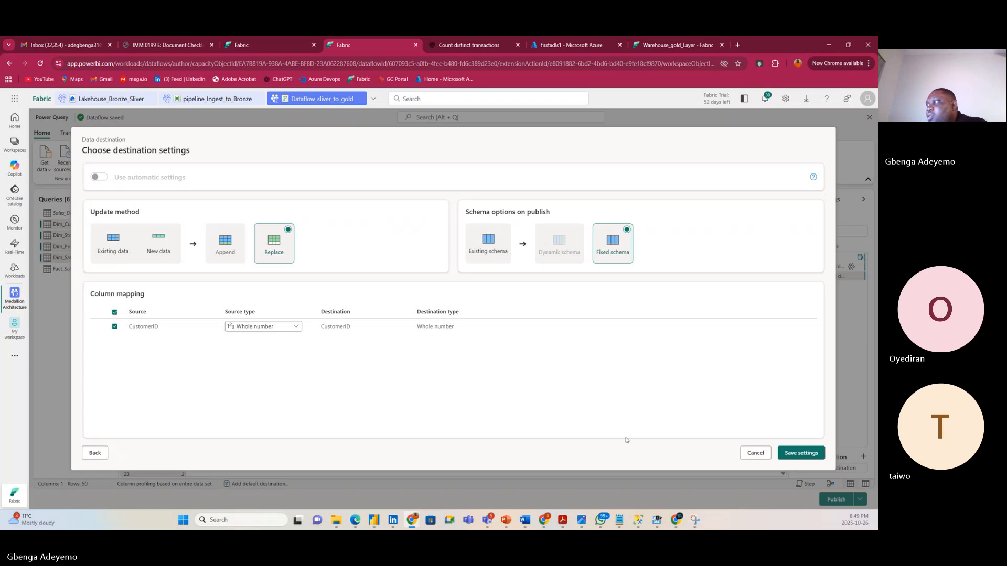
{"action": "left_click", "coordinate": [801, 452]}
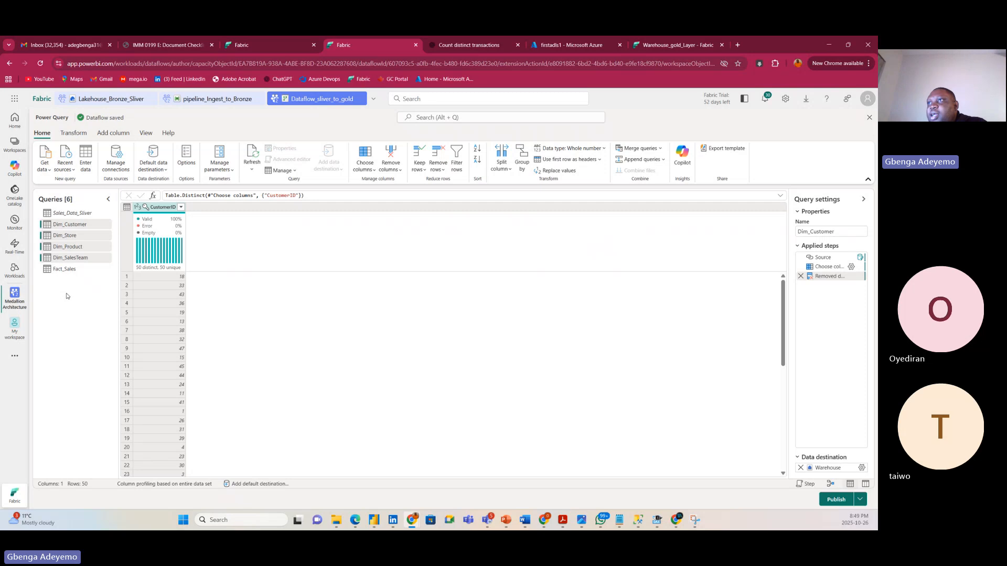
{"action": "left_click", "coordinate": [77, 224]}
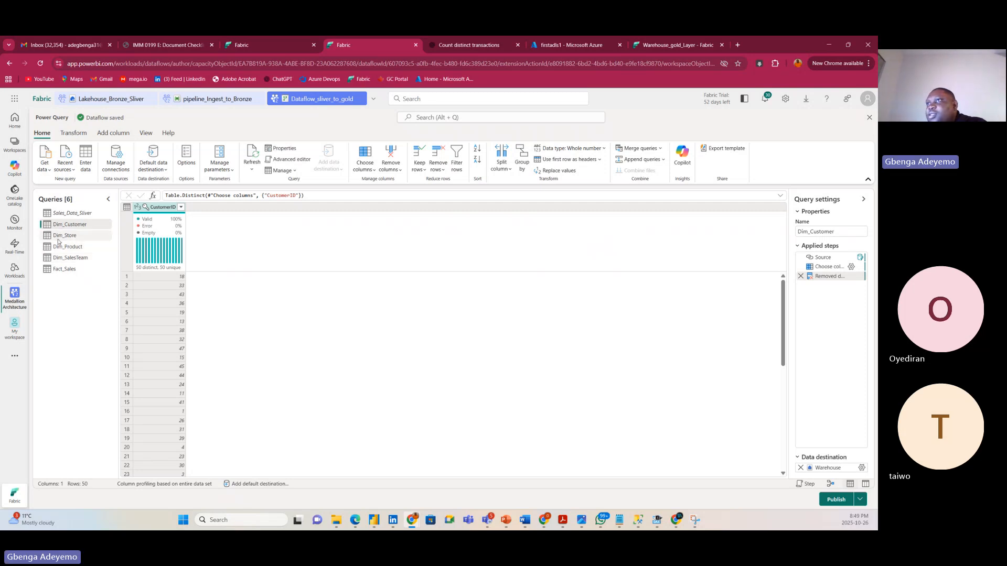
Send Dim_Store to a new Dim_Store table in Warehouse_gold_Layer and save the destination settings.
{"action": "left_click", "coordinate": [65, 239]}
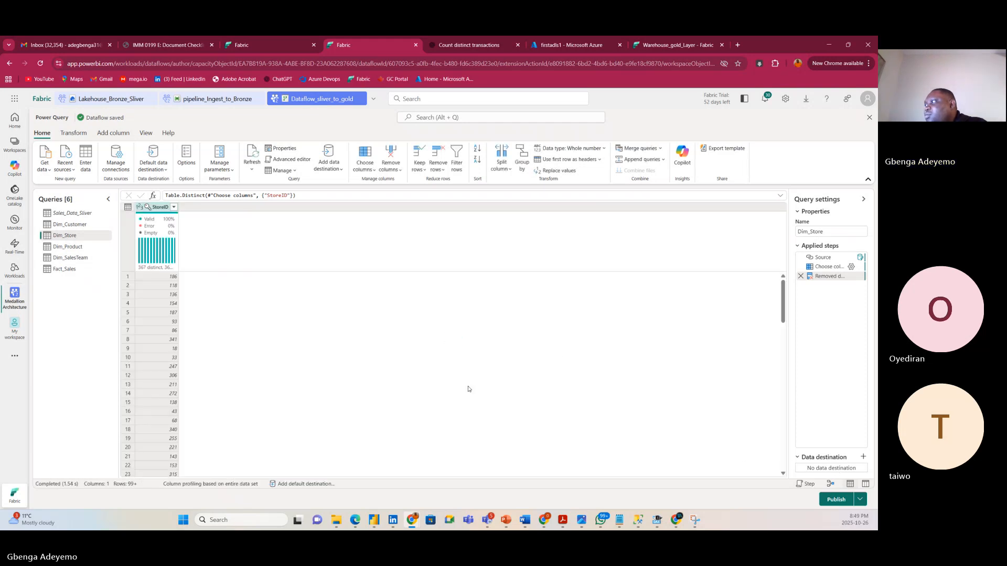
{"action": "left_click", "coordinate": [863, 458]}
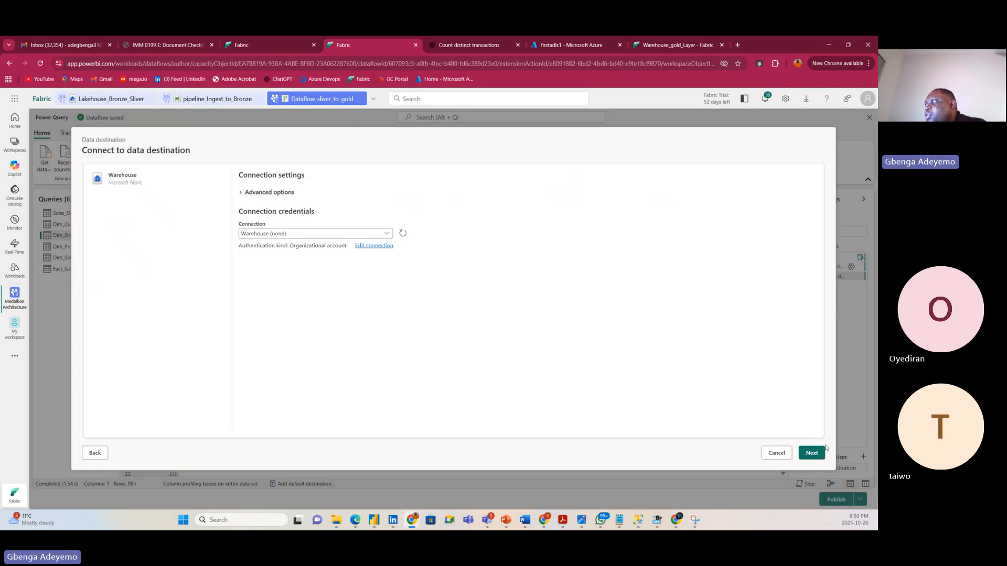
{"action": "left_click", "coordinate": [811, 453]}
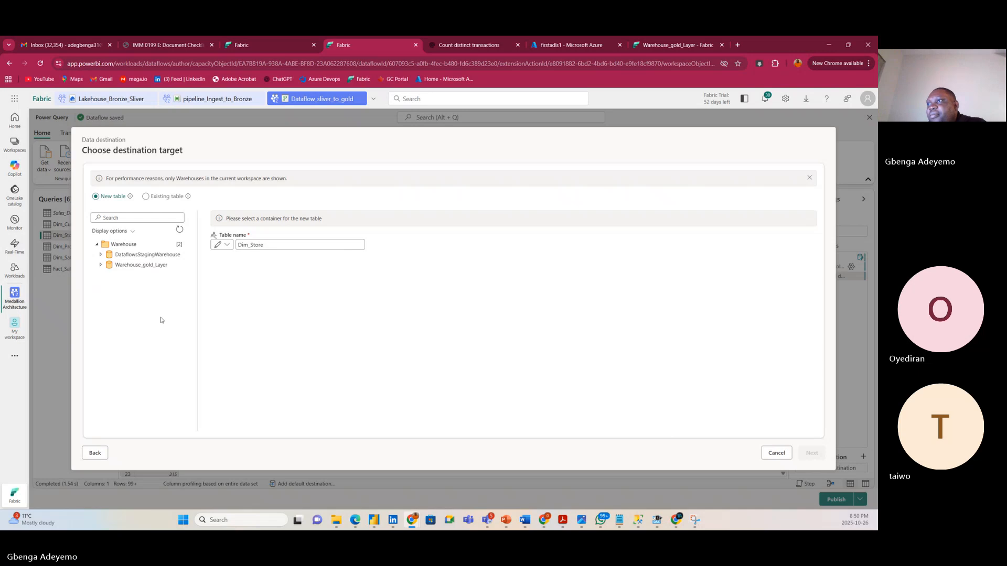
{"action": "left_click", "coordinate": [101, 264]}
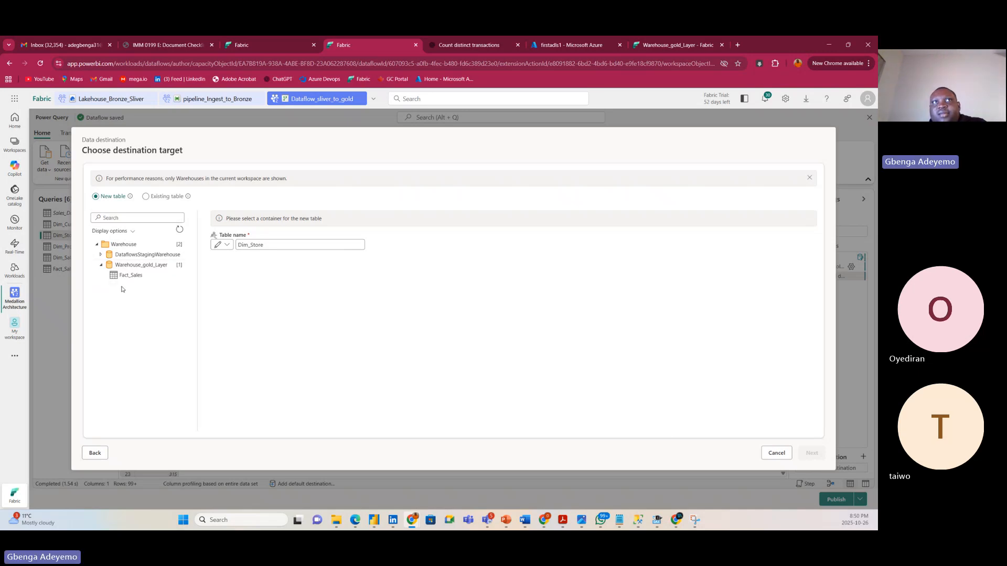
{"action": "left_click", "coordinate": [151, 267]}
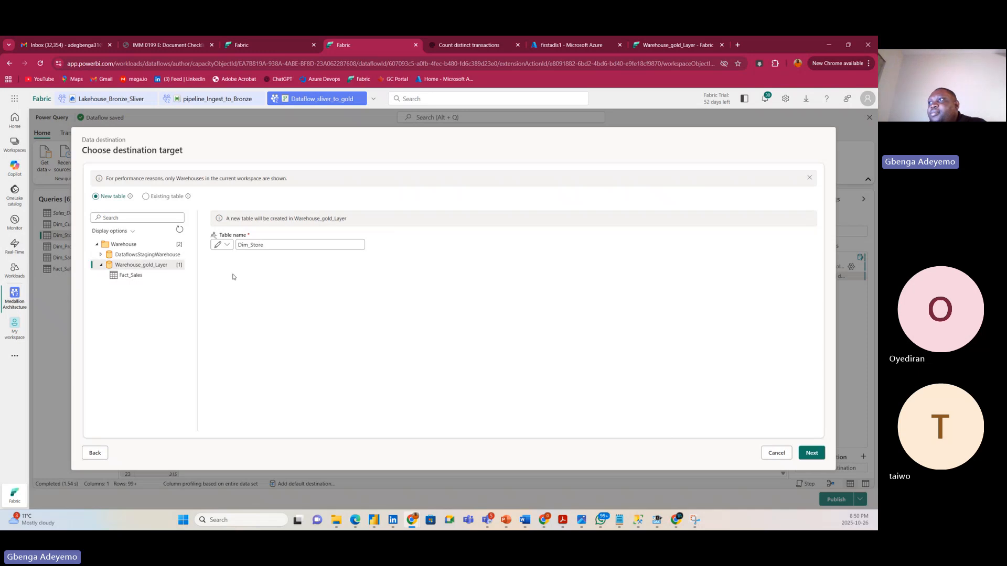
{"action": "left_click", "coordinate": [809, 454]}
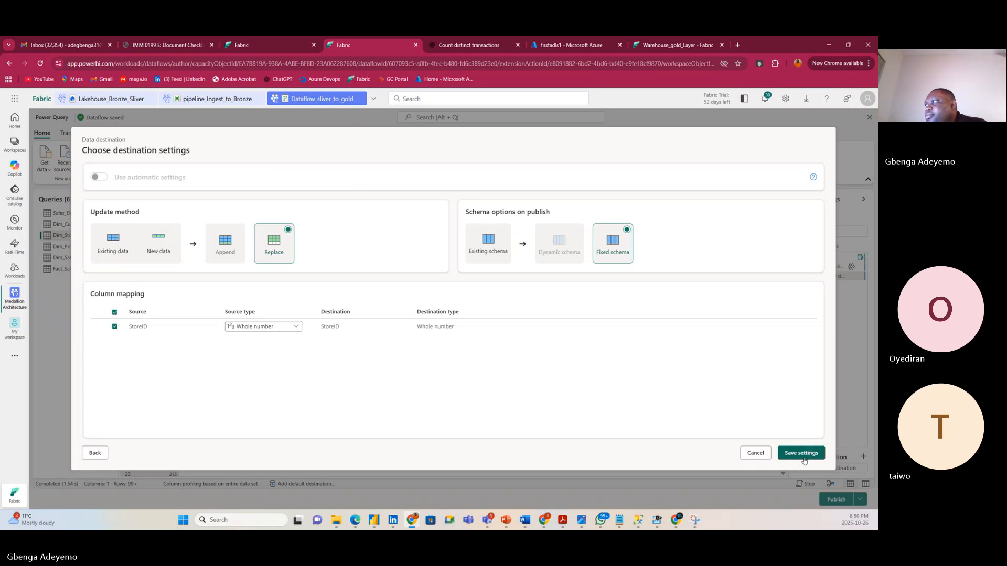
{"action": "left_click", "coordinate": [802, 454]}
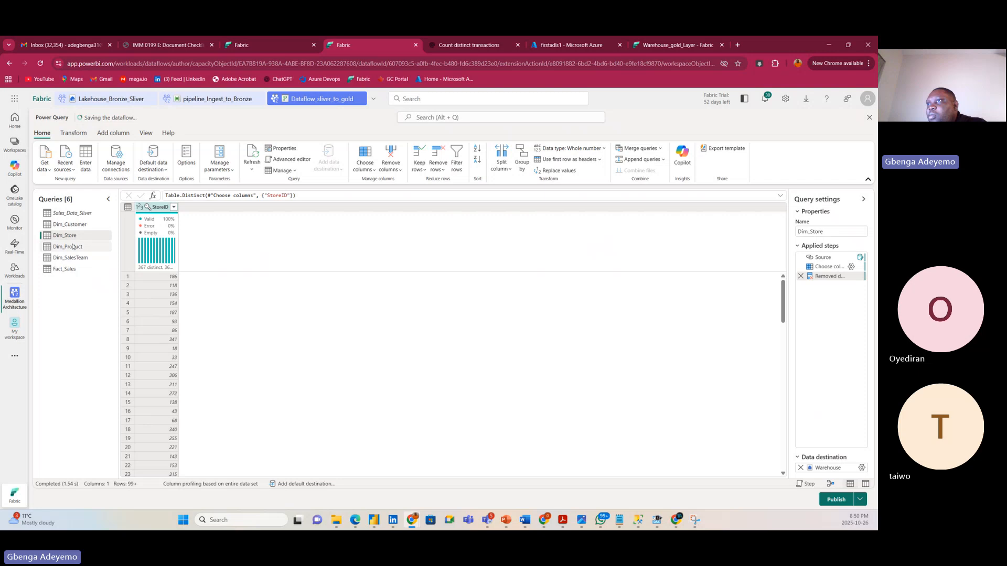
{"action": "left_click", "coordinate": [94, 246]}
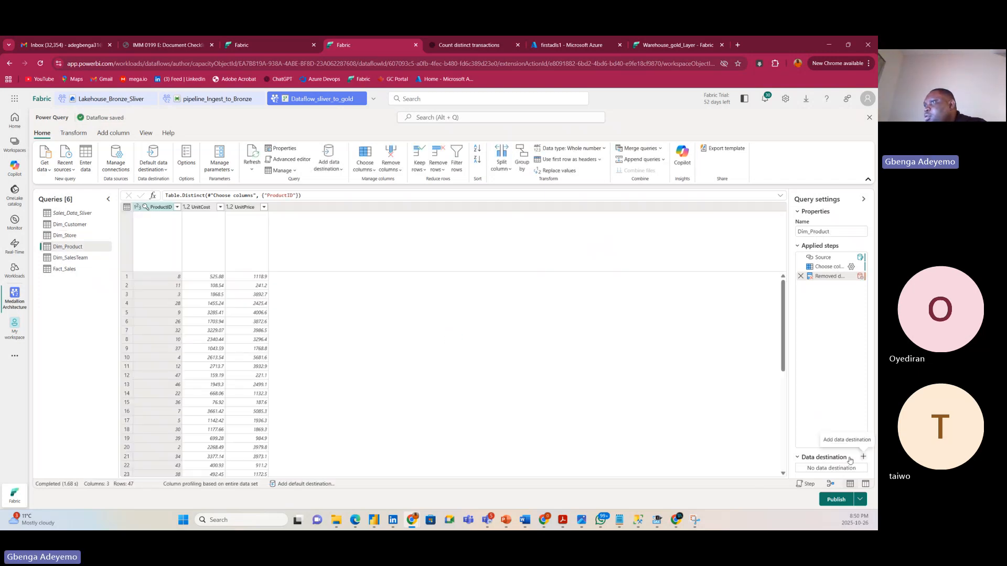
Route Dim_Product to a new Dim_Product table in Warehouse_gold_Layer and save the settings.
{"action": "left_click", "coordinate": [863, 458]}
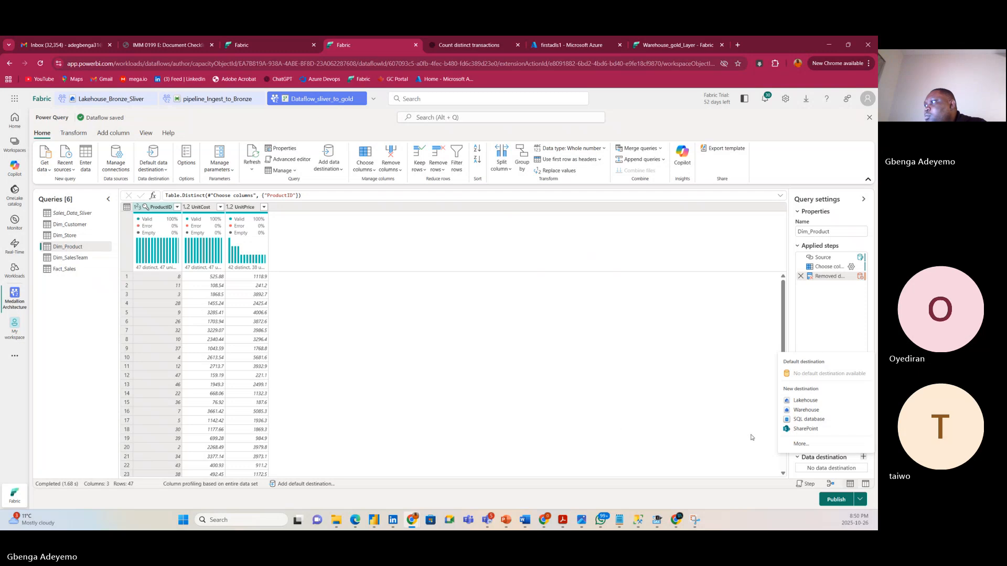
{"action": "left_click", "coordinate": [806, 410]}
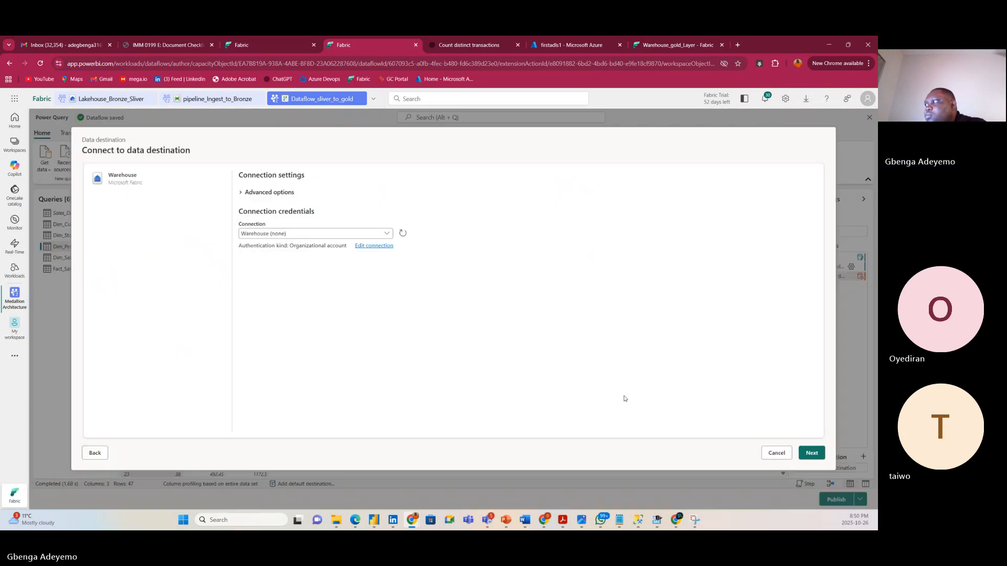
{"action": "left_click", "coordinate": [812, 452]}
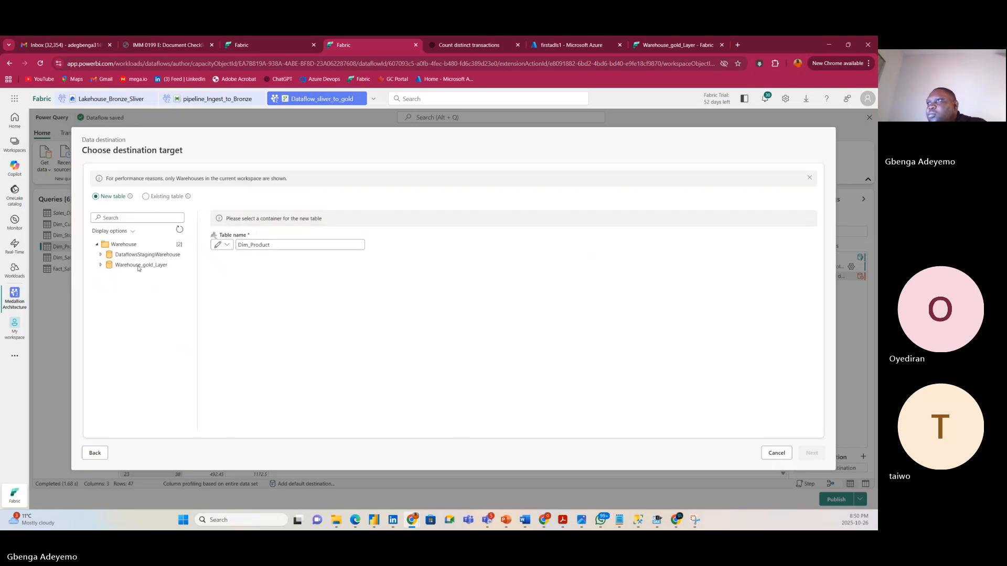
{"action": "left_click", "coordinate": [138, 266]}
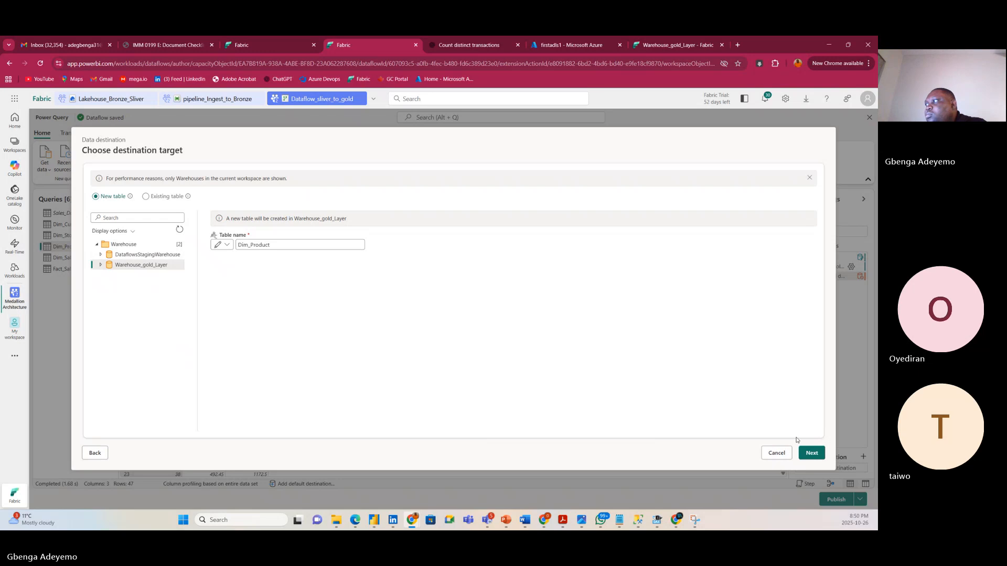
{"action": "left_click", "coordinate": [811, 453]}
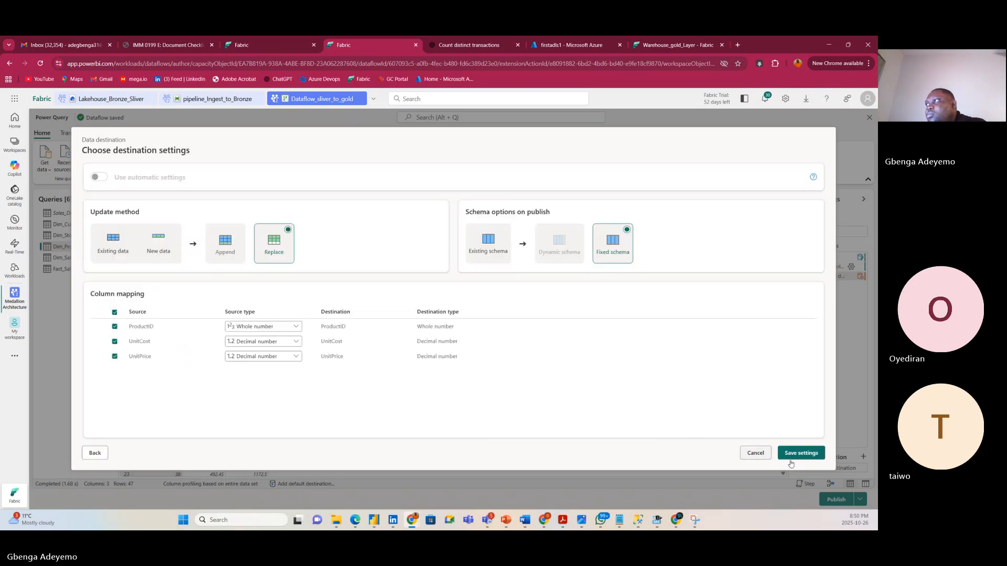
{"action": "left_click", "coordinate": [795, 457]}
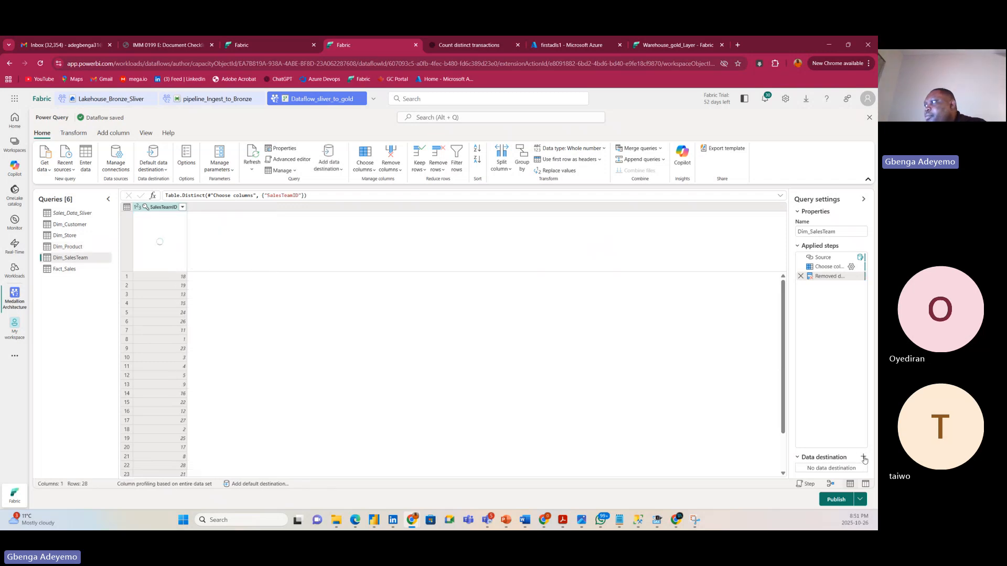
Send Dim_SalesTeam to a new Dim_SalesTeam table in Warehouse_gold_Layer, then publish the dataflow.
{"action": "left_click", "coordinate": [863, 458]}
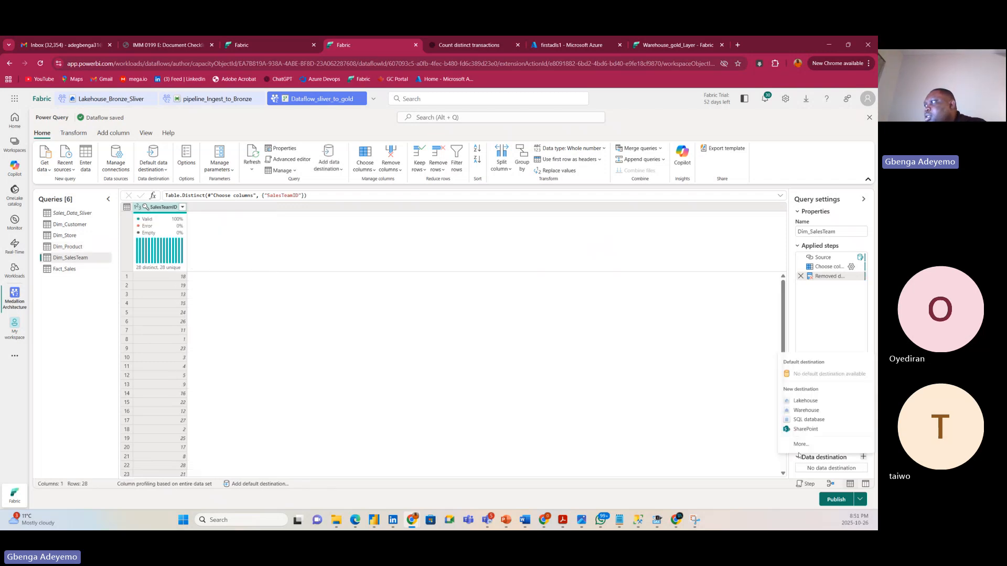
{"action": "left_click", "coordinate": [806, 411]}
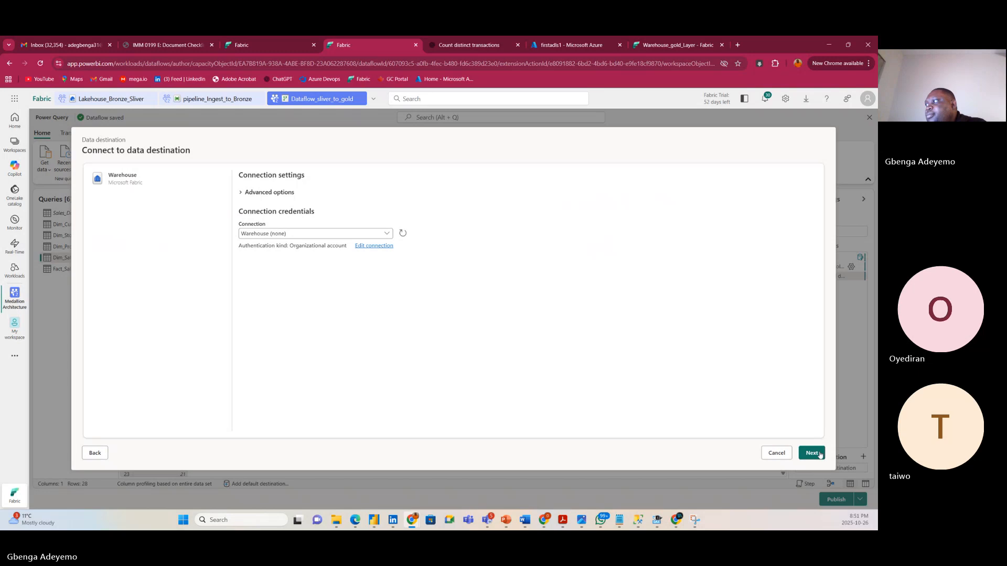
{"action": "left_click", "coordinate": [820, 454]}
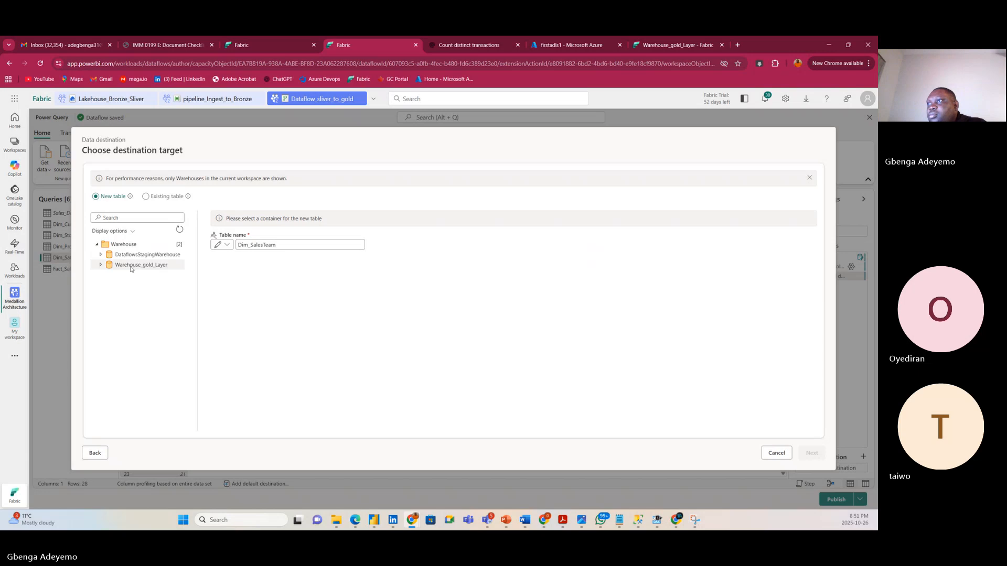
{"action": "left_click", "coordinate": [131, 265]}
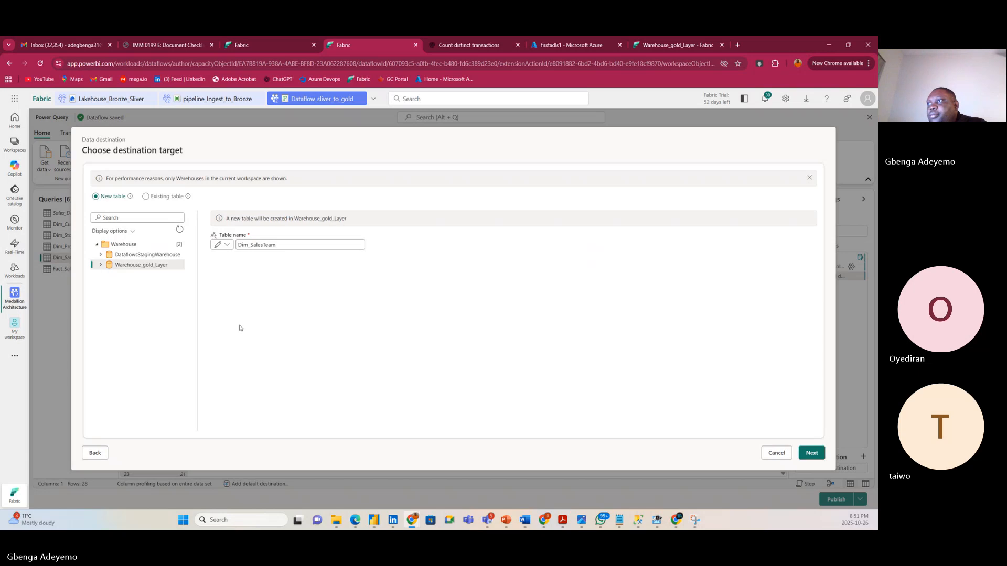
{"action": "left_click", "coordinate": [818, 454]}
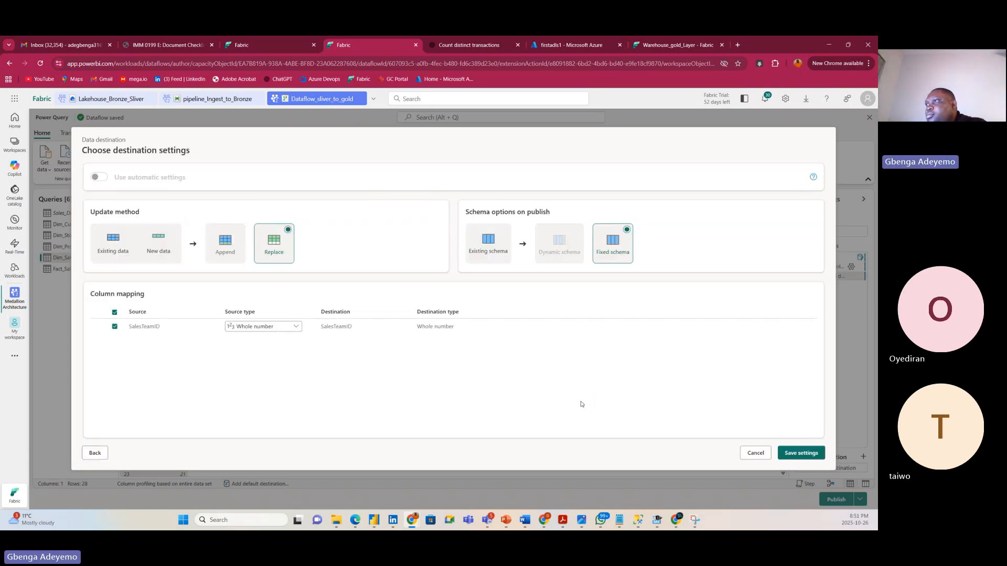
{"action": "left_click", "coordinate": [807, 454]}
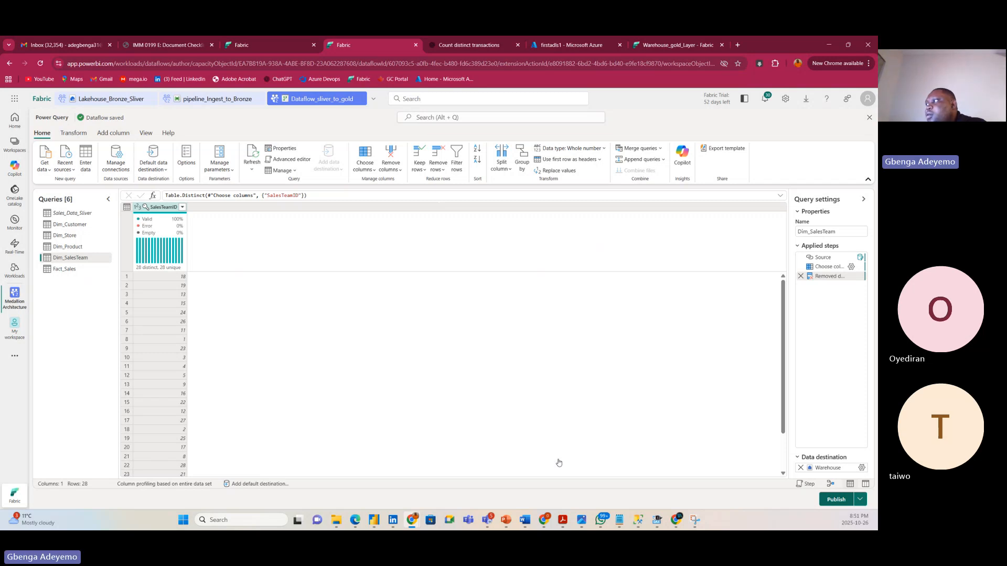
{"action": "left_click", "coordinate": [836, 501]}
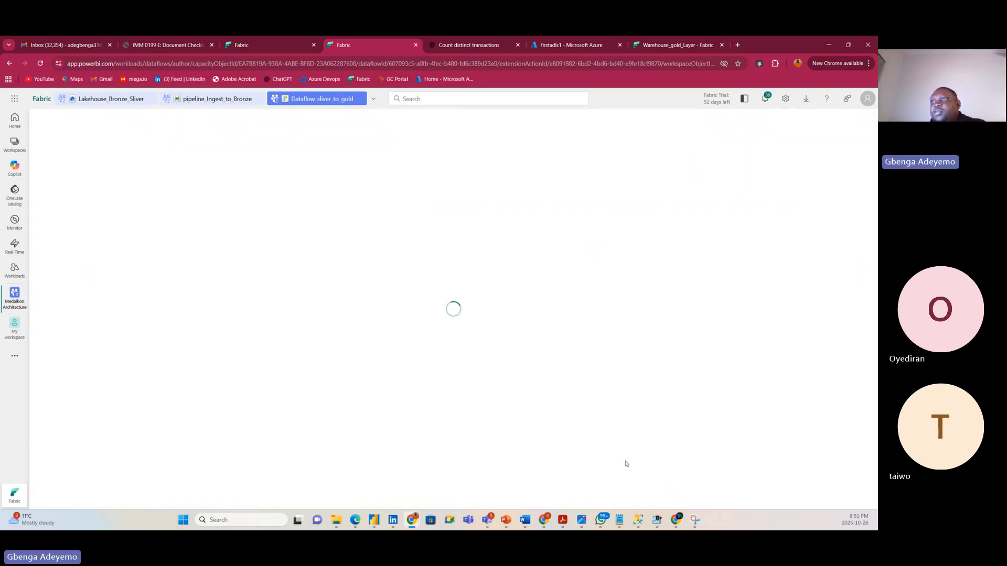
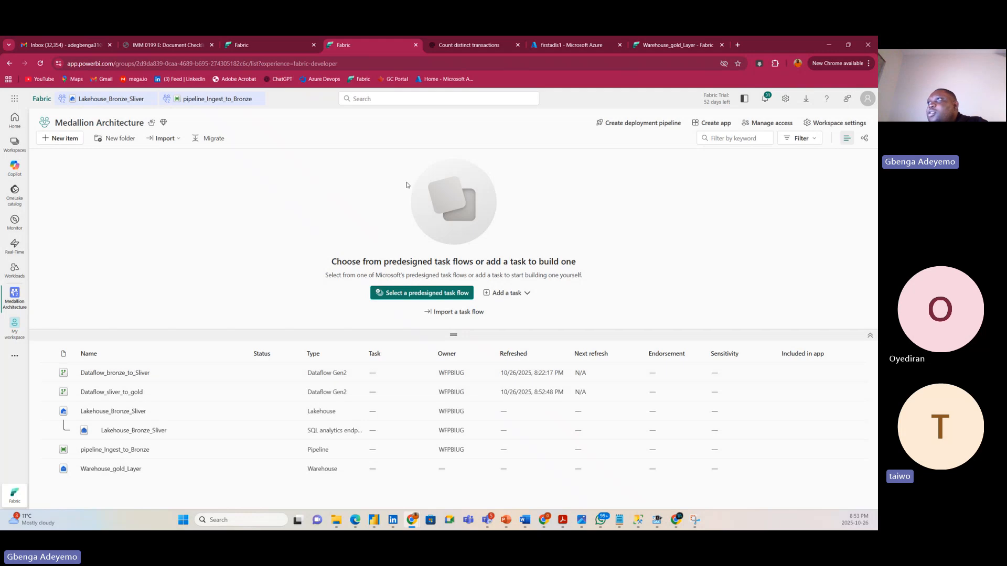
Widen the Warehouse_gold_Layer explorer so table names show fully, then switch to the firstadls1 storage account.
{"action": "left_click", "coordinate": [260, 48]}
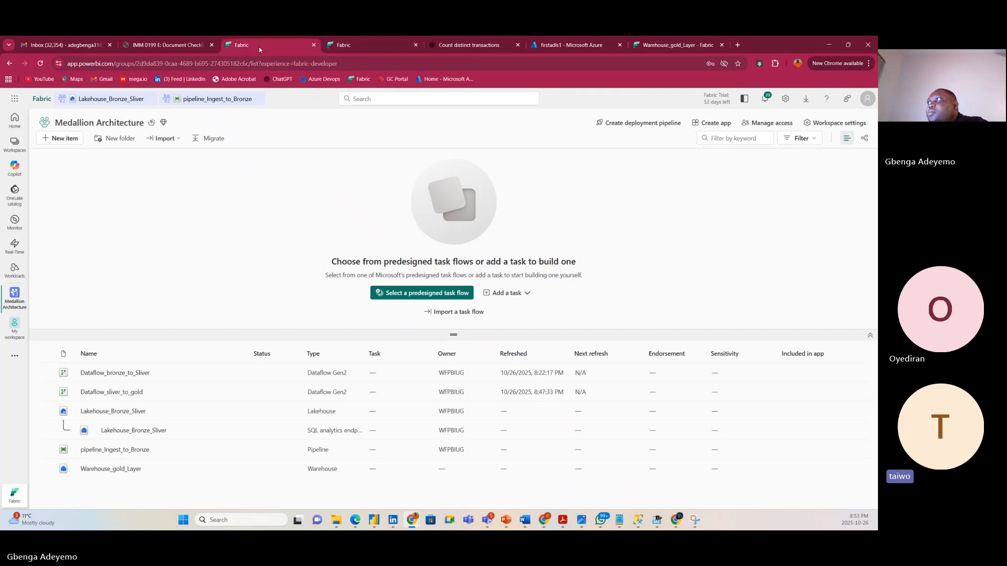
{"action": "left_click", "coordinate": [676, 45]}
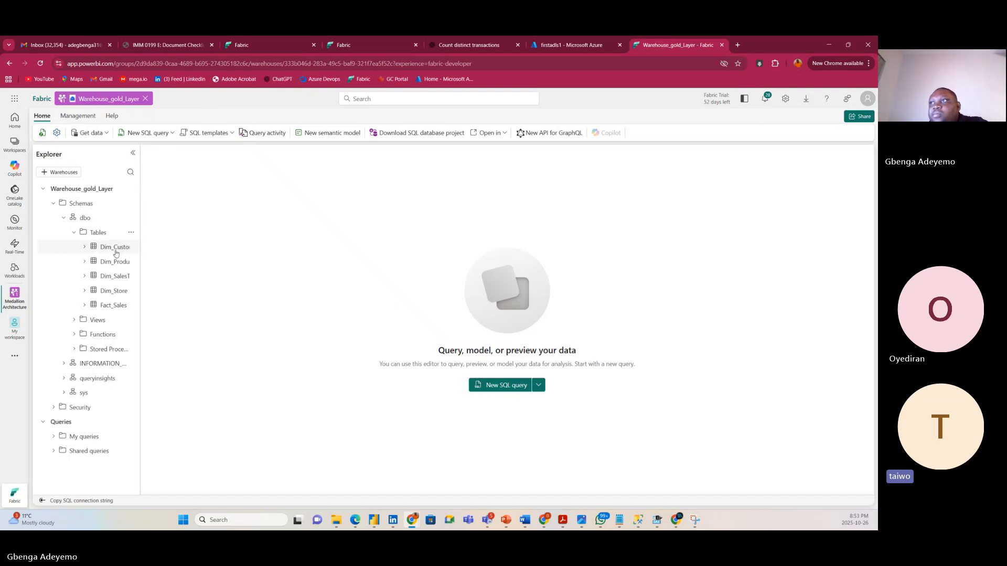
{"action": "left_click_drag", "start_coordinate": [141, 282], "coordinate": [169, 280]}
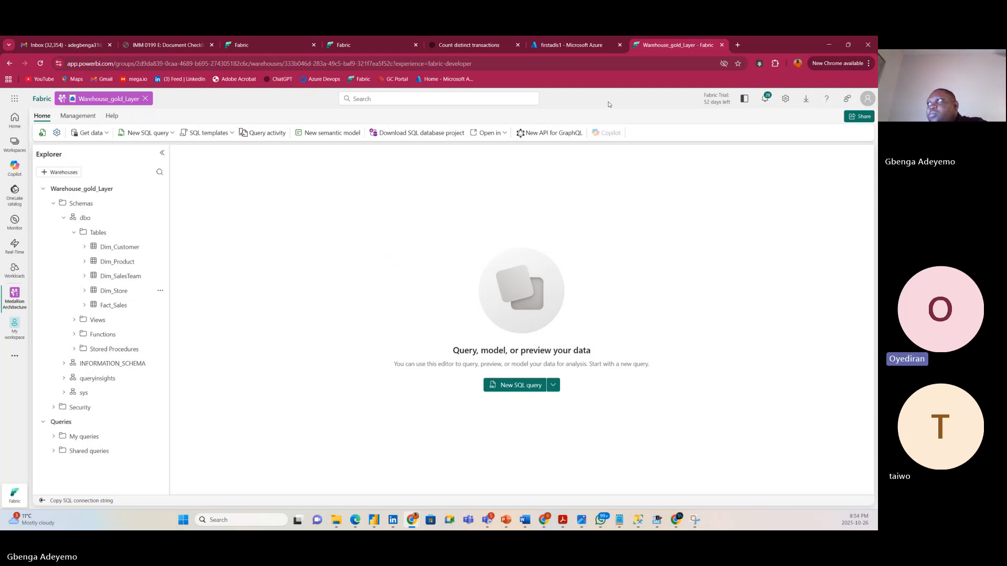
{"action": "left_click", "coordinate": [572, 46]}
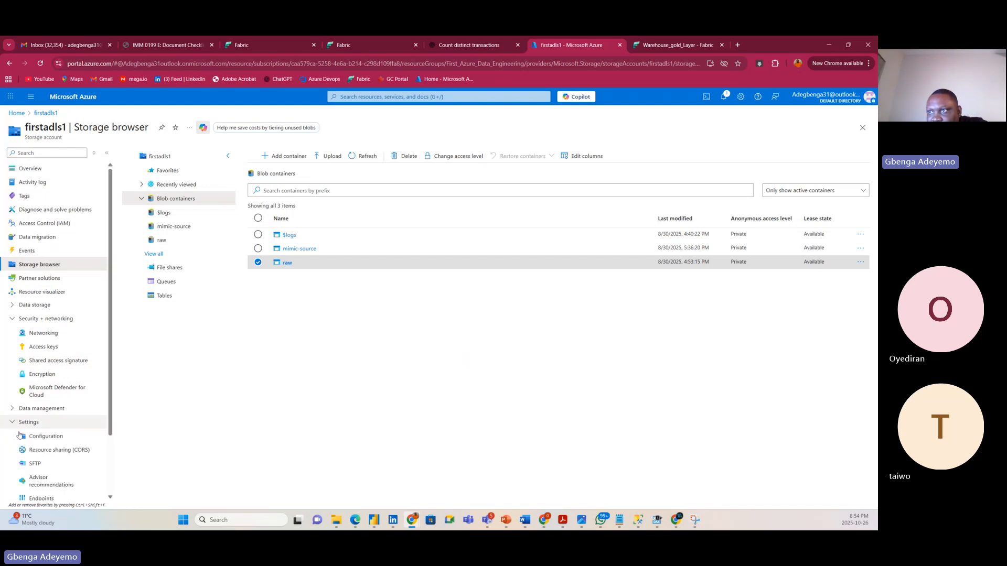
Expand and collapse the firstadls1 Settings and Monitoring menu groups.
{"action": "left_click", "coordinate": [11, 422]}
{"action": "scroll", "coordinate": [15, 457], "scroll_direction": "down", "scroll_amount": 2}
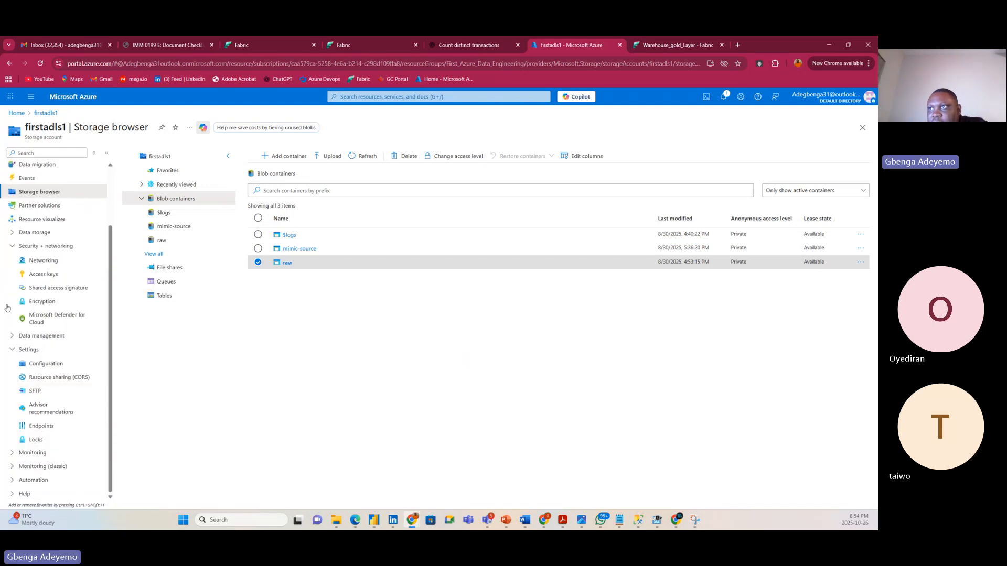
{"action": "left_click", "coordinate": [11, 349]}
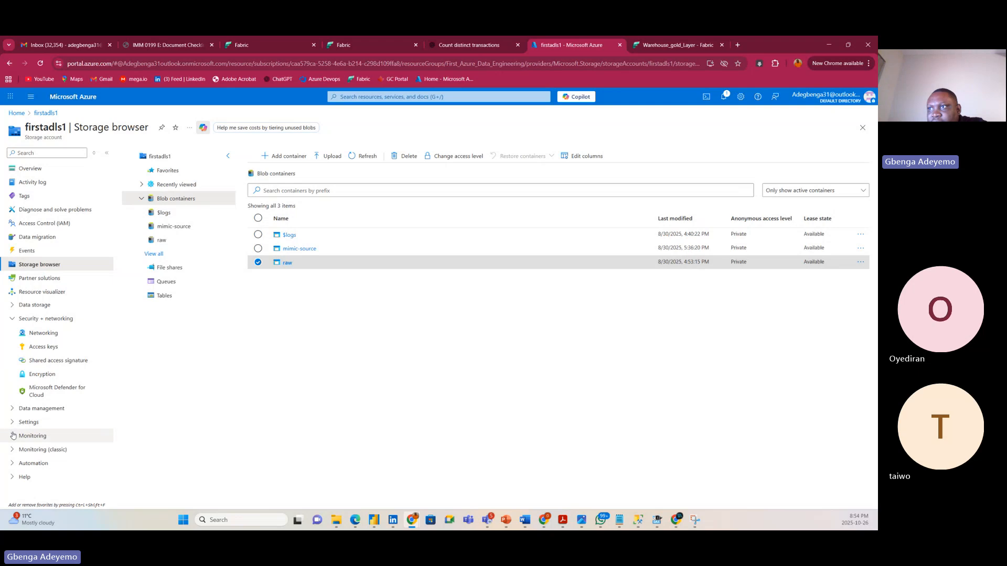
{"action": "left_click", "coordinate": [13, 436]}
{"action": "scroll", "coordinate": [13, 435], "scroll_direction": "down", "scroll_amount": 2}
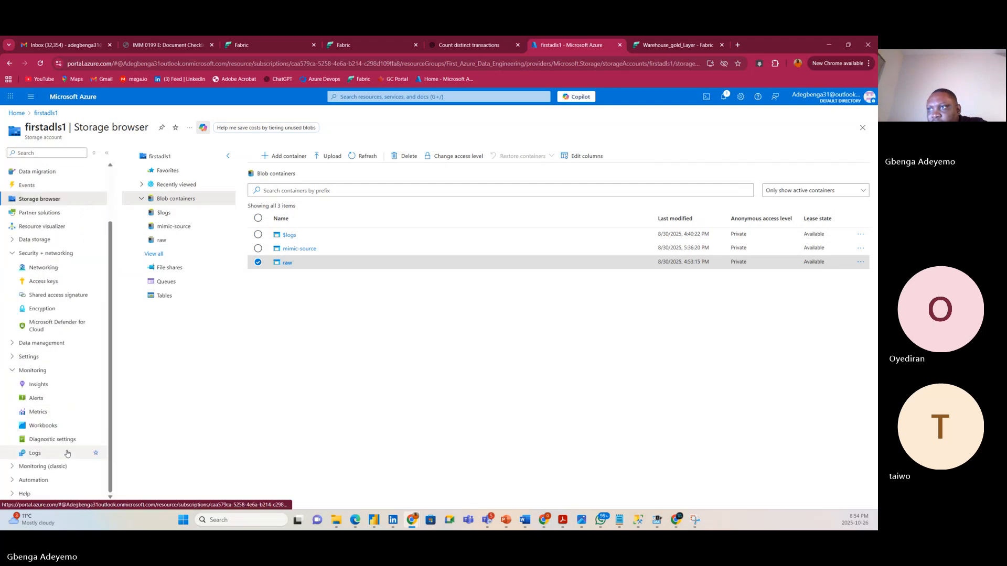
{"action": "left_click", "coordinate": [9, 372]}
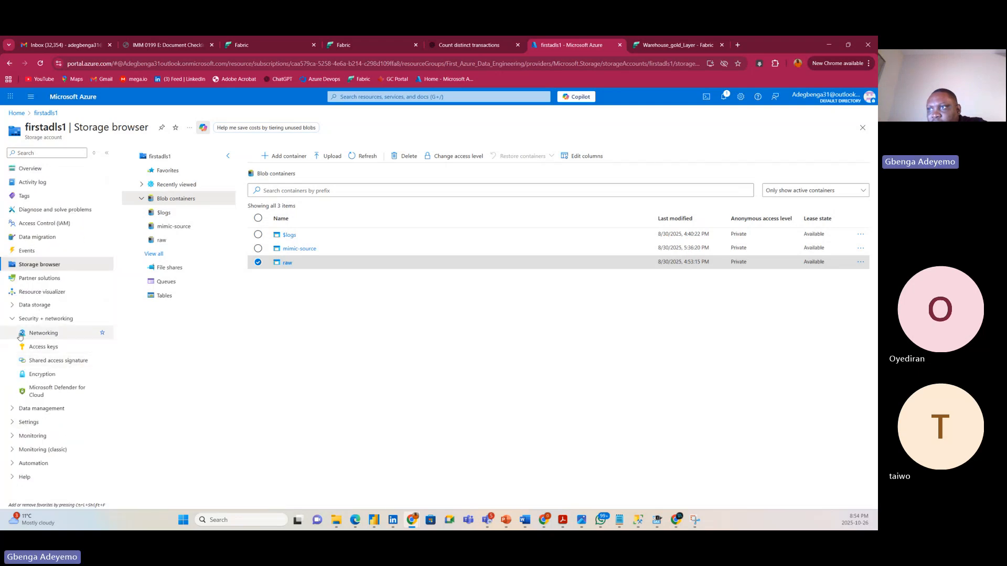
Open the First_Azure_Data_Engineering resource group from Home and expand Cost Management.
{"action": "left_click", "coordinate": [17, 114]}
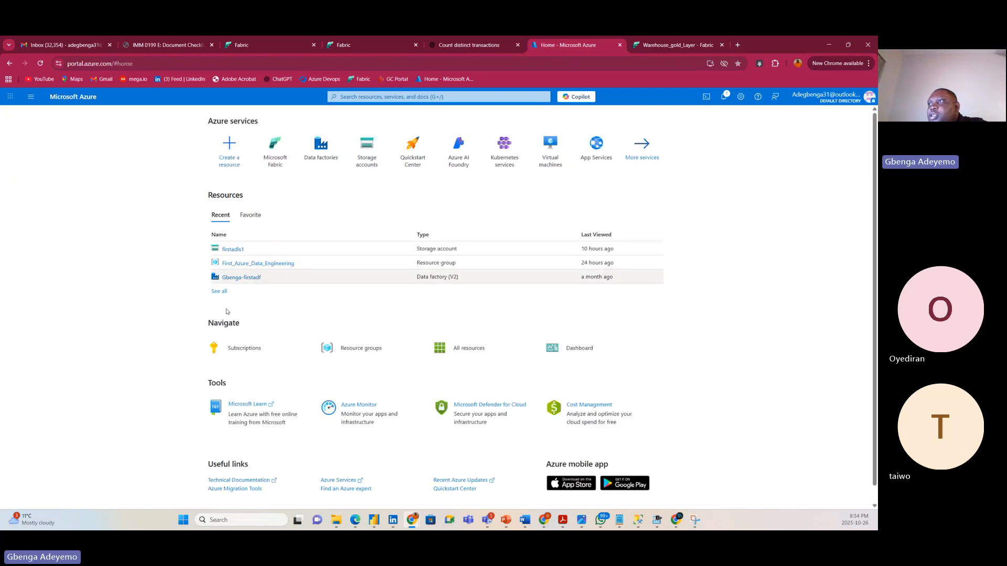
{"action": "left_click", "coordinate": [239, 264]}
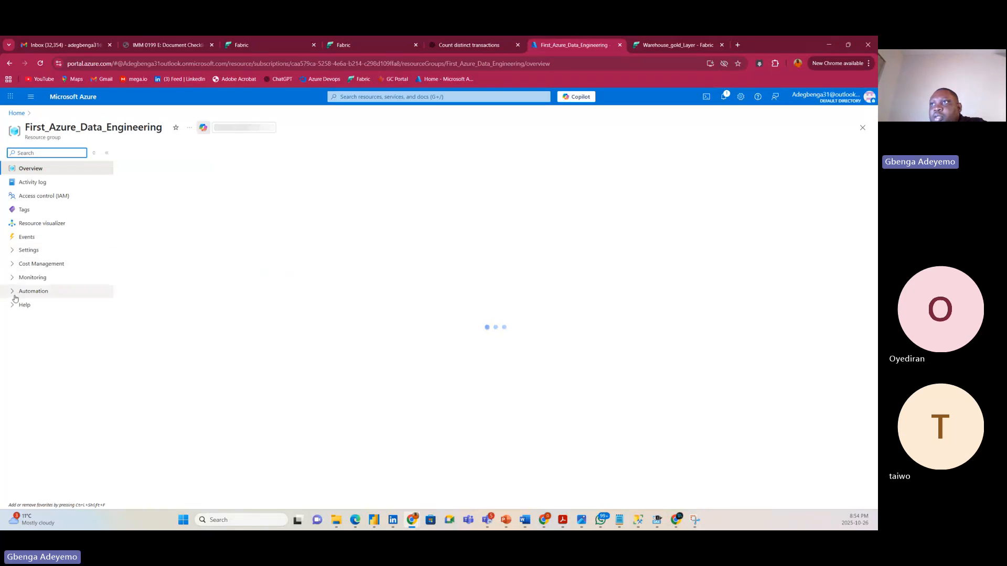
{"action": "left_click", "coordinate": [17, 265]}
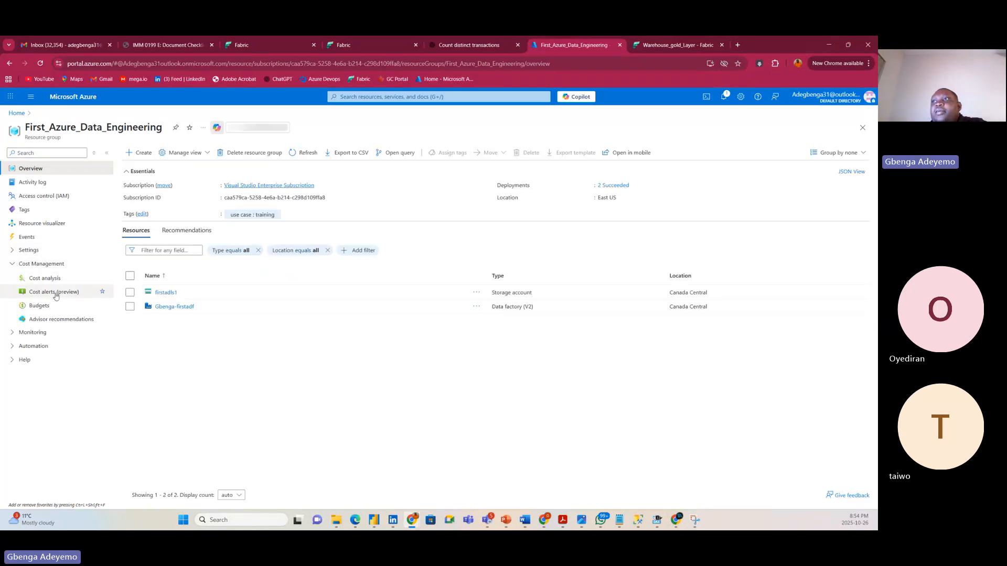
{"action": "left_click", "coordinate": [52, 266]}
{"action": "left_click", "coordinate": [52, 267]}
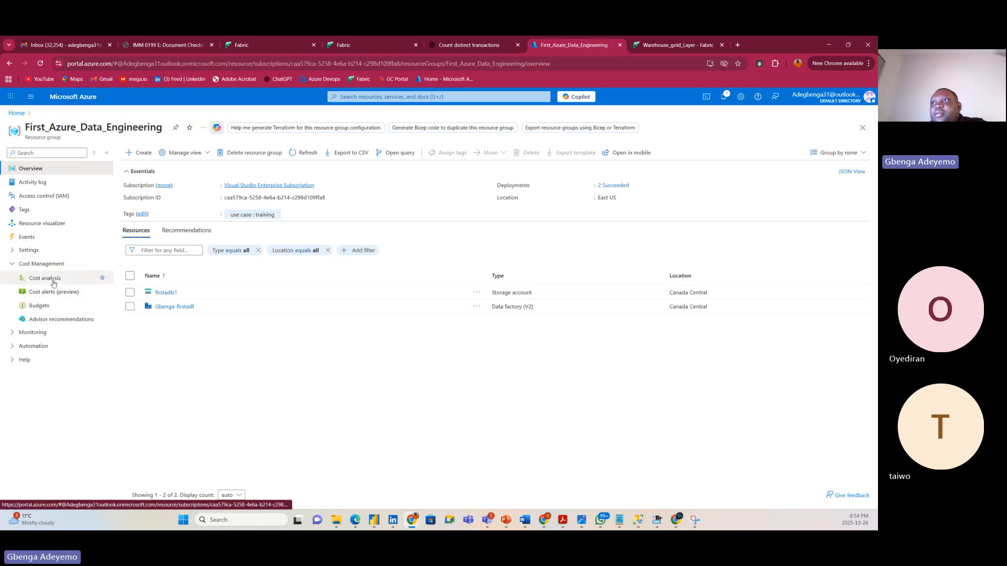
Check the CA$0.05 cost analysis and credit notifications, then return to the Medallion Architecture workspace.
{"action": "left_click", "coordinate": [54, 280]}
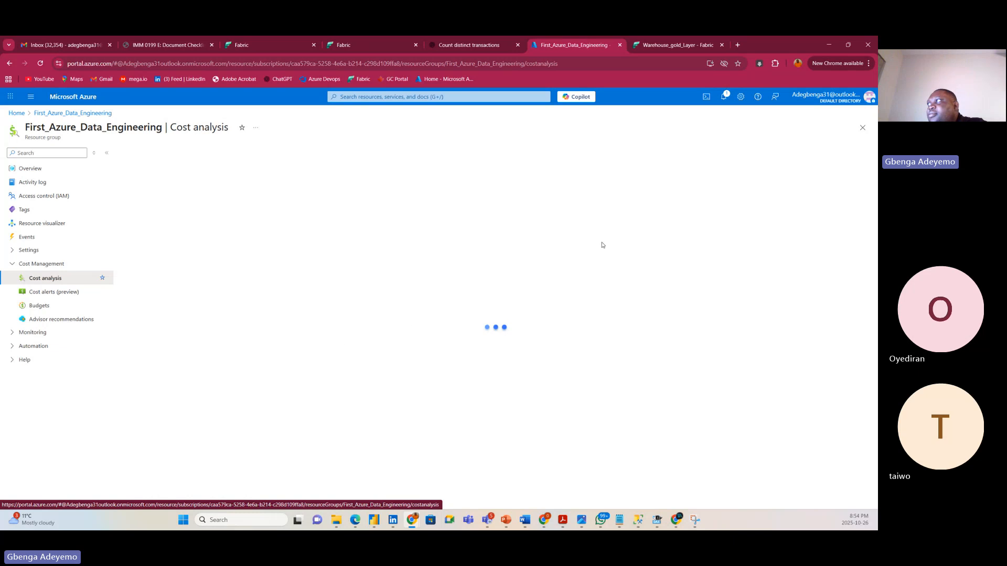
{"action": "left_click", "coordinate": [723, 97]}
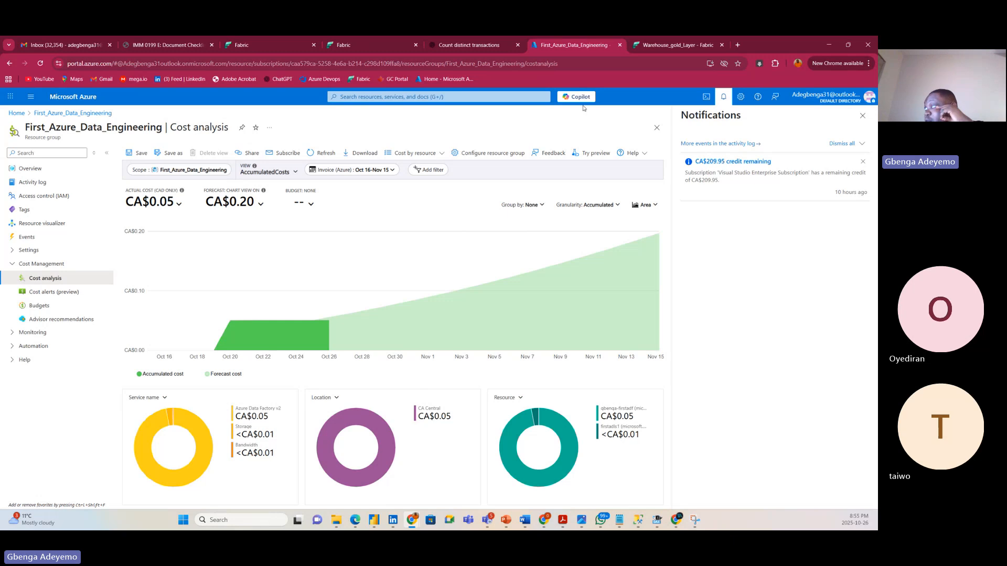
{"action": "left_click", "coordinate": [278, 48]}
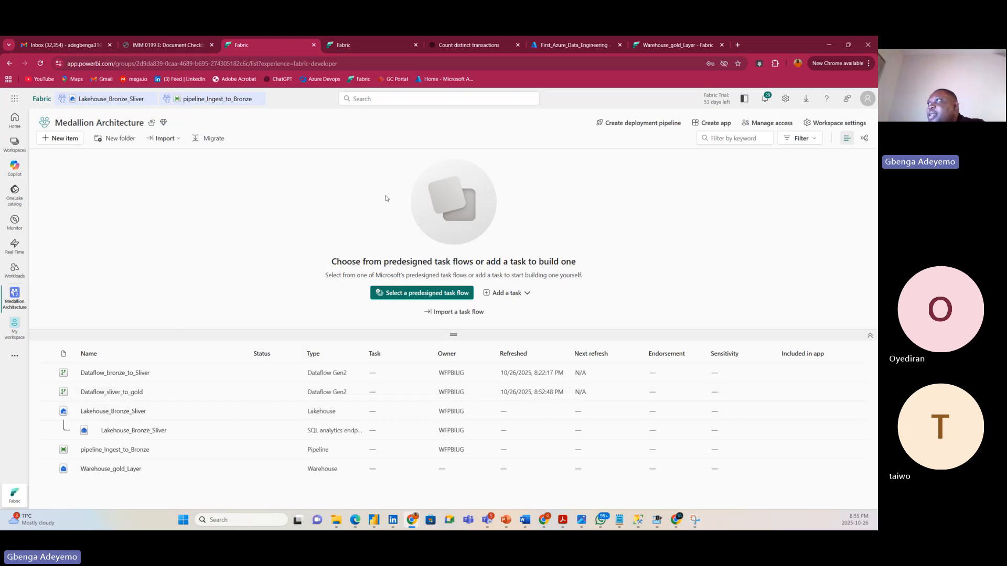
Run select * from Fact_Sales in Warehouse_gold_Layer (7991 rows), then start erasing the table name.
{"action": "left_click", "coordinate": [648, 40]}
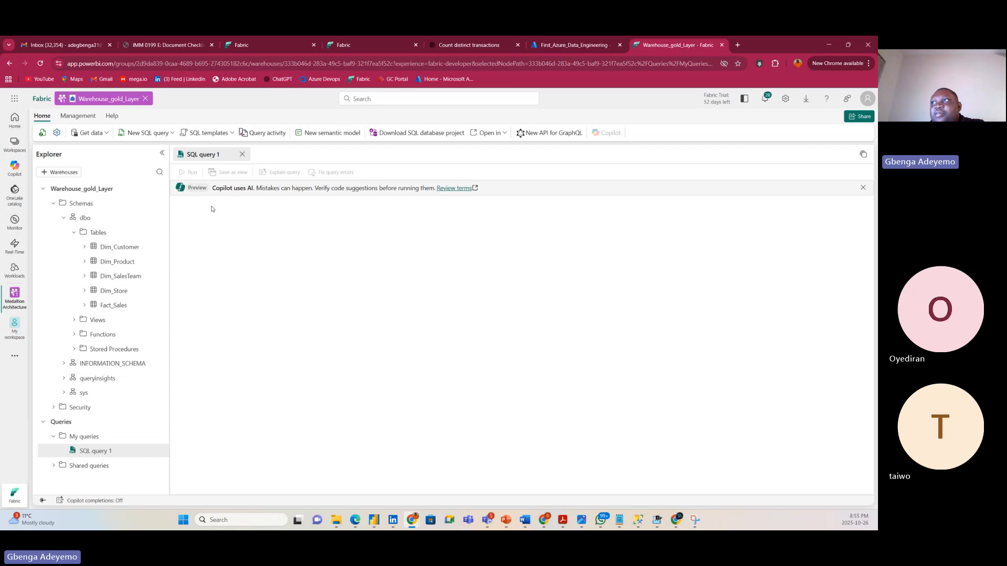
{"action": "type", "text": "sel"}
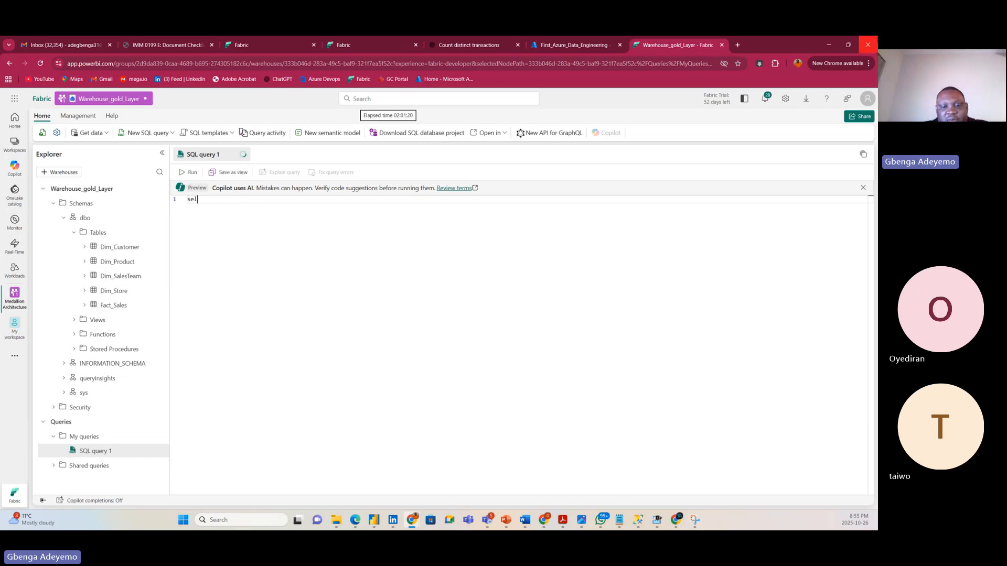
{"action": "type", "text": "ect * from"}
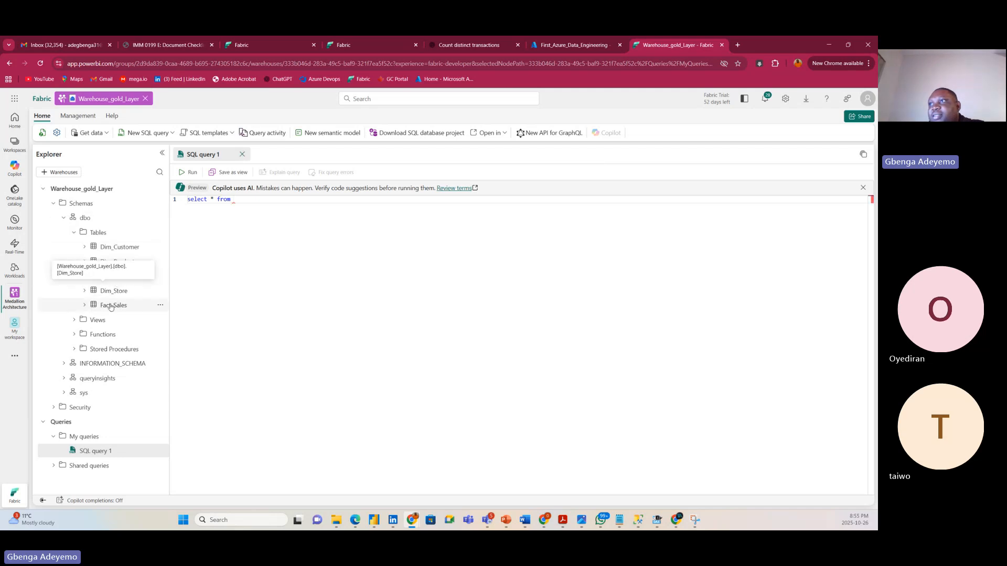
{"action": "left_click_drag", "start_coordinate": [114, 305], "coordinate": [341, 203]}
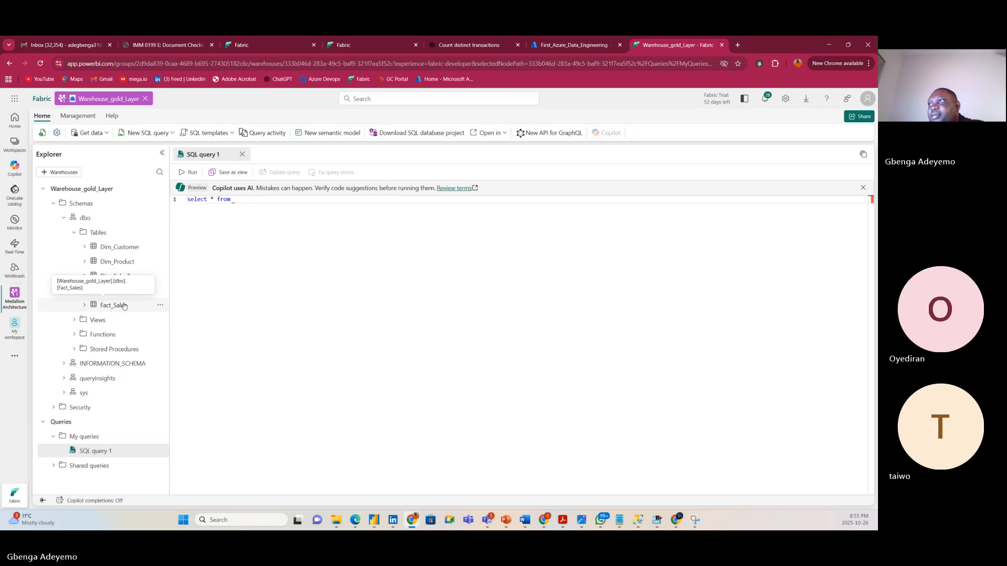
{"action": "left_click_drag", "start_coordinate": [113, 306], "coordinate": [293, 204]}
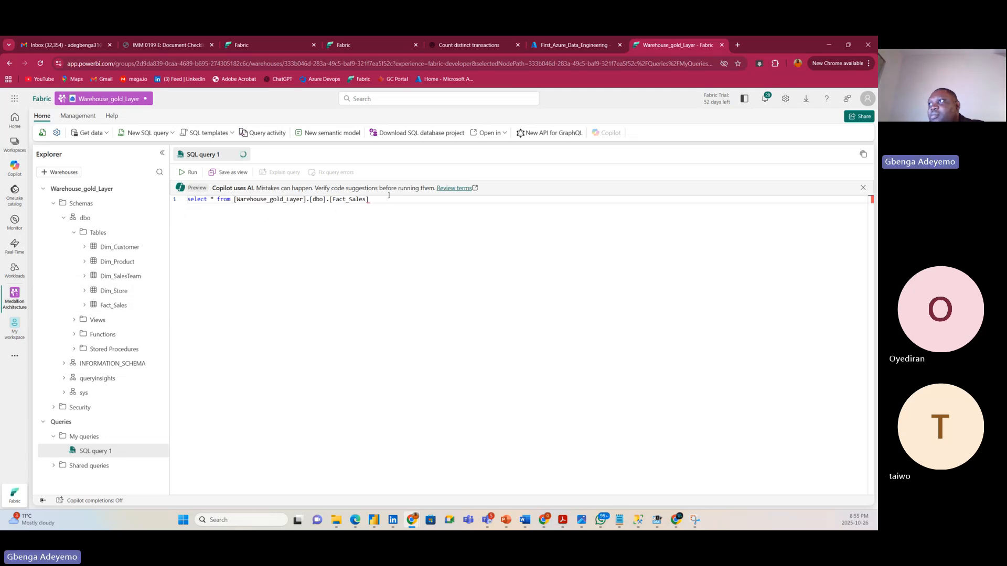
{"action": "key", "text": "ctrl+a"}
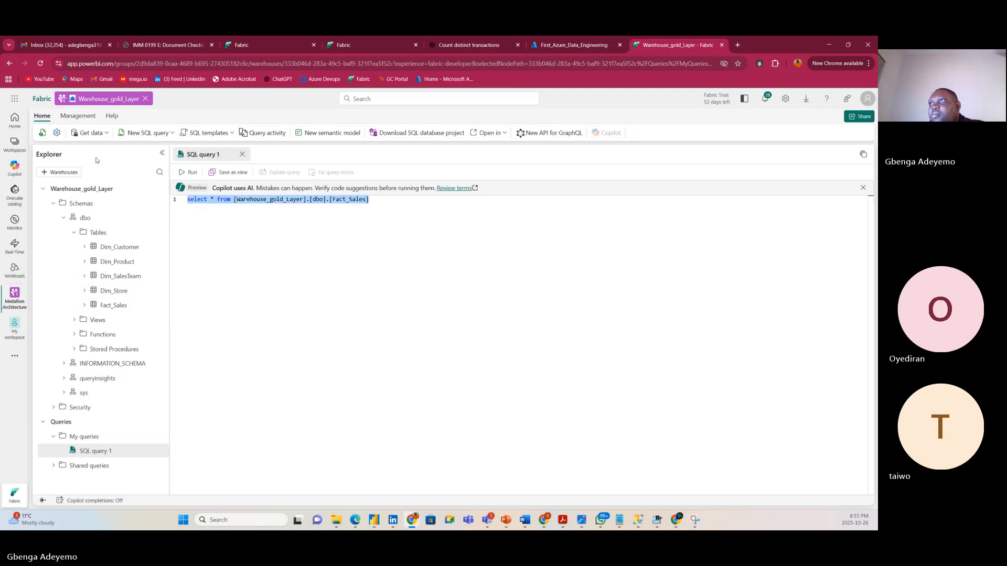
{"action": "left_click", "coordinate": [190, 172]}
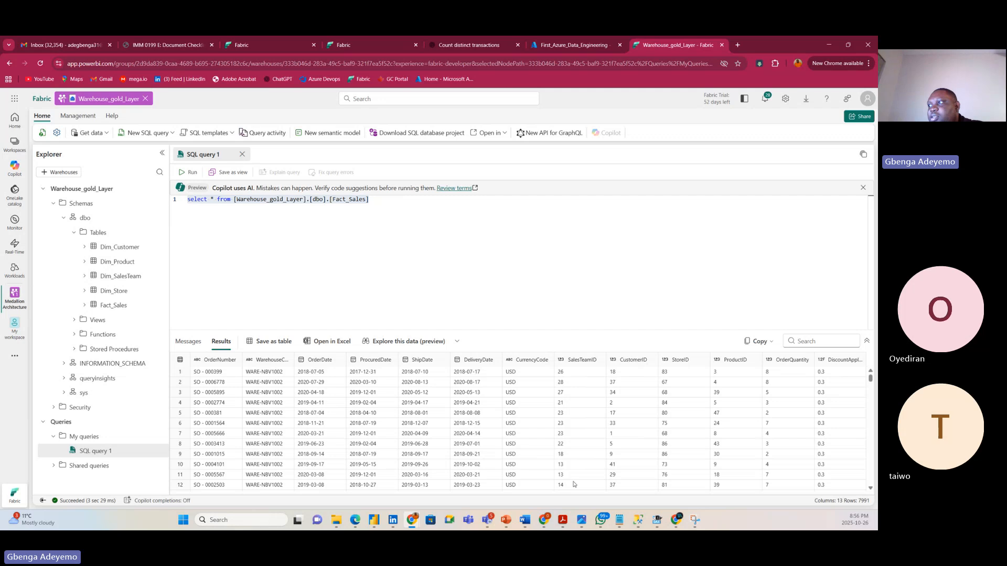
{"action": "left_click", "coordinate": [380, 205]}
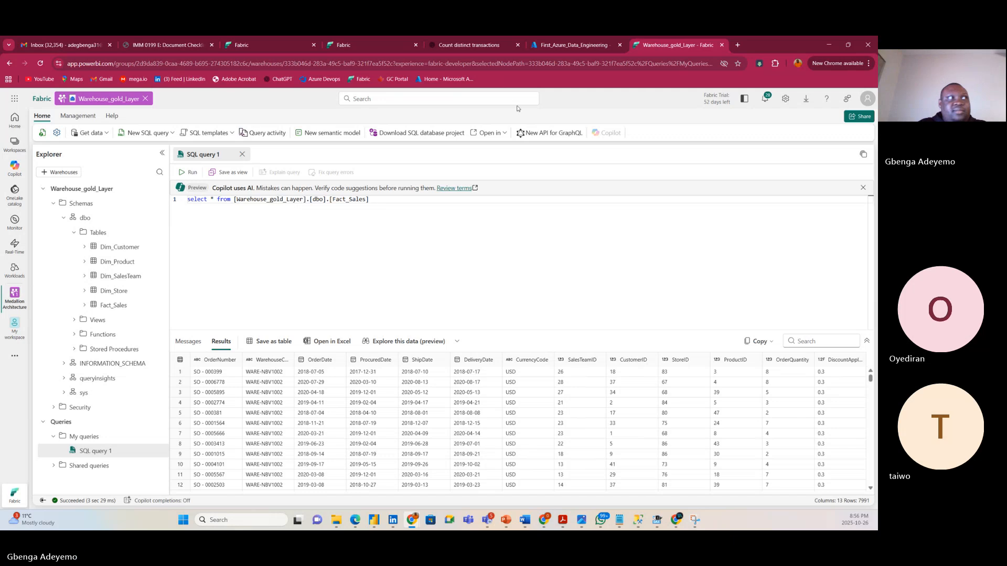
{"action": "key", "text": "BackSpace"}
{"action": "key", "text": "BackSpace"}
{"action": "key", "text": "BackSpace"}
{"action": "key", "text": "BackSpace"}
{"action": "key", "text": "BackSpace"}
{"action": "key", "text": "BackSpace"}
{"action": "key", "text": "BackSpace"}
{"action": "key", "text": "BackSpace"}
{"action": "key", "text": "BackSpace"}
{"action": "key", "text": "BackSpace"}
{"action": "key", "text": "BackSpace"}
{"action": "key", "text": "BackSpace"}
{"action": "key", "text": "BackSpace"}
{"action": "key", "text": "BackSpace"}
{"action": "key", "text": "BackSpace"}
{"action": "key", "text": "BackSpace"}
{"action": "key", "text": "BackSpace"}
{"action": "key", "text": "BackSpace"}
{"action": "key", "text": "BackSpace"}
{"action": "key", "text": "BackSpace"}
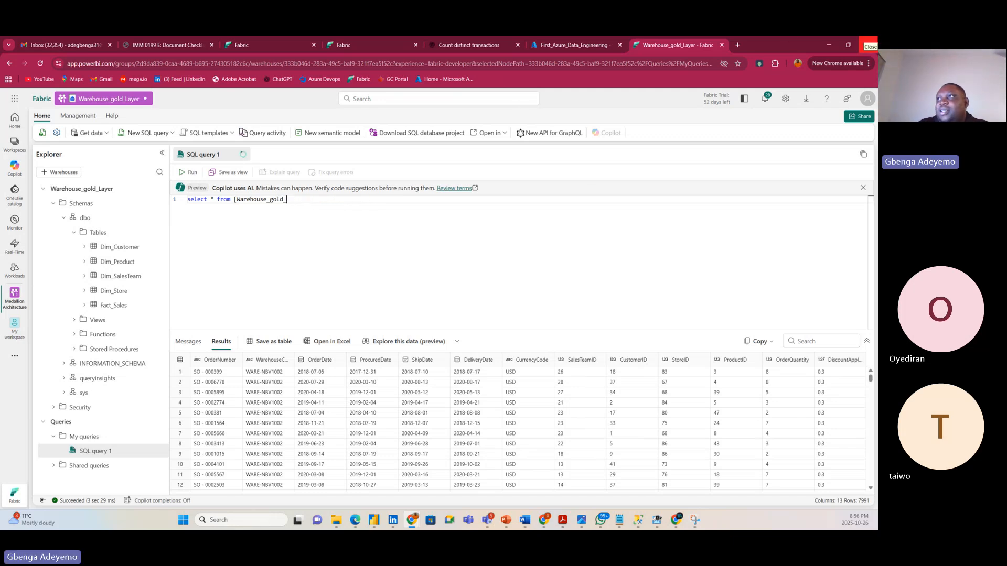
Replace the table reference with dbo.Dim_Product.[ProductID] as the first selected column.
{"action": "key", "text": "BackSpace"}
{"action": "key", "text": "BackSpace"}
{"action": "key", "text": "BackSpace"}
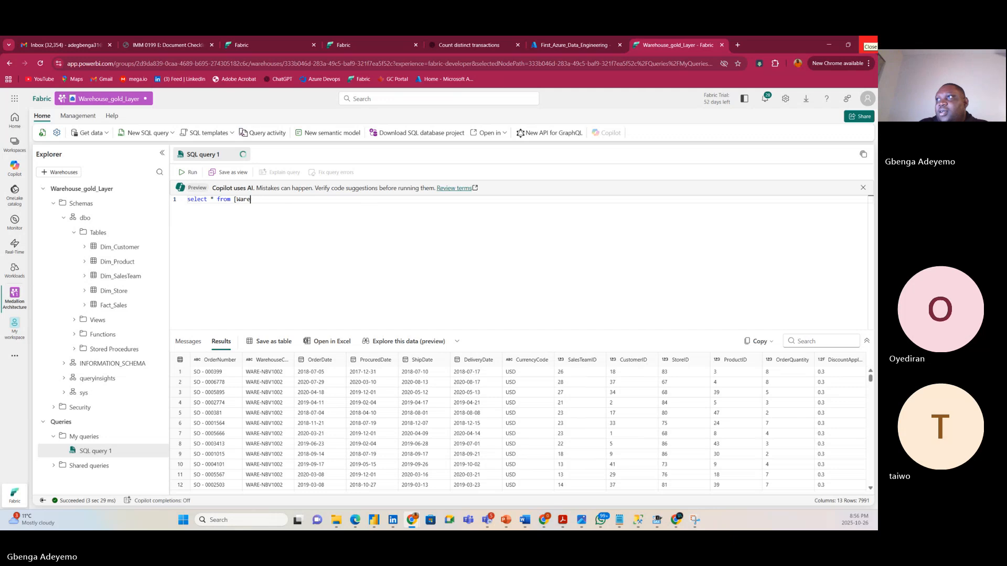
{"action": "key", "text": "BackSpace"}
{"action": "key", "text": "BackSpace"}
{"action": "key", "text": "BackSpace"}
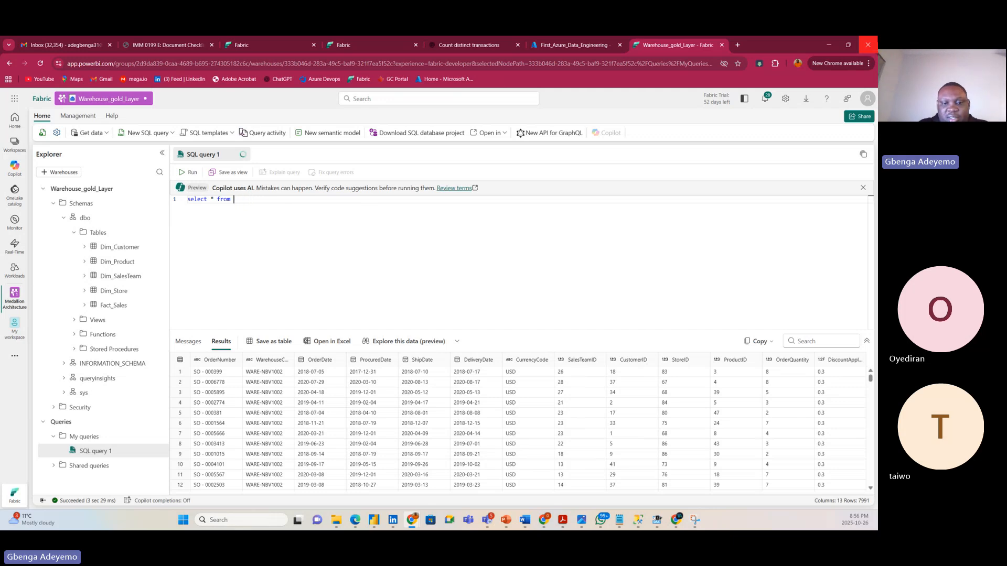
{"action": "type", "text": "pro"}
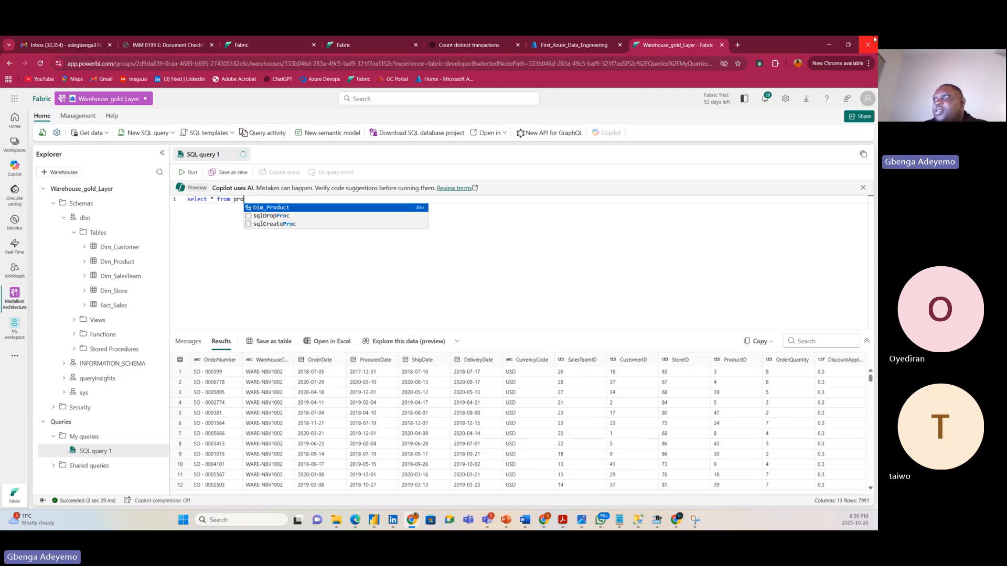
{"action": "left_click", "coordinate": [253, 207]}
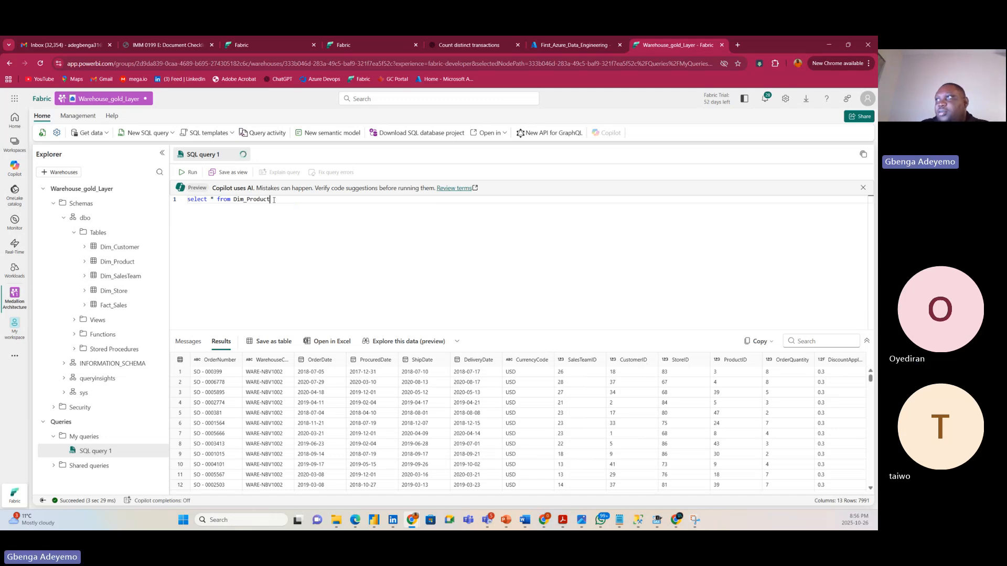
{"action": "type", "text": "."}
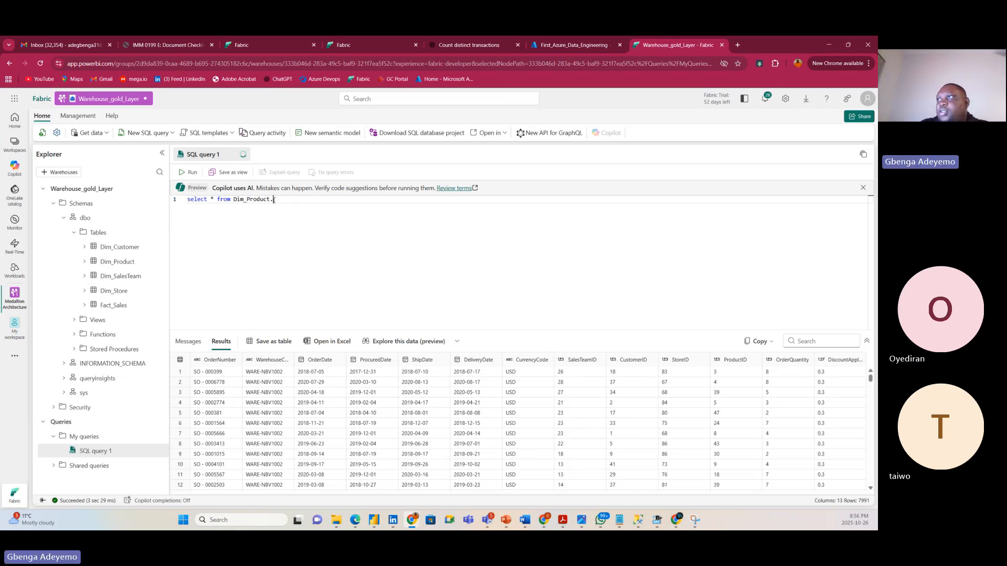
{"action": "type", "text": "p"}
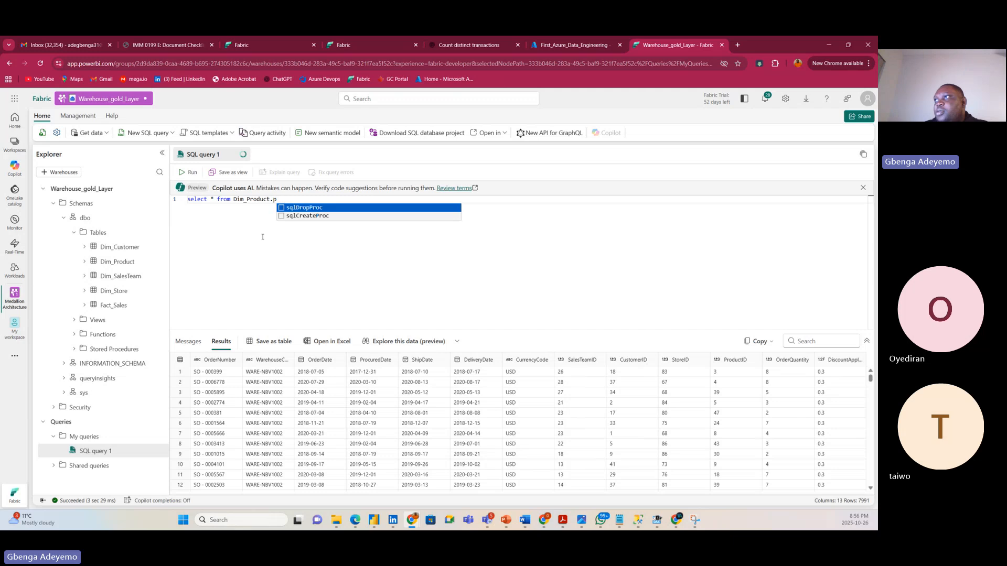
{"action": "key", "text": "BackSpace"}
{"action": "key", "text": "BackSpace"}
{"action": "key", "text": "BackSpace"}
{"action": "key", "text": "BackSpace"}
{"action": "key", "text": "BackSpace"}
{"action": "key", "text": "BackSpace"}
{"action": "key", "text": "BackSpace"}
{"action": "key", "text": "BackSpace"}
{"action": "key", "text": "BackSpace"}
{"action": "key", "text": "BackSpace"}
{"action": "key", "text": "BackSpace"}
{"action": "key", "text": "BackSpace"}
{"action": "key", "text": "BackSpace"}
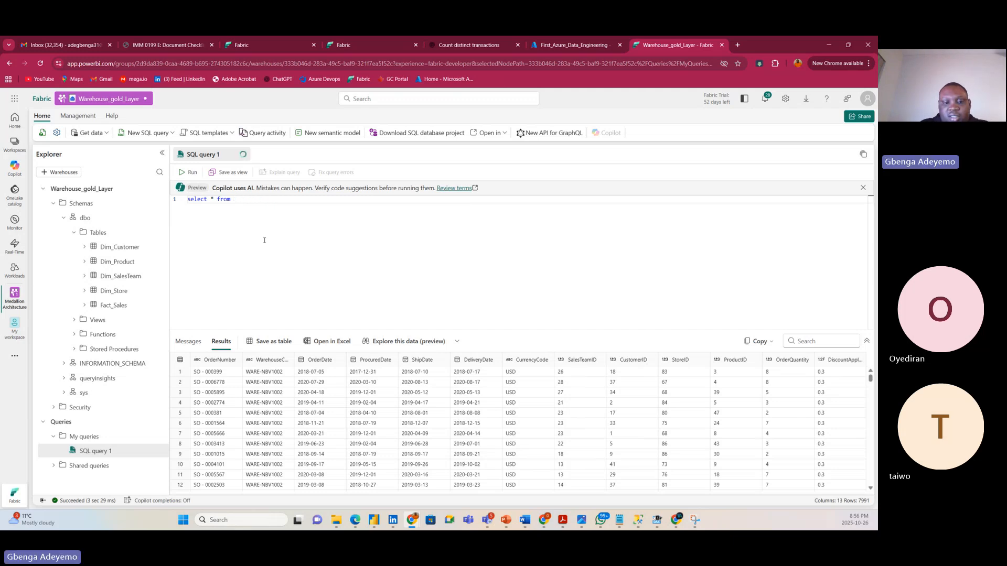
{"action": "type", "text": "dbo"}
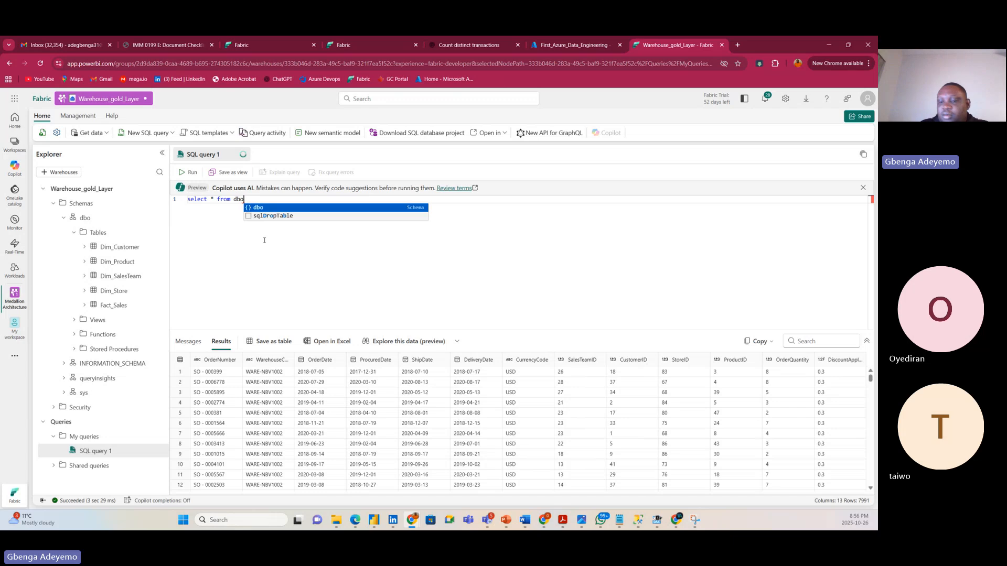
{"action": "type", "text": ".dim"}
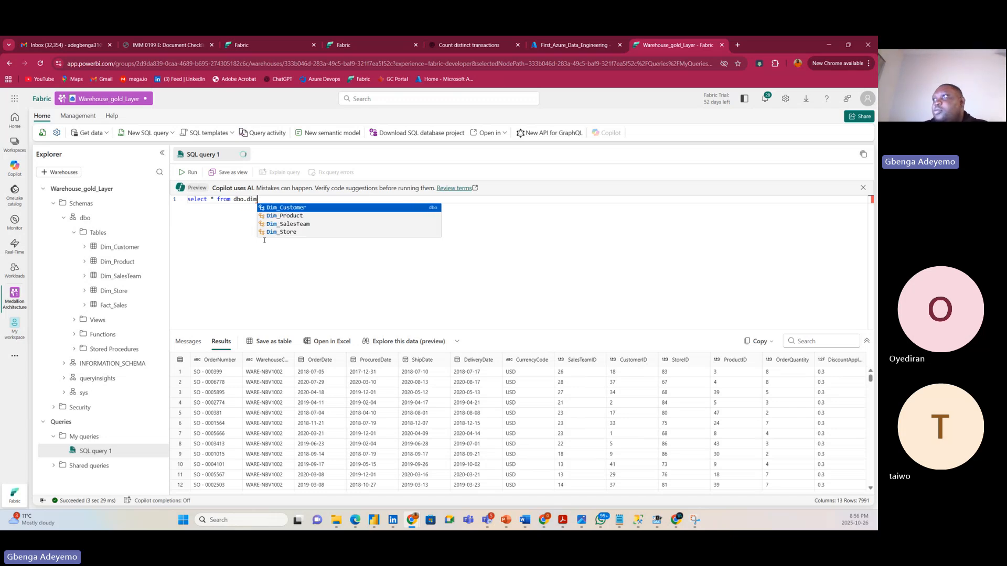
{"action": "left_click", "coordinate": [298, 217]}
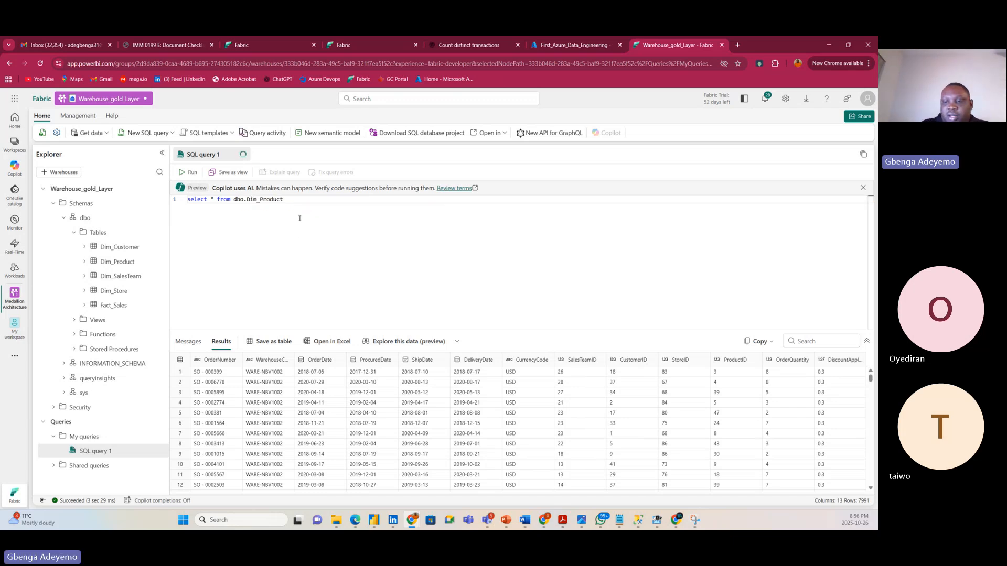
{"action": "type", "text": "."}
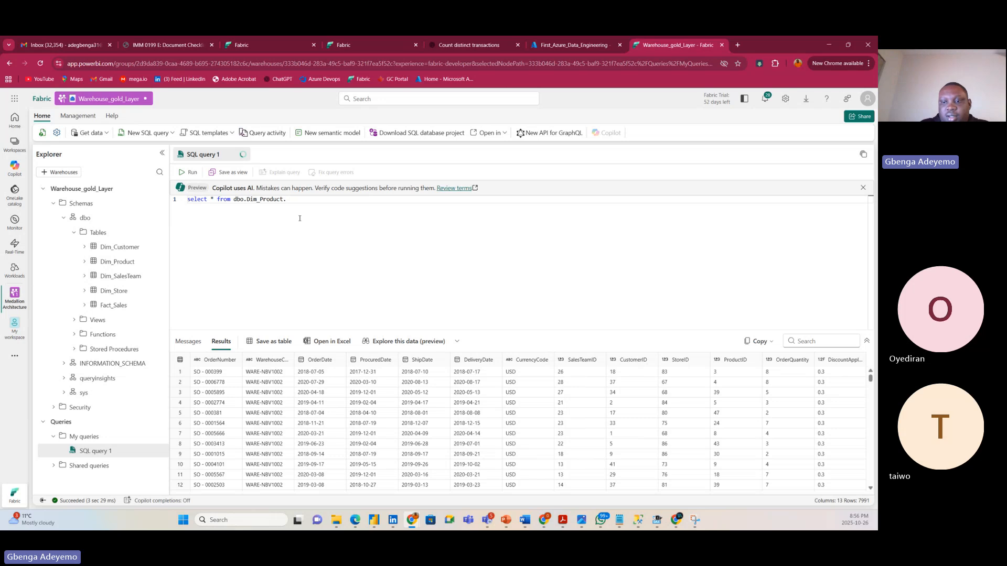
{"action": "type", "text": "[p"}
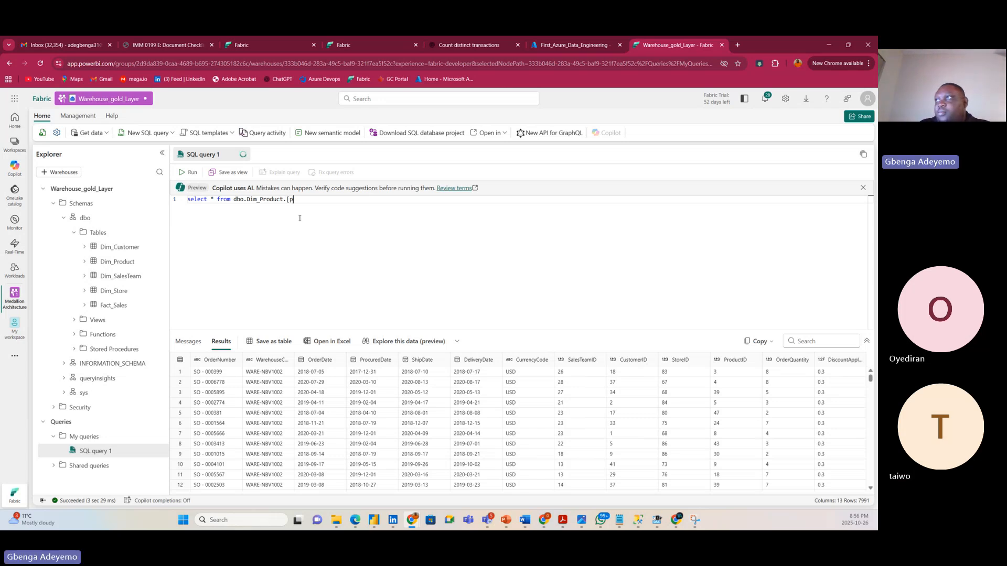
{"action": "type", "text": "ro"}
{"action": "key", "text": "BackSpace"}
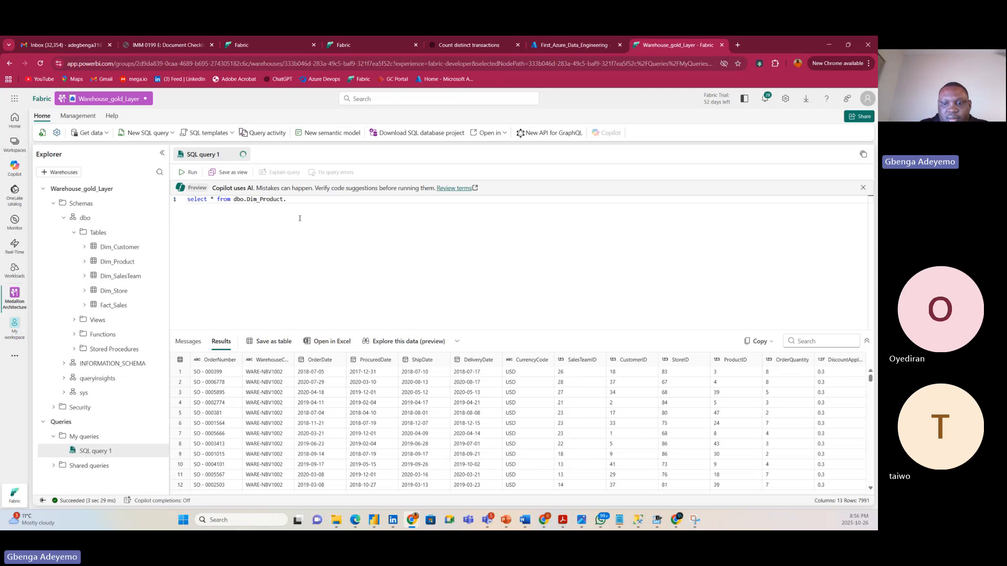
{"action": "type", "text": "P"}
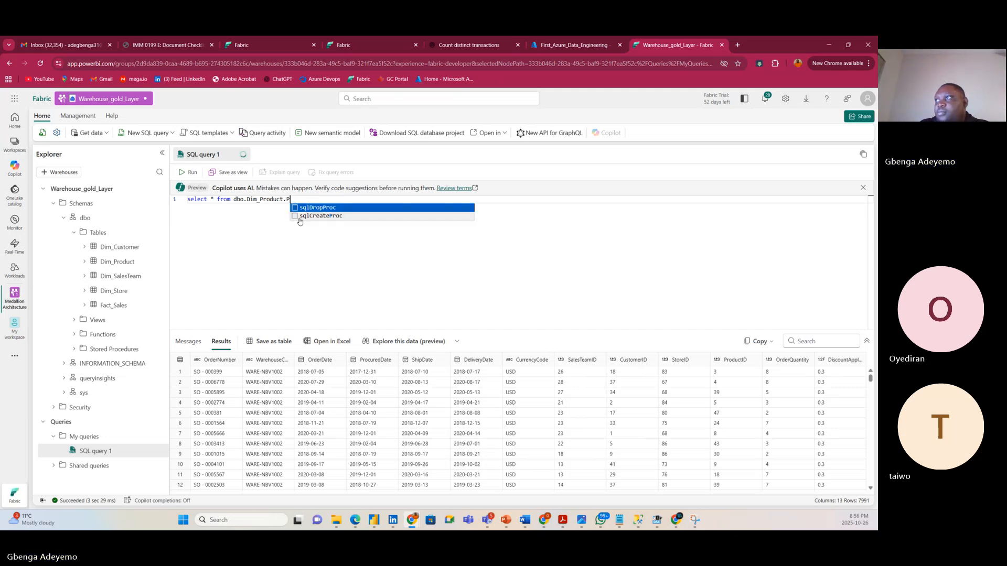
{"action": "key", "text": "BackSpace"}
{"action": "type", "text": "["}
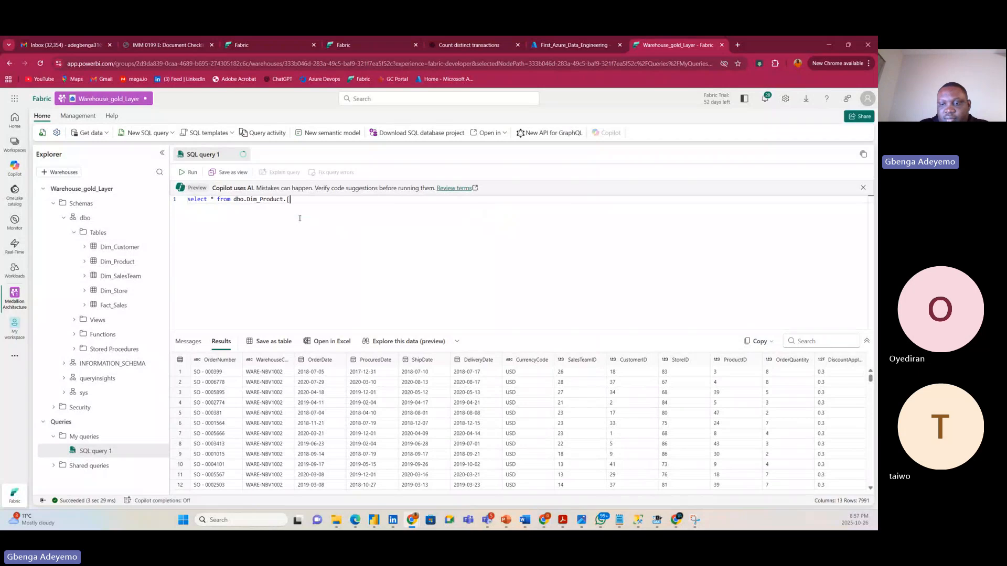
{"action": "type", "text": "Pr"}
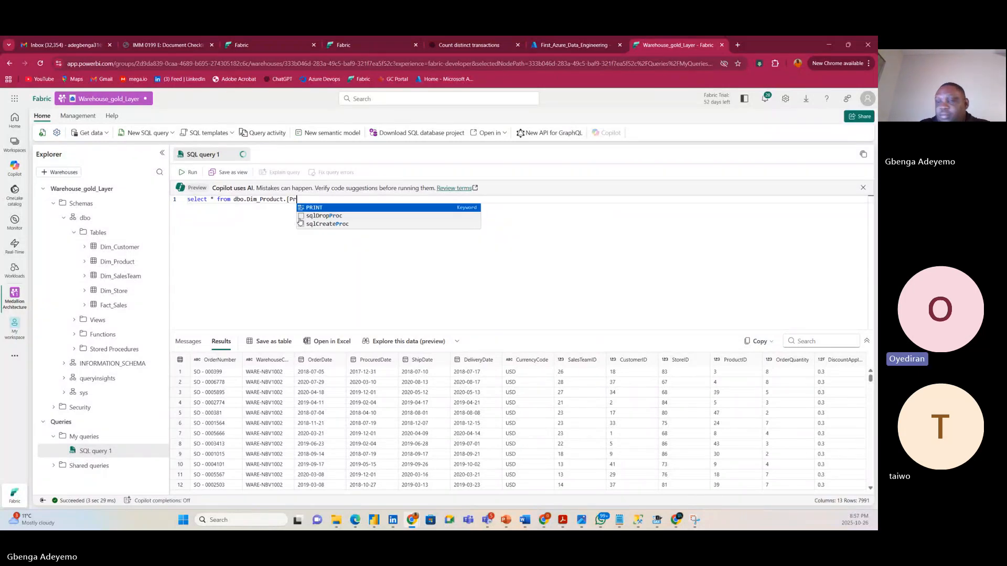
{"action": "type", "text": "oduct"}
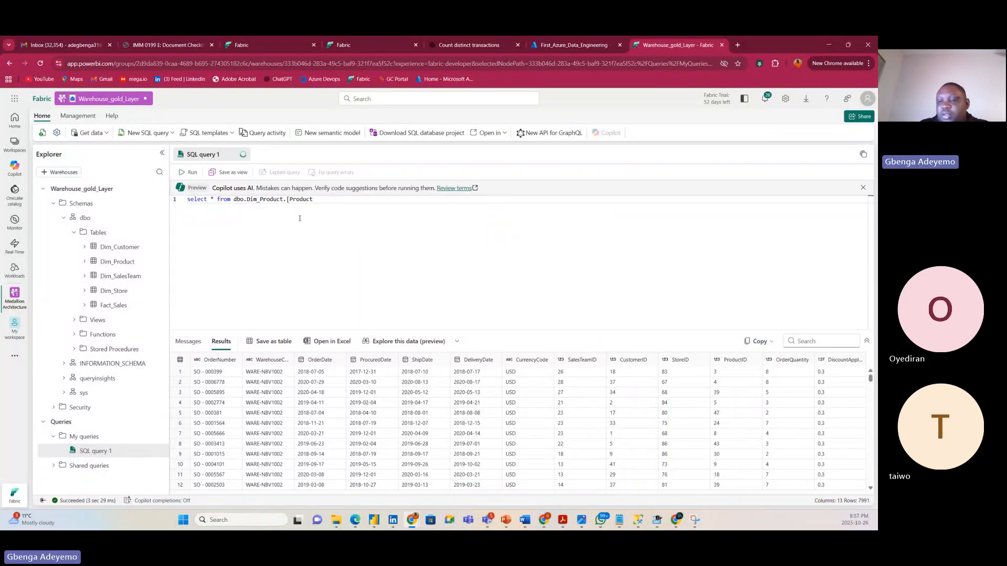
{"action": "type", "text": "ID"}
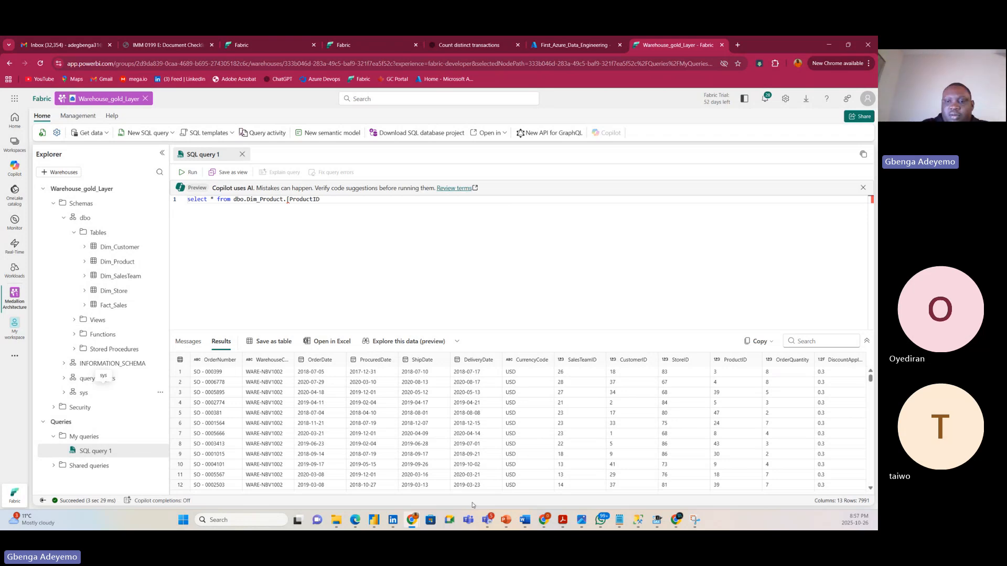
Add sum(dbo.Dim_Product.[Unit Price]) as Sales after ProductID.
{"action": "type", "text": "], "}
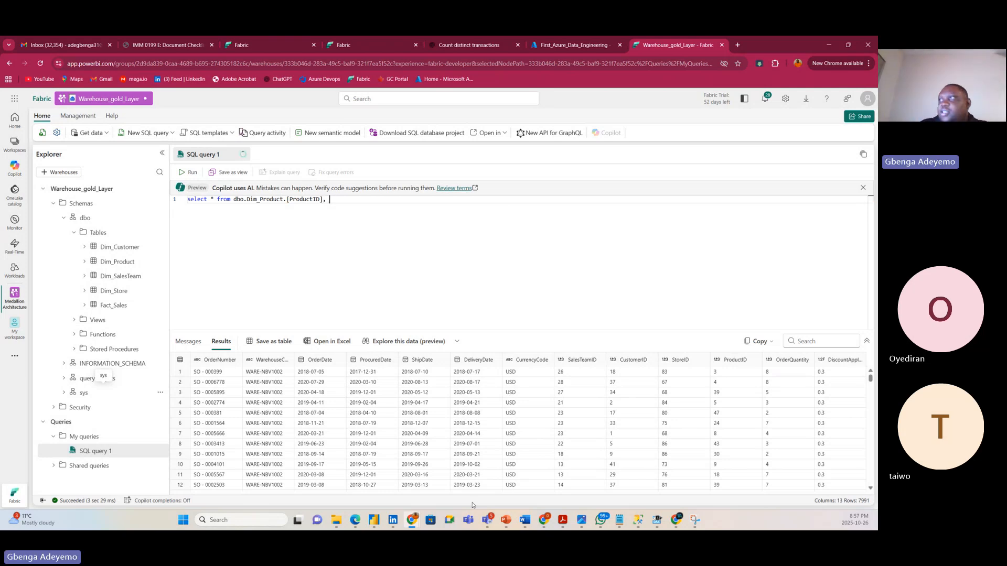
{"action": "type", "text": "("}
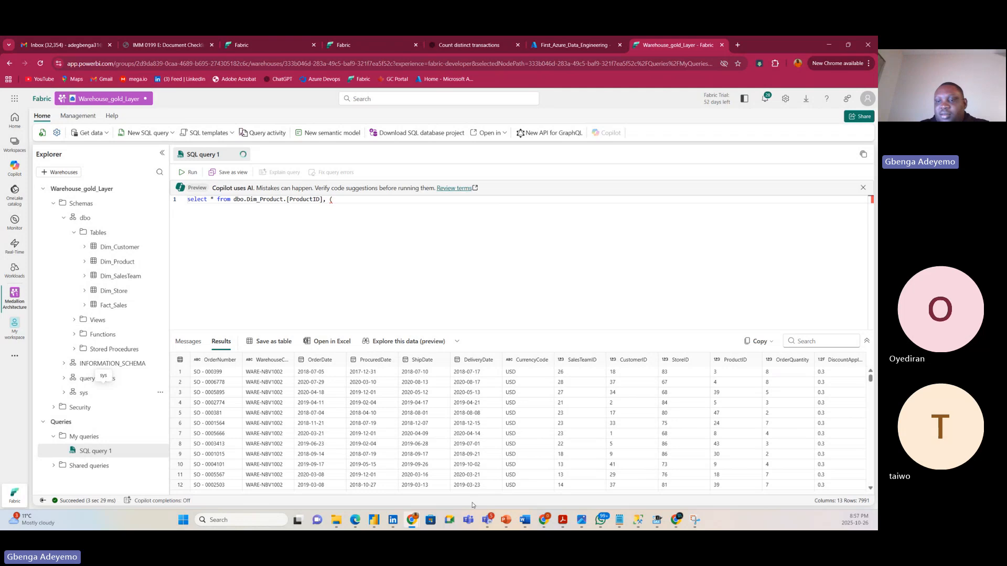
{"action": "key", "text": "BackSpace"}
{"action": "type", "text": "sum"}
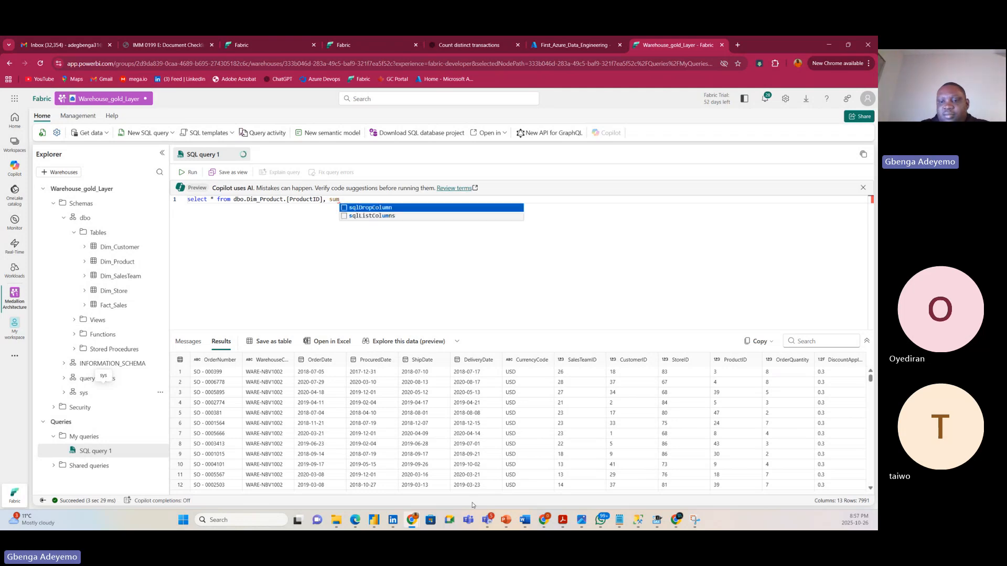
{"action": "type", "text": "("}
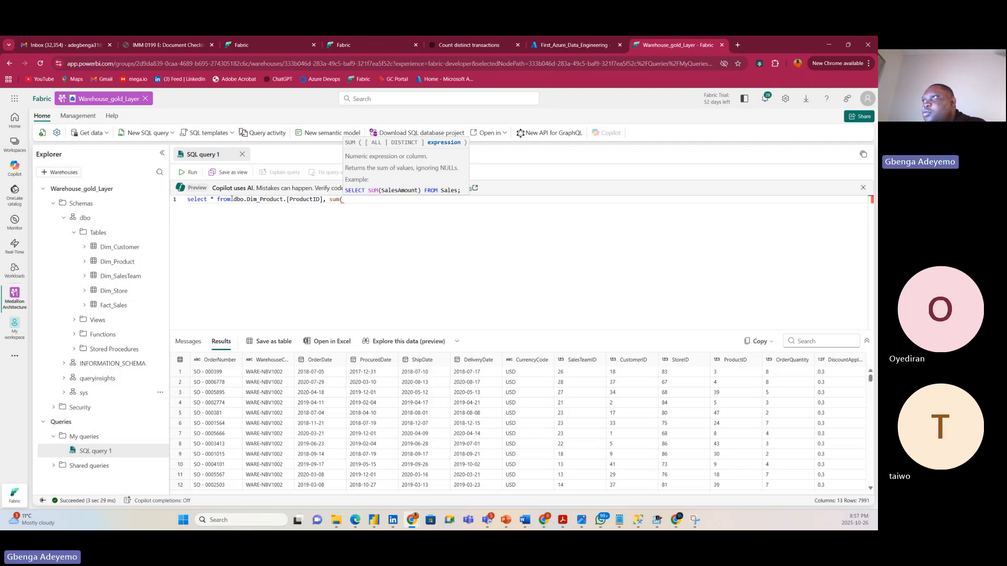
{"action": "left_click_drag", "start_coordinate": [232, 199], "coordinate": [288, 200]}
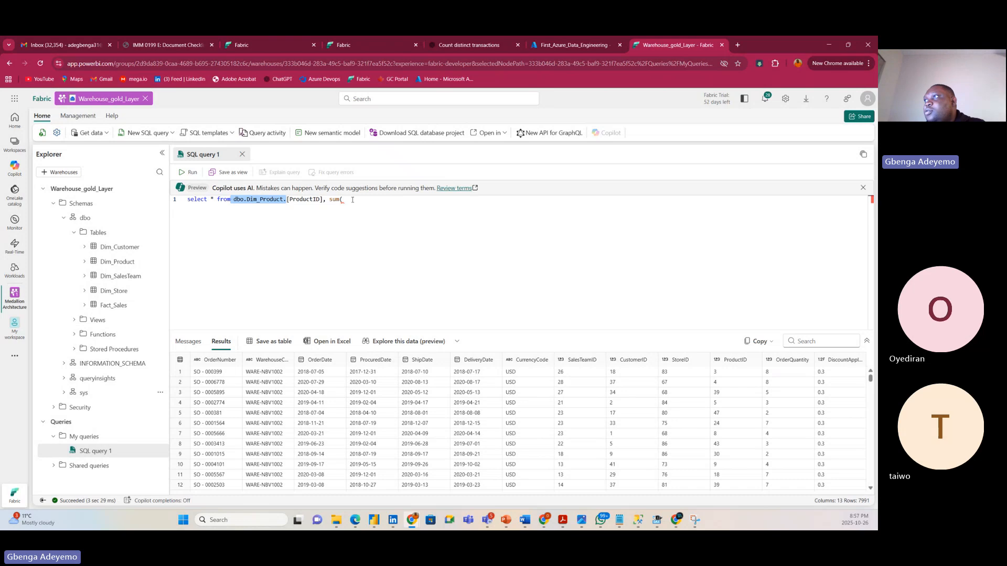
{"action": "key", "text": "ctrl+c"}
{"action": "left_click", "coordinate": [353, 199]}
{"action": "key", "text": "ctrl+v"}
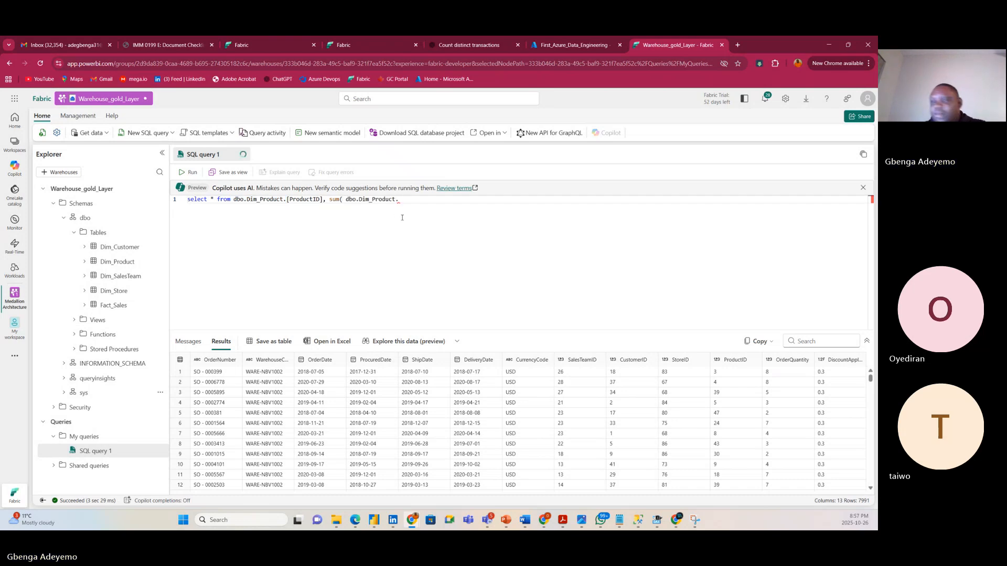
{"action": "type", "text": "[U"}
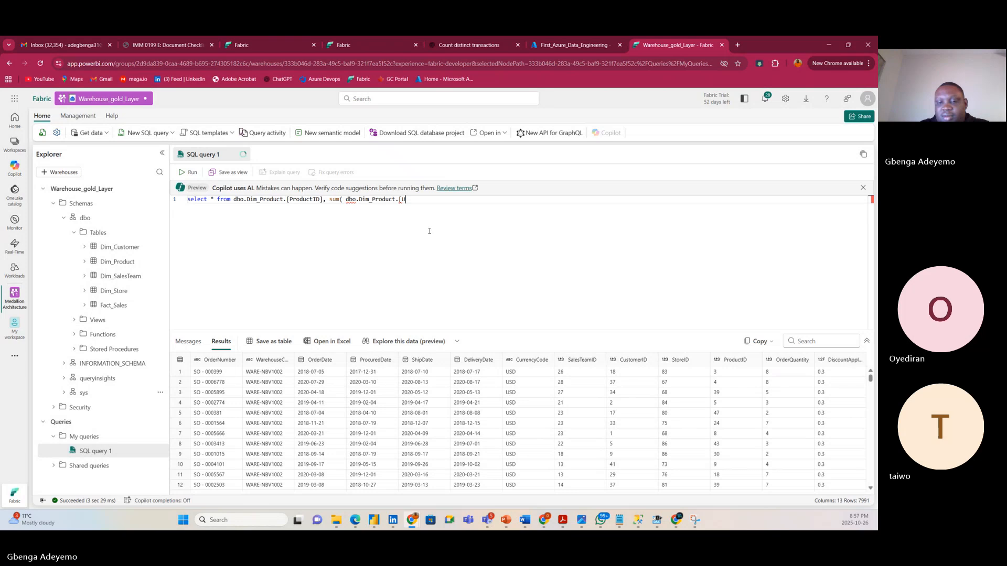
{"action": "type", "text": "np"}
{"action": "key", "text": "BackSpace"}
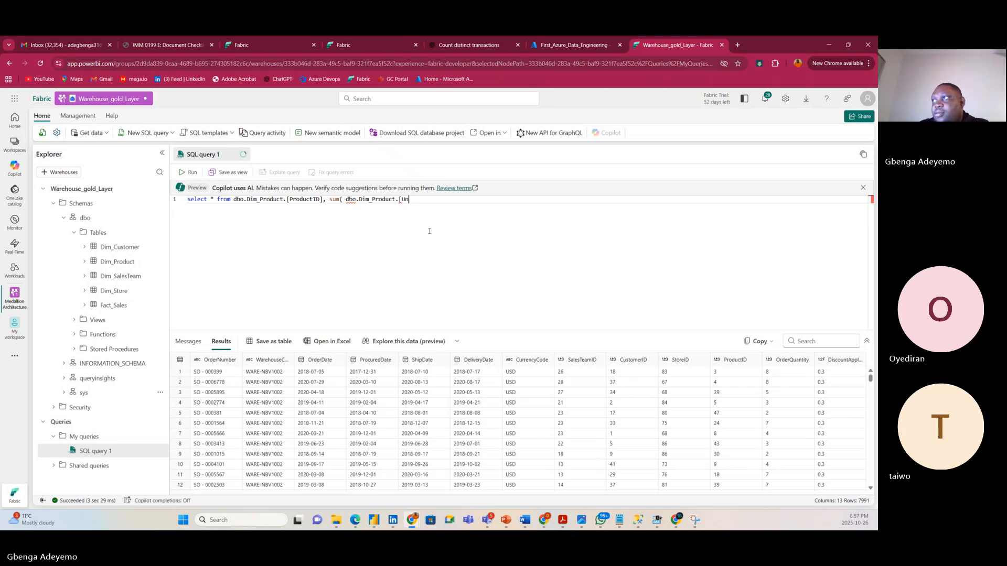
{"action": "type", "text": "it "}
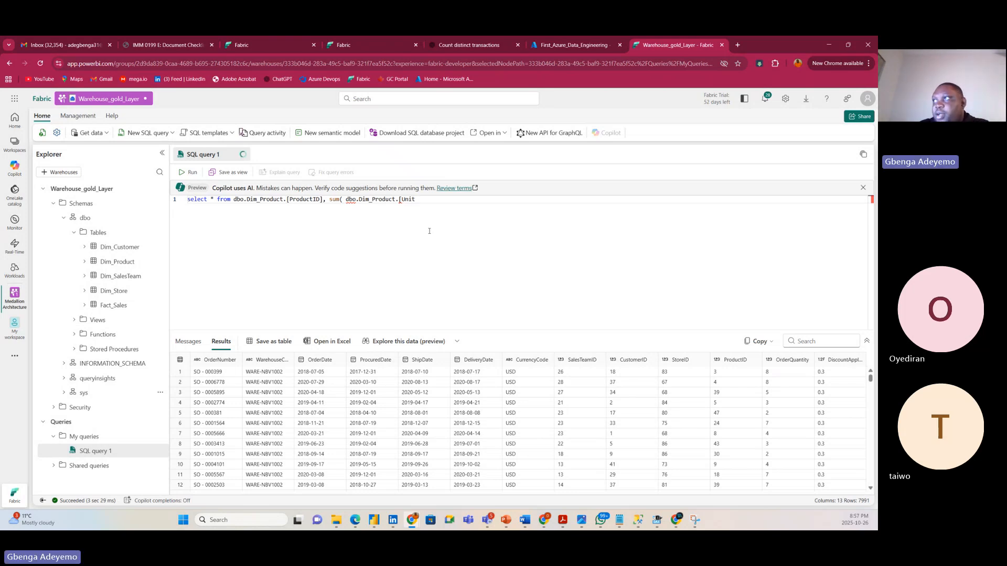
{"action": "type", "text": "Price"}
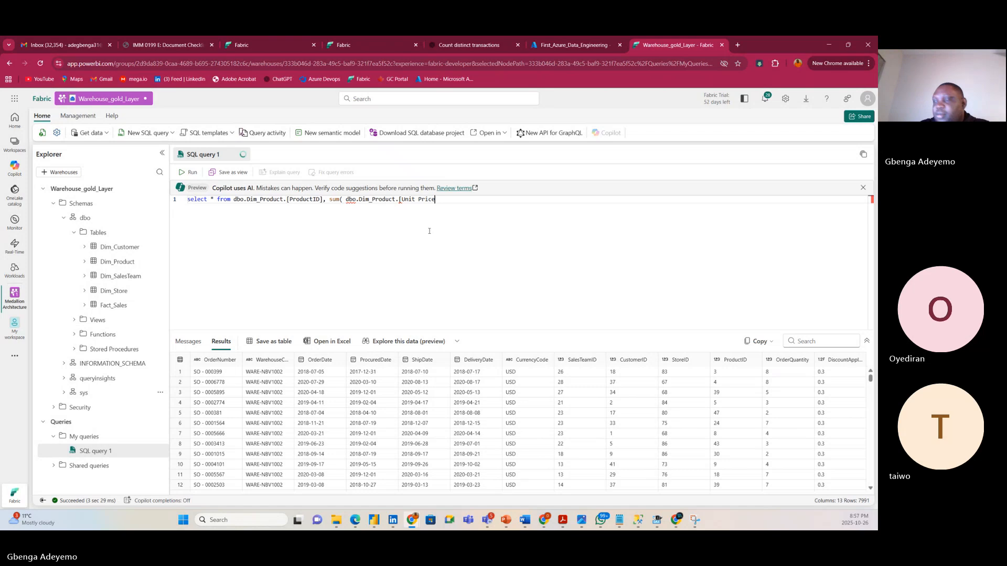
{"action": "type", "text": "])"}
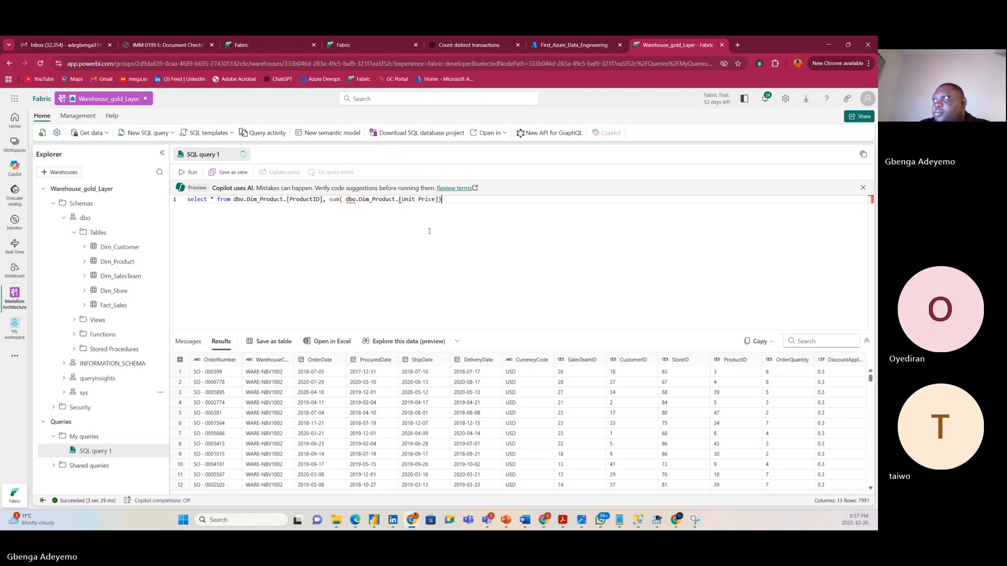
{"action": "type", "text": " as "}
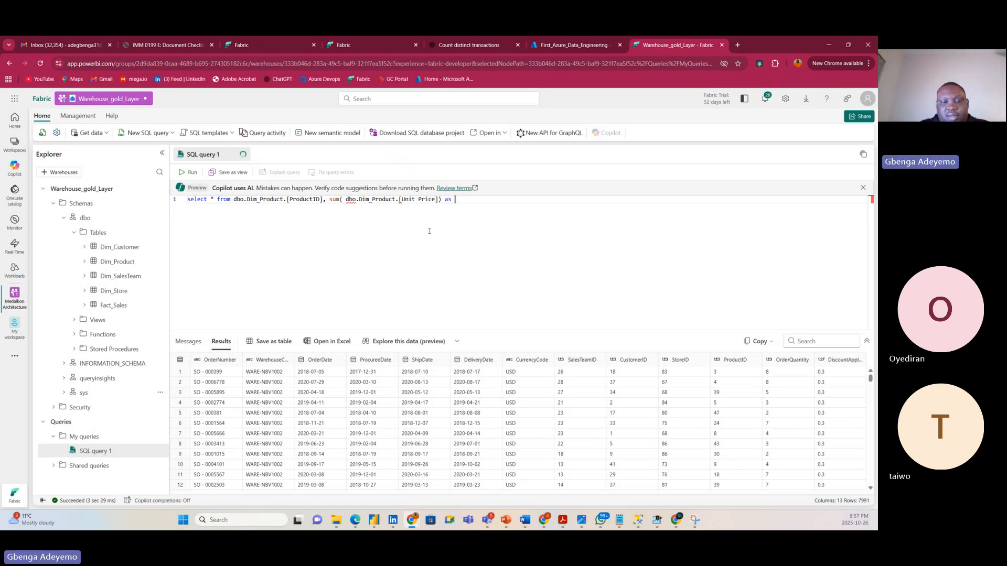
{"action": "type", "text": "Sales"}
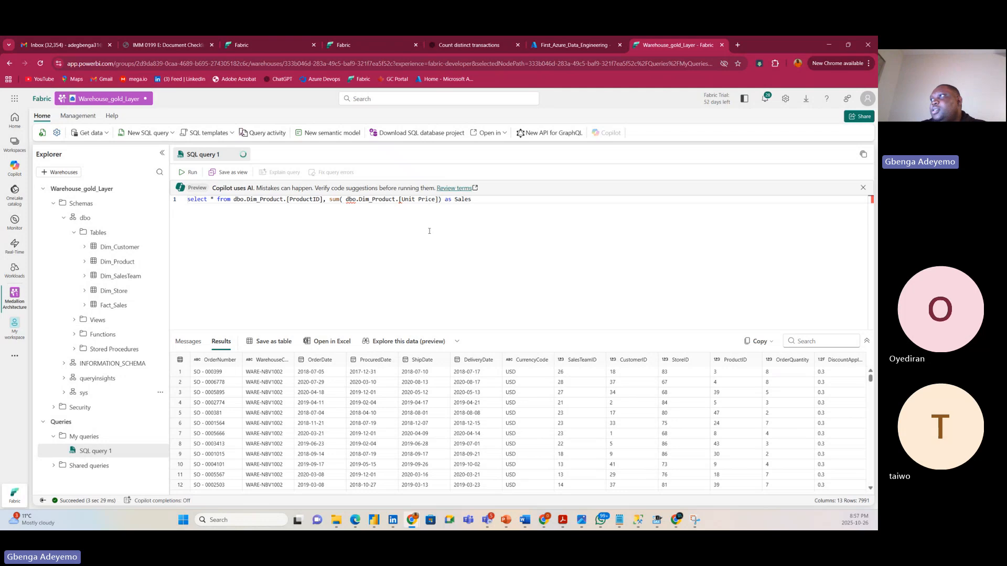
Add a second line reading from dbo.Dim_Product.
{"action": "key", "text": "Return"}
{"action": "type", "text": "from"}
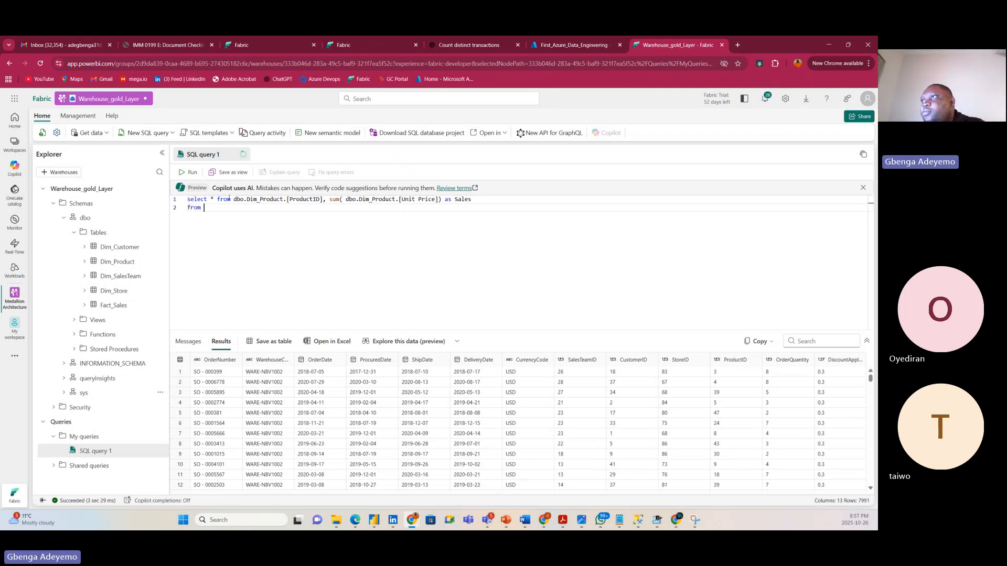
{"action": "left_click", "coordinate": [235, 200]}
{"action": "left_click_drag", "start_coordinate": [234, 200], "coordinate": [283, 200]}
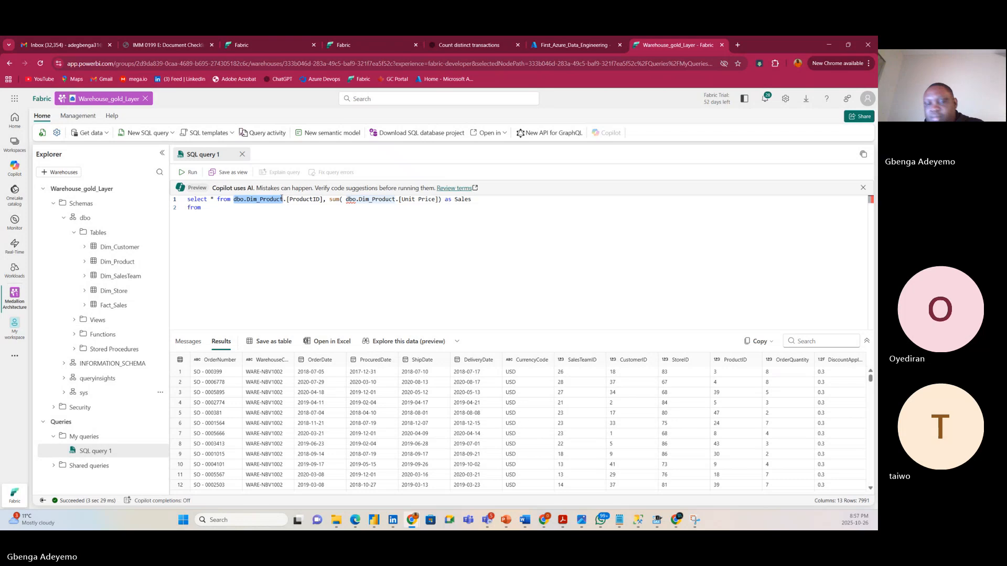
{"action": "left_click", "coordinate": [211, 208]}
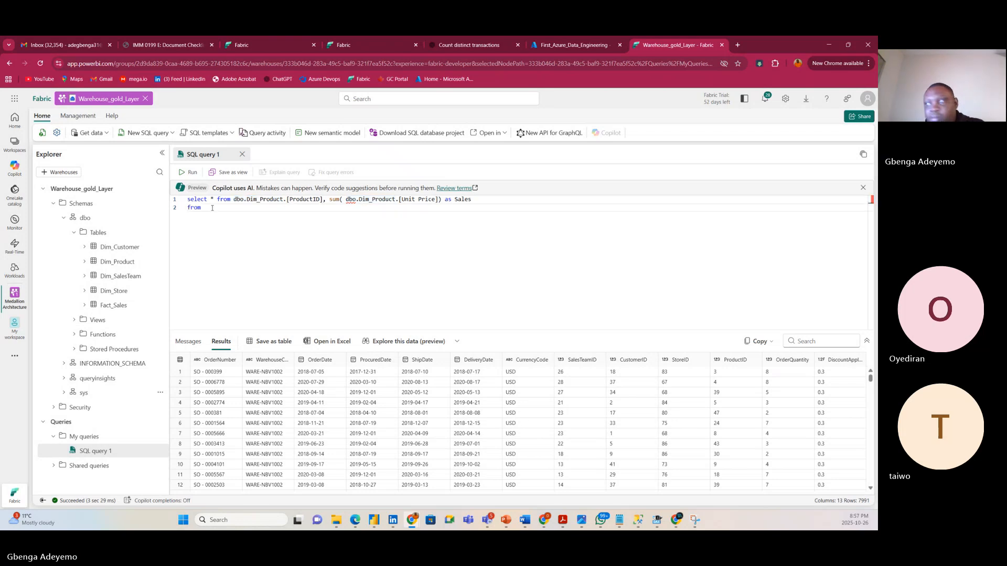
{"action": "key", "text": "ctrl+v"}
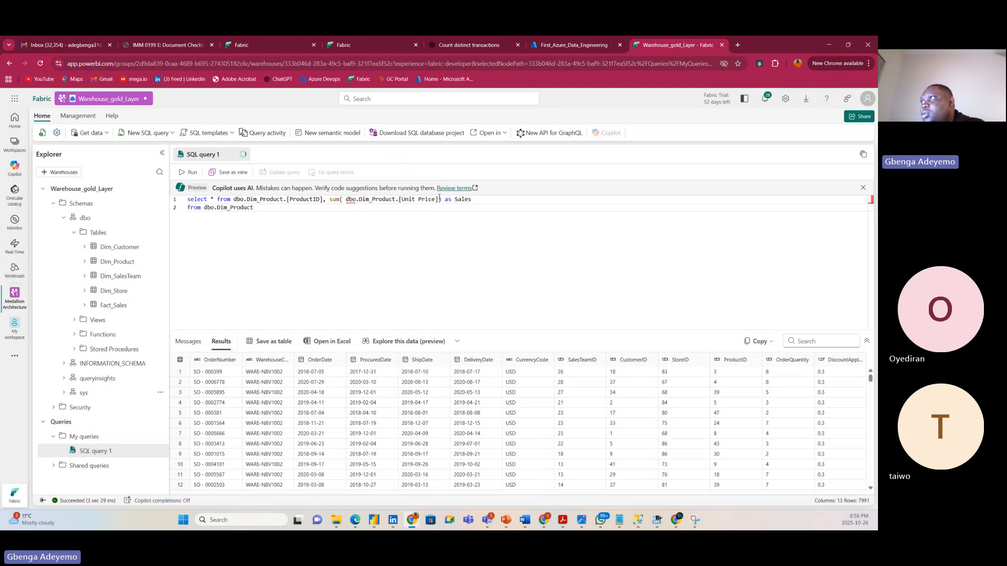
Multiply [Unit Price] by dbo.Fact_Sales.[OrderQuantity] inside the Sales sum.
{"action": "left_click", "coordinate": [438, 199]}
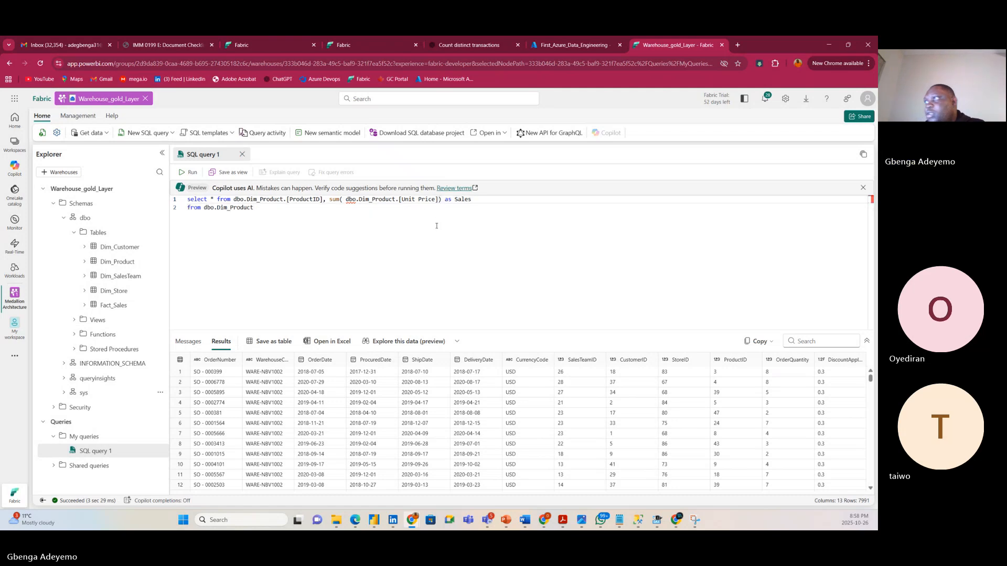
{"action": "type", "text": "8"}
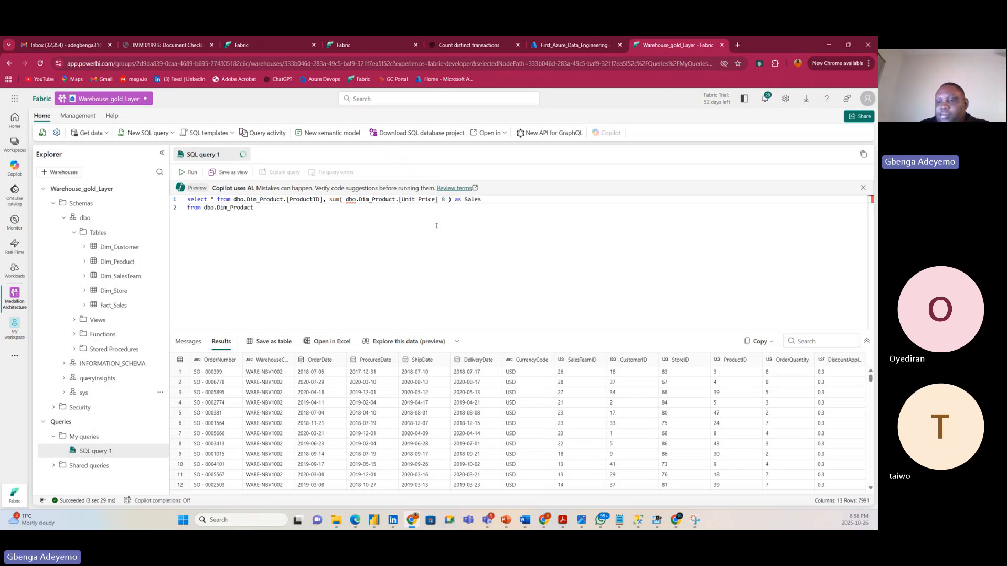
{"action": "key", "text": "BackSpace"}
{"action": "key", "text": "BackSpace"}
{"action": "type", "text": "8"}
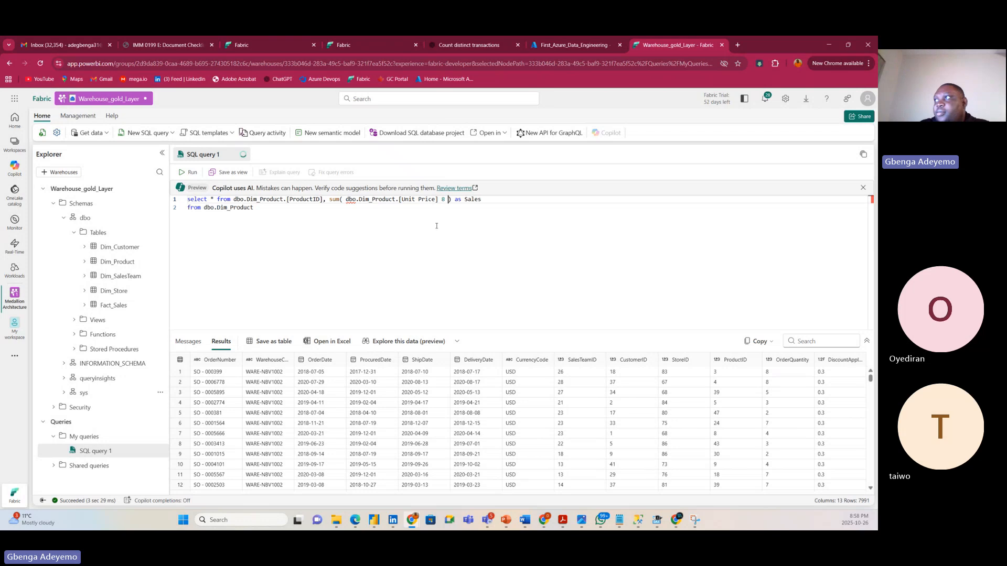
{"action": "key", "text": "BackSpace"}
{"action": "key", "text": "BackSpace"}
{"action": "type", "text": "* "}
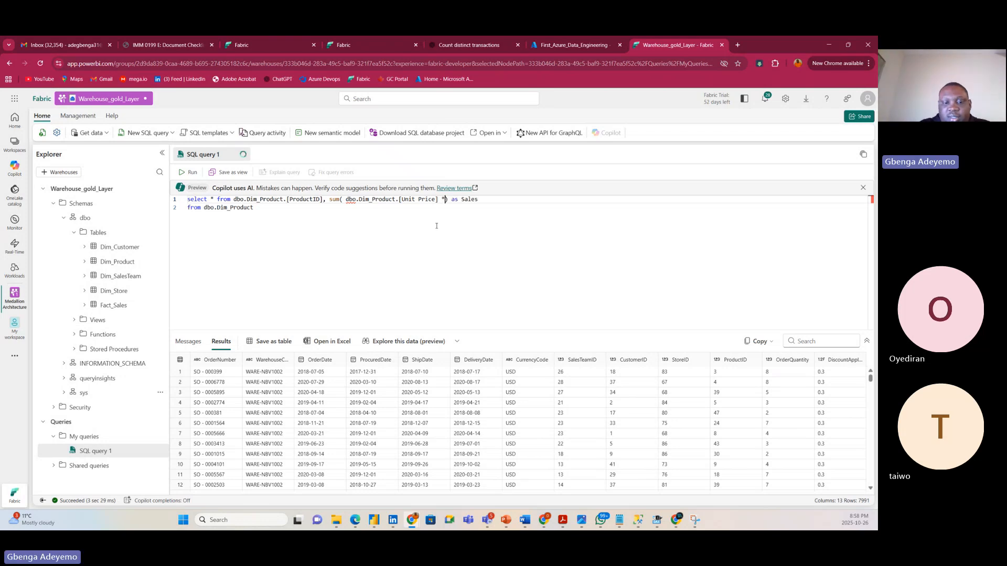
{"action": "type", "text": "dbo"}
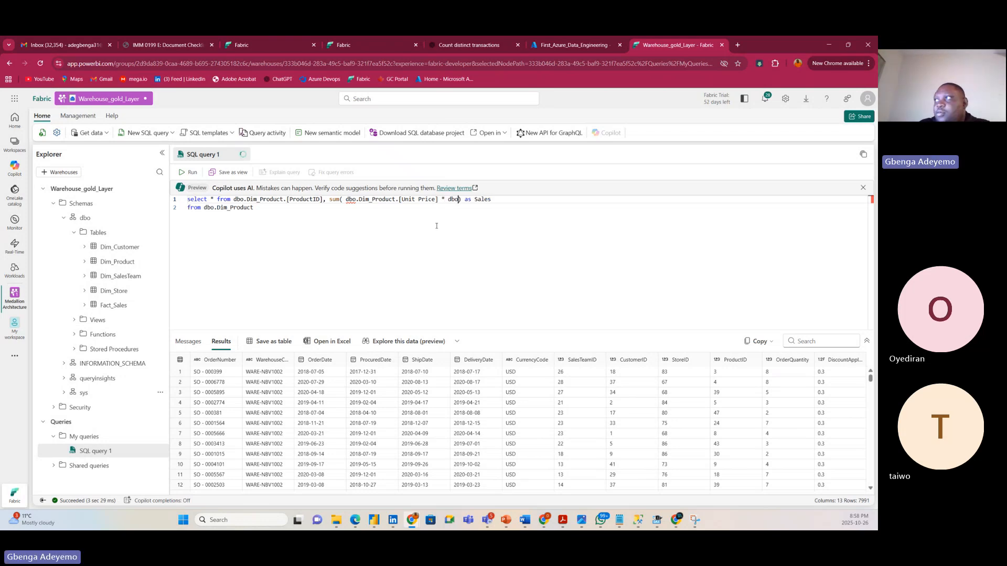
{"action": "type", "text": "."}
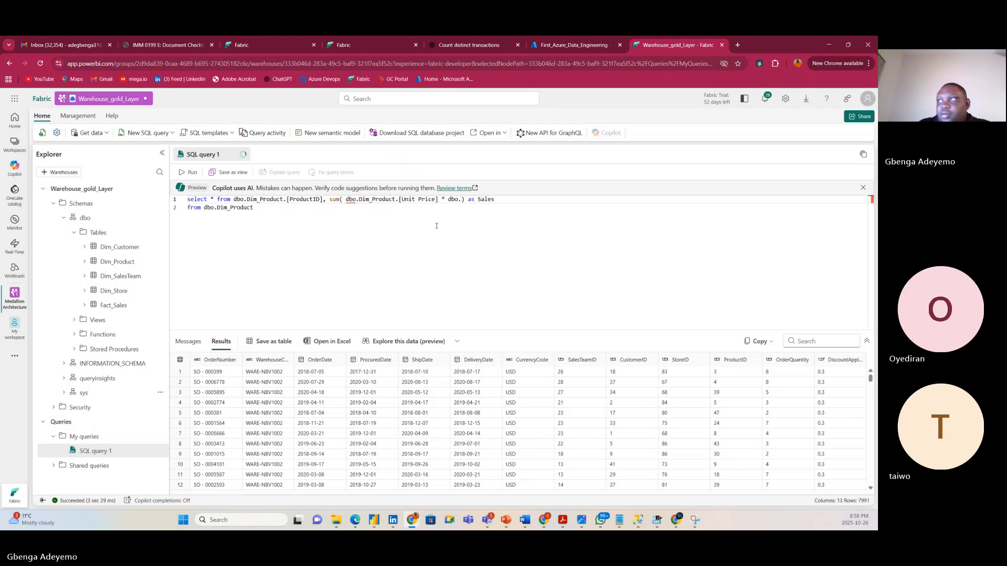
{"action": "type", "text": "Fa"}
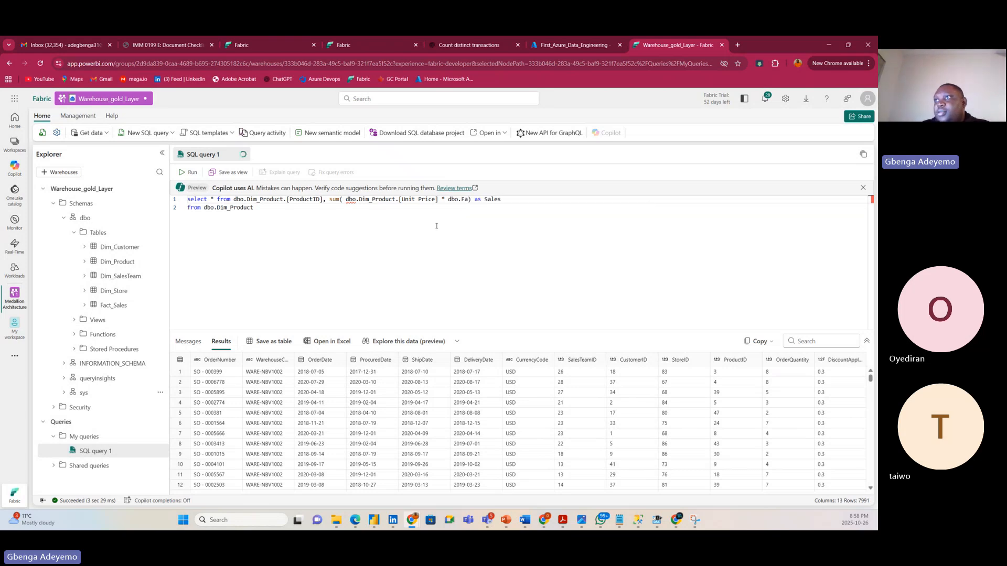
{"action": "type", "text": "ct_"}
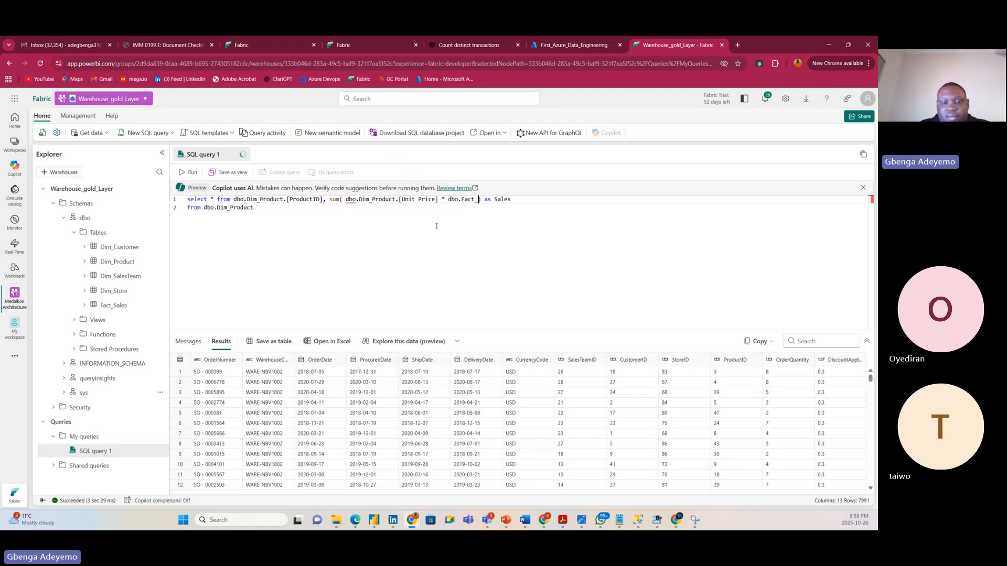
{"action": "type", "text": "Sales"}
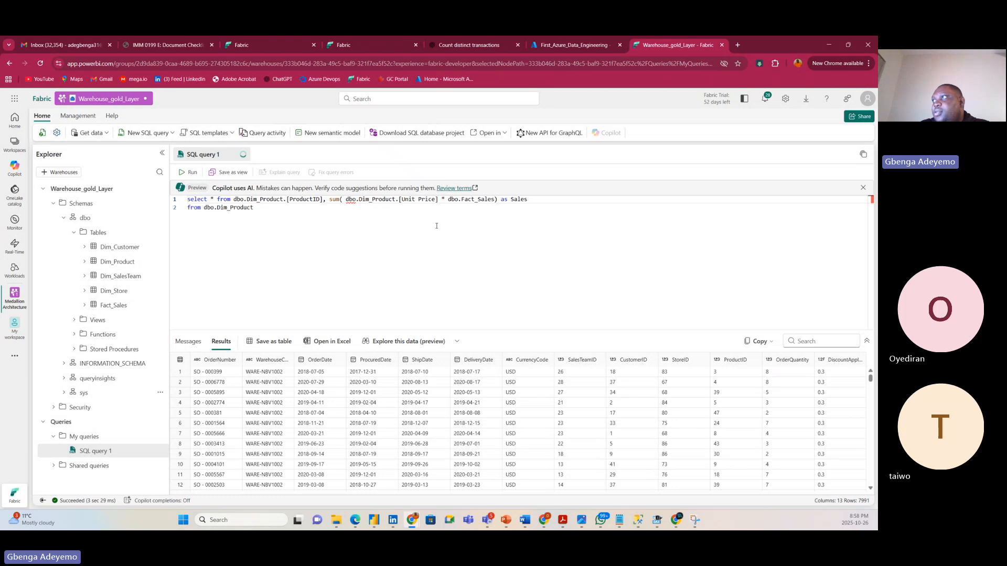
{"action": "type", "text": "."}
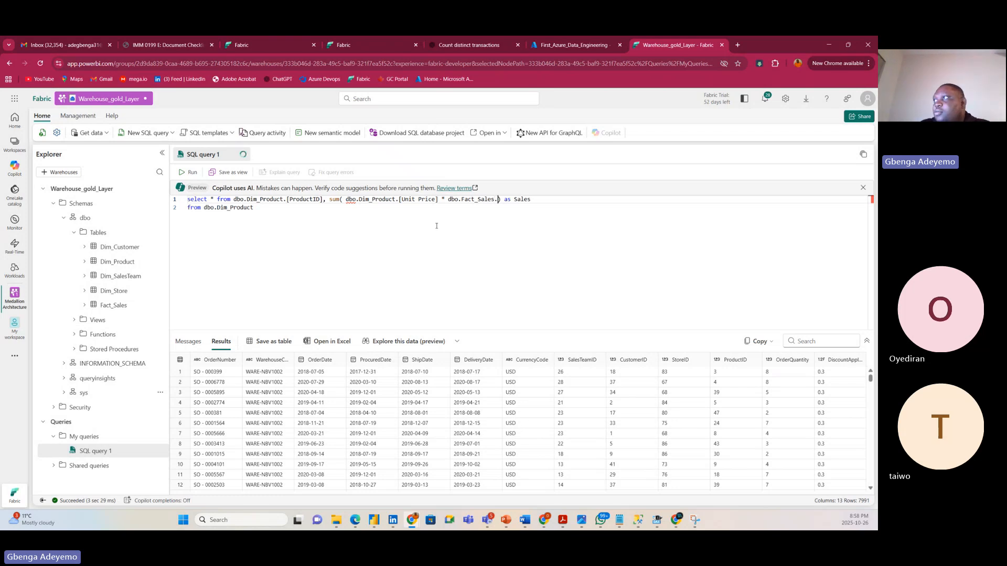
{"action": "type", "text": "[Qua"}
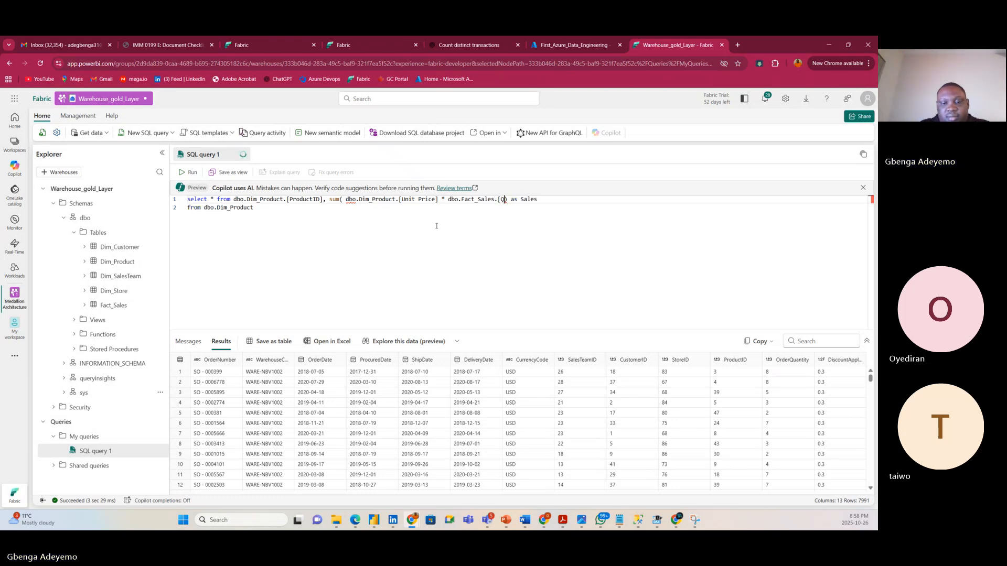
{"action": "type", "text": "ntity"}
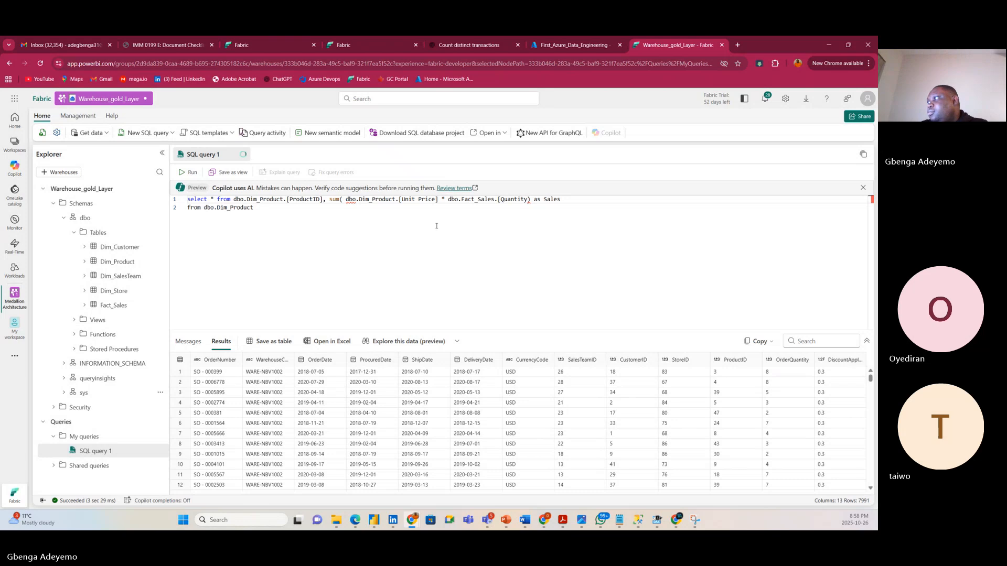
{"action": "key", "text": "BackSpace"}
{"action": "key", "text": "BackSpace"}
{"action": "key", "text": "BackSpace"}
{"action": "key", "text": "BackSpace"}
{"action": "key", "text": "BackSpace"}
{"action": "key", "text": "BackSpace"}
{"action": "key", "text": "BackSpace"}
{"action": "key", "text": "BackSpace"}
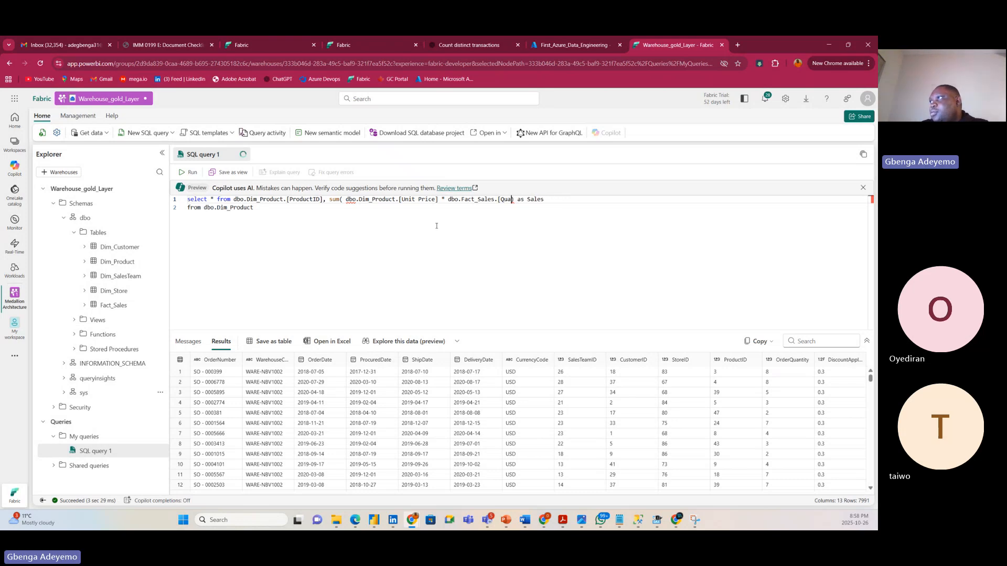
{"action": "type", "text": "Order"}
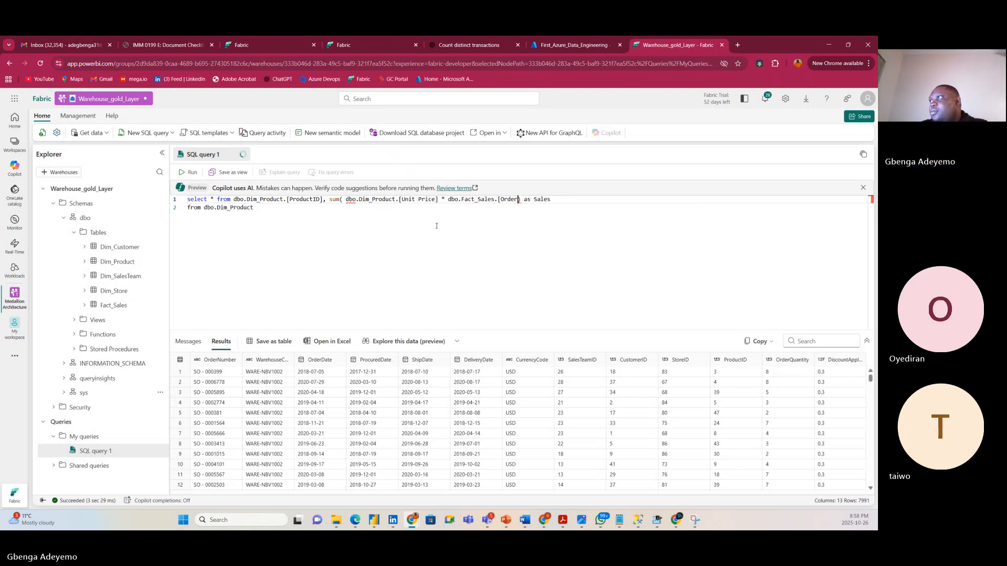
{"action": "type", "text": "Q"}
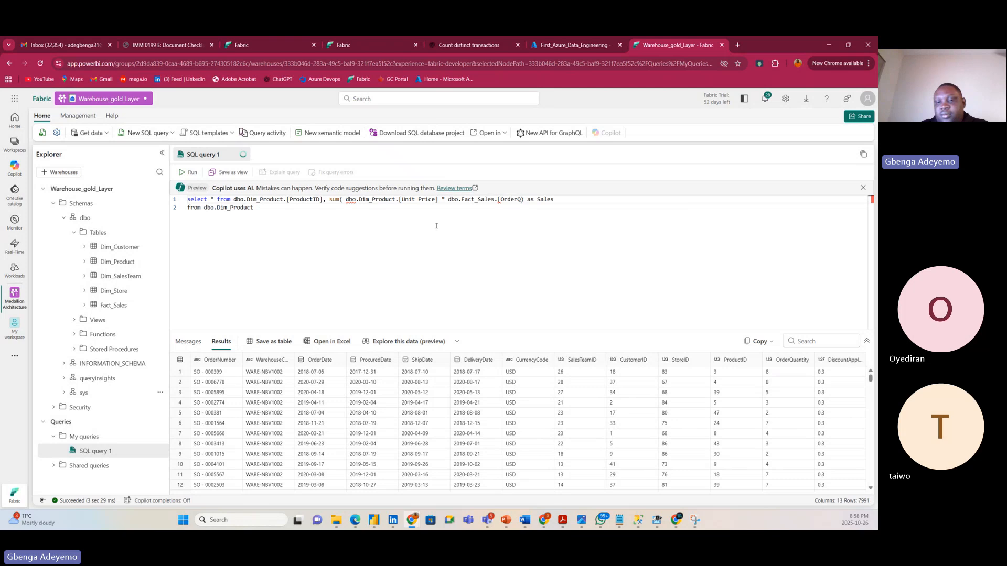
{"action": "type", "text": "uantity"}
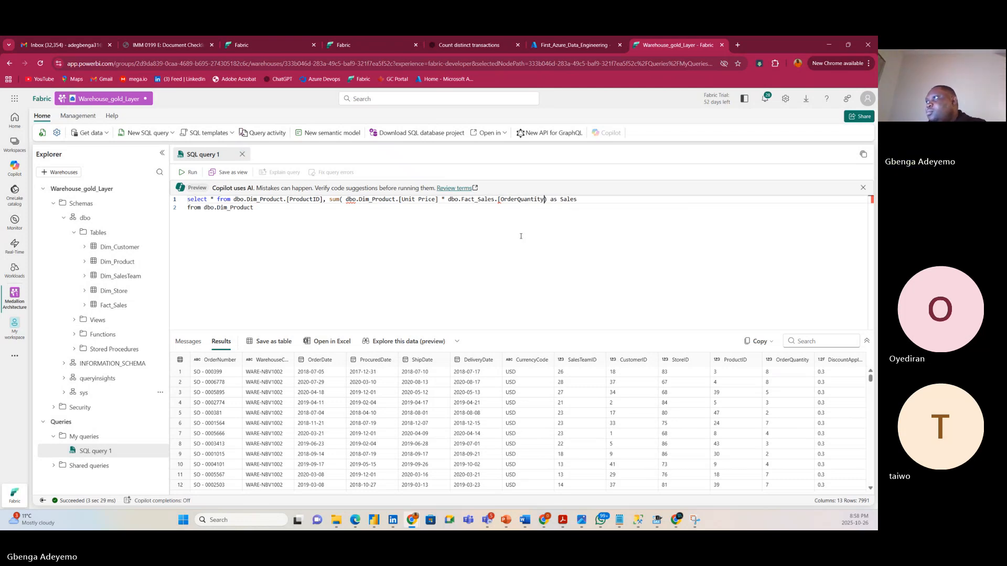
{"action": "left_click", "coordinate": [585, 199]}
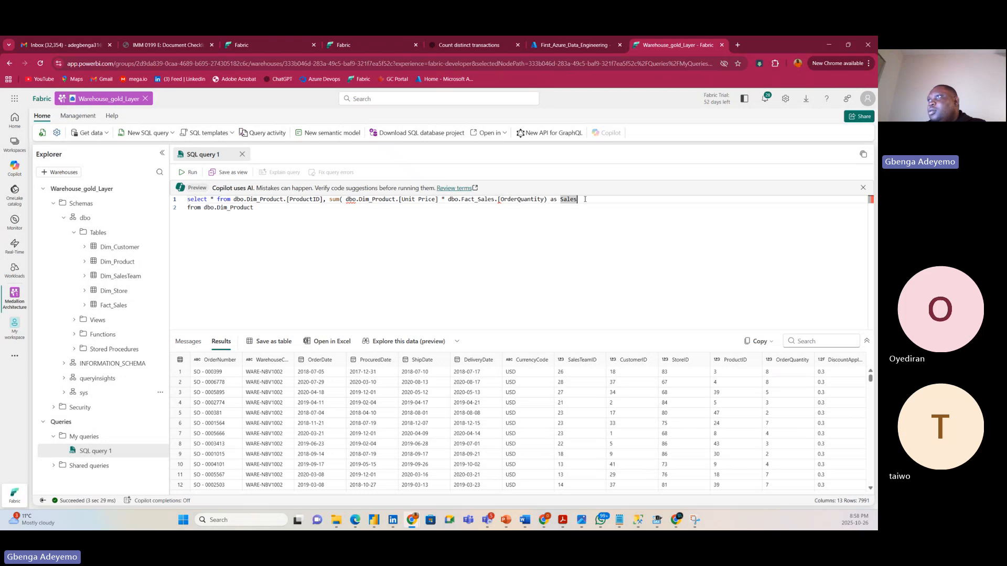
{"action": "left_click", "coordinate": [272, 199]}
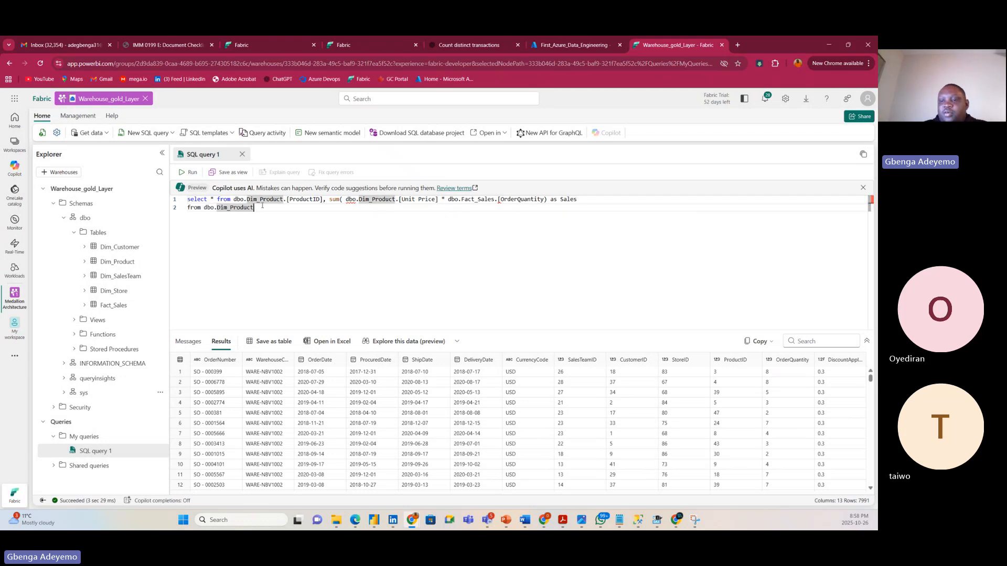
Tidy the line after the from clause; running the query reports unclosed quotation mark errors.
{"action": "key", "text": "Return"}
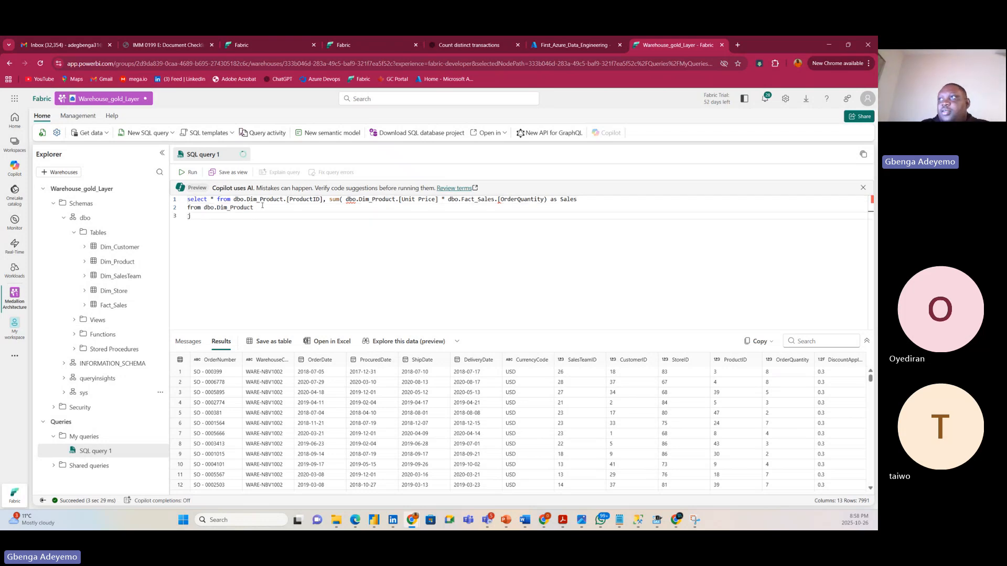
{"action": "key", "text": "BackSpace"}
{"action": "key", "text": "BackSpace"}
{"action": "key", "text": "BackSpace"}
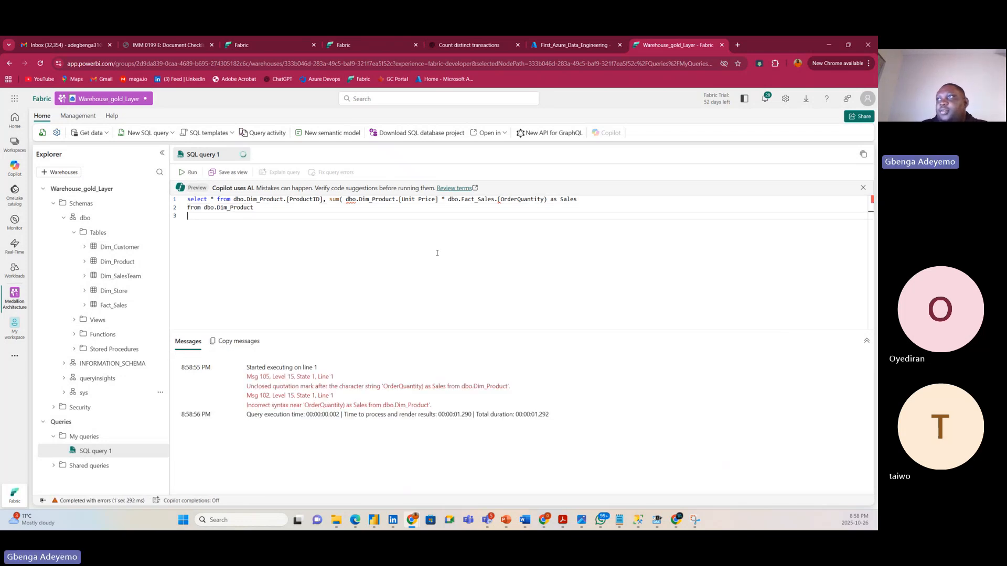
Add a third line joining dbo.Fact_Sales on.
{"action": "type", "text": "join"}
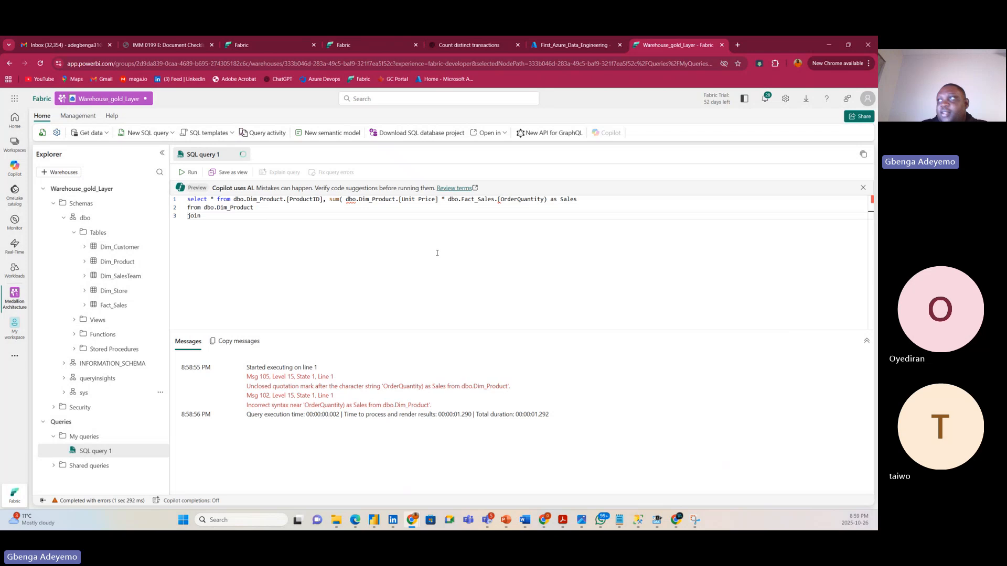
{"action": "type", "text": " Fac"}
{"action": "key", "text": "BackSpace"}
{"action": "key", "text": "BackSpace"}
{"action": "key", "text": "BackSpace"}
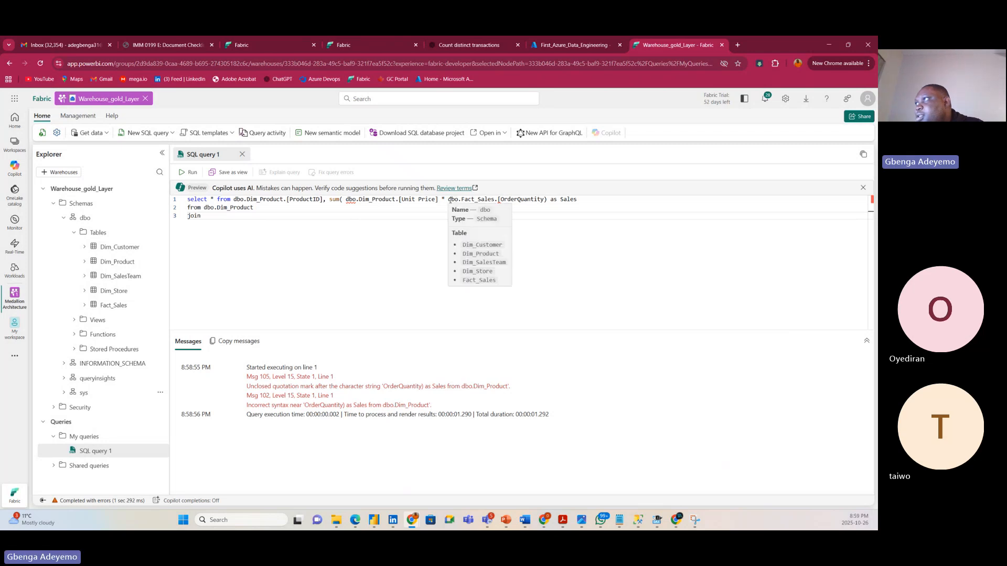
{"action": "left_click_drag", "start_coordinate": [448, 199], "coordinate": [495, 200]}
{"action": "key", "text": "ctrl+c"}
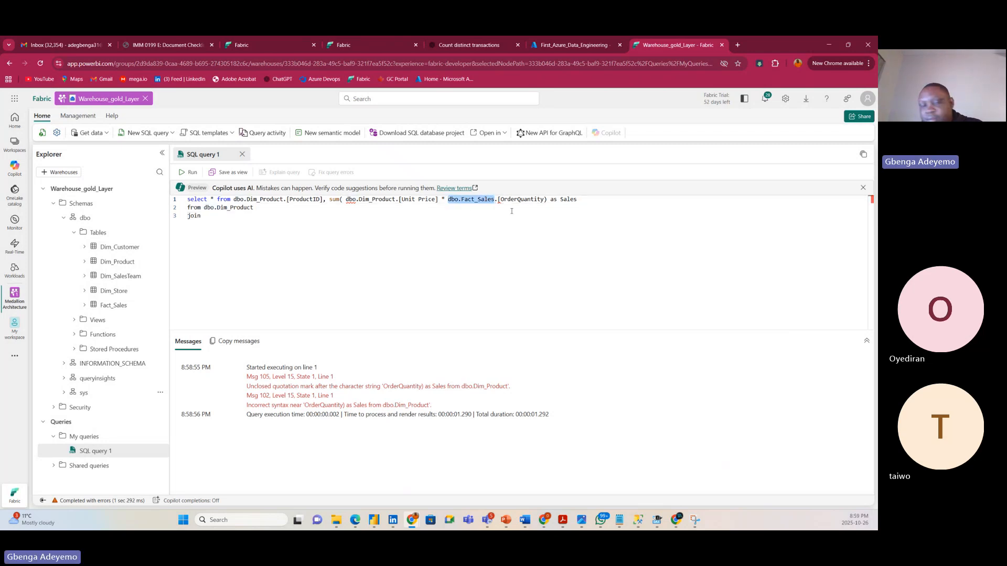
{"action": "left_click", "coordinate": [214, 215]}
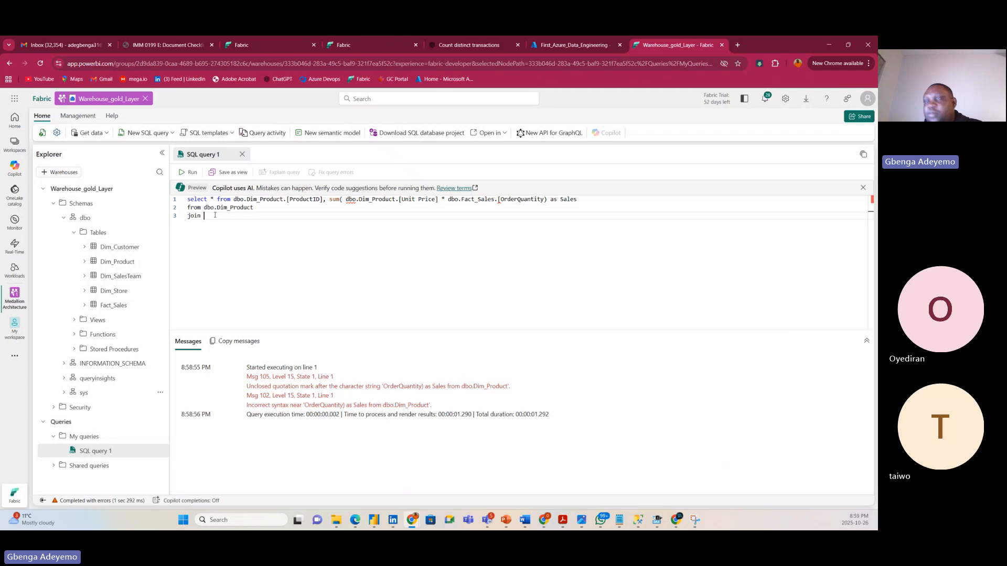
{"action": "key", "text": "ctrl+v"}
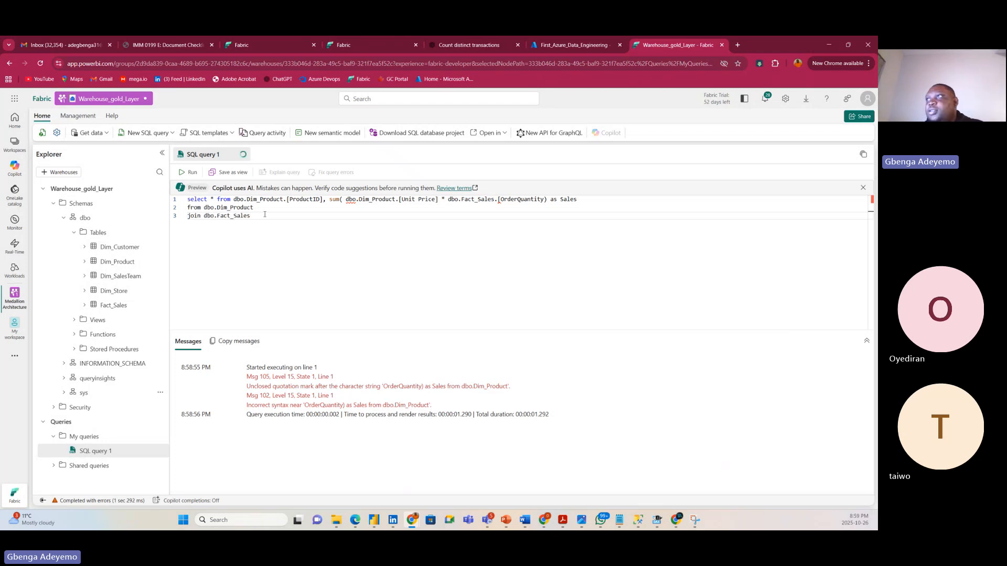
{"action": "type", "text": "on"}
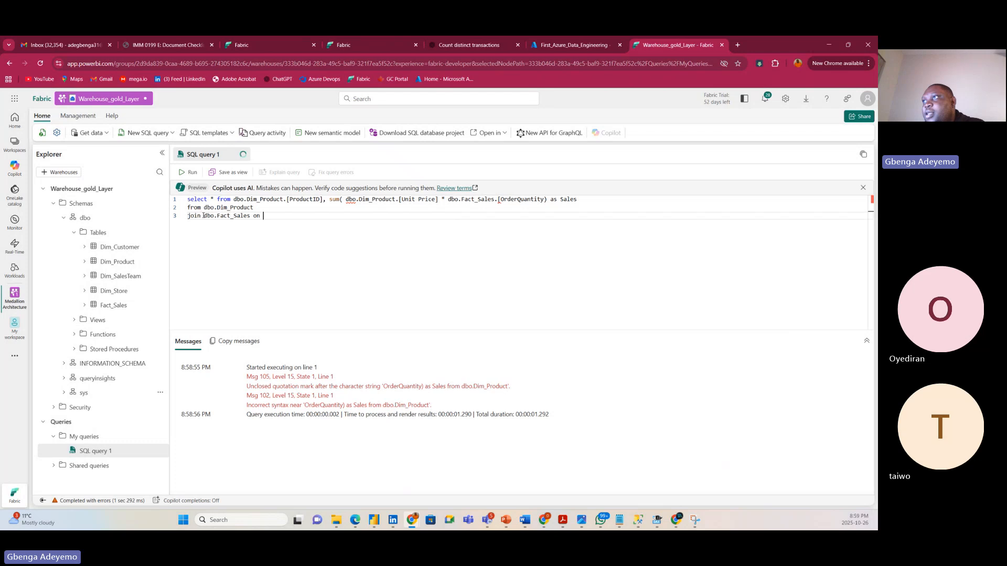
Complete the join condition dbo.Fact_Sales.[ProductID] = dbo.Dim_Product.[ProductID].
{"action": "left_click_drag", "start_coordinate": [203, 215], "coordinate": [233, 215]}
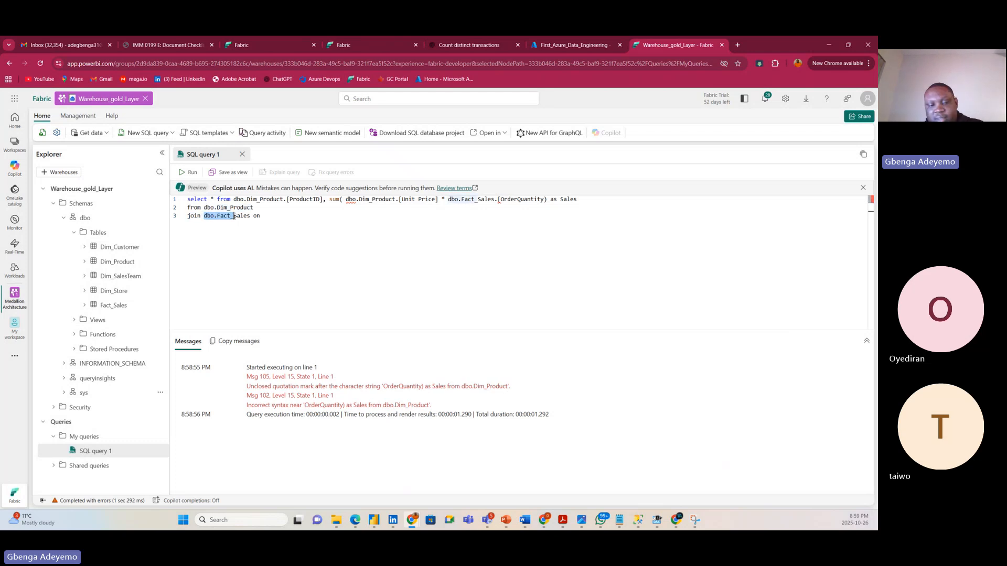
{"action": "key", "text": "ctrl+c"}
{"action": "left_click", "coordinate": [270, 216]}
{"action": "key", "text": "ctrl+v"}
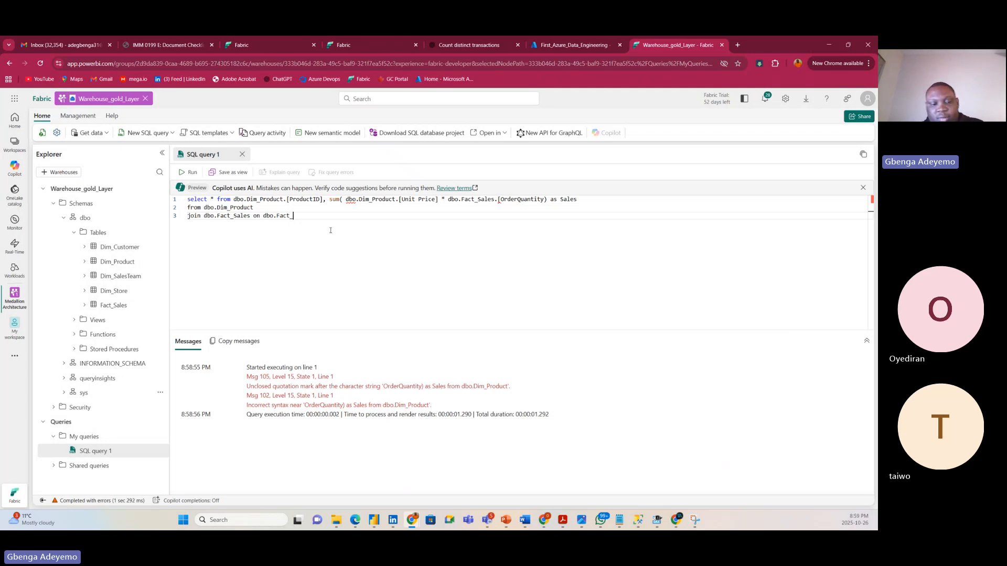
{"action": "type", "text": "Sales"}
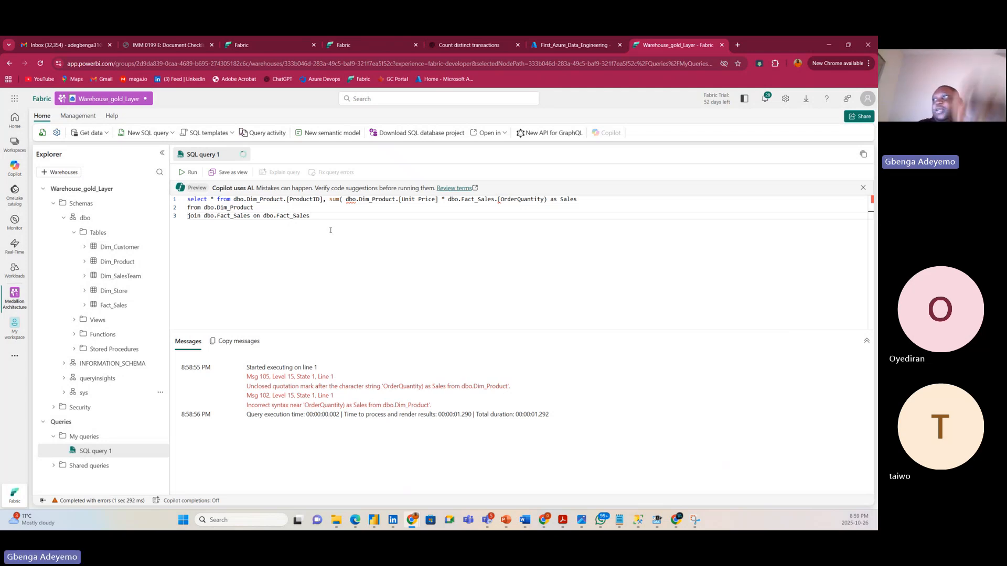
{"action": "type", "text": "."}
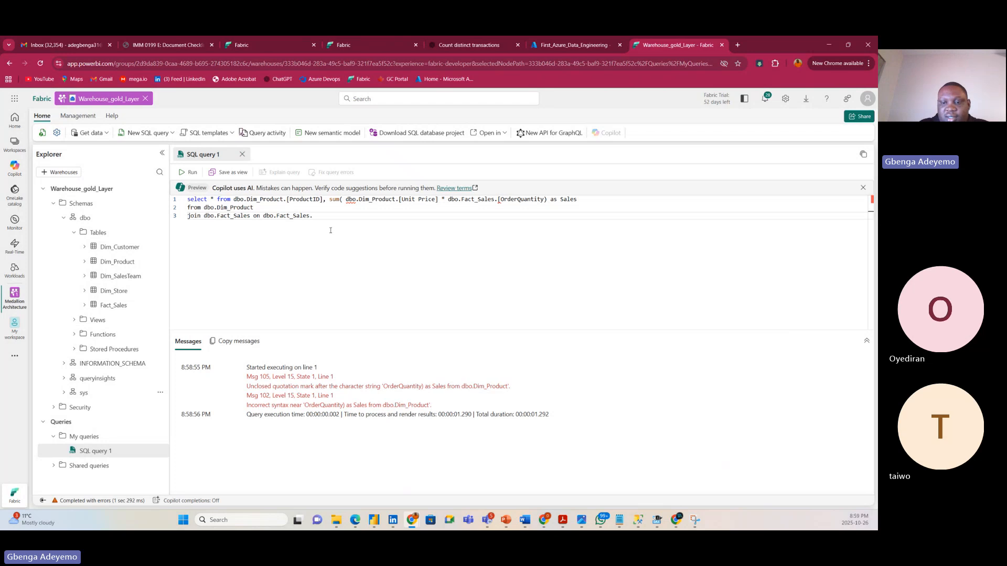
{"action": "type", "text": "["}
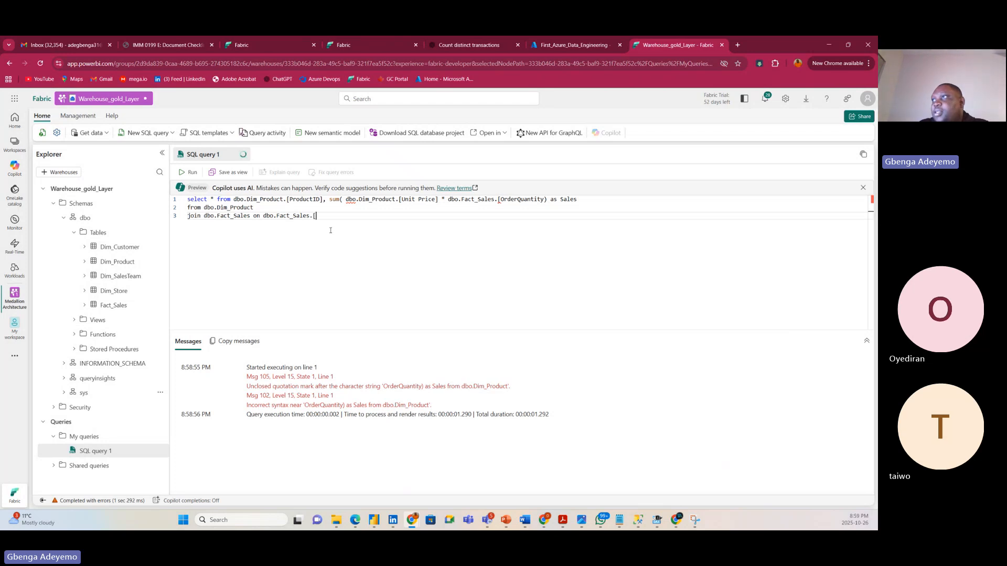
{"action": "type", "text": "P"}
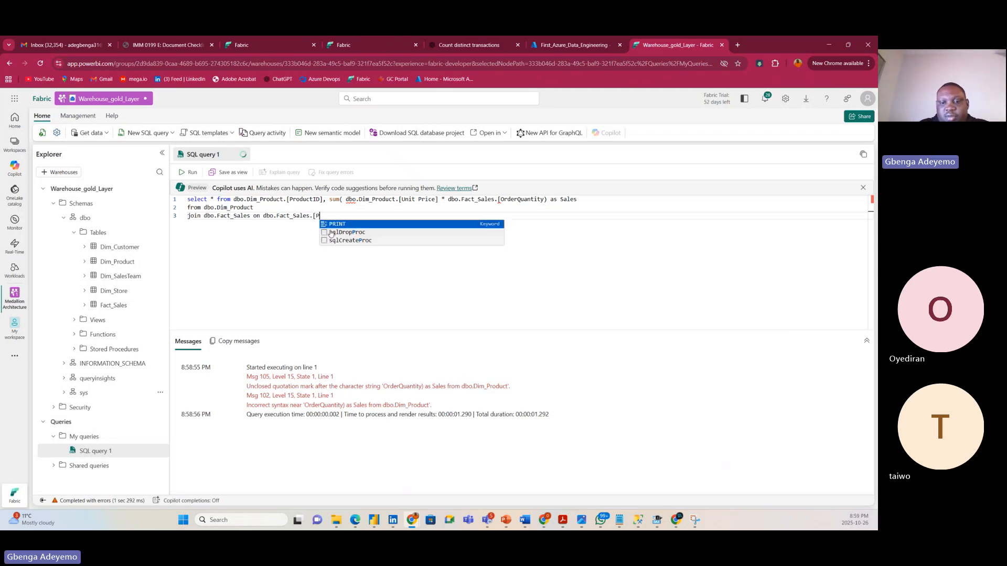
{"action": "type", "text": "roductID"}
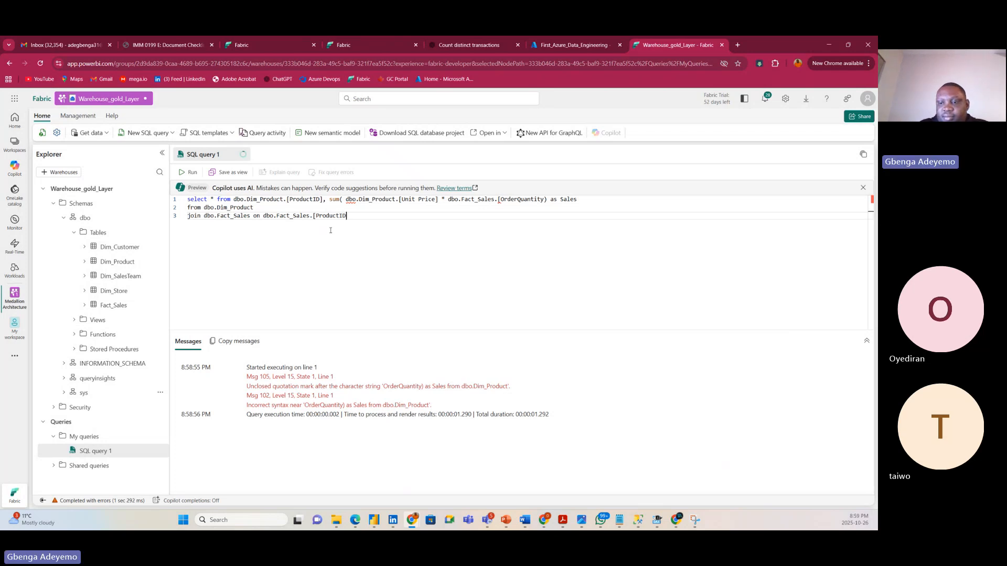
{"action": "type", "text": "]"}
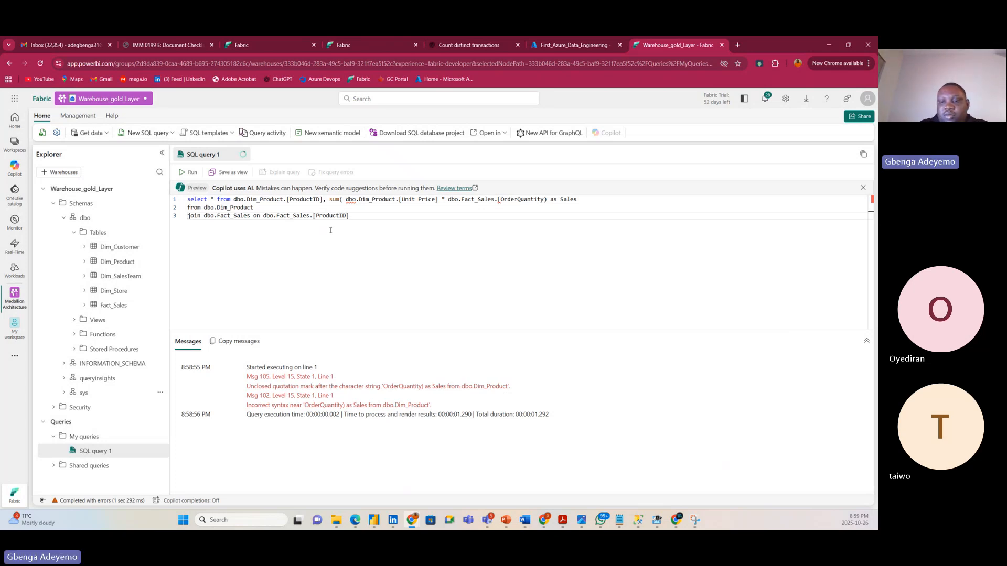
{"action": "type", "text": " ="}
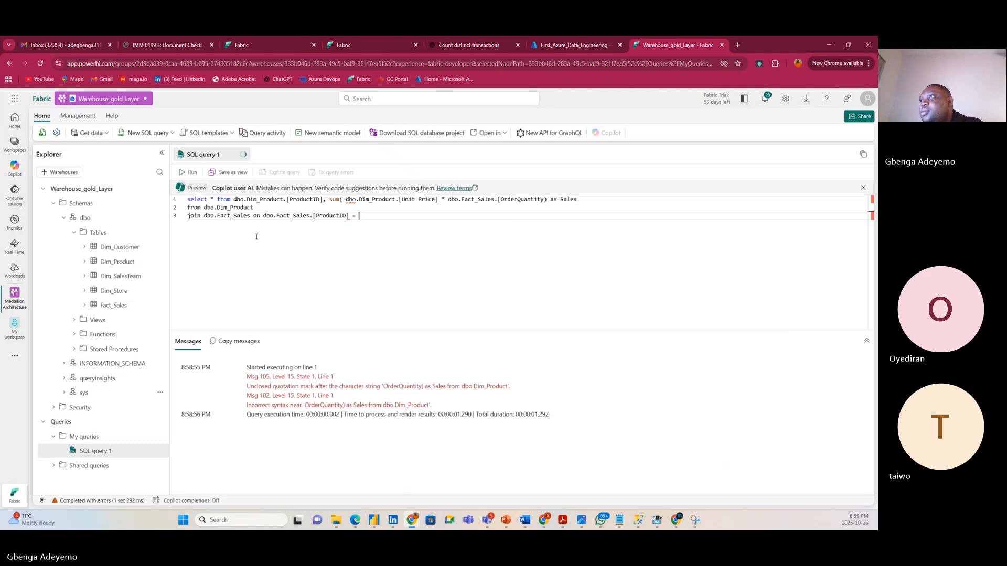
{"action": "left_click_drag", "start_coordinate": [347, 199], "coordinate": [399, 200]}
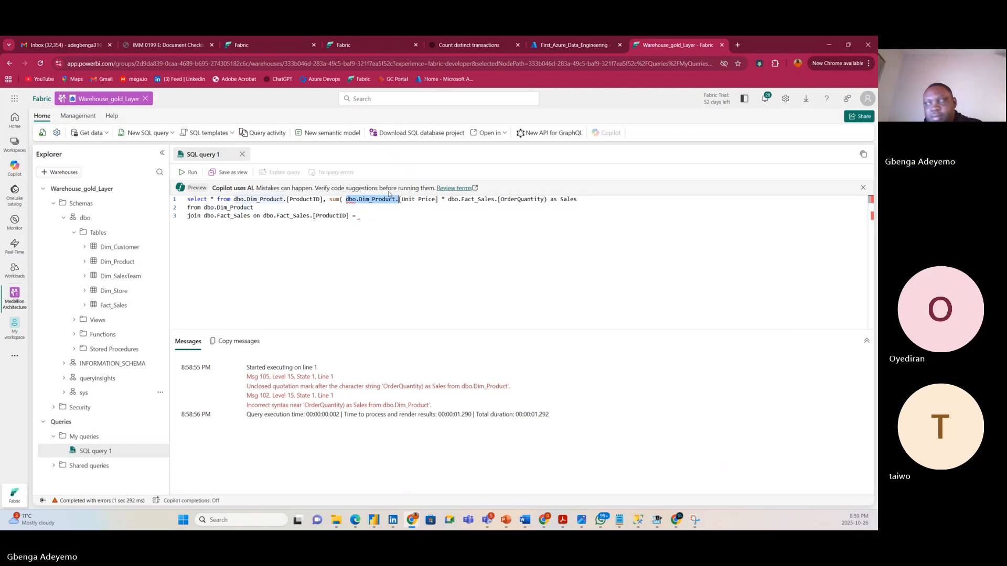
{"action": "left_click", "coordinate": [367, 219]}
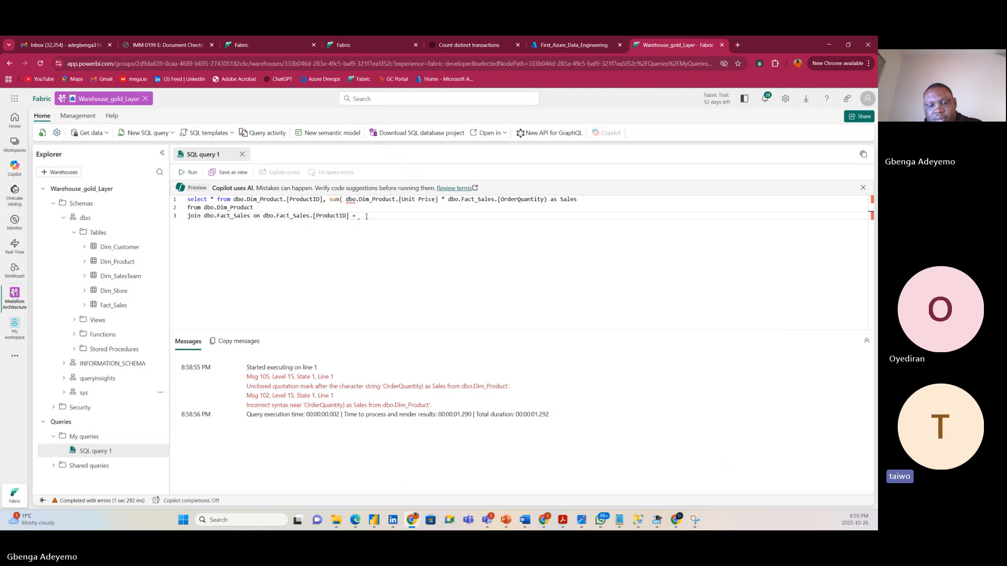
{"action": "key", "text": "ctrl+v"}
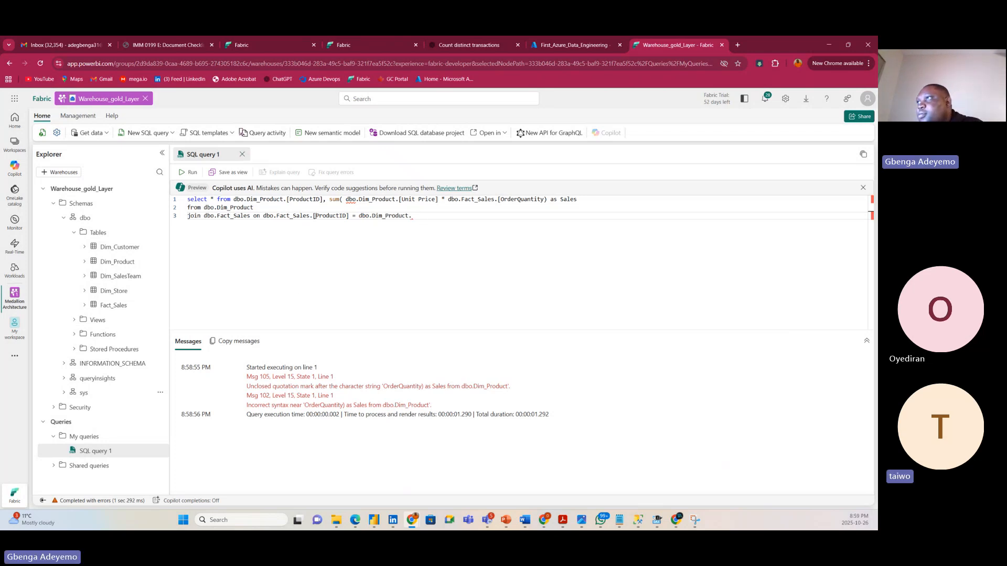
{"action": "left_click_drag", "start_coordinate": [314, 216], "coordinate": [353, 217]}
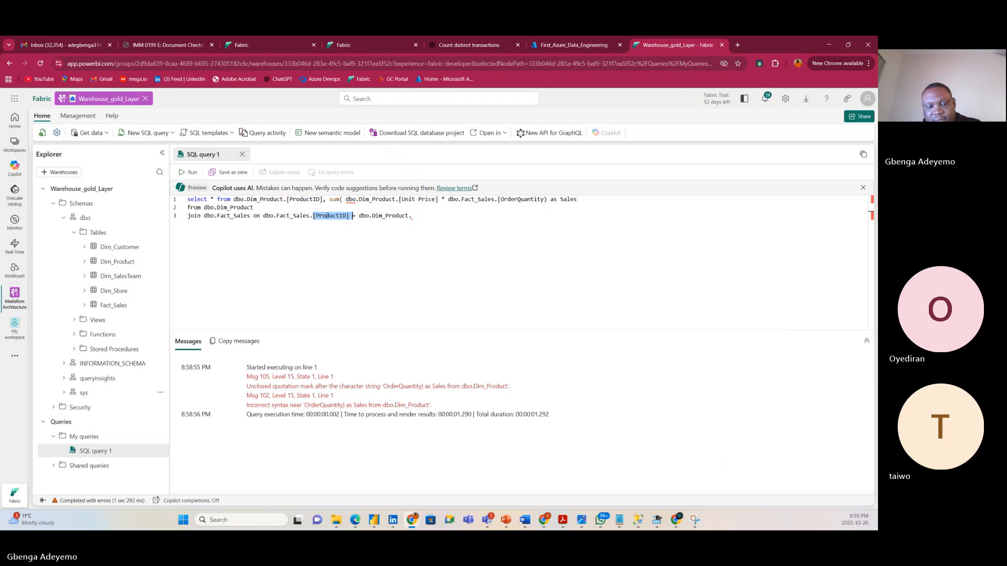
{"action": "left_click", "coordinate": [414, 216]}
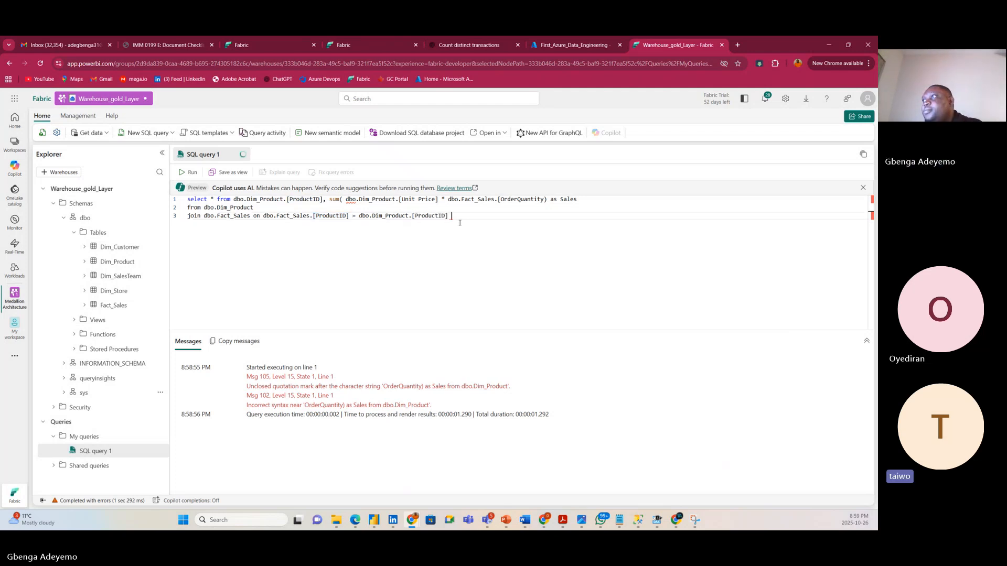
{"action": "key", "text": "Return"}
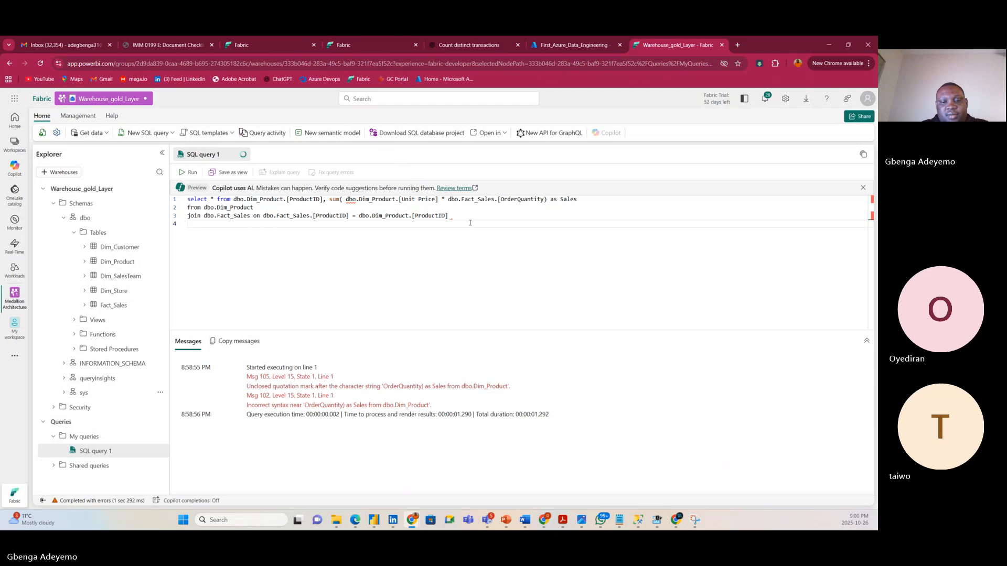
Add group by dbo.Dim_Product.[ProductID] and run the query, which returns Msg 102.
{"action": "type", "text": "group "}
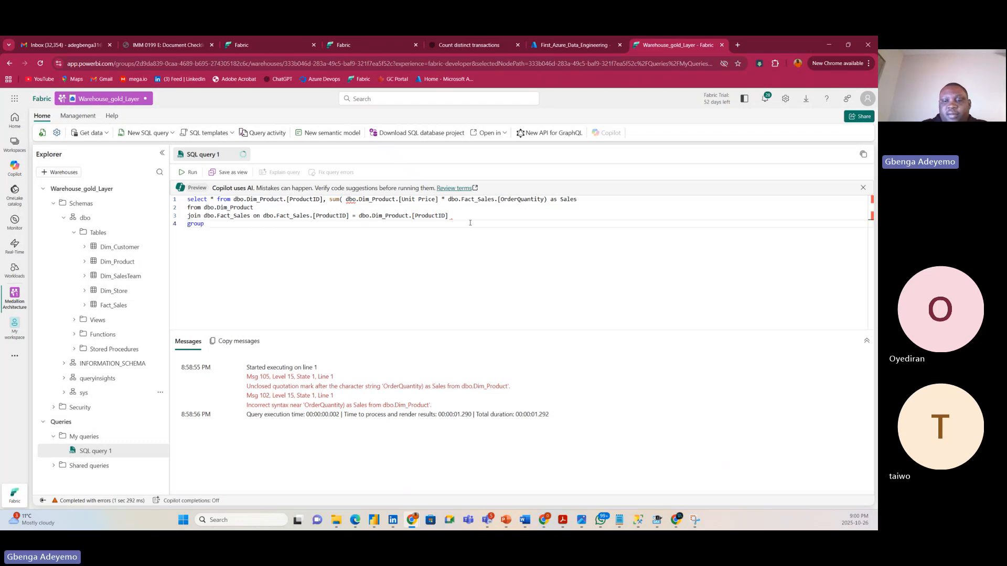
{"action": "type", "text": "by"}
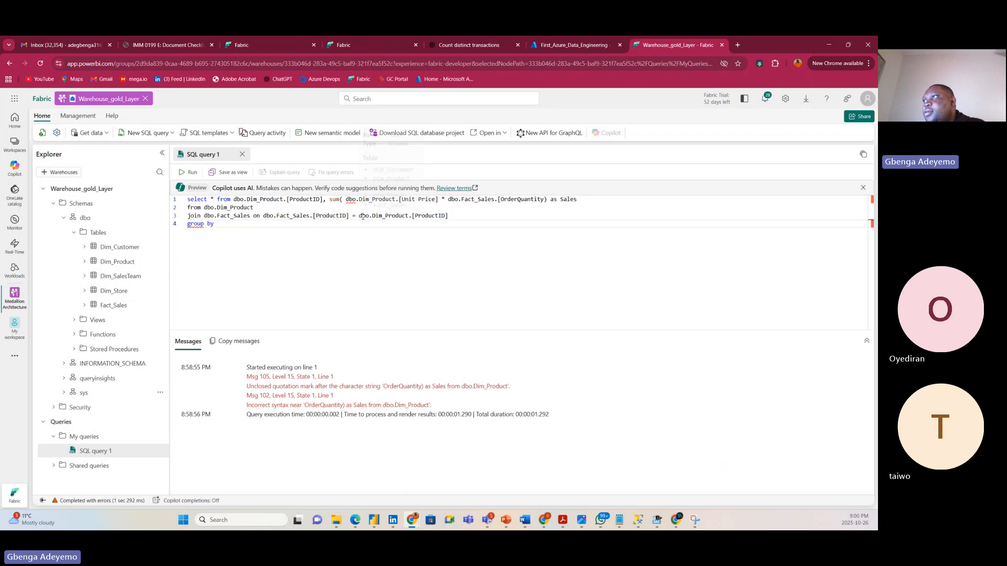
{"action": "left_click_drag", "start_coordinate": [358, 216], "coordinate": [451, 216]}
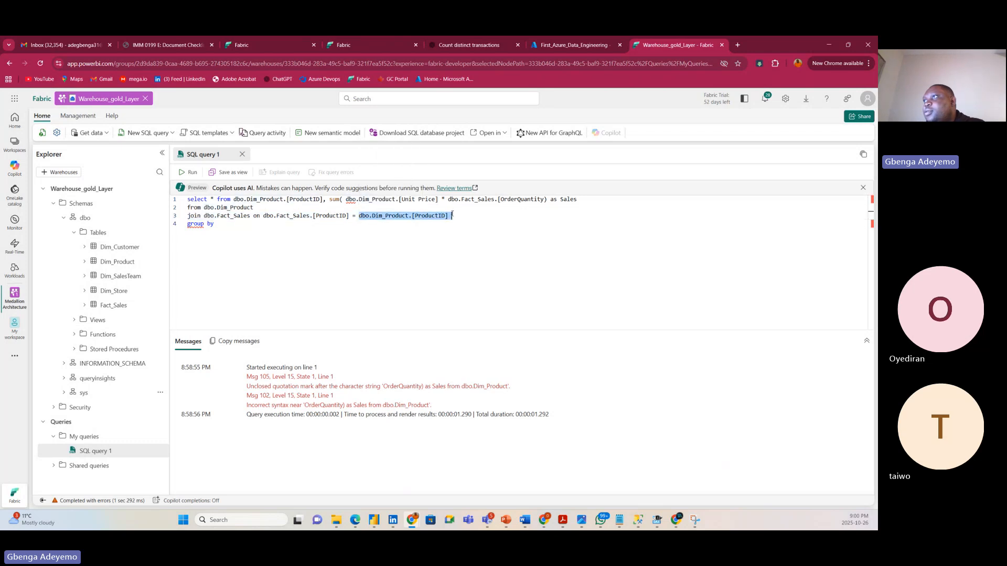
{"action": "key", "text": "ctrl+c"}
{"action": "left_click", "coordinate": [230, 225]}
{"action": "key", "text": "ctrl+v"}
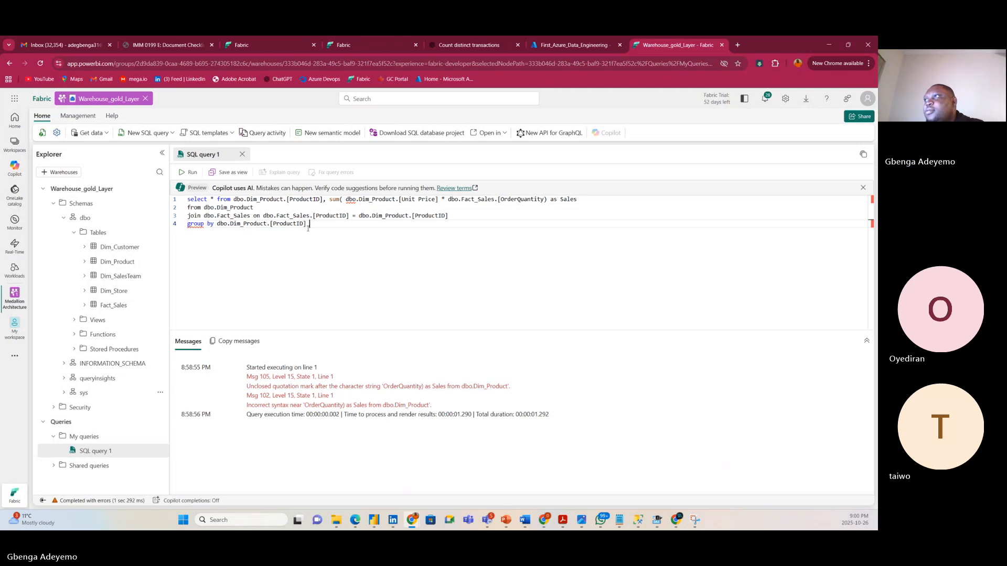
{"action": "key", "text": "ctrl+a"}
{"action": "key", "text": "ctrl+Return"}
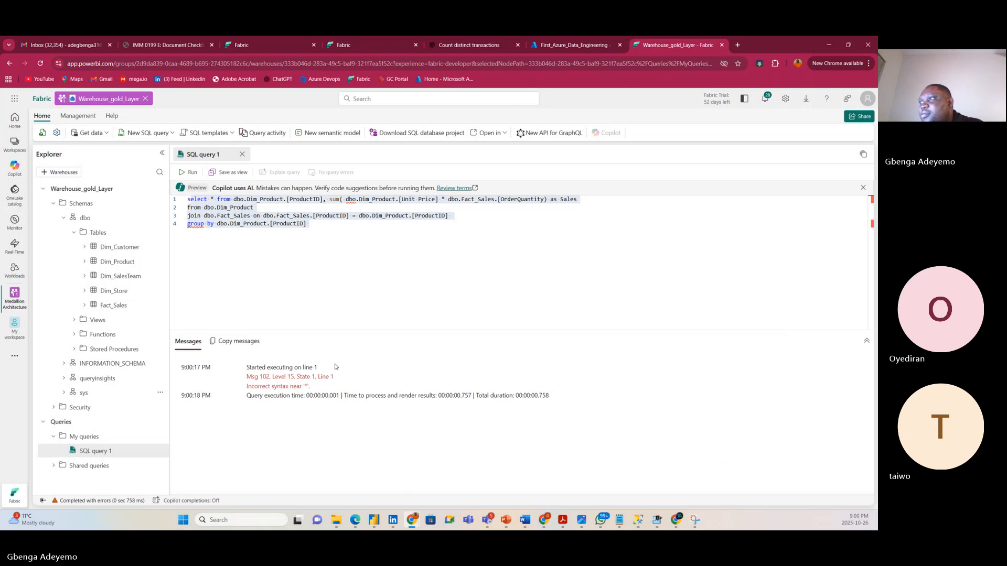
Inspect the flagged syntax errors on the Sales expression and the group by line.
{"action": "left_click", "coordinate": [455, 214]}
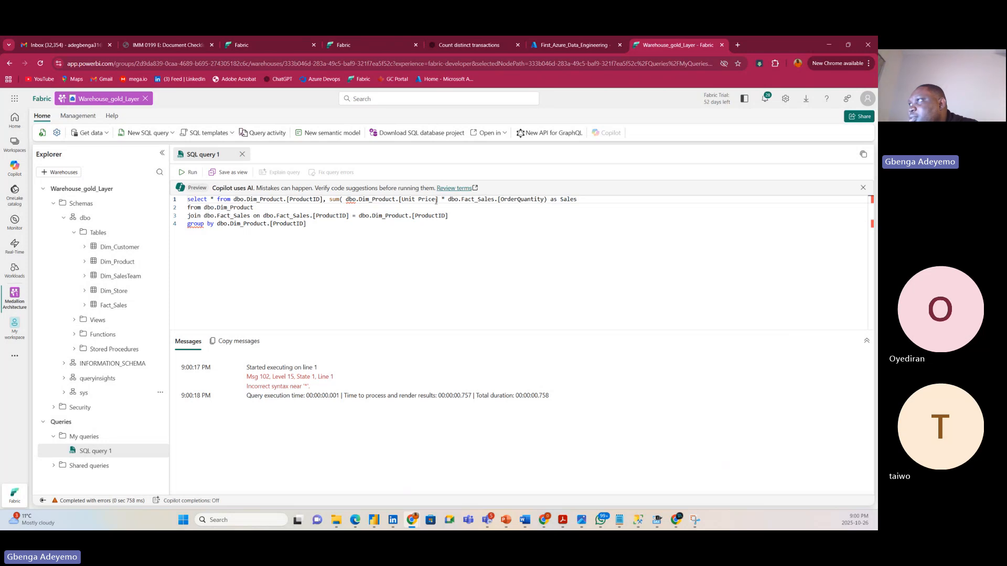
{"action": "left_click", "coordinate": [442, 200]}
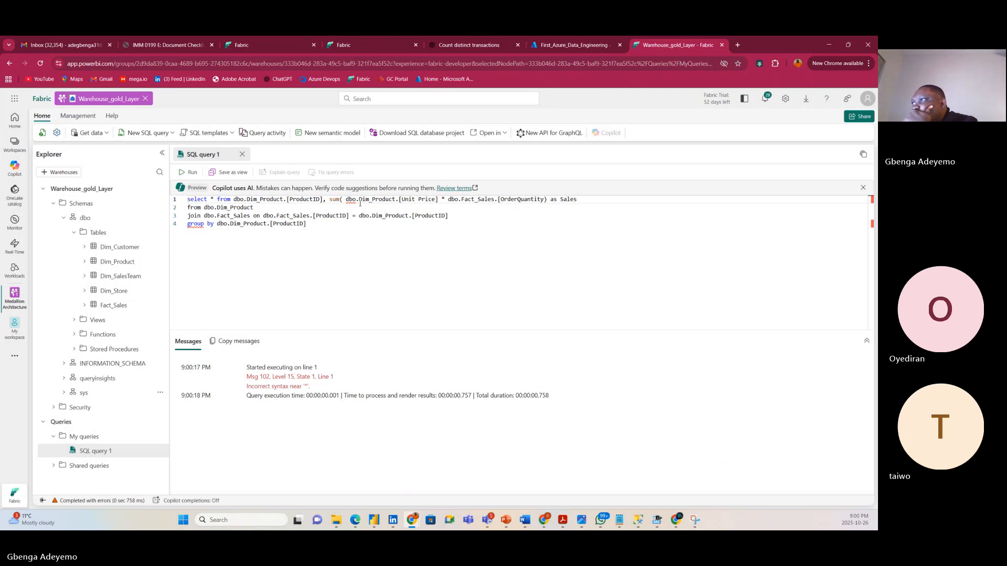
{"action": "mouse_move", "coordinate": [359, 206]}
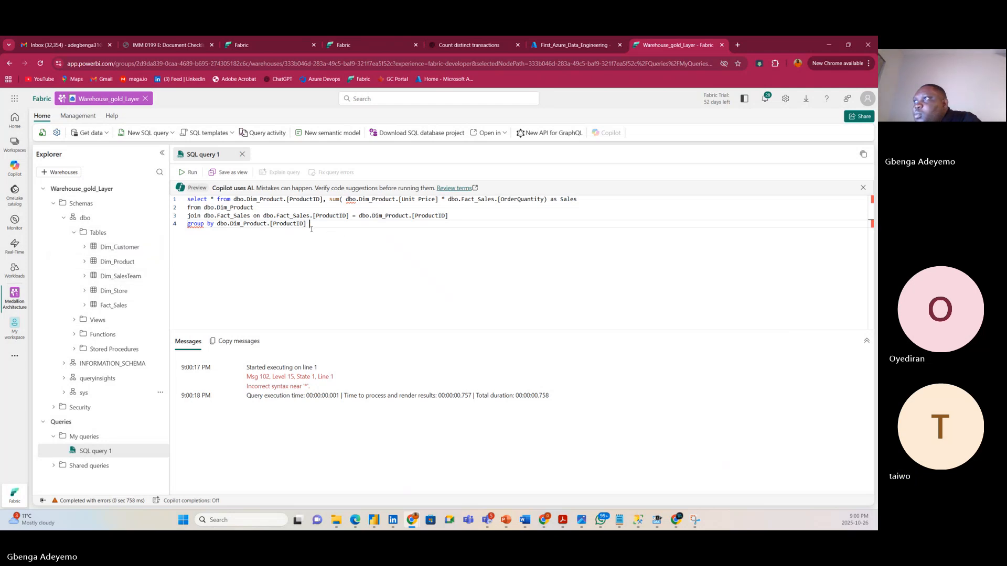
{"action": "double_click", "coordinate": [195, 224]}
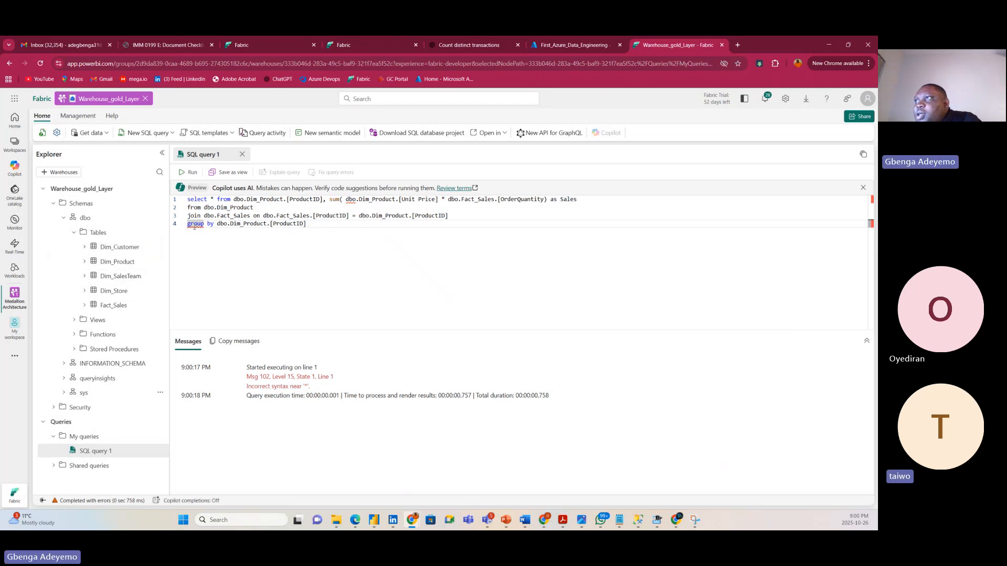
{"action": "mouse_move", "coordinate": [195, 226]}
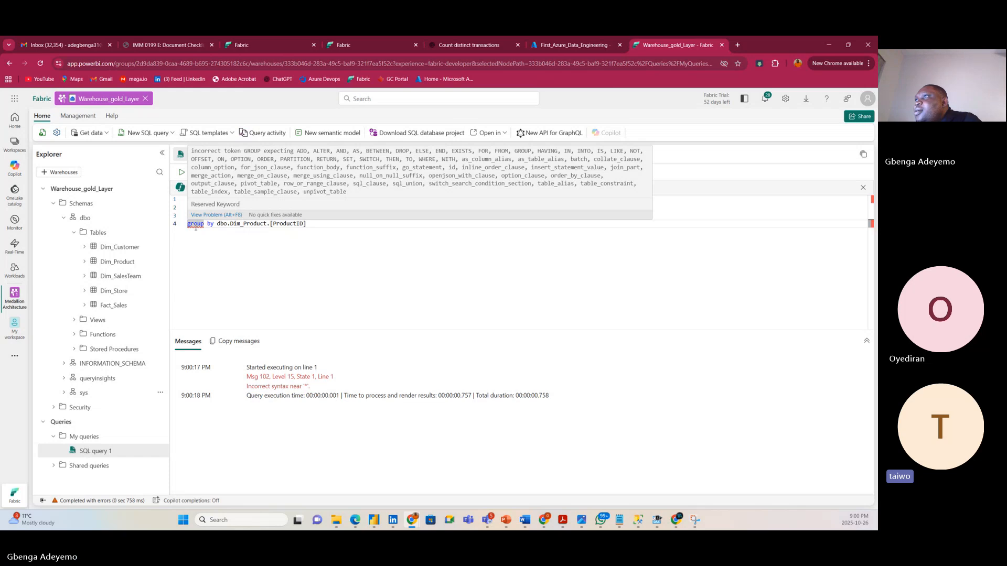
{"action": "left_click", "coordinate": [291, 199]}
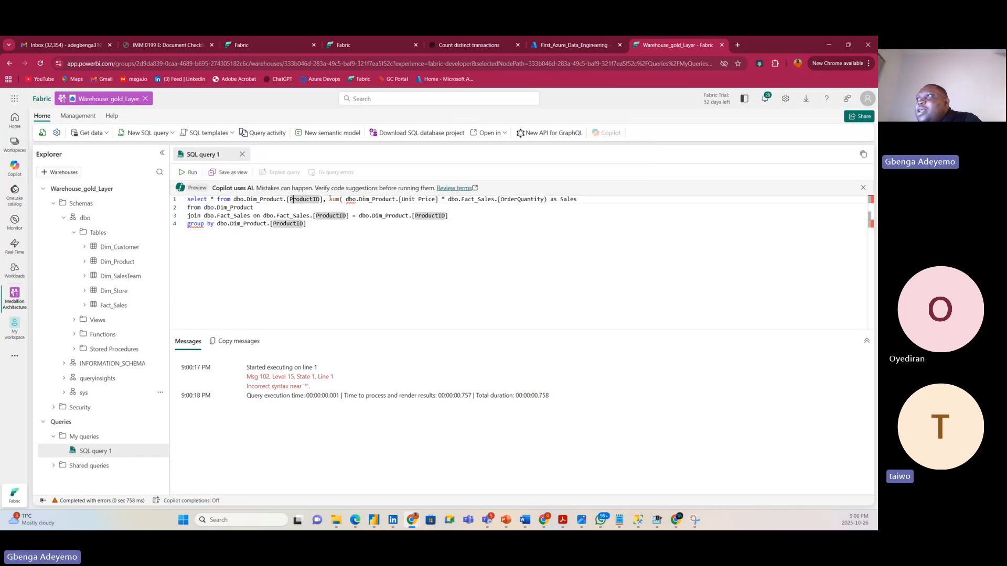
{"action": "left_click_drag", "start_coordinate": [330, 200], "coordinate": [547, 199]}
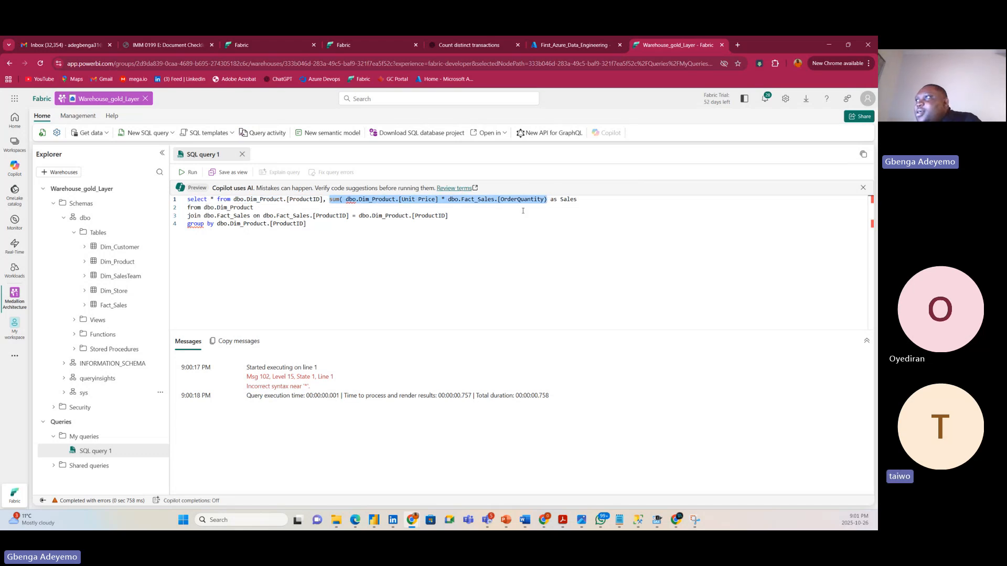
{"action": "left_click", "coordinate": [474, 260]}
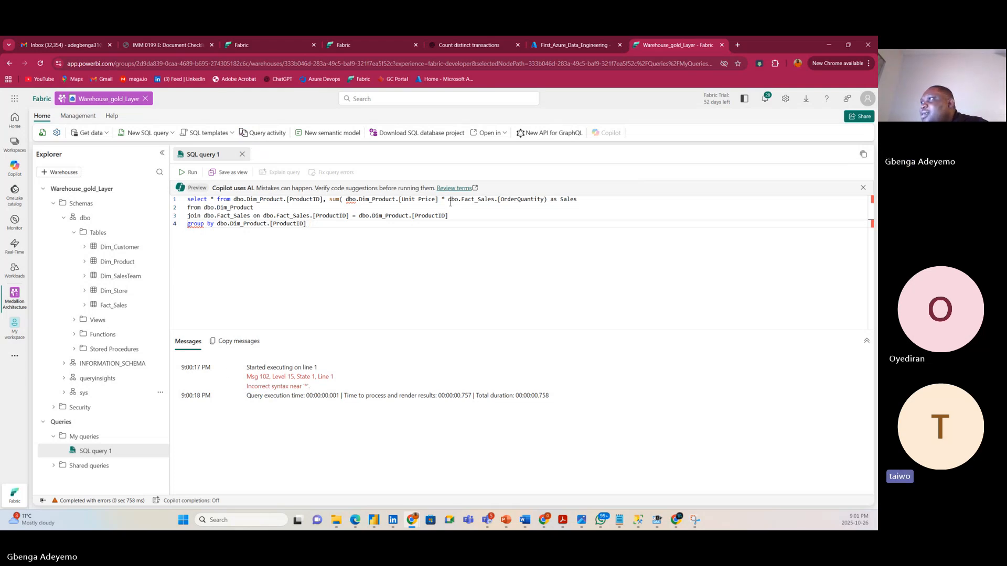
Delete the stray space between sum( and dbo.Dim_Product.[Unit Price].
{"action": "mouse_move", "coordinate": [450, 201]}
{"action": "left_click", "coordinate": [346, 199]}
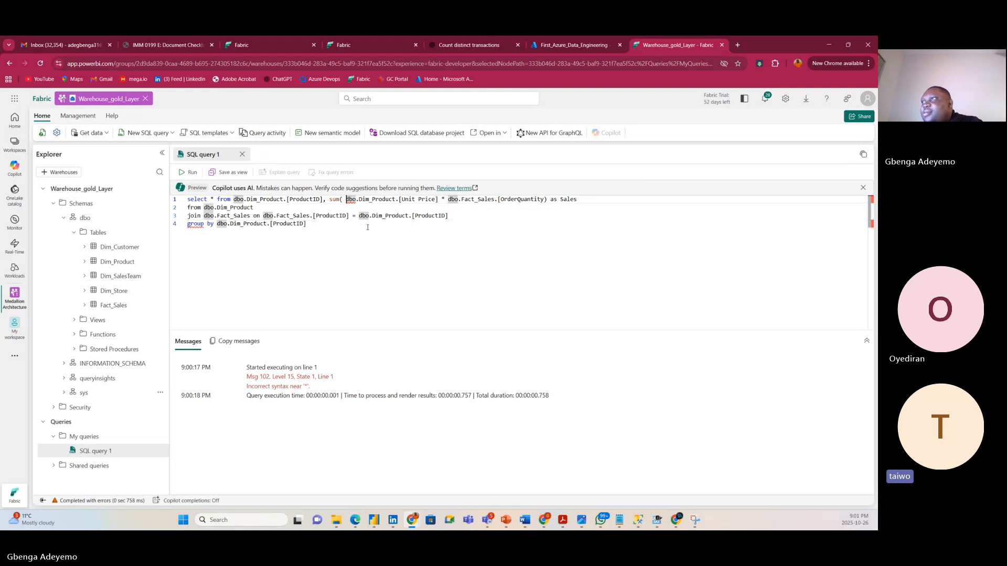
{"action": "key", "text": "BackSpace"}
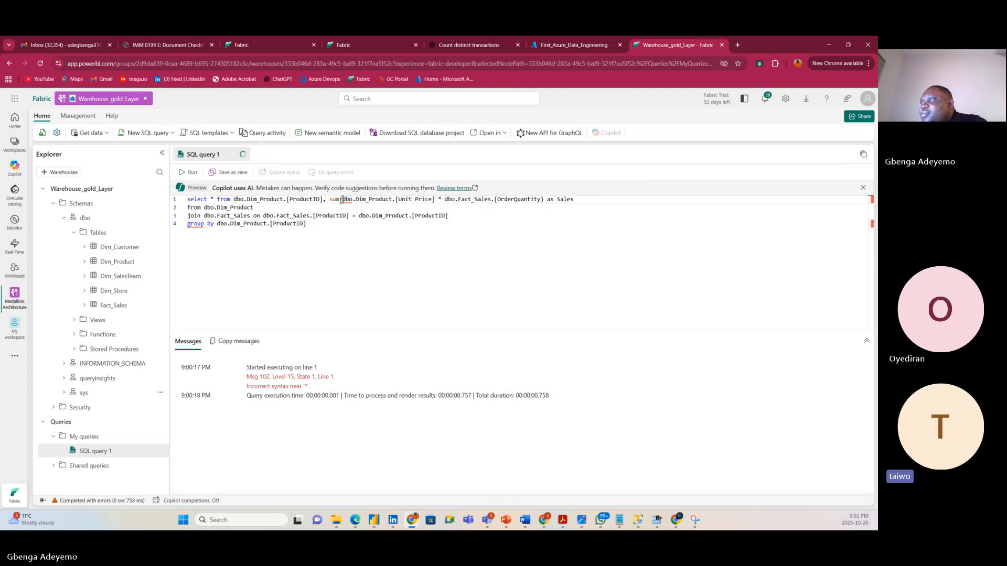
Strip the dbo.Dim_Product. prefix so the Sales sum reads sum( [Unit Price] * dbo.Fact_Sales.[OrderQuantity]).
{"action": "left_click", "coordinate": [459, 222]}
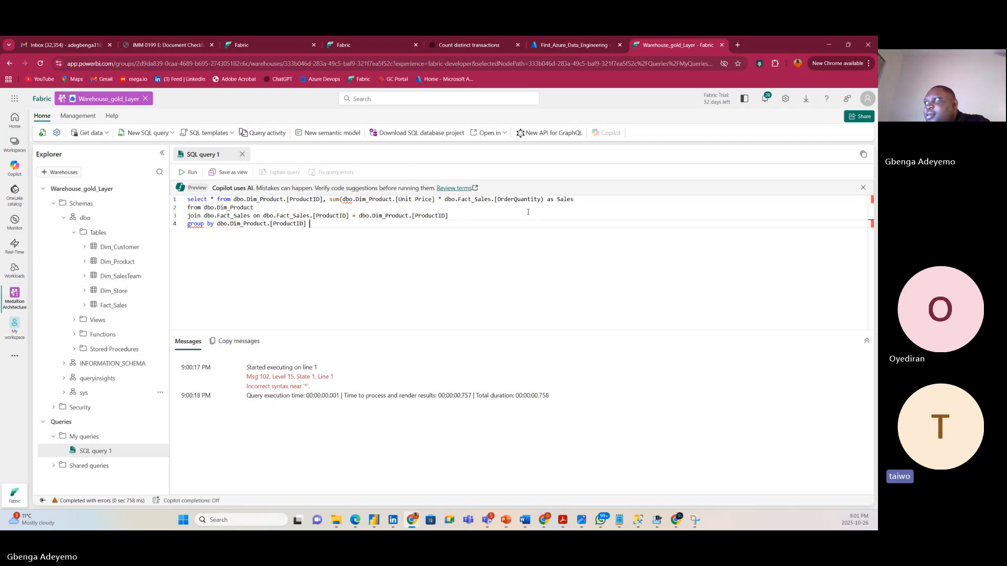
{"action": "left_click", "coordinate": [379, 200]}
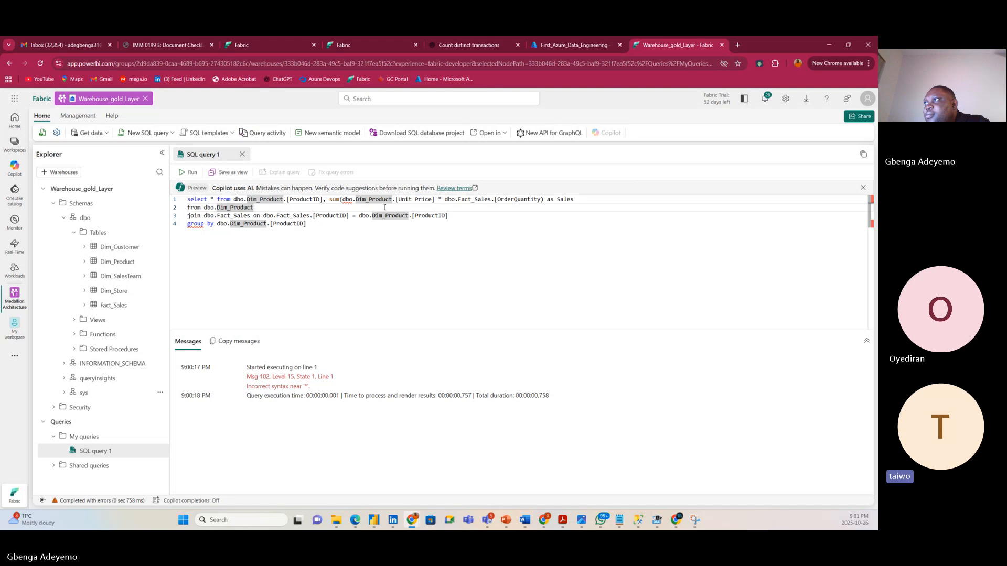
{"action": "left_click", "coordinate": [401, 200]}
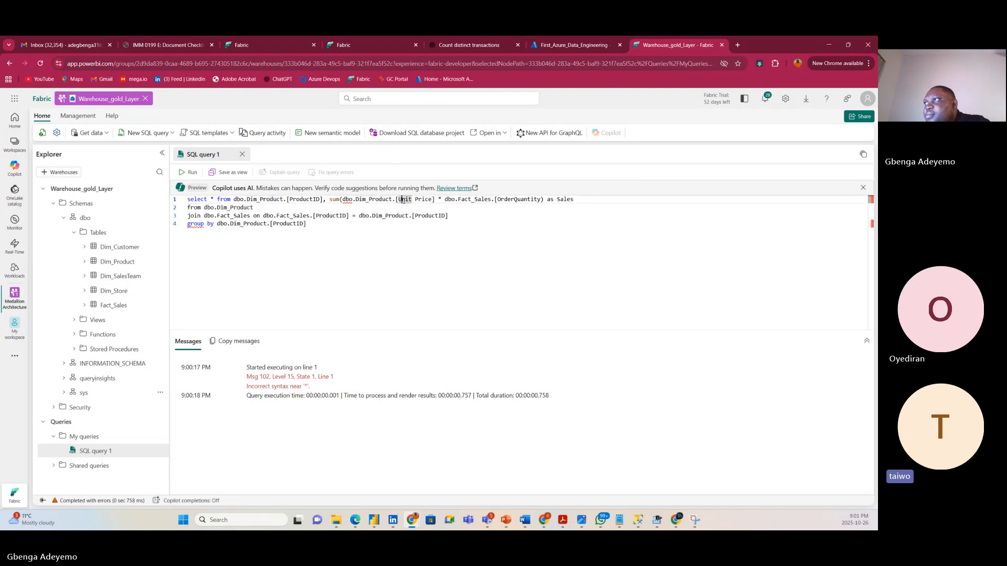
{"action": "left_click", "coordinate": [430, 200]}
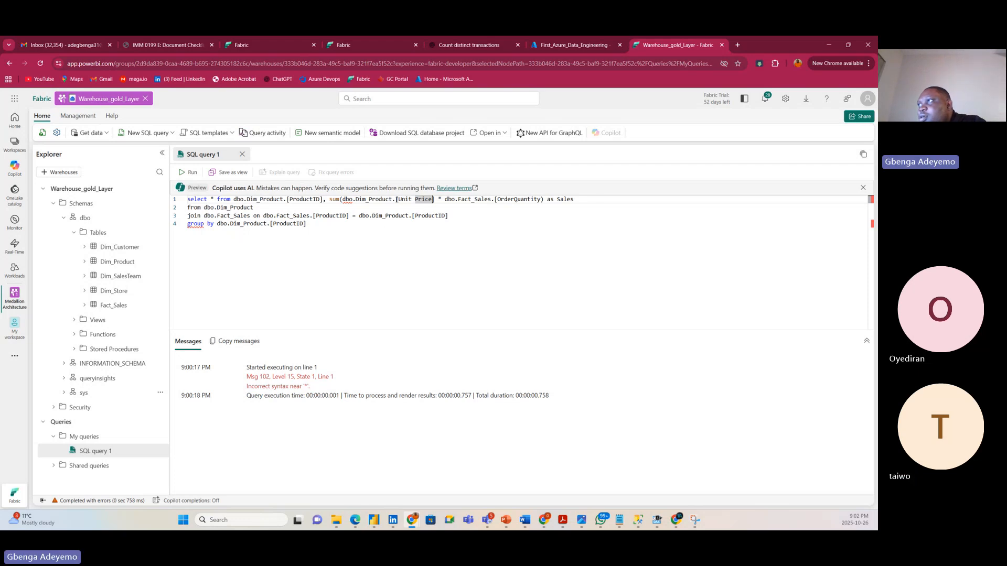
{"action": "left_click", "coordinate": [397, 199]}
{"action": "key", "text": "BackSpace"}
{"action": "key", "text": "BackSpace"}
{"action": "key", "text": "BackSpace"}
{"action": "key", "text": "BackSpace"}
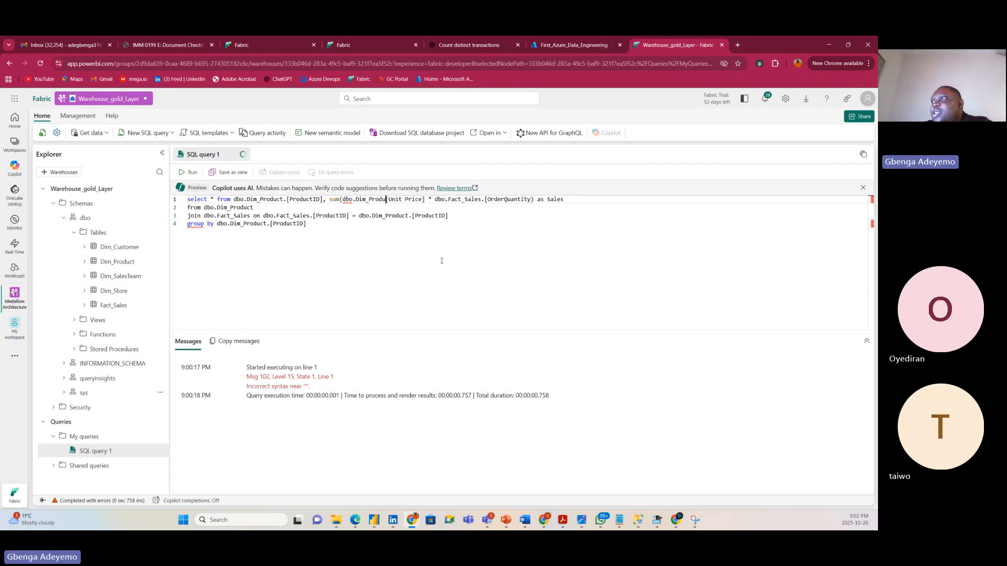
{"action": "key", "text": "BackSpace"}
{"action": "key", "text": "BackSpace"}
{"action": "key", "text": "BackSpace"}
{"action": "key", "text": "BackSpace"}
{"action": "key", "text": "BackSpace"}
{"action": "key", "text": "BackSpace"}
{"action": "key", "text": "BackSpace"}
{"action": "key", "text": "BackSpace"}
{"action": "key", "text": "BackSpace"}
{"action": "key", "text": "BackSpace"}
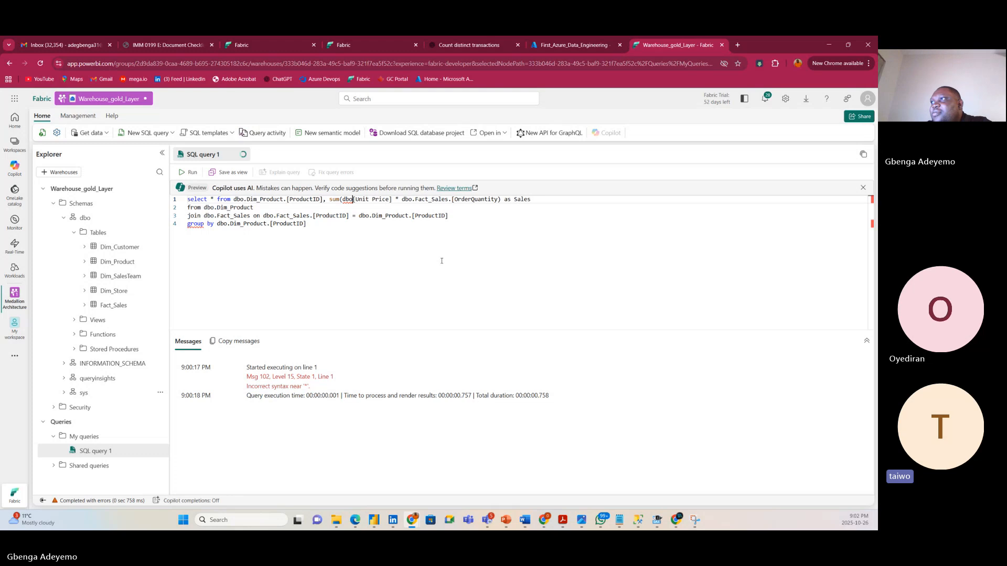
{"action": "key", "text": "BackSpace"}
{"action": "key", "text": "BackSpace"}
{"action": "key", "text": "BackSpace"}
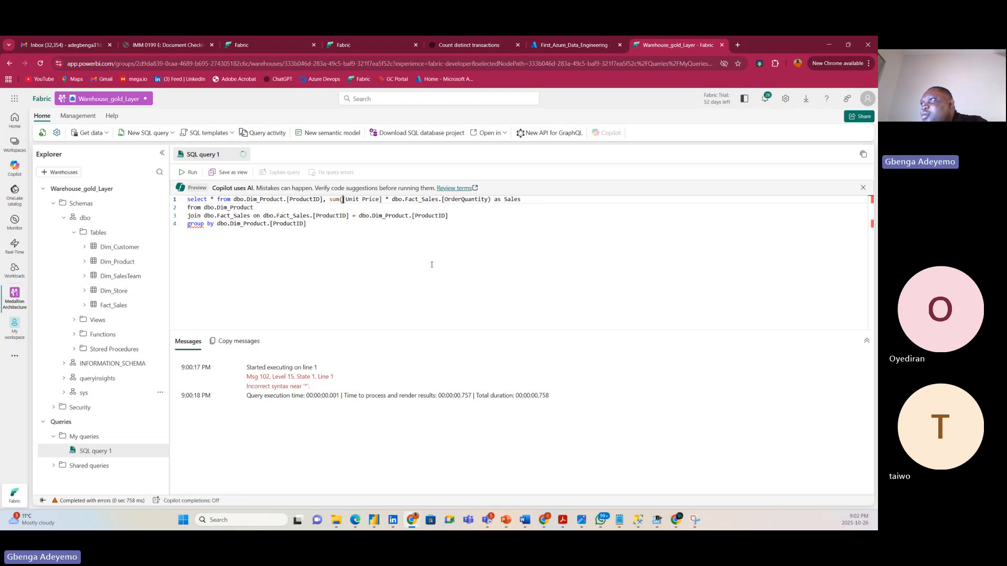
{"action": "type", "text": "["}
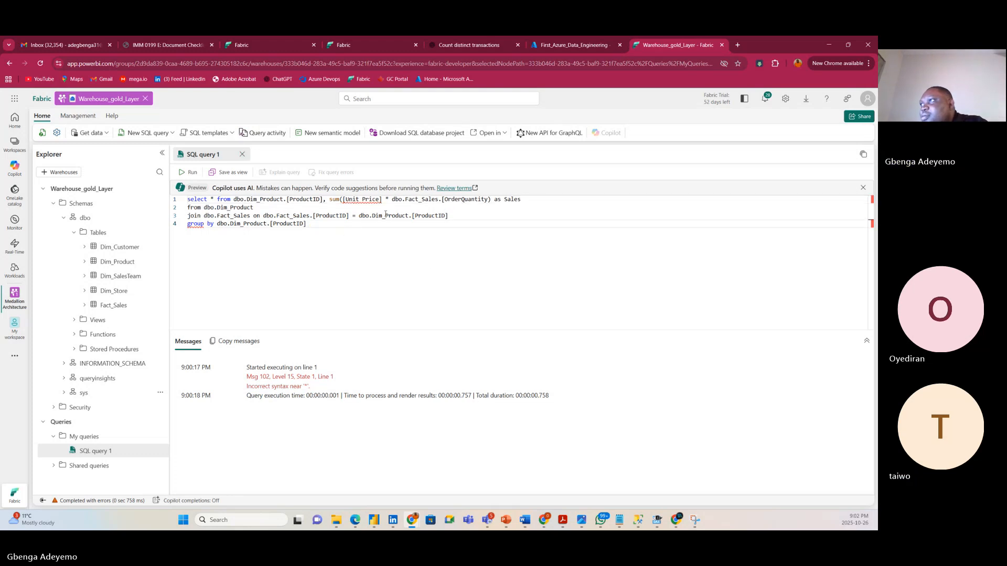
{"action": "left_click", "coordinate": [341, 199]}
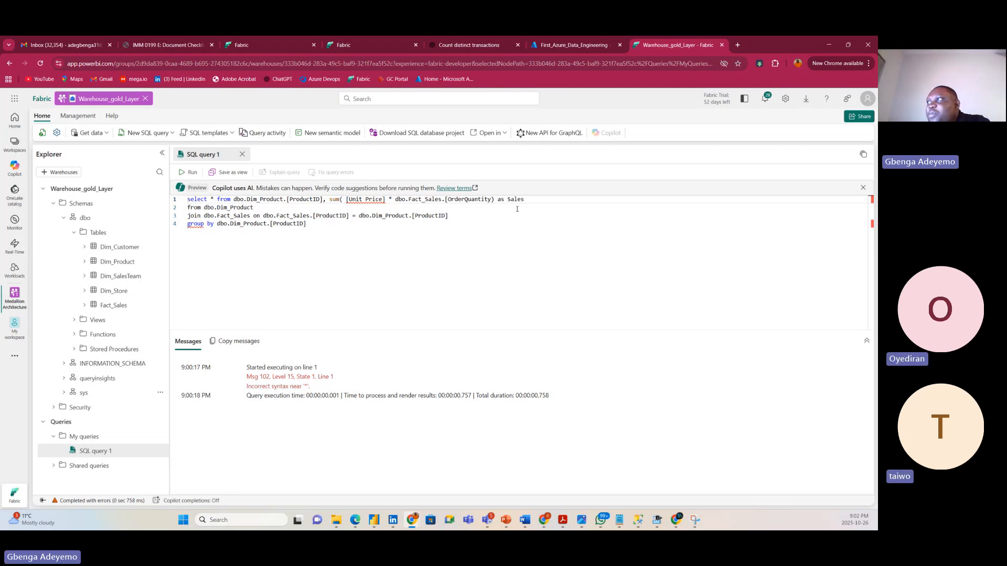
Remove '* from' after select and the space inside sum( [Unit Price].
{"action": "left_click", "coordinate": [536, 199]}
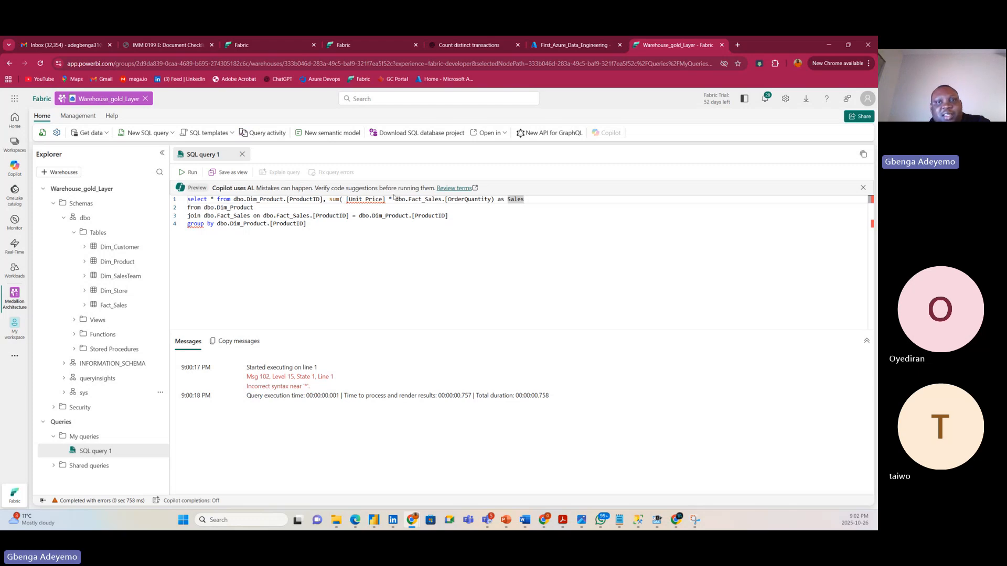
{"action": "mouse_move", "coordinate": [374, 199]}
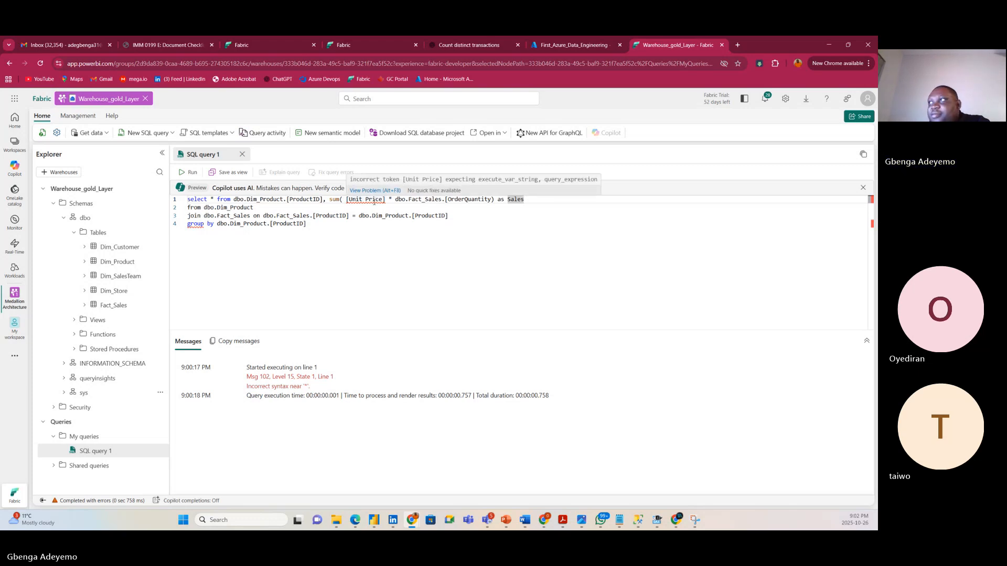
{"action": "left_click", "coordinate": [428, 202]}
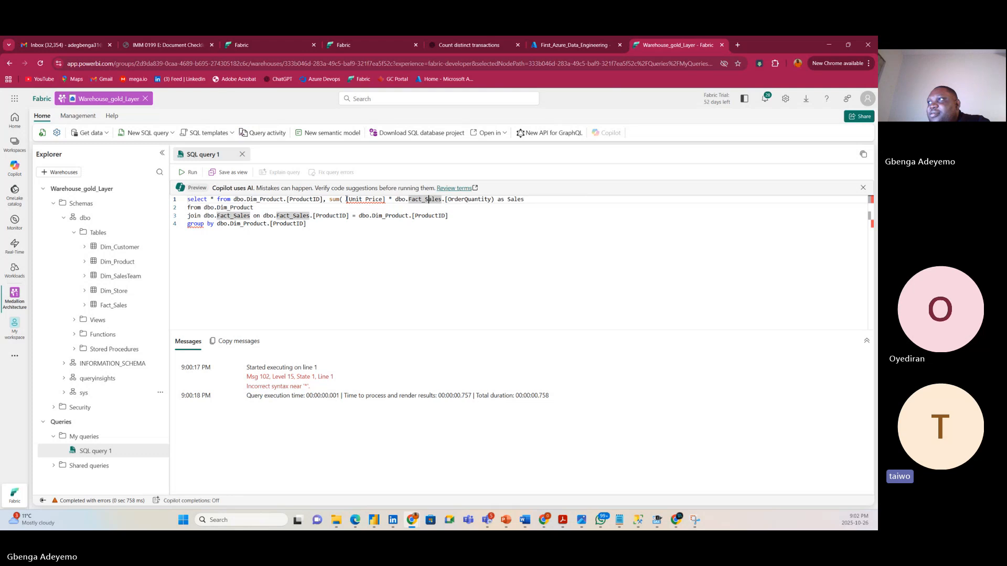
{"action": "left_click", "coordinate": [347, 215]}
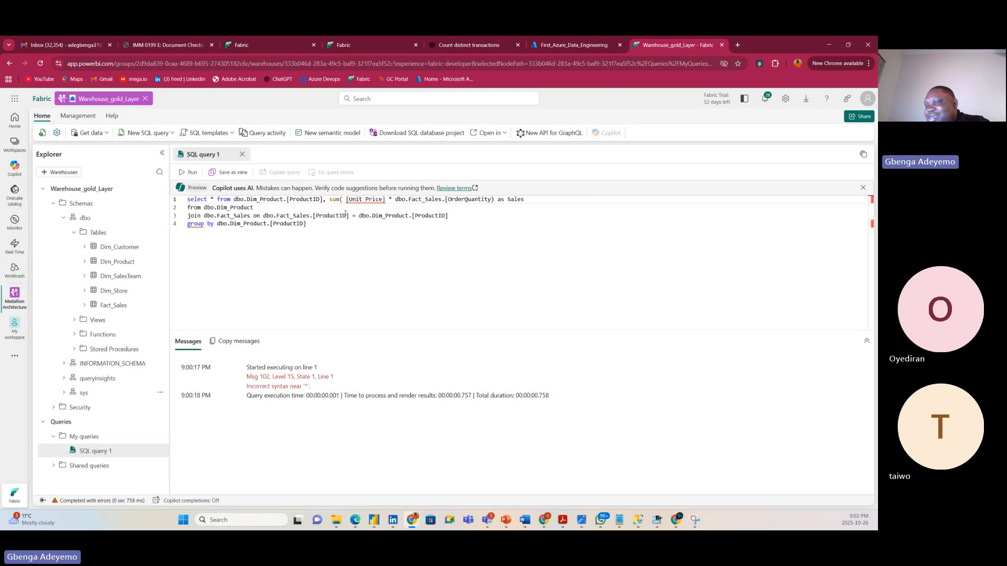
{"action": "key", "text": "Up"}
{"action": "key", "text": "Up"}
{"action": "key", "text": "BackSpace"}
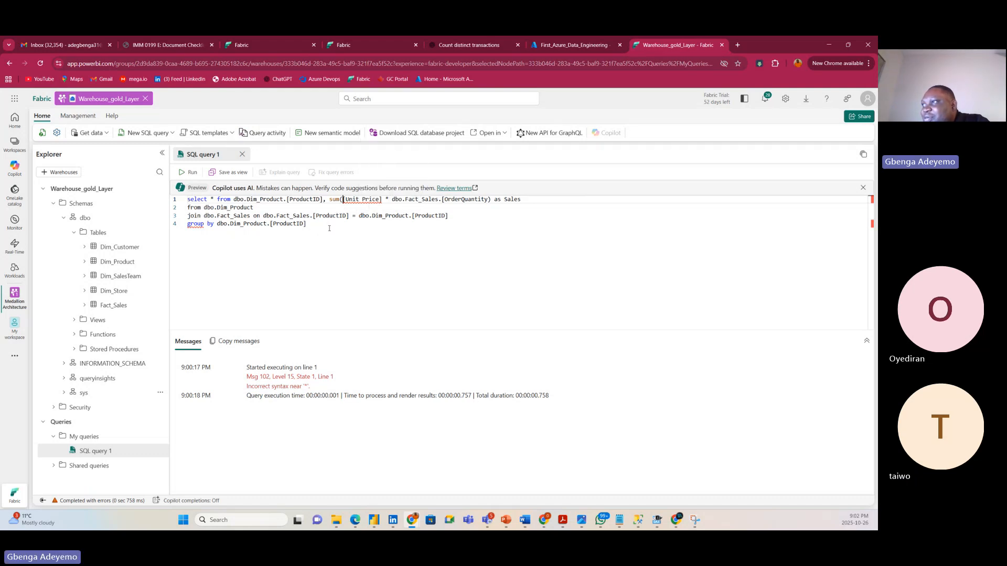
{"action": "type", "text": "["}
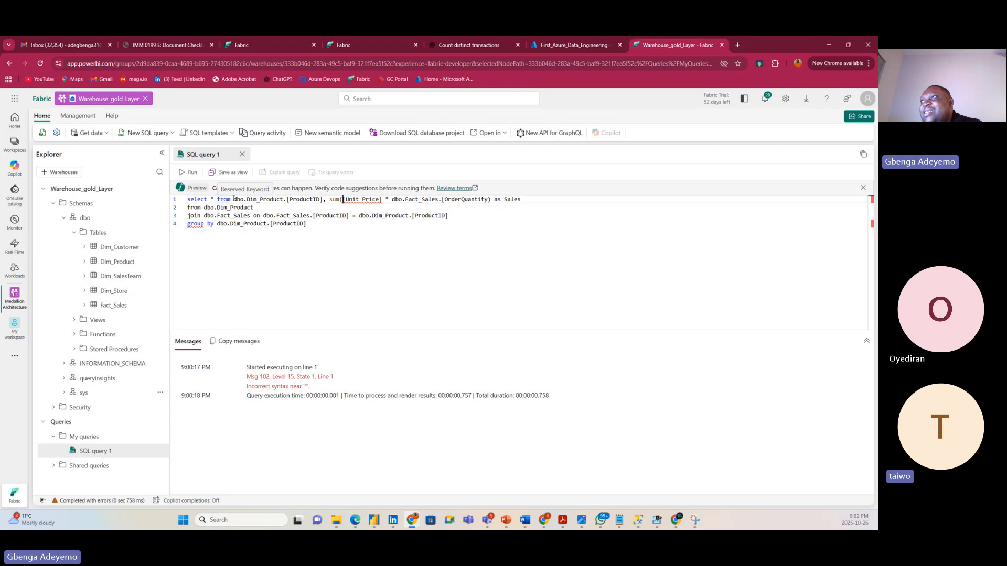
{"action": "left_click", "coordinate": [234, 200]}
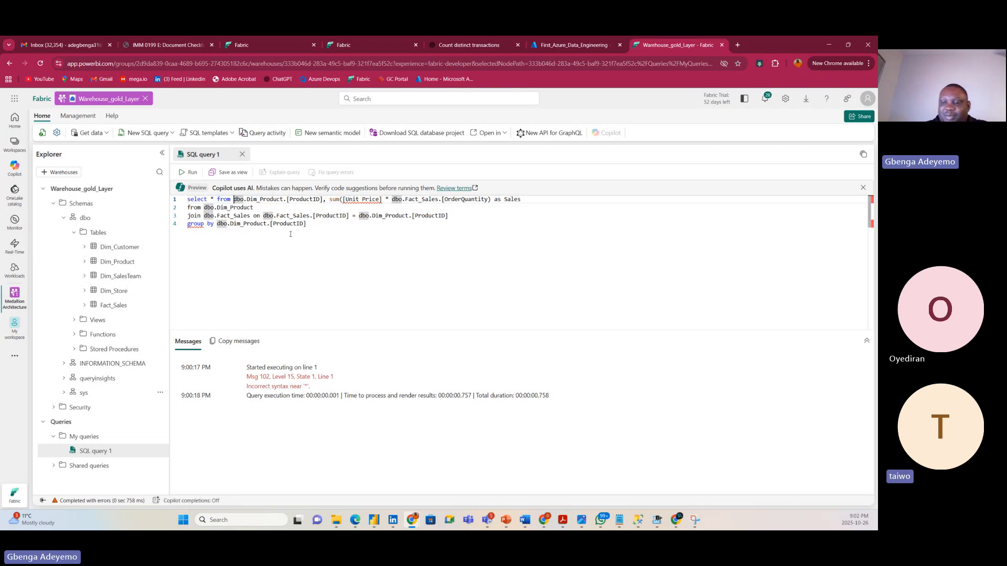
{"action": "key", "text": "BackSpace"}
{"action": "key", "text": "BackSpace"}
{"action": "key", "text": "BackSpace"}
{"action": "key", "text": "BackSpace"}
{"action": "key", "text": "BackSpace"}
{"action": "key", "text": "BackSpace"}
{"action": "key", "text": "BackSpace"}
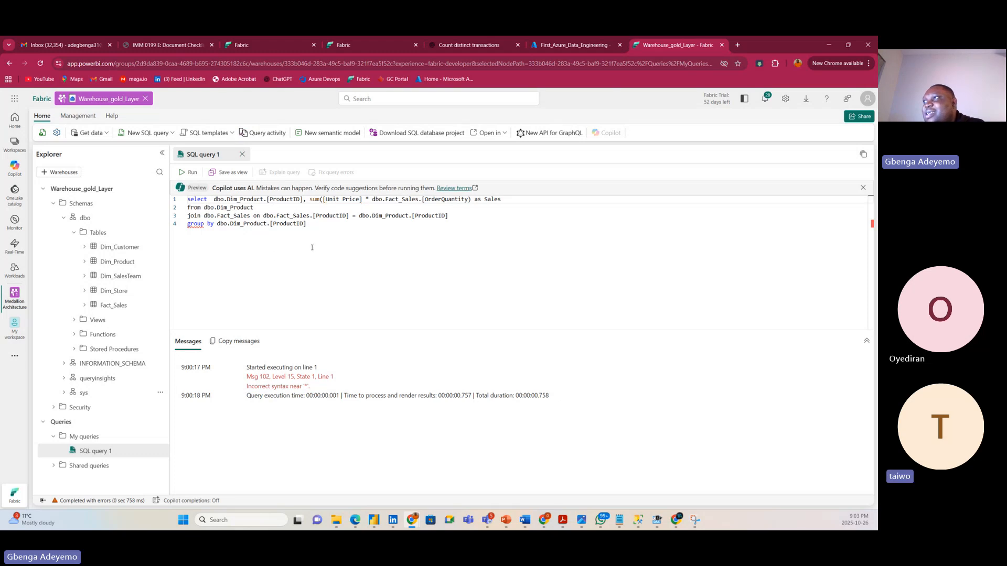
Run the whole query, which fails with Msg 156: incorrect syntax near 'group'.
{"action": "left_click_drag", "start_coordinate": [311, 247], "coordinate": [234, 208]}
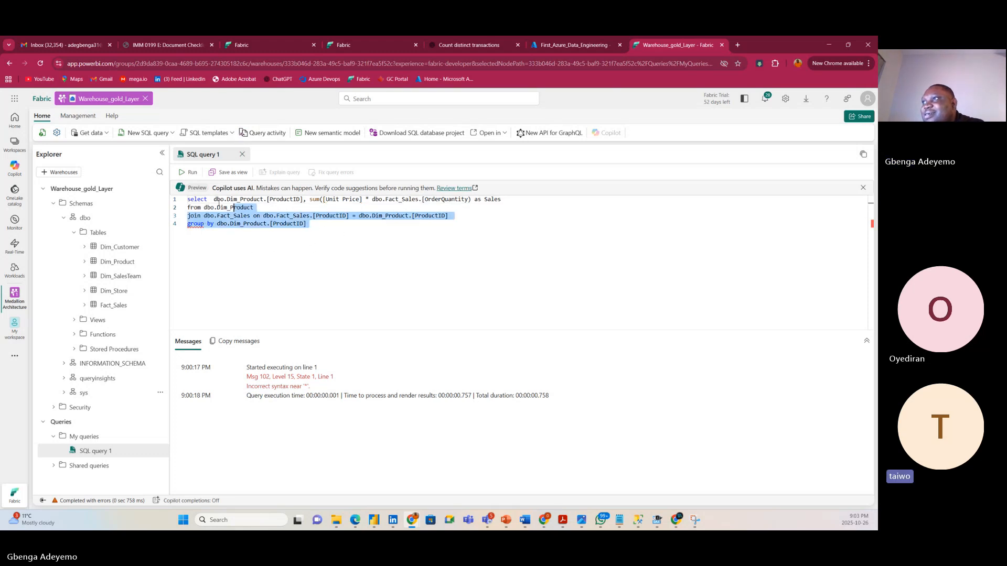
{"action": "key", "text": "ctrl+a"}
{"action": "key", "text": "ctrl+Return"}
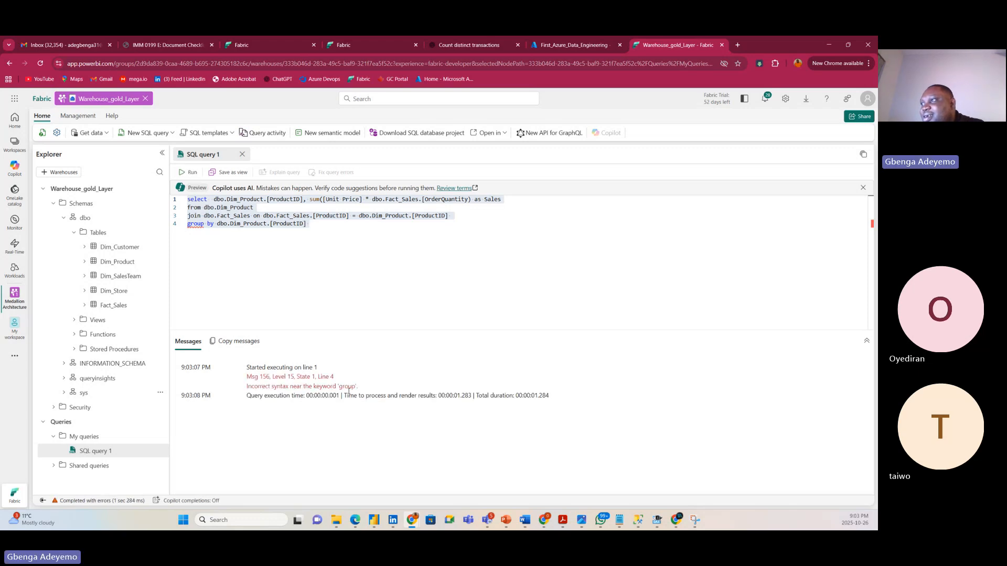
Make the Fact_Sales join a left join and run lines 1–3.
{"action": "left_click", "coordinate": [461, 219]}
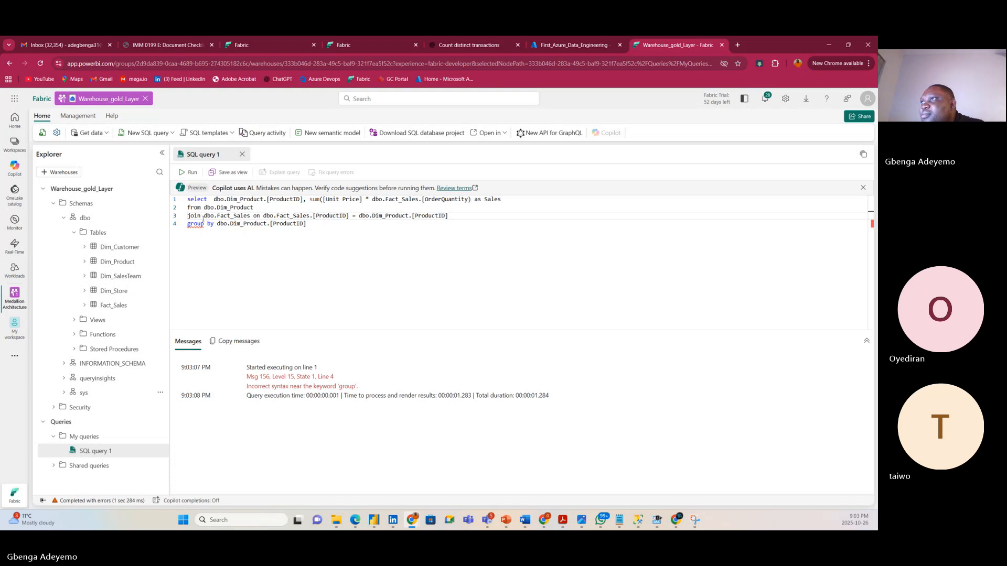
{"action": "left_click", "coordinate": [189, 217]}
{"action": "type", "text": "l"}
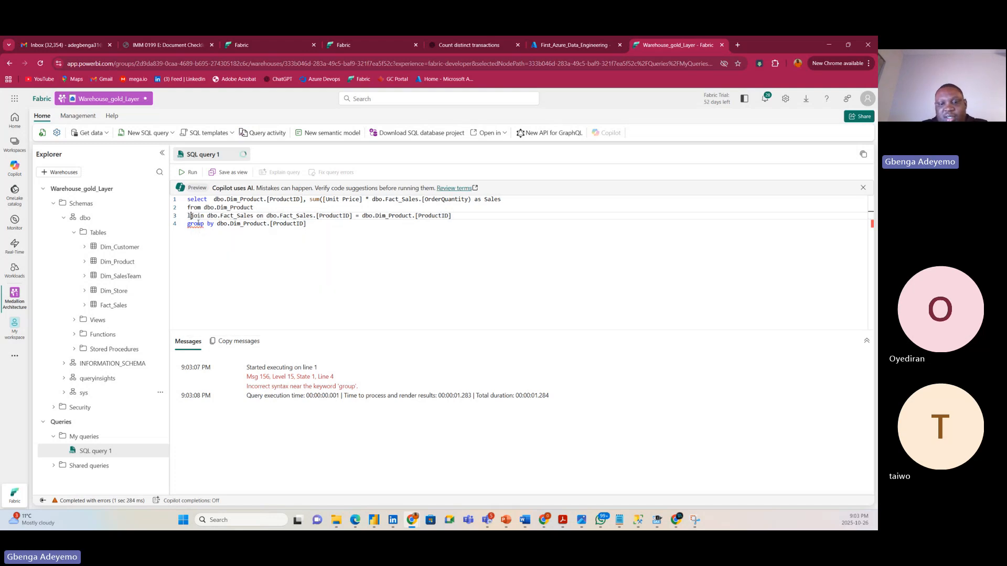
{"action": "type", "text": "eft"}
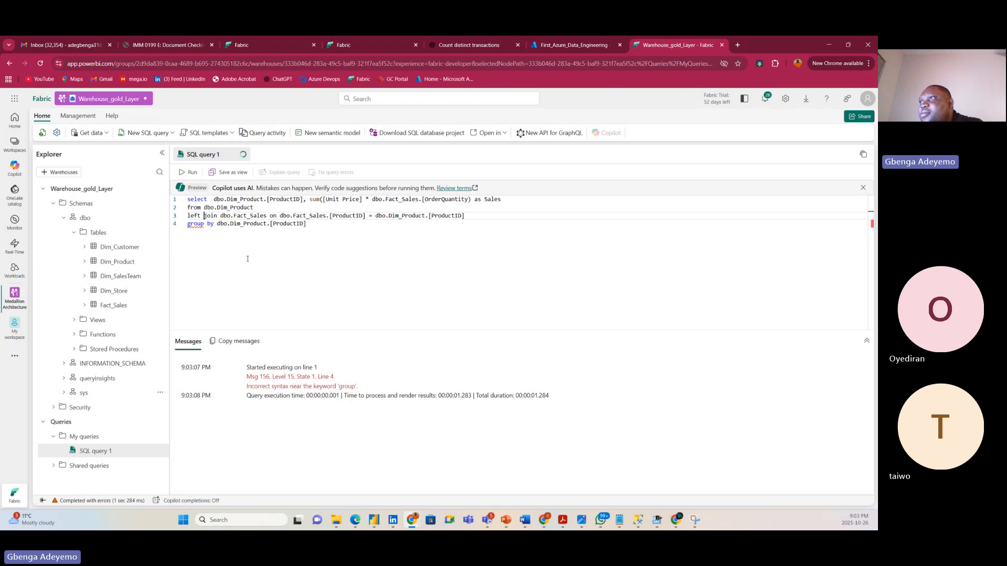
{"action": "left_click", "coordinate": [268, 260]}
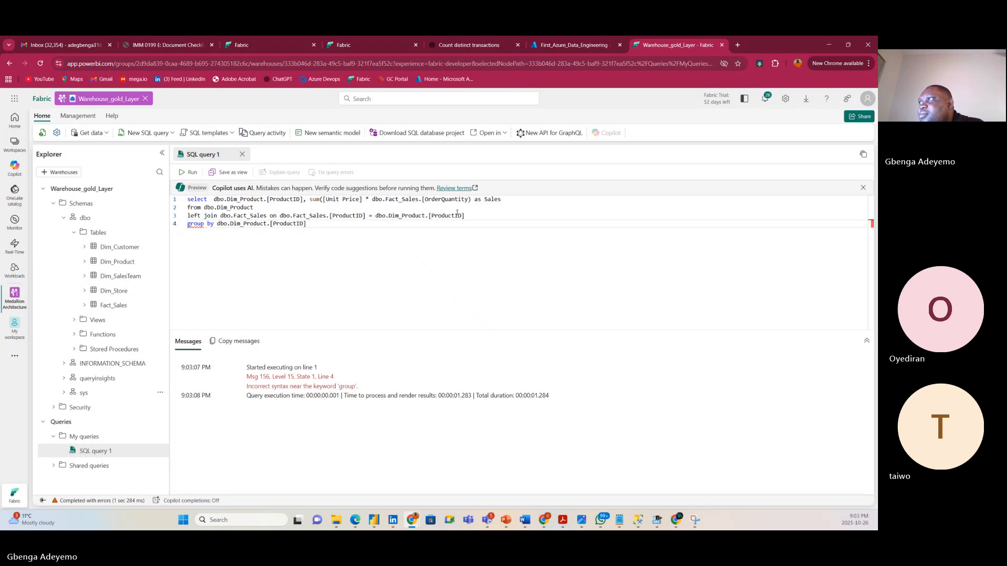
{"action": "left_click_drag", "start_coordinate": [466, 215], "coordinate": [185, 199]}
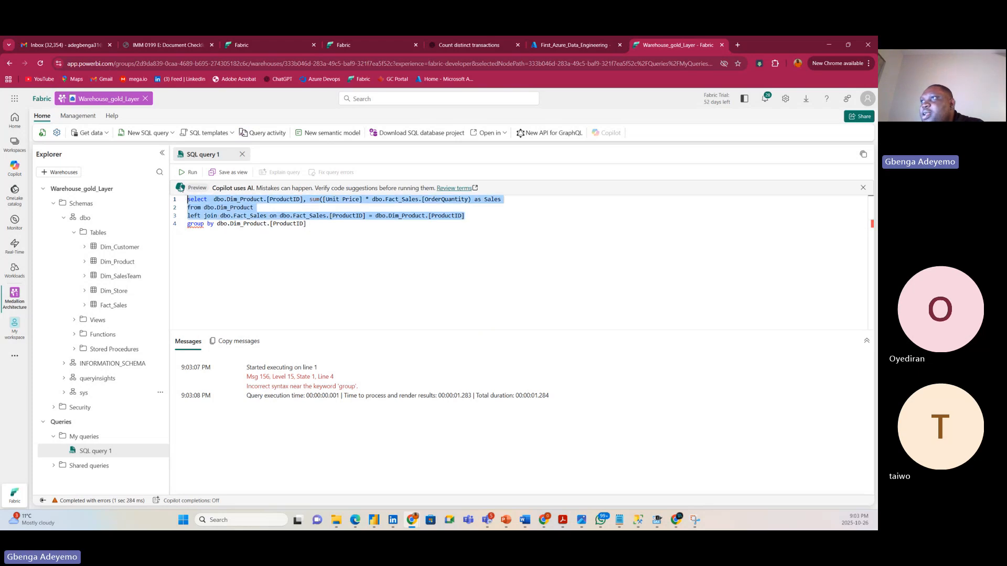
{"action": "left_click", "coordinate": [190, 172]}
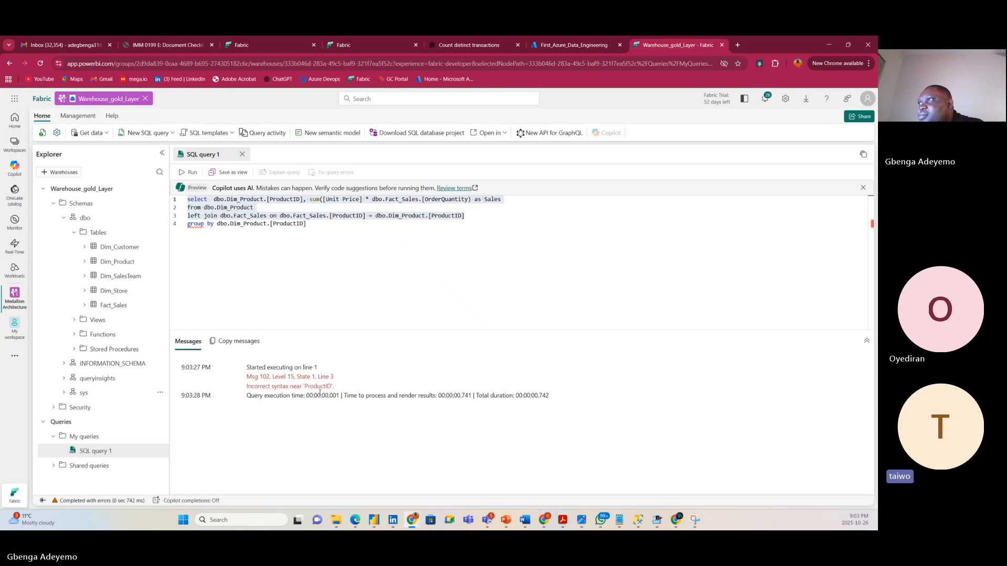
Rerun the whole query, which still reports syntax errors.
{"action": "left_click", "coordinate": [250, 215]}
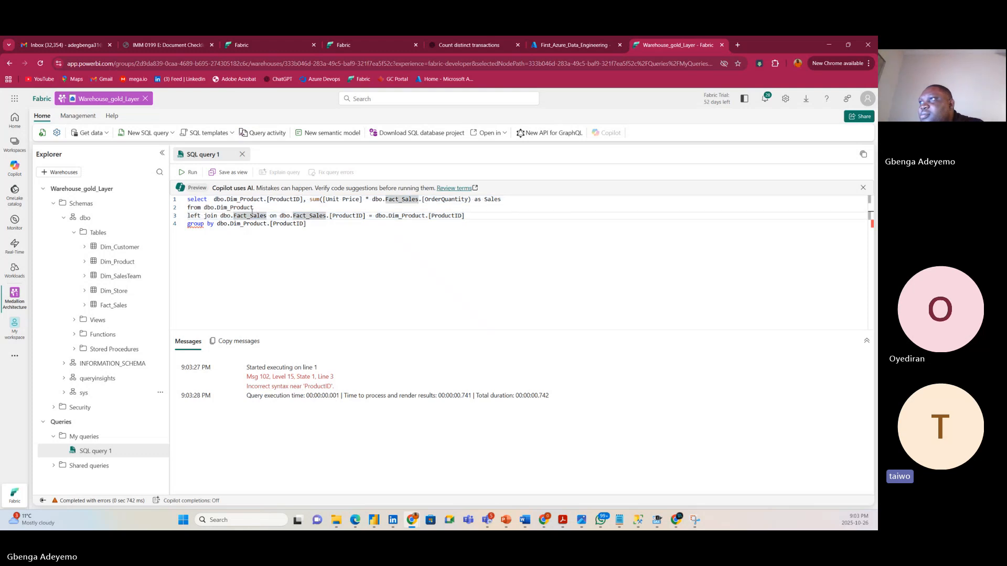
{"action": "left_click", "coordinate": [268, 206]}
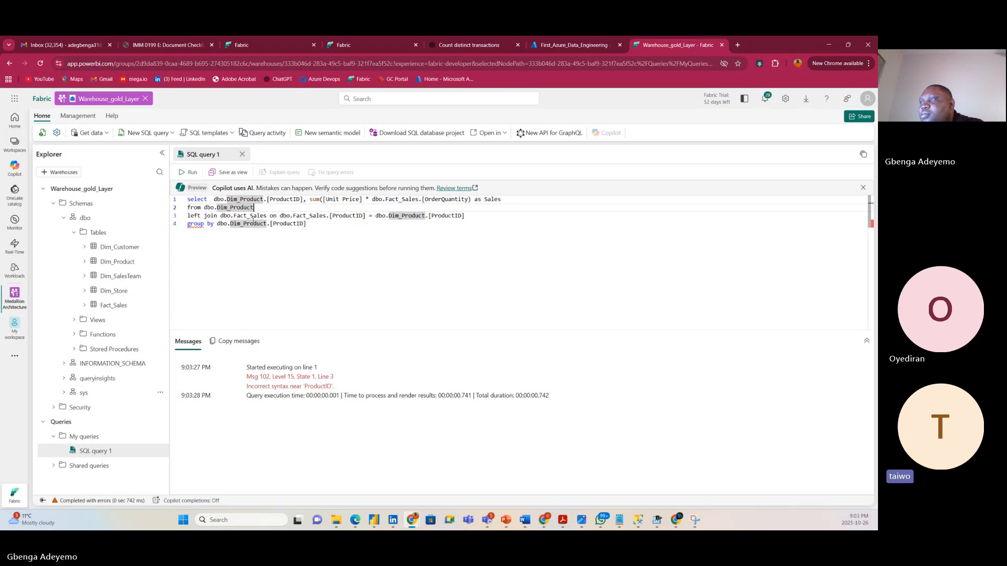
{"action": "left_click", "coordinate": [310, 224]}
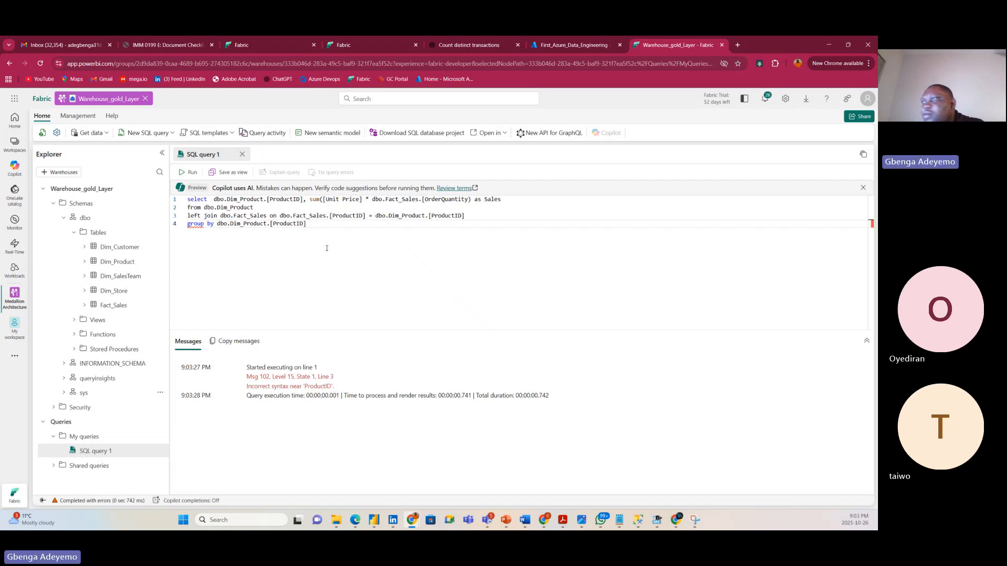
{"action": "key", "text": "ctrl+Return"}
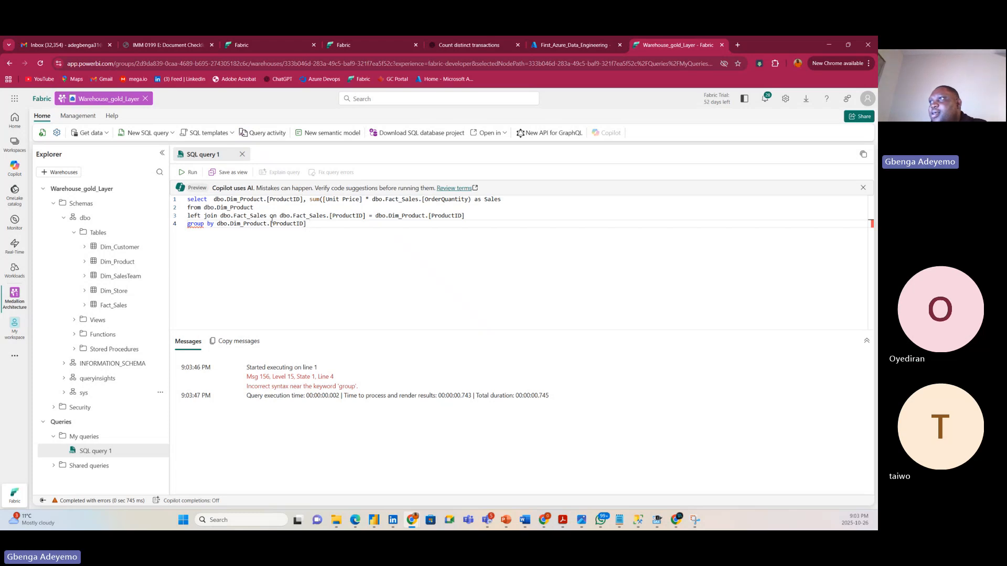
Move the join's on condition onto its own line.
{"action": "left_click_drag", "start_coordinate": [270, 216], "coordinate": [273, 216]}
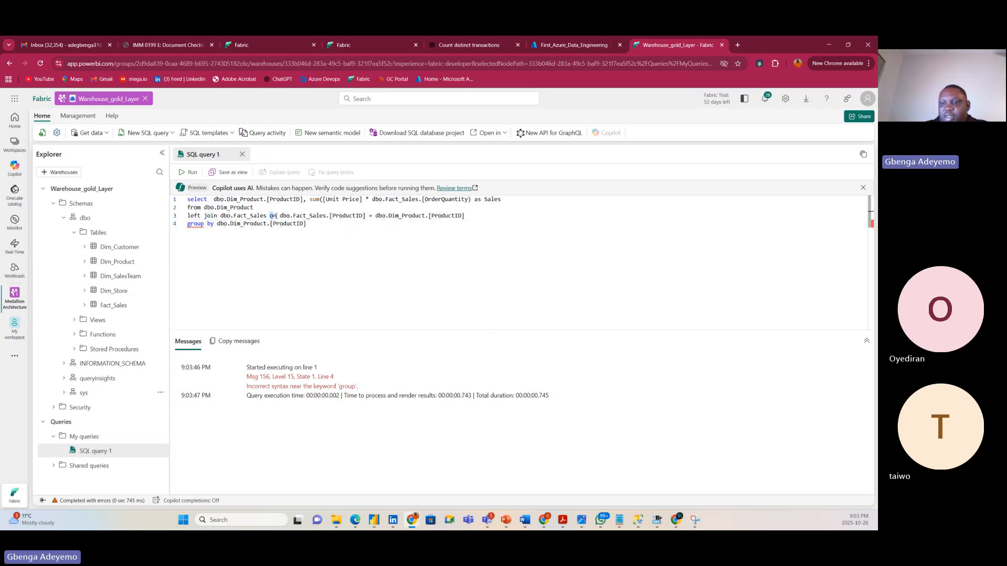
{"action": "left_click", "coordinate": [276, 216]}
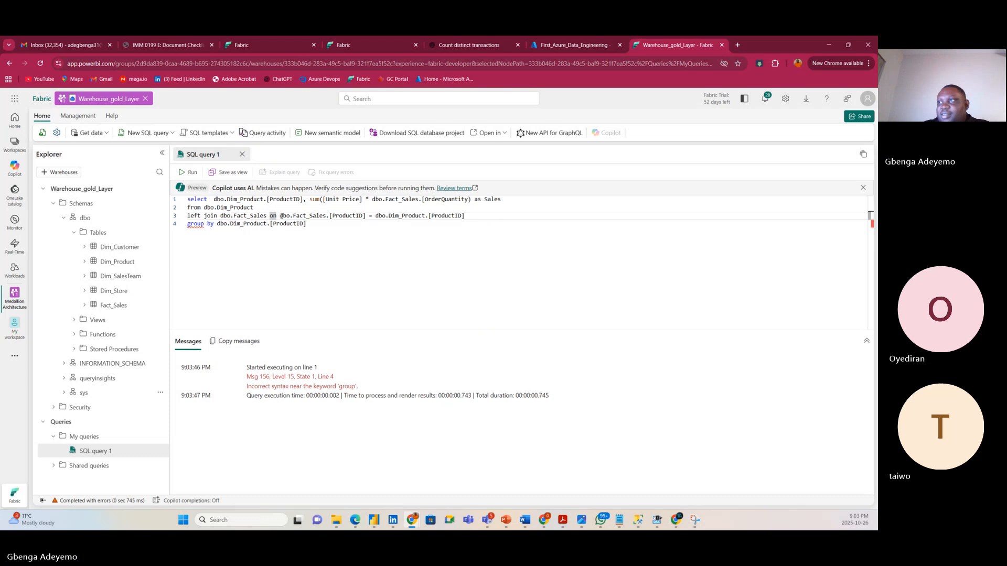
{"action": "key", "text": "Return"}
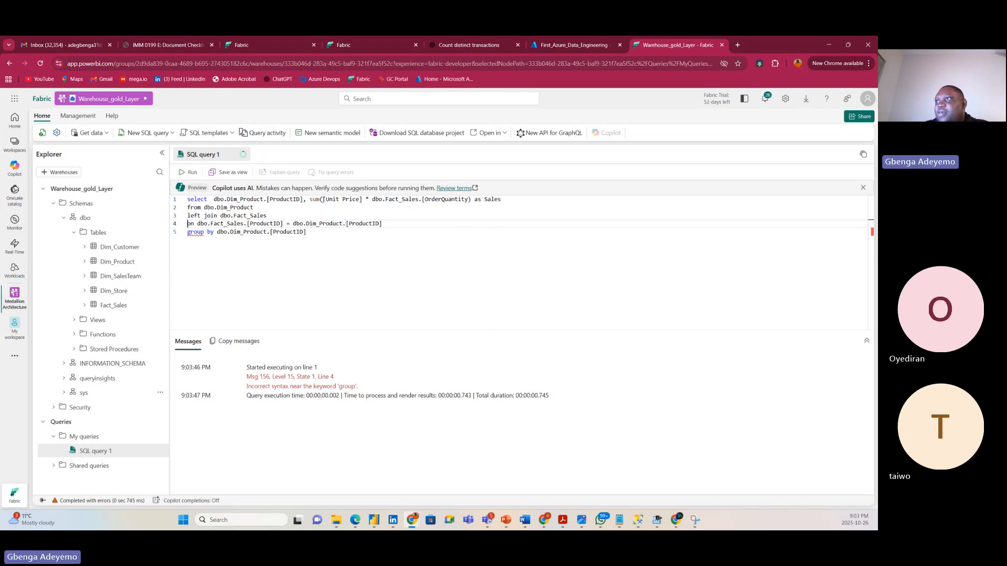
Retype the misspelled keyword on line 5 as GROUP.
{"action": "left_click", "coordinate": [318, 234]}
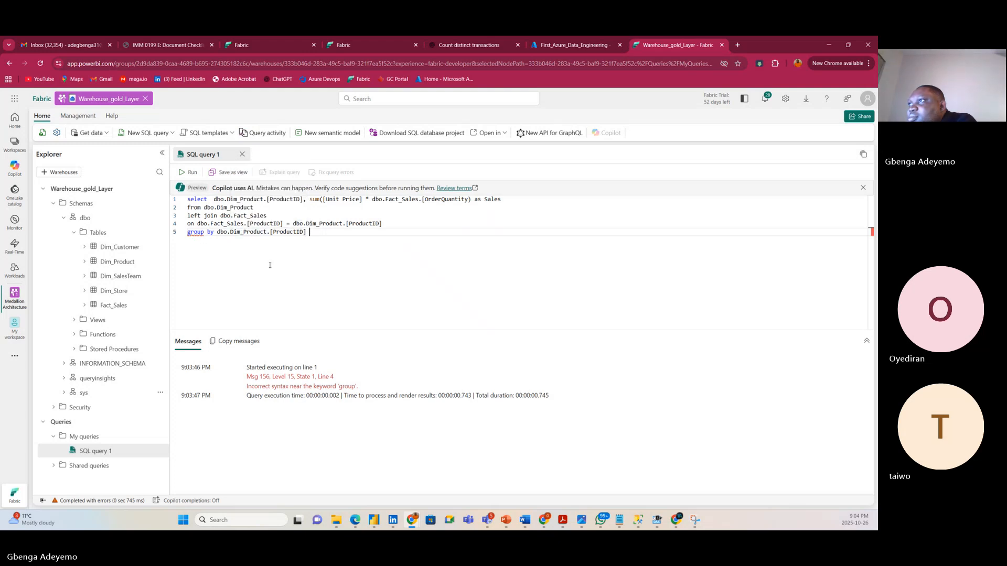
{"action": "left_click", "coordinate": [193, 233]}
{"action": "key", "text": "BackSpace"}
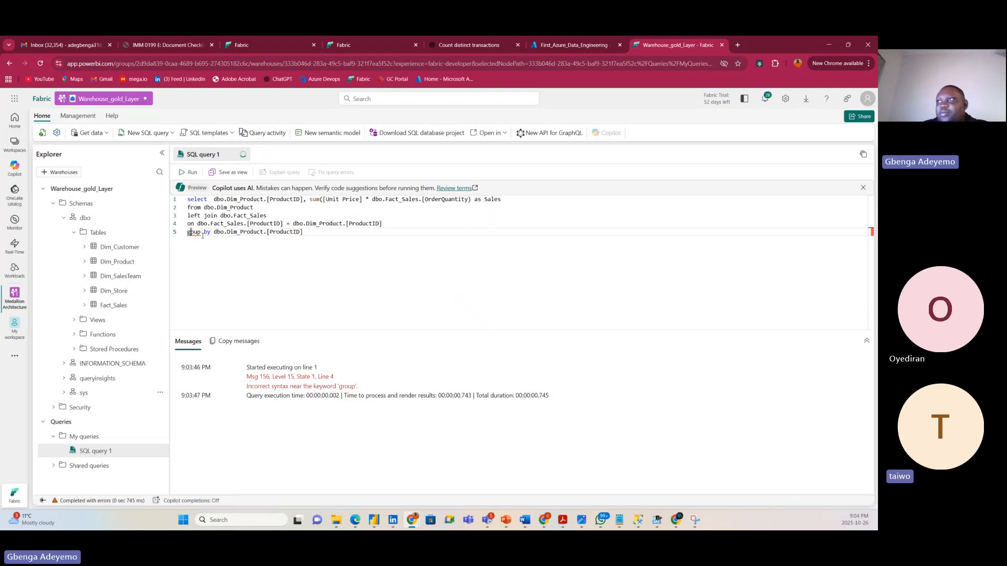
{"action": "key", "text": "BackSpace"}
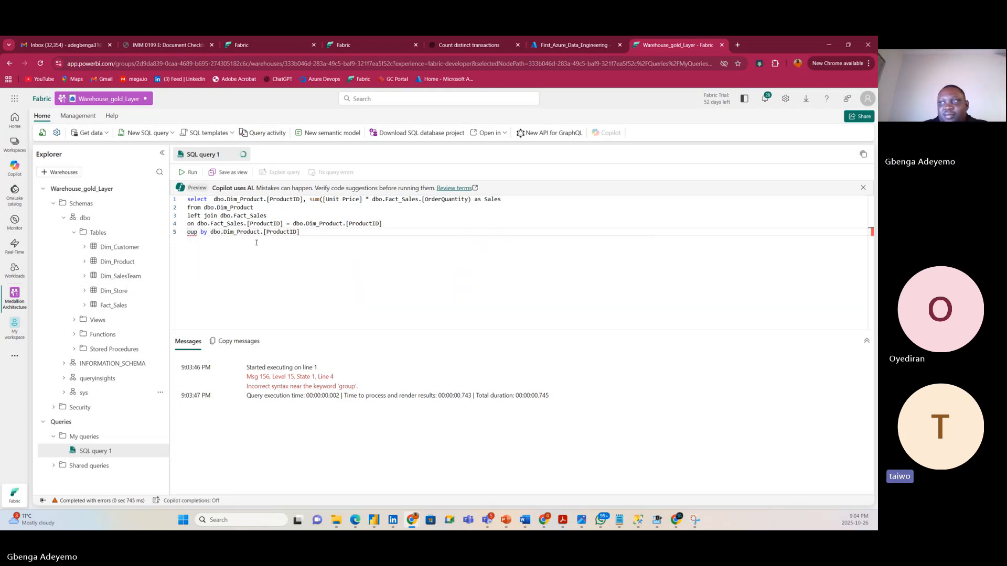
{"action": "type", "text": "Gr"}
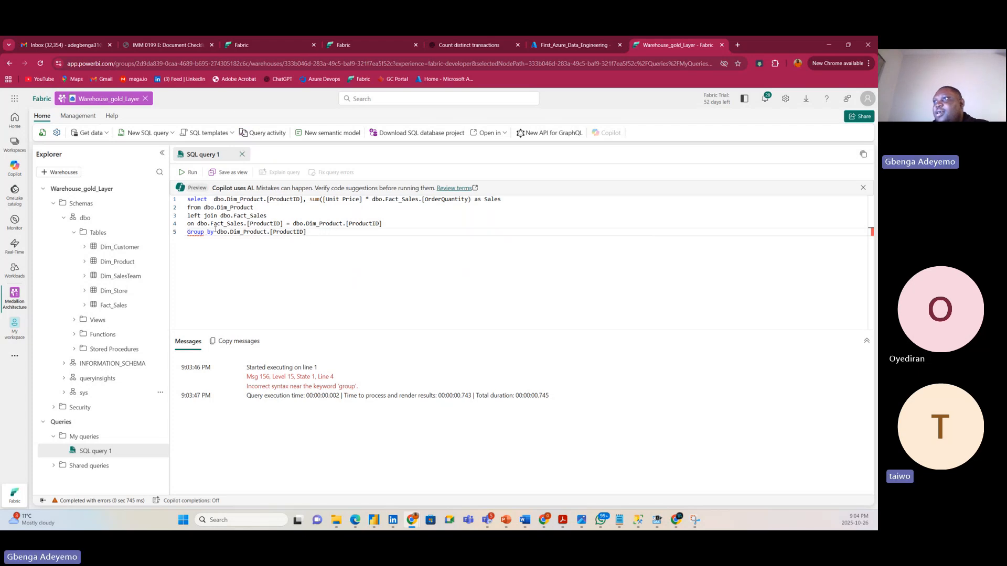
{"action": "double_click", "coordinate": [211, 231]}
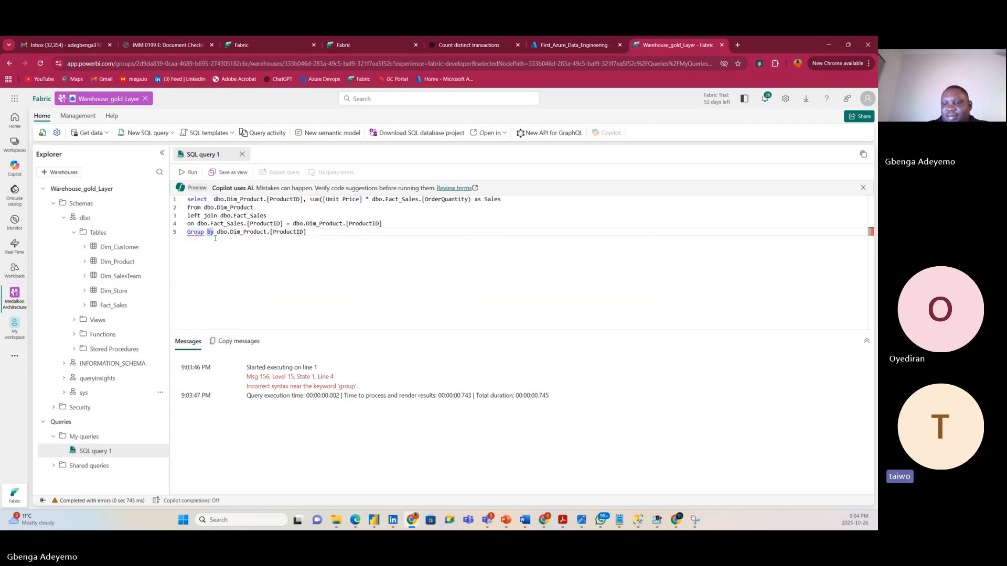
{"action": "key", "text": "Left"}
{"action": "key", "text": "Left"}
{"action": "key", "text": "BackSpace"}
{"action": "key", "text": "BackSpace"}
{"action": "key", "text": "BackSpace"}
{"action": "key", "text": "BackSpace"}
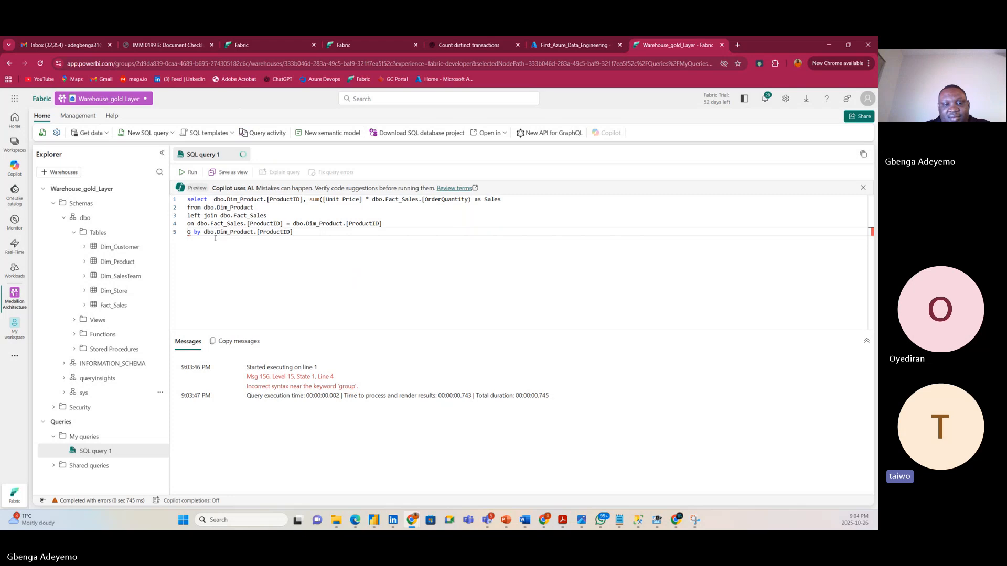
{"action": "type", "text": "ROP"}
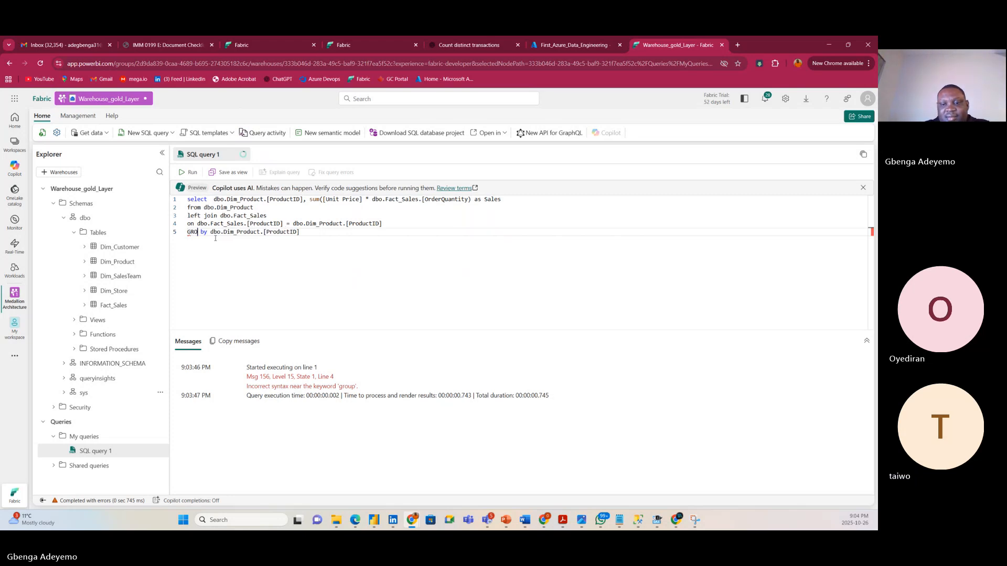
{"action": "key", "text": "BackSpace"}
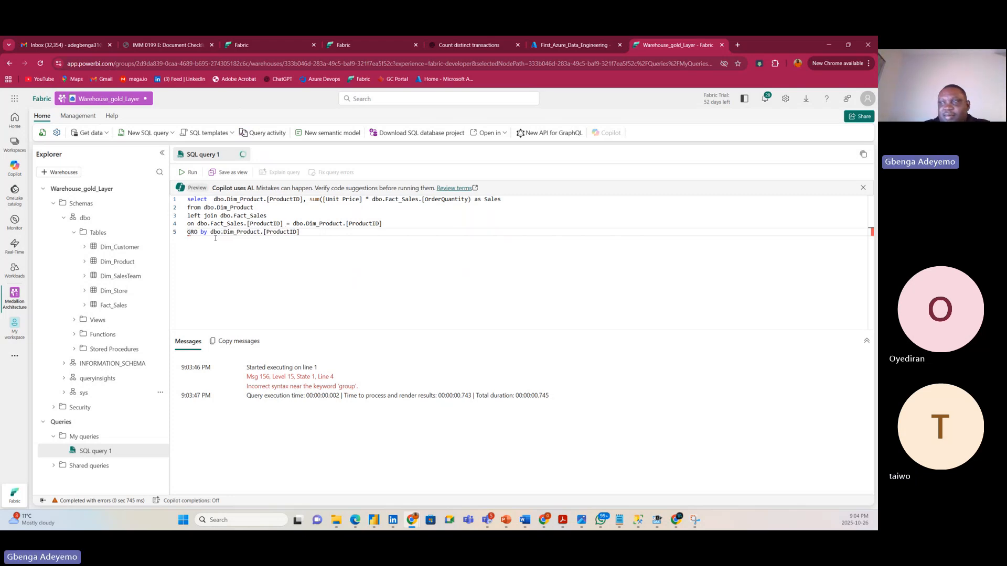
{"action": "type", "text": "UP"}
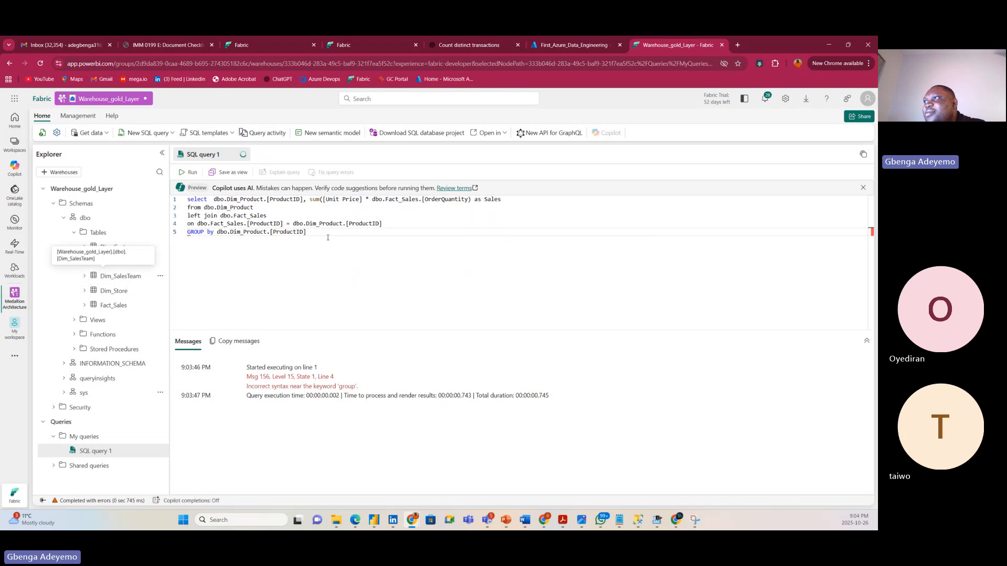
Rewrite the keyword in lowercase as 'group' and start a sixth line below it.
{"action": "left_click", "coordinate": [318, 234]}
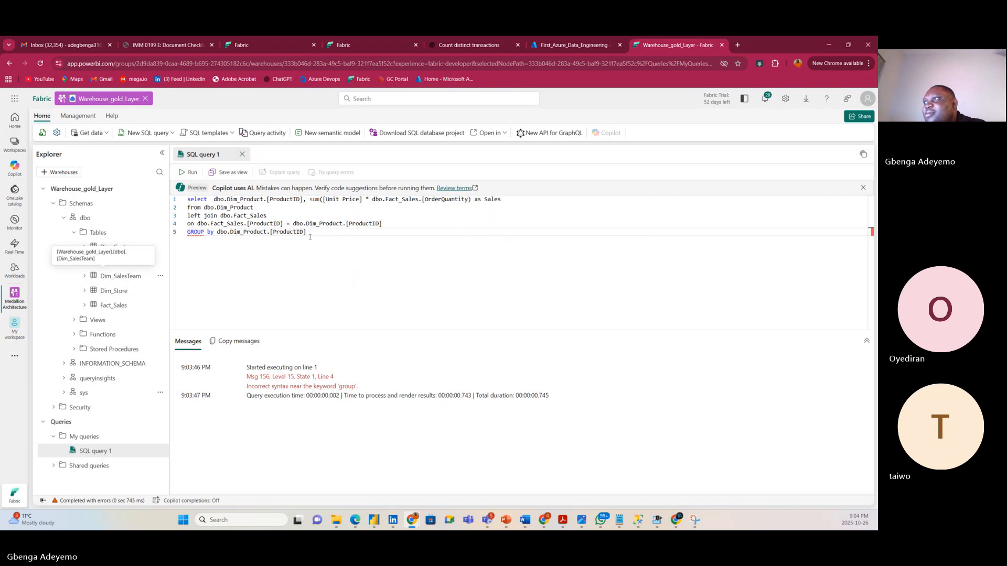
{"action": "left_click", "coordinate": [204, 232]}
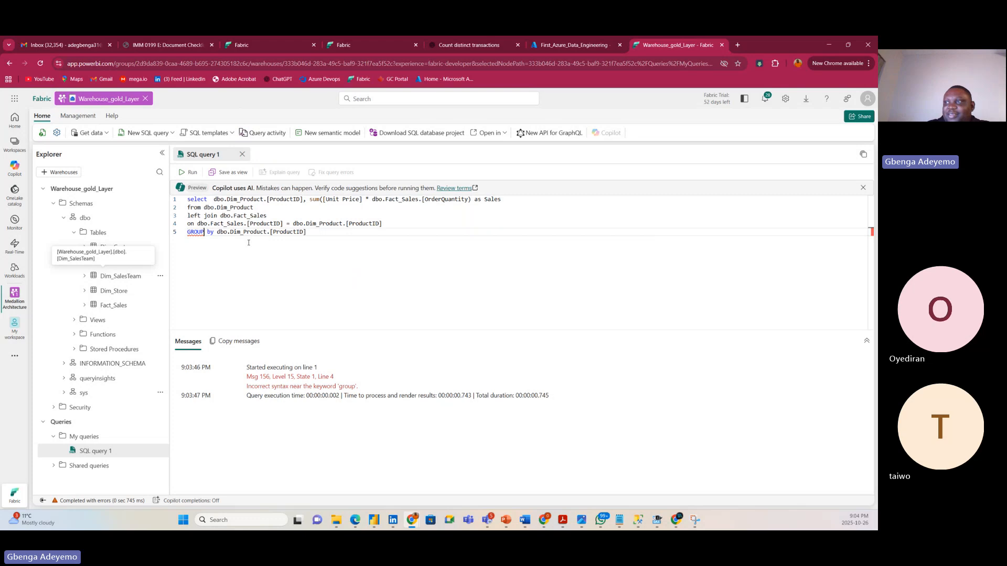
{"action": "key", "text": "BackSpace"}
{"action": "key", "text": "BackSpace"}
{"action": "key", "text": "BackSpace"}
{"action": "key", "text": "BackSpace"}
{"action": "key", "text": "BackSpace"}
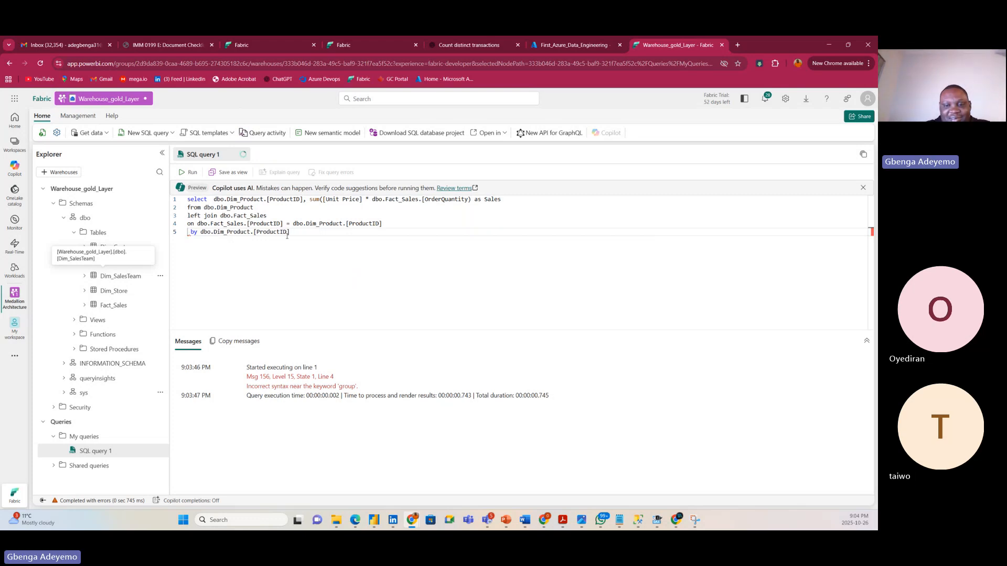
{"action": "type", "text": "GROUP"}
{"action": "key", "text": "BackSpace"}
{"action": "key", "text": "BackSpace"}
{"action": "key", "text": "BackSpace"}
{"action": "key", "text": "BackSpace"}
{"action": "key", "text": "BackSpace"}
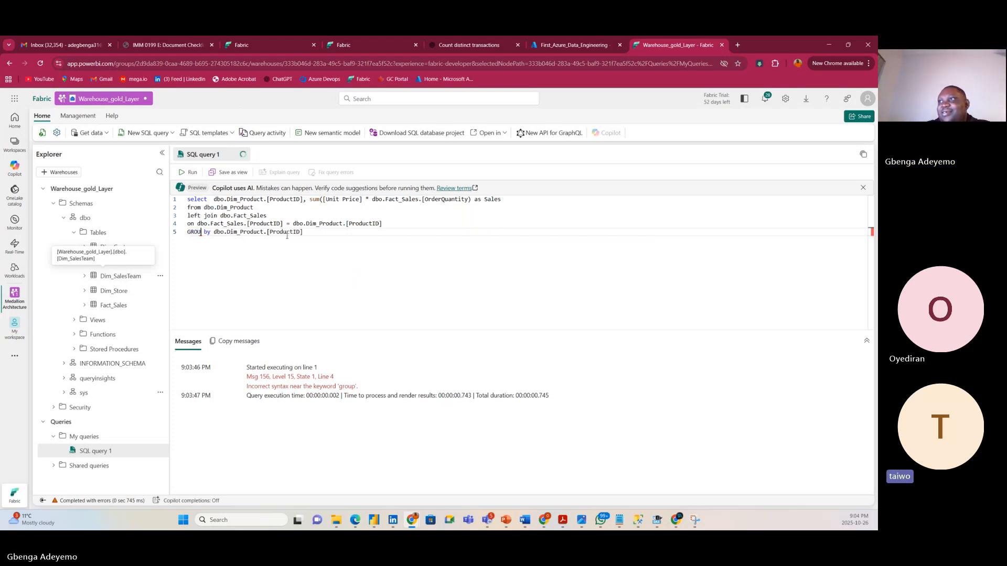
{"action": "type", "text": "group"}
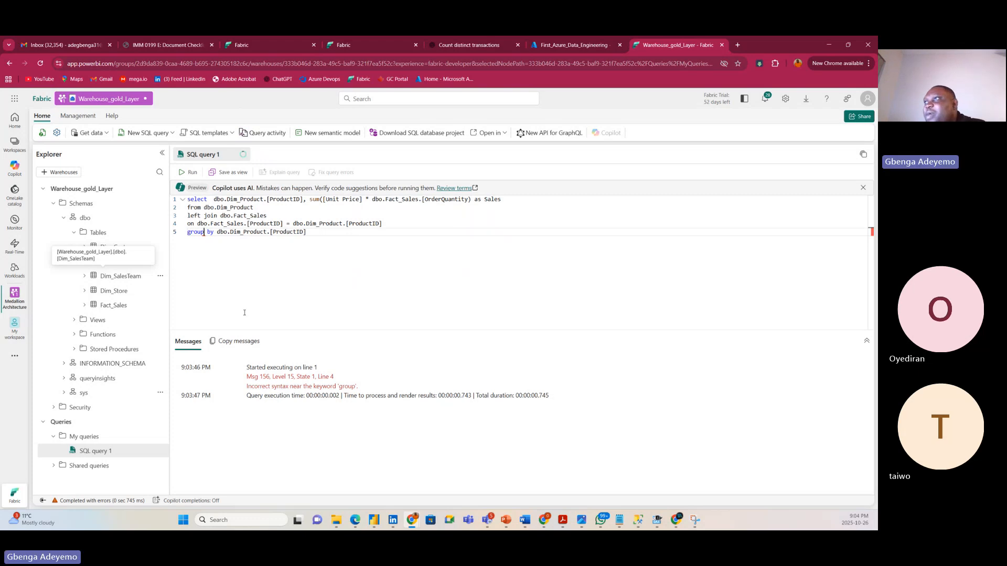
{"action": "left_click", "coordinate": [292, 258]}
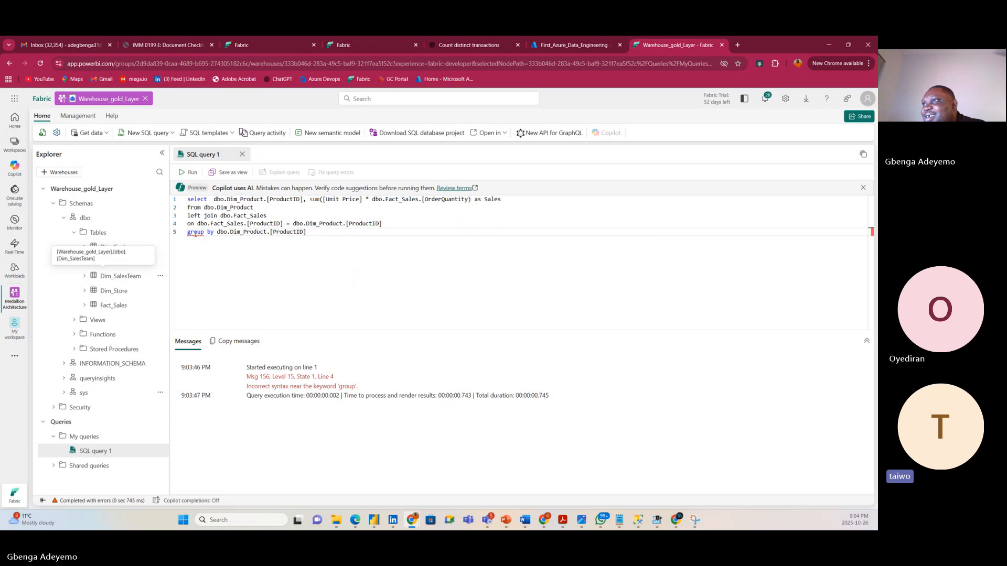
{"action": "left_click", "coordinate": [196, 234]}
{"action": "left_click", "coordinate": [316, 235]}
{"action": "key", "text": "Return"}
Add 'order by Sales' on line 6, pasting the Sales alias from line 1.
{"action": "type", "text": "o"}
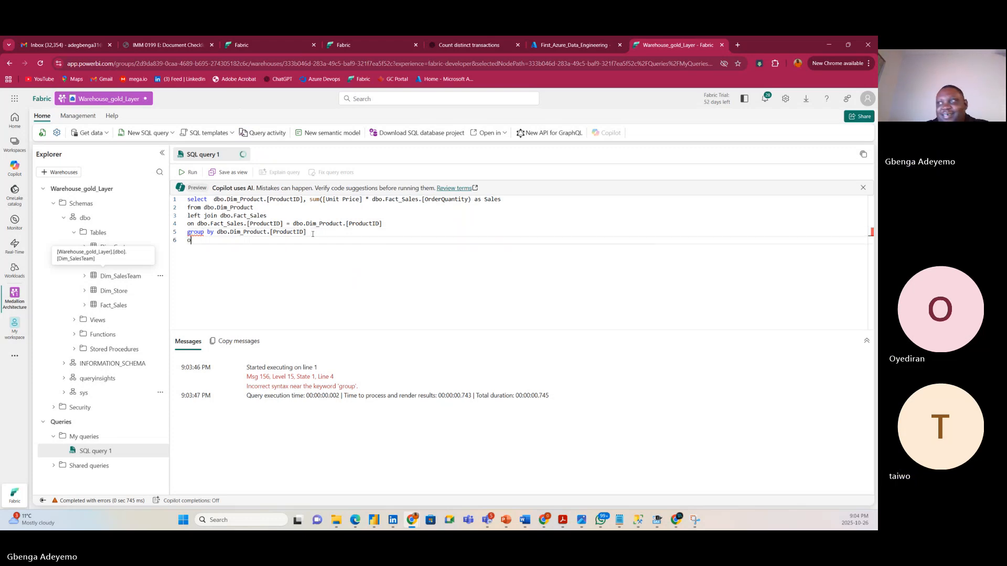
{"action": "type", "text": "rder by"}
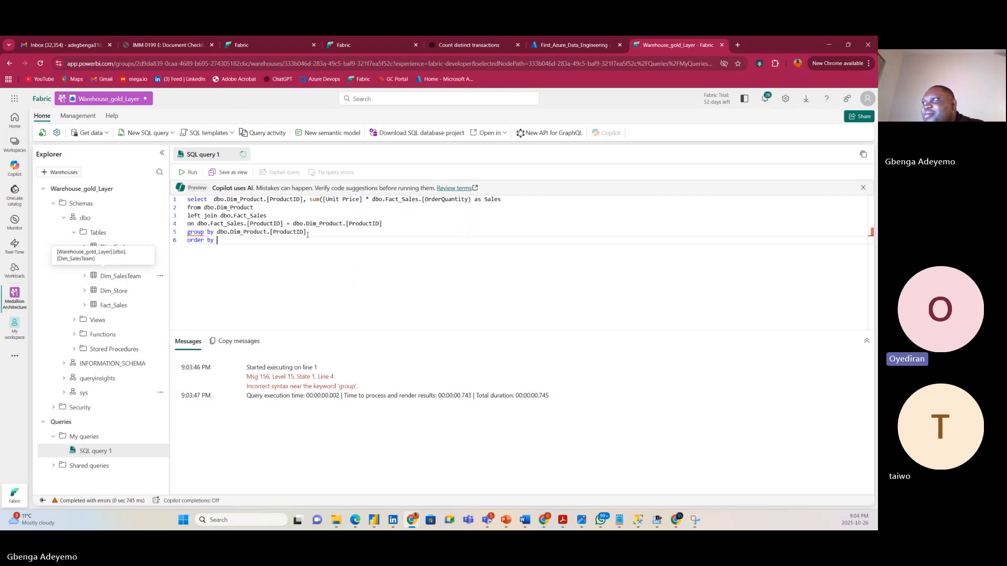
{"action": "left_click_drag", "start_coordinate": [508, 199], "coordinate": [484, 201]}
{"action": "key", "text": "ctrl+c"}
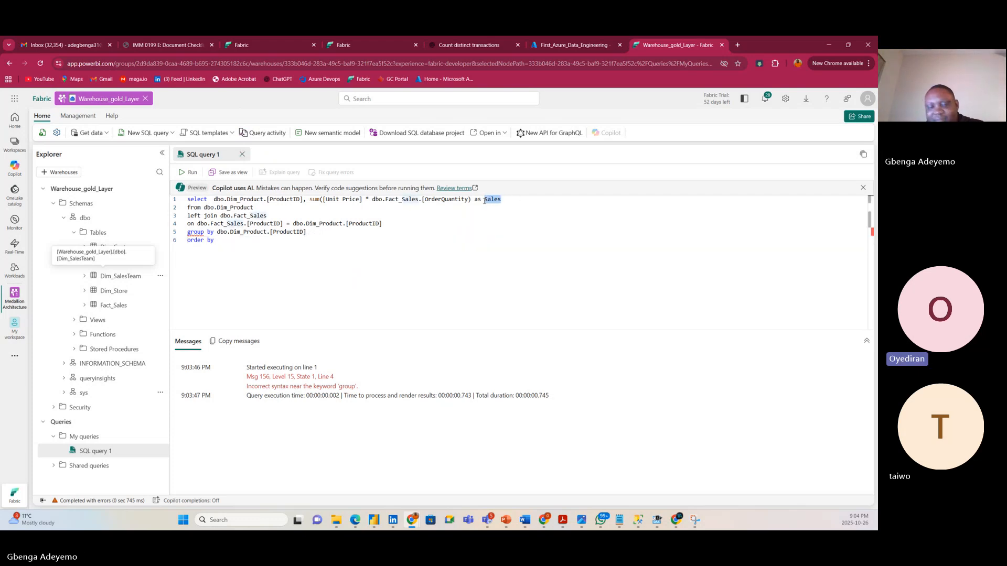
{"action": "left_click", "coordinate": [227, 241]}
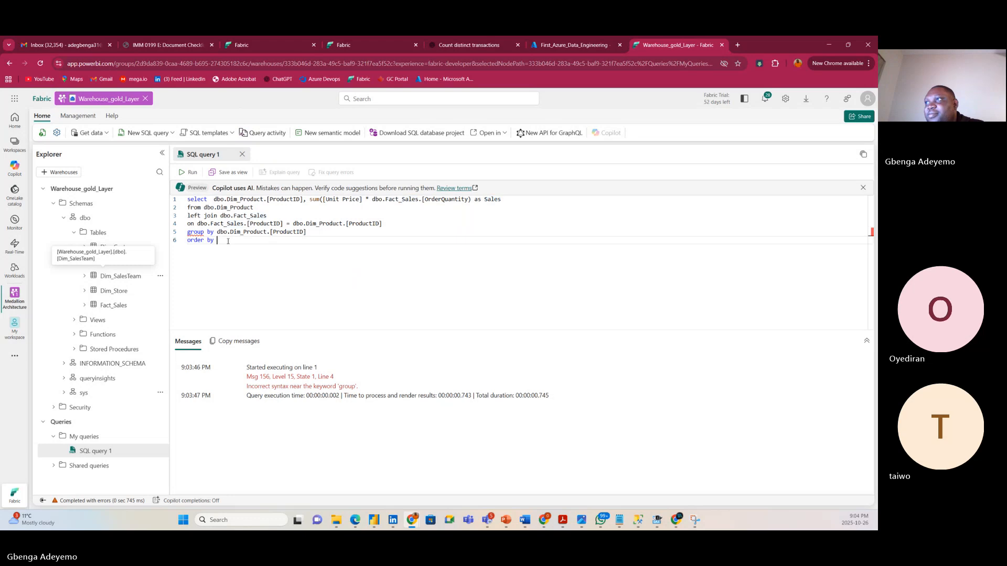
{"action": "key", "text": "ctrl+v"}
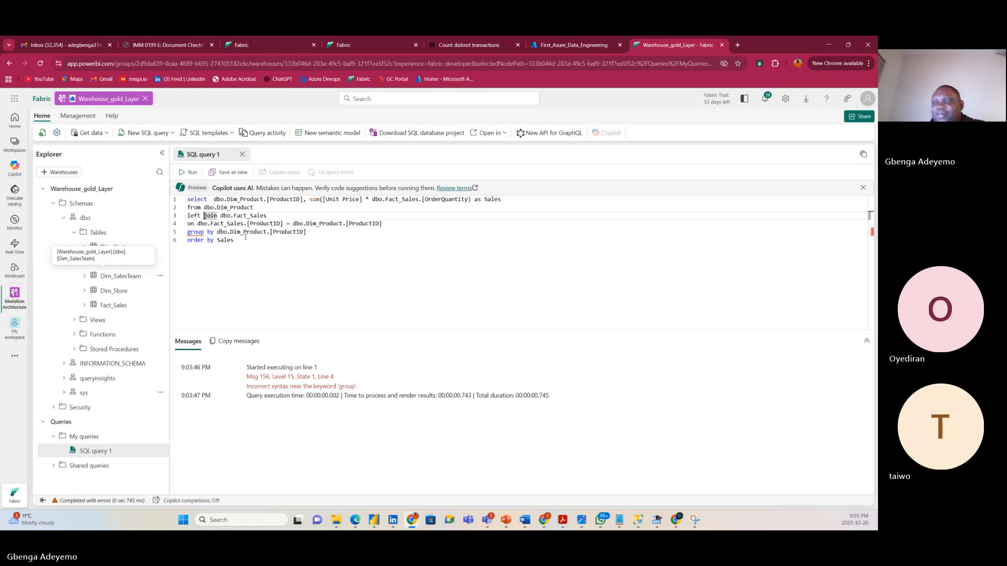
Change 'left join' on line 3 to 'inner join'.
{"action": "key", "text": "BackSpace"}
{"action": "key", "text": "BackSpace"}
{"action": "key", "text": "BackSpace"}
{"action": "key", "text": "BackSpace"}
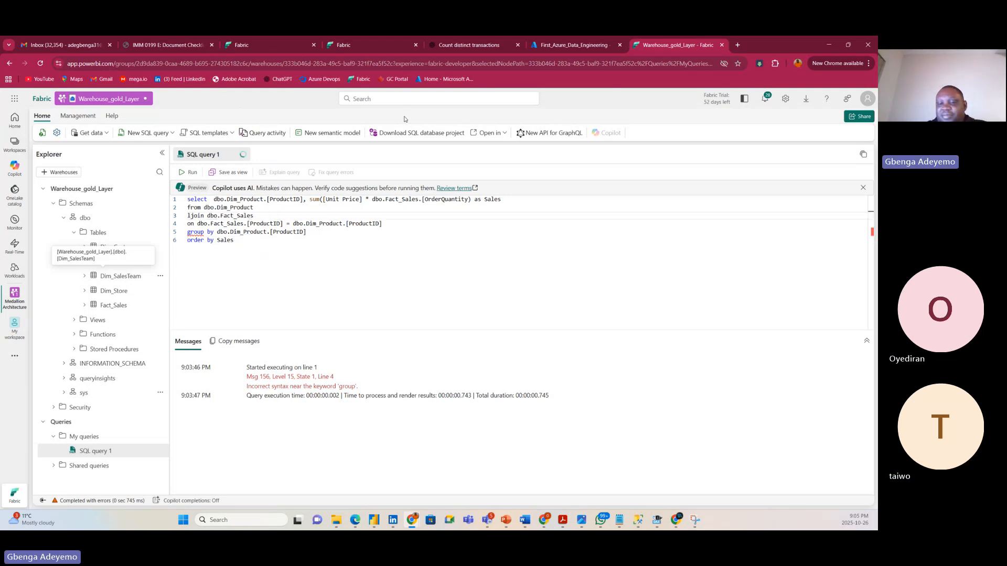
{"action": "type", "text": "nner"}
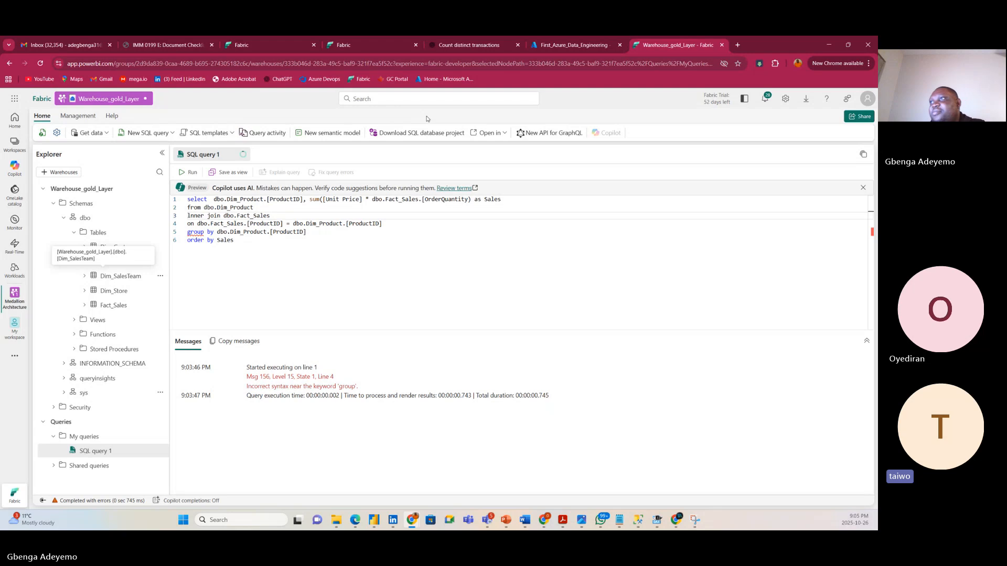
{"action": "left_click", "coordinate": [281, 255]}
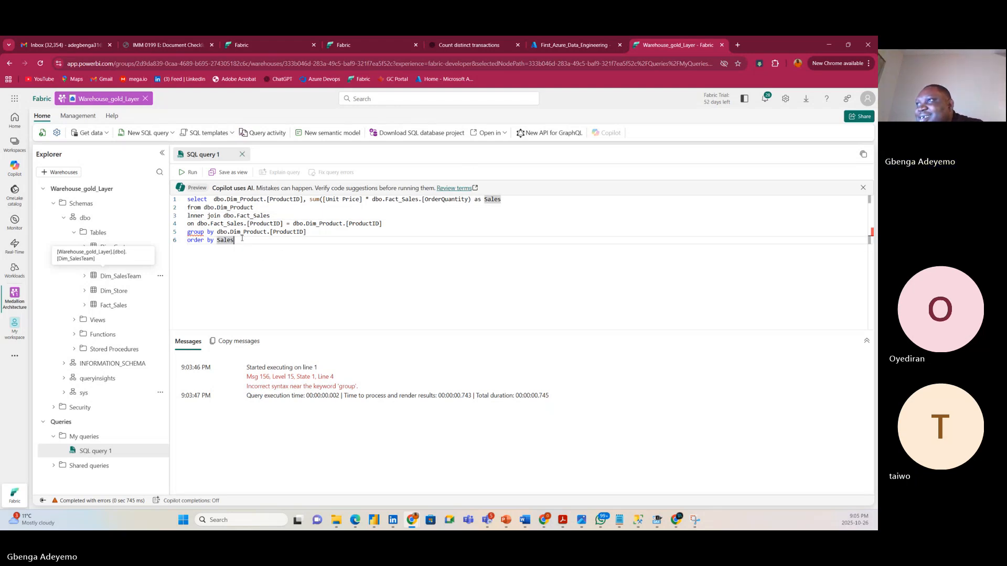
{"action": "key", "text": "ctrl+a"}
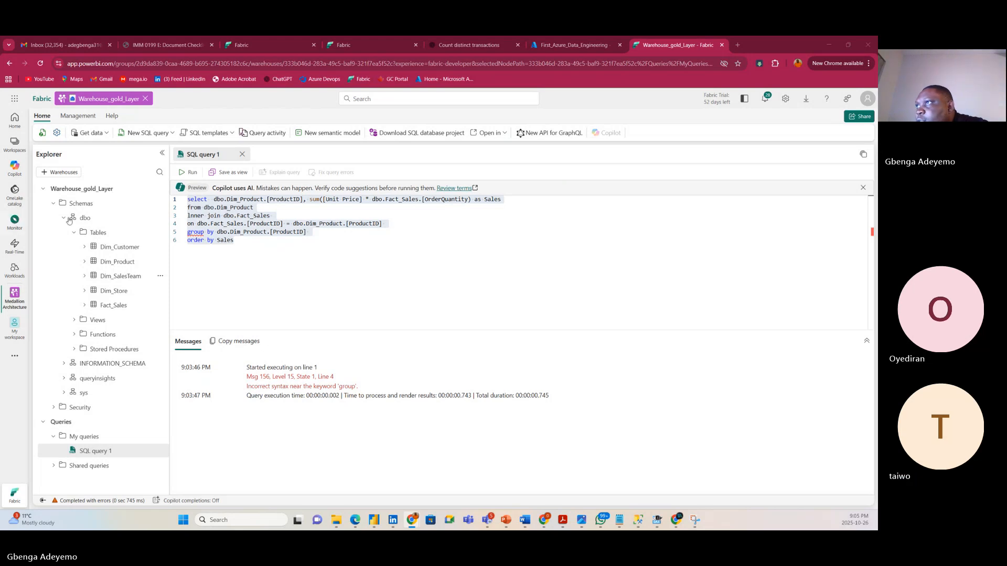
{"action": "left_click", "coordinate": [283, 262]}
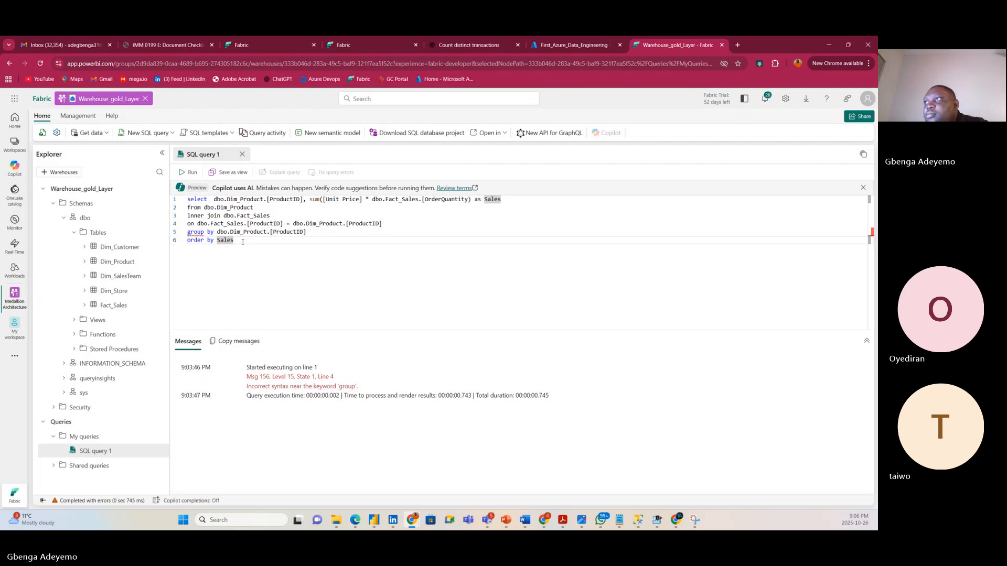
Reformat the query into tidy lines and run it.
{"action": "left_click_drag", "start_coordinate": [244, 244], "coordinate": [187, 200]}
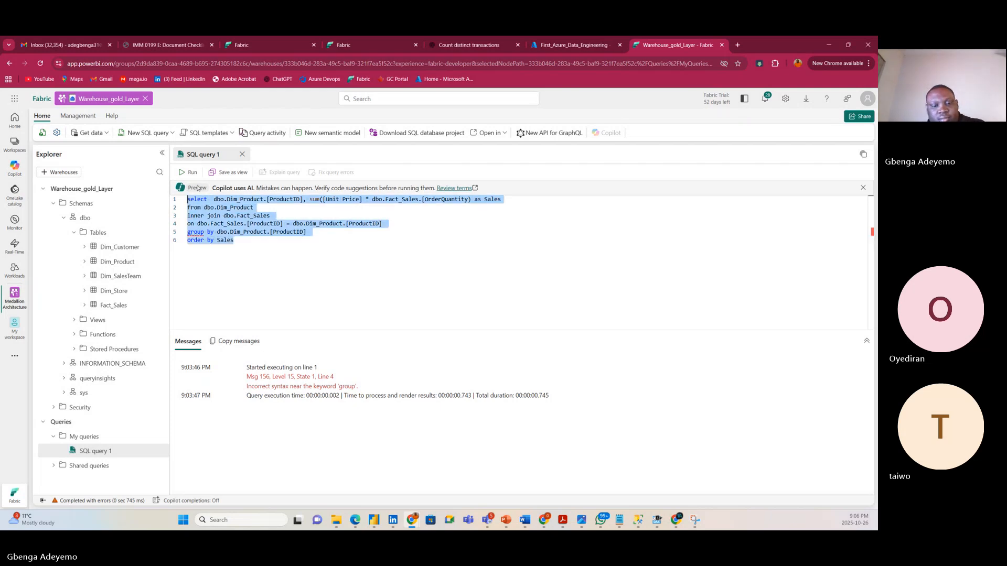
{"action": "type", "text": "SELECT     dbo.Dim_Product.[ProductID],     SUM([Unit Price] * dbo.Fact_Sales.[OrderQuantity]) AS Sales FROM dbo.Dim_Product INNER JOIN dbo.Fact_Sales     ON dbo.Fact_Sales.[ProductID] = dbo.Dim_Product.[ProductID] GROUP BY dbo.Dim_Product.[ProductID] ORDER BY Sales;"}
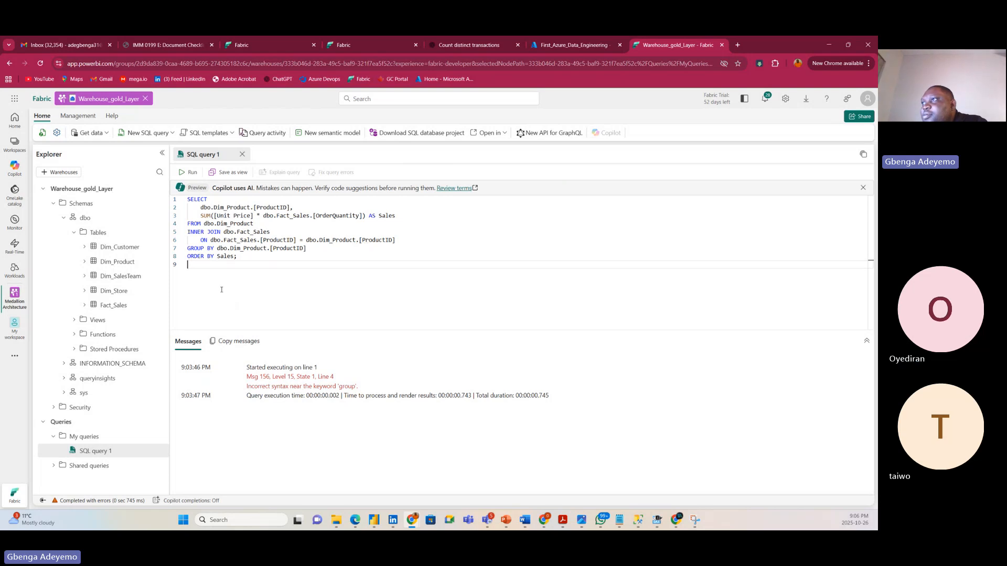
{"action": "left_click", "coordinate": [248, 255]}
{"action": "key", "text": "ctrl+Return"}
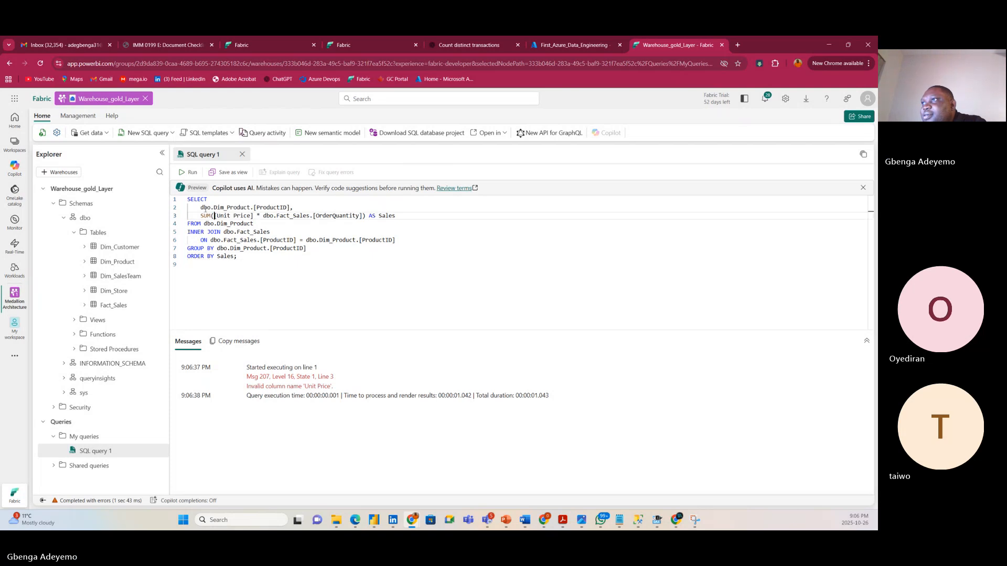
Qualify [Unit Price] as dbo.Dim_Product.[Unit Price] and rerun, still getting Msg 207.
{"action": "left_click_drag", "start_coordinate": [201, 208], "coordinate": [248, 209]}
{"action": "key", "text": "ctrl+c"}
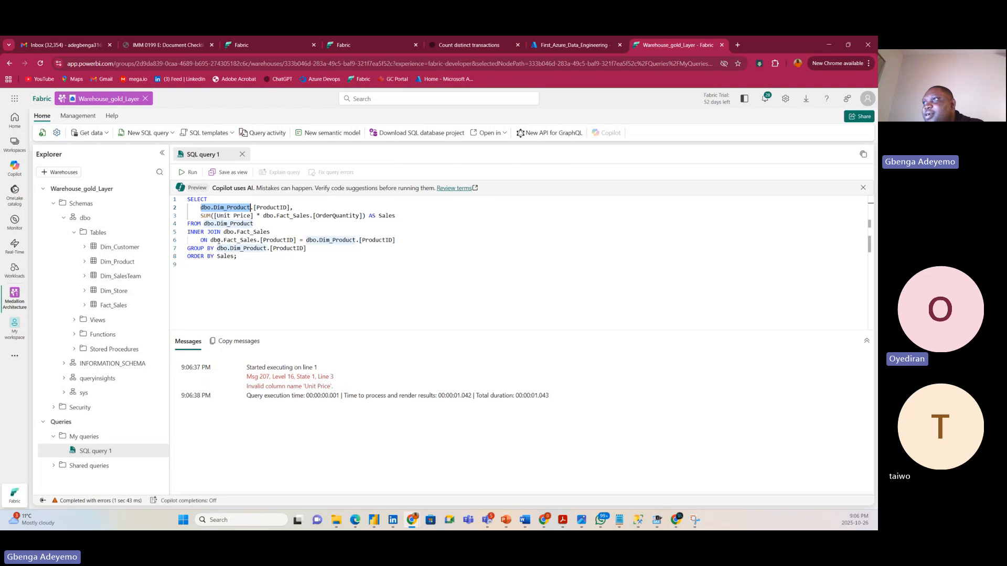
{"action": "left_click", "coordinate": [215, 216]}
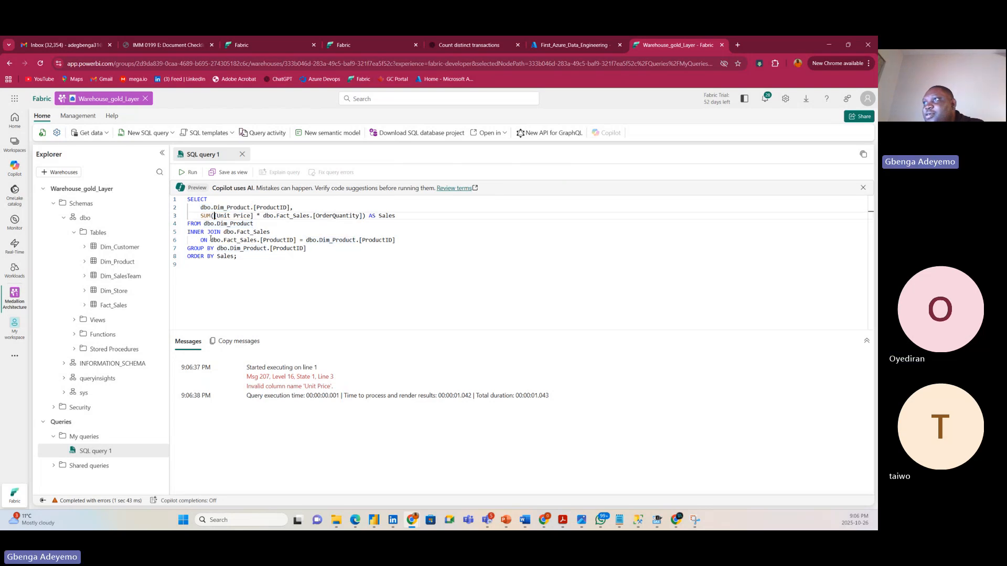
{"action": "key", "text": "ctrl+v"}
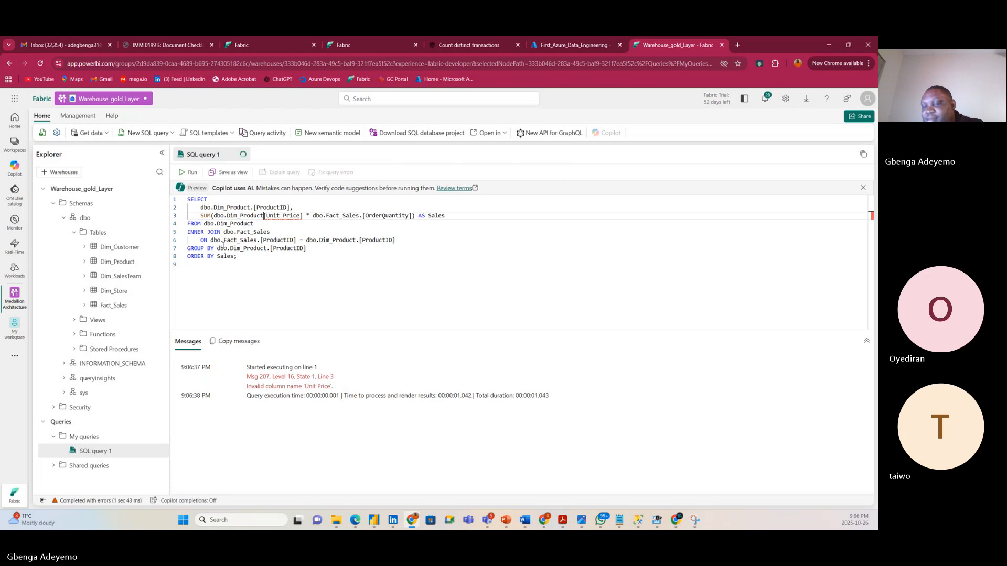
{"action": "type", "text": "."}
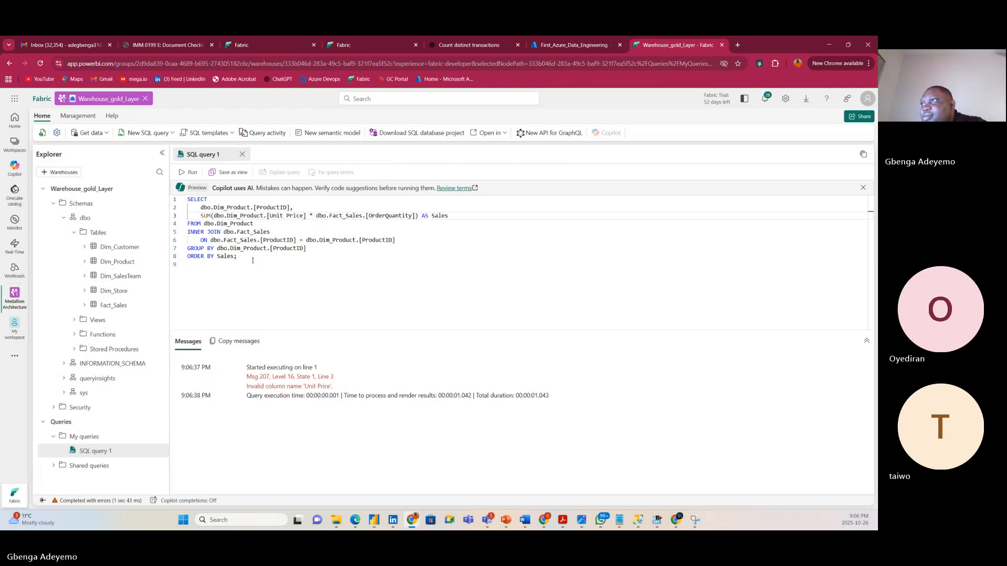
{"action": "left_click_drag", "start_coordinate": [252, 261], "coordinate": [183, 203]}
{"action": "left_click", "coordinate": [190, 172]}
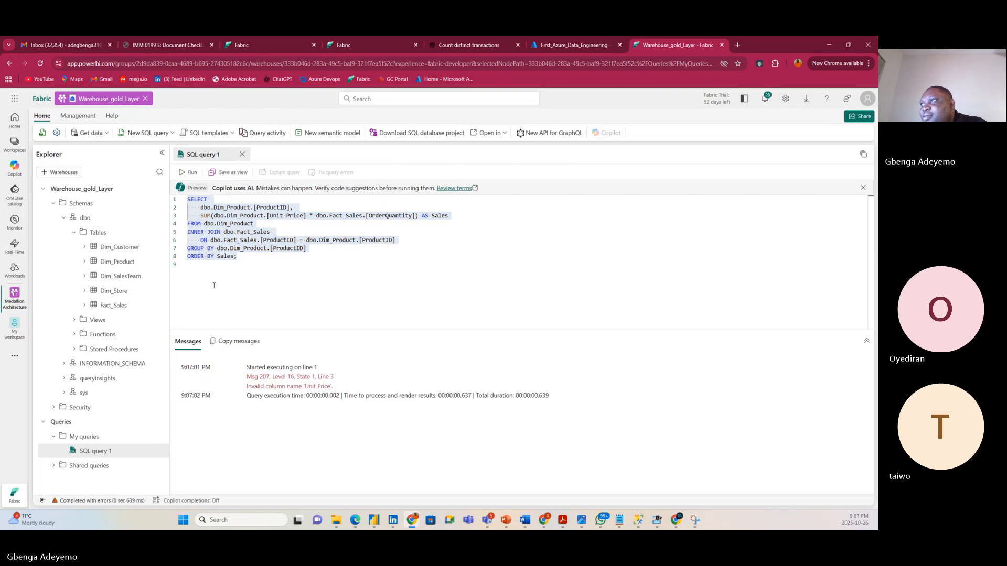
Add line 10 'select * from Fact_Sales' and run it, returning 7991 rows in 13 columns.
{"action": "left_click", "coordinate": [249, 297]}
{"action": "key", "text": "Return"}
{"action": "type", "text": "s"}
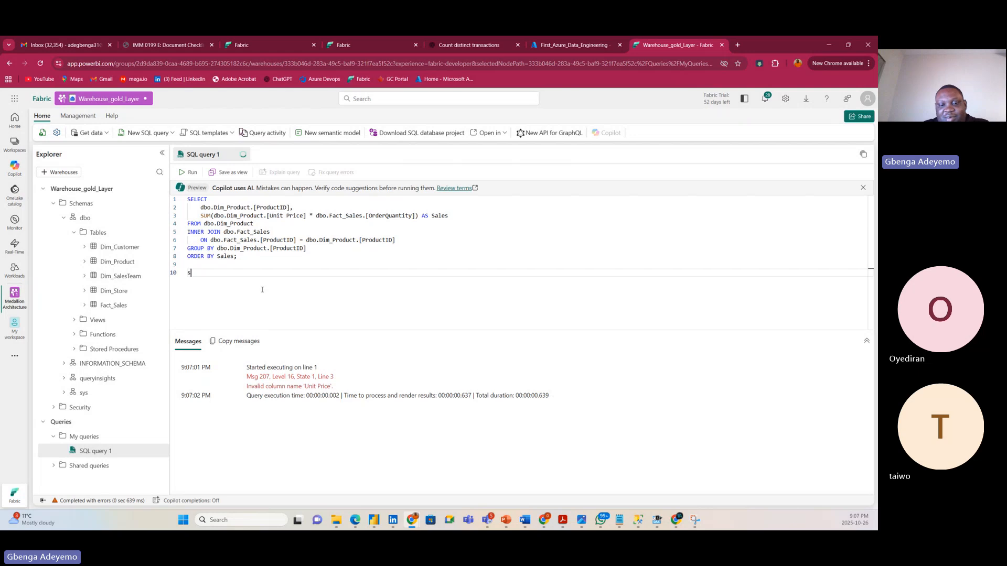
{"action": "type", "text": "elect"}
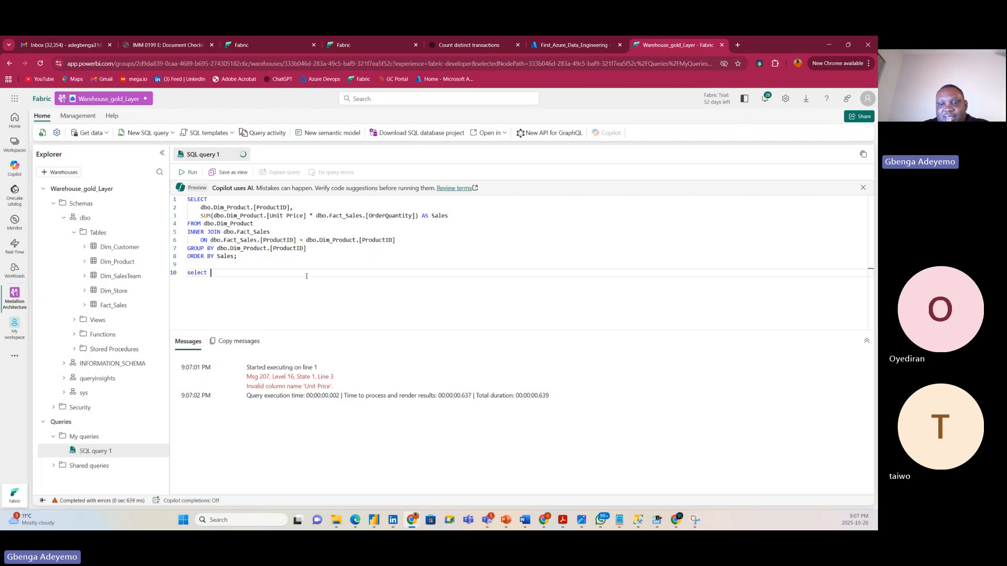
{"action": "type", "text": " * from "}
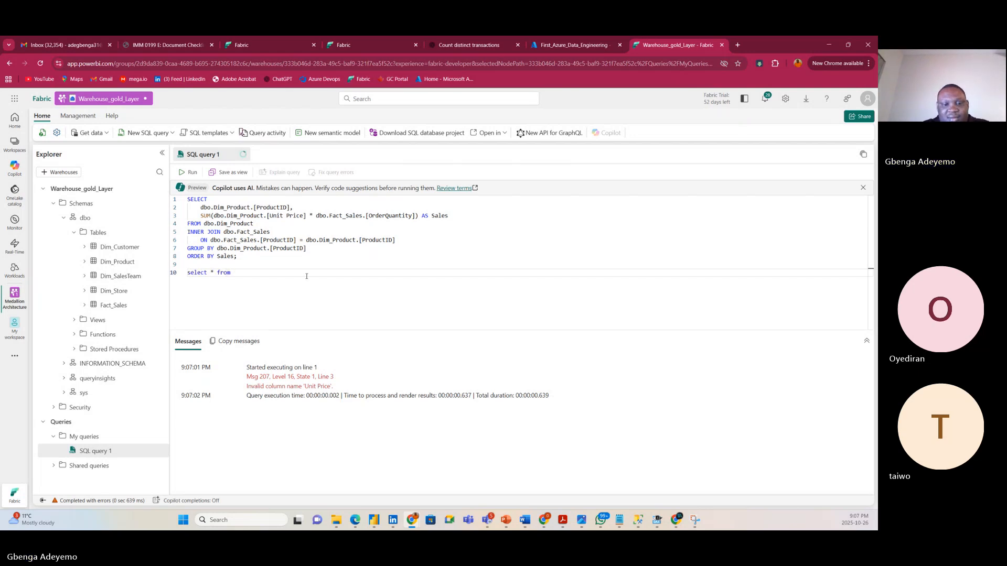
{"action": "type", "text": "Fa"}
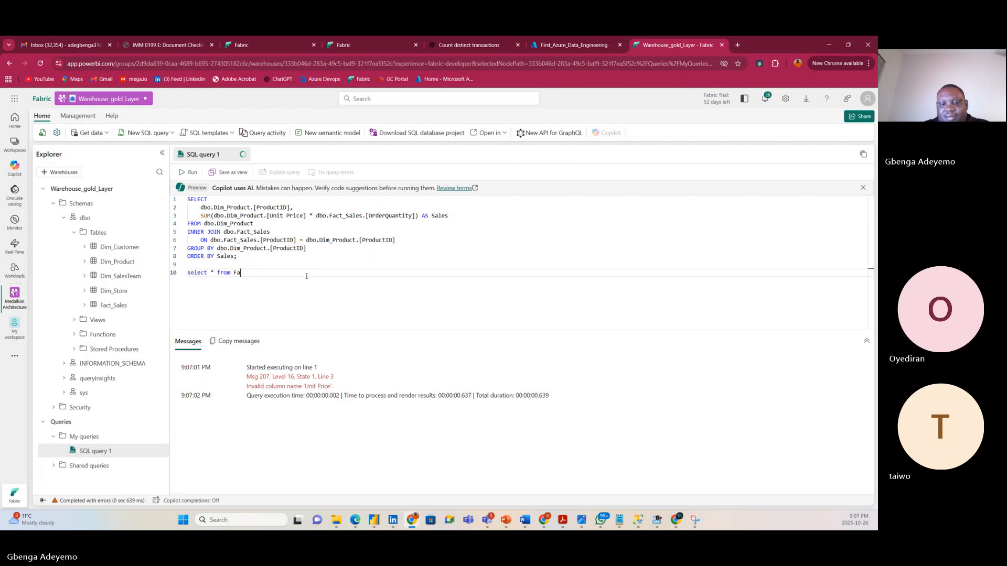
{"action": "type", "text": "ct_Sales"}
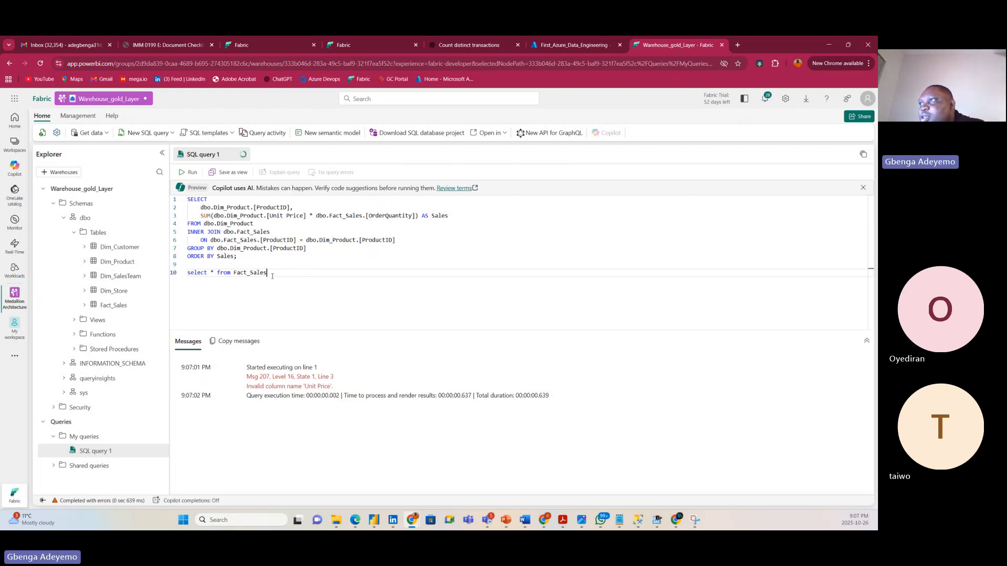
{"action": "left_click_drag", "start_coordinate": [272, 276], "coordinate": [186, 273]}
{"action": "left_click", "coordinate": [184, 173]}
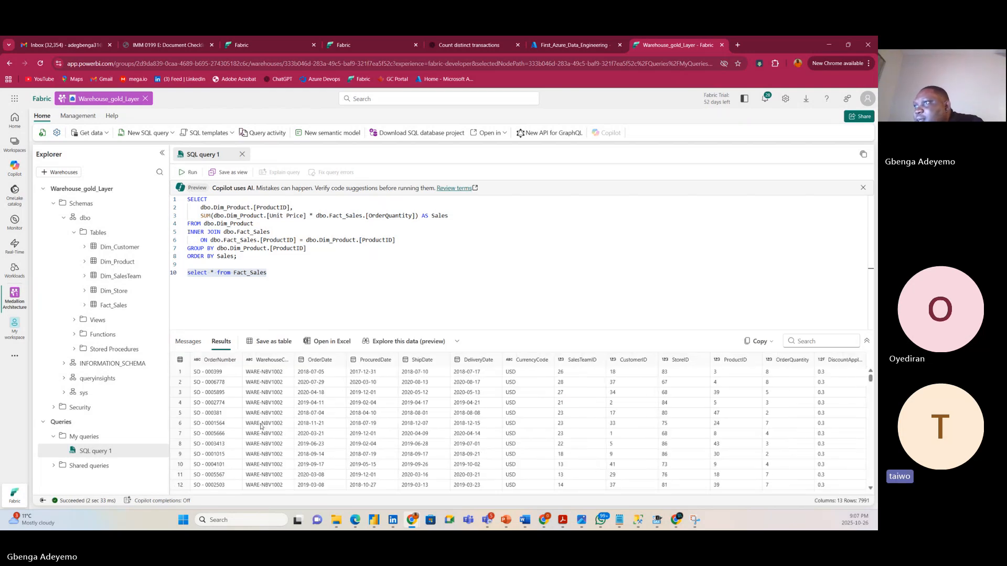
{"action": "left_click", "coordinate": [272, 271]}
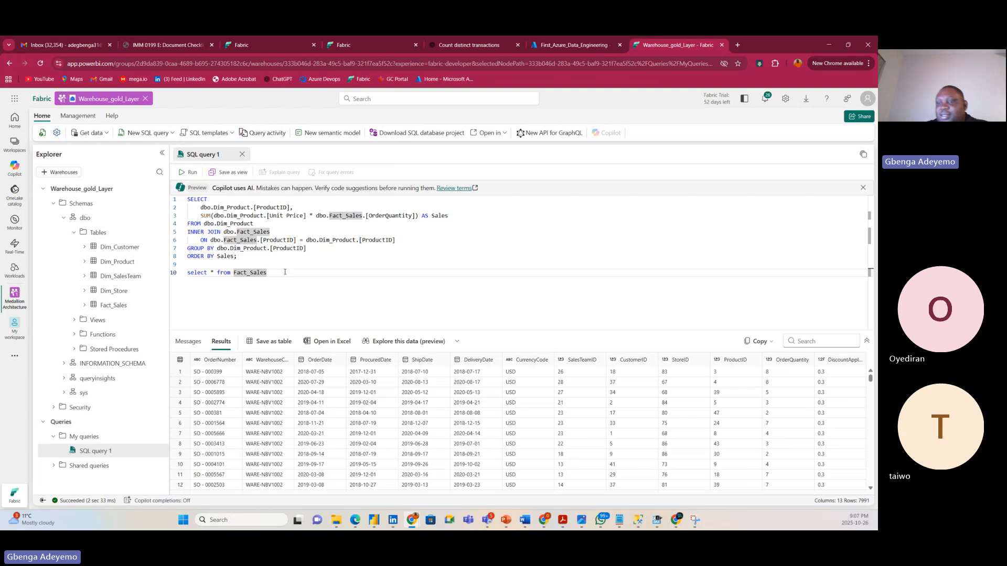
Change line 10 to select * from Dim_Product and run it, returning 47 rows.
{"action": "key", "text": "BackSpace"}
{"action": "key", "text": "BackSpace"}
{"action": "key", "text": "BackSpace"}
{"action": "key", "text": "BackSpace"}
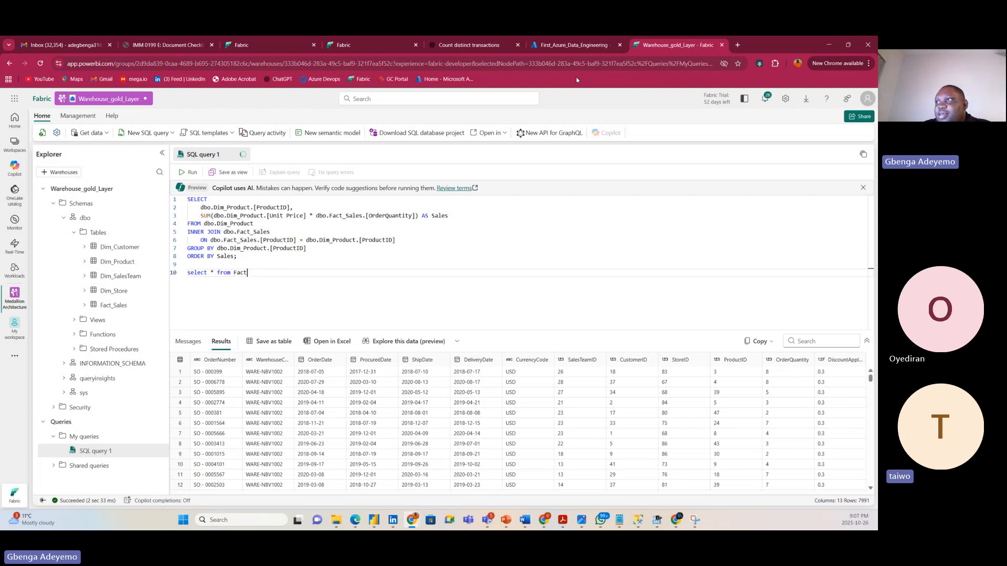
{"action": "key", "text": "BackSpace"}
{"action": "key", "text": "BackSpace"}
{"action": "key", "text": "BackSpace"}
{"action": "key", "text": "BackSpace"}
{"action": "type", "text": "Dim"}
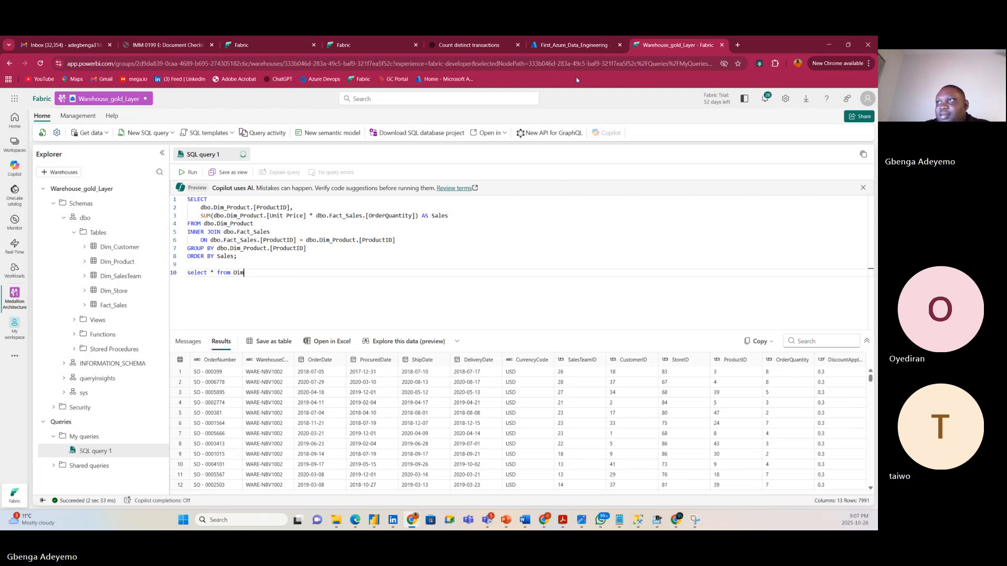
{"action": "type", "text": "_Product"}
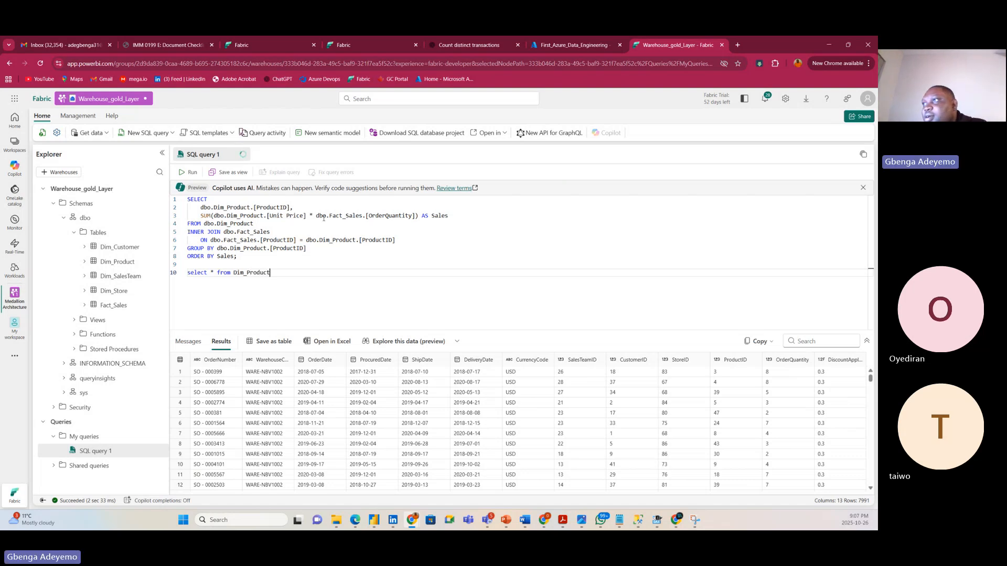
{"action": "left_click_drag", "start_coordinate": [269, 273], "coordinate": [173, 274]}
{"action": "left_click", "coordinate": [190, 172]}
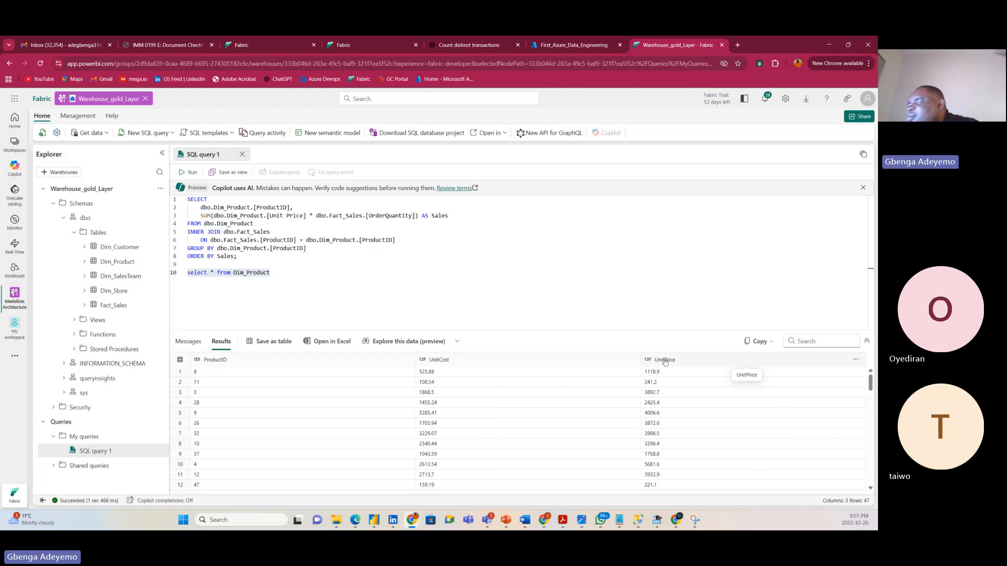
Rename [Unit Price] to [UnitPrice] in line 3's sum and select lines 1–8.
{"action": "left_click", "coordinate": [286, 216]}
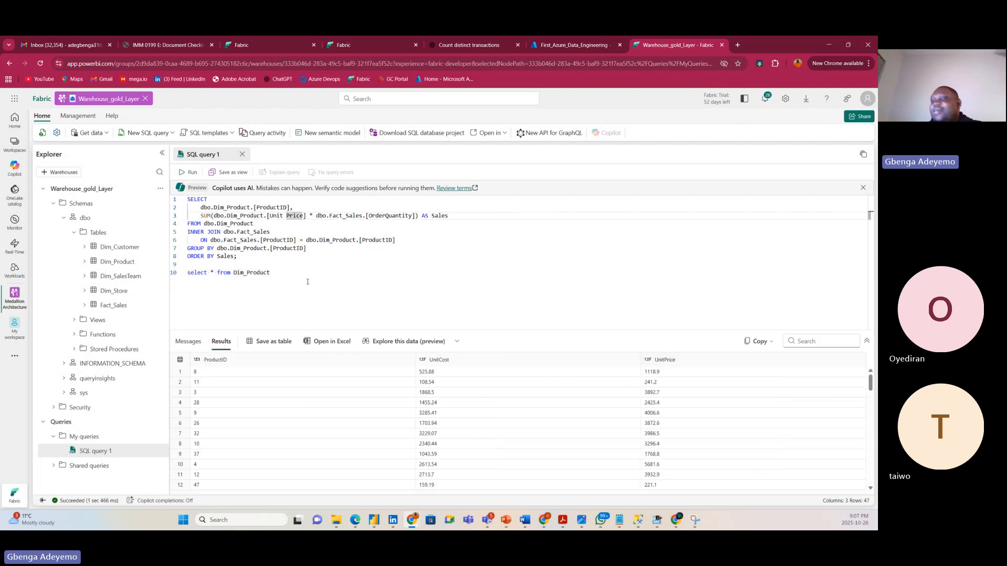
{"action": "key", "text": "BackSpace"}
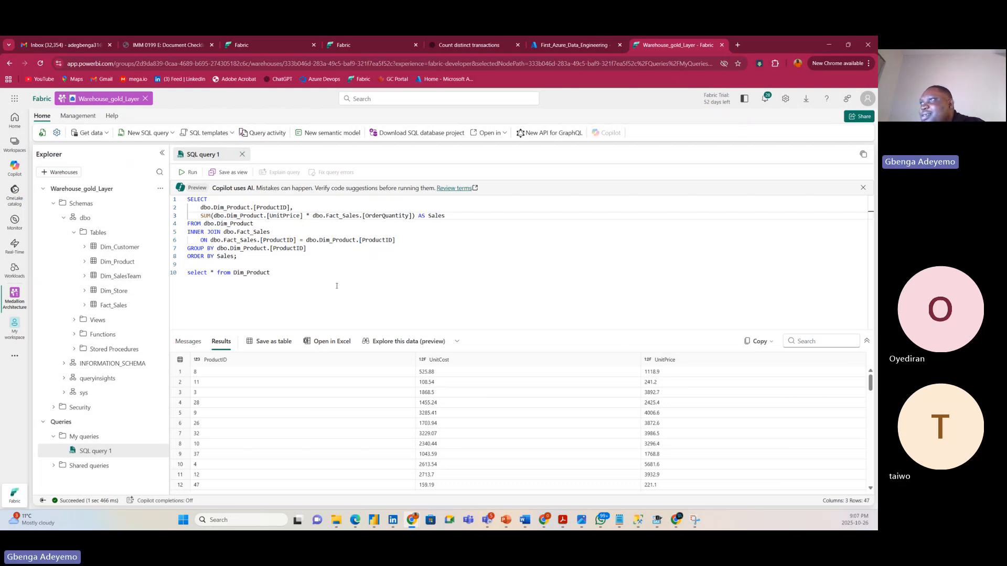
{"action": "left_click_drag", "start_coordinate": [249, 254], "coordinate": [184, 200]}
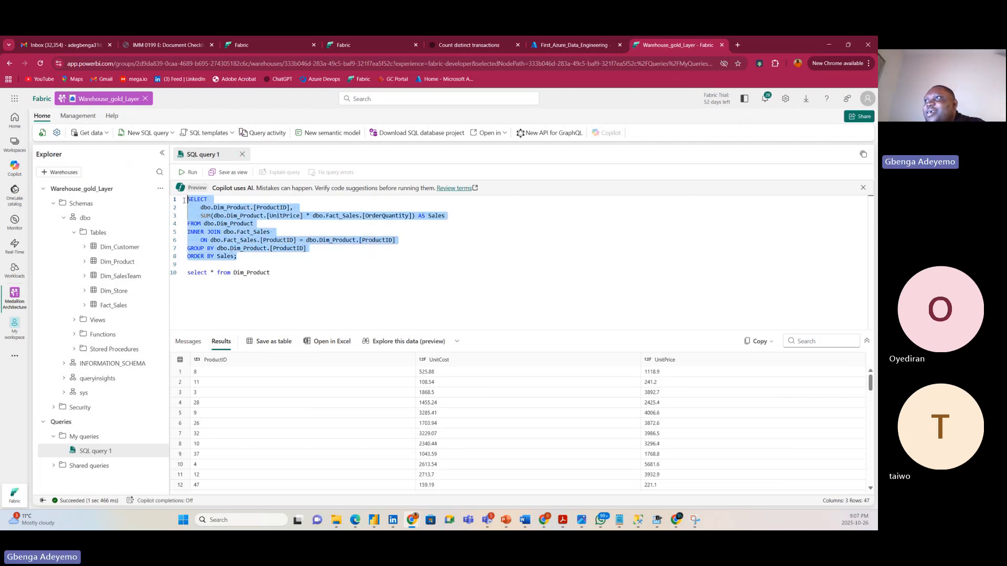
Run the corrected query and save it as the view Sales_by_Product.
{"action": "left_click", "coordinate": [190, 172]}
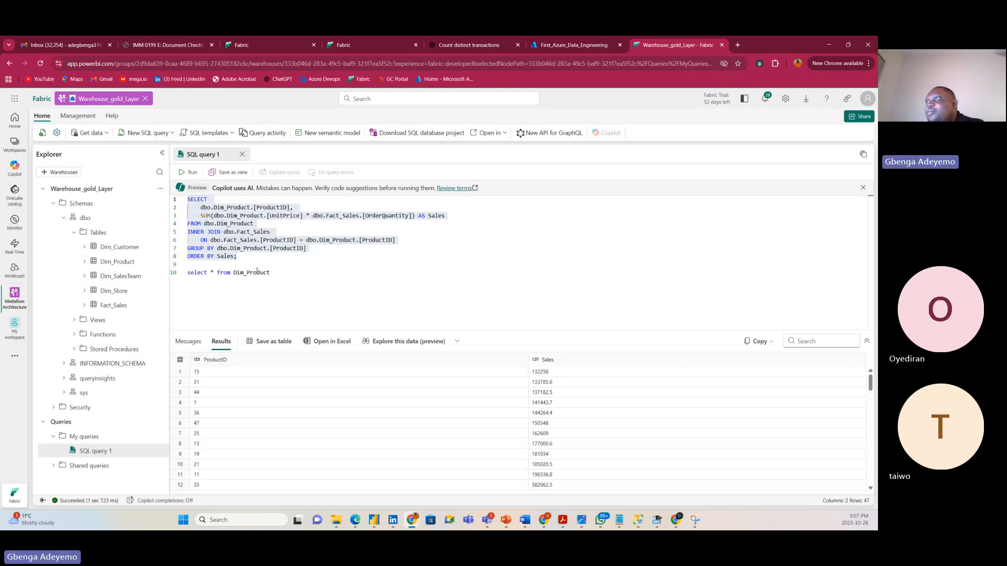
{"action": "left_click", "coordinate": [231, 171]}
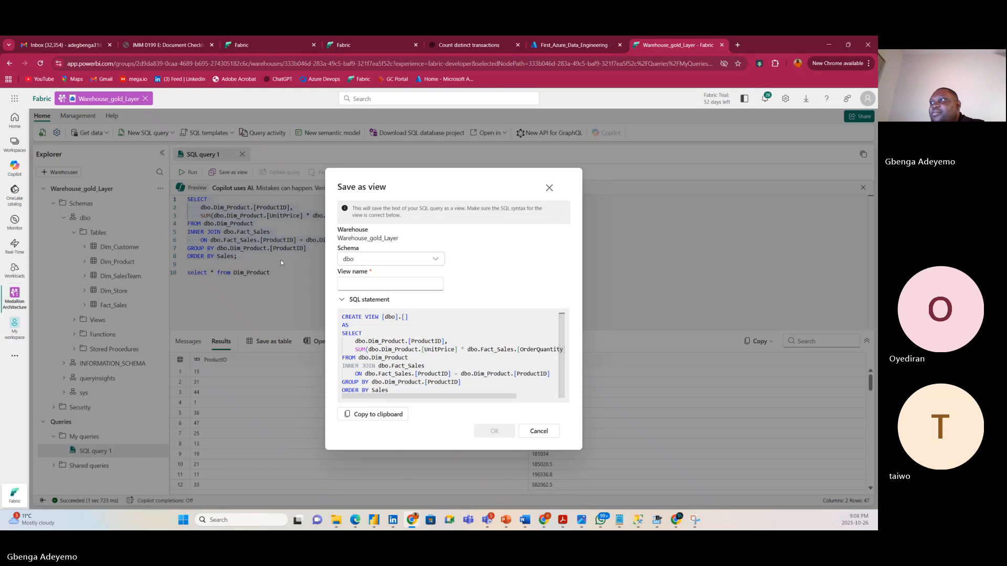
{"action": "left_click", "coordinate": [383, 282]}
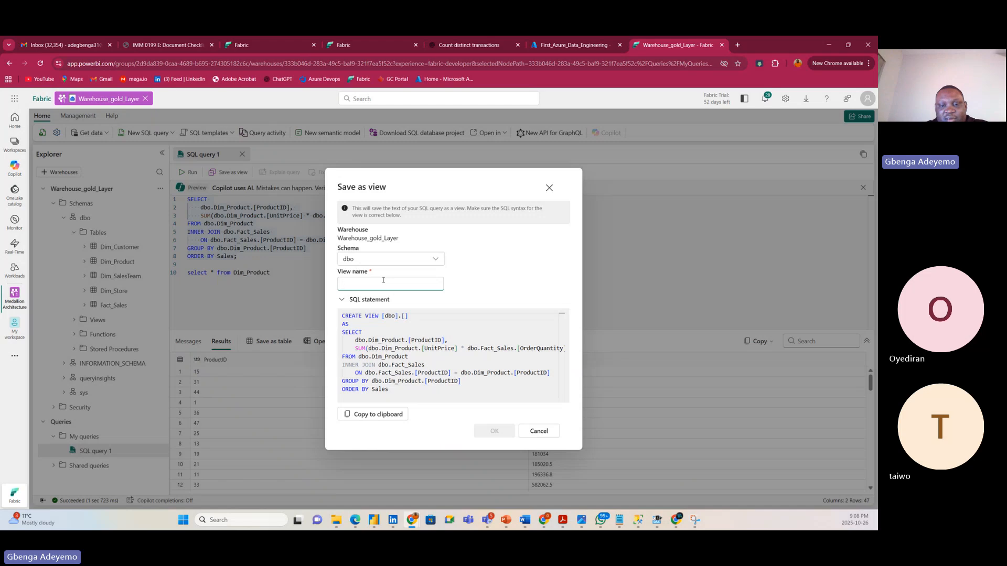
{"action": "type", "text": "Product"}
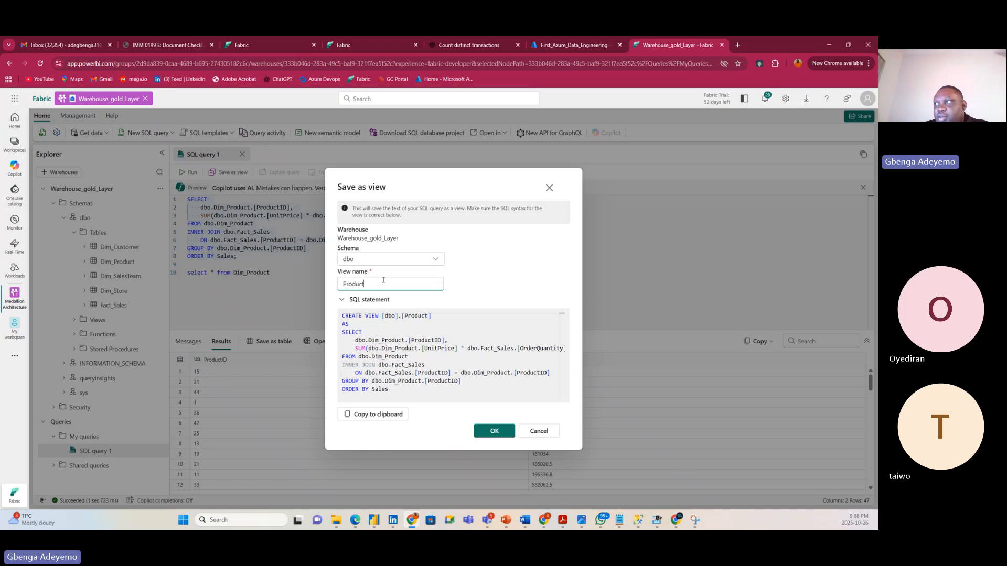
{"action": "type", "text": "_b"}
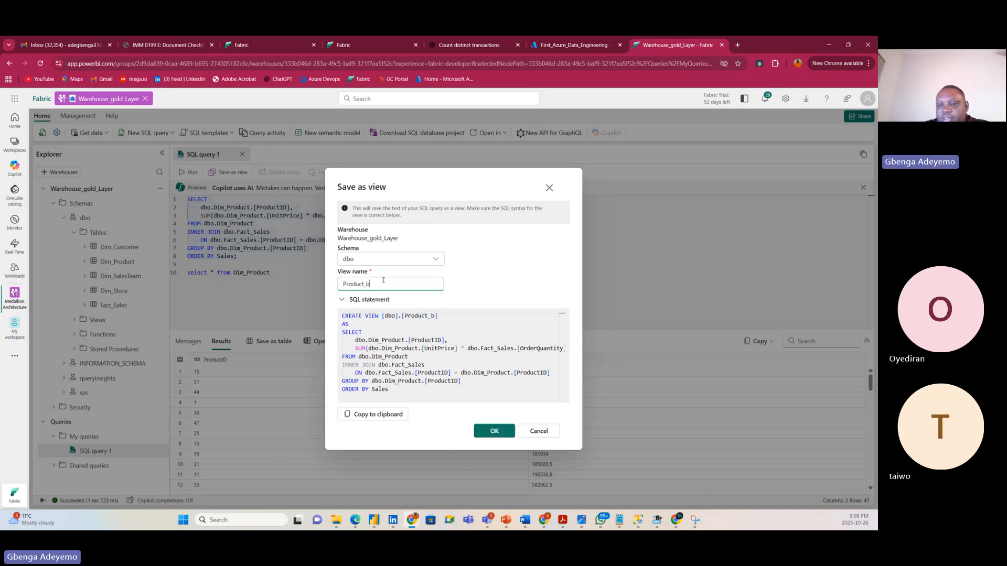
{"action": "type", "text": "y_S"}
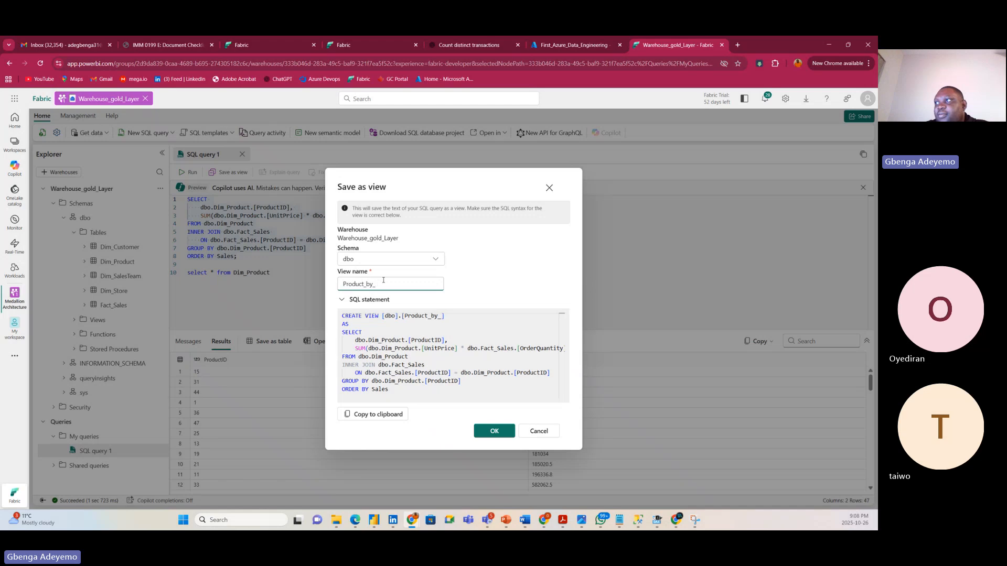
{"action": "key", "text": "BackSpace"}
{"action": "key", "text": "BackSpace"}
{"action": "key", "text": "BackSpace"}
{"action": "key", "text": "BackSpace"}
{"action": "key", "text": "BackSpace"}
{"action": "key", "text": "BackSpace"}
{"action": "key", "text": "BackSpace"}
{"action": "key", "text": "BackSpace"}
{"action": "key", "text": "BackSpace"}
{"action": "key", "text": "BackSpace"}
{"action": "key", "text": "BackSpace"}
{"action": "type", "text": "Sale"}
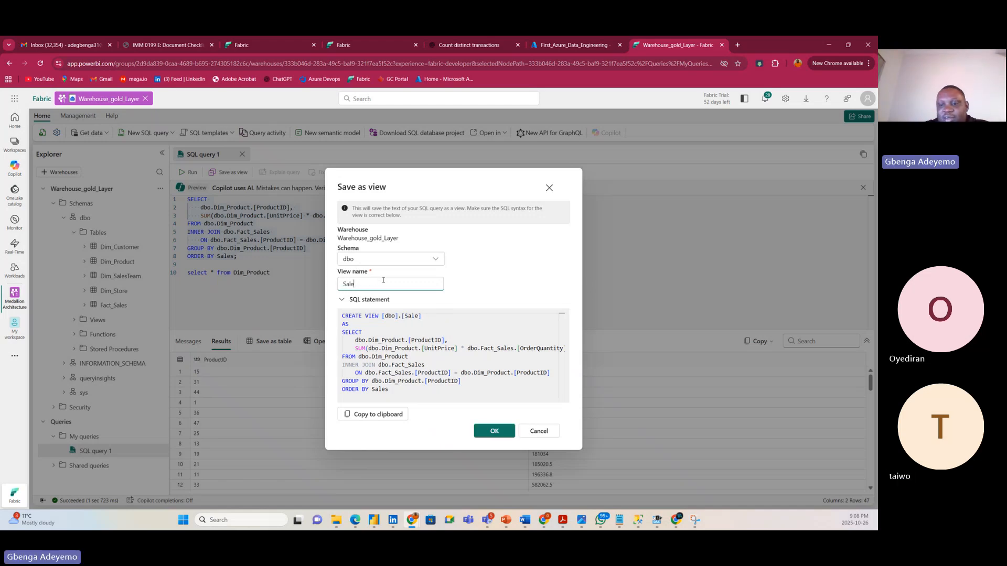
{"action": "type", "text": "s_by_"}
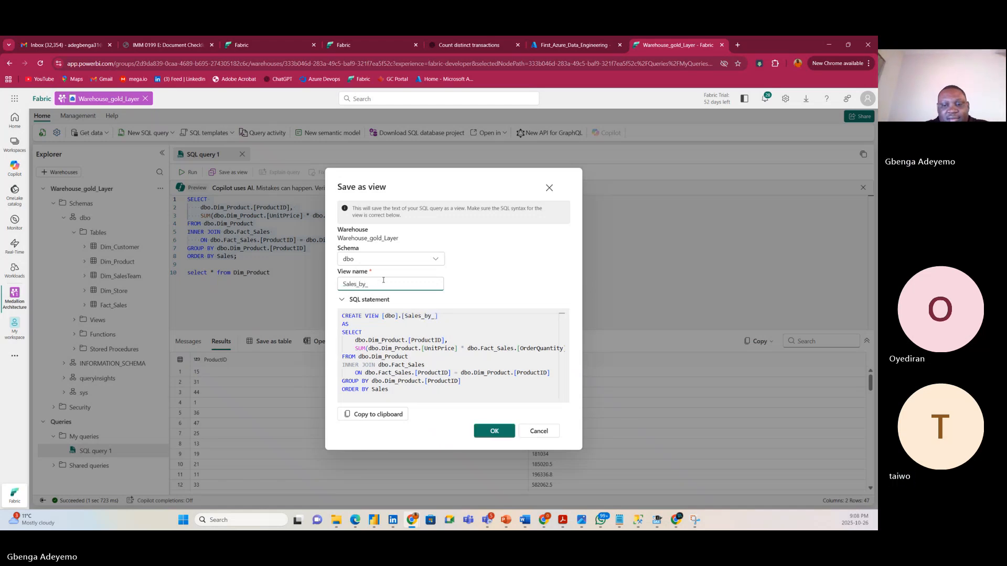
{"action": "type", "text": "Pro"}
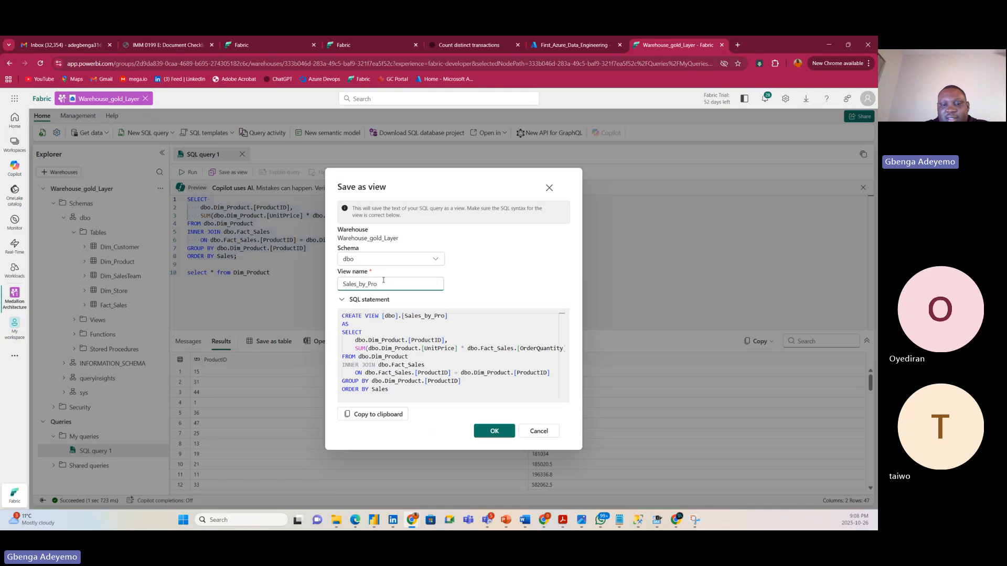
{"action": "type", "text": "duct"}
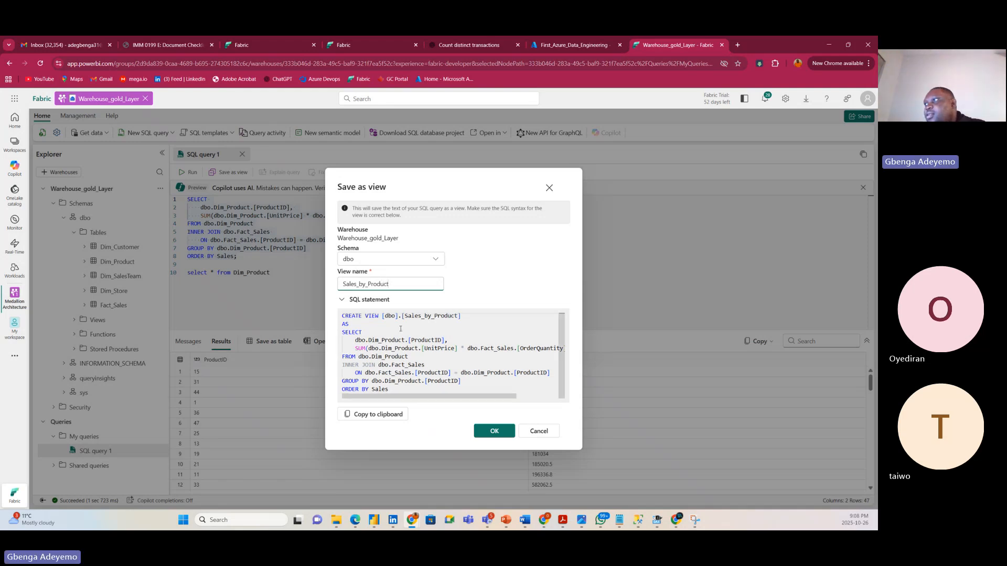
{"action": "left_click", "coordinate": [492, 431]}
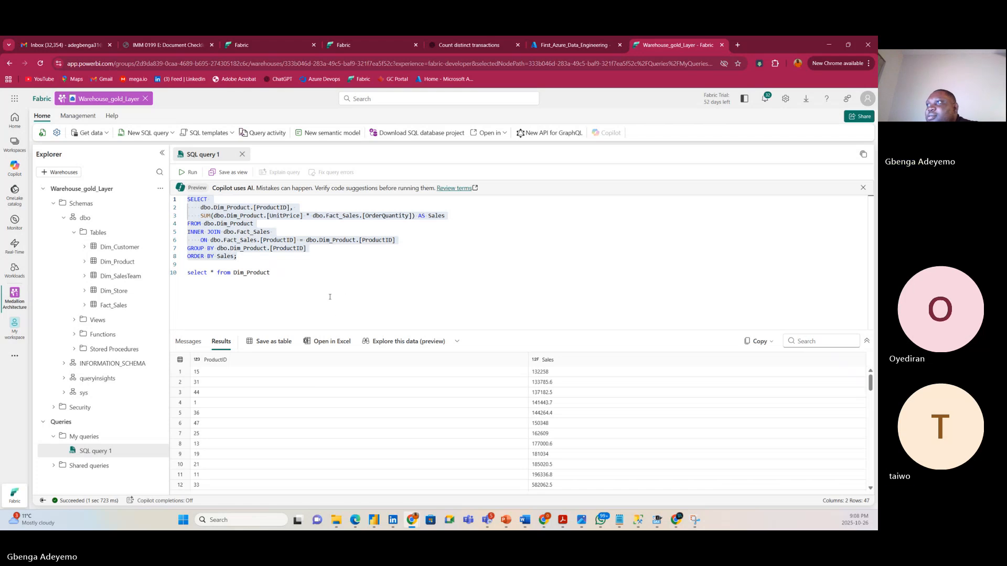
Select lines 1–8 and run the query to list total Sales per ProductID.
{"action": "left_click", "coordinate": [244, 256]}
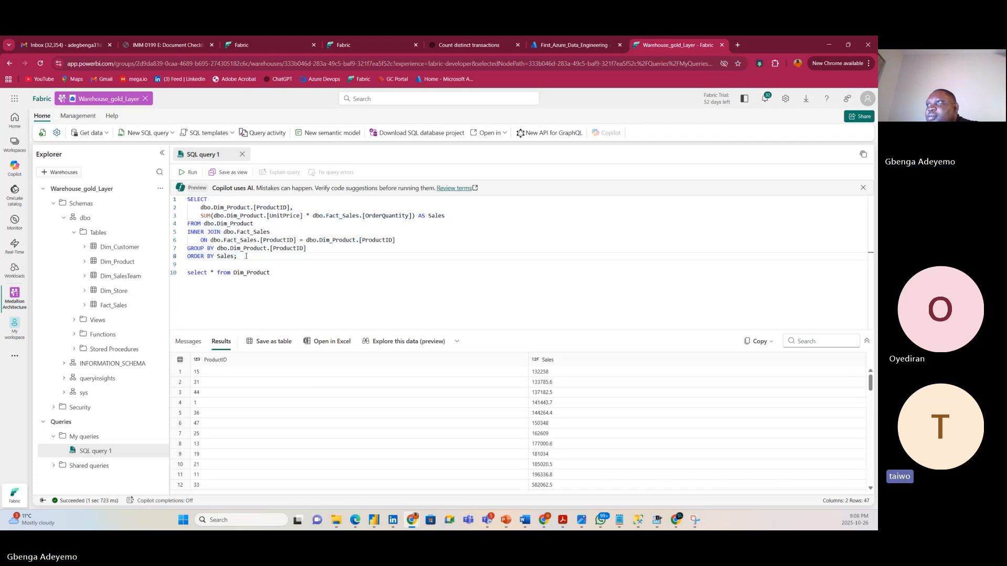
{"action": "left_click_drag", "start_coordinate": [247, 257], "coordinate": [185, 200]}
{"action": "left_click", "coordinate": [249, 260]}
{"action": "left_click_drag", "start_coordinate": [249, 257], "coordinate": [189, 200]}
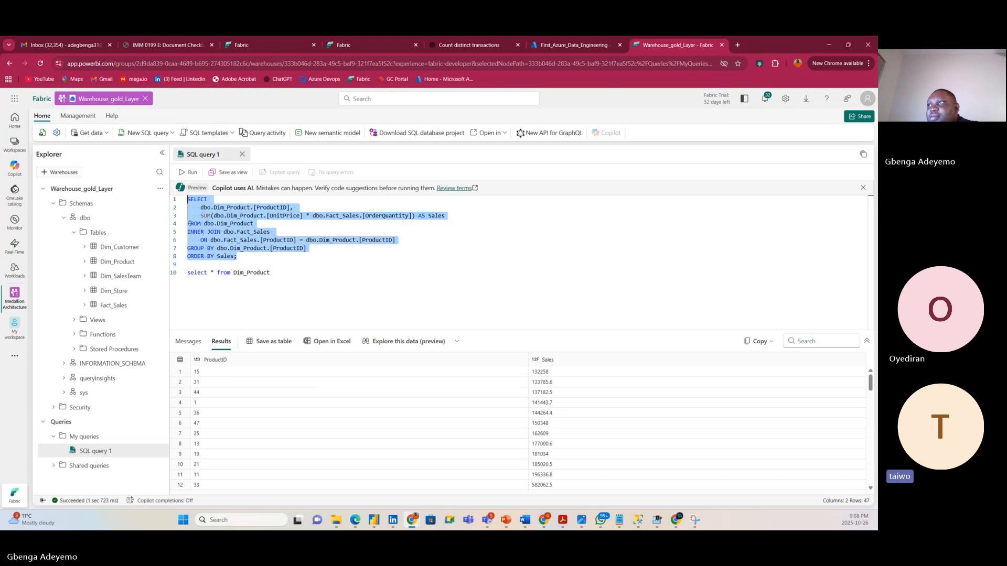
{"action": "left_click", "coordinate": [249, 256]}
{"action": "left_click_drag", "start_coordinate": [249, 257], "coordinate": [158, 186]}
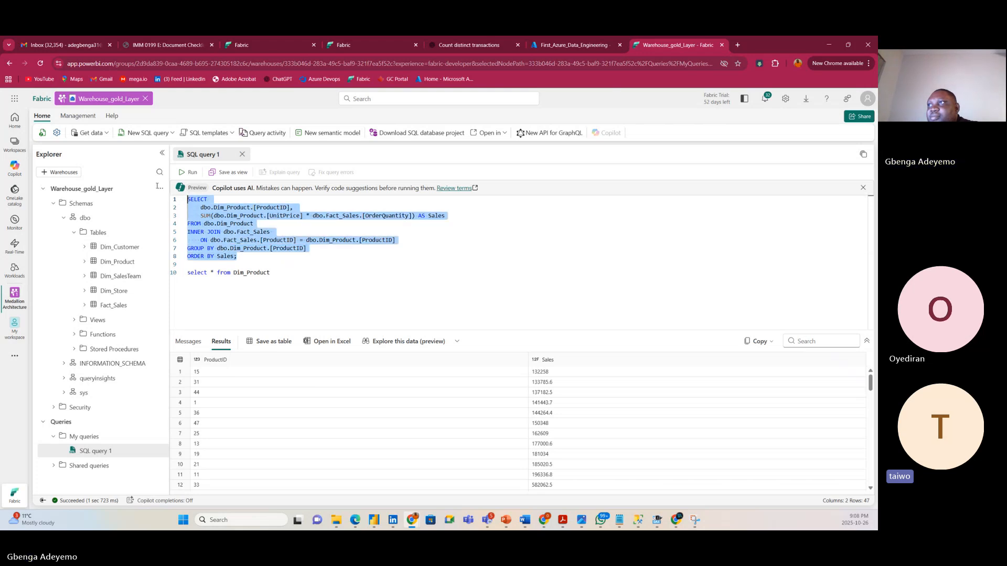
{"action": "left_click", "coordinate": [250, 257]}
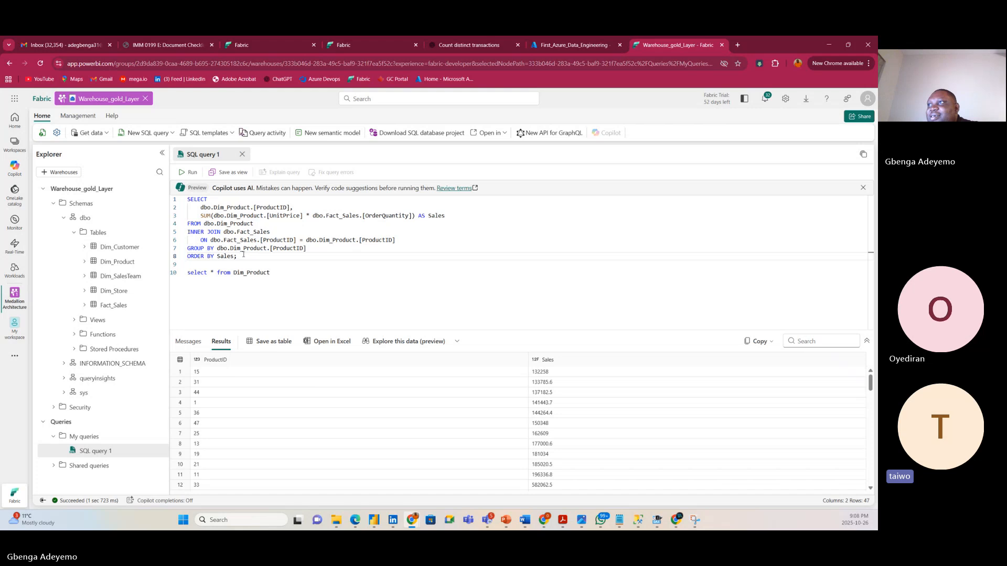
{"action": "left_click_drag", "start_coordinate": [243, 256], "coordinate": [177, 194]}
{"action": "left_click", "coordinate": [190, 172]}
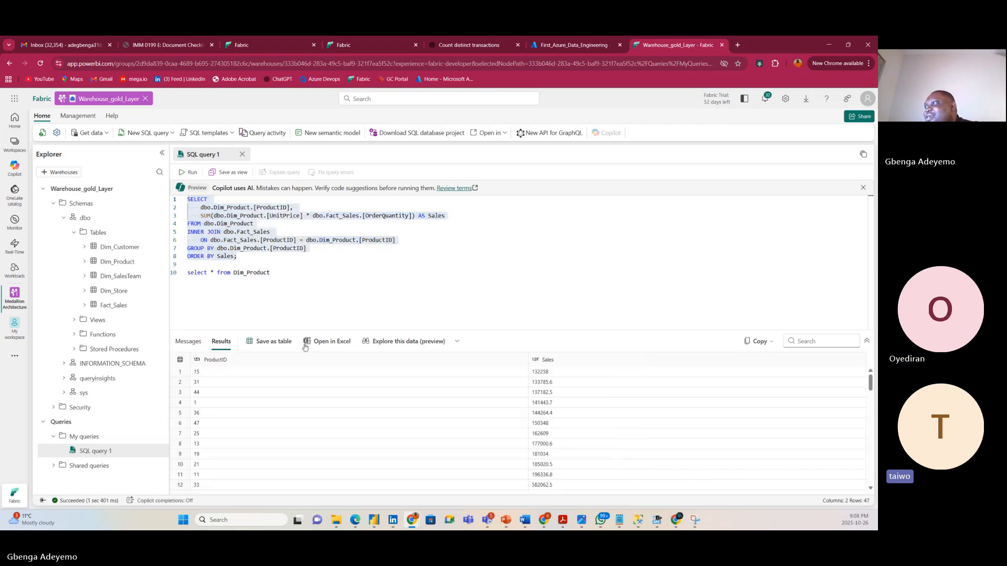
Expand the Views folder and refresh the warehouse explorer.
{"action": "left_click", "coordinate": [74, 321]}
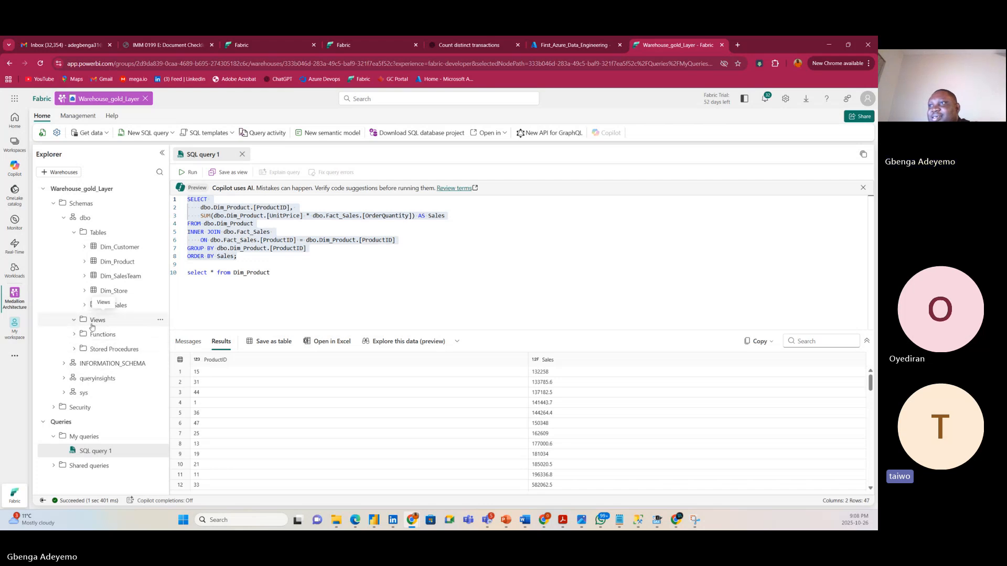
{"action": "left_click", "coordinate": [74, 321]}
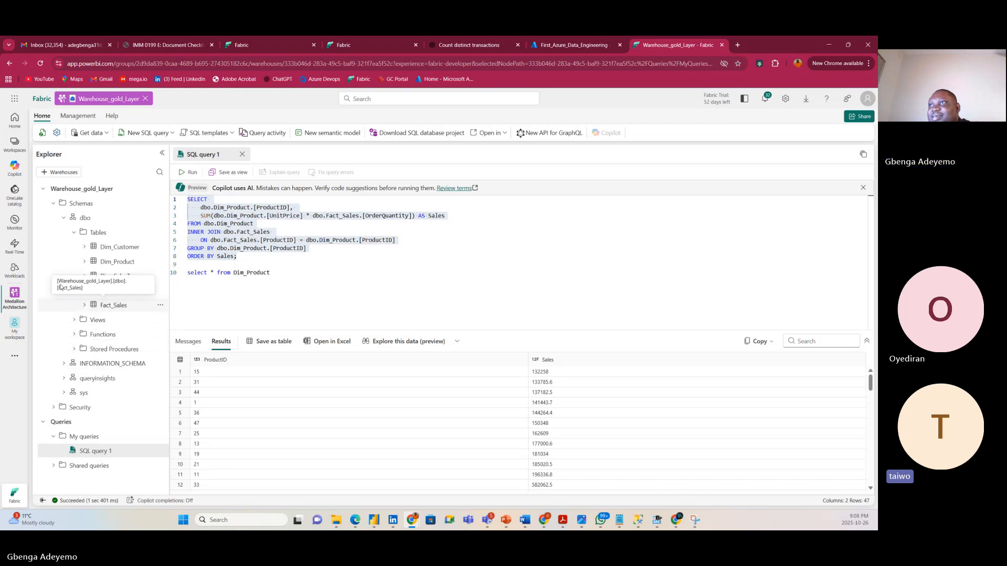
{"action": "left_click", "coordinate": [42, 132]}
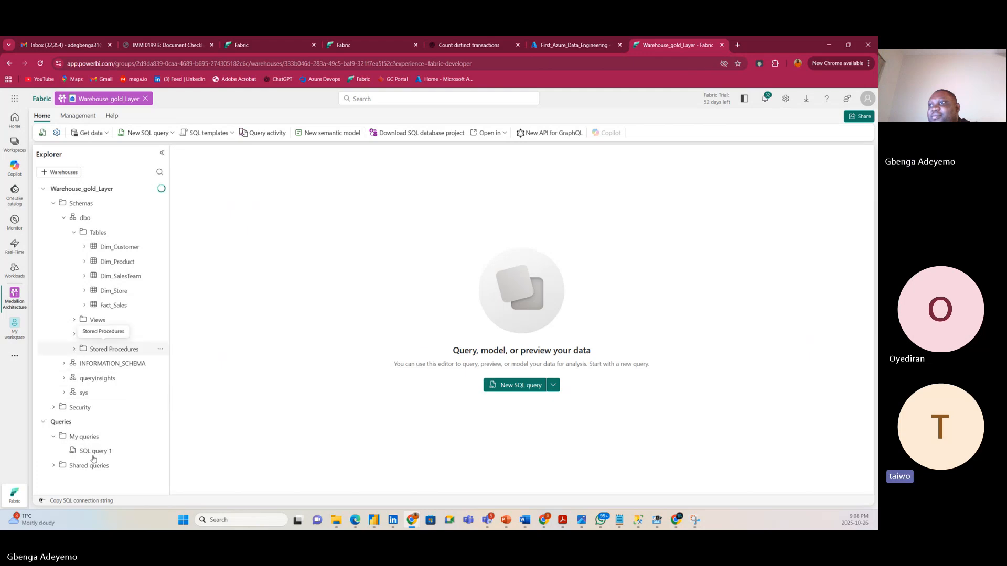
Delete the extra 'select * from Dim_Product' line from the query.
{"action": "left_click", "coordinate": [74, 320]}
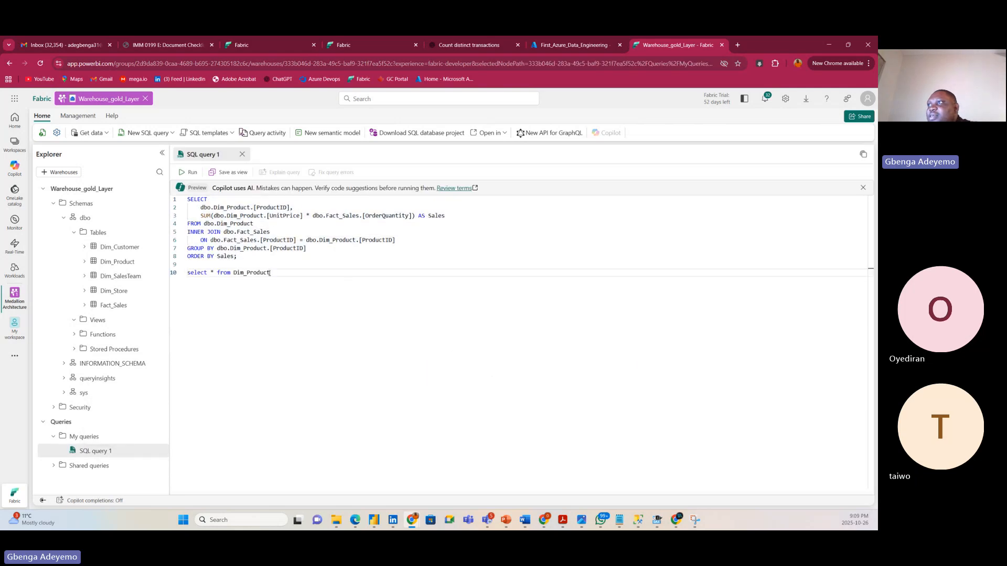
{"action": "left_click_drag", "start_coordinate": [270, 272], "coordinate": [188, 272]}
{"action": "key", "text": "BackSpace"}
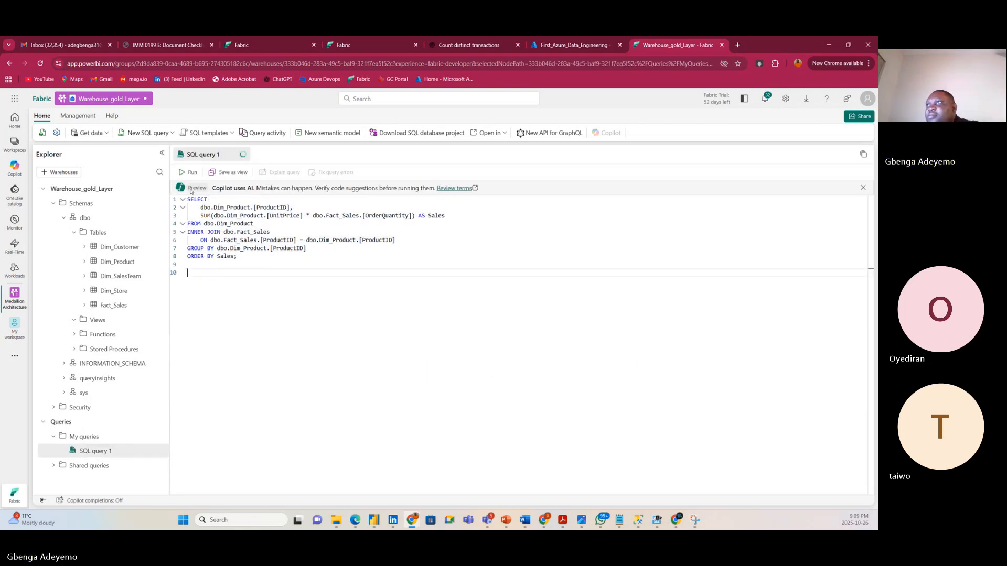
Save query lines 1–8 as view sales_by_Product (rejected because ORDER BY is invalid in views).
{"action": "left_click_drag", "start_coordinate": [245, 259], "coordinate": [187, 199]}
{"action": "left_click", "coordinate": [227, 173]}
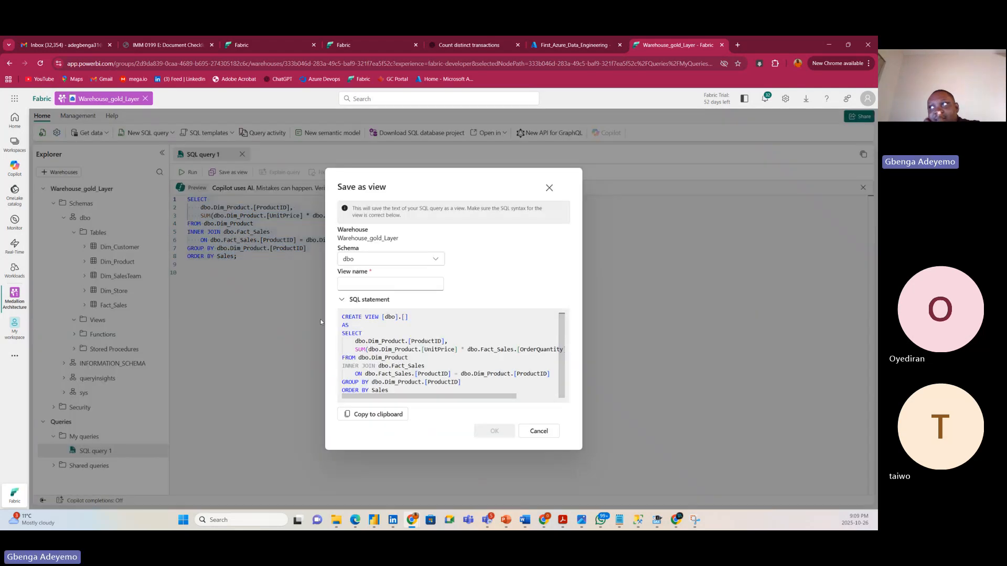
{"action": "left_click", "coordinate": [395, 283]}
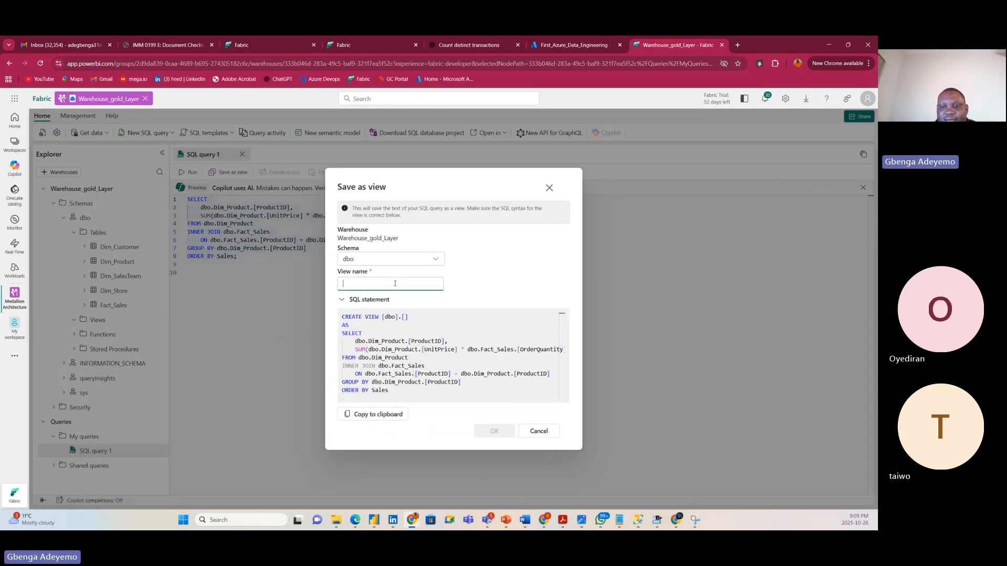
{"action": "type", "text": "sales"}
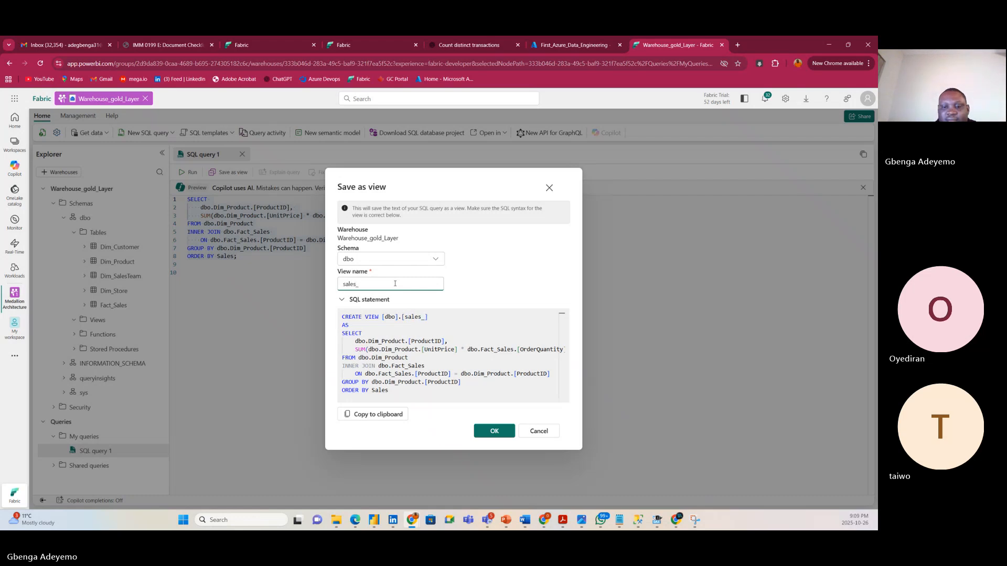
{"action": "type", "text": "_by_Produt"}
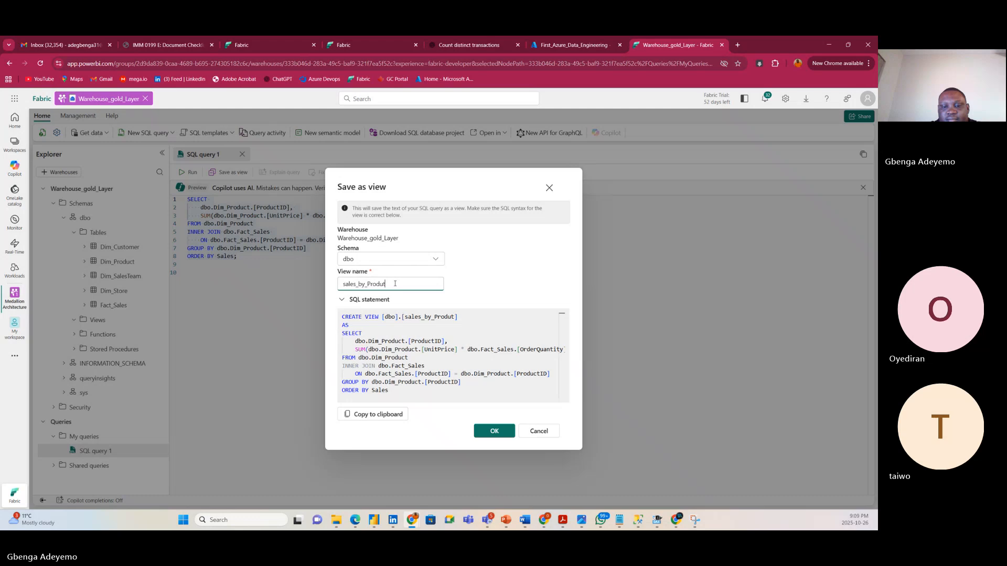
{"action": "key", "text": "BackSpace"}
{"action": "type", "text": "c"}
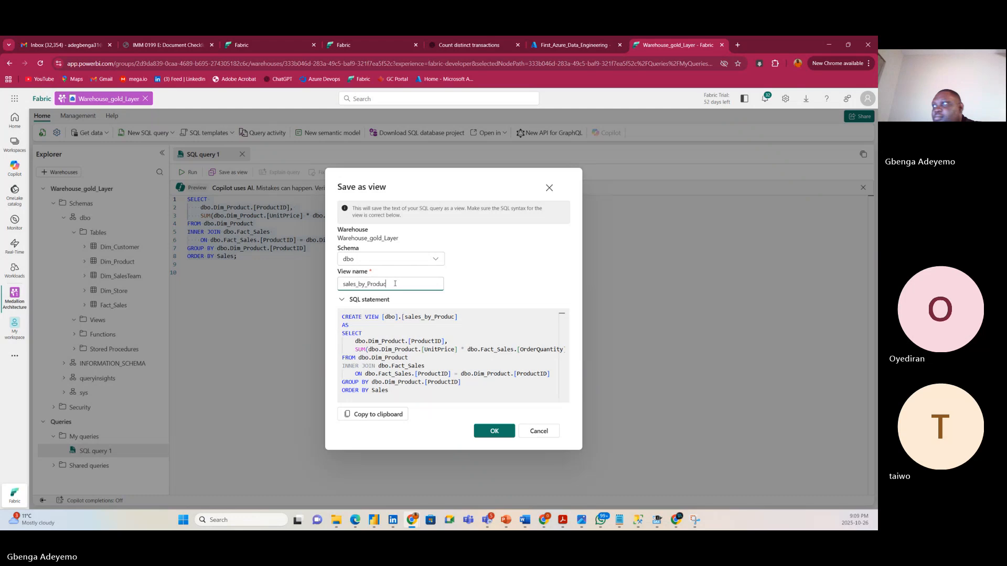
{"action": "type", "text": "t"}
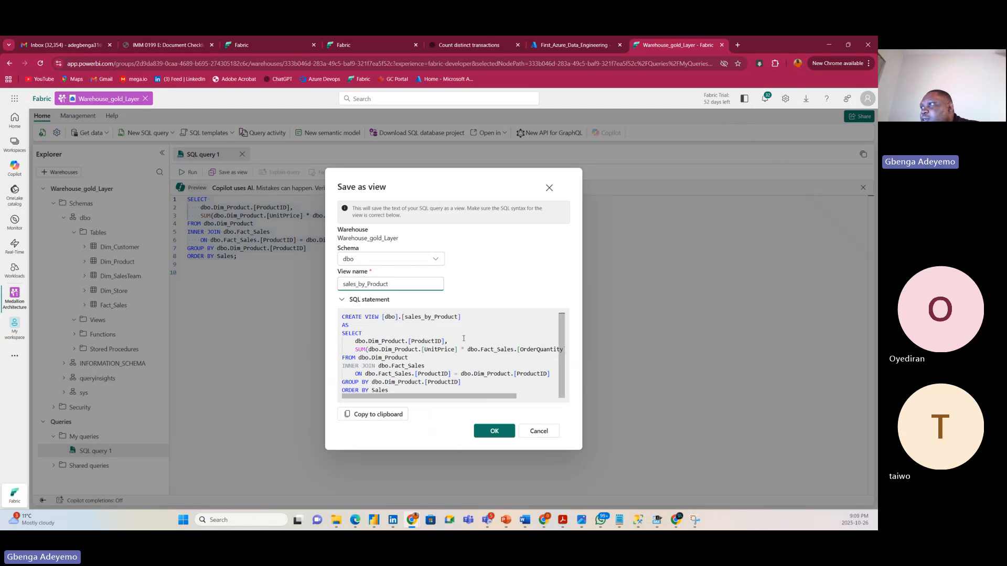
{"action": "left_click", "coordinate": [506, 432]}
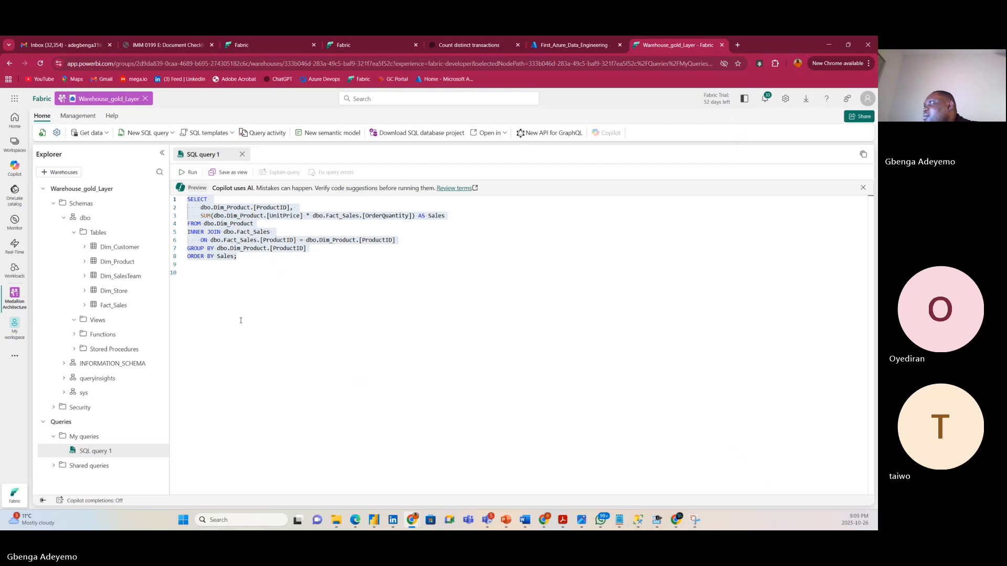
Clear the query selection and return to the Medallion Architecture workspace tab.
{"action": "left_click", "coordinate": [248, 259]}
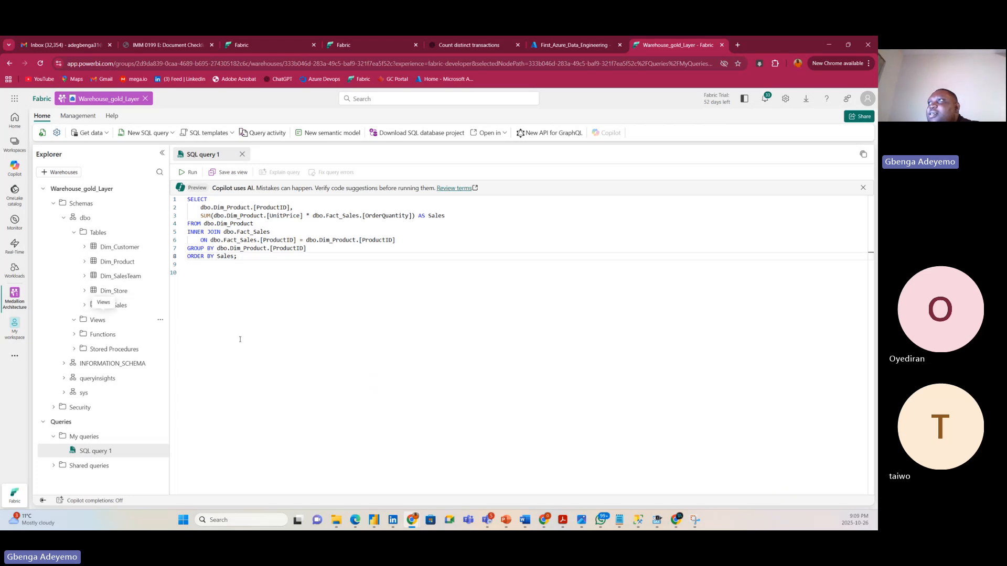
{"action": "left_click", "coordinate": [251, 45]}
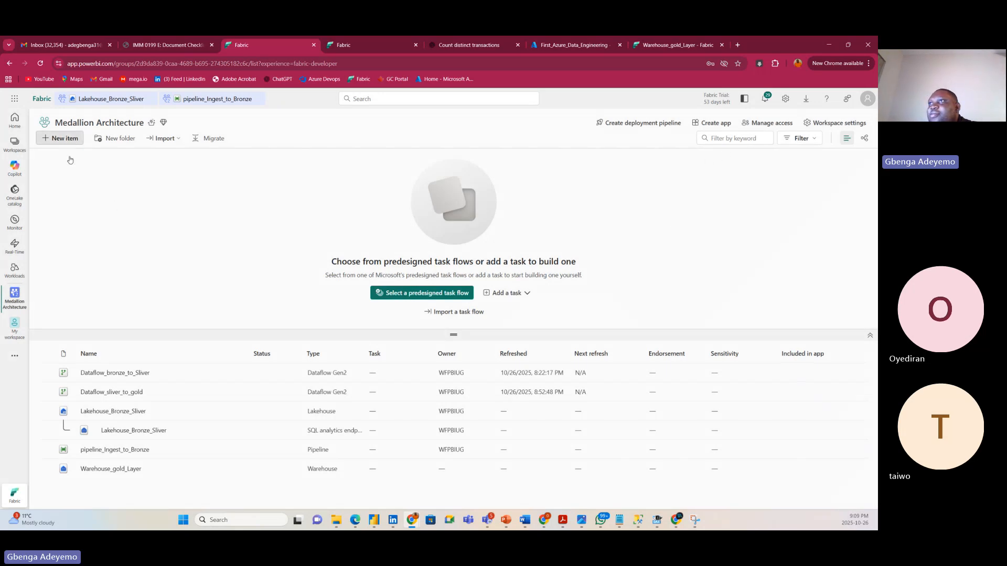
Reload the workspace and choose Pipeline from the new items filtered by 'pipelin'.
{"action": "left_click", "coordinate": [39, 64]}
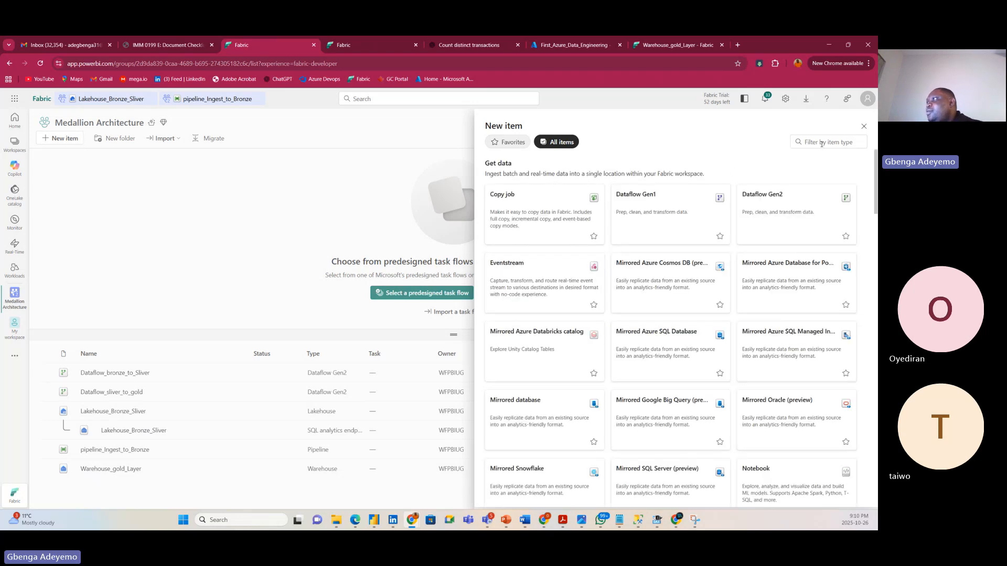
{"action": "left_click", "coordinate": [822, 143]}
{"action": "type", "text": "pipelin"}
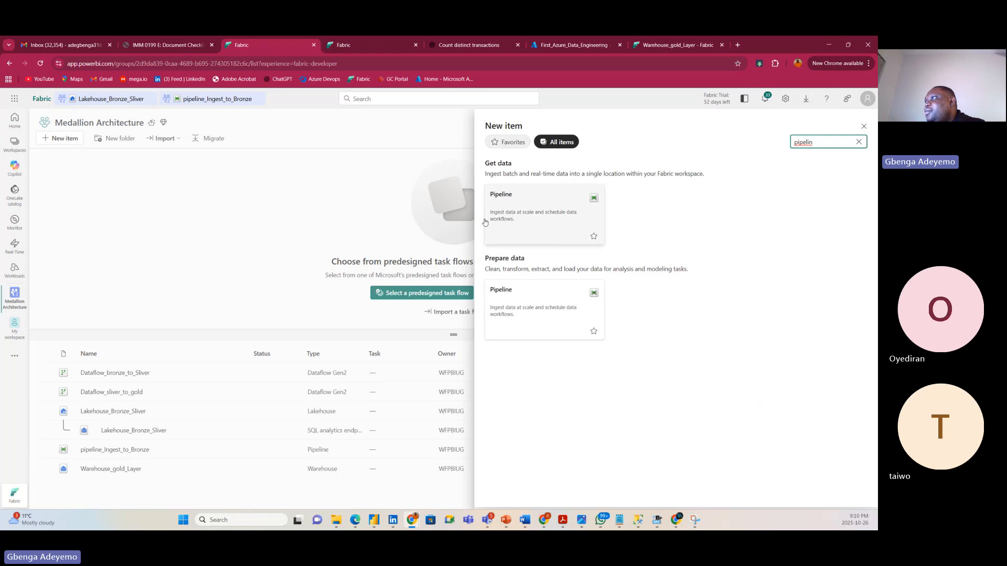
{"action": "left_click", "coordinate": [536, 208]}
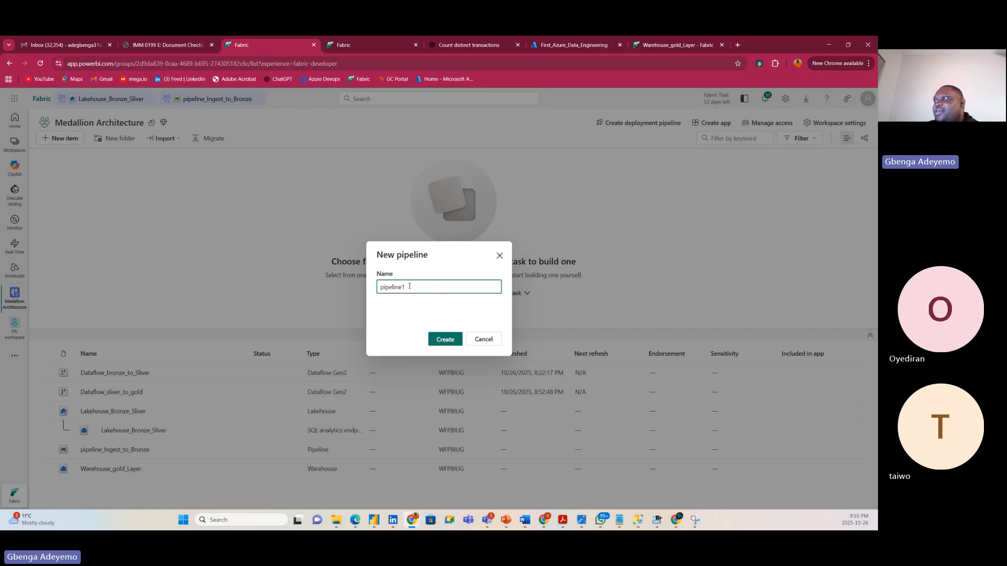
Replace the default name pipeline1 with pipeline_for_Ochestration and create the pipeline.
{"action": "left_click", "coordinate": [409, 286]}
{"action": "key", "text": "BackSpace"}
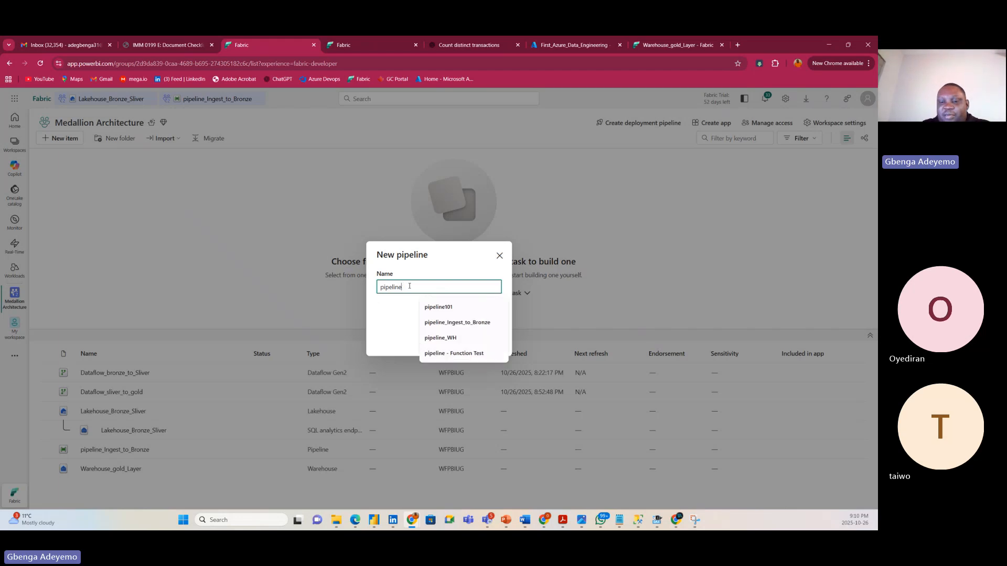
{"action": "type", "text": "_for_Och"}
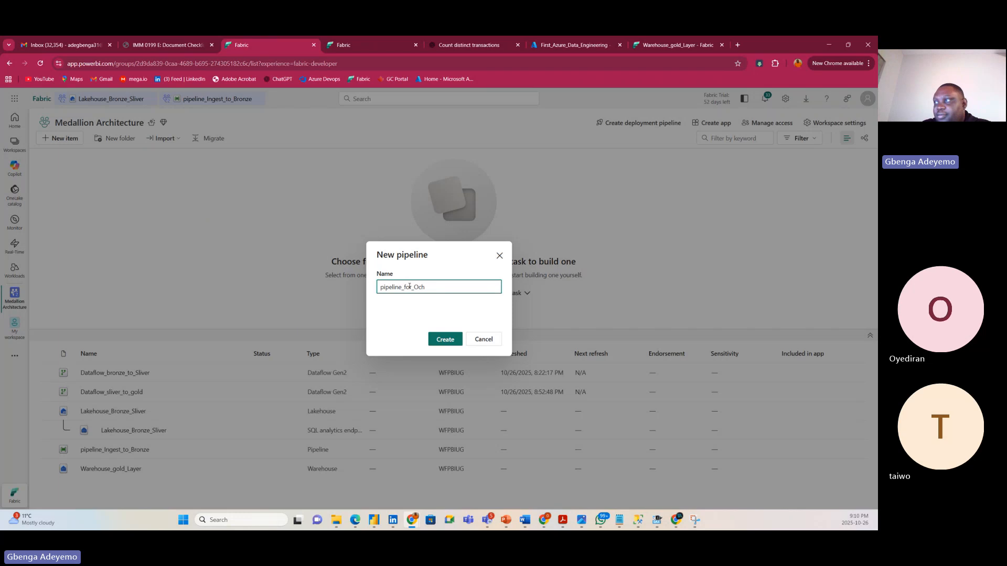
{"action": "type", "text": "estration"}
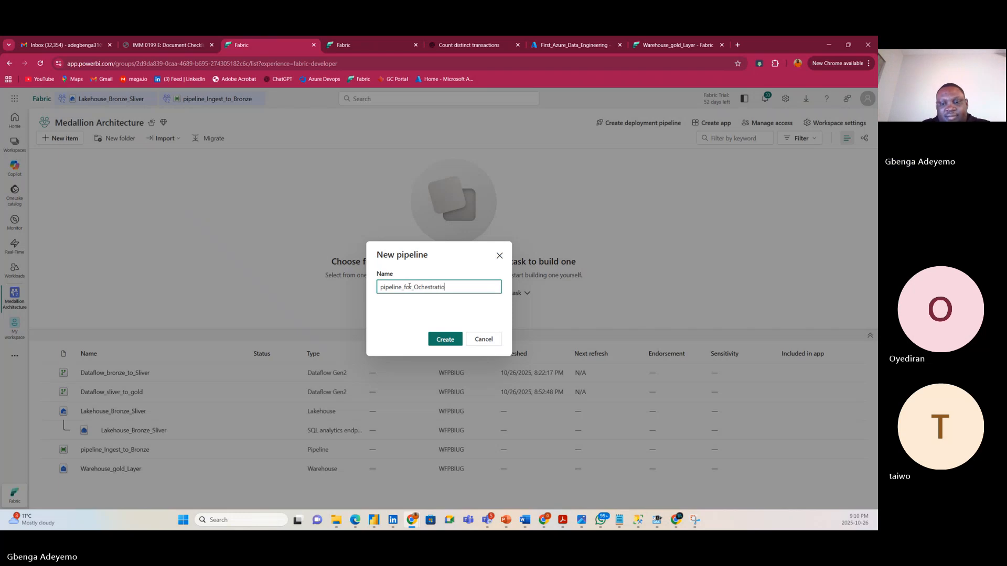
{"action": "left_click", "coordinate": [443, 339]}
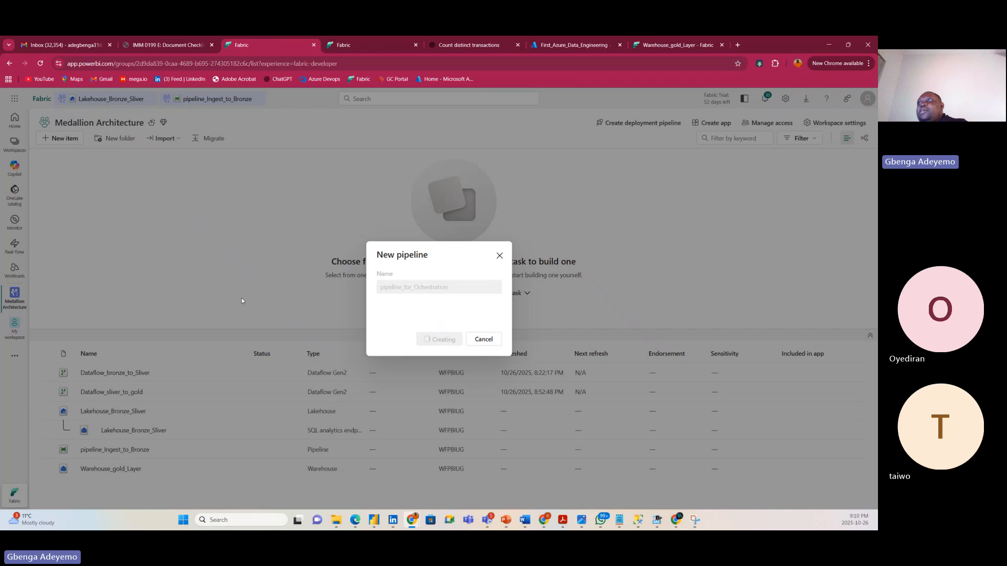
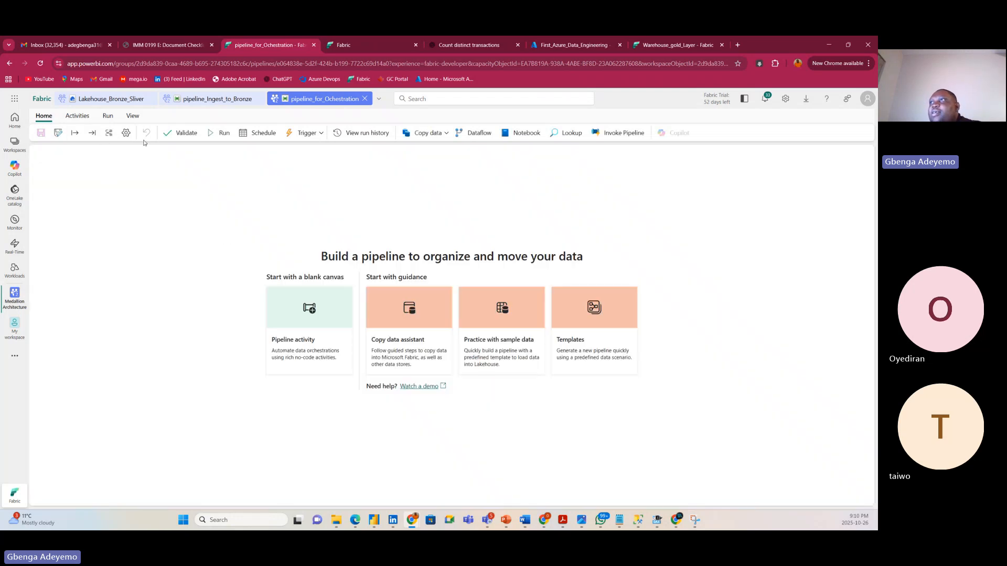
Add an Invoke Pipeline activity that runs pipeline_Ingest_to_Bronze and position it on the canvas.
{"action": "left_click", "coordinate": [76, 116]}
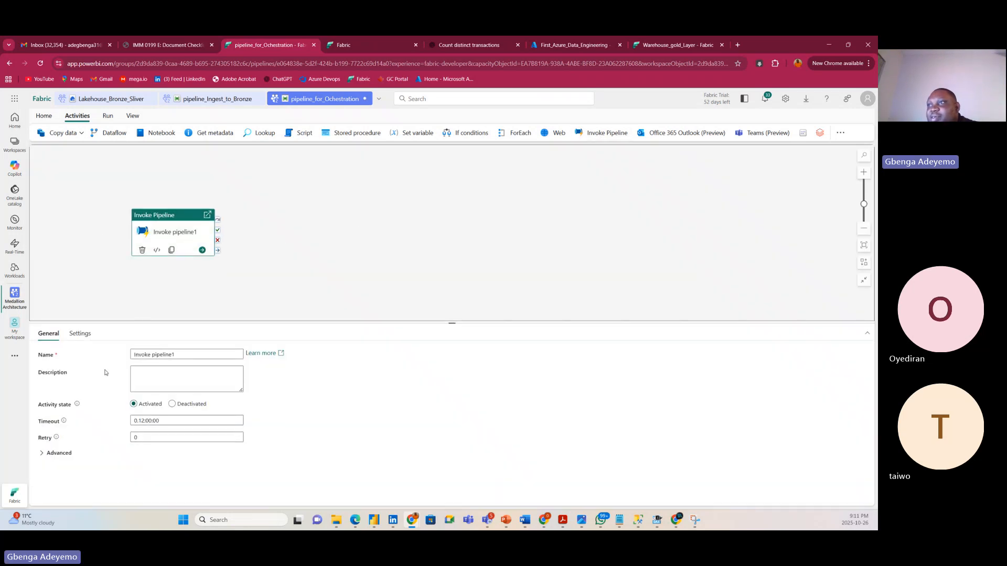
{"action": "left_click", "coordinate": [80, 334]}
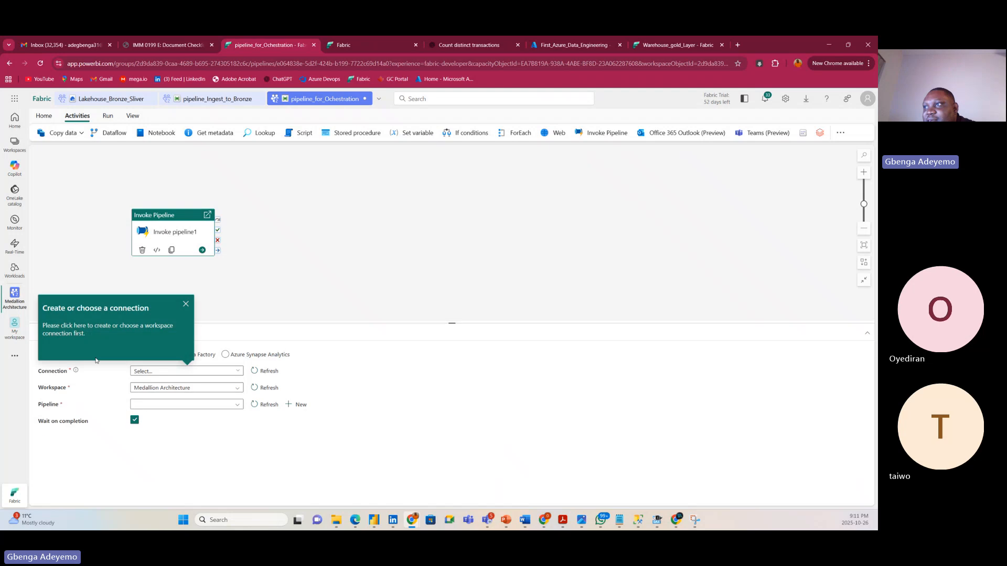
{"action": "left_click", "coordinate": [212, 372]}
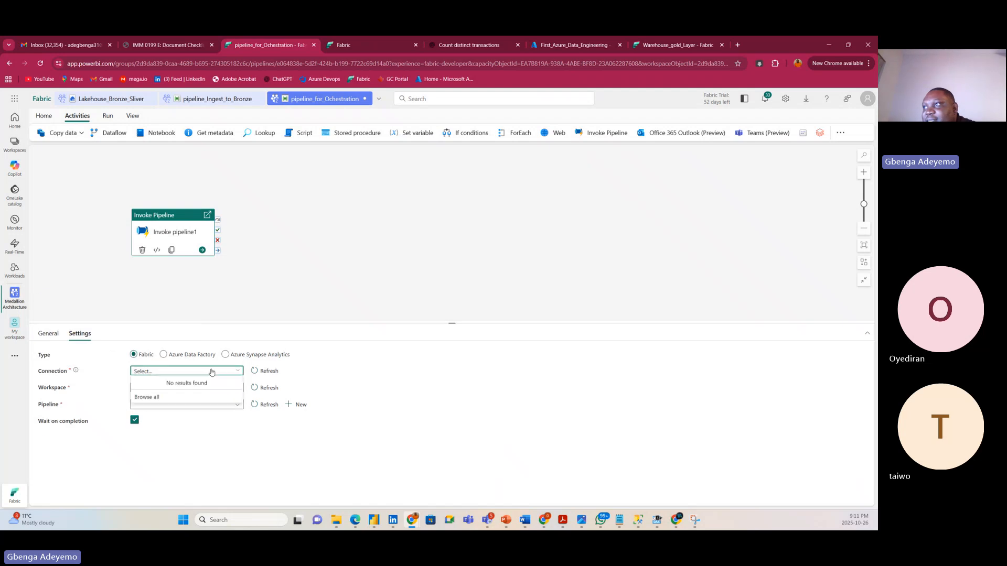
{"action": "left_click", "coordinate": [166, 429]}
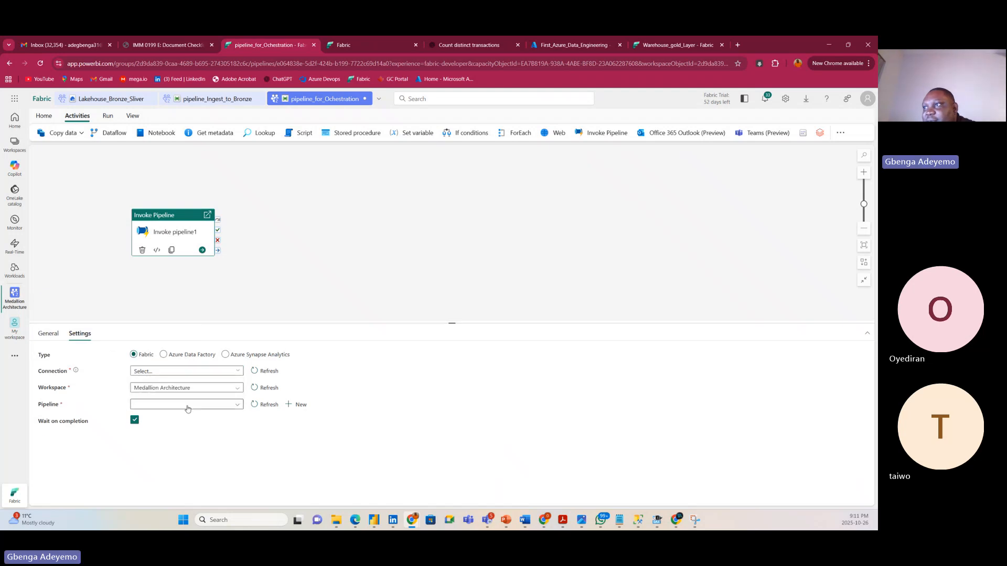
{"action": "left_click", "coordinate": [186, 404]}
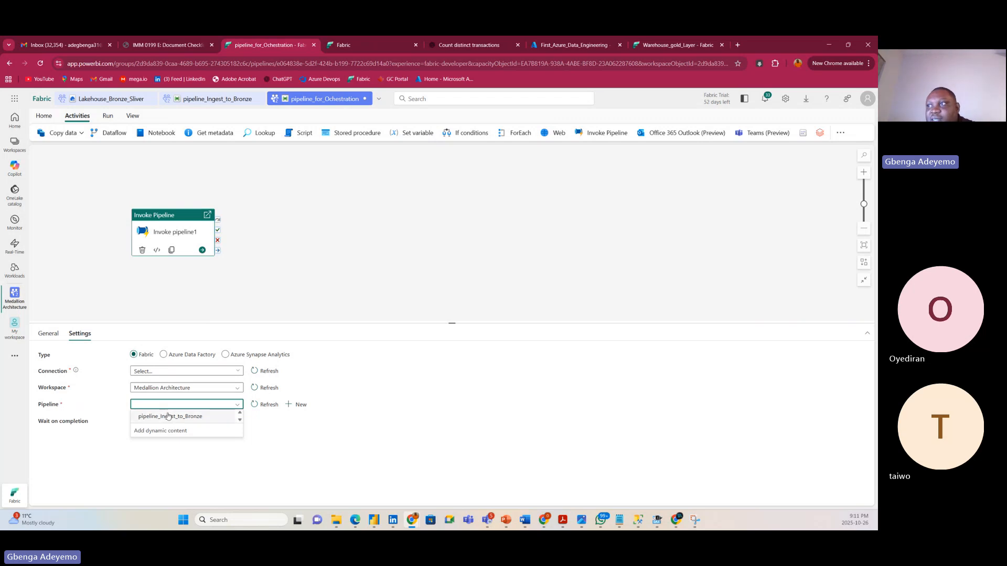
{"action": "left_click", "coordinate": [167, 416]}
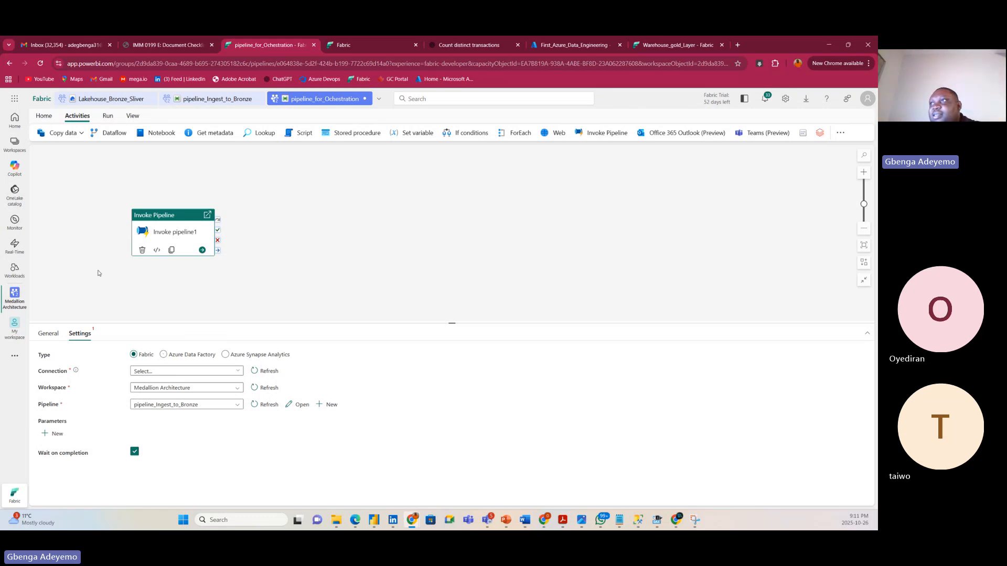
{"action": "left_click_drag", "start_coordinate": [166, 222], "coordinate": [132, 202]}
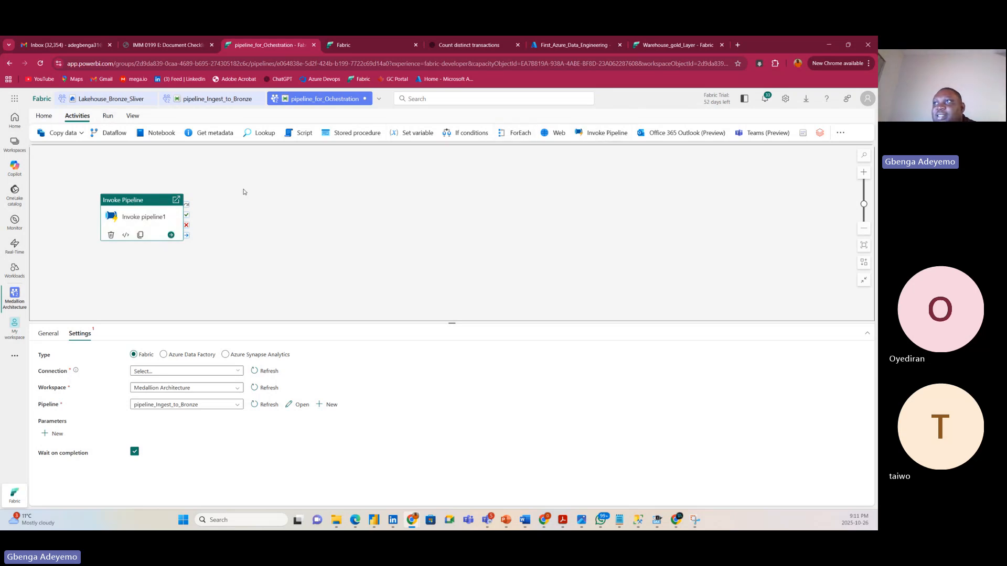
{"action": "left_click_drag", "start_coordinate": [145, 204], "coordinate": [137, 205]}
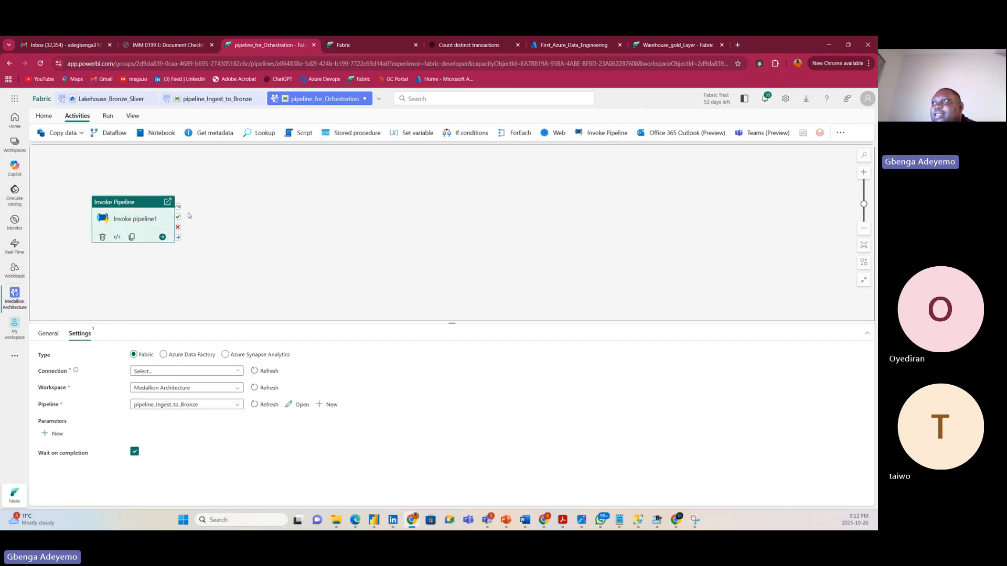
Add Dataflow1 running Dataflow_bronze_to_Sliver and link it to Invoke pipeline1's success output.
{"action": "left_click", "coordinate": [291, 184]}
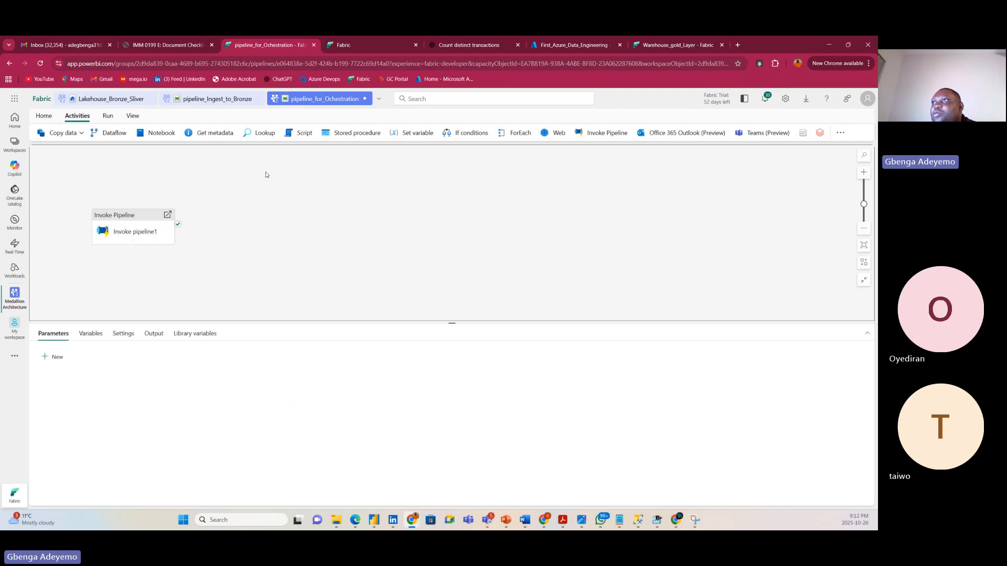
{"action": "left_click", "coordinate": [110, 133]}
{"action": "left_click_drag", "start_coordinate": [236, 207], "coordinate": [277, 215]}
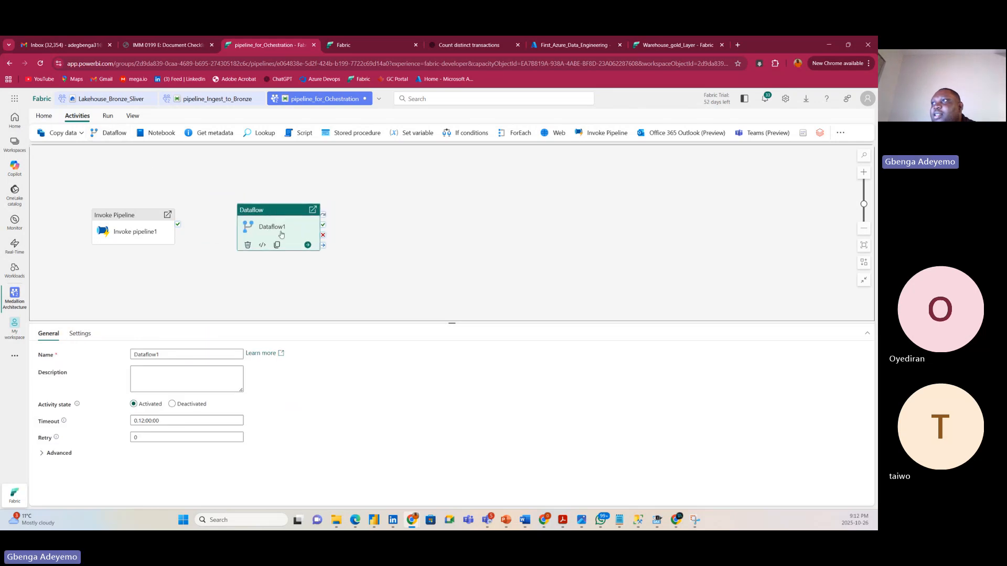
{"action": "left_click", "coordinate": [80, 333]}
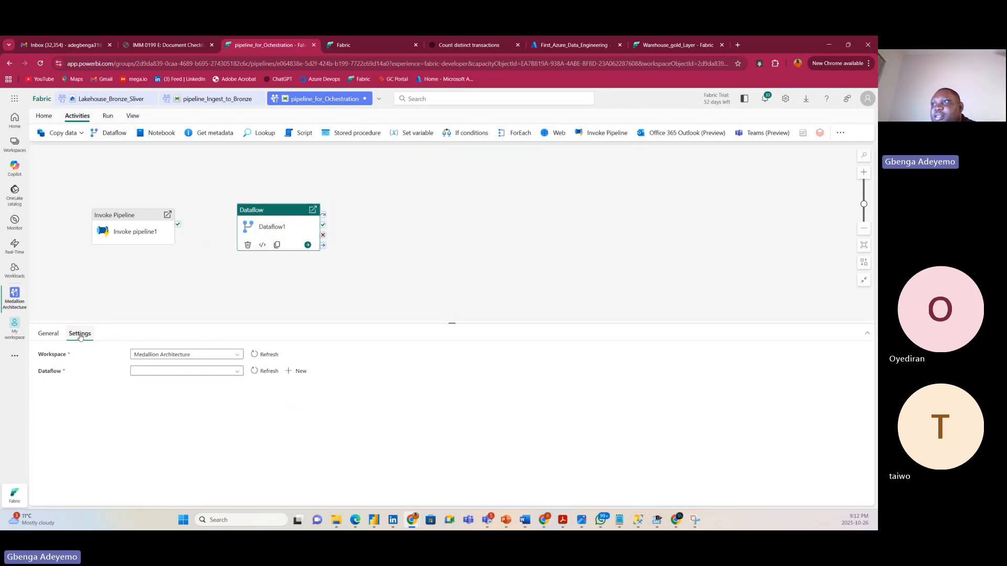
{"action": "left_click", "coordinate": [170, 372]}
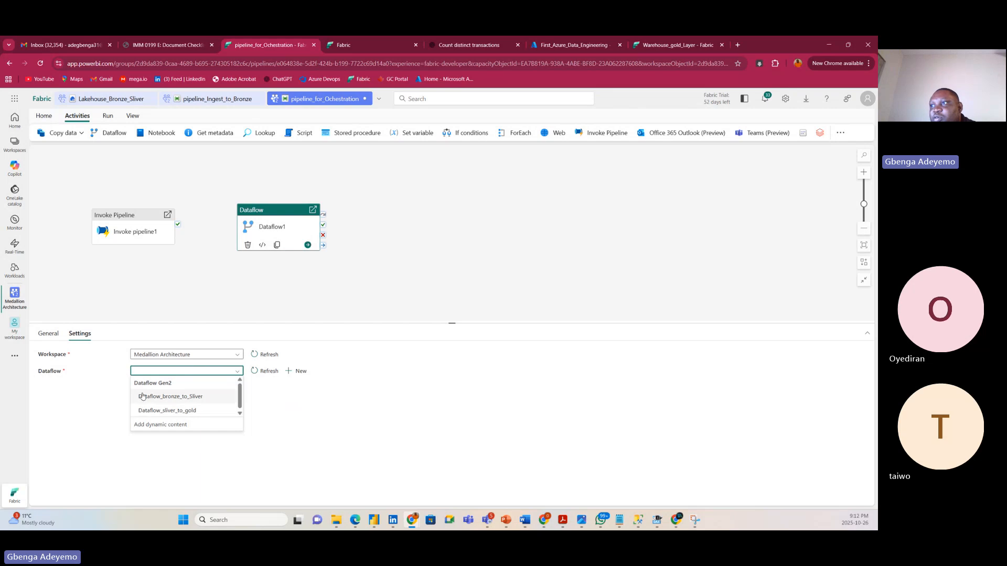
{"action": "left_click", "coordinate": [174, 397]}
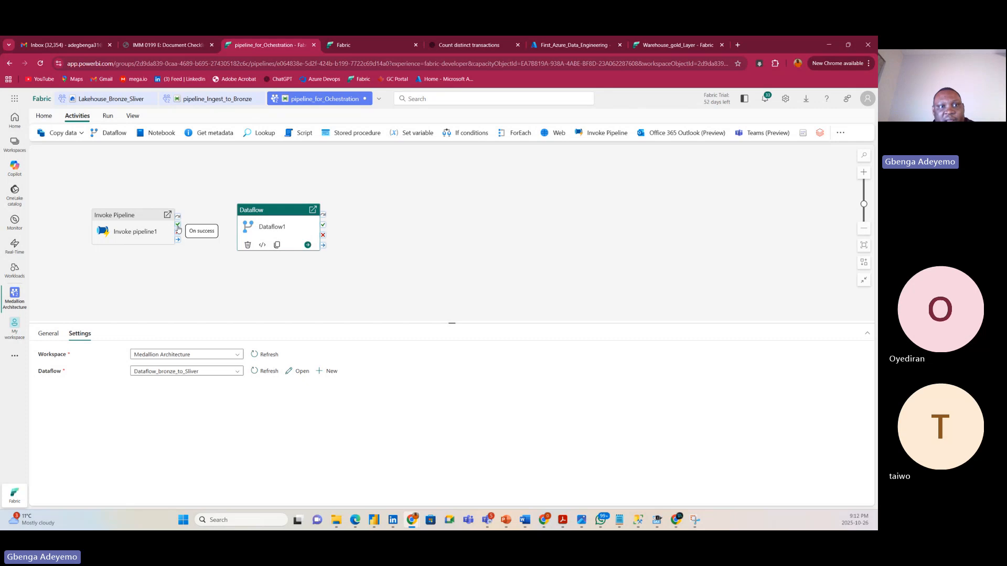
{"action": "left_click_drag", "start_coordinate": [178, 228], "coordinate": [282, 216]}
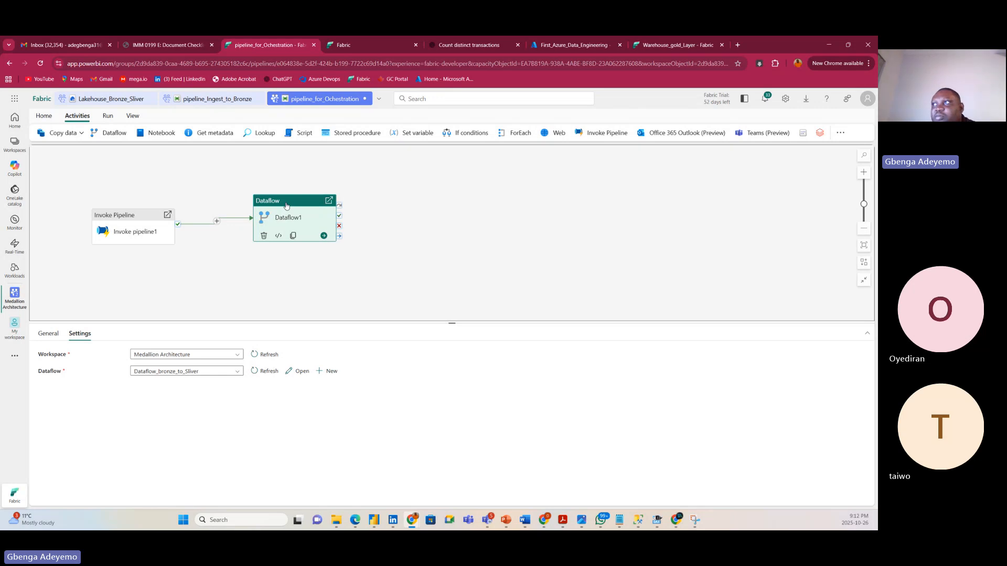
{"action": "left_click_drag", "start_coordinate": [285, 206], "coordinate": [277, 212]}
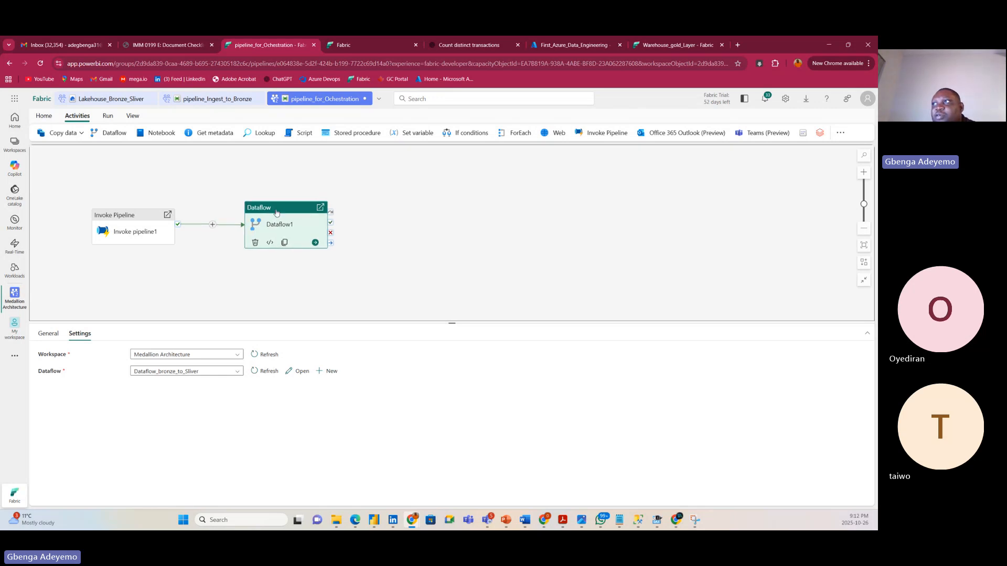
{"action": "double_click", "coordinate": [297, 227]}
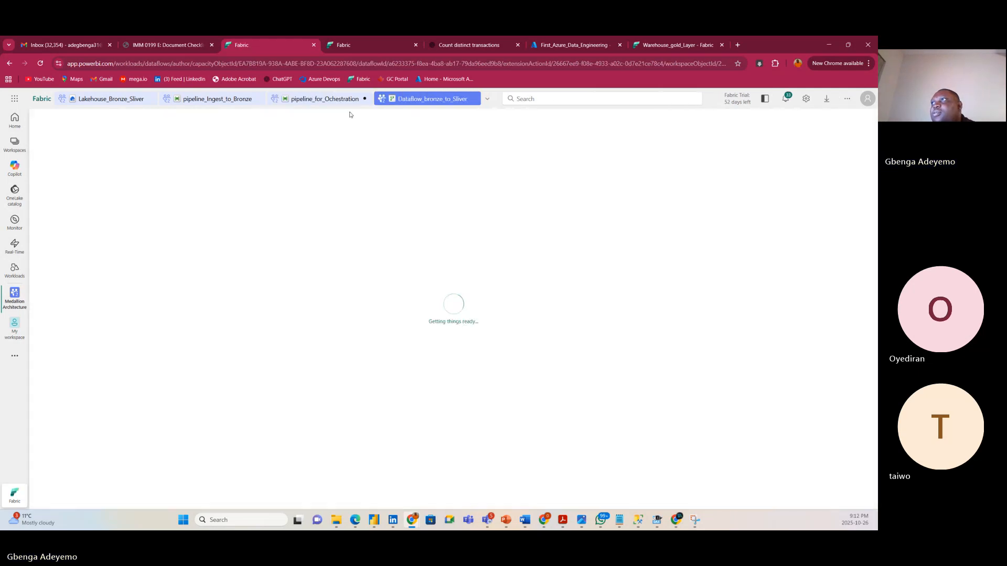
{"action": "left_click", "coordinate": [317, 100]}
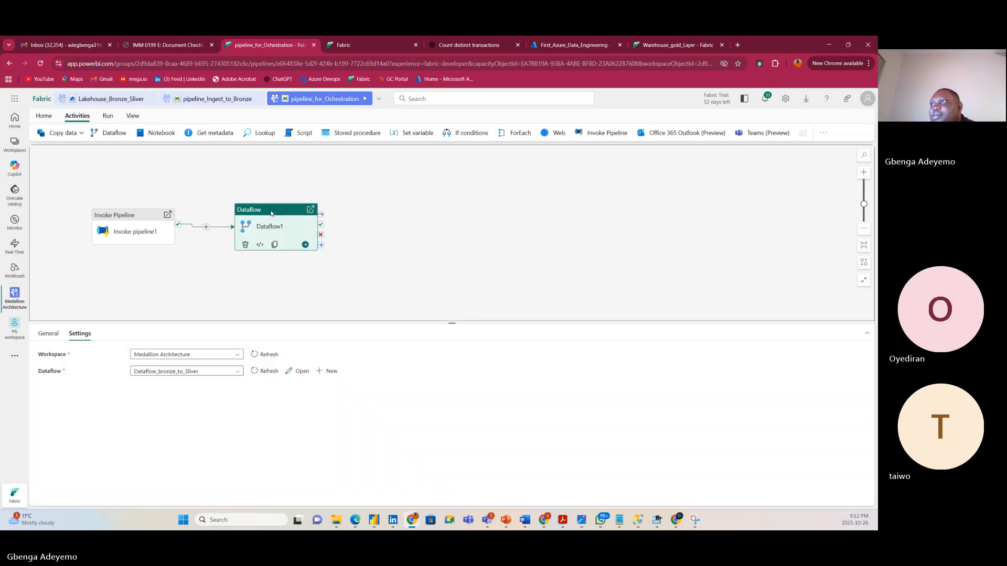
Add a second Dataflow activity to the right of Dataflow1 and connect it to run on Dataflow1's success.
{"action": "left_click", "coordinate": [349, 281]}
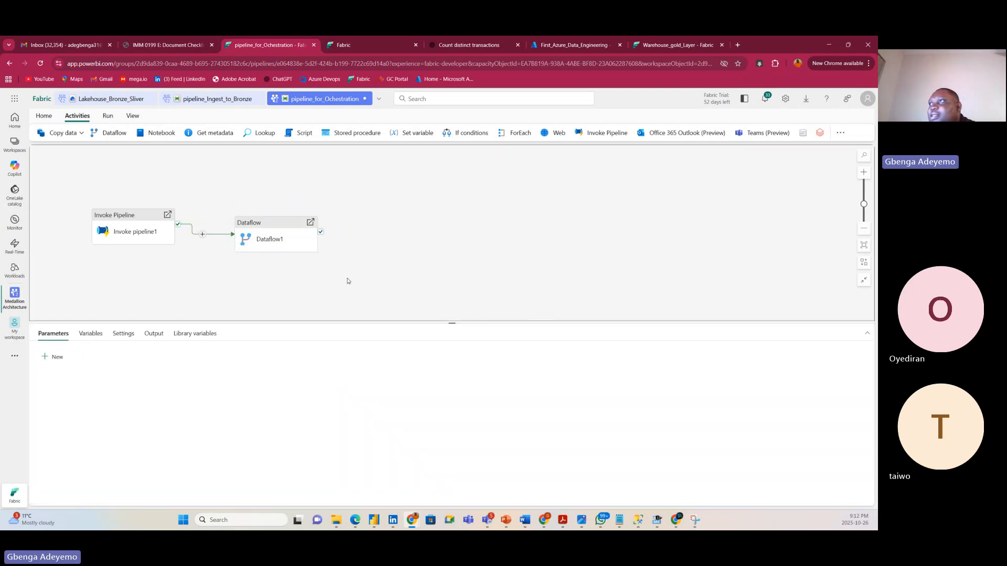
{"action": "left_click", "coordinate": [118, 134]}
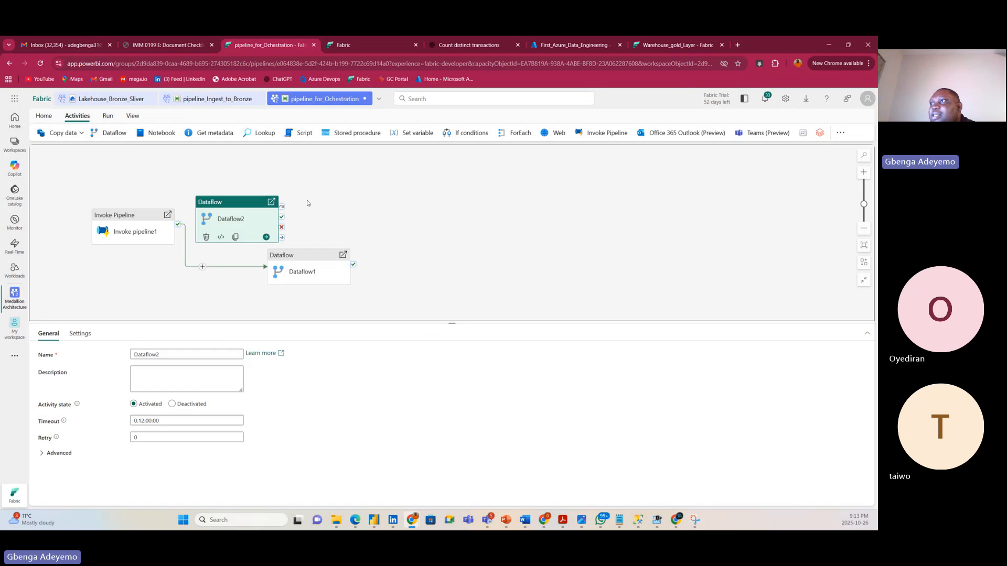
{"action": "left_click_drag", "start_coordinate": [229, 202], "coordinate": [454, 245]}
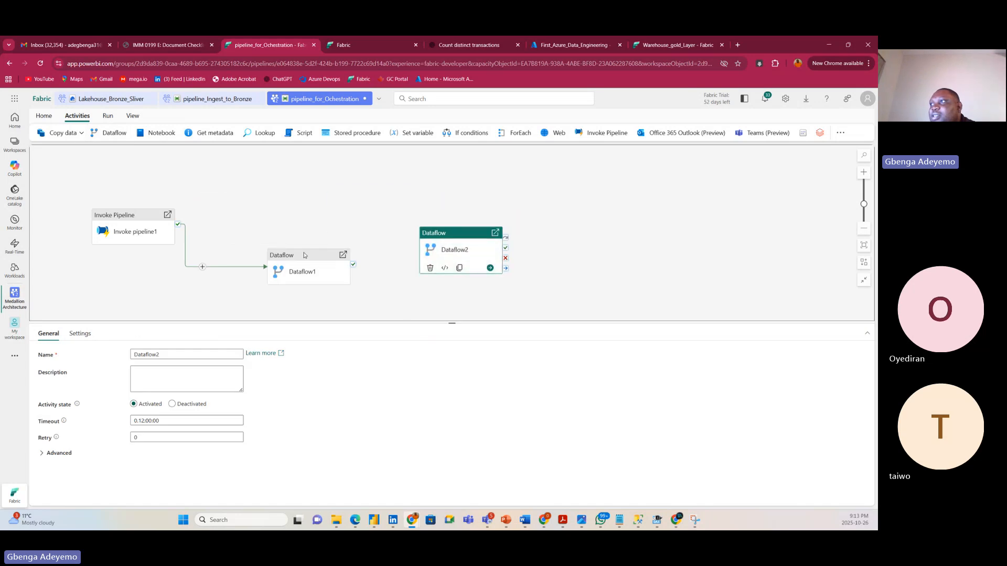
{"action": "left_click_drag", "start_coordinate": [297, 260], "coordinate": [255, 204]}
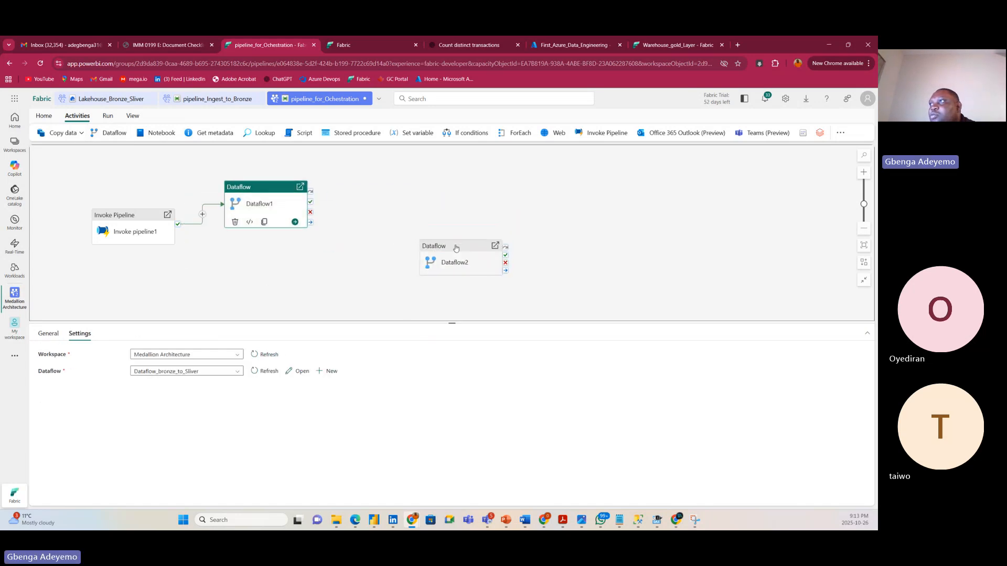
{"action": "left_click_drag", "start_coordinate": [451, 257], "coordinate": [385, 232]}
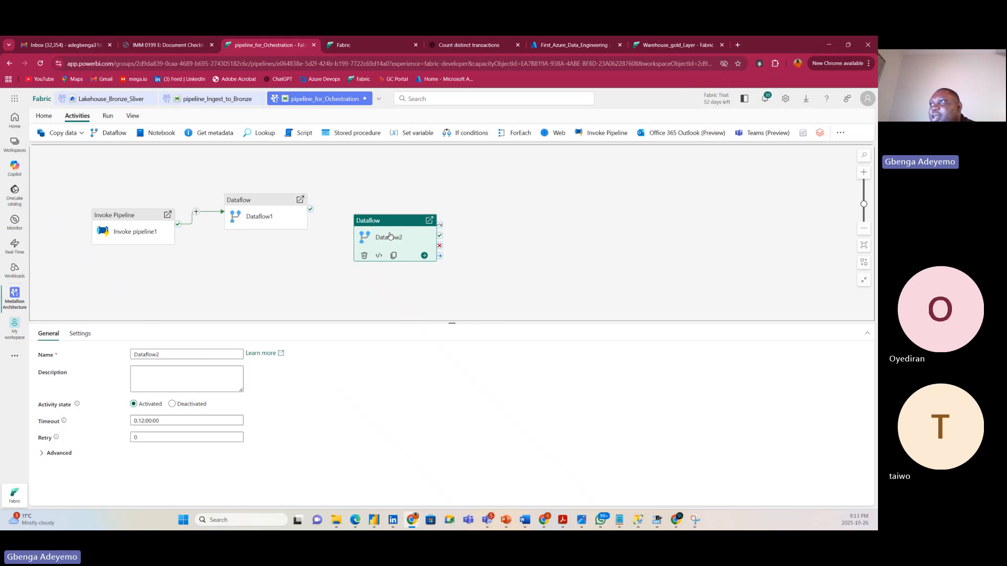
{"action": "left_click_drag", "start_coordinate": [311, 209], "coordinate": [369, 241]}
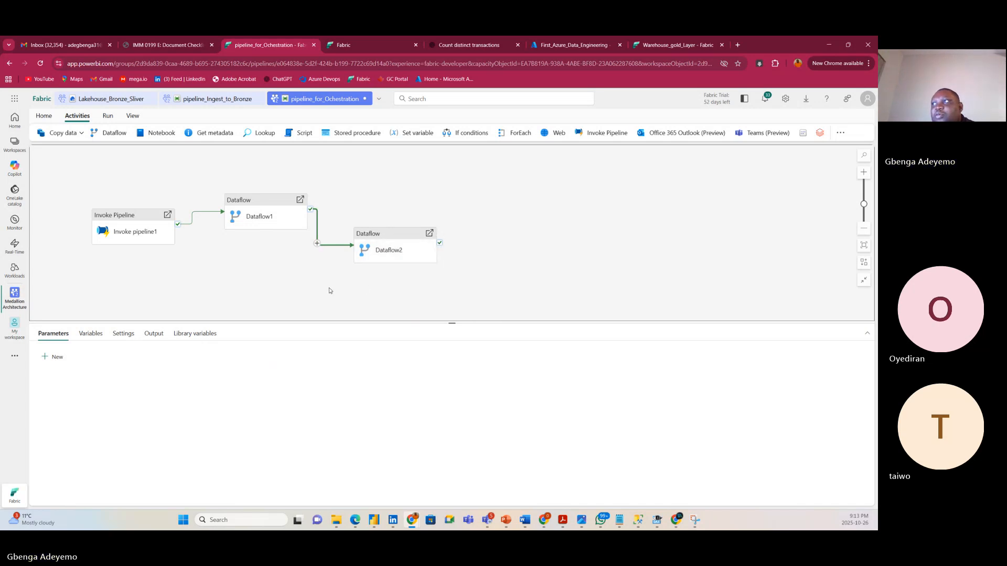
Set Dataflow2 to run Dataflow_sliver_to_gold and tidy the activity layout.
{"action": "left_click", "coordinate": [380, 238]}
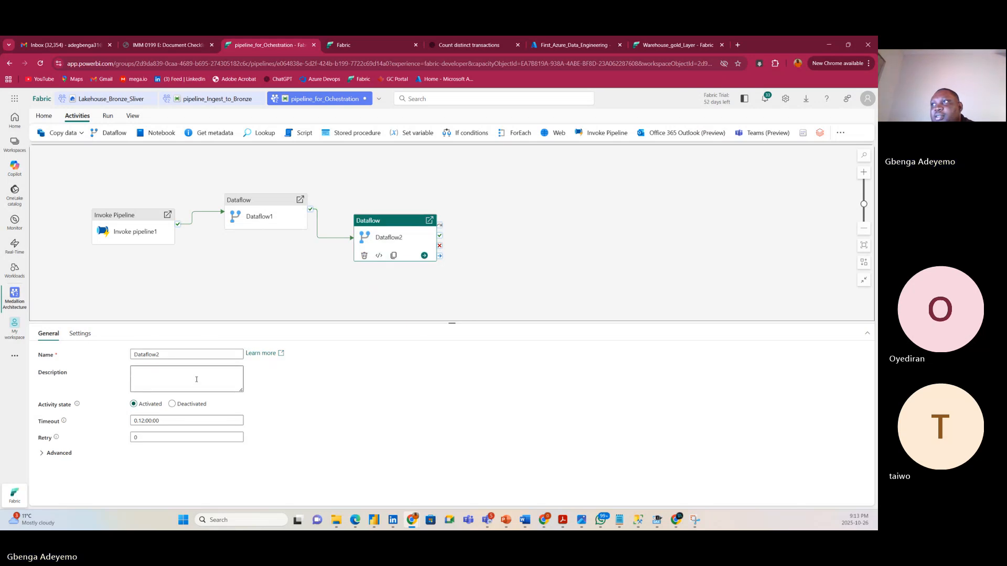
{"action": "left_click_drag", "start_coordinate": [255, 203], "coordinate": [255, 190]}
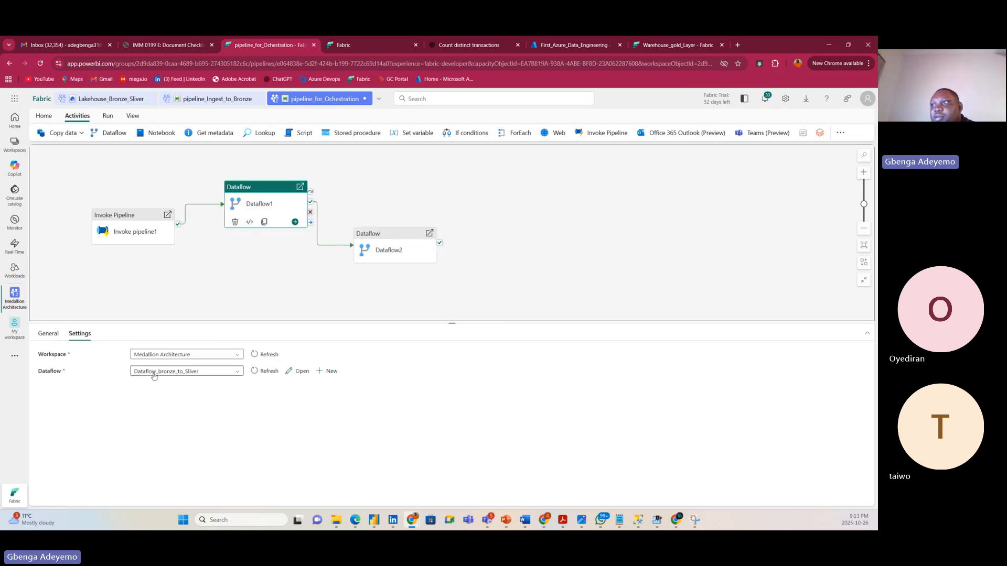
{"action": "left_click", "coordinate": [379, 233]}
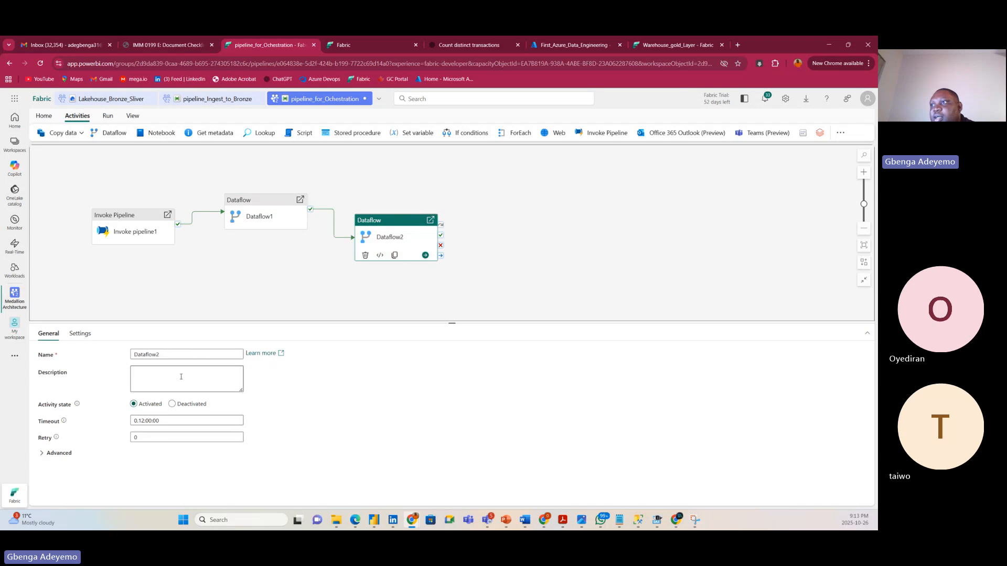
{"action": "left_click", "coordinate": [79, 333]}
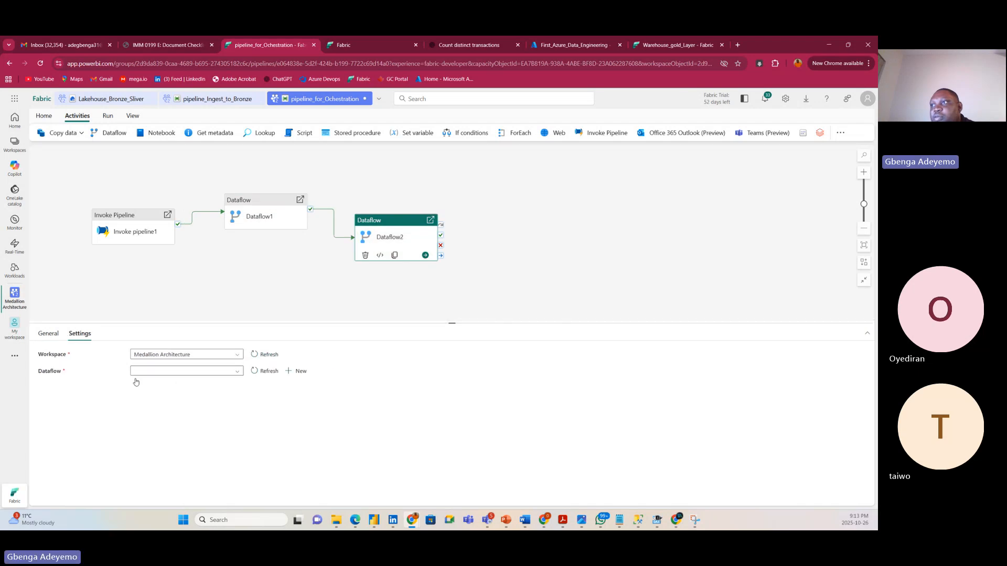
{"action": "left_click", "coordinate": [167, 373]}
{"action": "left_click", "coordinate": [167, 410]}
{"action": "left_click", "coordinate": [352, 279]}
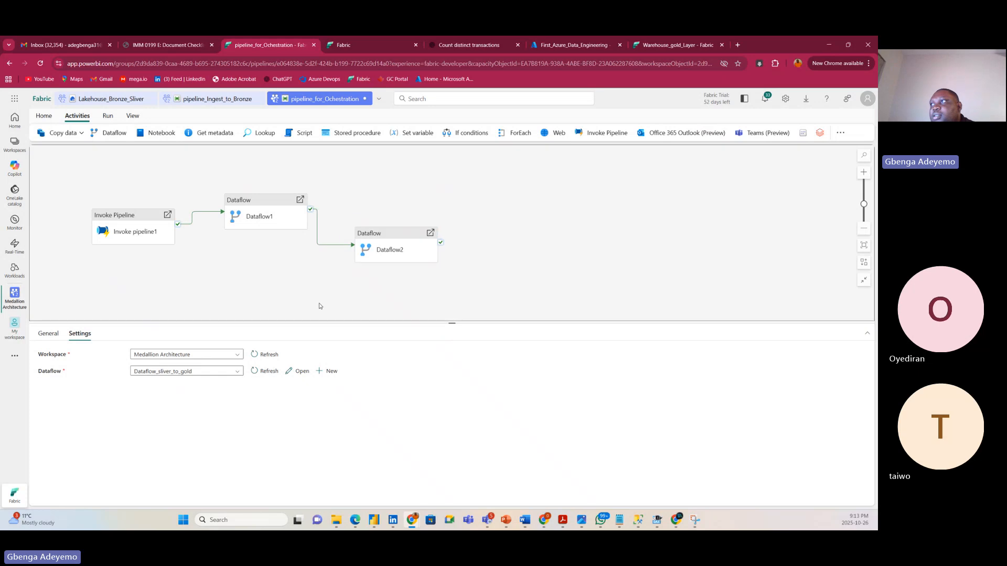
{"action": "left_click_drag", "start_coordinate": [377, 240], "coordinate": [432, 221]}
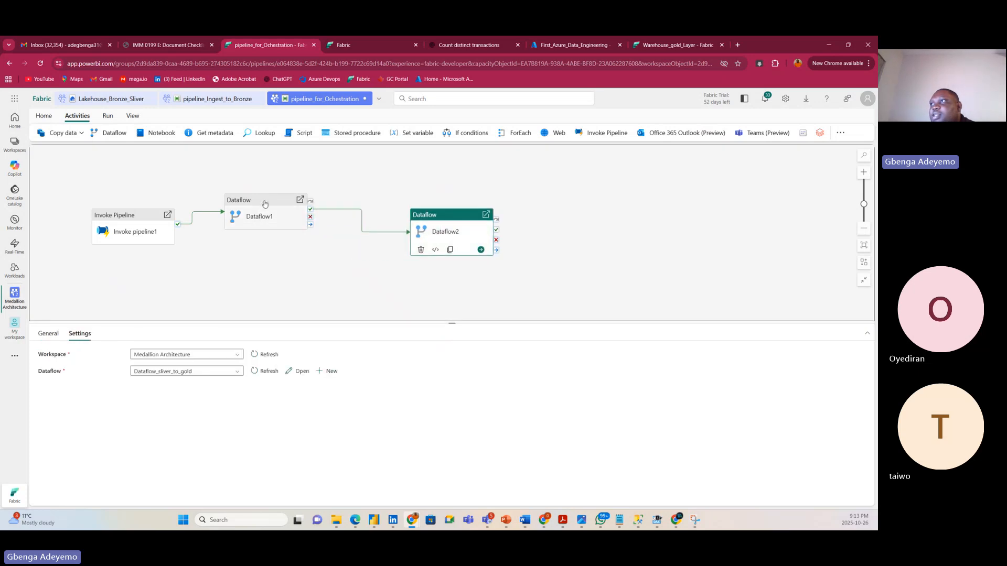
{"action": "mouse_move", "coordinate": [272, 204]}
{"action": "left_mouse_down"}
{"action": "mouse_move", "coordinate": [320, 189]}
{"action": "mouse_move", "coordinate": [273, 196]}
{"action": "left_mouse_up"}
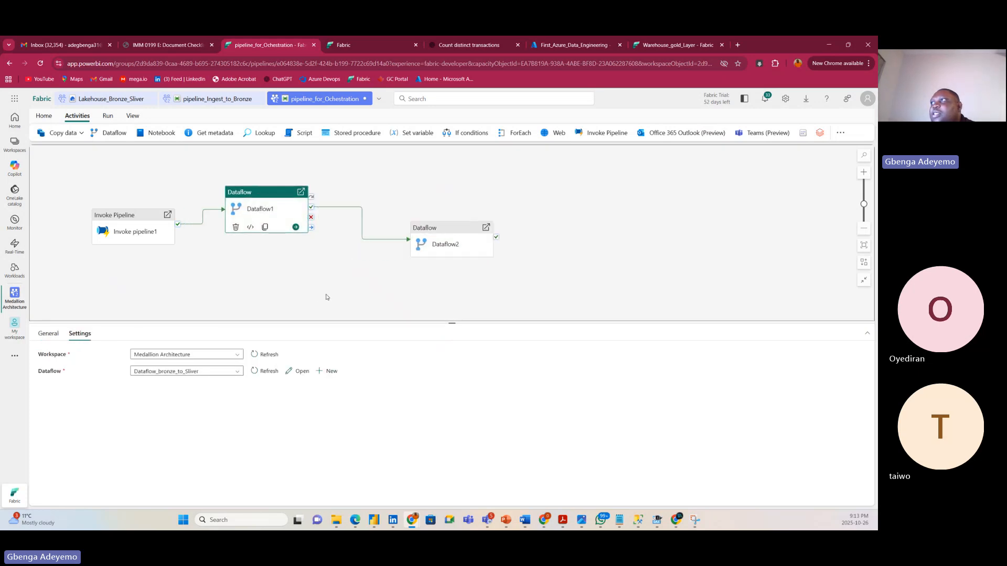
{"action": "left_click", "coordinate": [44, 116]}
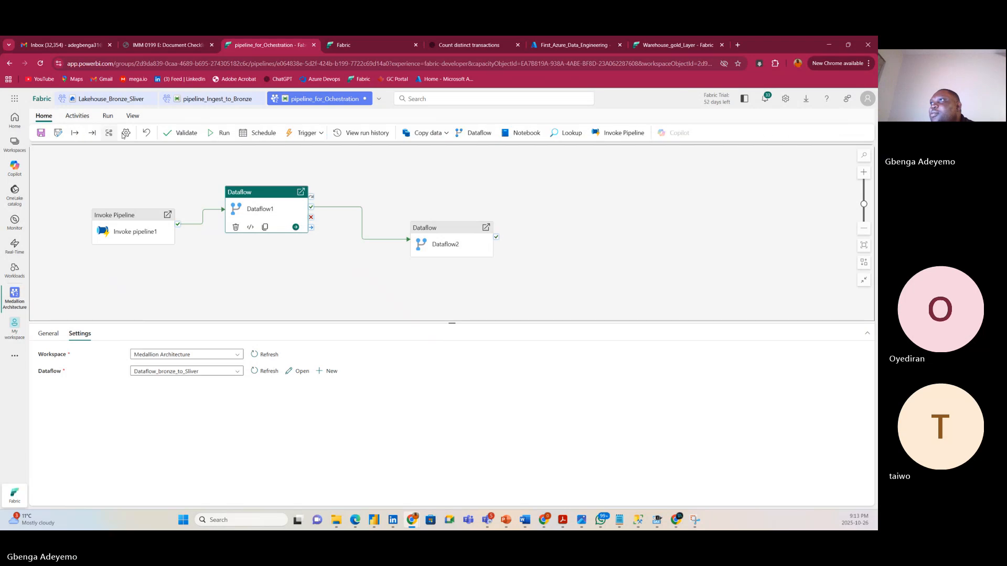
Validate the pipeline and inspect Invoke pipeline1's missing connection setting.
{"action": "left_click", "coordinate": [178, 136]}
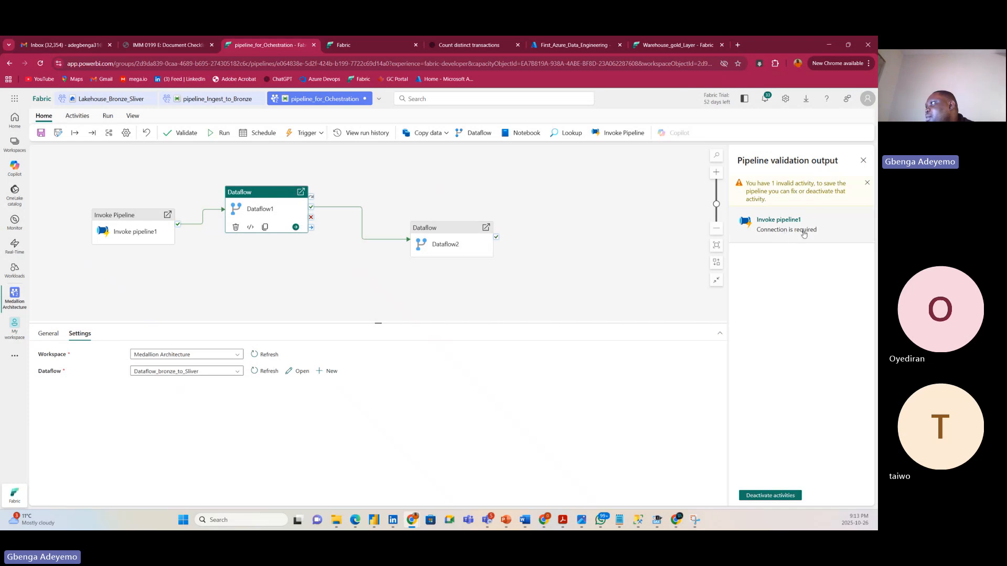
{"action": "left_click", "coordinate": [122, 224]}
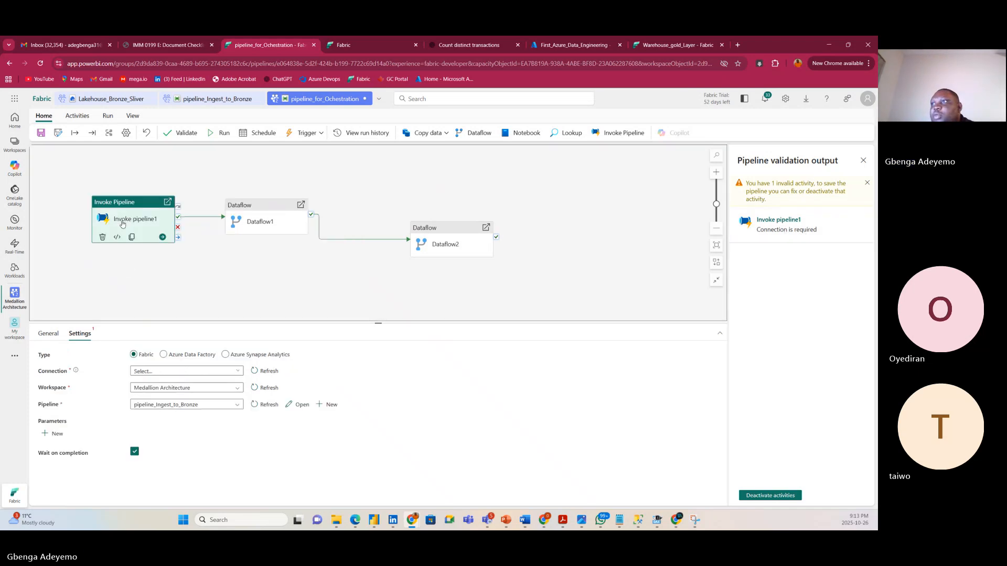
{"action": "left_click", "coordinate": [174, 371]}
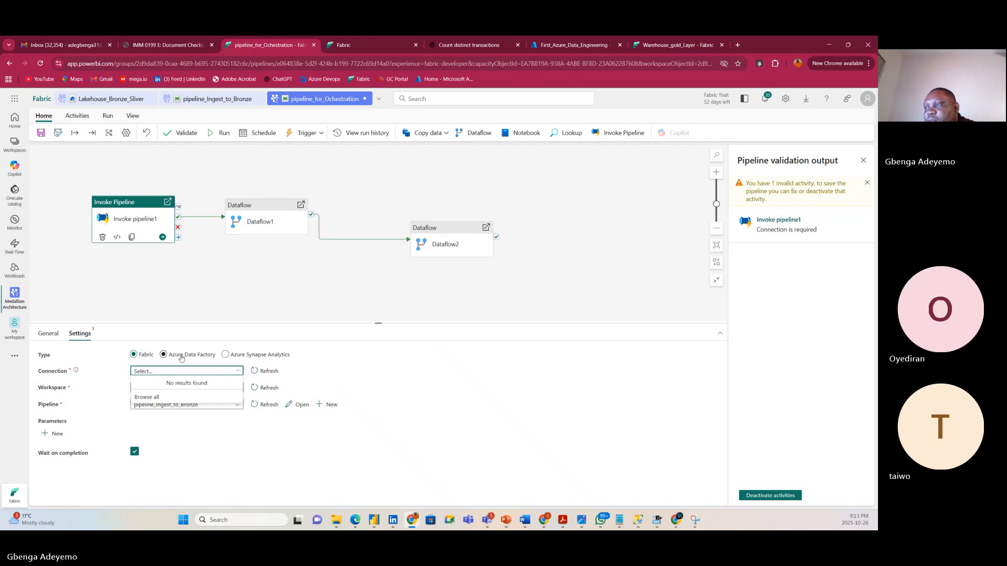
{"action": "left_click", "coordinate": [181, 355]}
{"action": "left_click", "coordinate": [166, 372]}
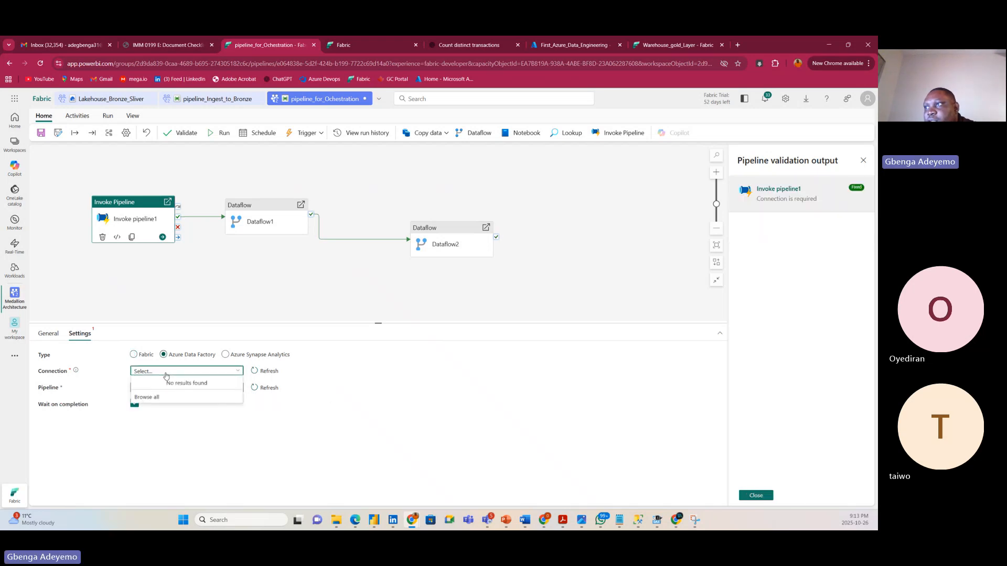
{"action": "left_click", "coordinate": [113, 351]}
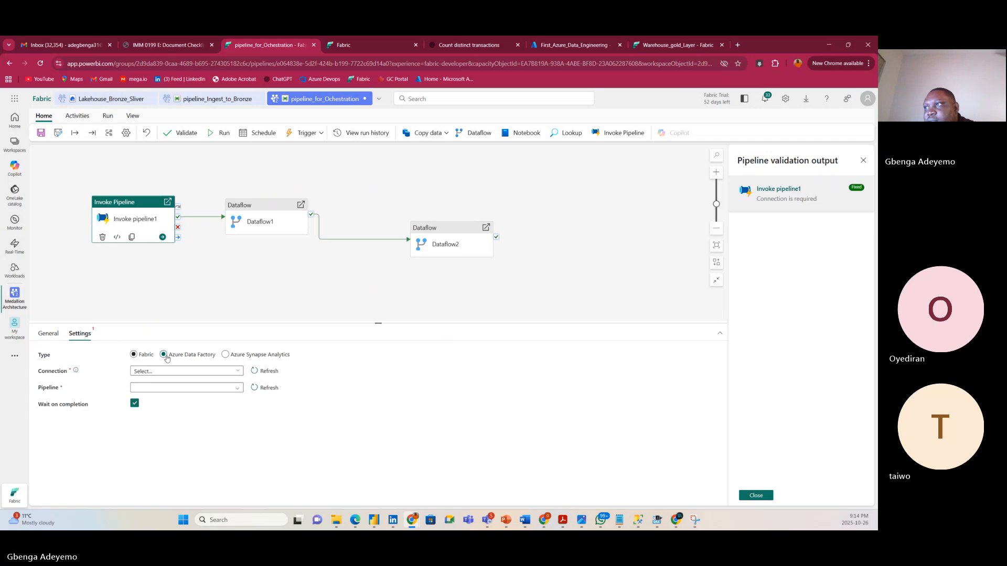
{"action": "left_click", "coordinate": [225, 354]}
{"action": "left_click", "coordinate": [163, 355]}
{"action": "left_click", "coordinate": [134, 355]}
{"action": "left_click", "coordinate": [262, 374]}
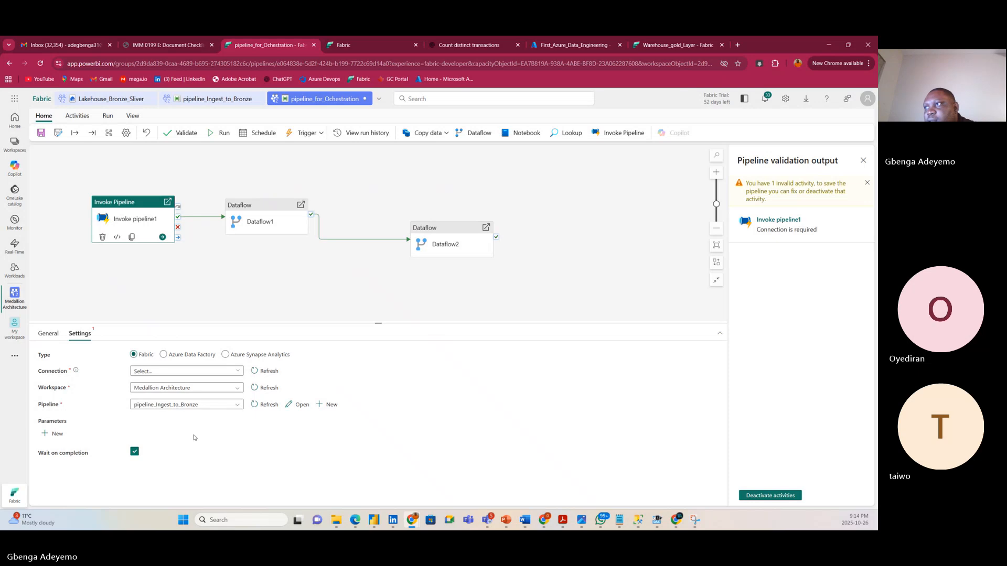
{"action": "left_click", "coordinate": [239, 371]}
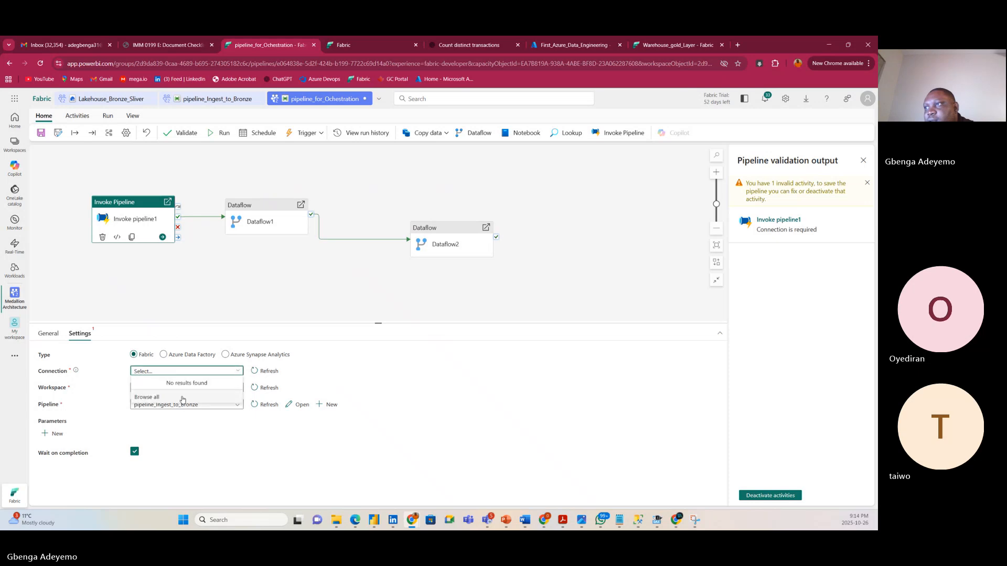
{"action": "left_click", "coordinate": [176, 355]}
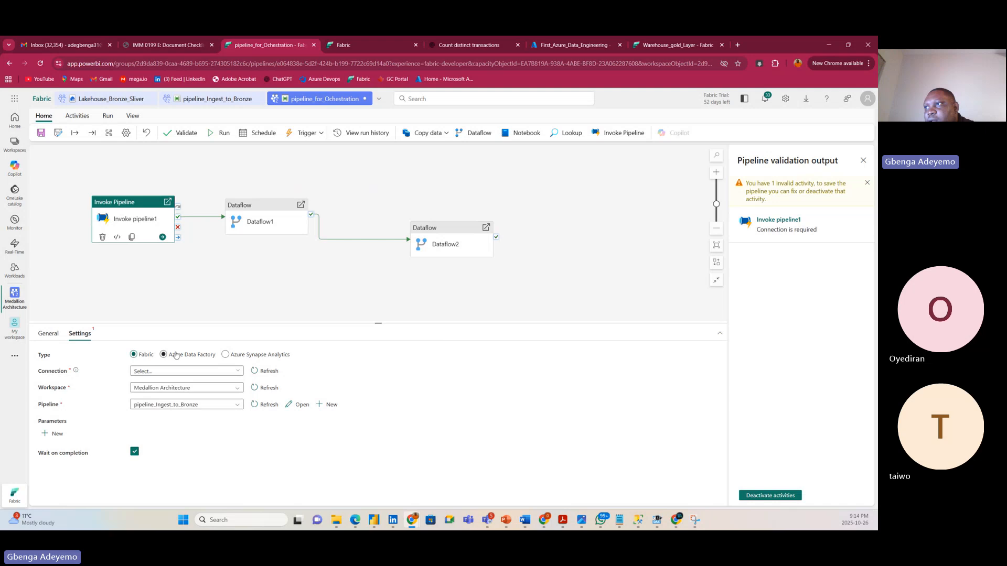
{"action": "left_click", "coordinate": [225, 374]}
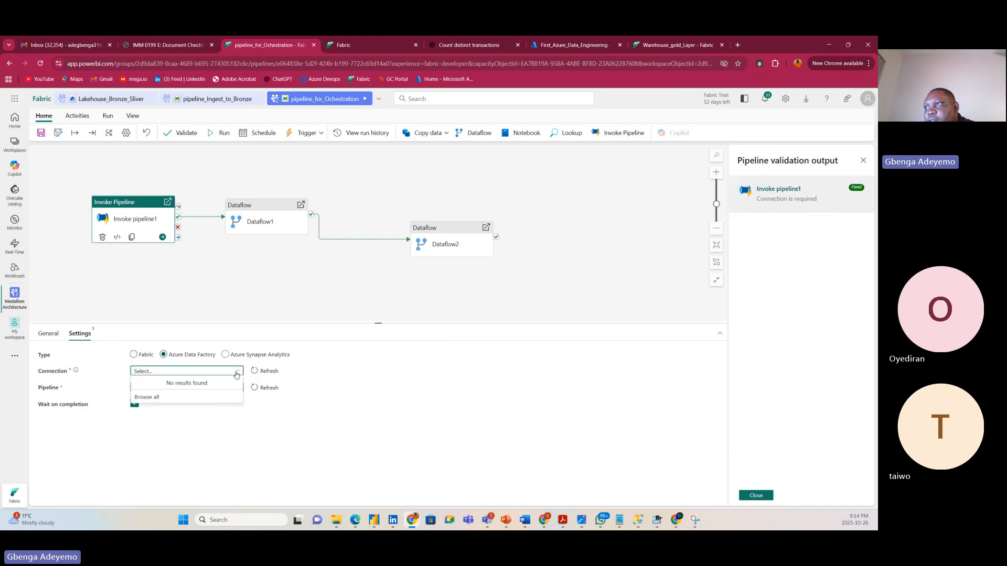
{"action": "left_click", "coordinate": [264, 371]}
{"action": "left_click", "coordinate": [237, 388]}
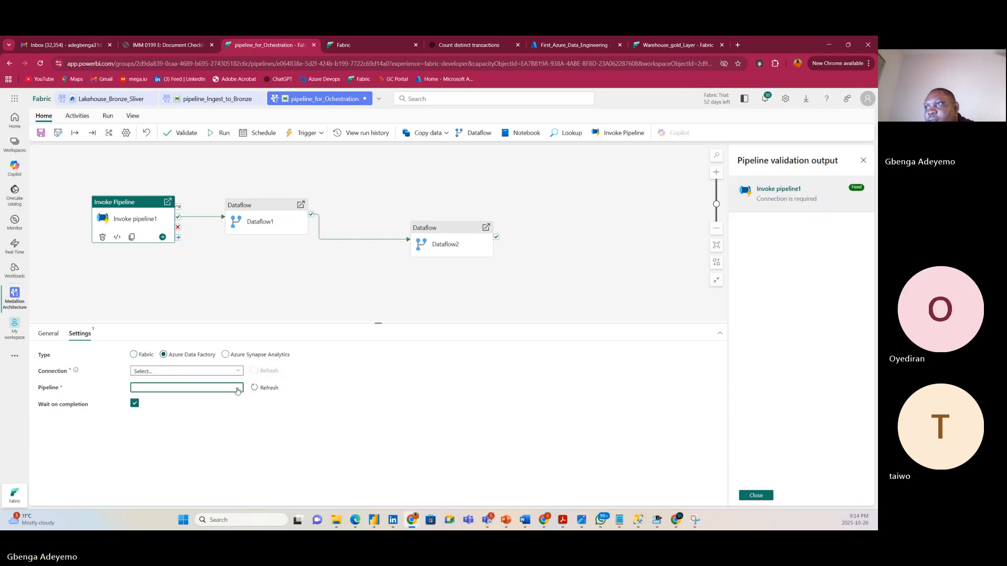
{"action": "left_click", "coordinate": [332, 383]}
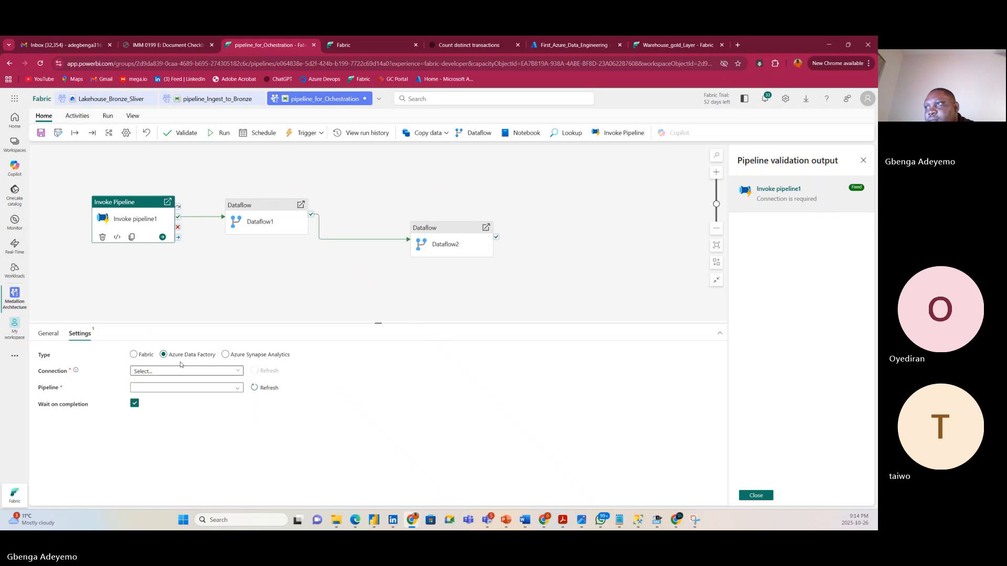
{"action": "left_click", "coordinate": [134, 354]}
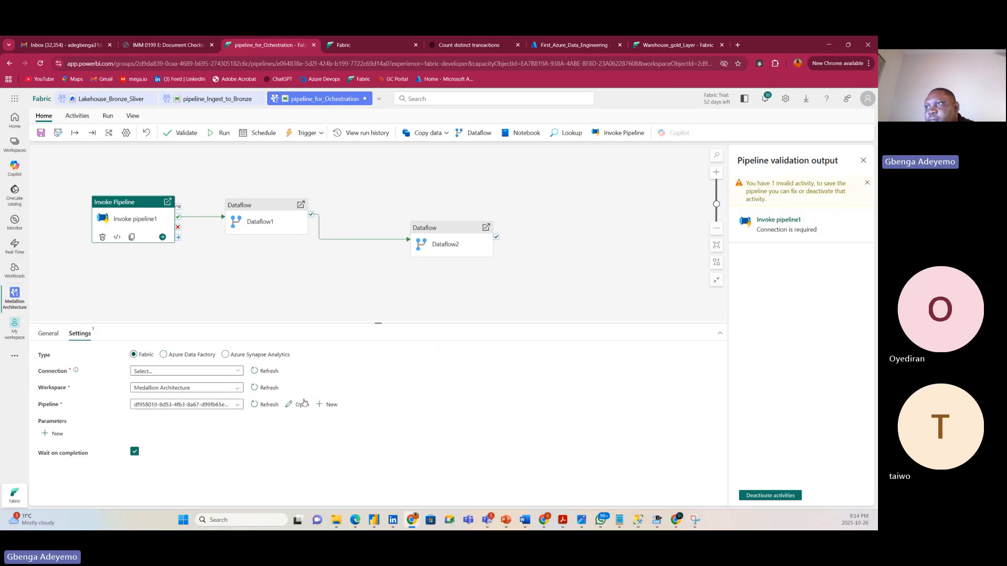
{"action": "left_click", "coordinate": [237, 374]}
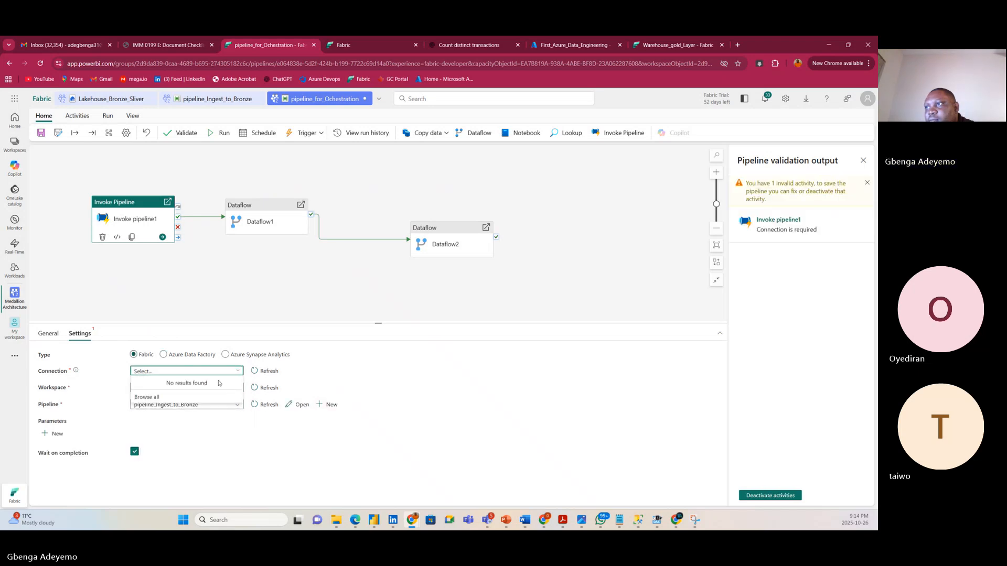
Browse all connection sources, try Fabric Data Pipelines' new-connection form, then return to the source picker.
{"action": "left_click", "coordinate": [195, 397]}
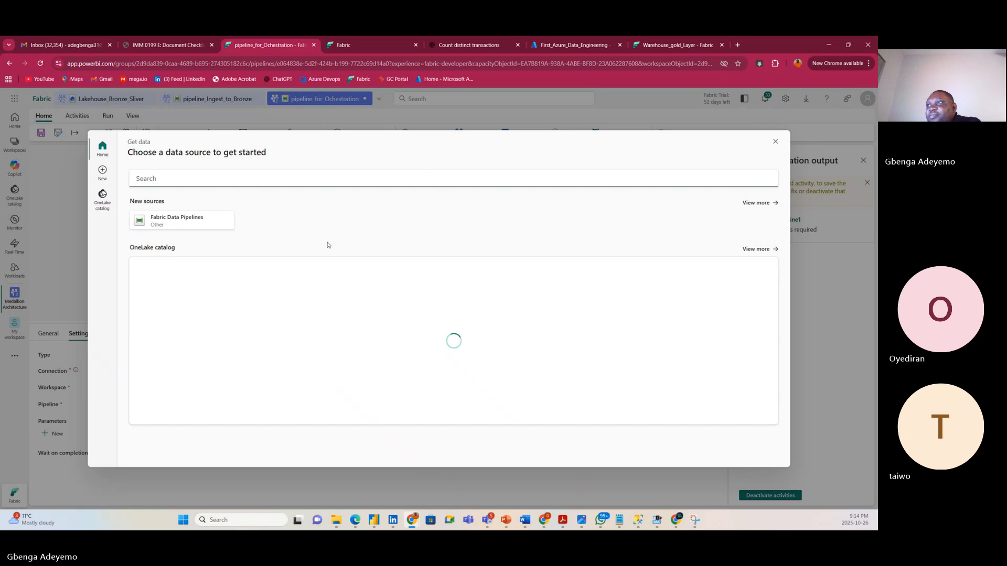
{"action": "left_click", "coordinate": [214, 221]}
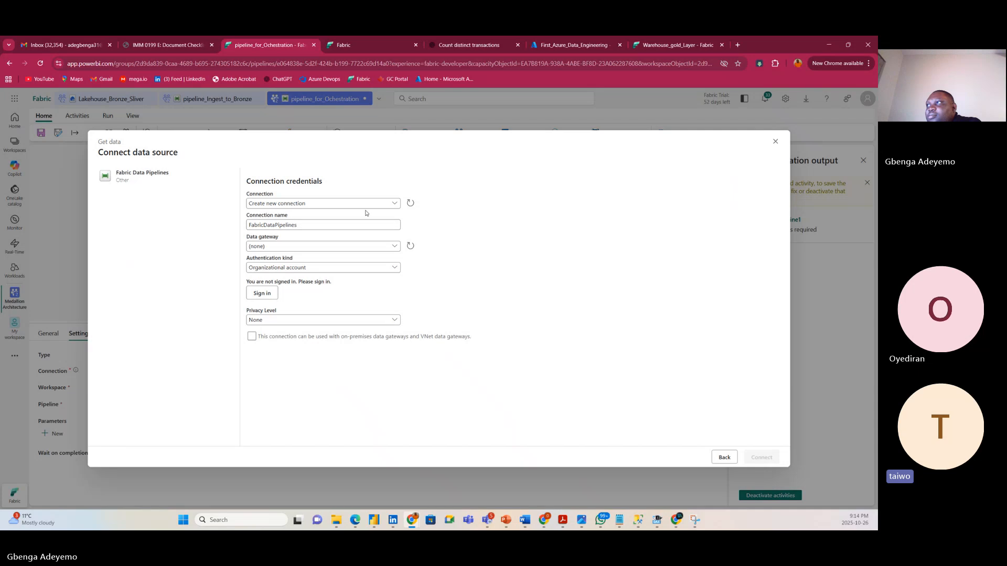
{"action": "left_click", "coordinate": [394, 204]}
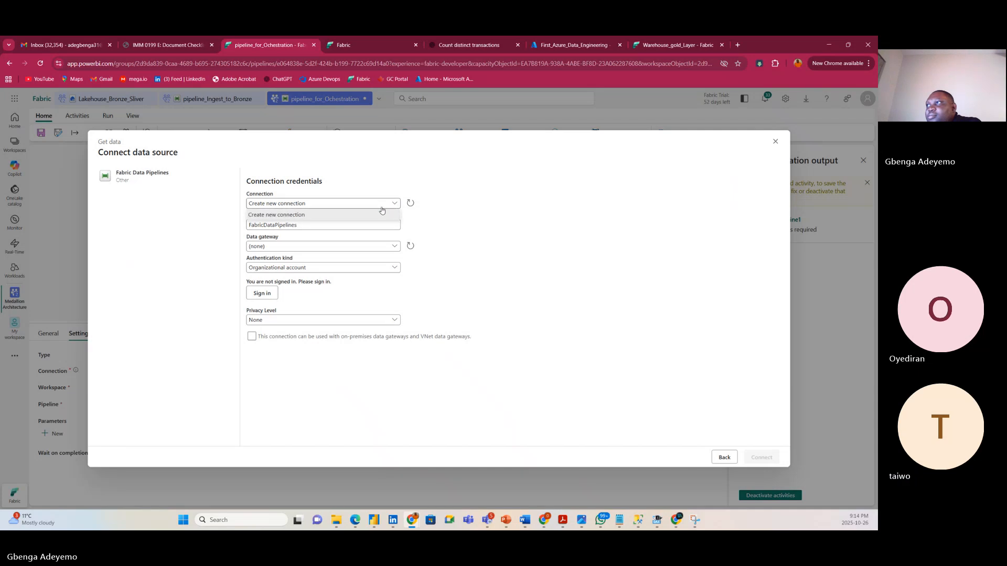
{"action": "left_click", "coordinate": [517, 249]}
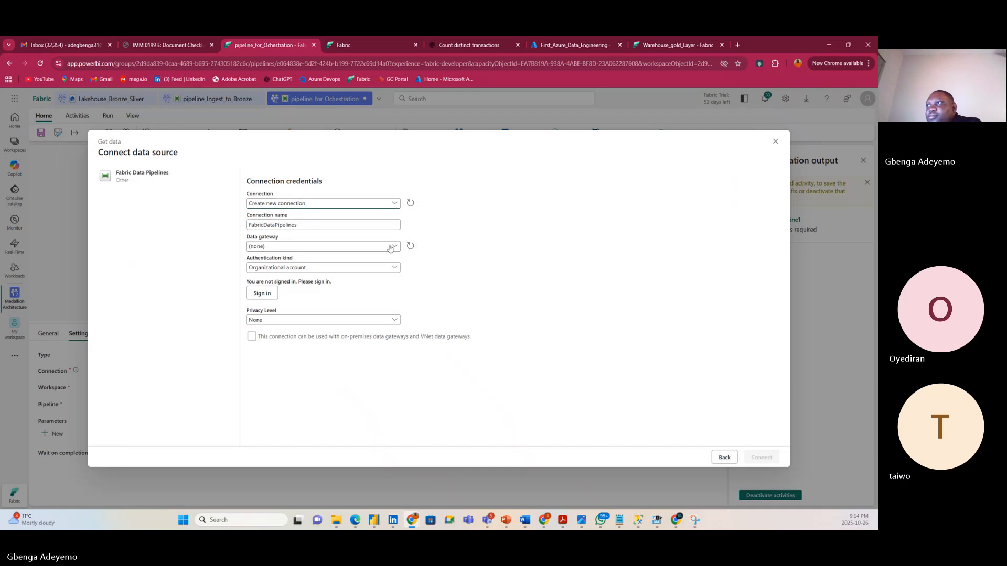
{"action": "left_click", "coordinate": [351, 208]}
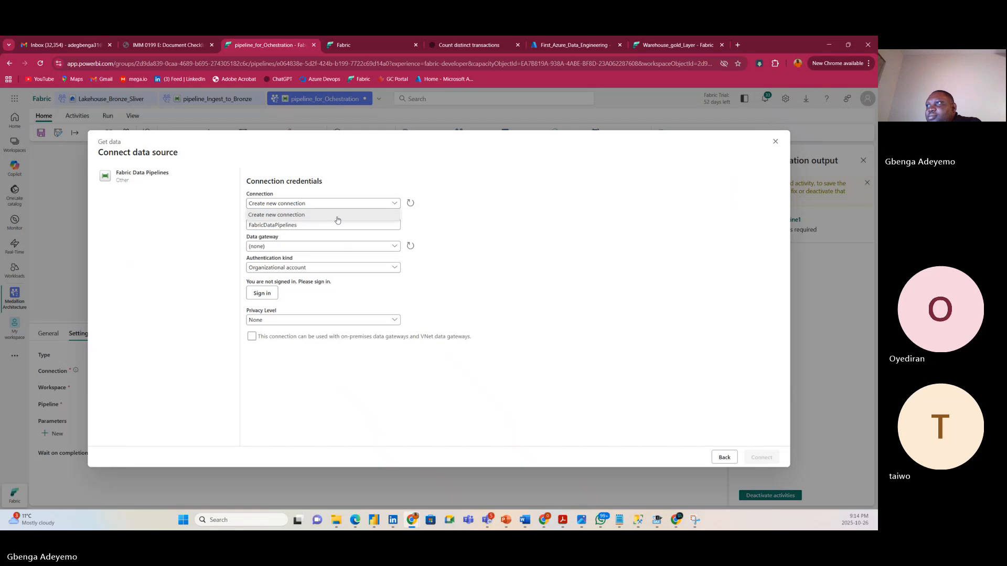
{"action": "left_click", "coordinate": [346, 233]}
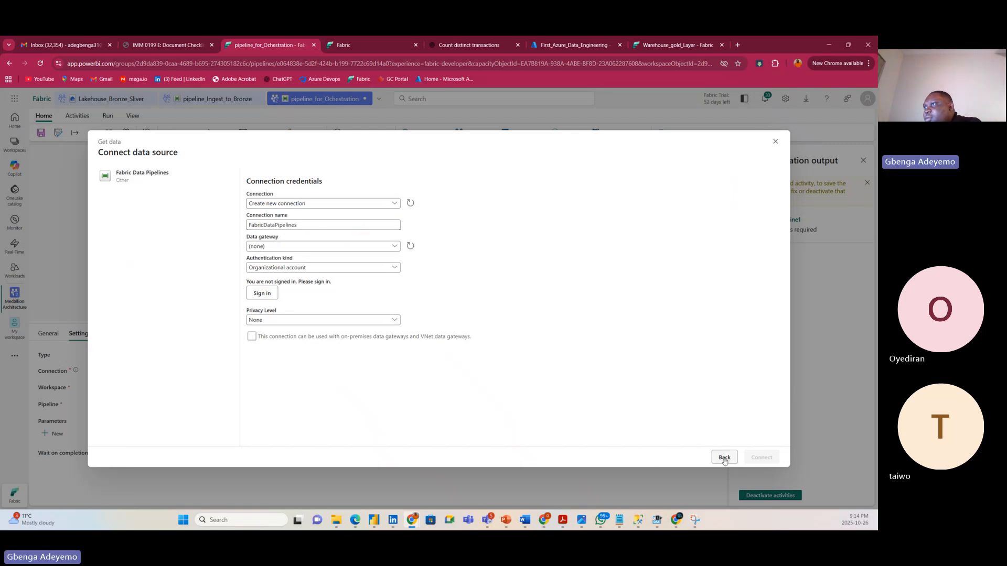
{"action": "left_click", "coordinate": [724, 457]}
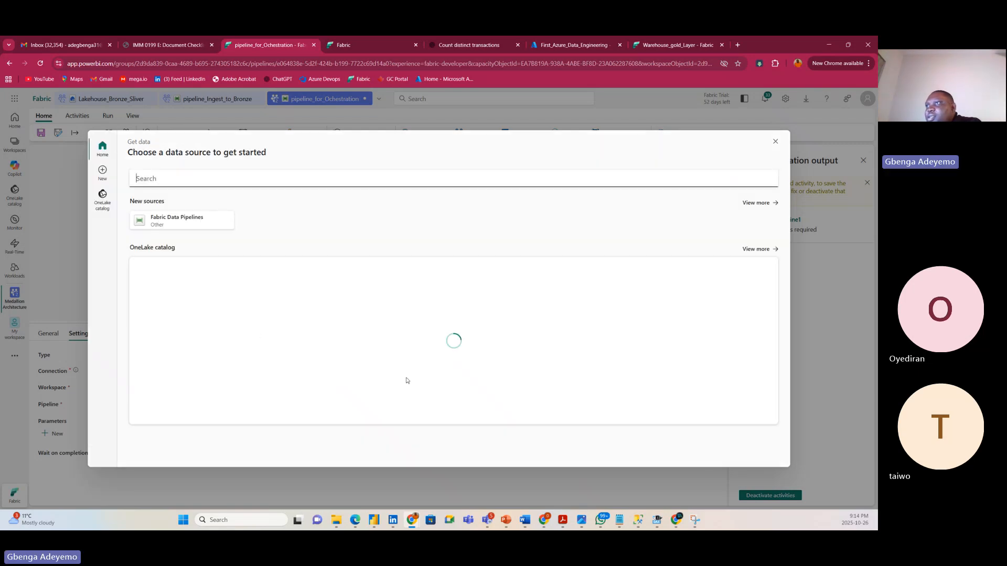
Find Fabric Data Pipelines among the expanded new sources and select it.
{"action": "left_click", "coordinate": [101, 202]}
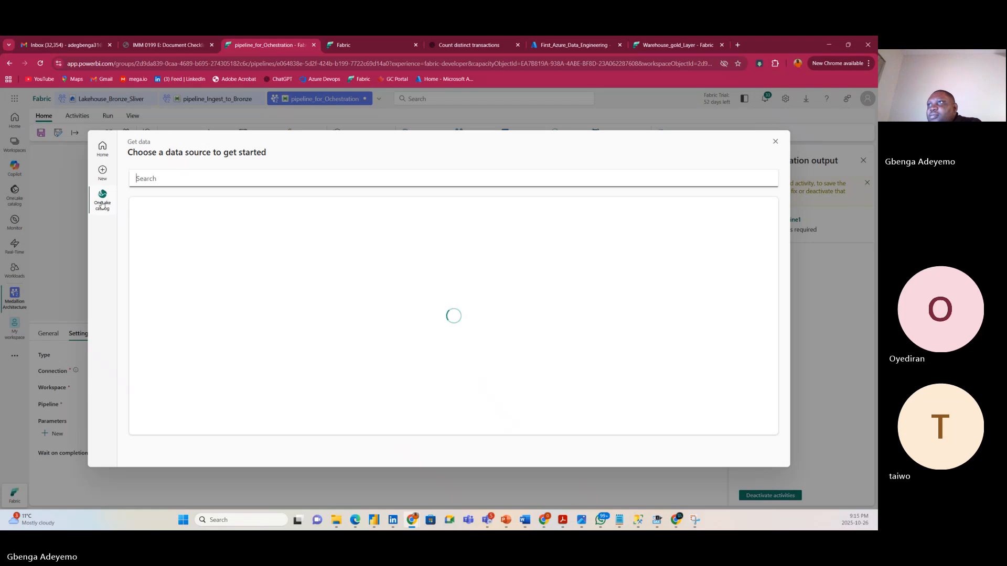
{"action": "left_click", "coordinate": [102, 149]}
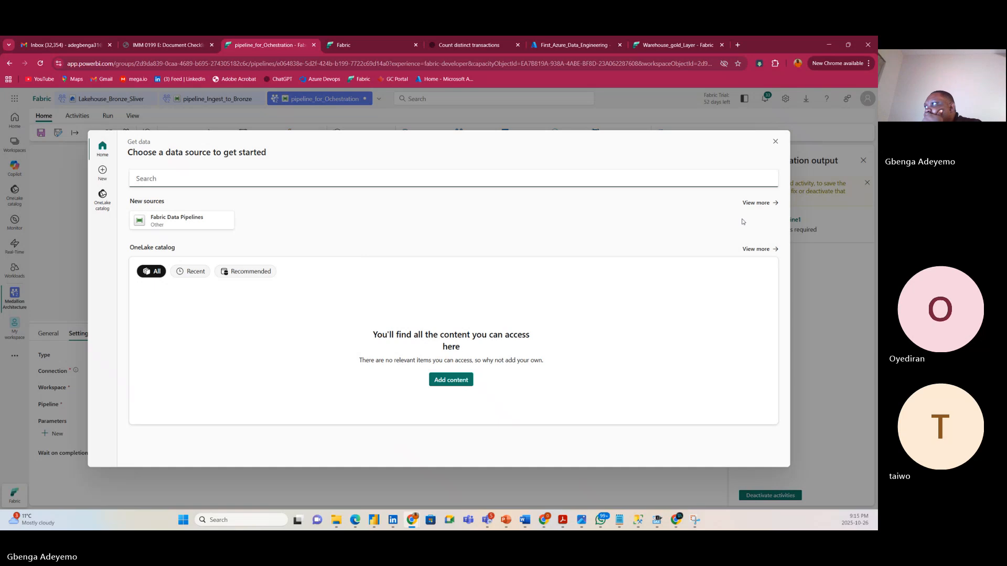
{"action": "left_click", "coordinate": [763, 206]}
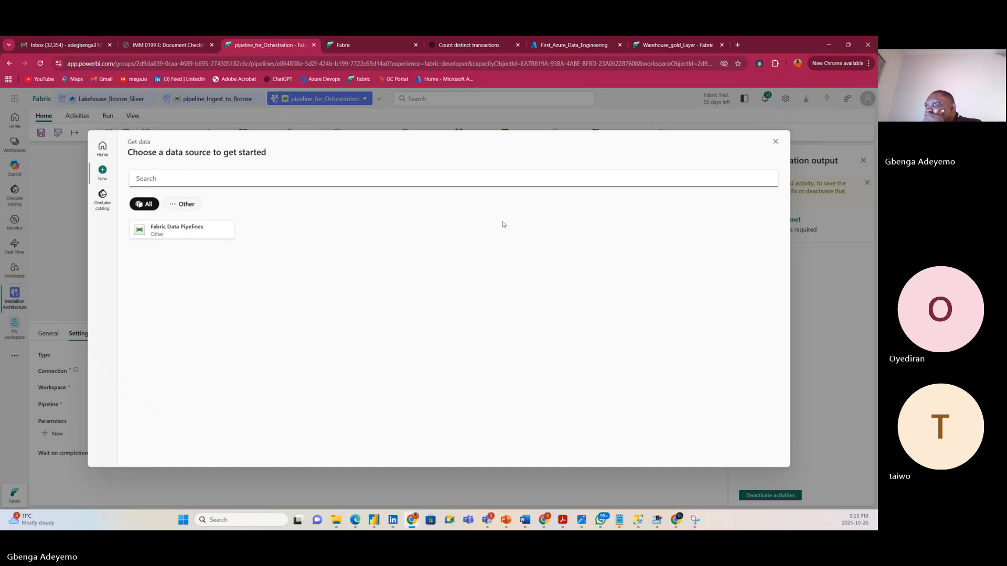
{"action": "left_click", "coordinate": [189, 207]}
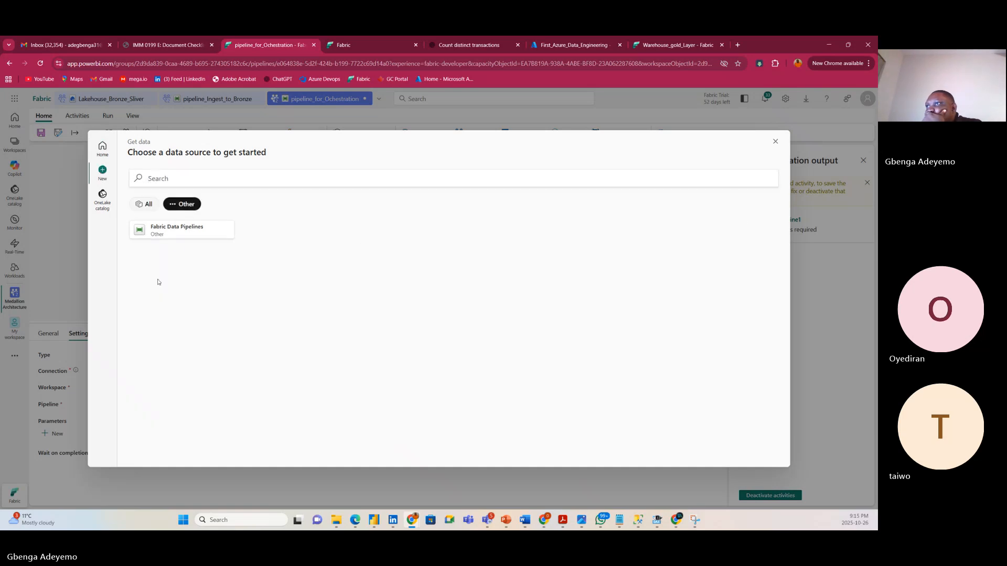
{"action": "left_click", "coordinate": [147, 208]}
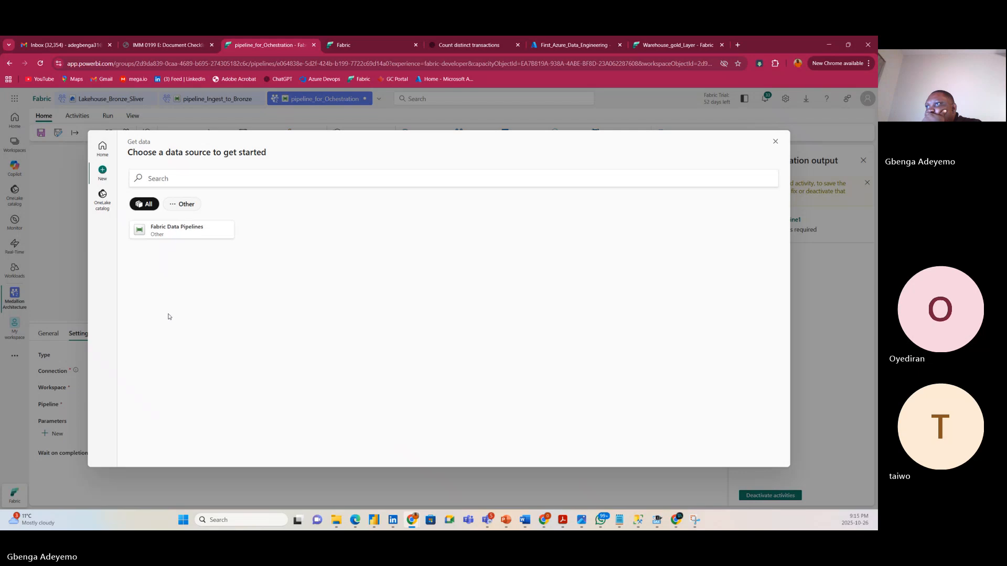
{"action": "left_click", "coordinate": [171, 232]}
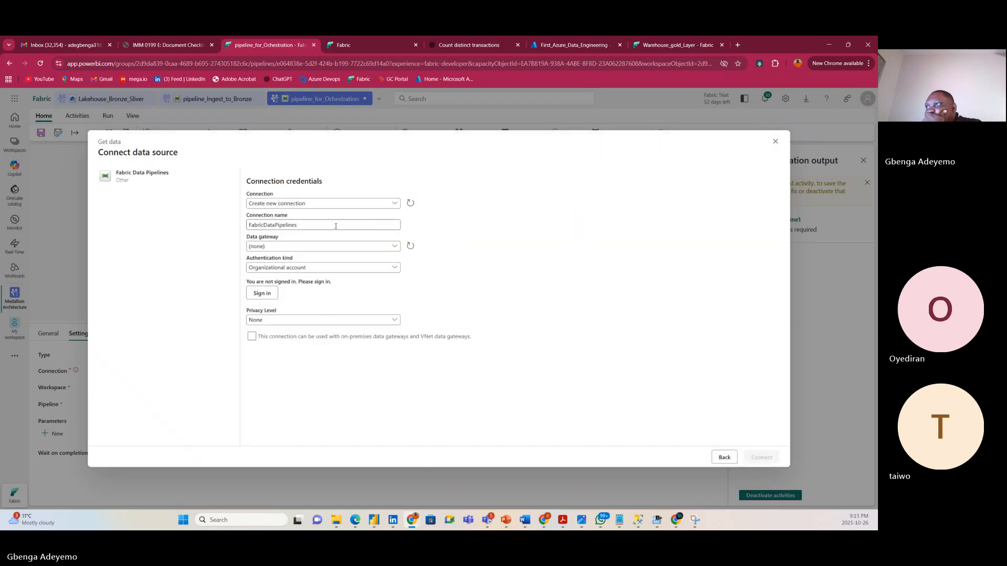
Sign in with an organizational account and create the FabricDataPipelines connection.
{"action": "left_click", "coordinate": [353, 272]}
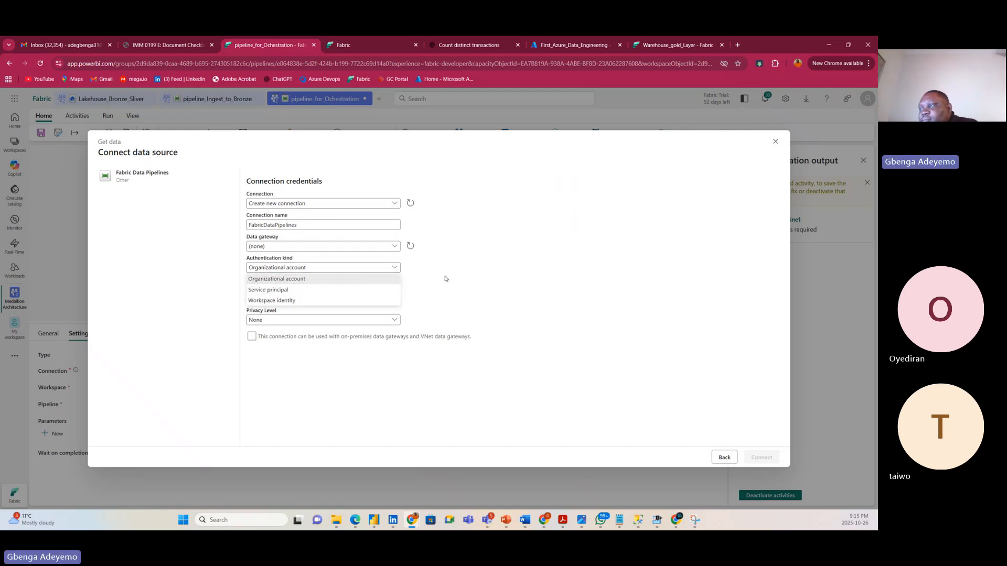
{"action": "left_click", "coordinate": [313, 280]}
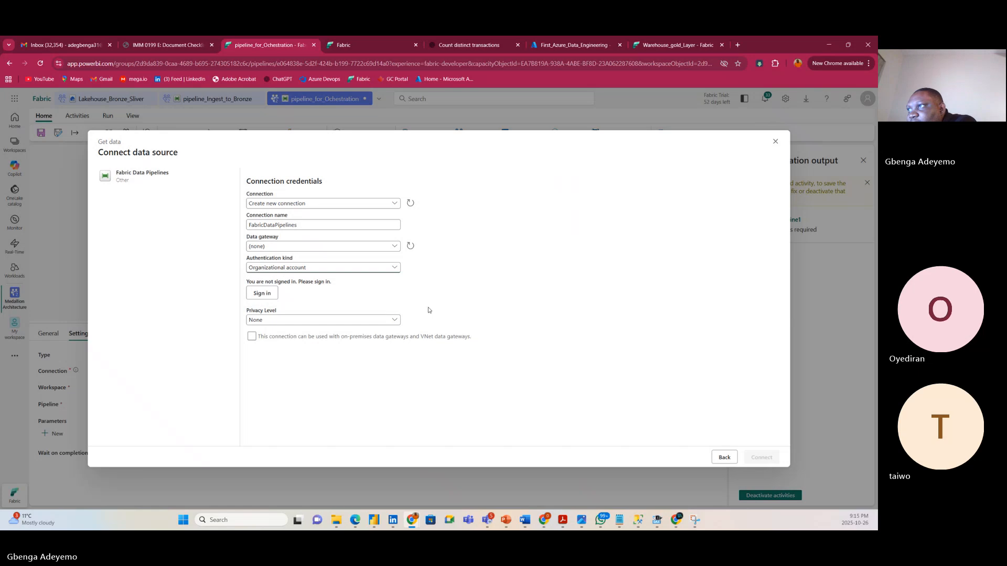
{"action": "left_click", "coordinate": [265, 294]}
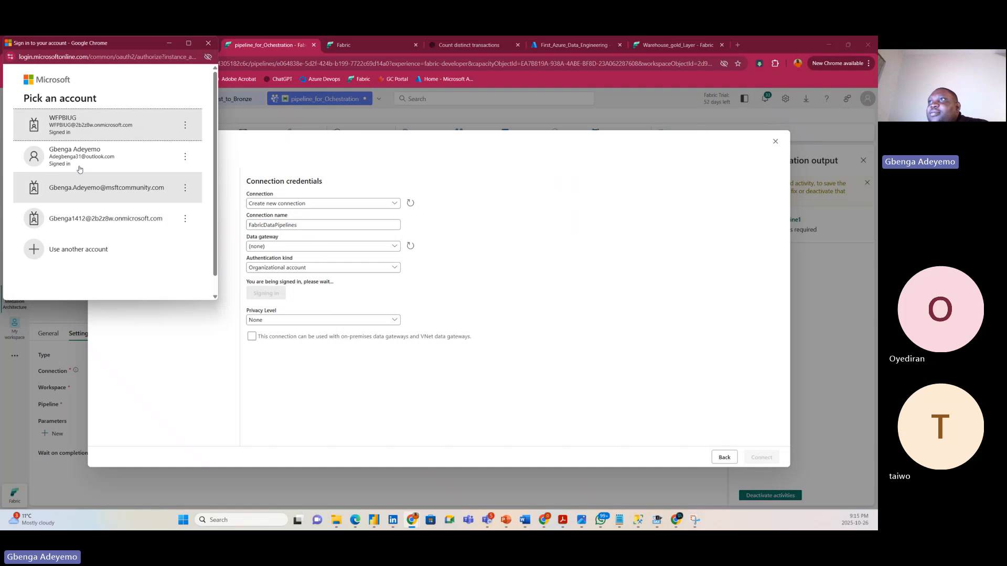
{"action": "left_click", "coordinate": [110, 125]}
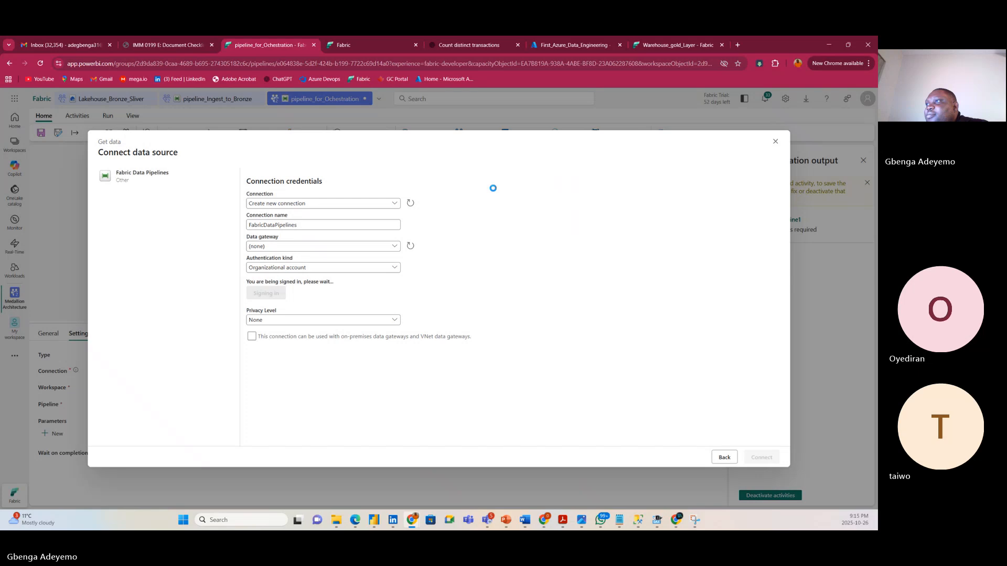
{"action": "left_click", "coordinate": [390, 204]}
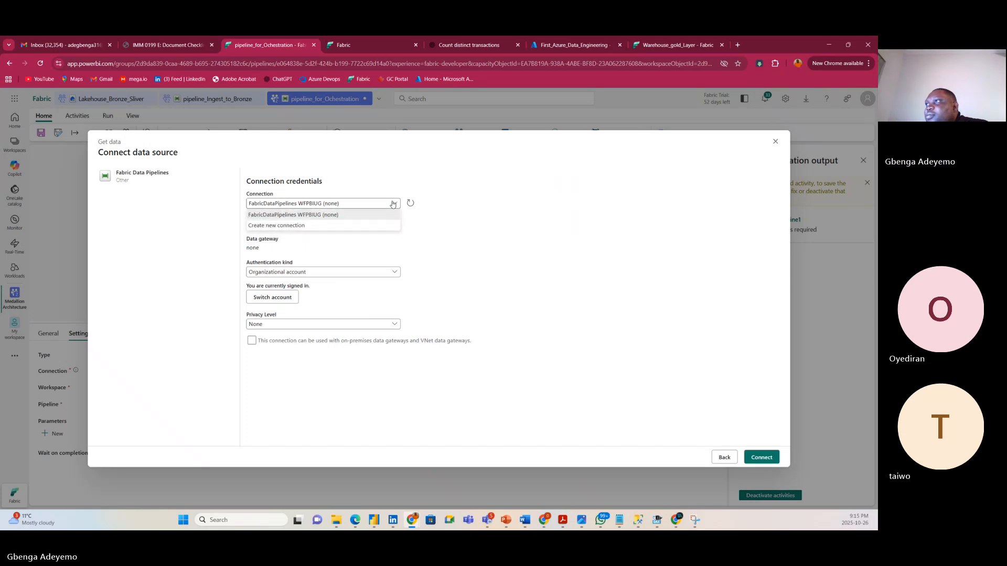
{"action": "left_click", "coordinate": [459, 239]}
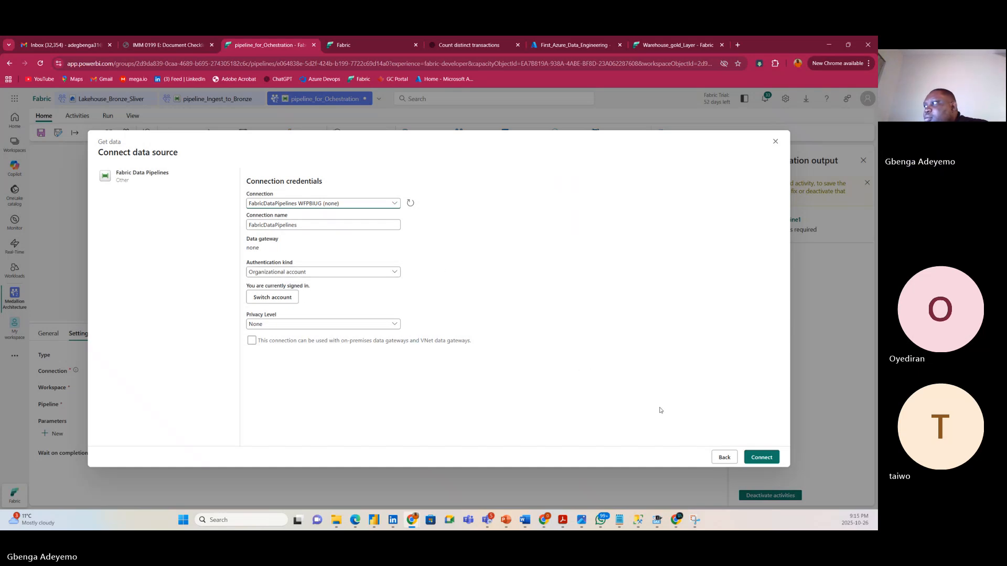
{"action": "left_click", "coordinate": [762, 457]}
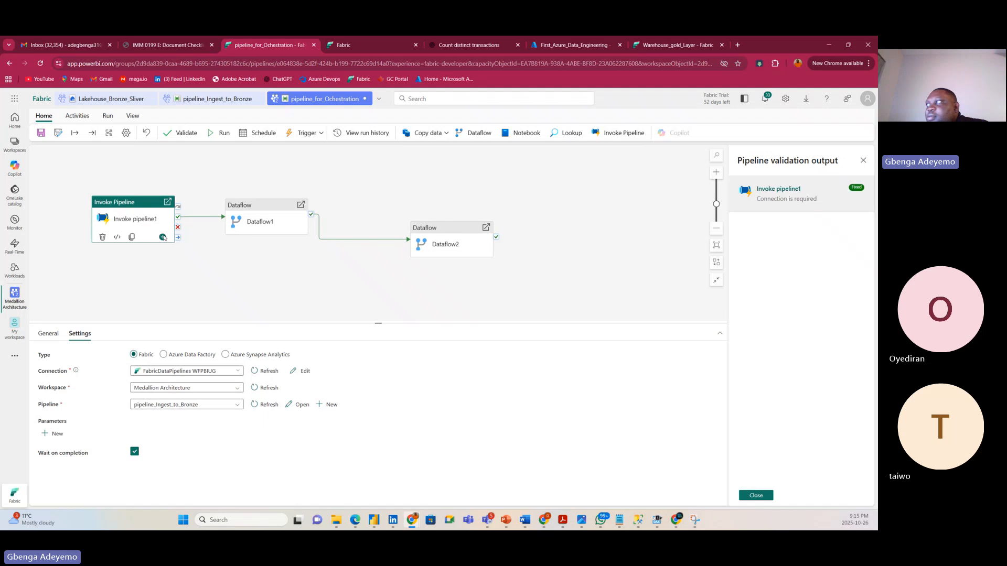
Clear the old results and revalidate the pipeline, which now passes with no errors.
{"action": "left_click", "coordinate": [756, 495]}
{"action": "left_click", "coordinate": [169, 135]}
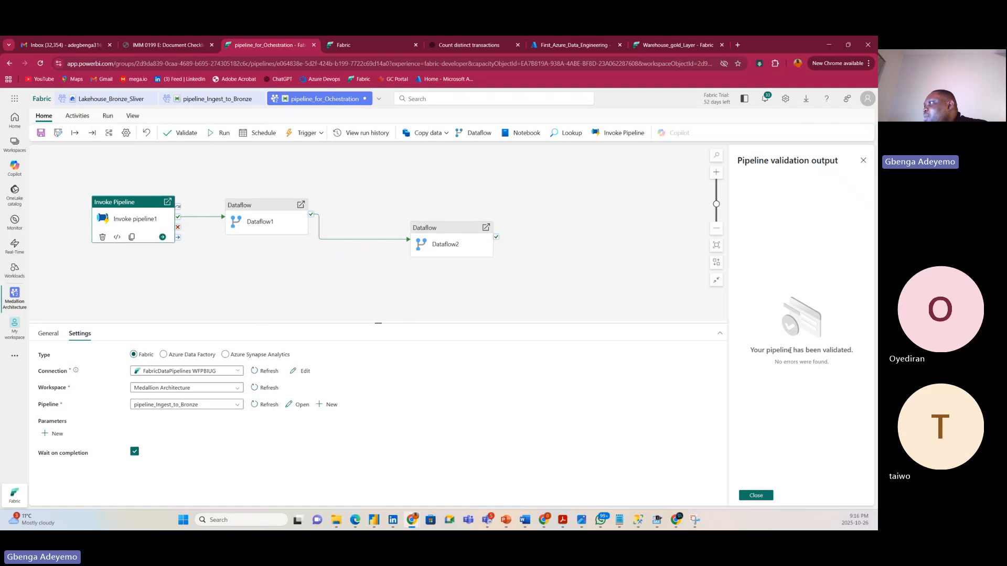
{"action": "left_click", "coordinate": [753, 495]}
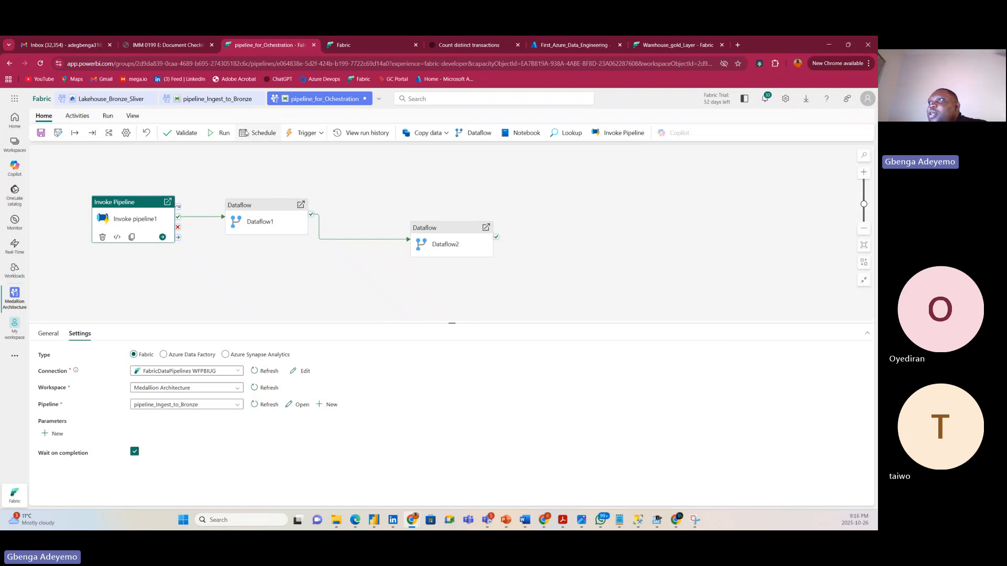
{"action": "left_click", "coordinate": [257, 133]}
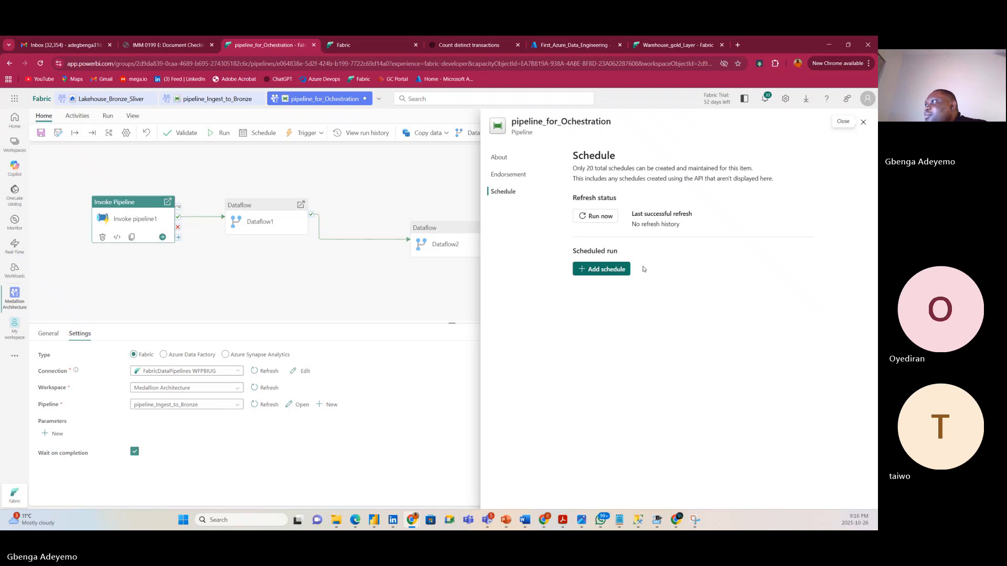
Add a new schedule, trying Hourly, Daily, Weekly and Monthly repeats before returning to By the minute.
{"action": "left_click", "coordinate": [594, 270]}
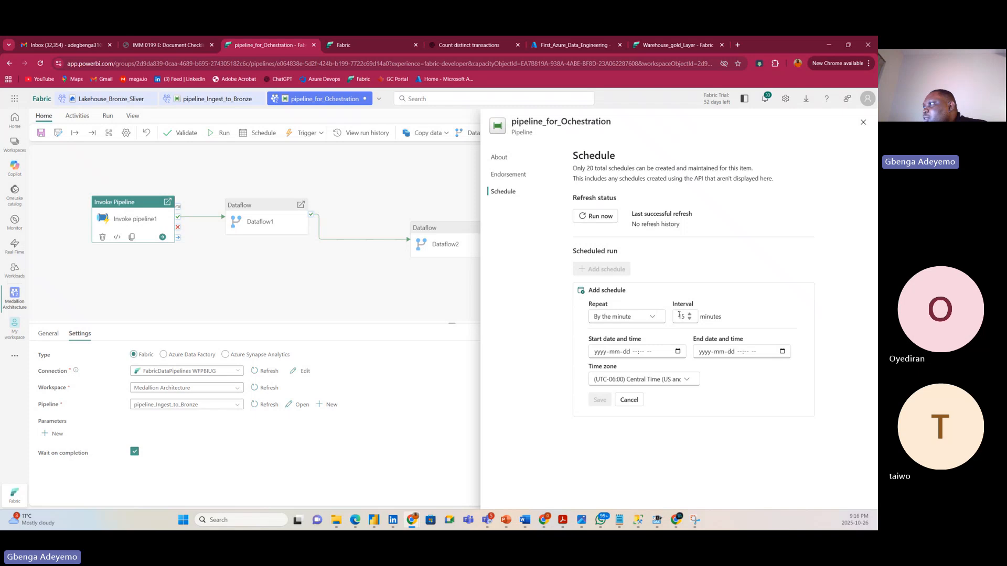
{"action": "left_click", "coordinate": [638, 318]}
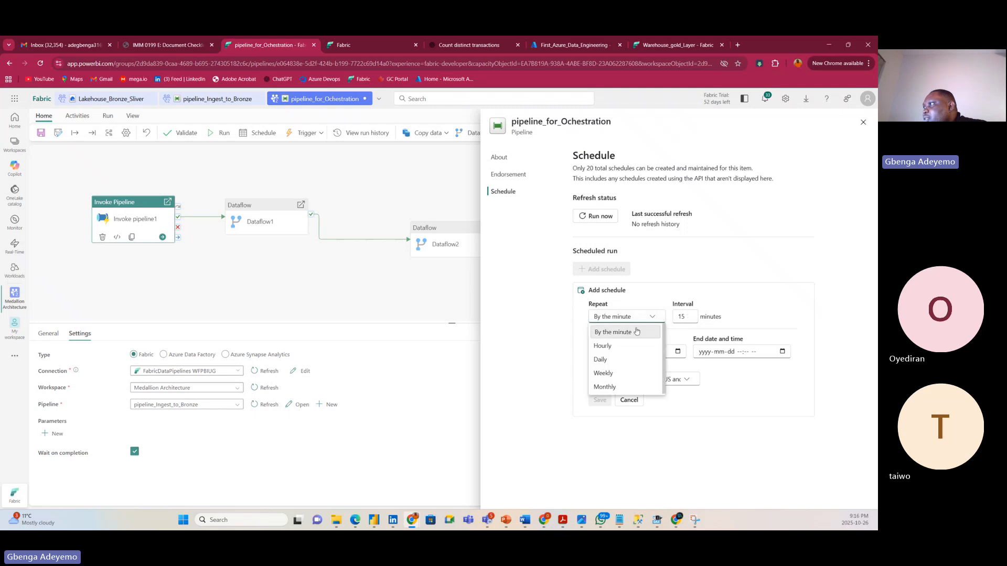
{"action": "left_click", "coordinate": [612, 345]}
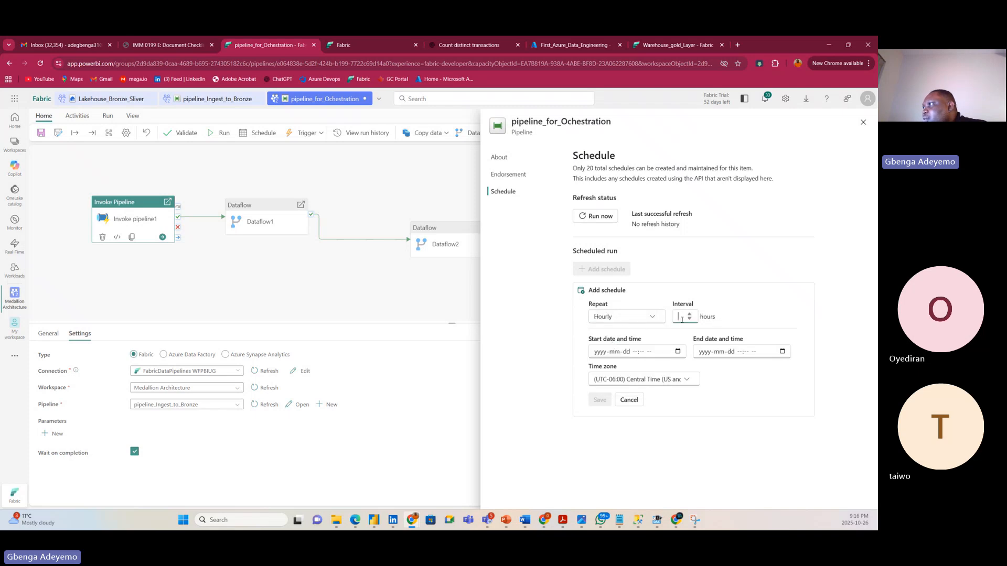
{"action": "left_click", "coordinate": [627, 317]}
{"action": "left_click", "coordinate": [608, 359]}
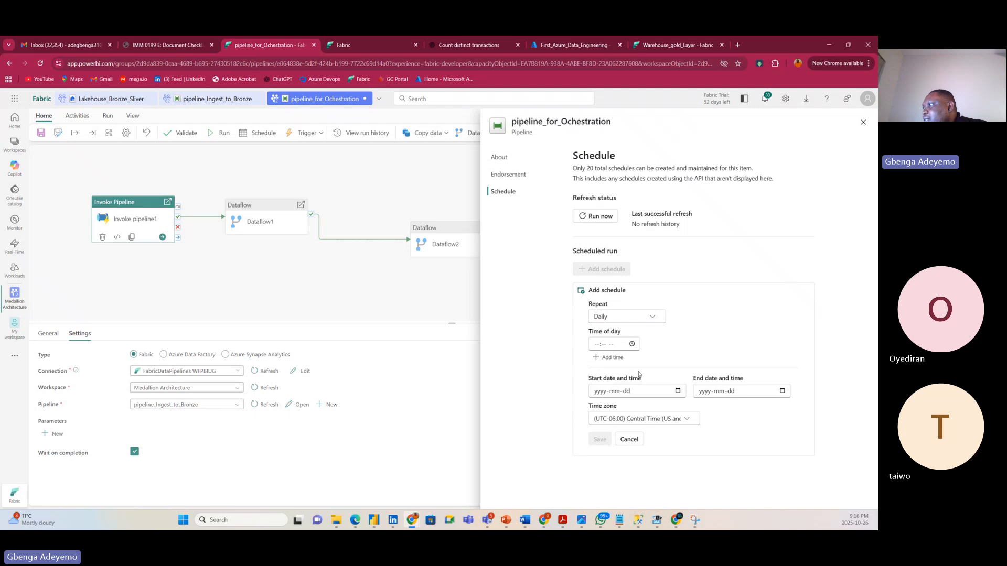
{"action": "left_click", "coordinate": [608, 317]}
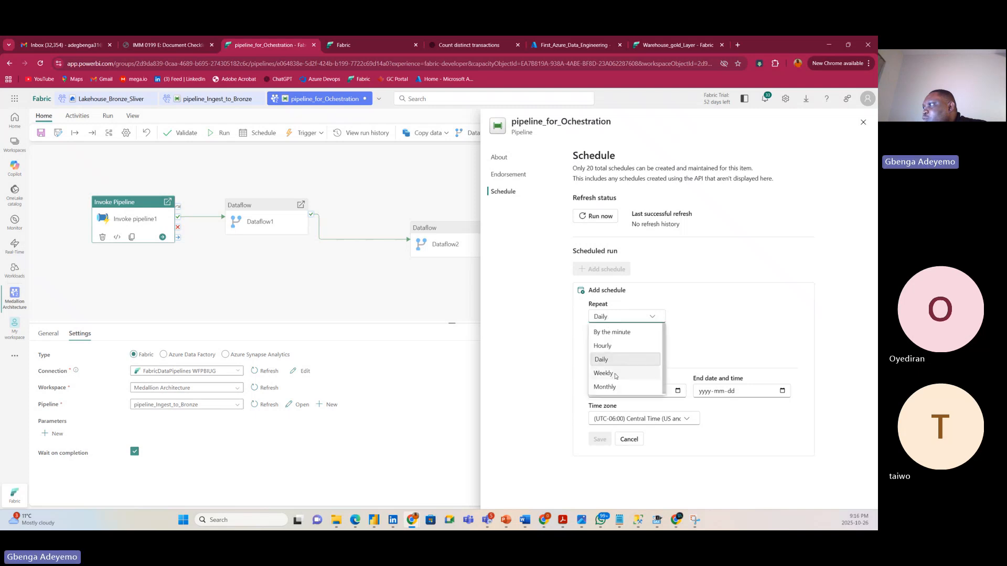
{"action": "left_click", "coordinate": [604, 373]}
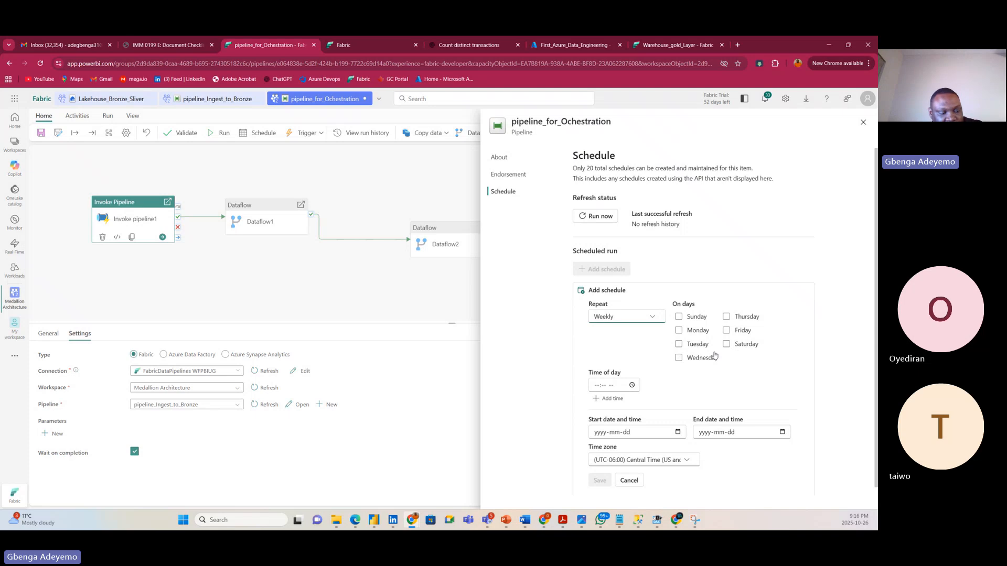
{"action": "left_click", "coordinate": [624, 317]}
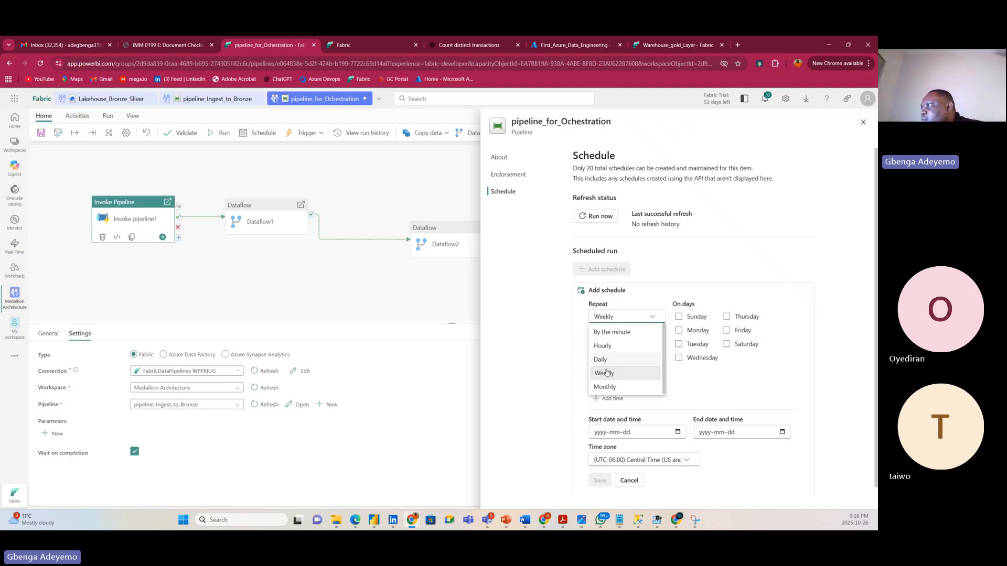
{"action": "left_click", "coordinate": [629, 381]}
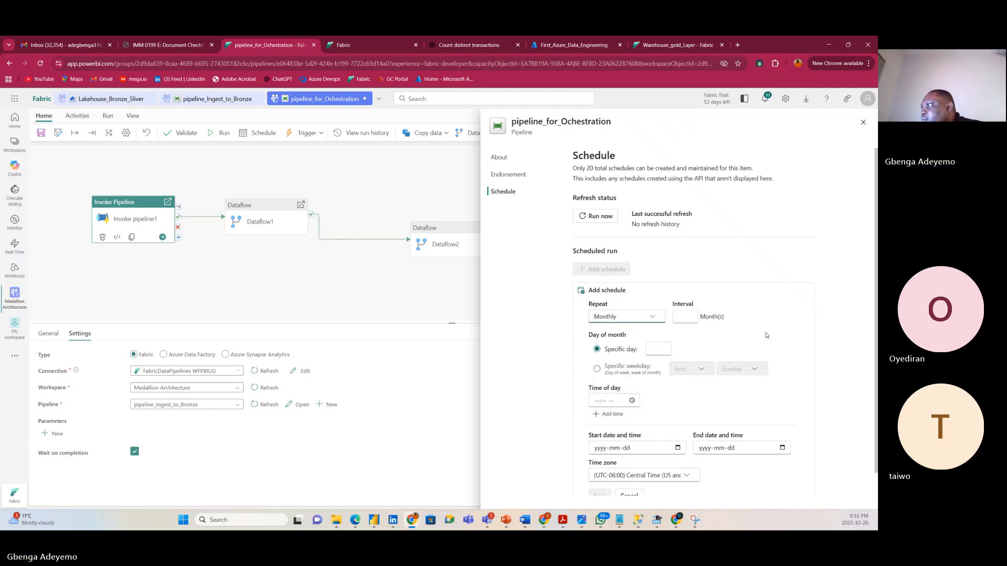
{"action": "left_click", "coordinate": [627, 317]}
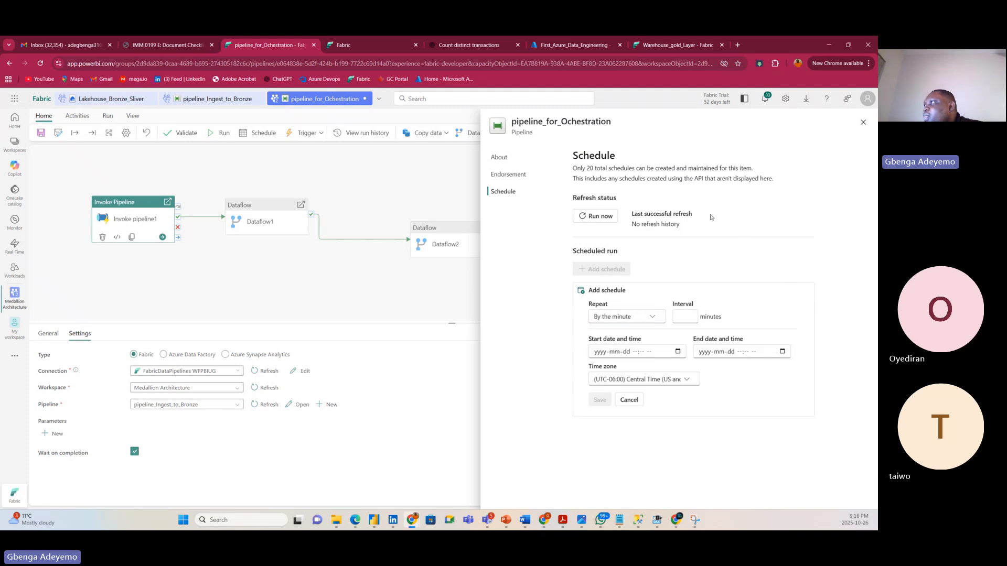
Dismiss the run notification, close the schedule pane, and view the pipeline's still-empty Output.
{"action": "left_click", "coordinate": [591, 217]}
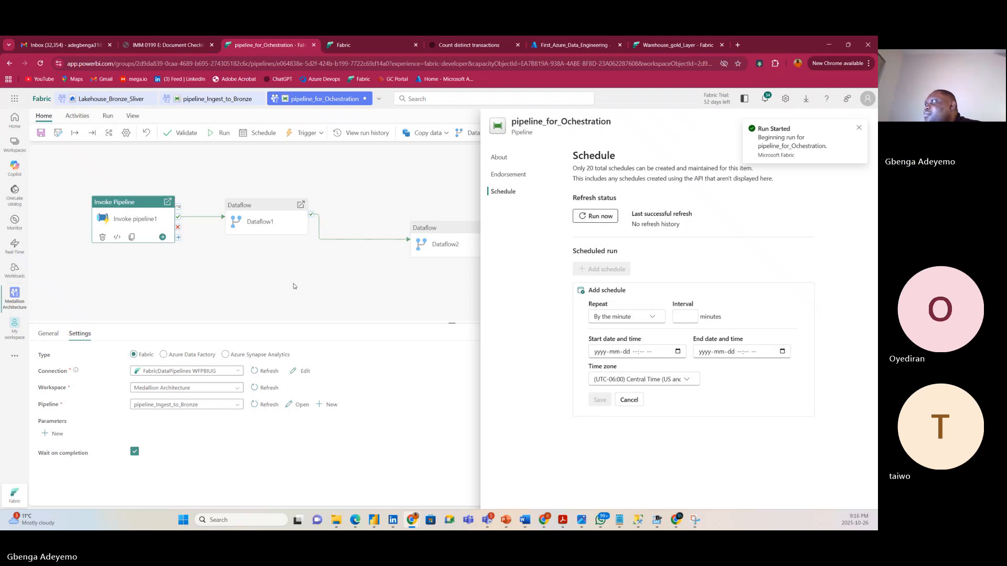
{"action": "left_click", "coordinate": [858, 129]}
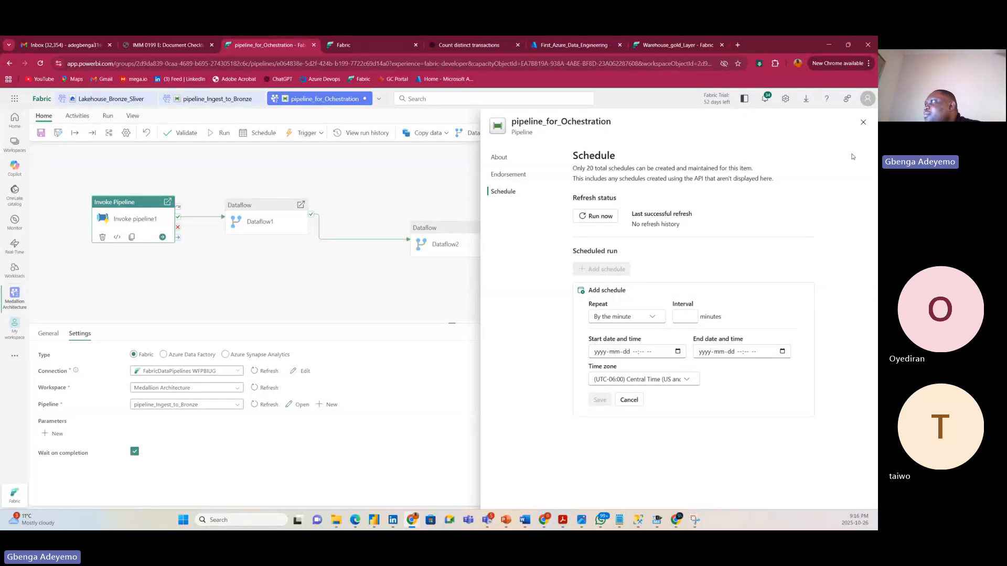
{"action": "left_click", "coordinate": [863, 122]}
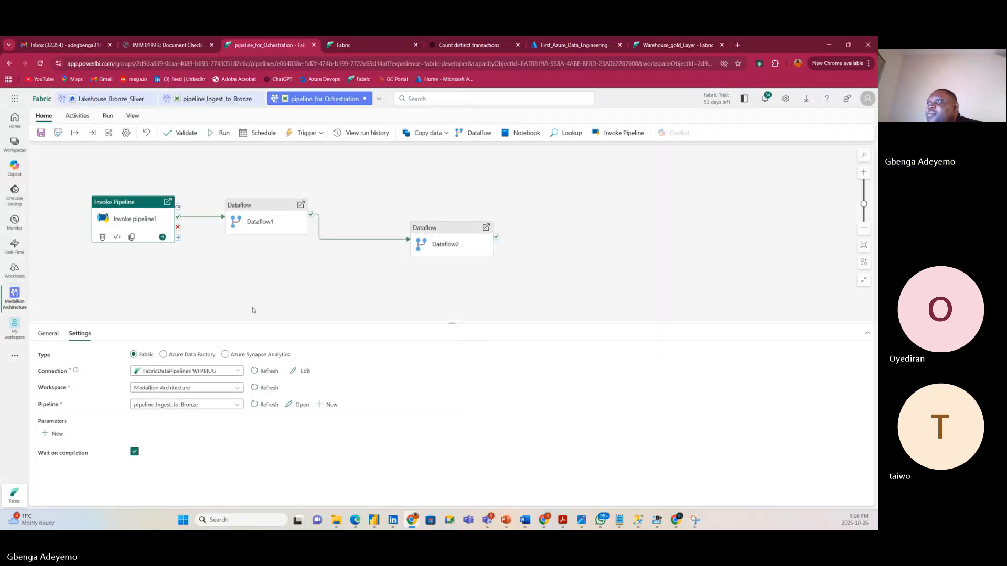
{"action": "left_click", "coordinate": [232, 295]}
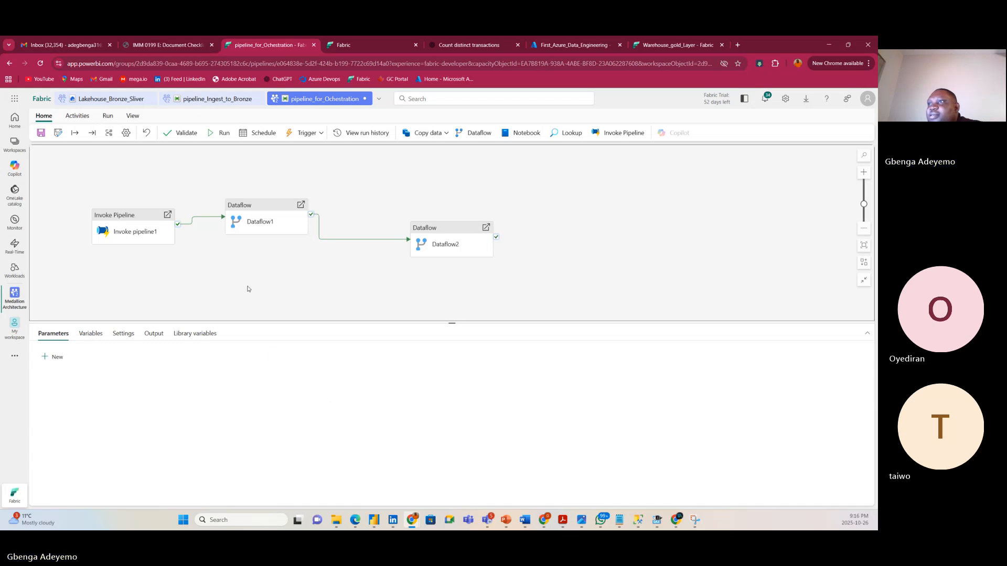
{"action": "left_click", "coordinate": [151, 334]}
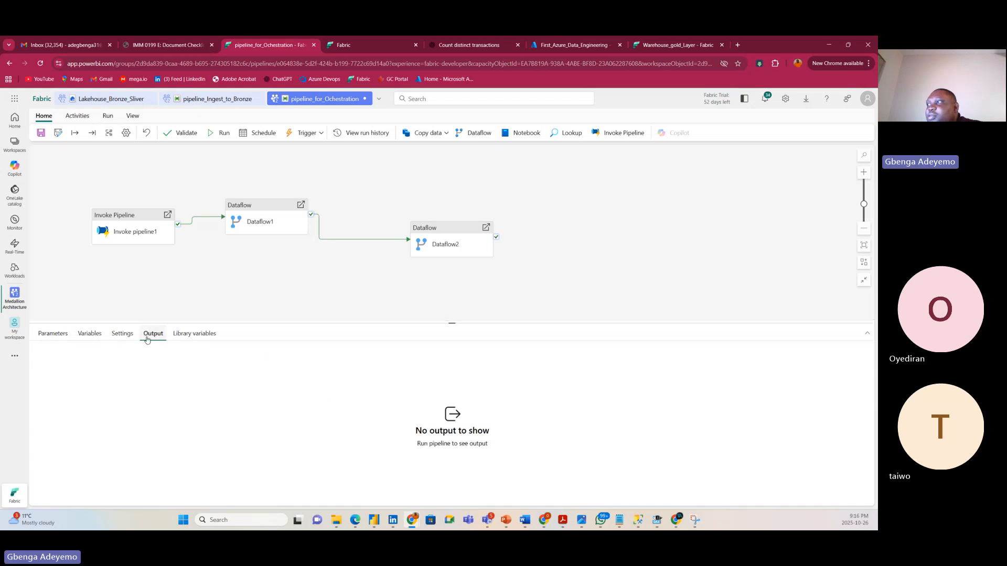
{"action": "left_click", "coordinate": [194, 283]}
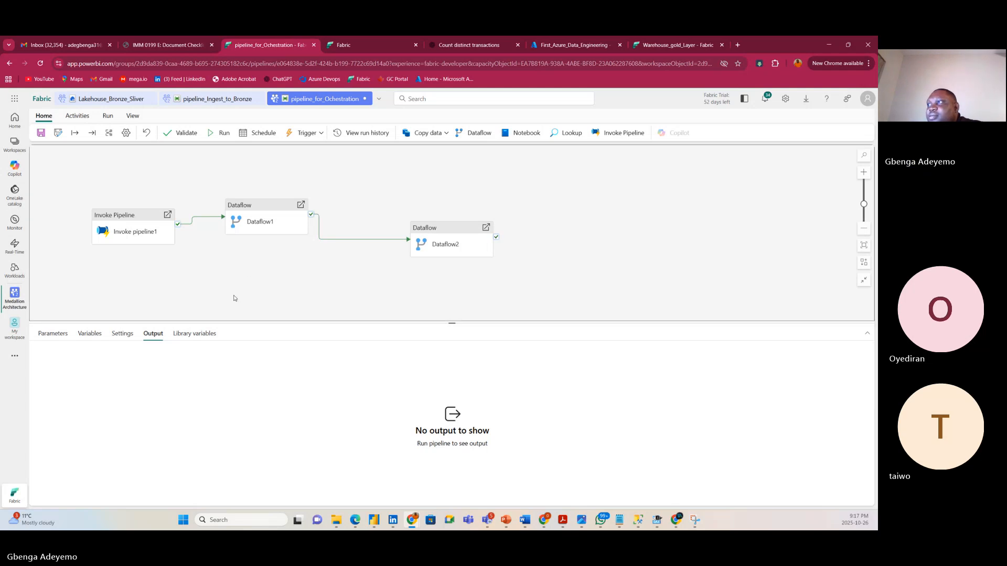
Save and run pipeline_for_Ochestration so Invoke pipeline1, Dataflow1 and Dataflow2 all succeed.
{"action": "left_click", "coordinate": [222, 134]}
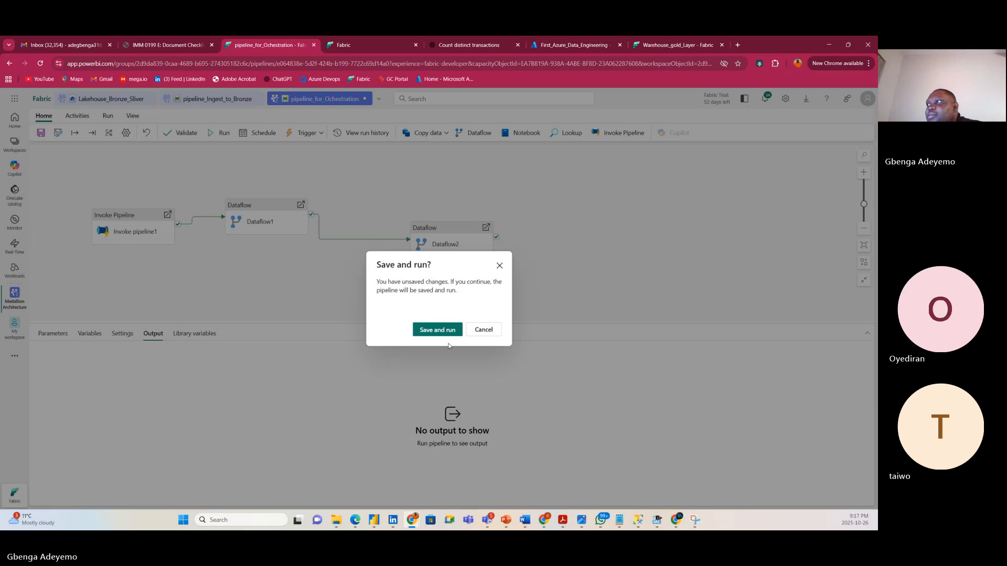
{"action": "left_click", "coordinate": [435, 332]}
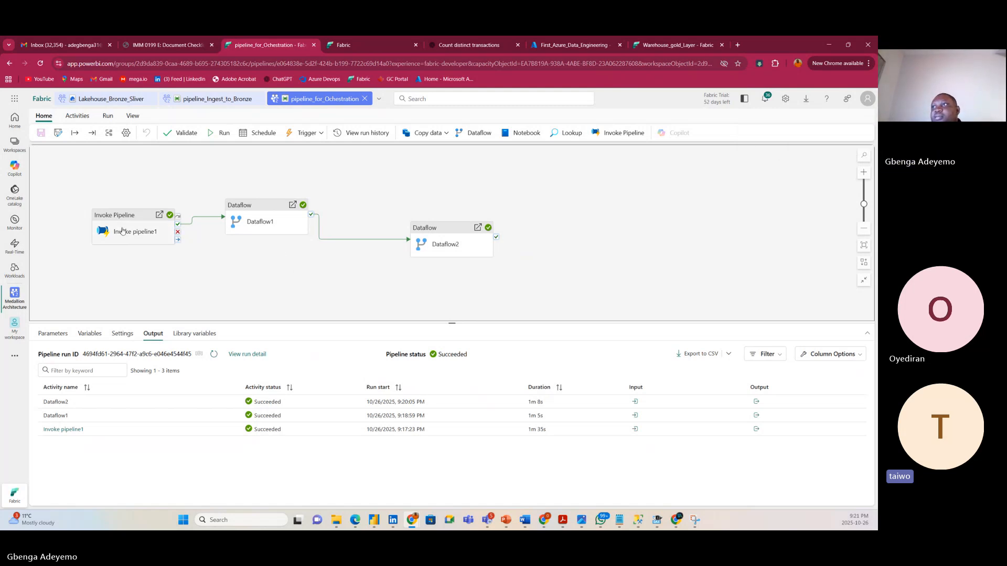
Review the Dataflow1 and Invoke pipeline1 settings, return to the succeeded run, then show the Activities ribbon.
{"action": "left_click_drag", "start_coordinate": [417, 179], "coordinate": [416, 178]}
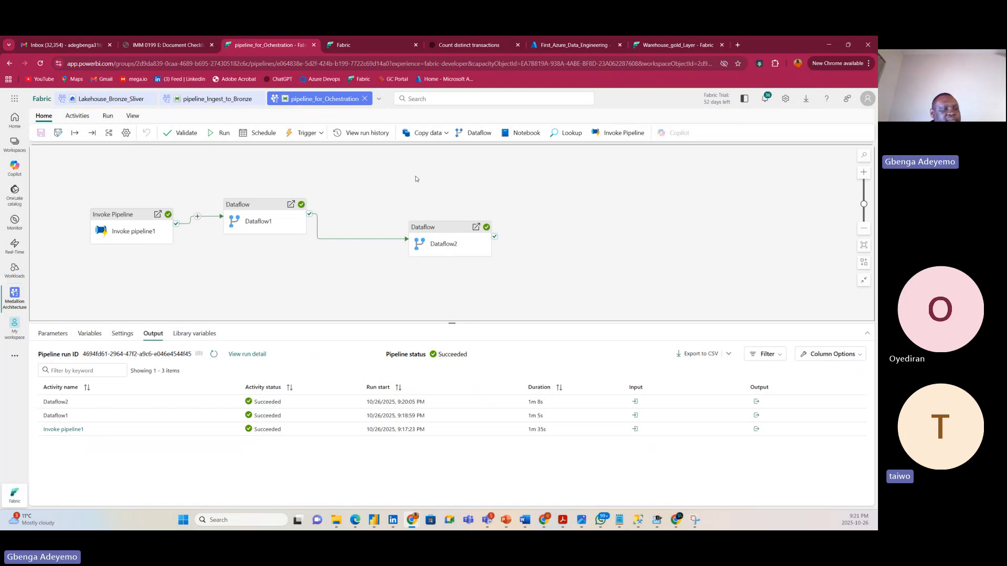
{"action": "left_click", "coordinate": [252, 208]}
{"action": "left_click", "coordinate": [125, 219]}
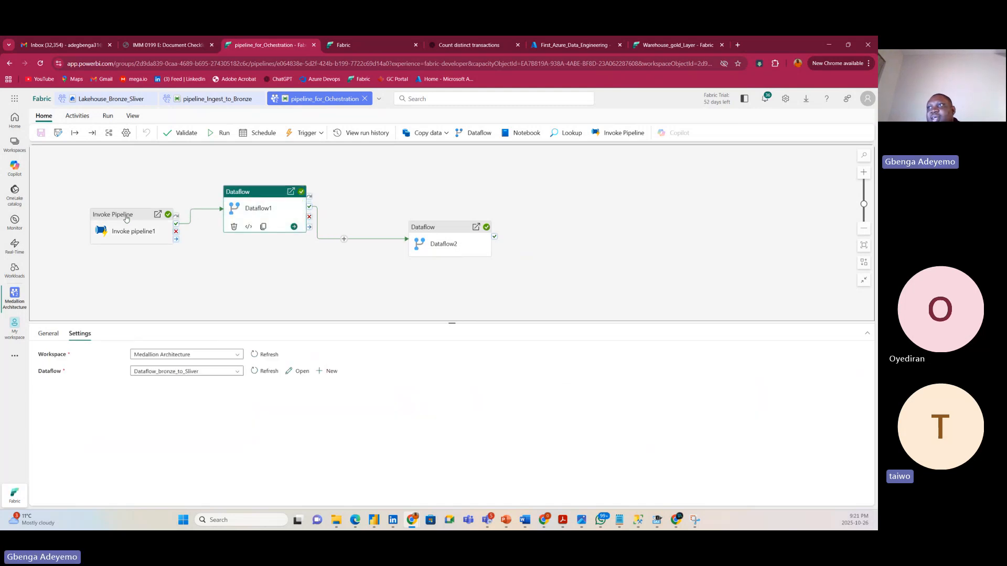
{"action": "left_click", "coordinate": [241, 278]}
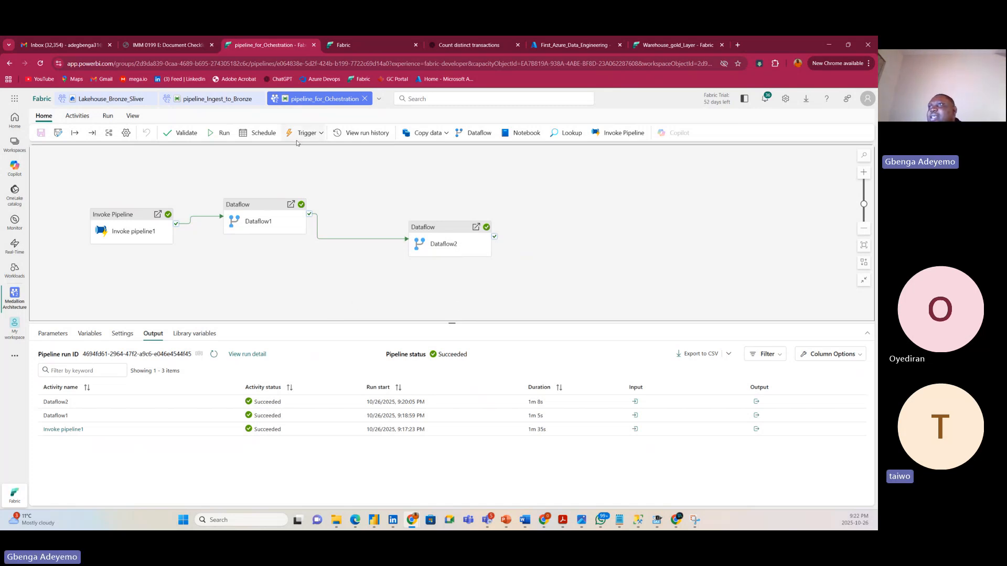
{"action": "left_click", "coordinate": [79, 115]}
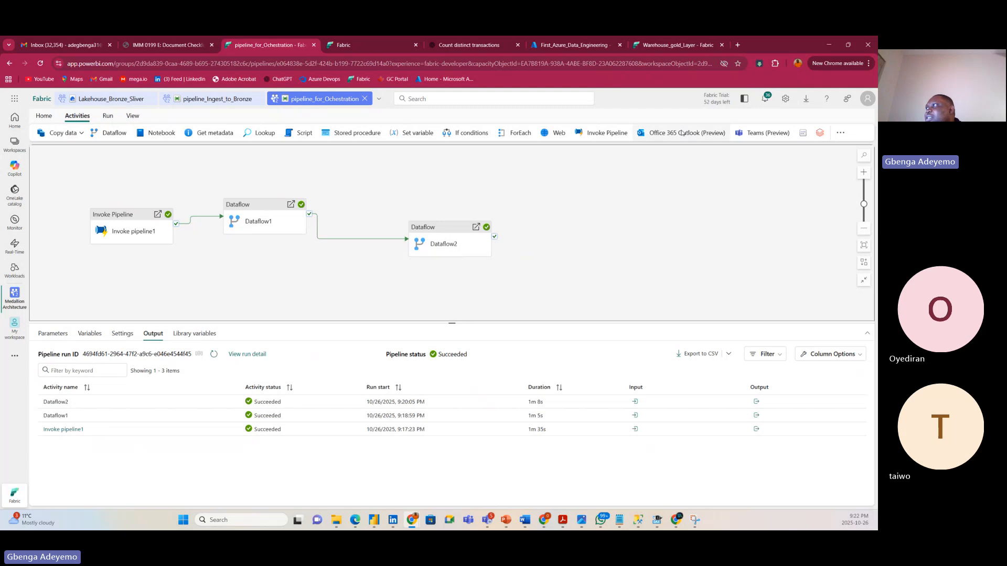
Expand the Activities overflow list down to the Orchestrate, Notifications and Transform groups.
{"action": "left_click", "coordinate": [839, 134]}
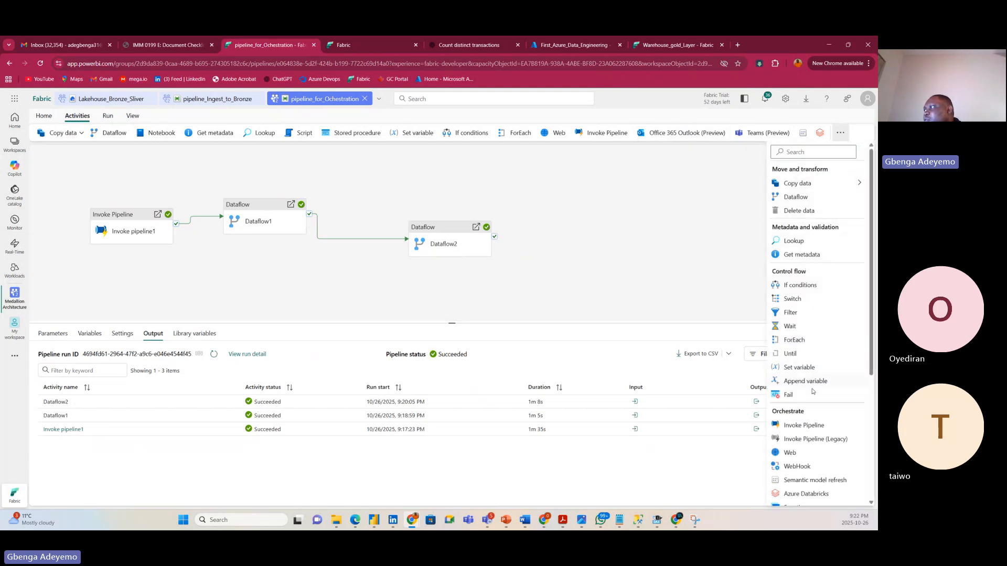
{"action": "scroll", "coordinate": [815, 404], "scroll_direction": "down", "scroll_amount": 3}
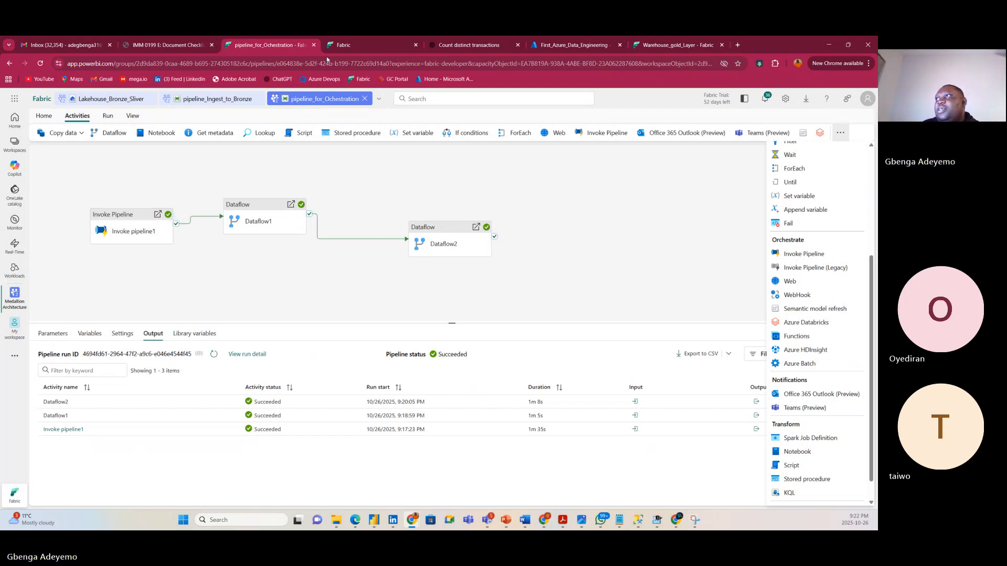
From Warehouse_gold_Layer, create semantic model 'Sales_model' with Dim_Customer, Dim_Product, Dim_SalesTeam, Dim_Store and Fact_Sales.
{"action": "left_click", "coordinate": [677, 44]}
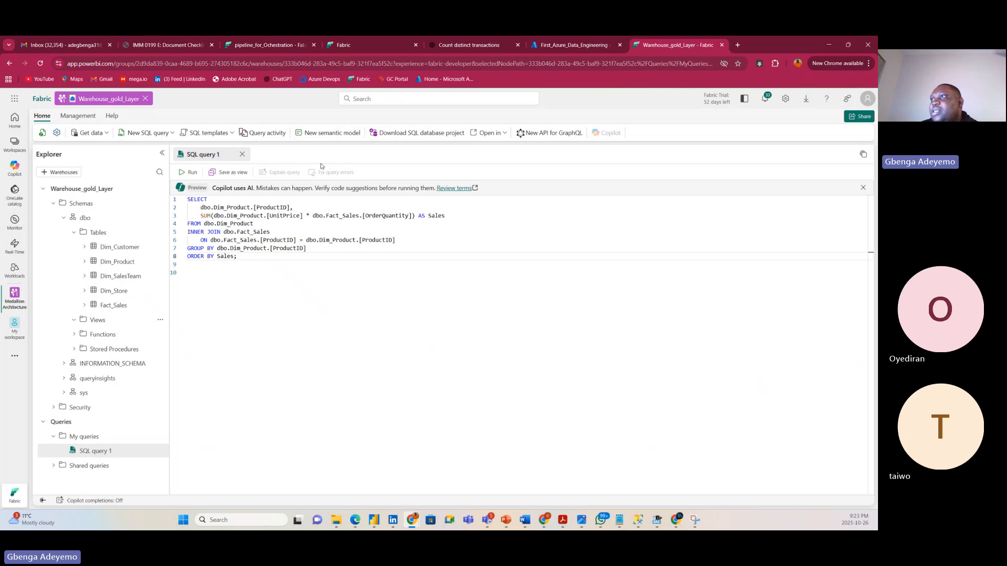
{"action": "left_click", "coordinate": [328, 133]}
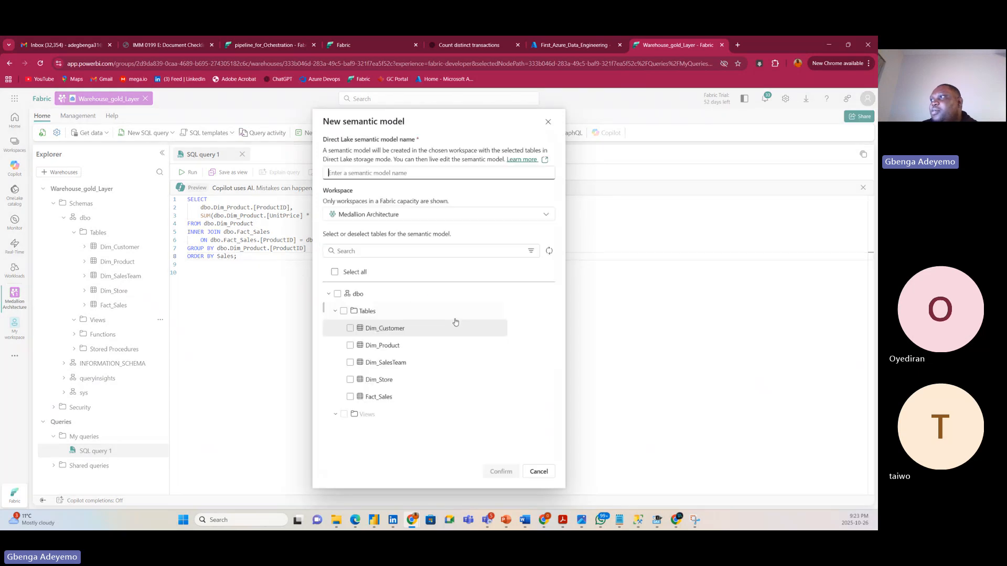
{"action": "left_click", "coordinate": [350, 327]}
{"action": "left_click", "coordinate": [350, 345]}
{"action": "left_click", "coordinate": [349, 362]}
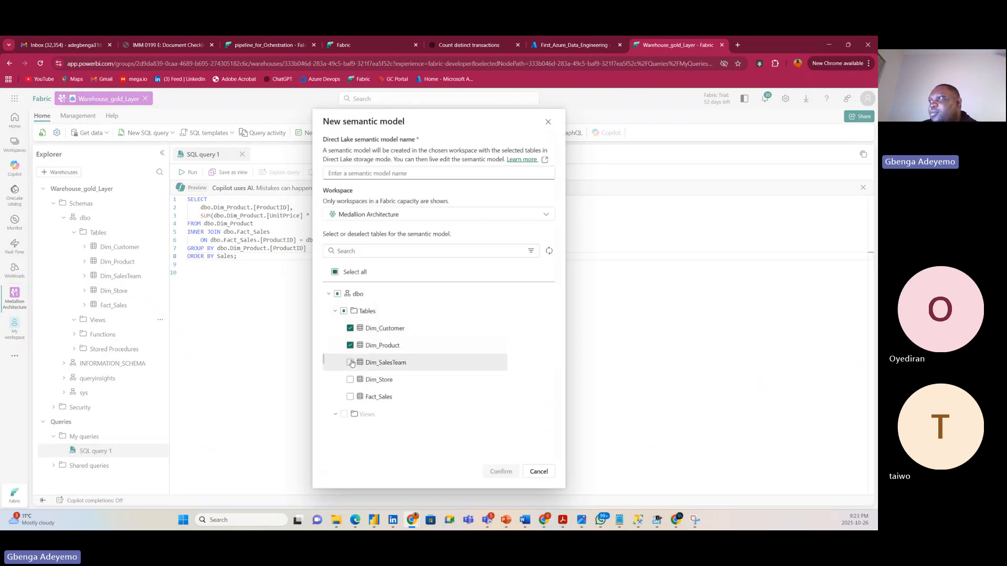
{"action": "left_click", "coordinate": [349, 379]}
{"action": "left_click", "coordinate": [350, 397]}
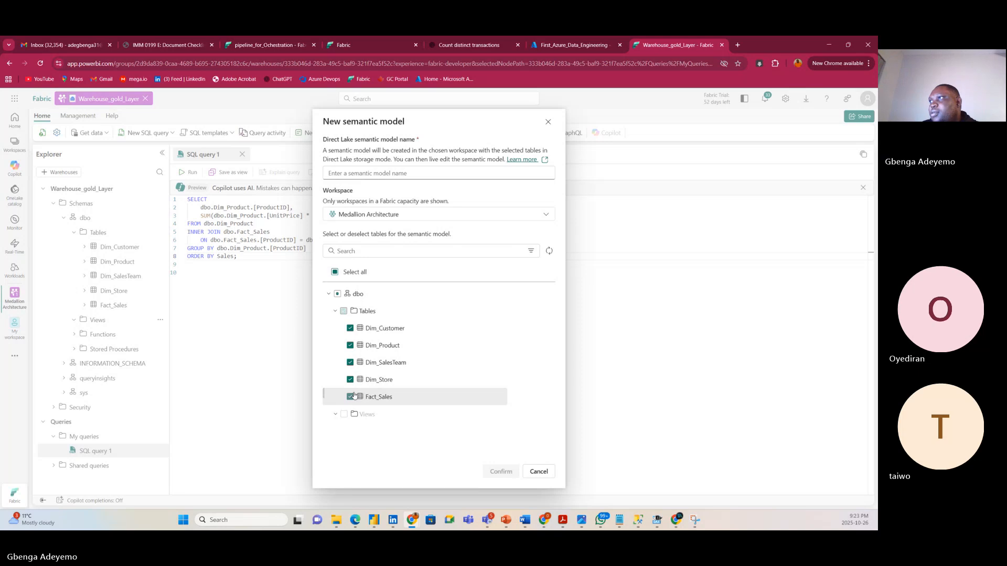
{"action": "left_click", "coordinate": [376, 172]}
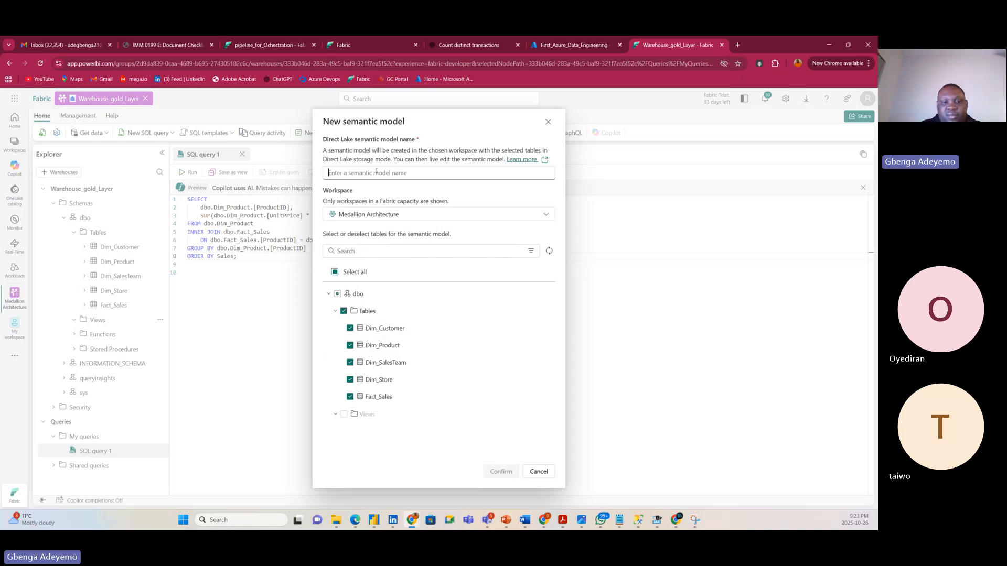
{"action": "type", "text": "Sales_"}
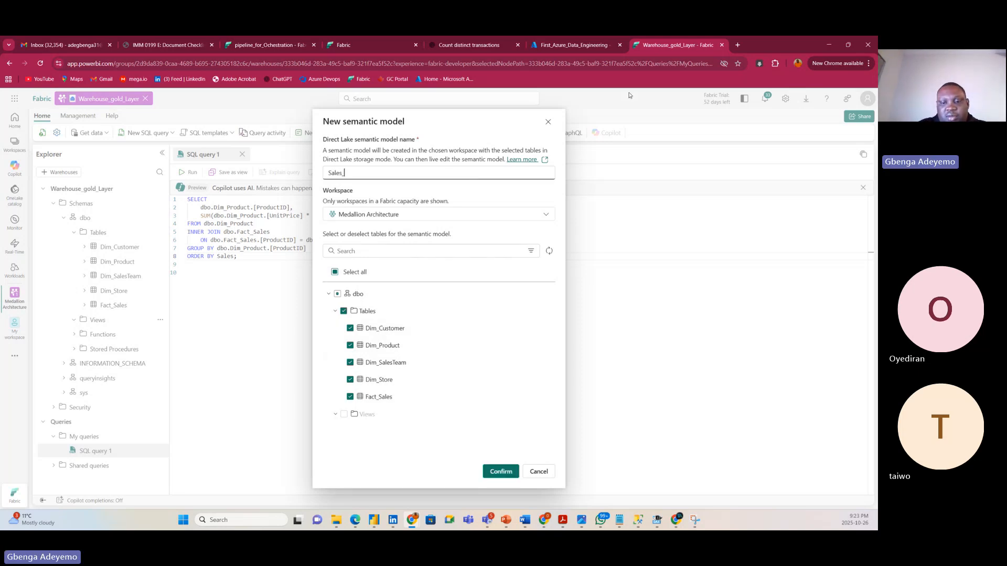
{"action": "type", "text": "model"}
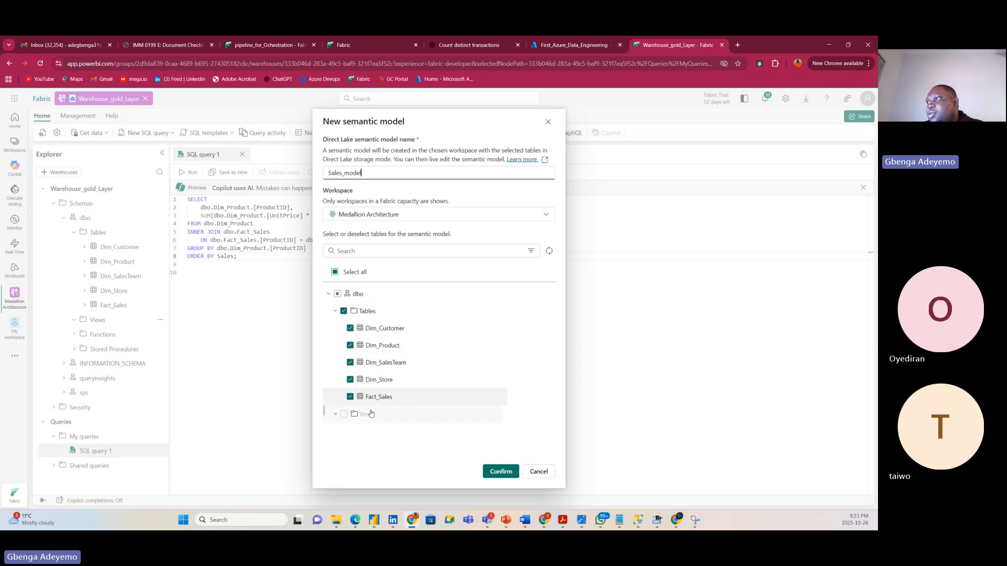
{"action": "left_click", "coordinate": [501, 471]}
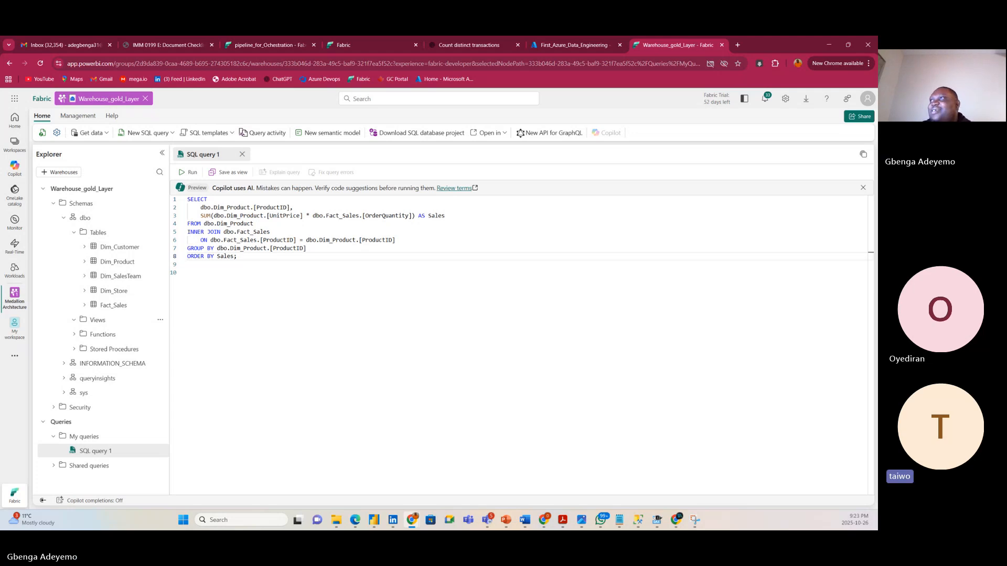
Return to pipeline_for_Ochestration and view the Output table showing all three activities succeeded.
{"action": "left_click", "coordinate": [264, 45]}
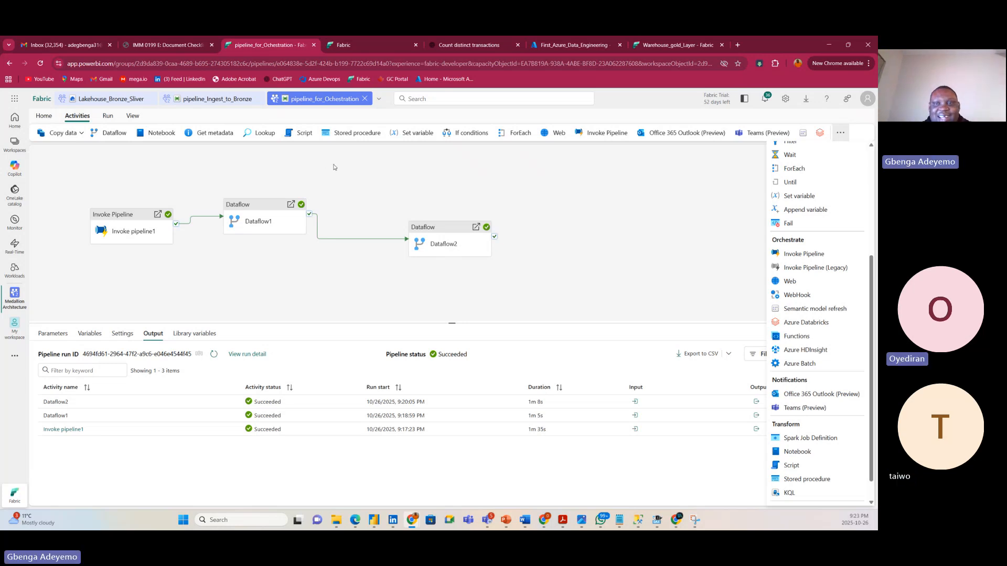
{"action": "left_click", "coordinate": [357, 179]}
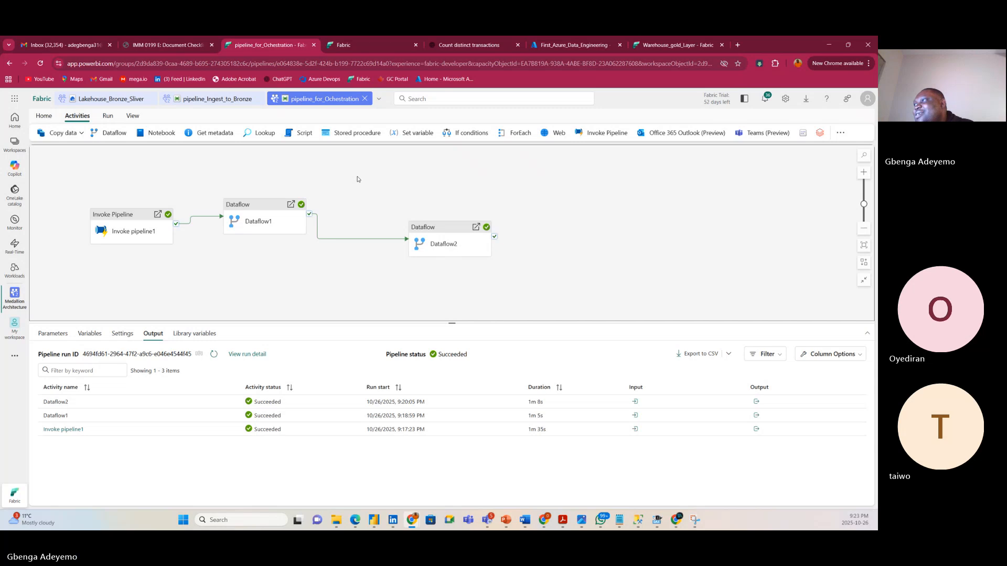